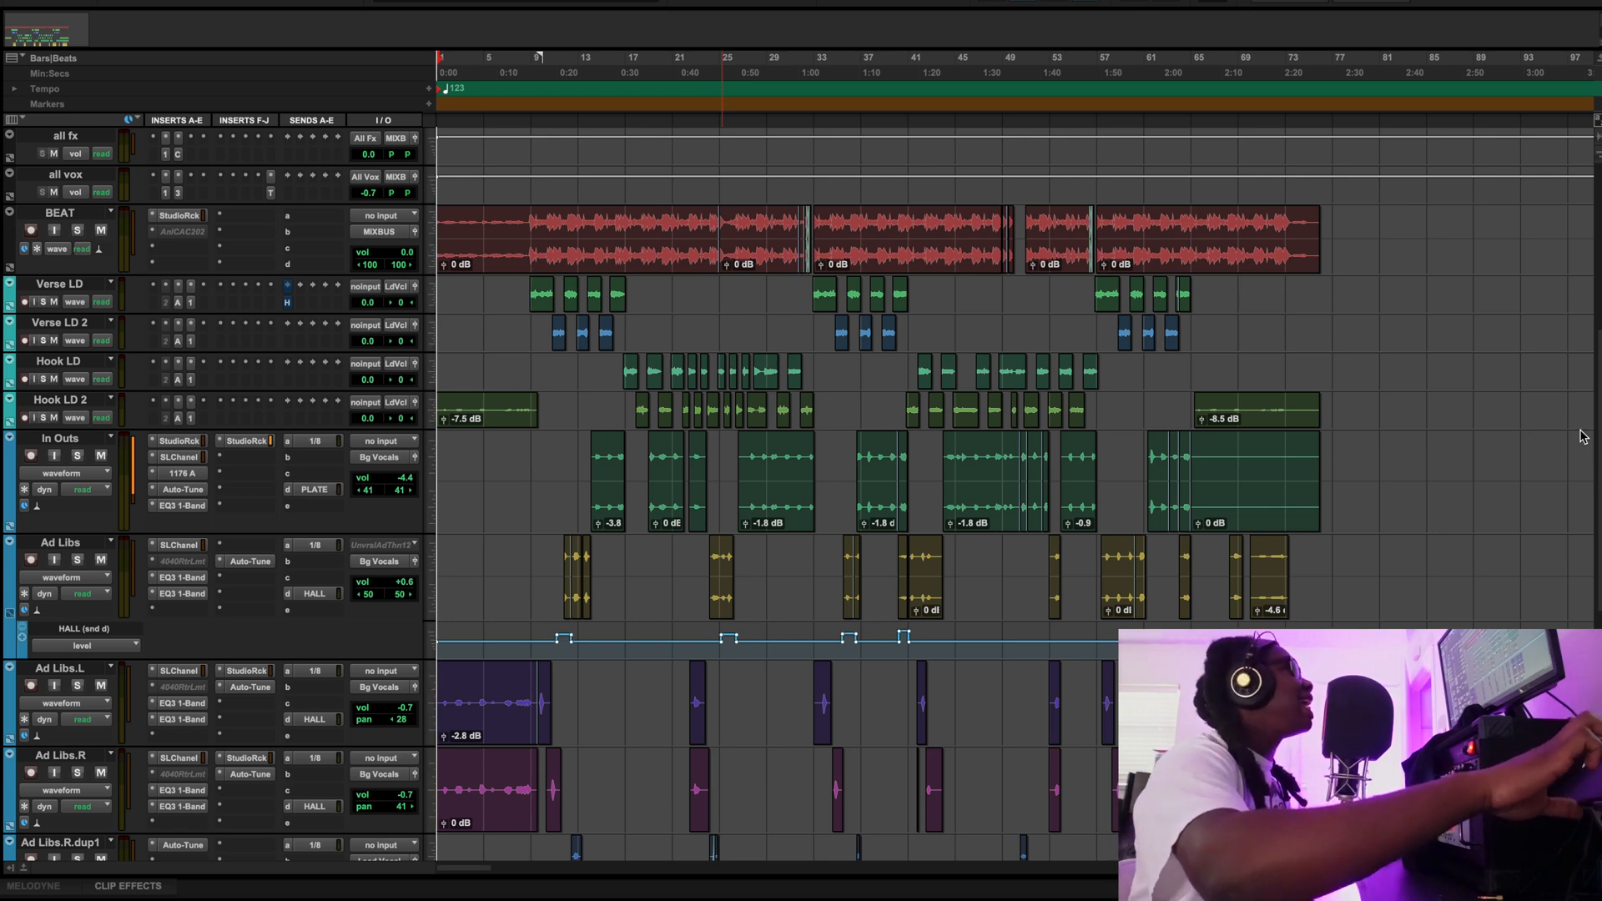
Play the session from the start and look over all the vocal, ad-lib and effects tracks
{"action": "key", "text": "space"}
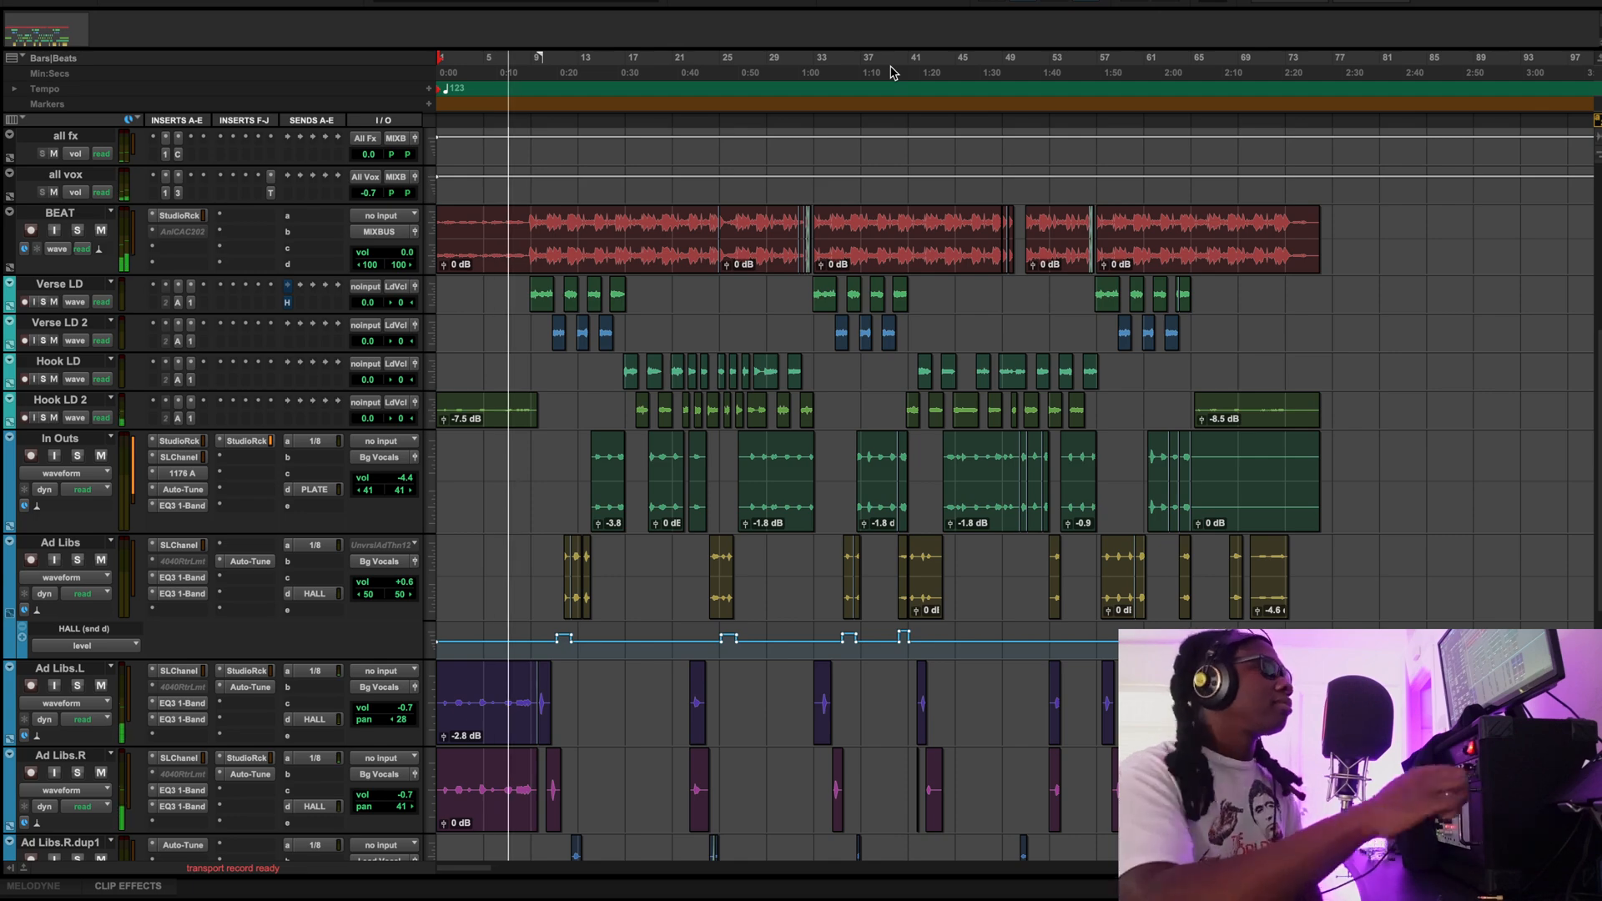
{"action": "scroll", "coordinate": [949, 380], "scroll_direction": "down", "scroll_amount": 5}
{"action": "scroll", "coordinate": [949, 380], "scroll_direction": "down", "scroll_amount": 3}
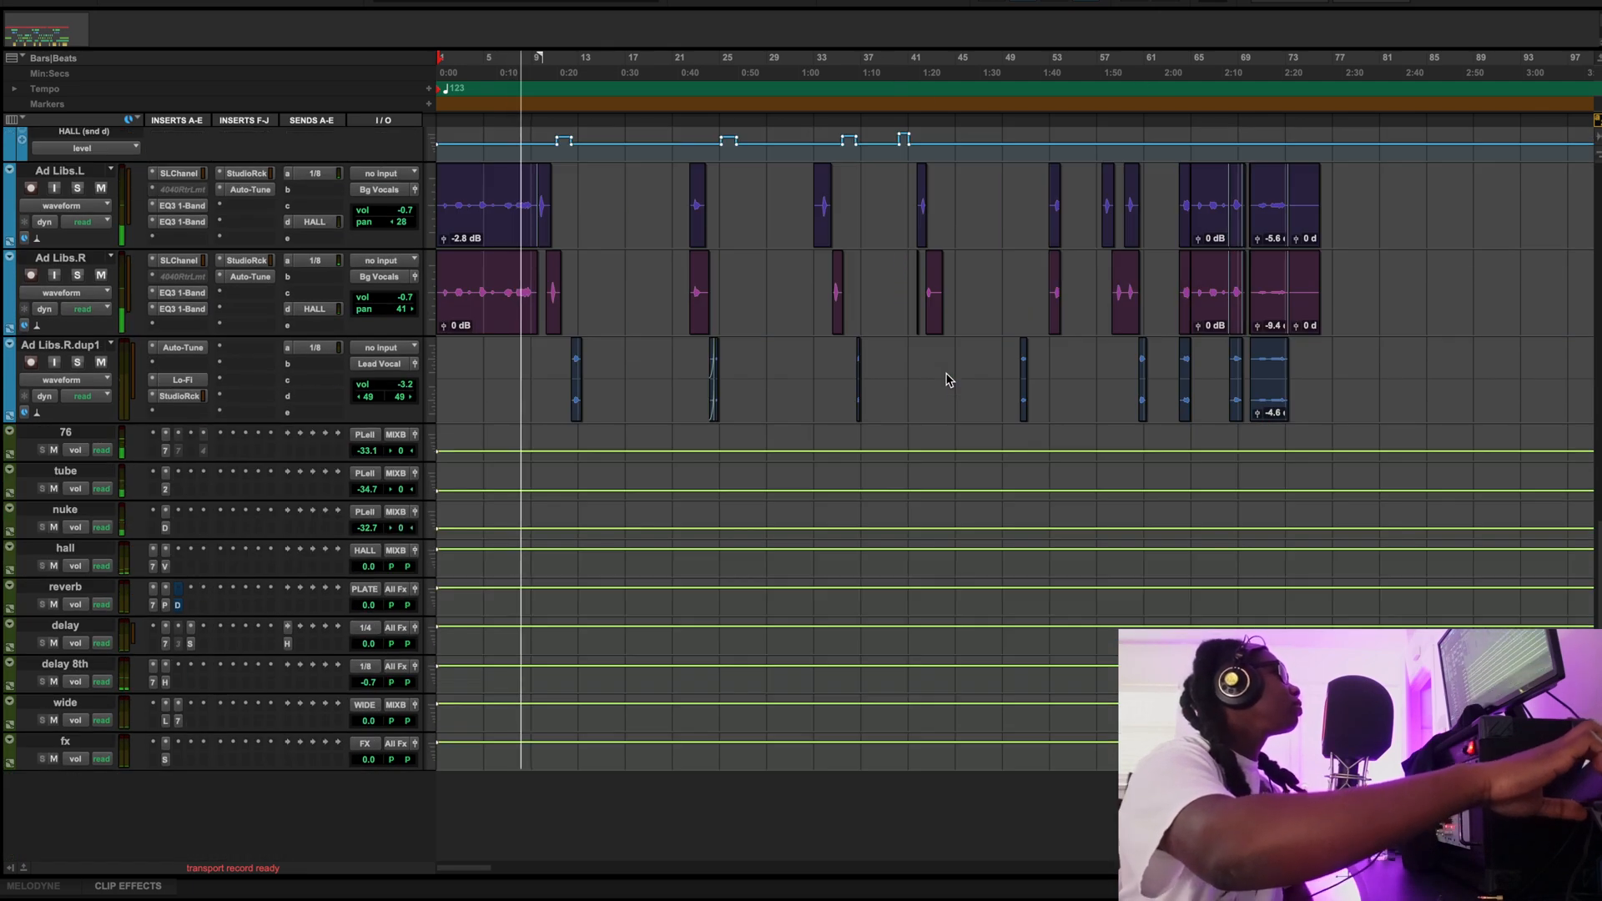
{"action": "scroll", "coordinate": [949, 380], "scroll_direction": "up", "scroll_amount": 7}
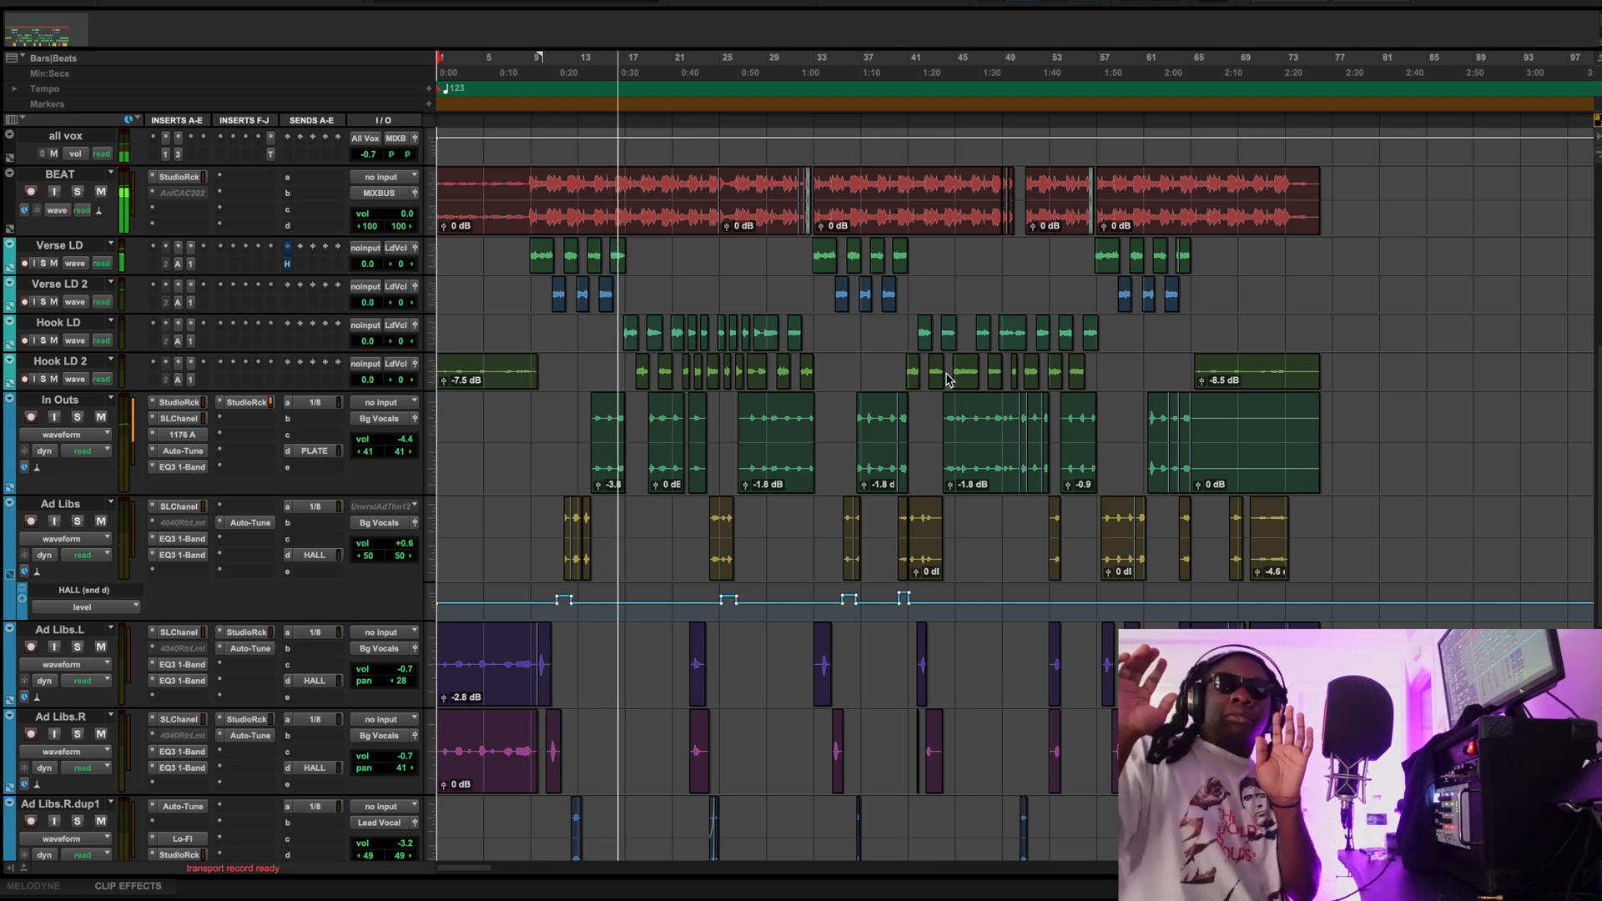
{"action": "scroll", "coordinate": [836, 461], "scroll_direction": "up", "scroll_amount": 3}
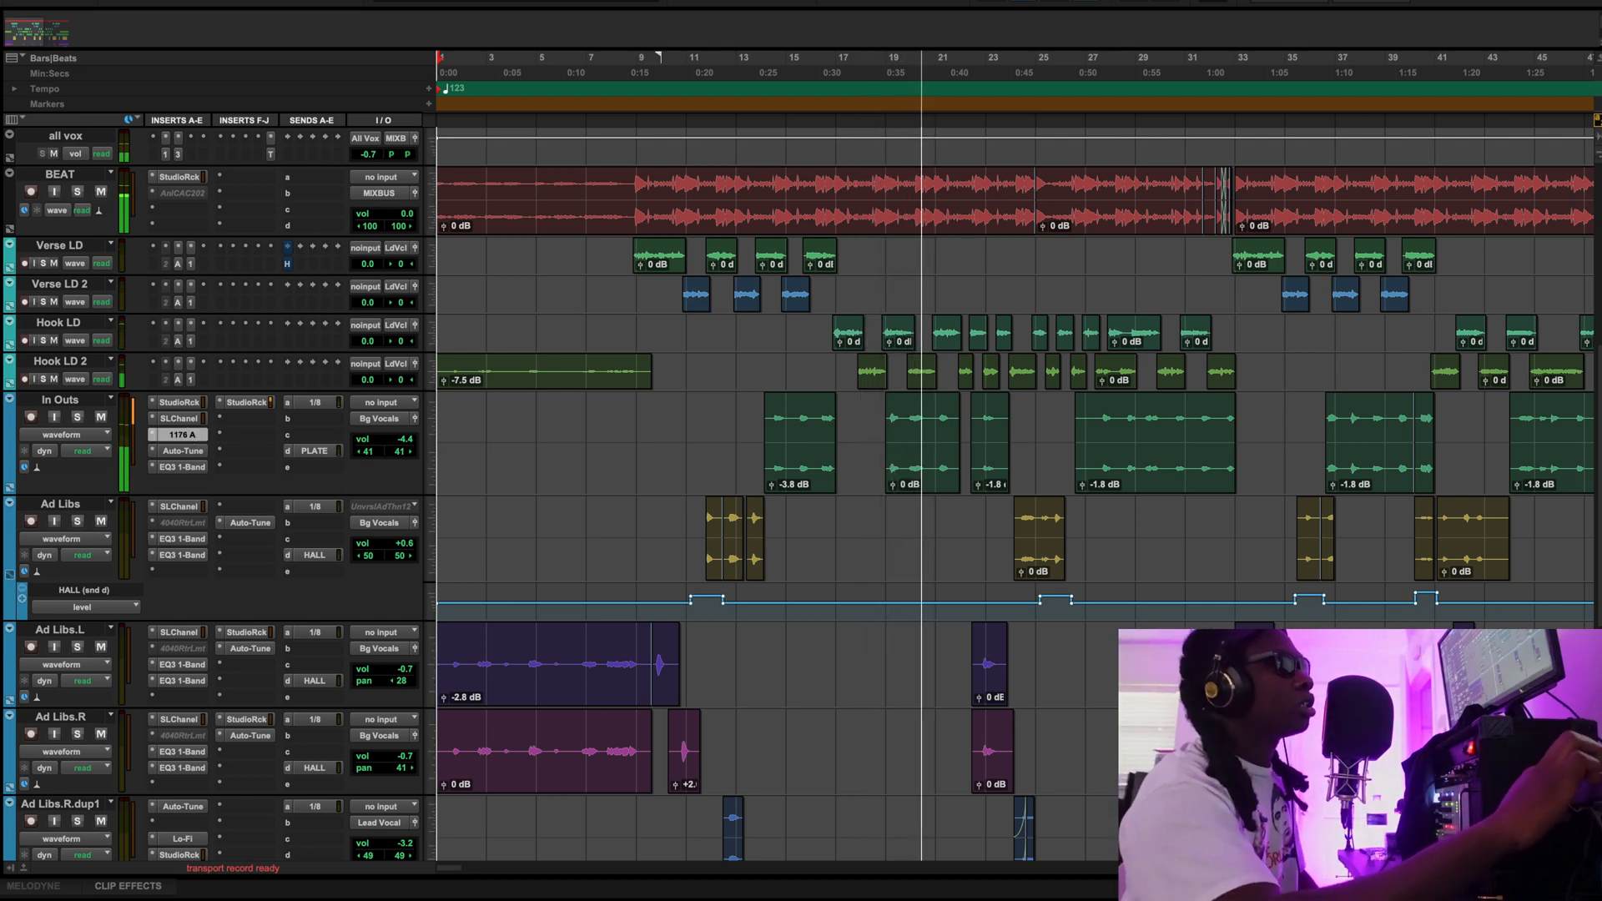
Check the 1176 compressor on the In Outs track and the first EQ3 1-Band on the Ad Libs track
{"action": "left_click", "coordinate": [177, 434]}
{"action": "left_click_drag", "start_coordinate": [448, 207], "coordinate": [449, 222]}
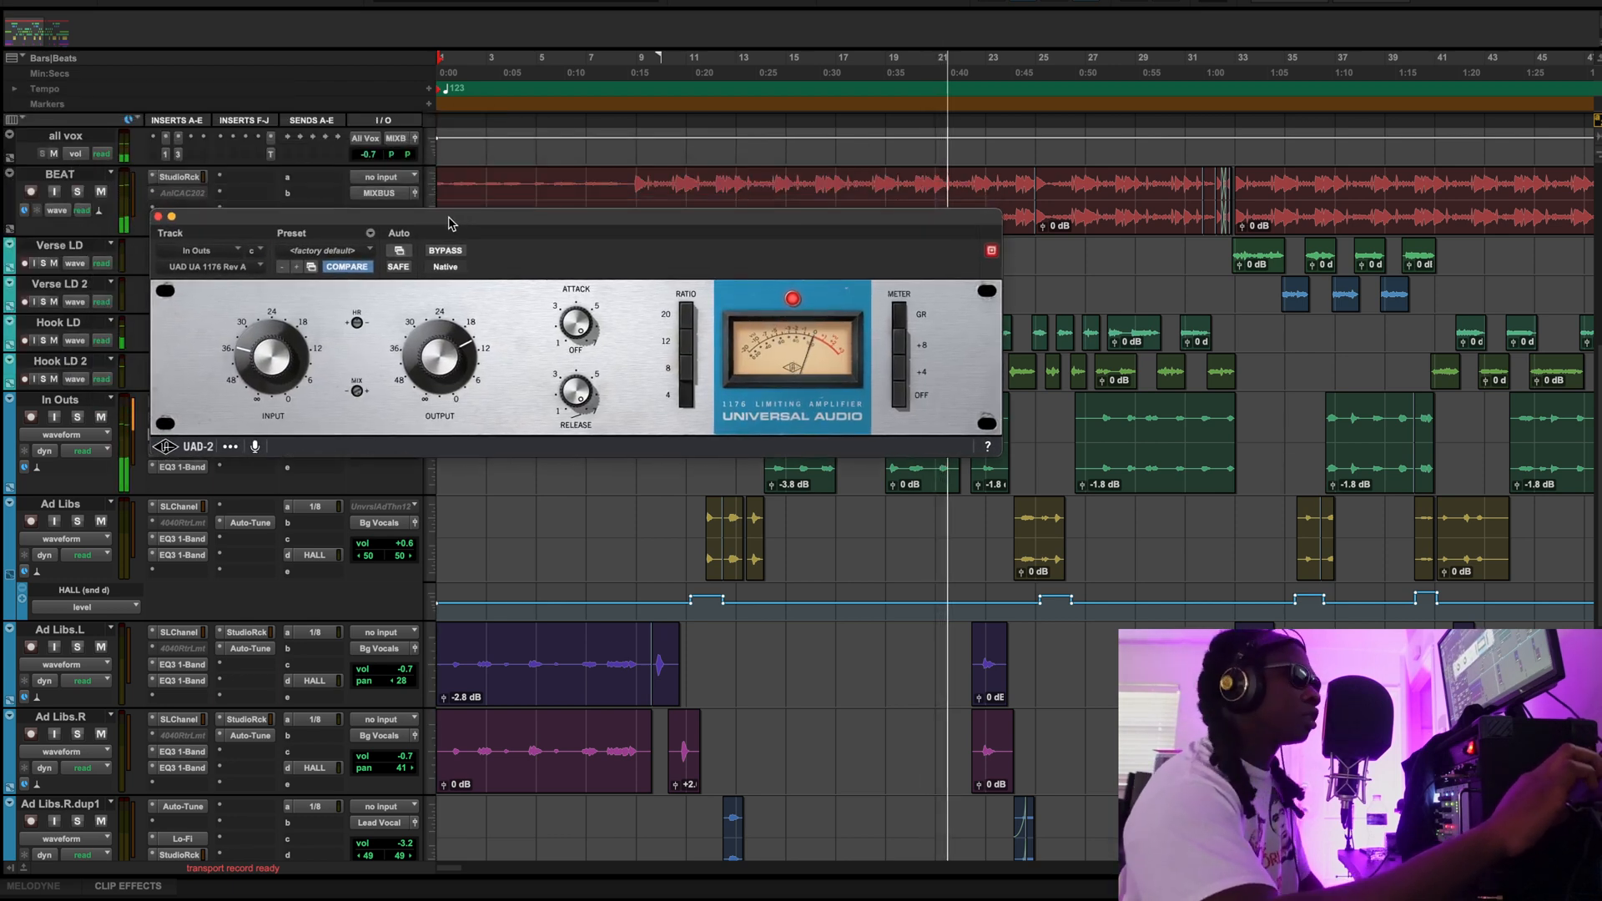
{"action": "left_click", "coordinate": [159, 217]}
{"action": "left_click", "coordinate": [197, 539]}
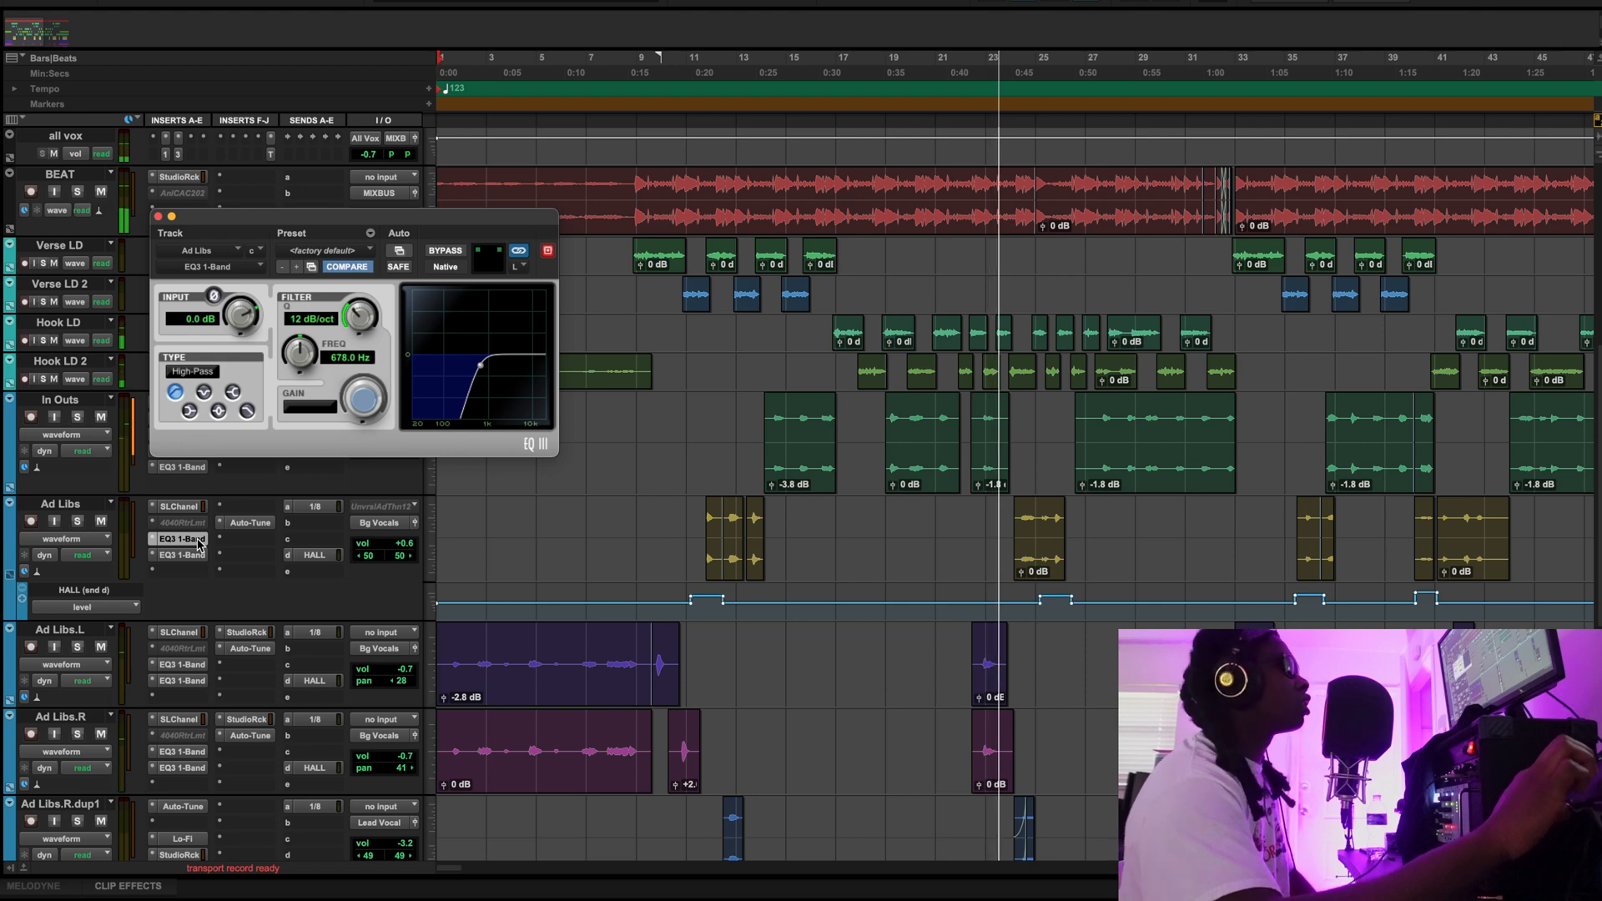
{"action": "left_click", "coordinate": [199, 544]}
Review the Auto-Tune Realtime Advanced settings on the Ad Libs.R track, then close the plugin
{"action": "scroll", "coordinate": [198, 544], "scroll_direction": "down", "scroll_amount": 5}
{"action": "scroll", "coordinate": [199, 544], "scroll_direction": "down", "scroll_amount": 1}
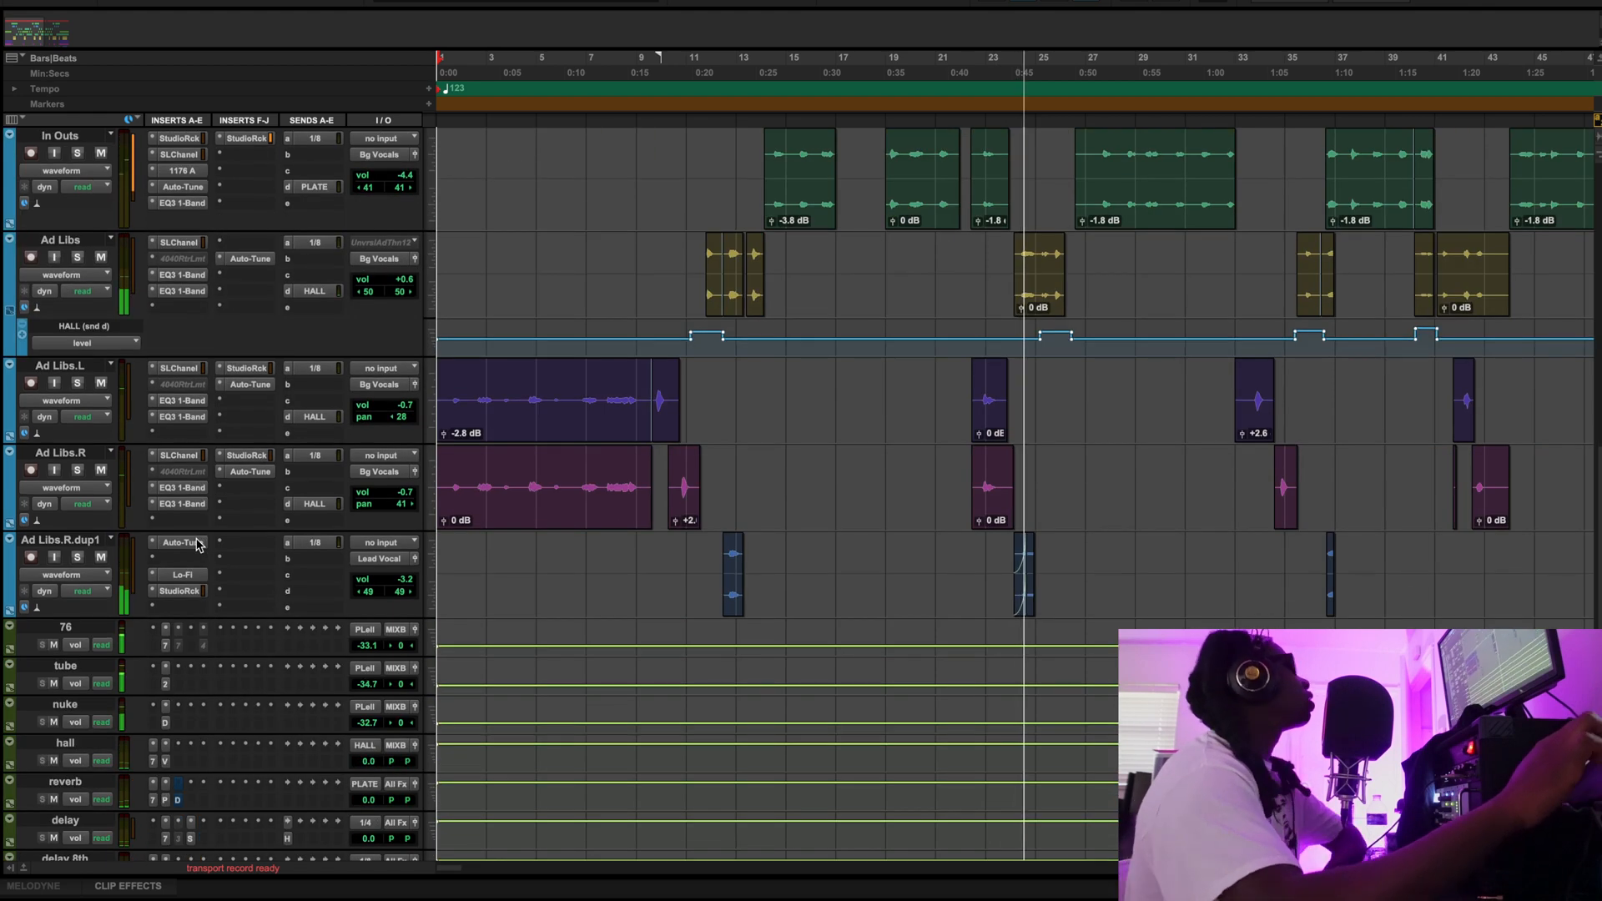
{"action": "left_click", "coordinate": [248, 472]}
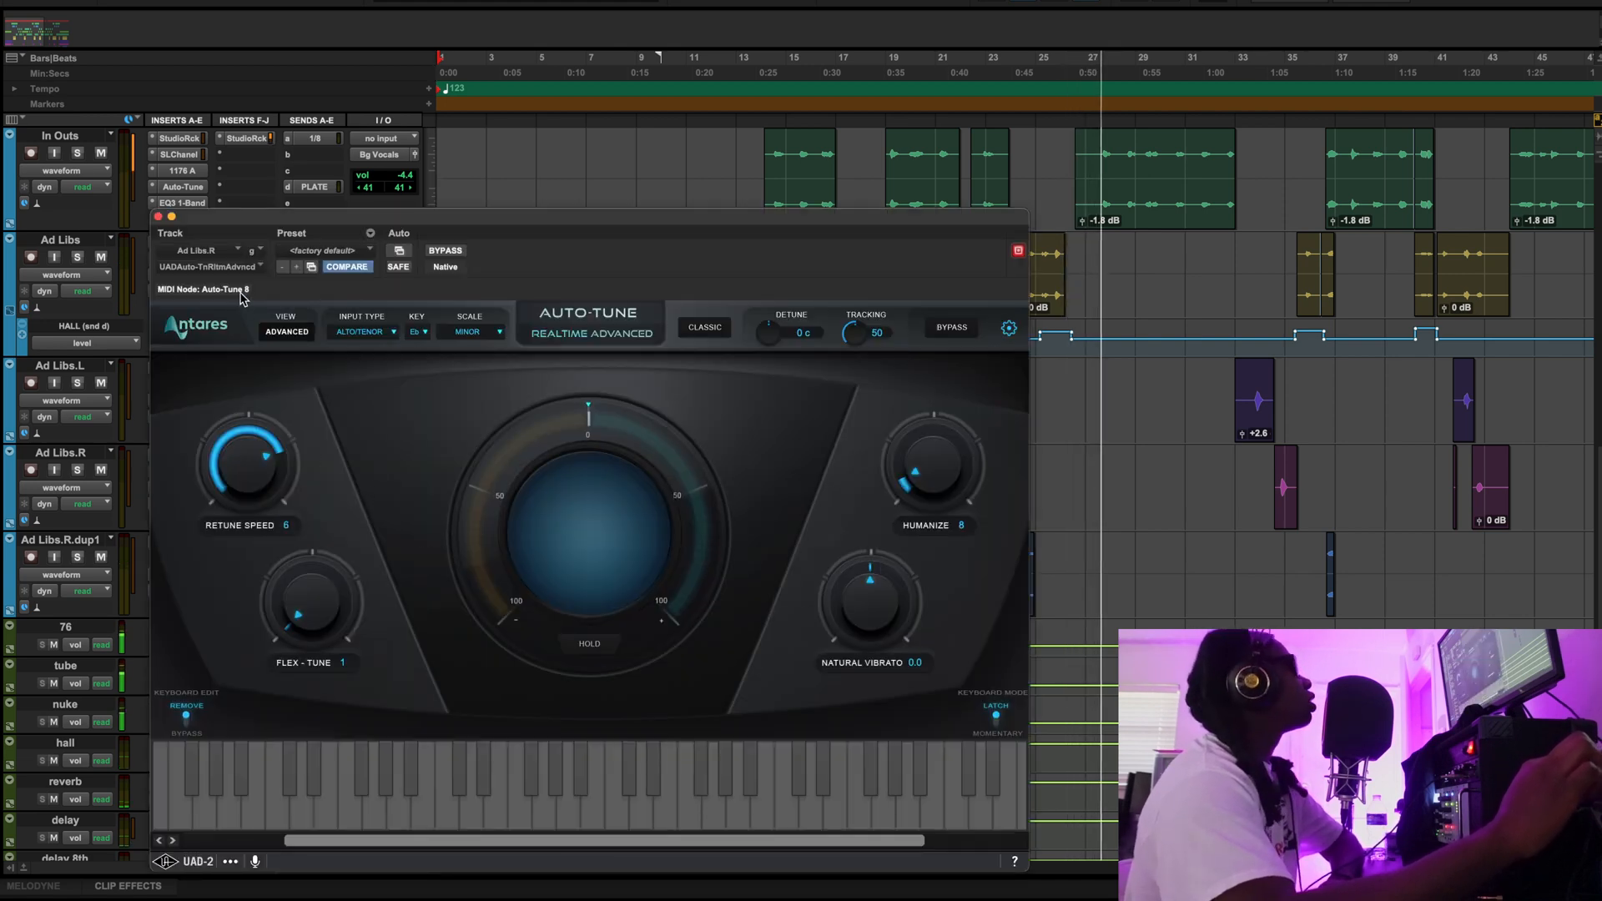
{"action": "left_click", "coordinate": [158, 217]}
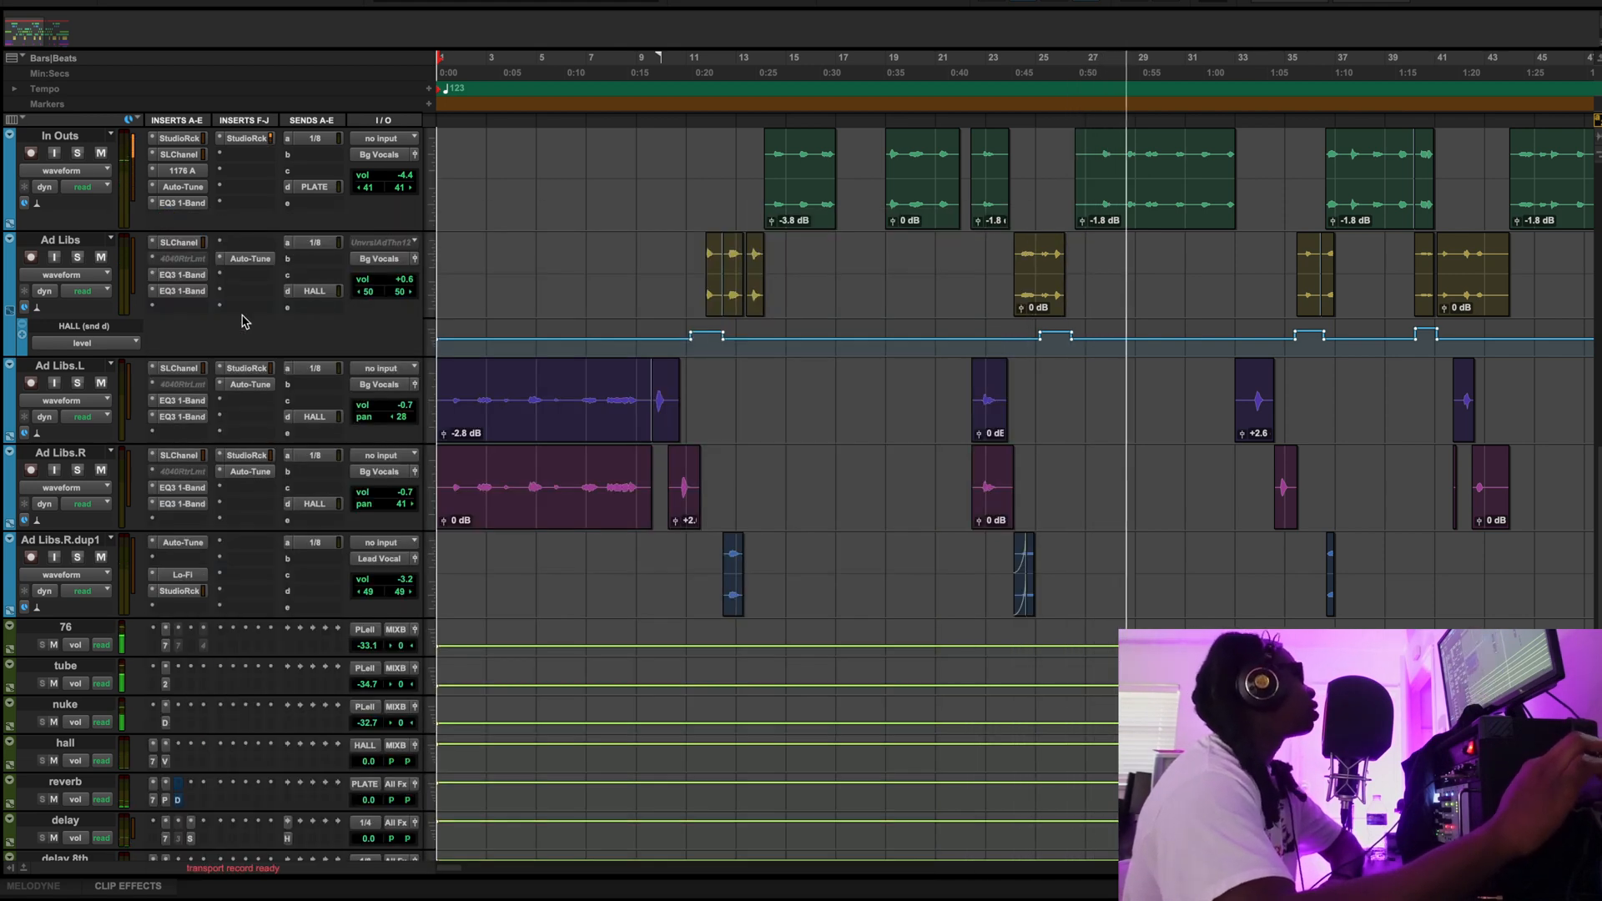
Inspect the SSLChannel plugin on the In Outs track and close it
{"action": "scroll", "coordinate": [185, 425], "scroll_direction": "up", "scroll_amount": 5}
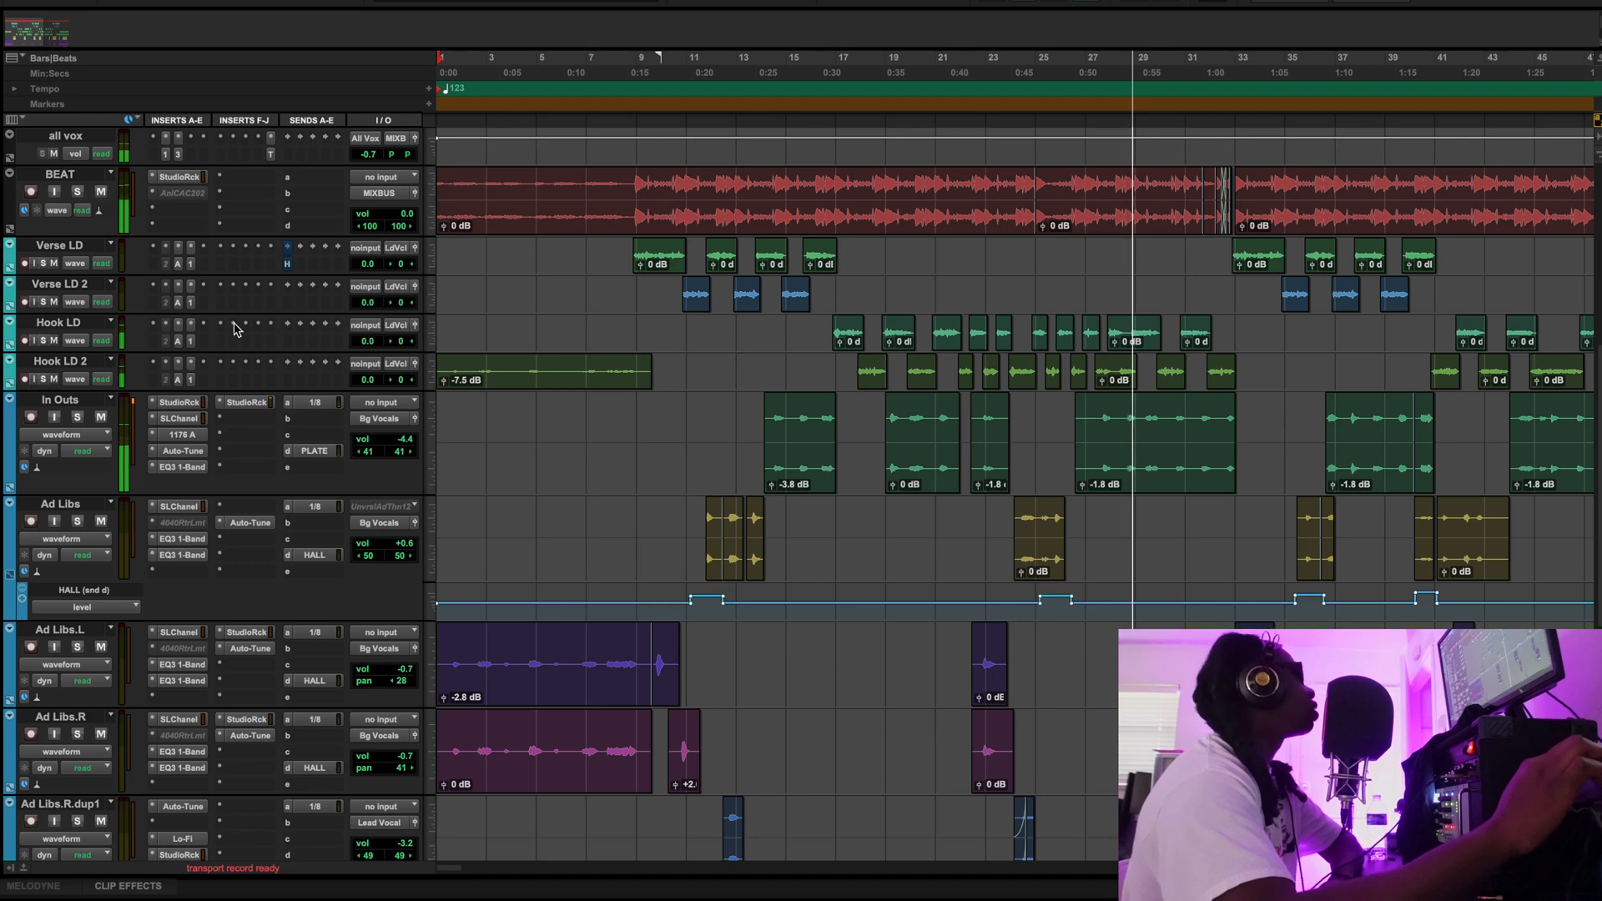
{"action": "left_click", "coordinate": [180, 419]}
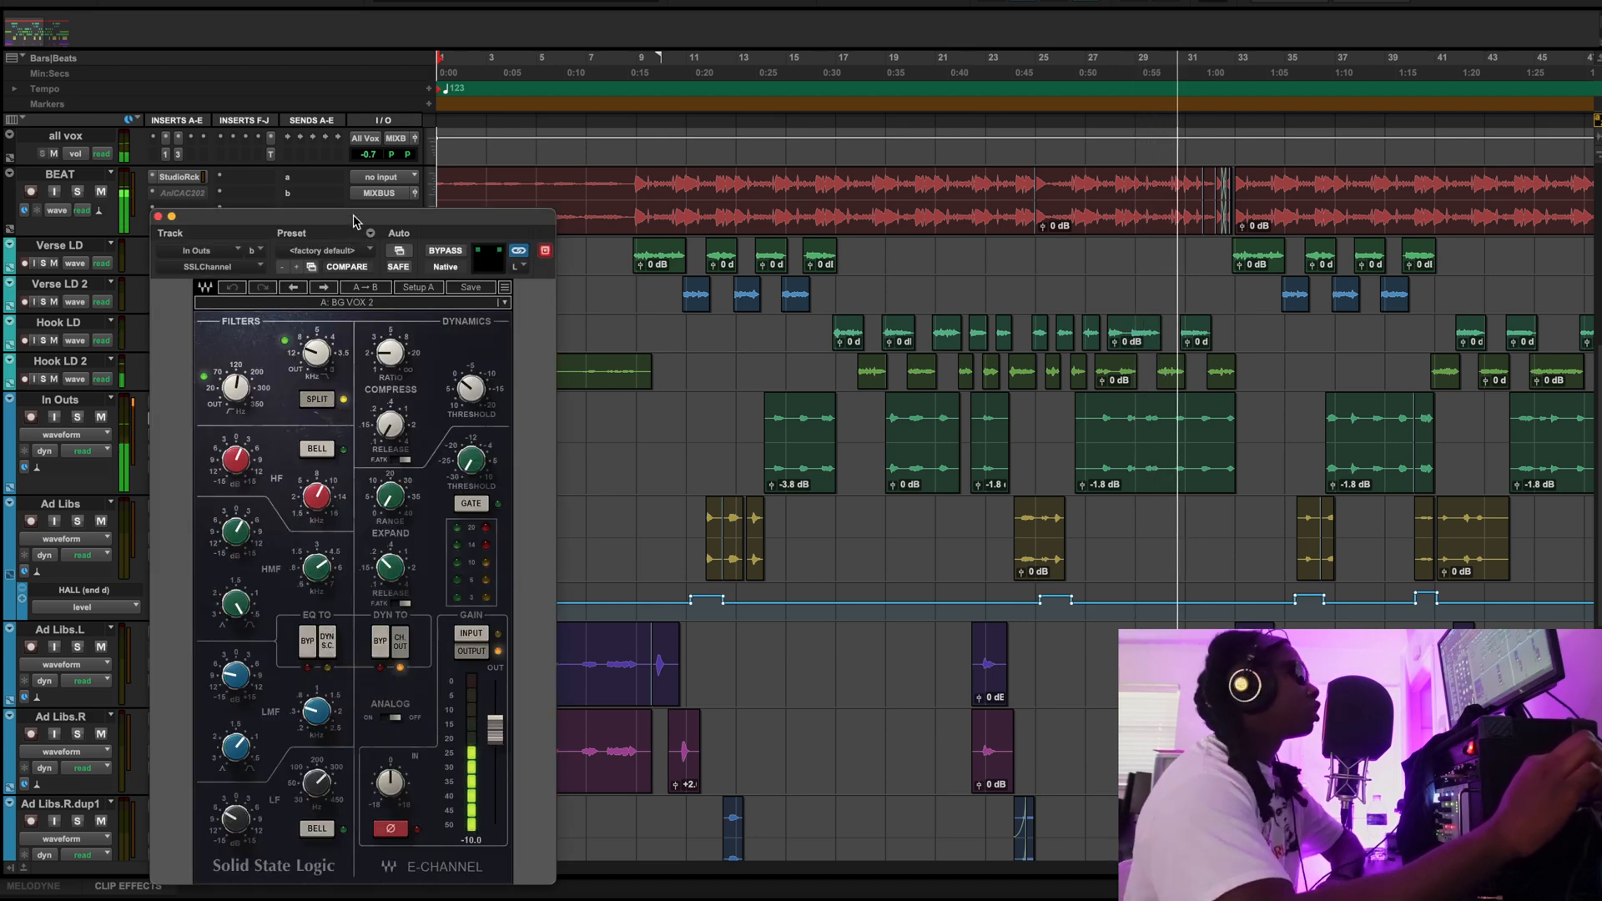
{"action": "left_click_drag", "start_coordinate": [182, 231], "coordinate": [190, 105]}
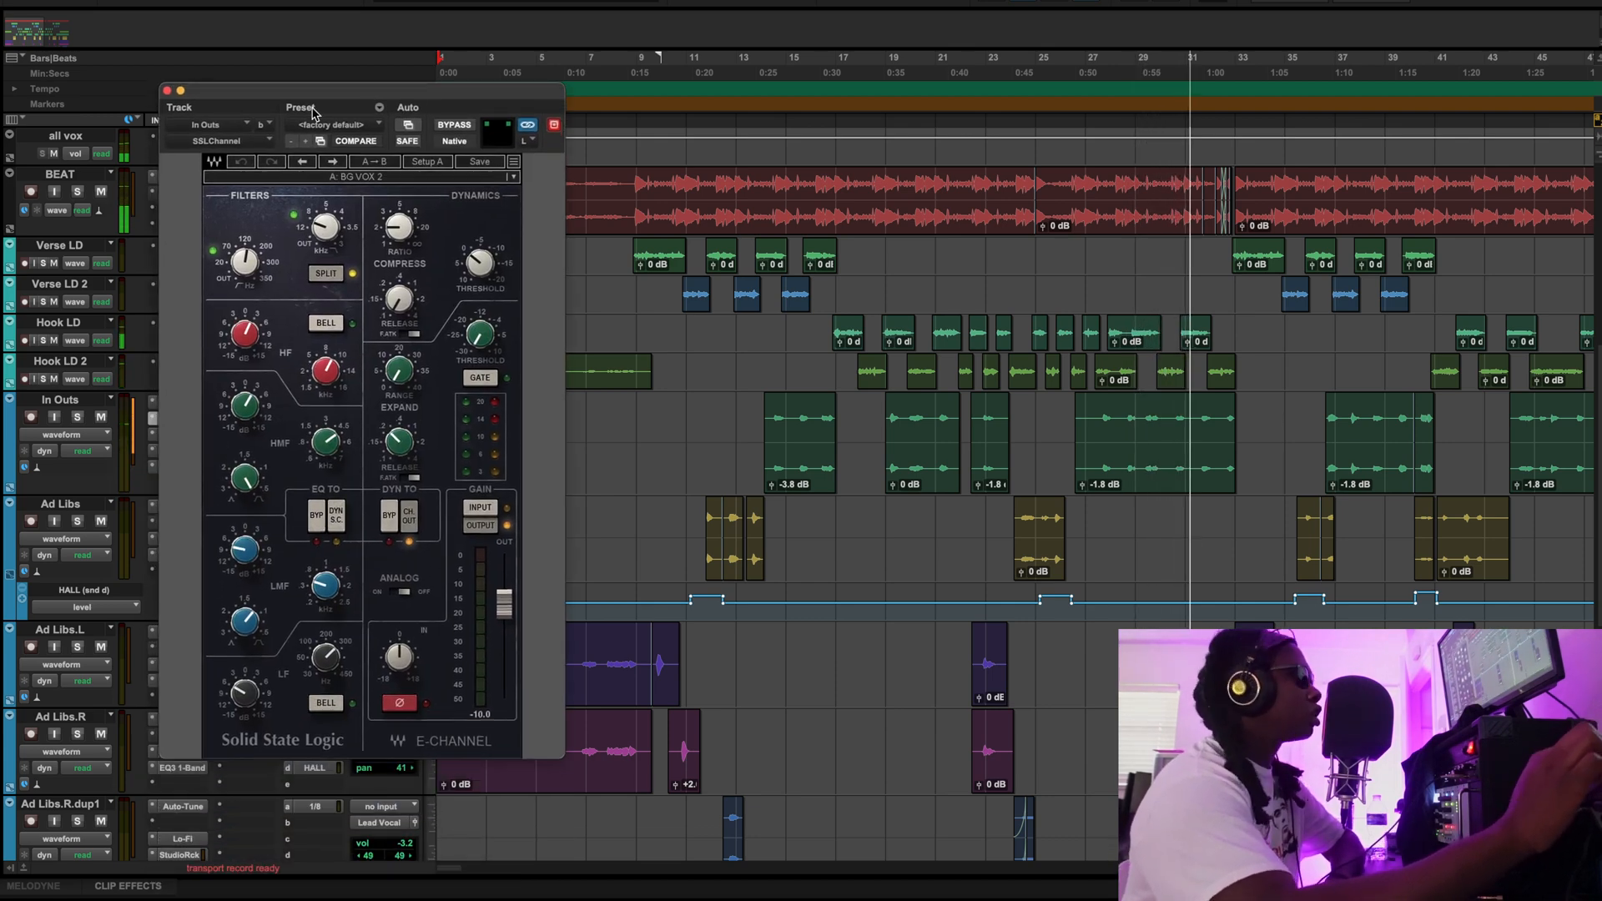
{"action": "left_click", "coordinate": [168, 90]}
Examine the soothe2 settings on the bg vocal bus and the Oxford Inflator on the MIXBUS track
{"action": "scroll", "coordinate": [181, 565], "scroll_direction": "up", "scroll_amount": 6}
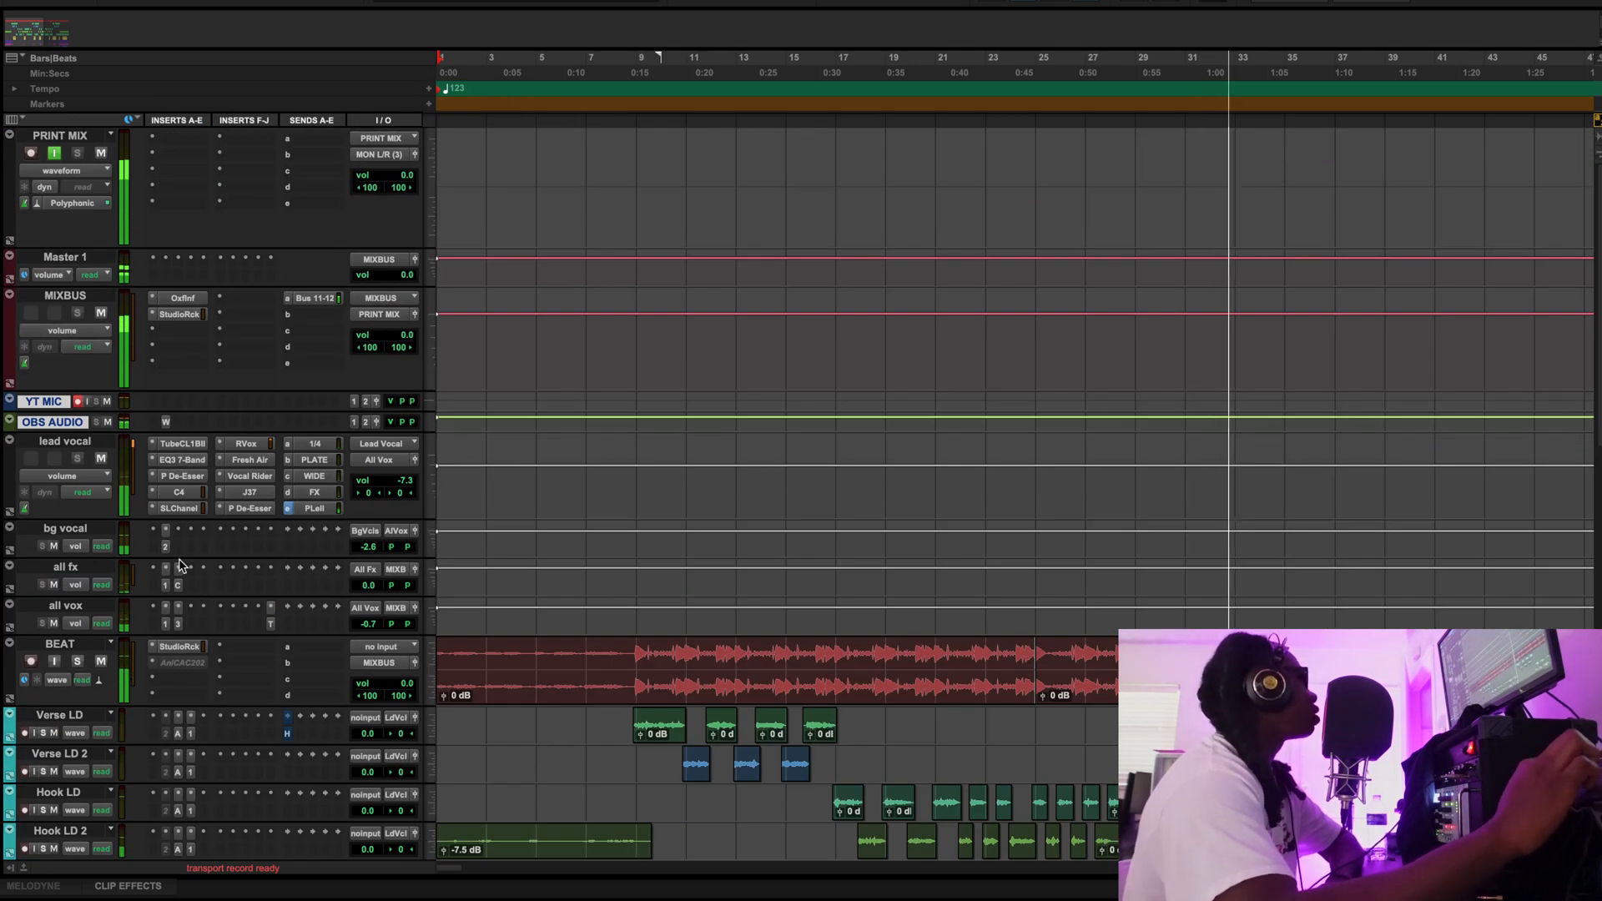
{"action": "left_click", "coordinate": [166, 547]}
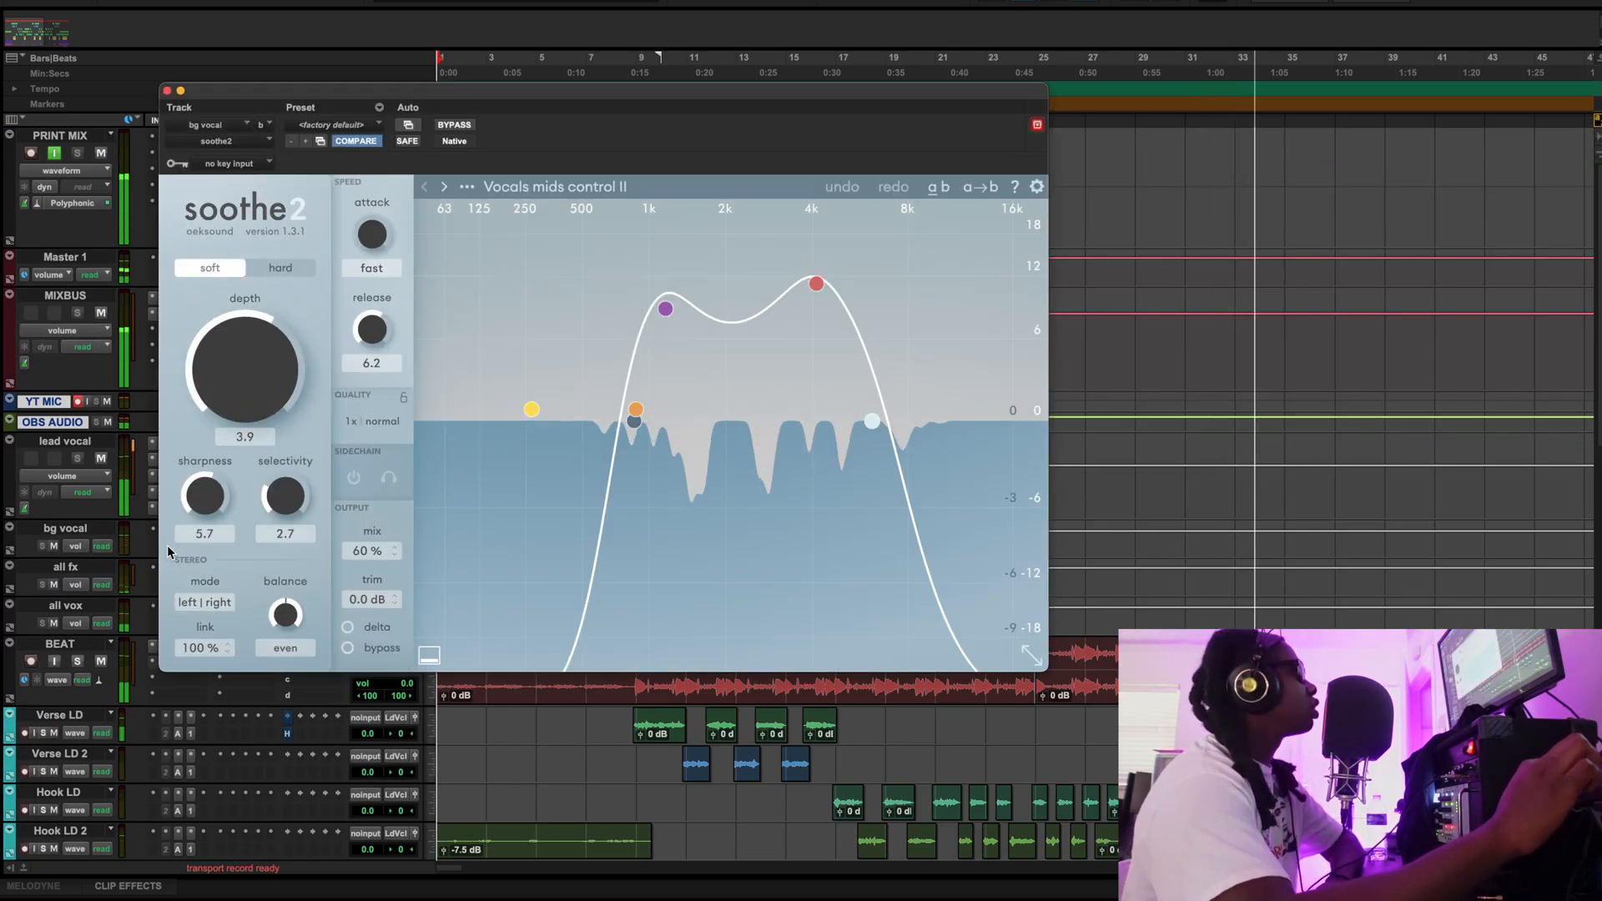
{"action": "left_click", "coordinate": [167, 90]}
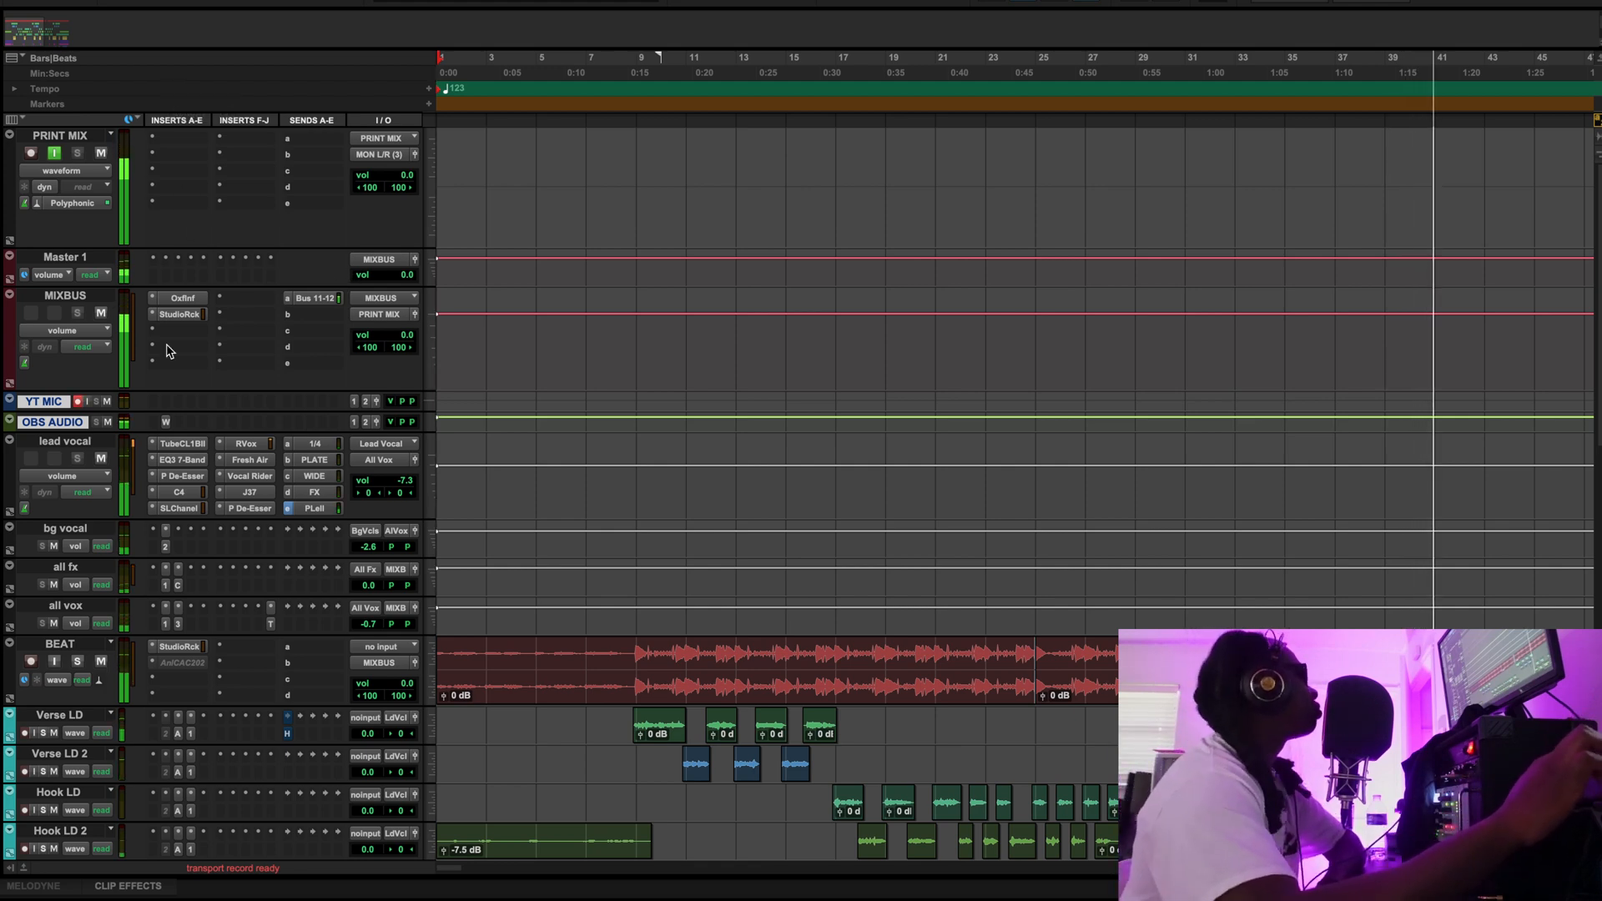
{"action": "left_click", "coordinate": [190, 298]}
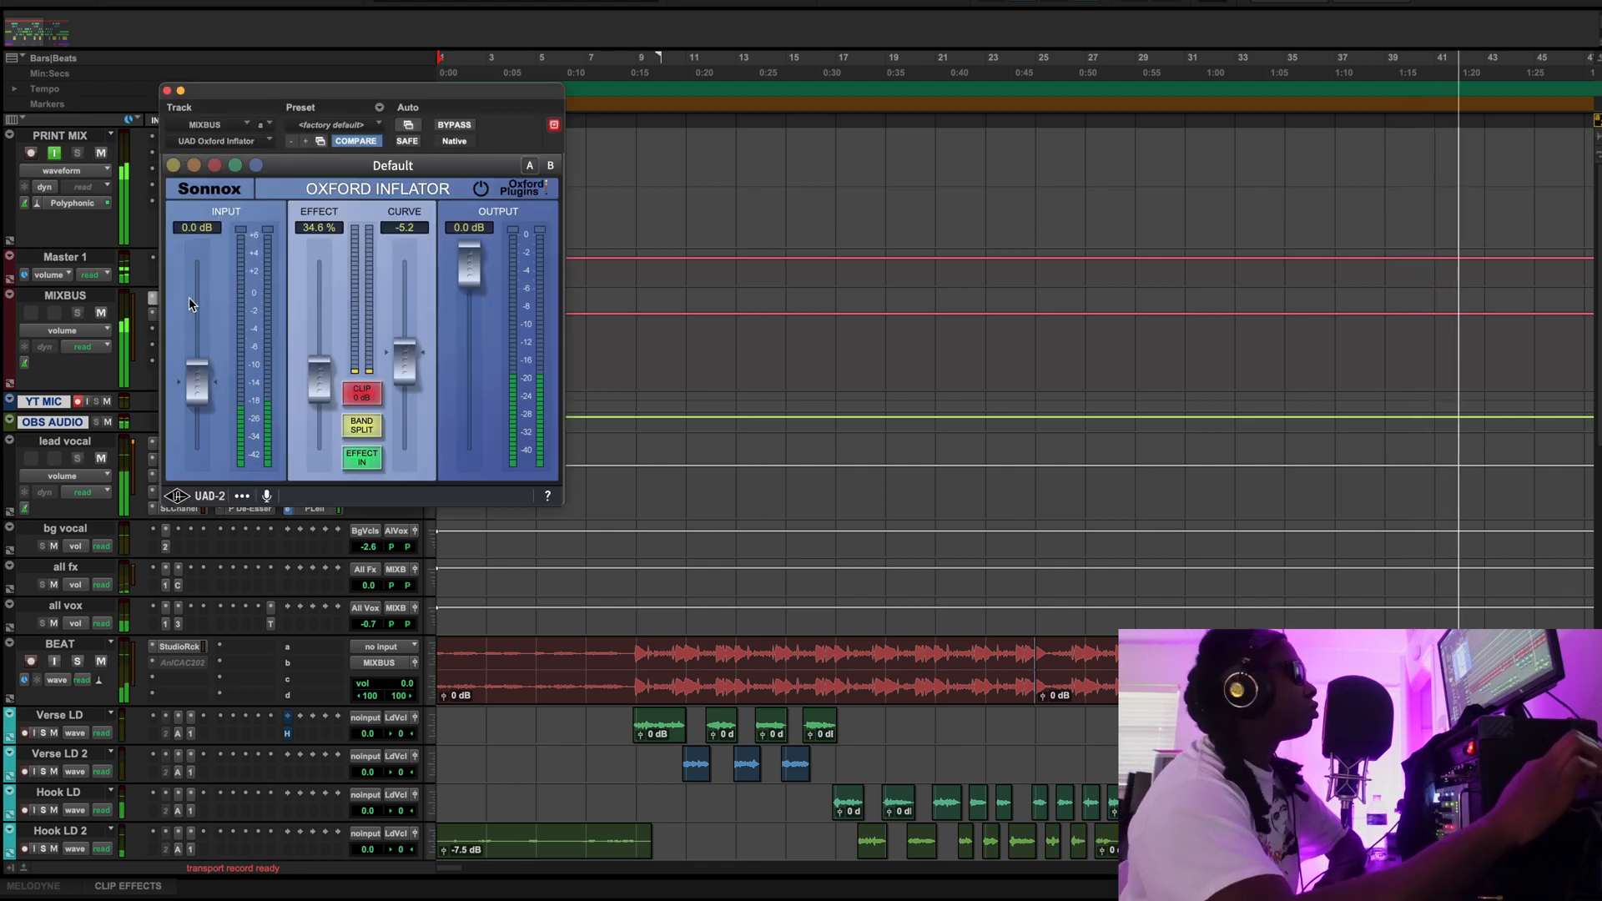
{"action": "left_click", "coordinate": [166, 92]}
Review the Tube-Tech CL 1B compressor on the tube parallel track and close it
{"action": "scroll", "coordinate": [243, 411], "scroll_direction": "down", "scroll_amount": 10}
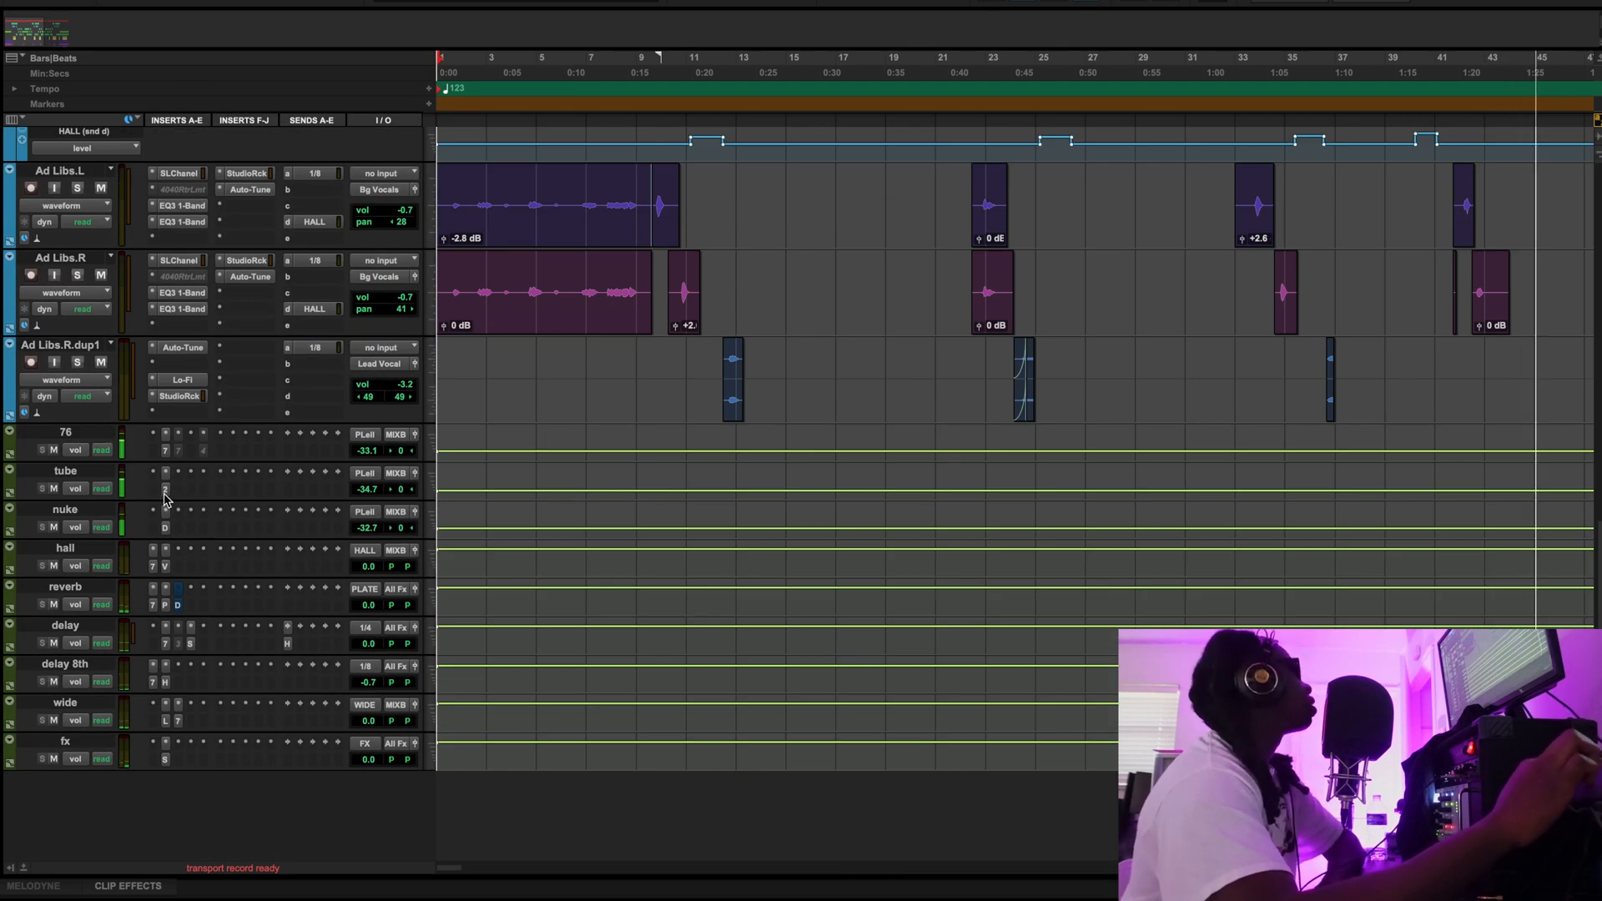
{"action": "scroll", "coordinate": [171, 497], "scroll_direction": "up", "scroll_amount": 10}
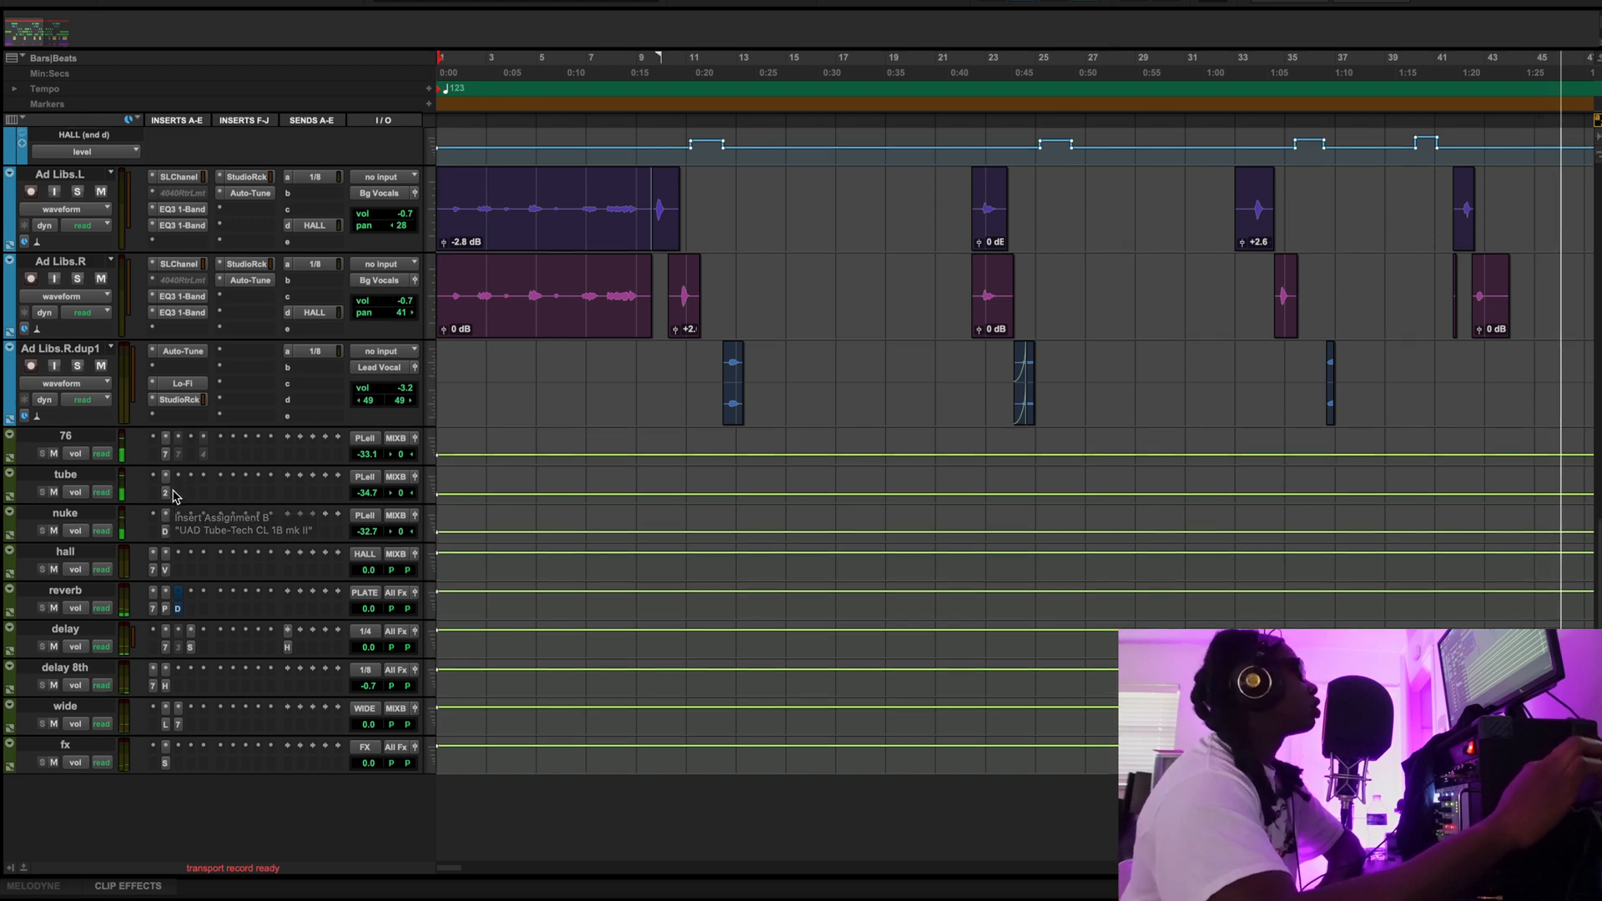
{"action": "scroll", "coordinate": [175, 497], "scroll_direction": "down", "scroll_amount": 5}
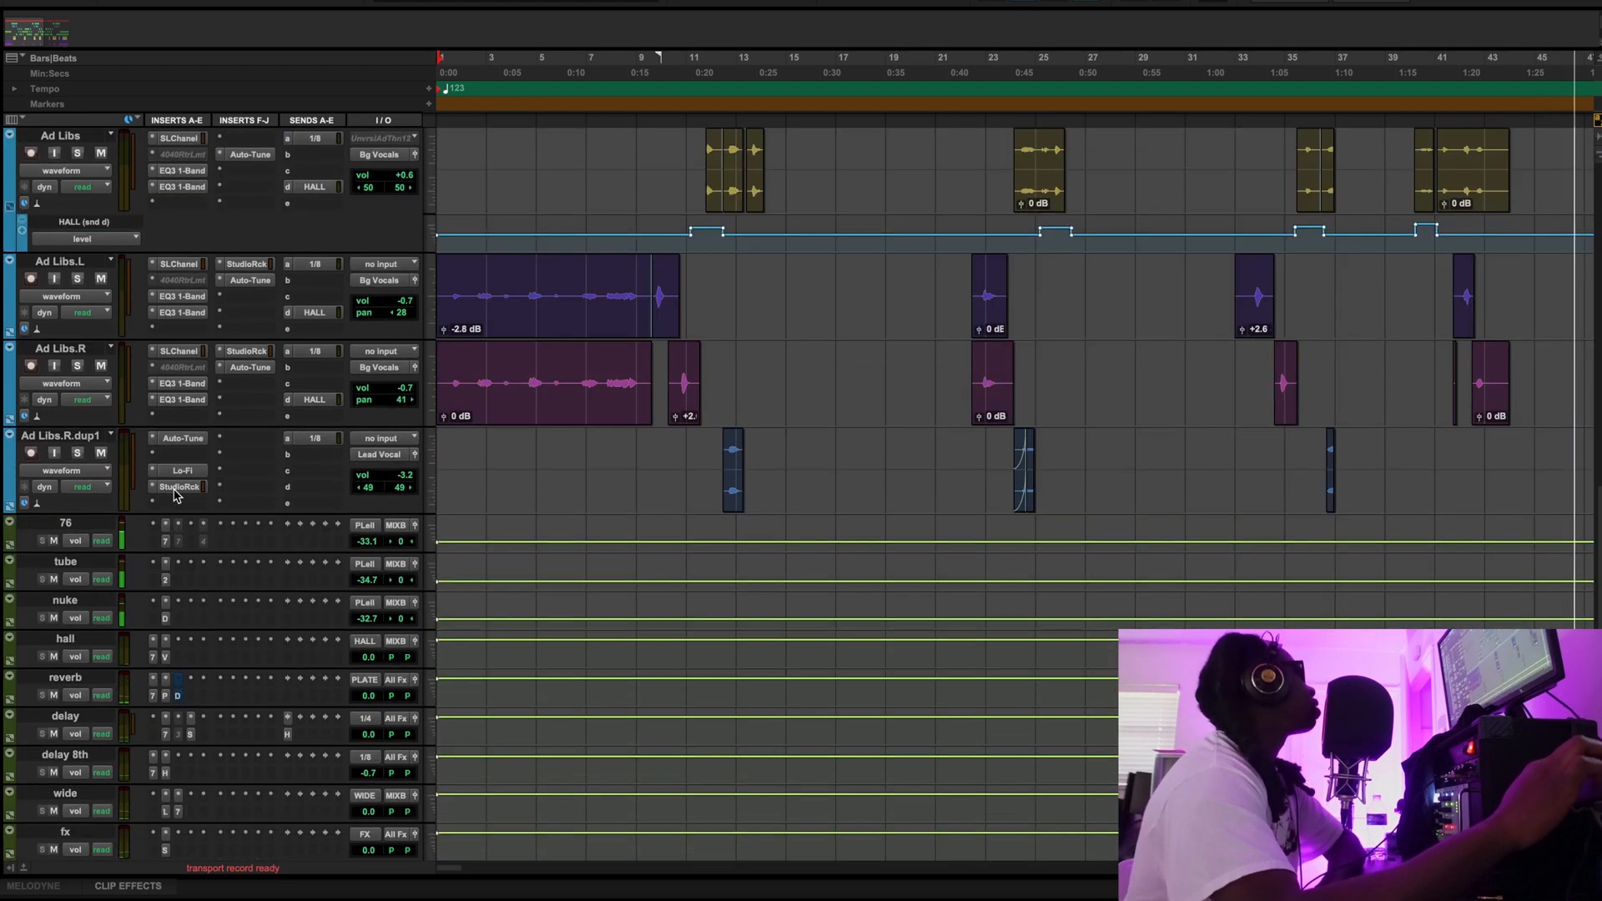
{"action": "left_click", "coordinate": [166, 579]}
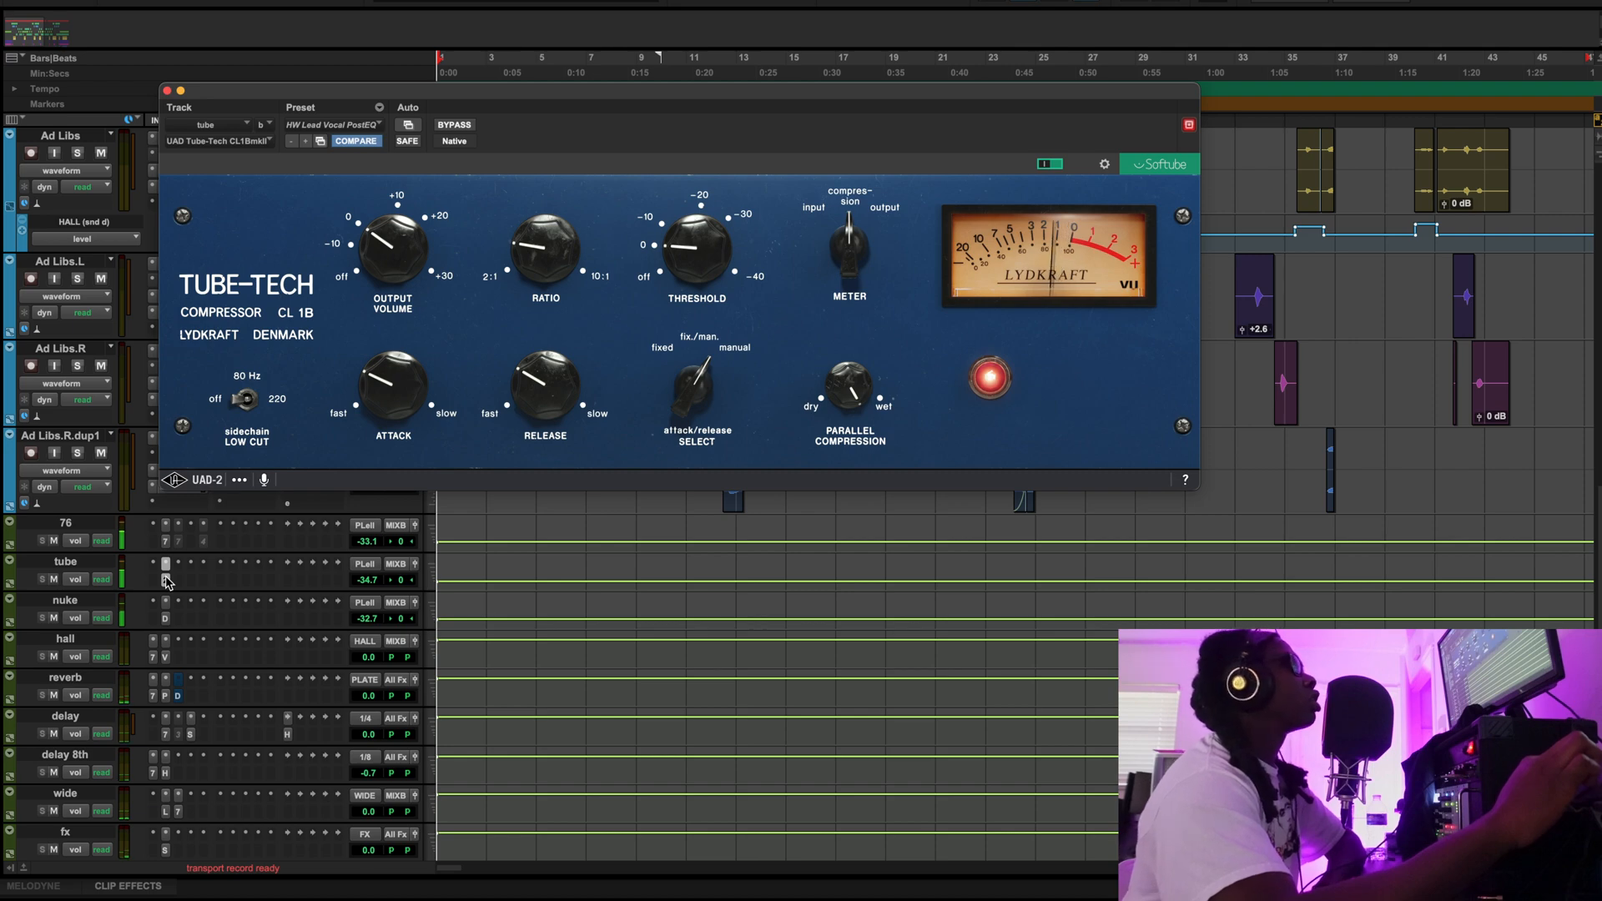
{"action": "left_click", "coordinate": [166, 579]}
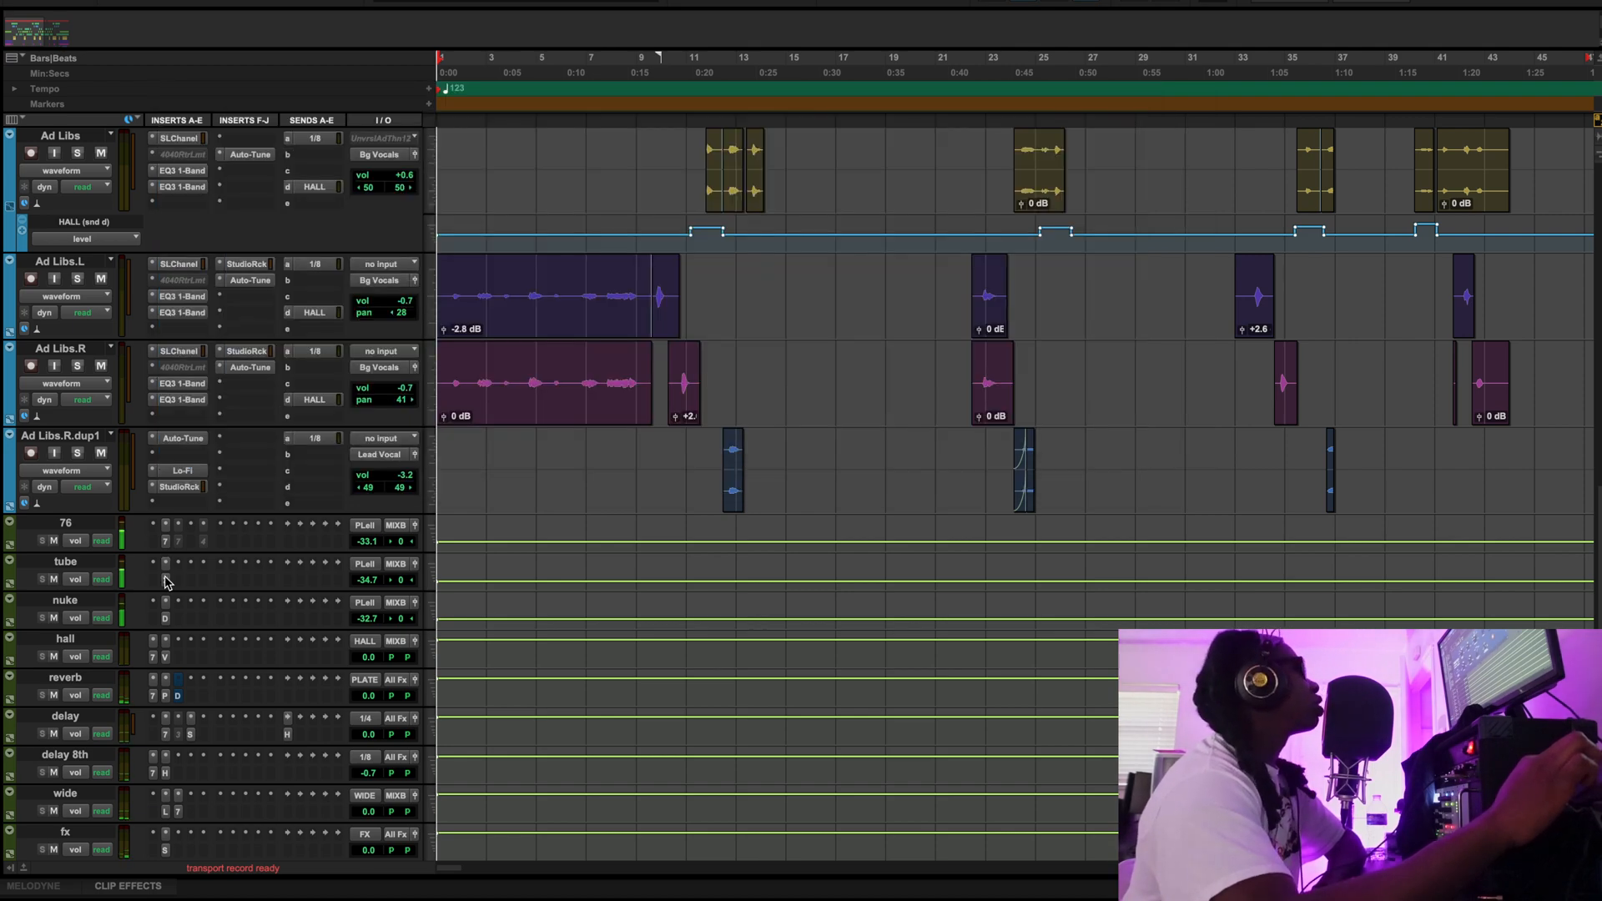
Check the Lo-Fi plugin settings on the Ad Libs.R.dup1 track and close the plugin
{"action": "scroll", "coordinate": [223, 589], "scroll_direction": "up", "scroll_amount": 15}
{"action": "scroll", "coordinate": [224, 589], "scroll_direction": "down", "scroll_amount": 12}
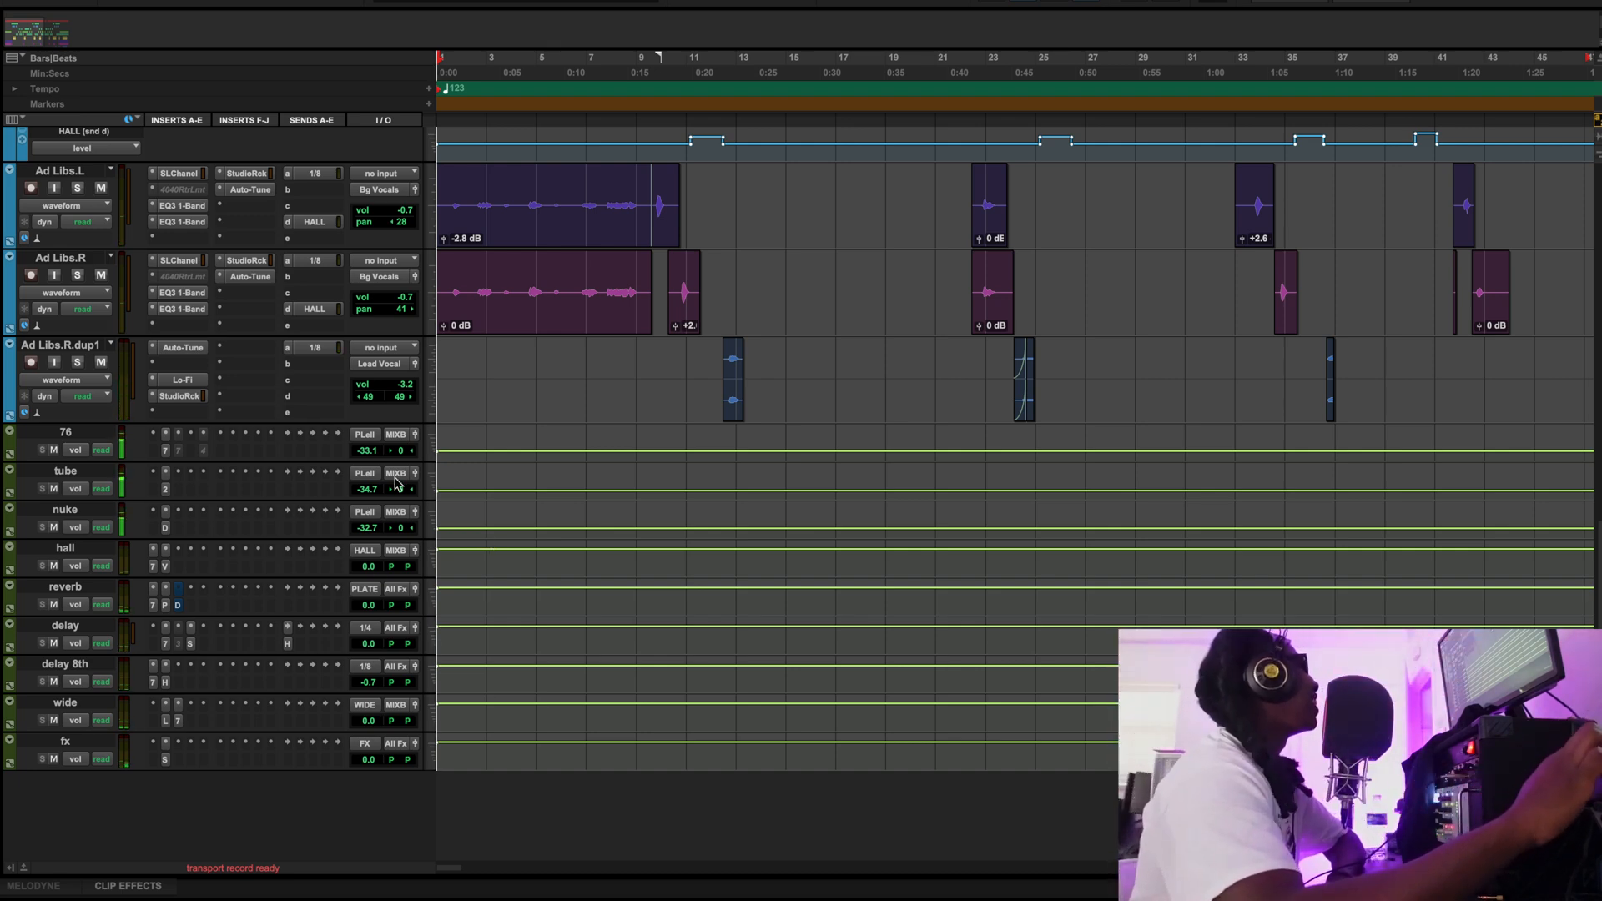
{"action": "left_click", "coordinate": [177, 379]}
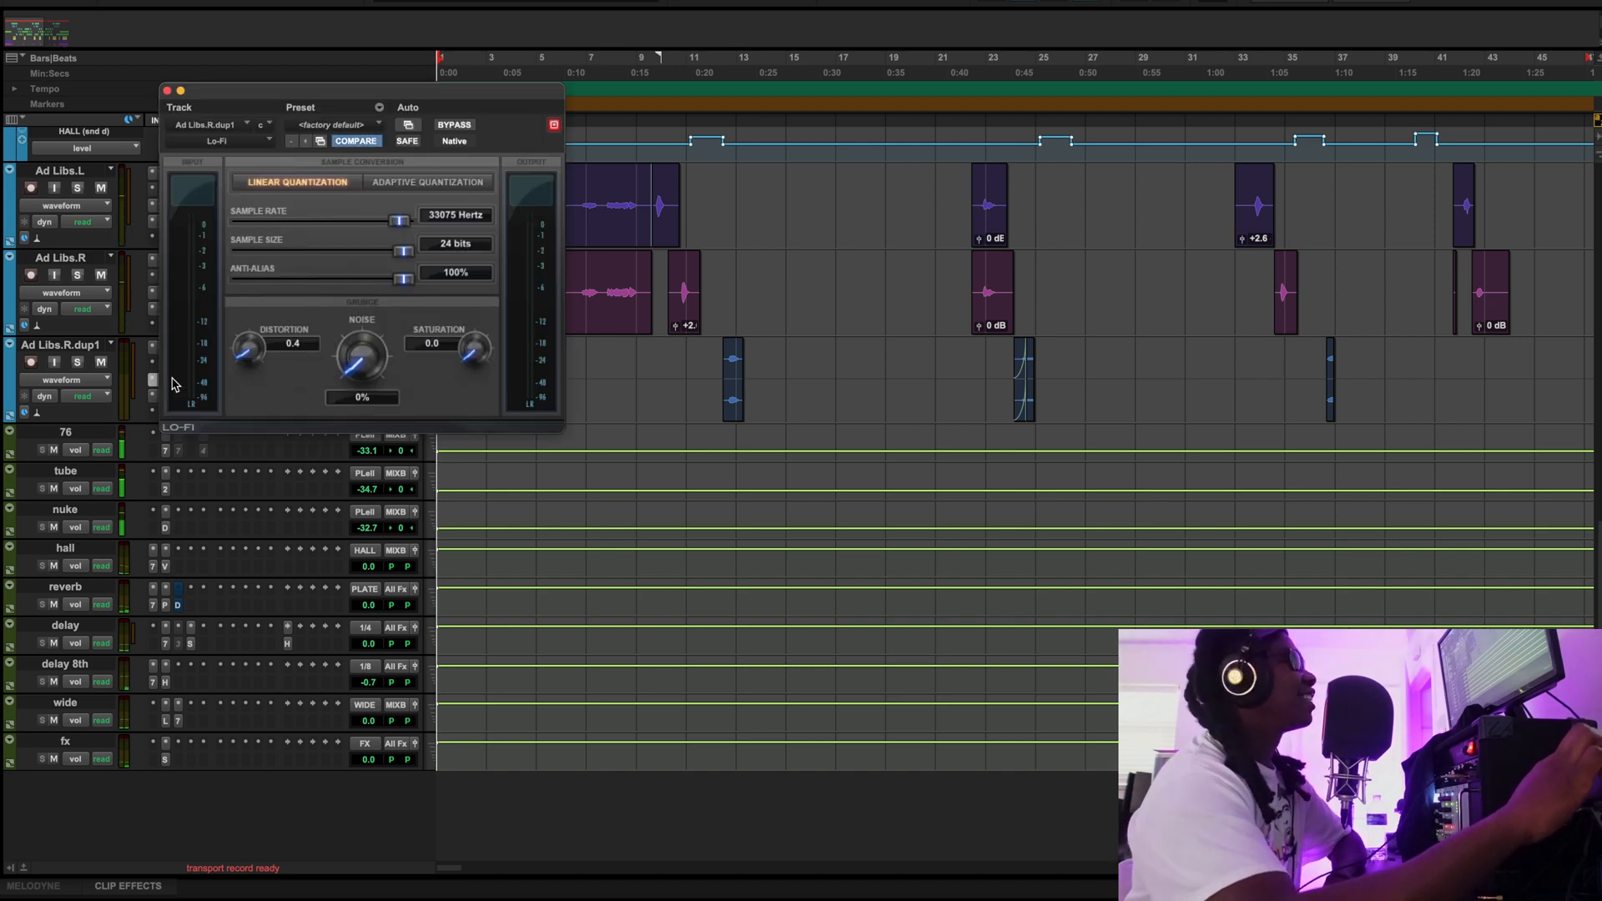
{"action": "left_click", "coordinate": [168, 92]}
Survey the whole song arrangement across all tracks, from the effects returns up to PRINT MIX
{"action": "scroll", "coordinate": [411, 391], "scroll_direction": "up", "scroll_amount": 10}
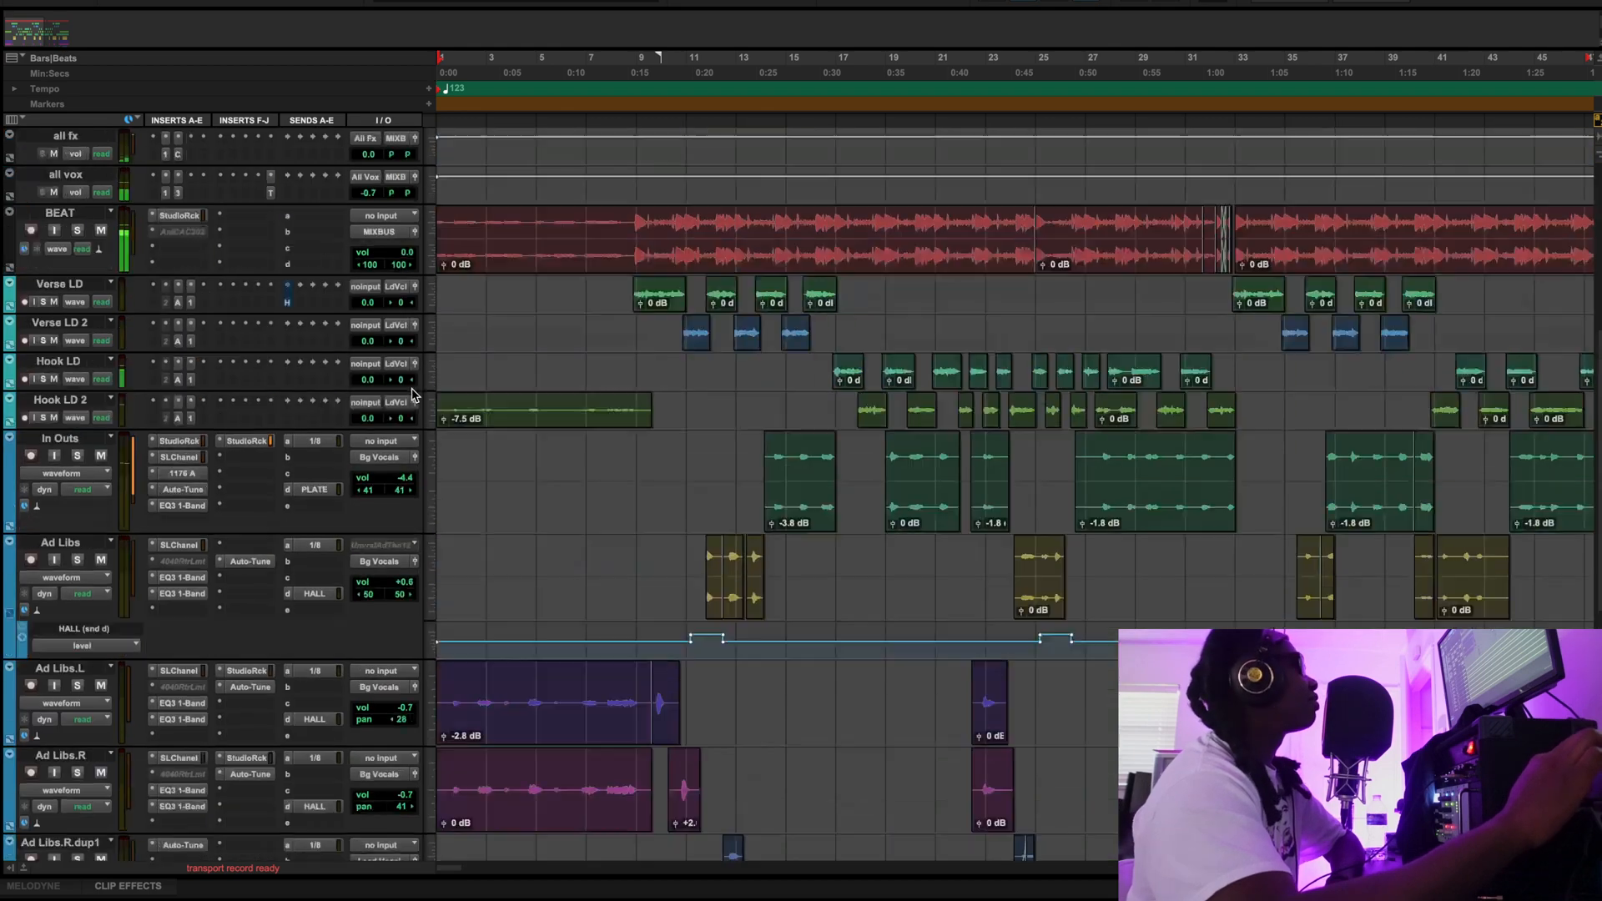
{"action": "key", "text": "r"}
{"action": "key", "text": "r"}
{"action": "key", "text": "r"}
{"action": "scroll", "coordinate": [687, 451], "scroll_direction": "down", "scroll_amount": 10}
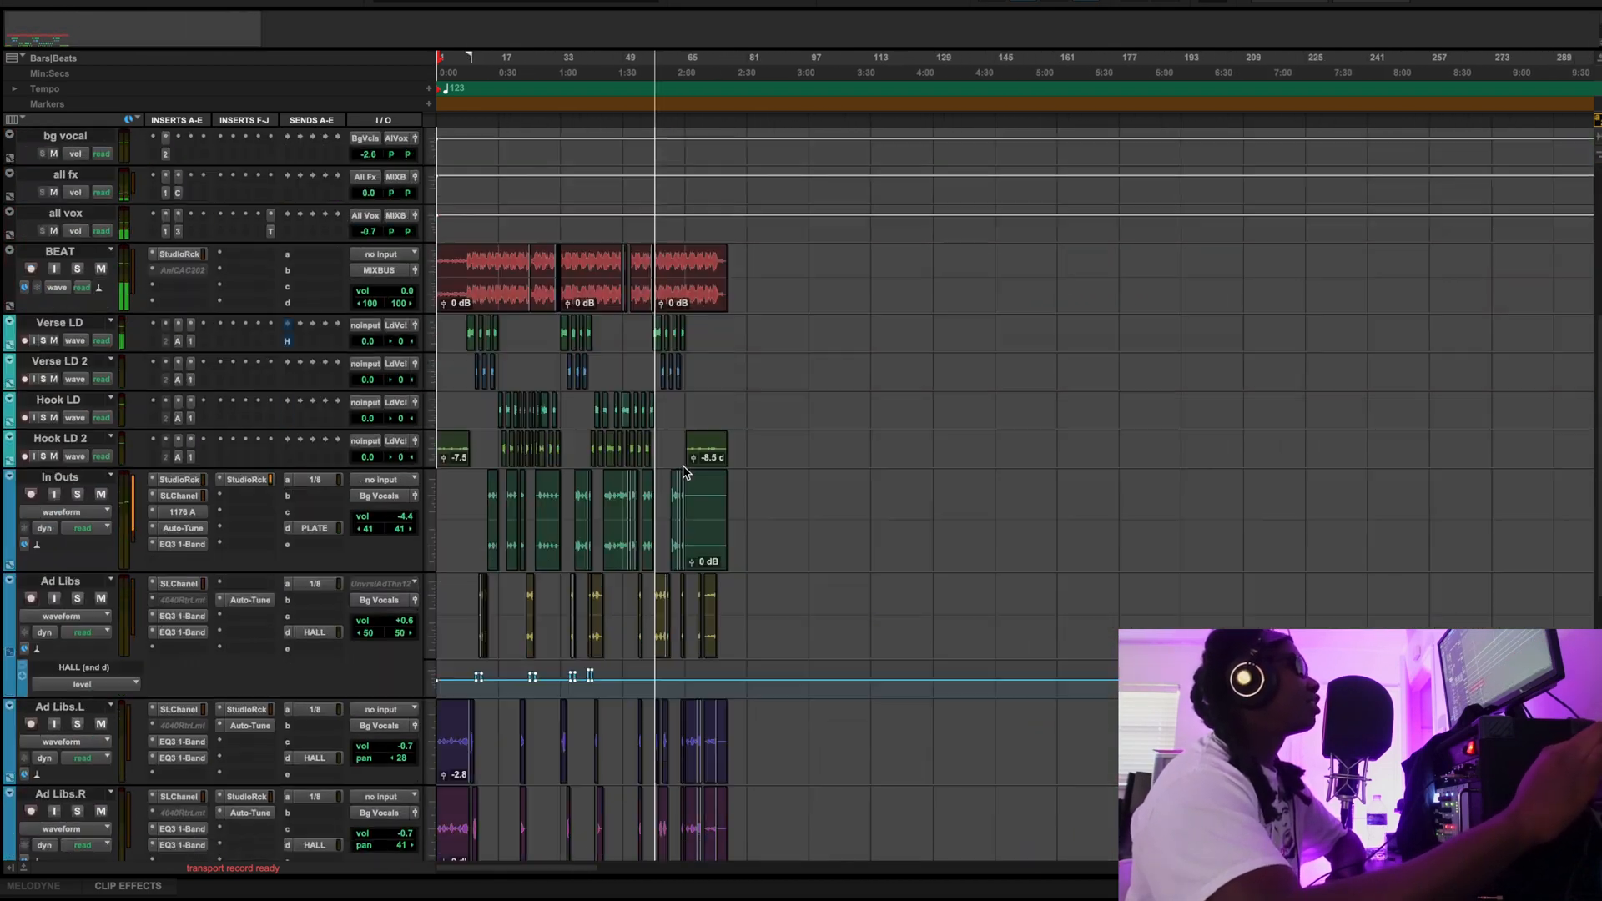
{"action": "scroll", "coordinate": [684, 472], "scroll_direction": "up", "scroll_amount": 3}
{"action": "key", "text": "t"}
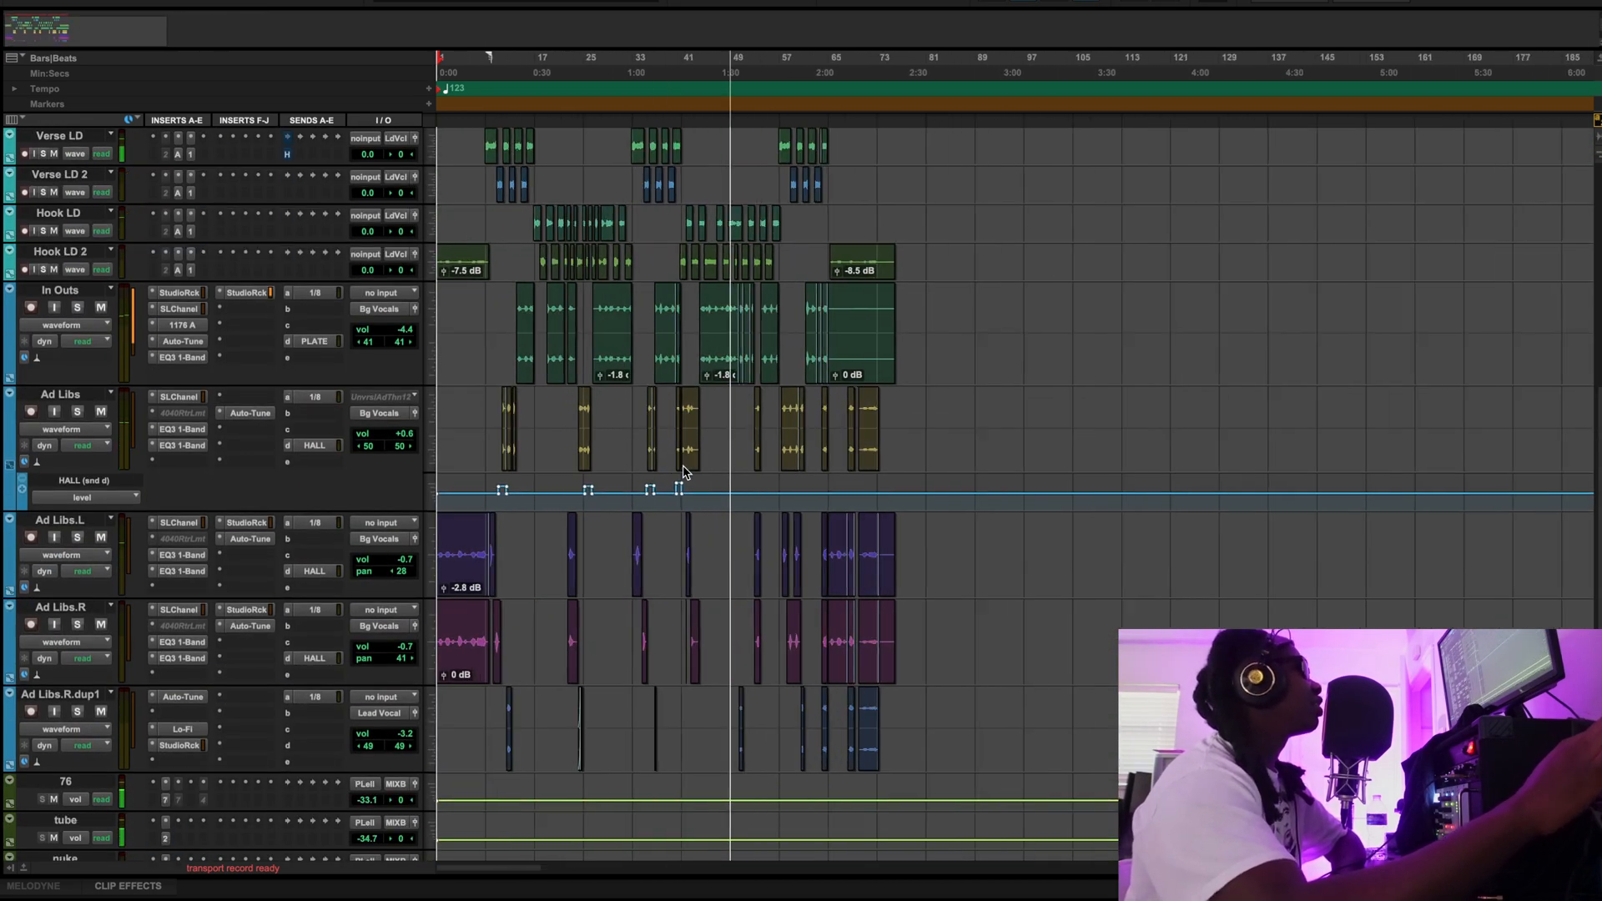
{"action": "scroll", "coordinate": [685, 472], "scroll_direction": "up", "scroll_amount": 3}
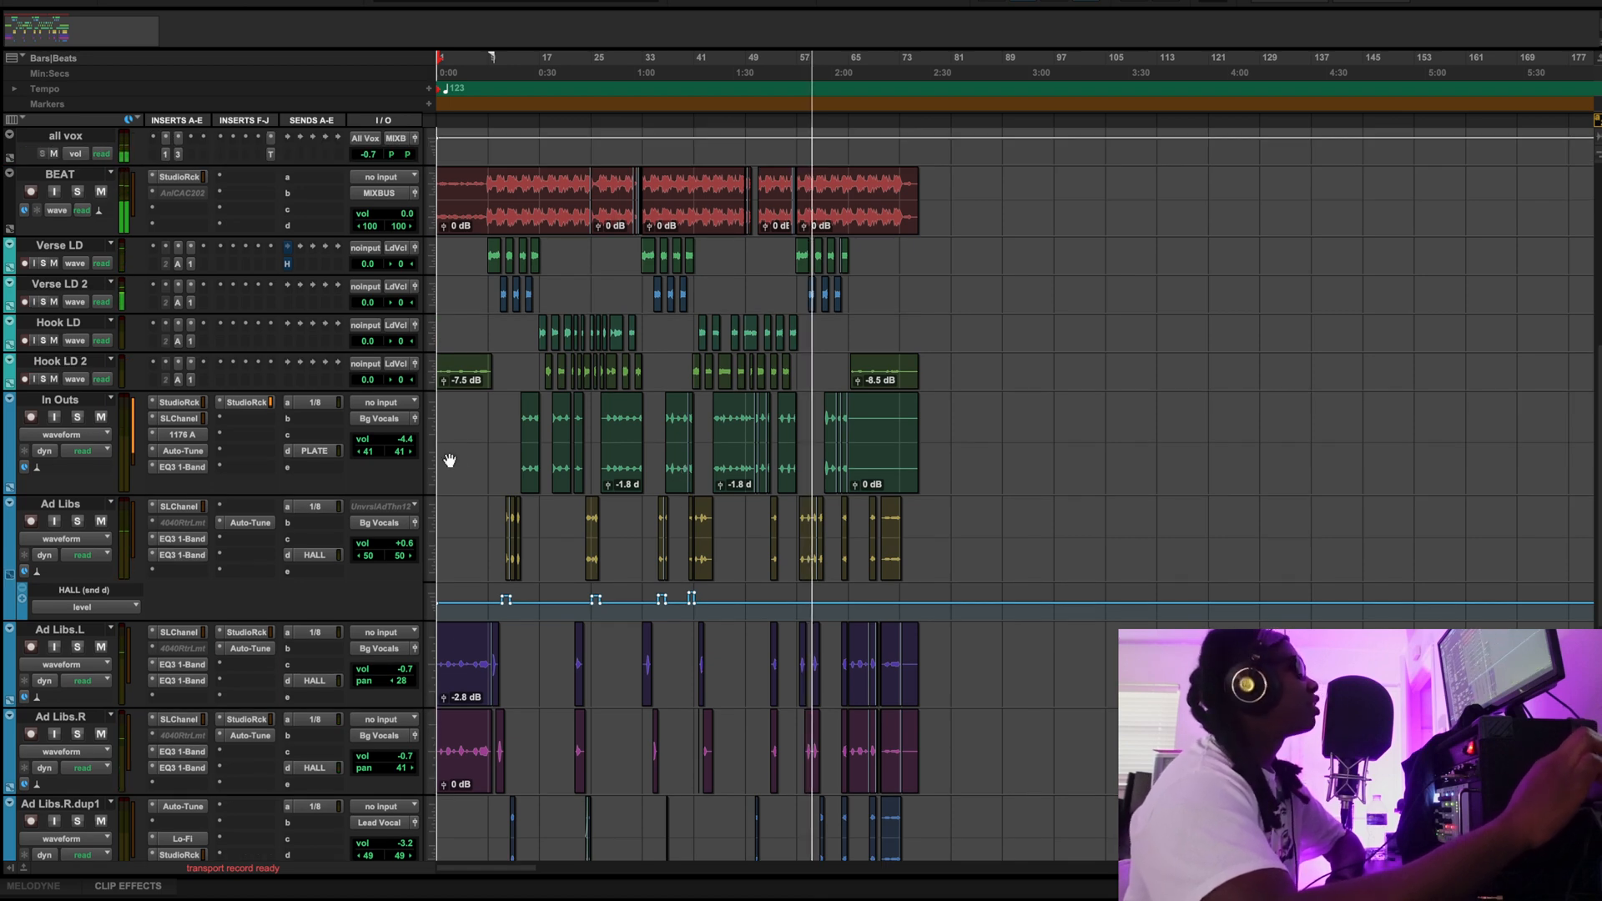
{"action": "scroll", "coordinate": [278, 369], "scroll_direction": "down", "scroll_amount": 3}
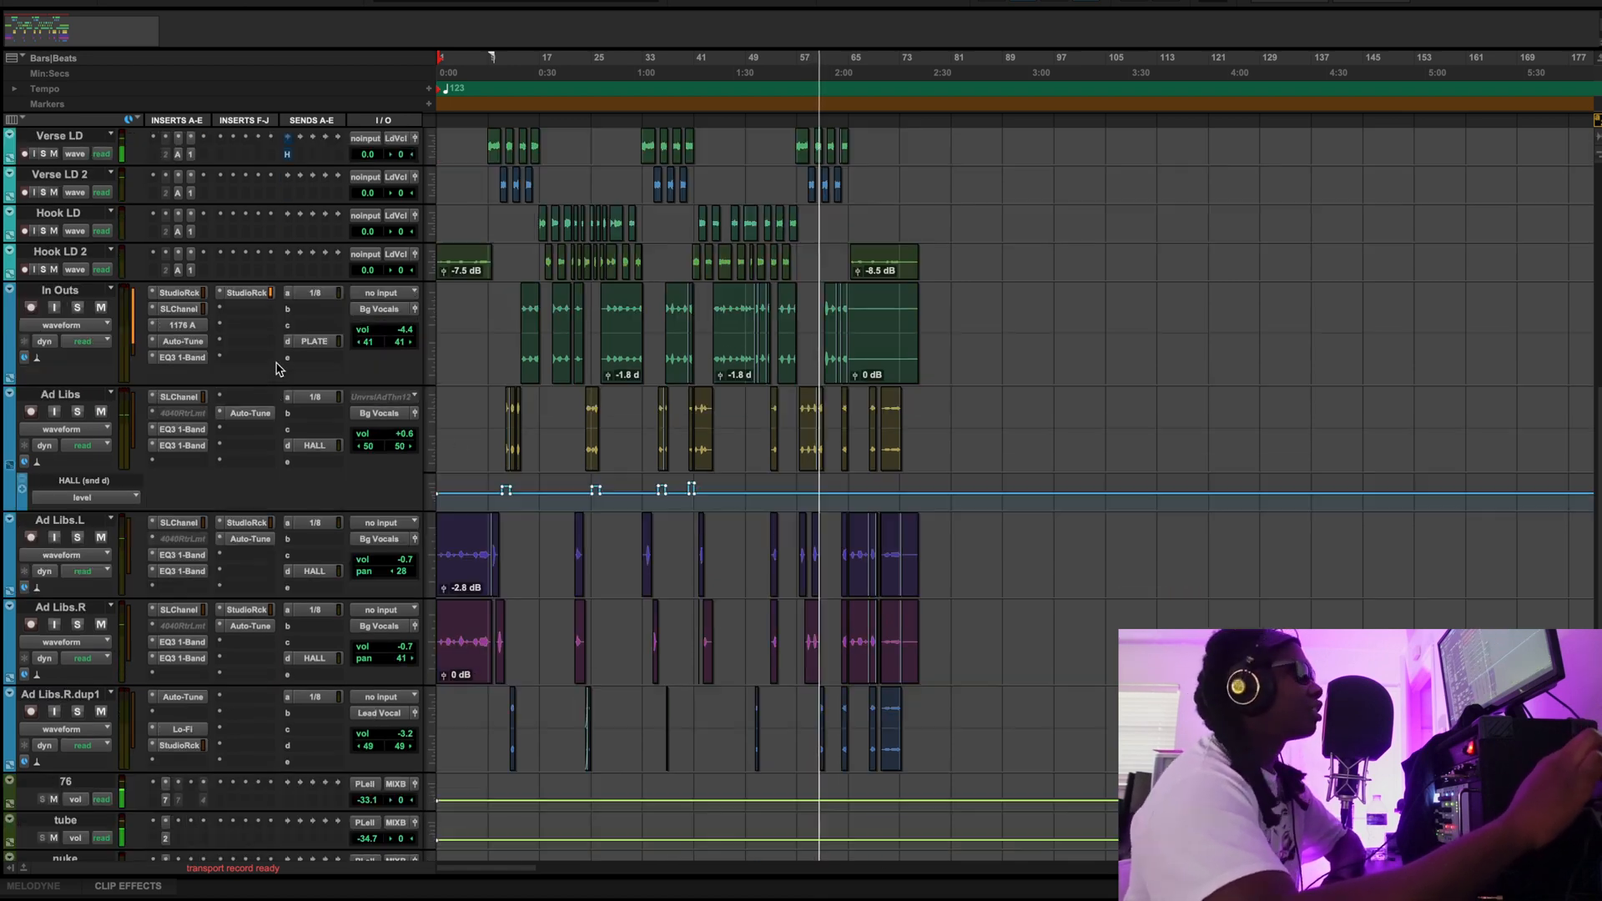
{"action": "scroll", "coordinate": [278, 370], "scroll_direction": "up", "scroll_amount": 15}
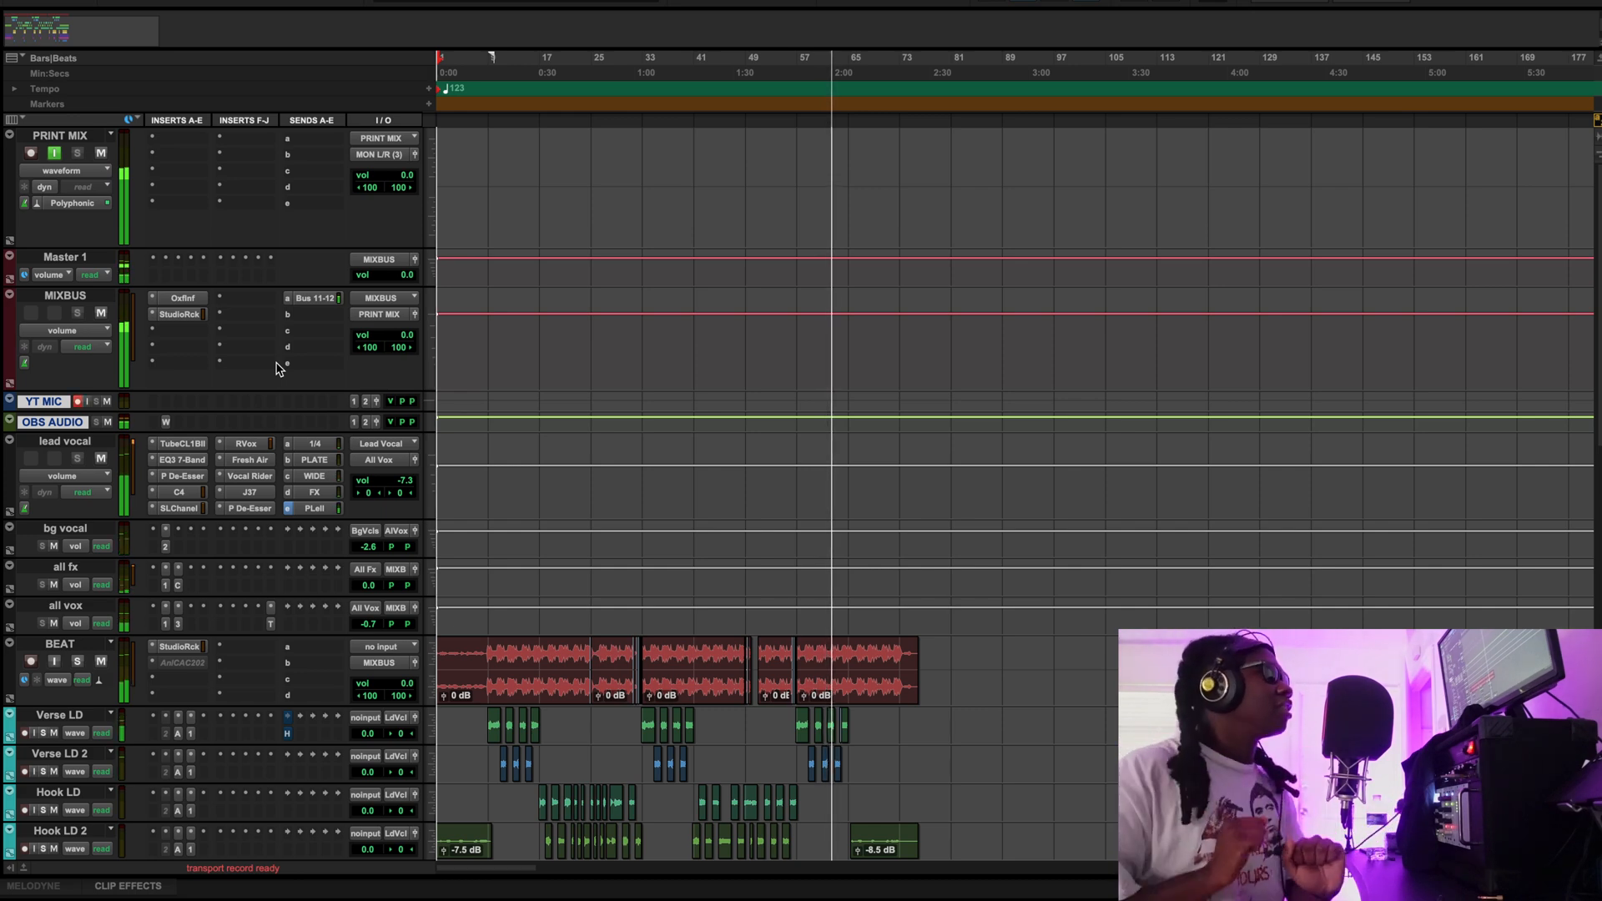
Examine the C4 multiband processor and the Tube-Tech CL 1B compressor on the lead vocal bus
{"action": "scroll", "coordinate": [278, 370], "scroll_direction": "down", "scroll_amount": 3}
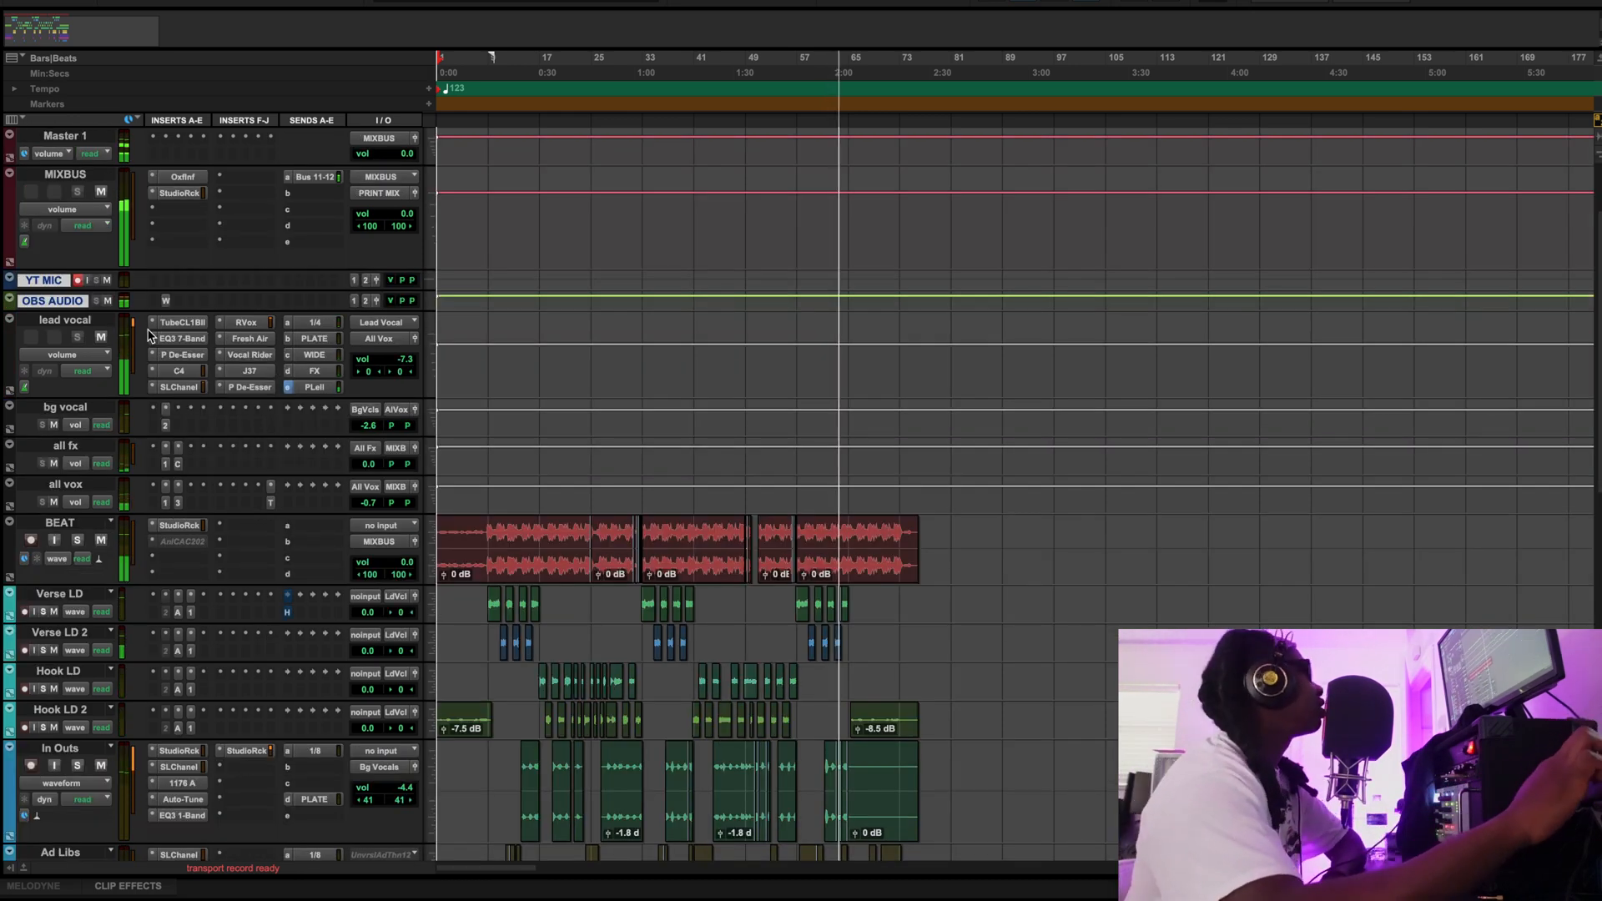
{"action": "left_click", "coordinate": [194, 370]}
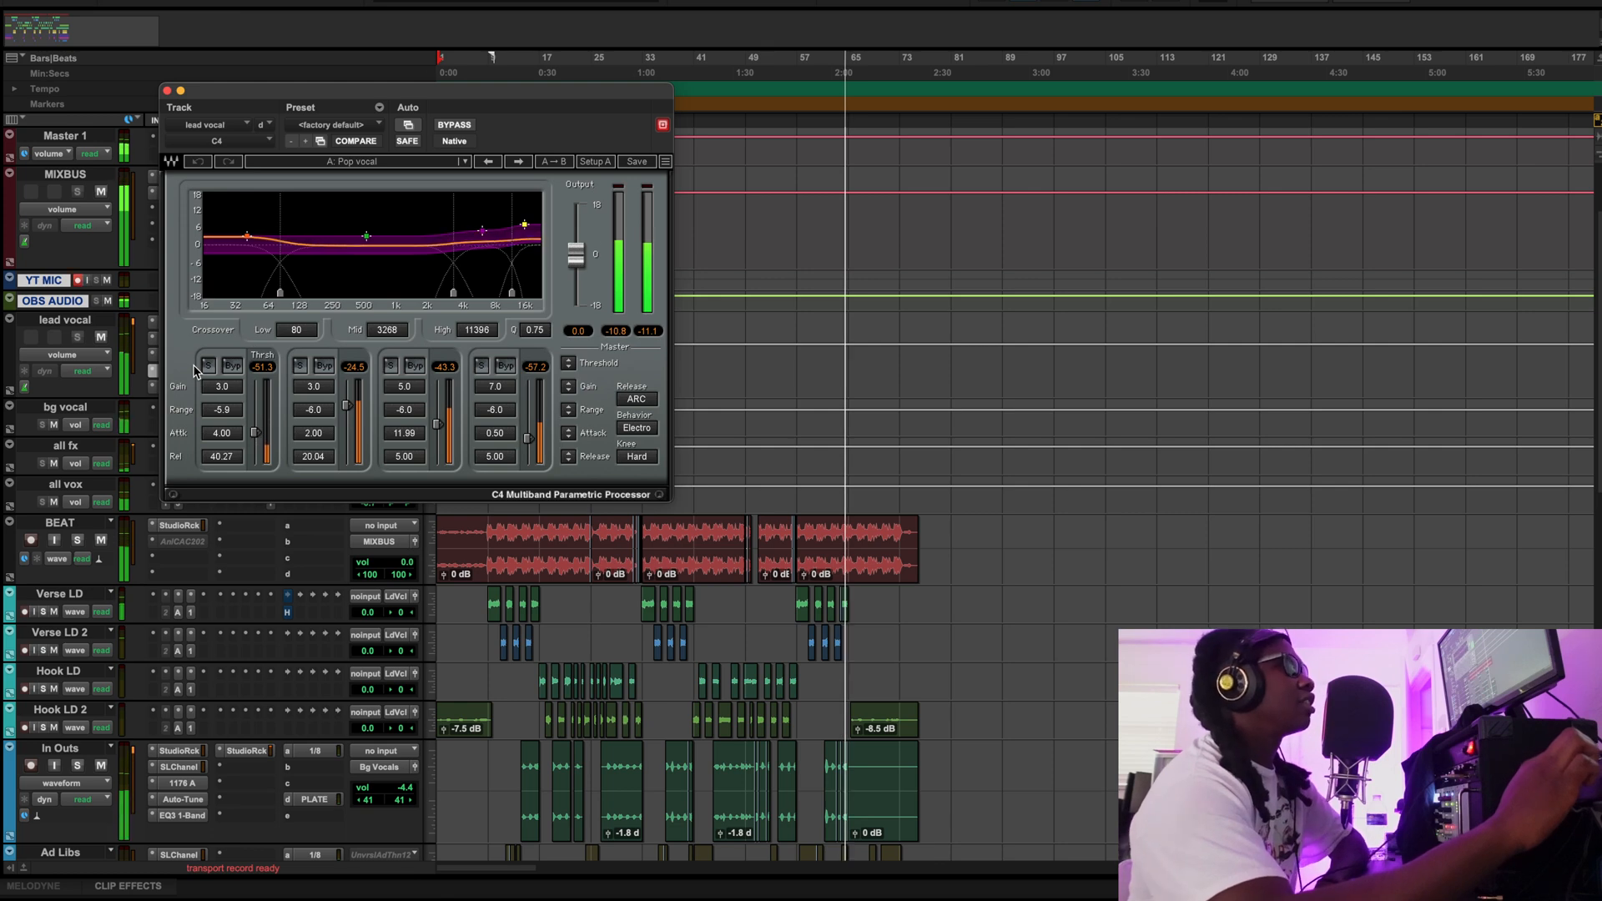
{"action": "left_click", "coordinate": [168, 90]}
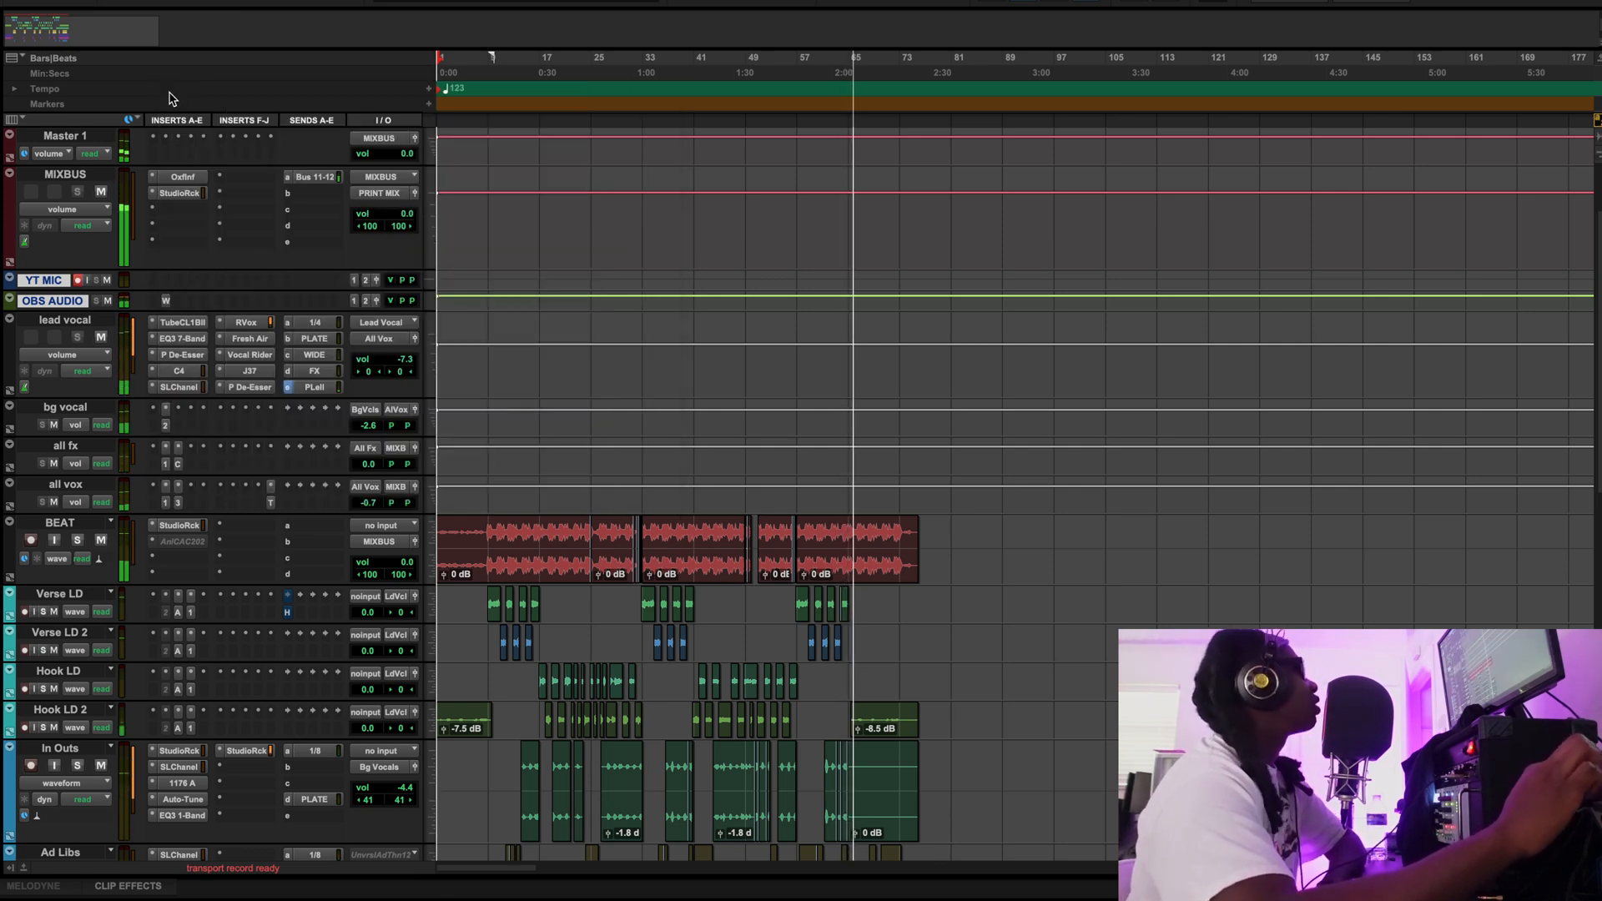
{"action": "left_click", "coordinate": [173, 323]}
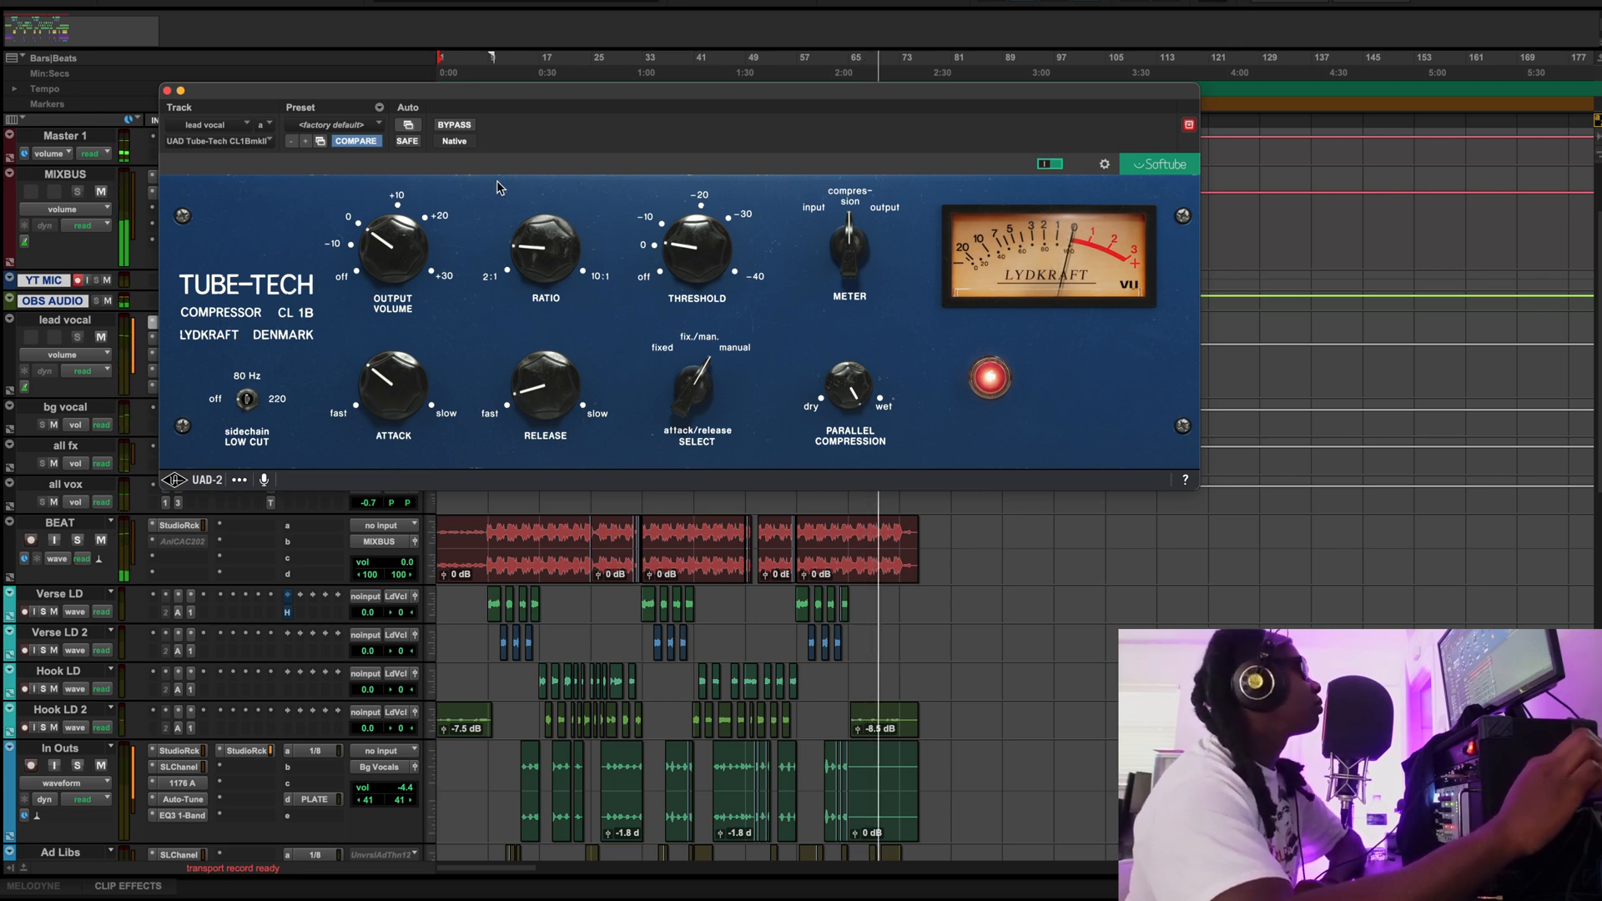
{"action": "left_click", "coordinate": [167, 90]}
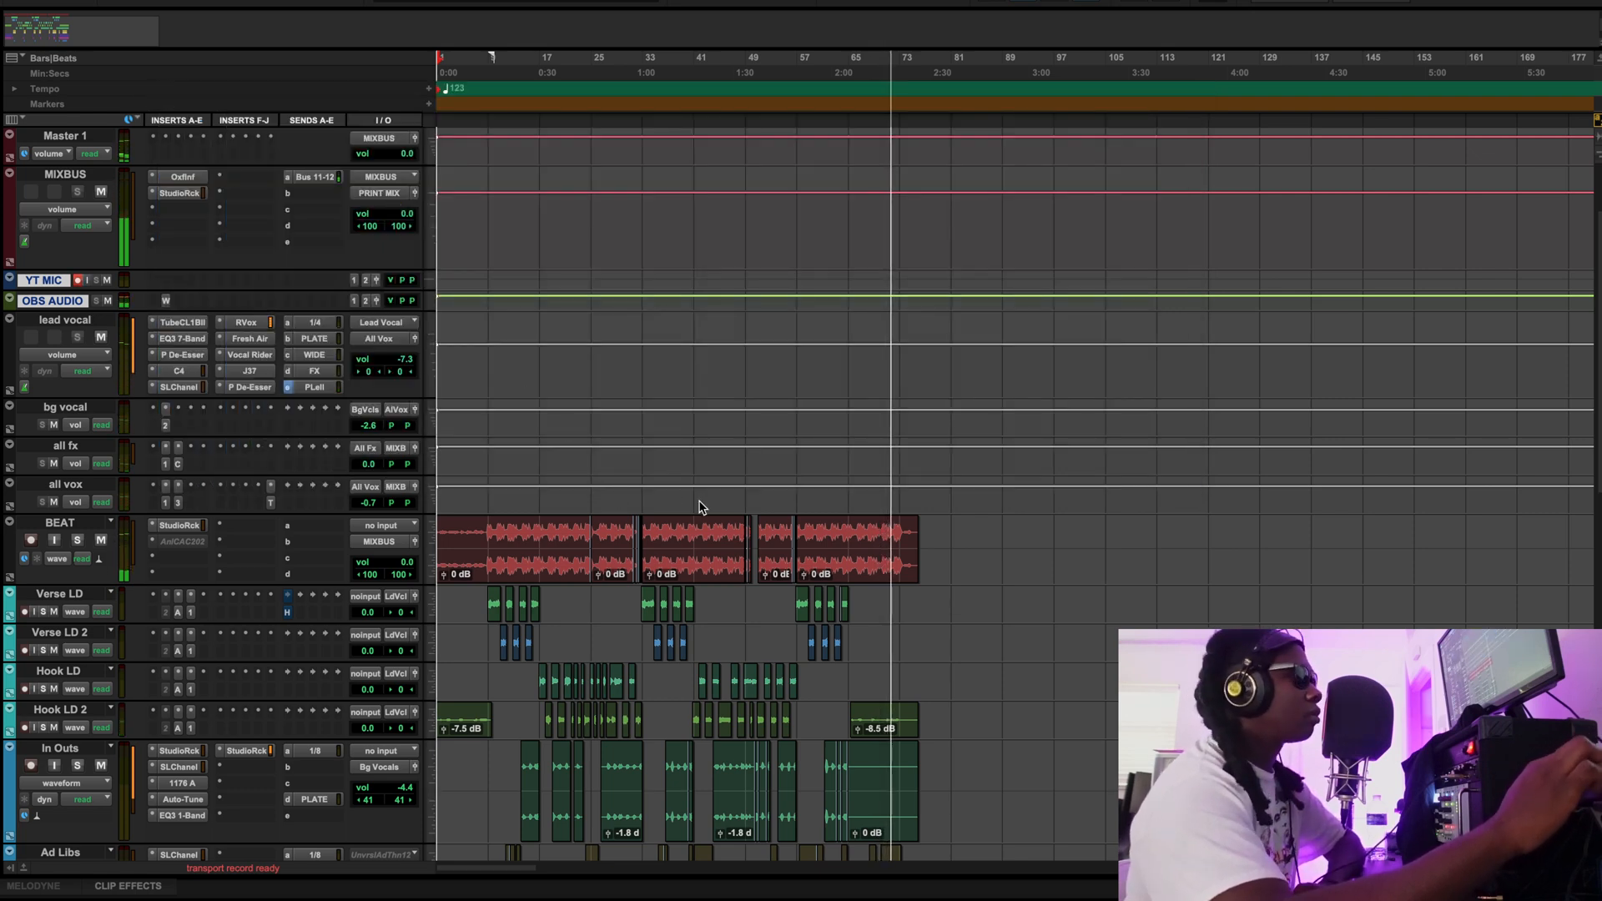
{"action": "scroll", "coordinate": [700, 507], "scroll_direction": "down", "scroll_amount": 10}
{"action": "scroll", "coordinate": [699, 508], "scroll_direction": "up", "scroll_amount": 6}
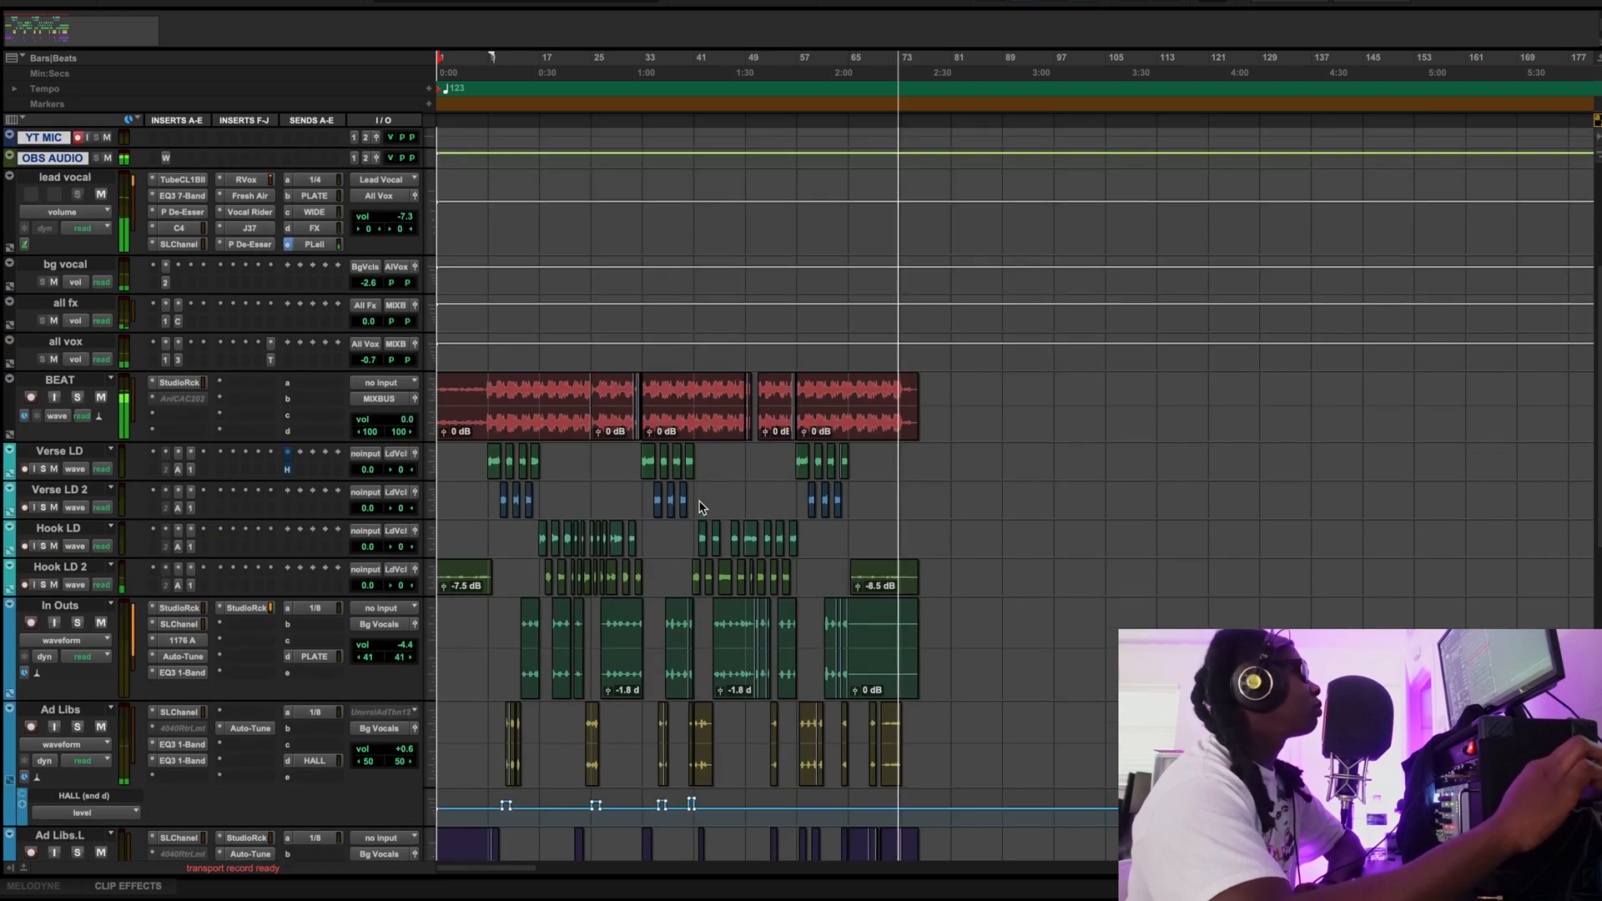
Stop playback and survey the session's tracks down to the effects returns and back up to MIXBUS
{"action": "scroll", "coordinate": [700, 507], "scroll_direction": "down", "scroll_amount": 1}
{"action": "key", "text": "space"}
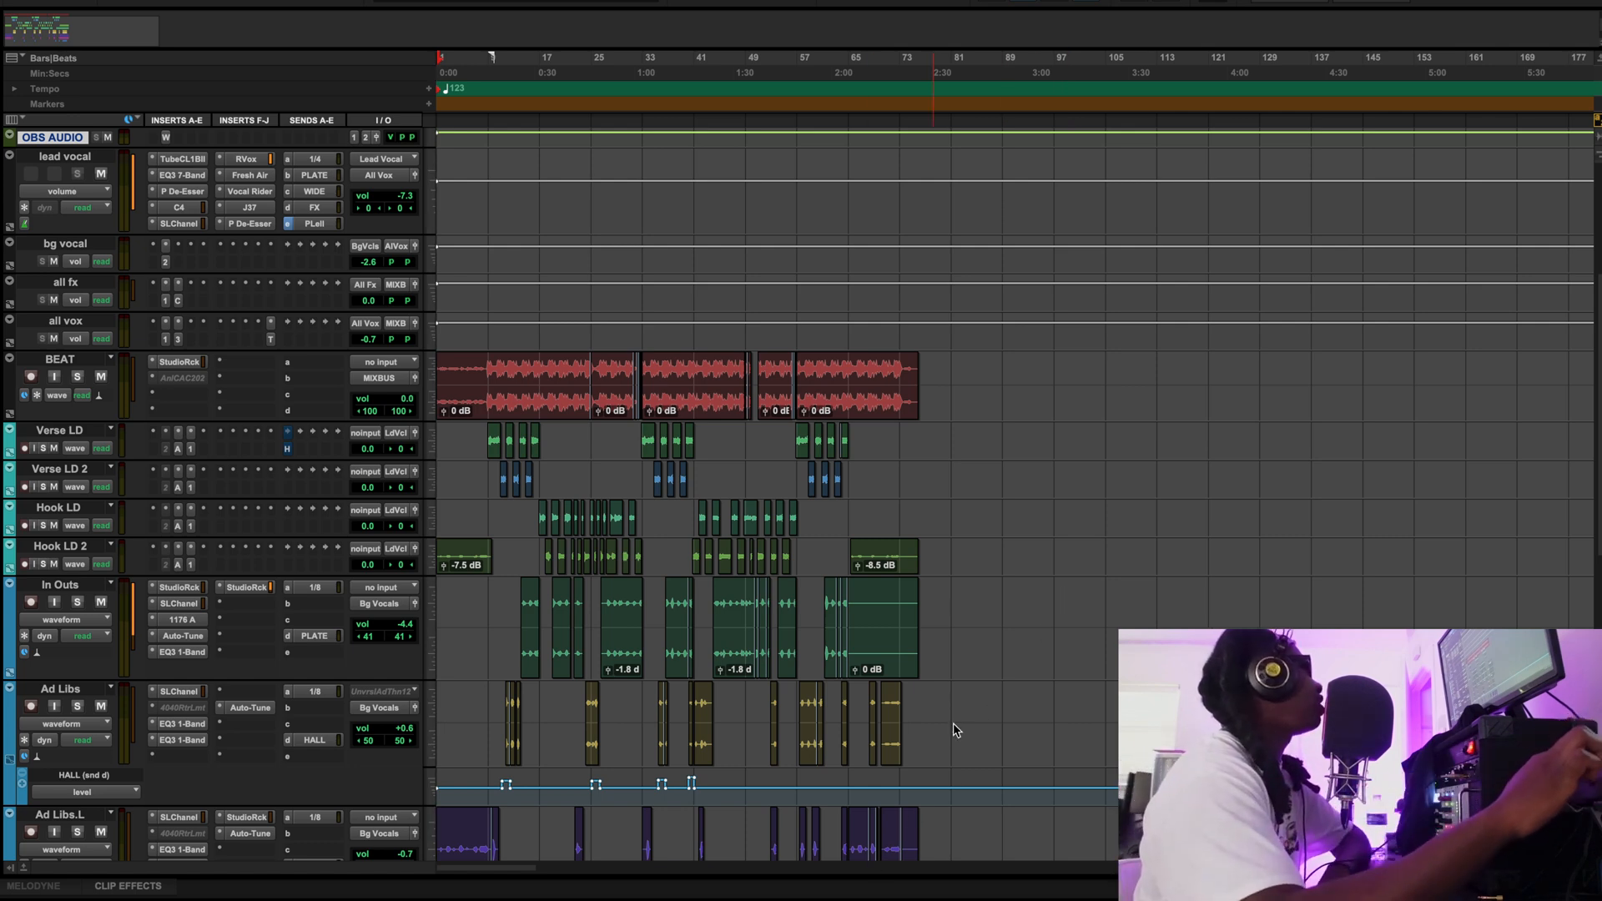
{"action": "scroll", "coordinate": [1080, 517], "scroll_direction": "up", "scroll_amount": 5}
{"action": "scroll", "coordinate": [891, 486], "scroll_direction": "down", "scroll_amount": 5}
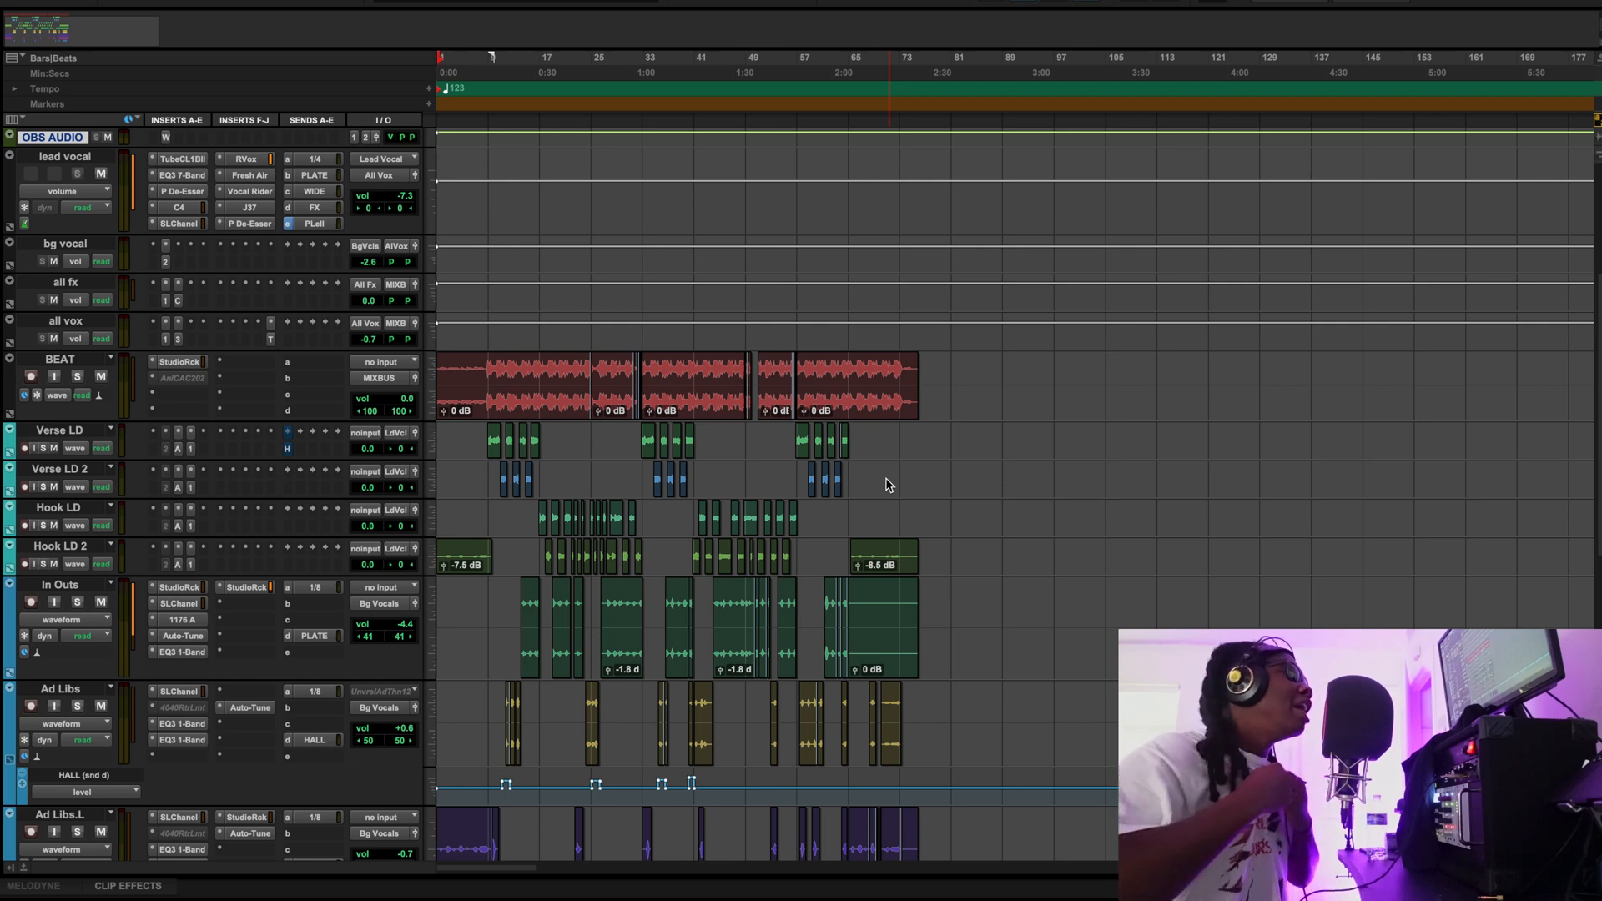
{"action": "scroll", "coordinate": [886, 484], "scroll_direction": "up", "scroll_amount": 4}
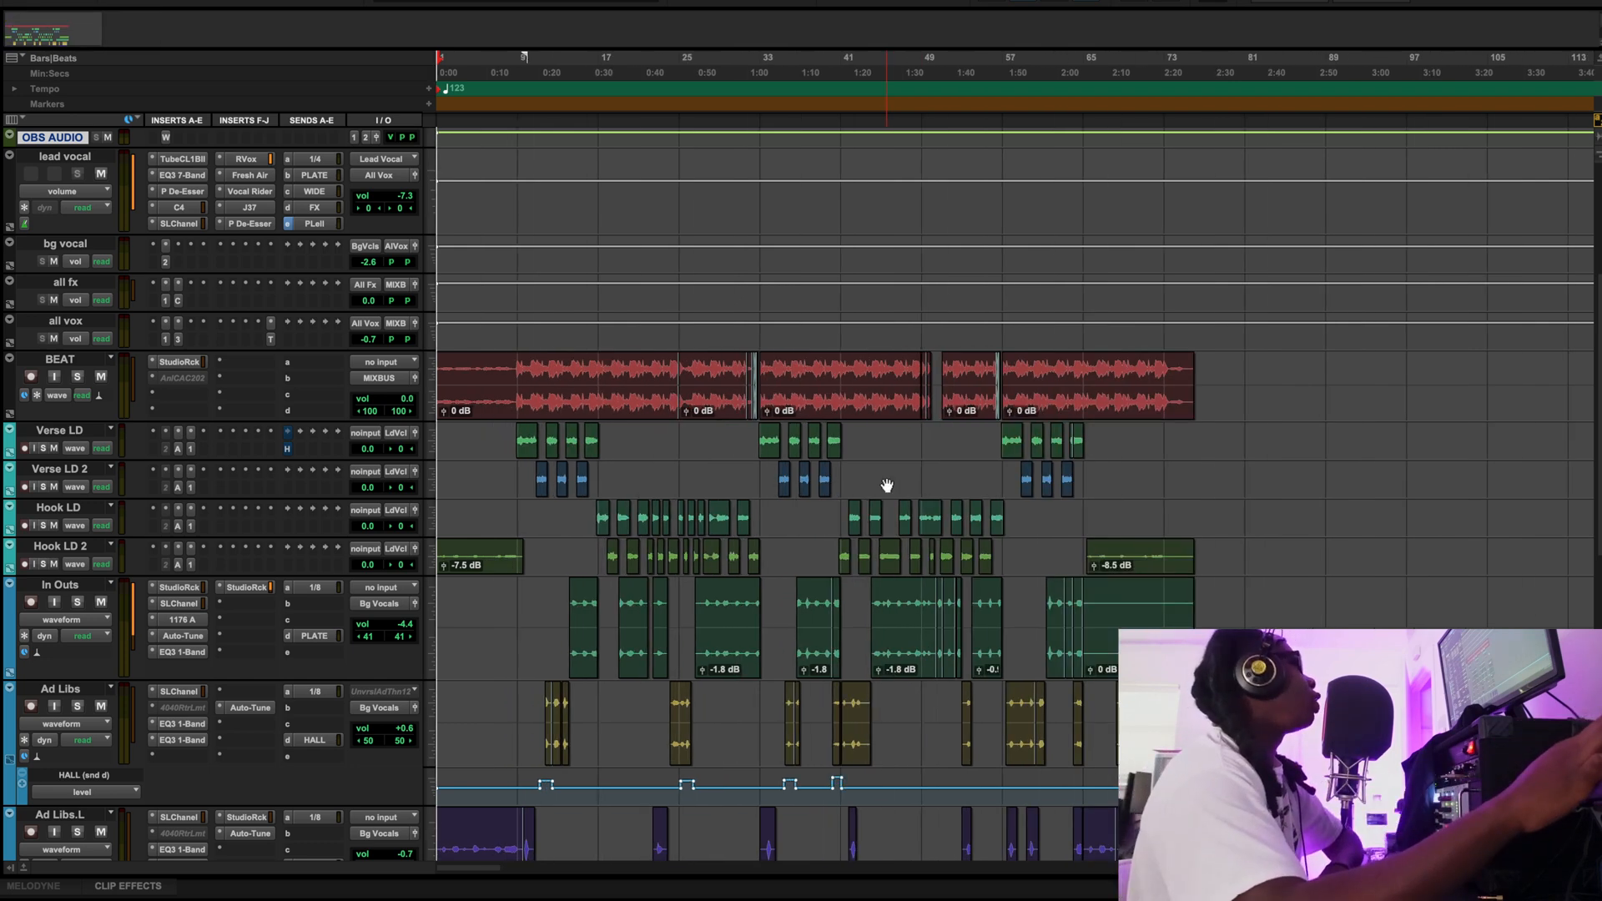
{"action": "scroll", "coordinate": [887, 484], "scroll_direction": "down", "scroll_amount": 3}
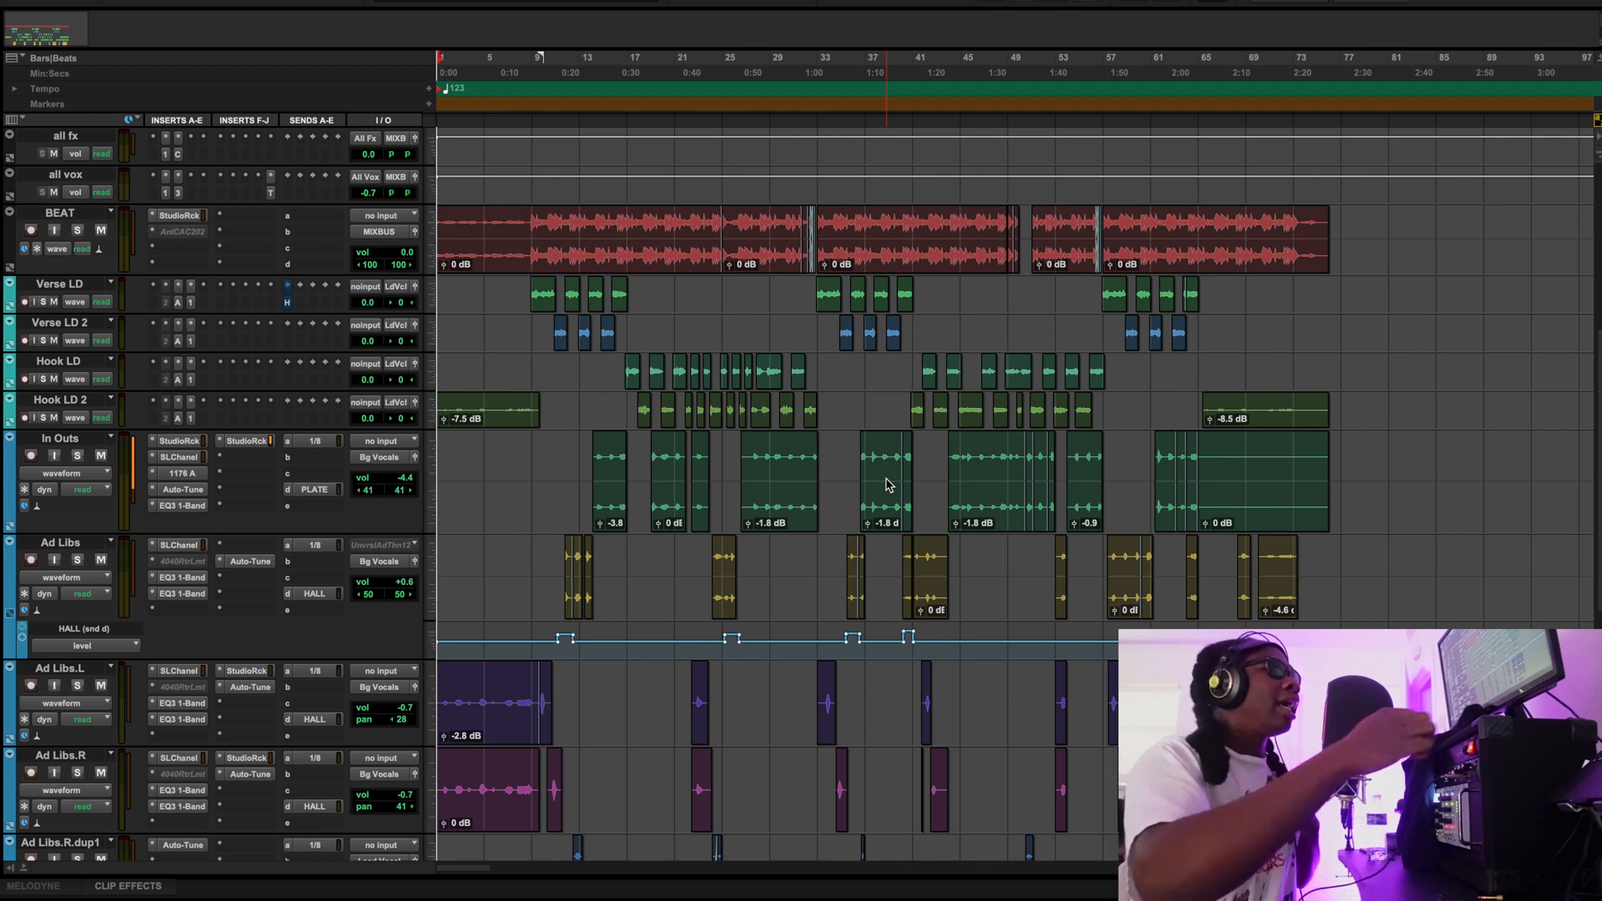
{"action": "left_click", "coordinate": [983, 523]}
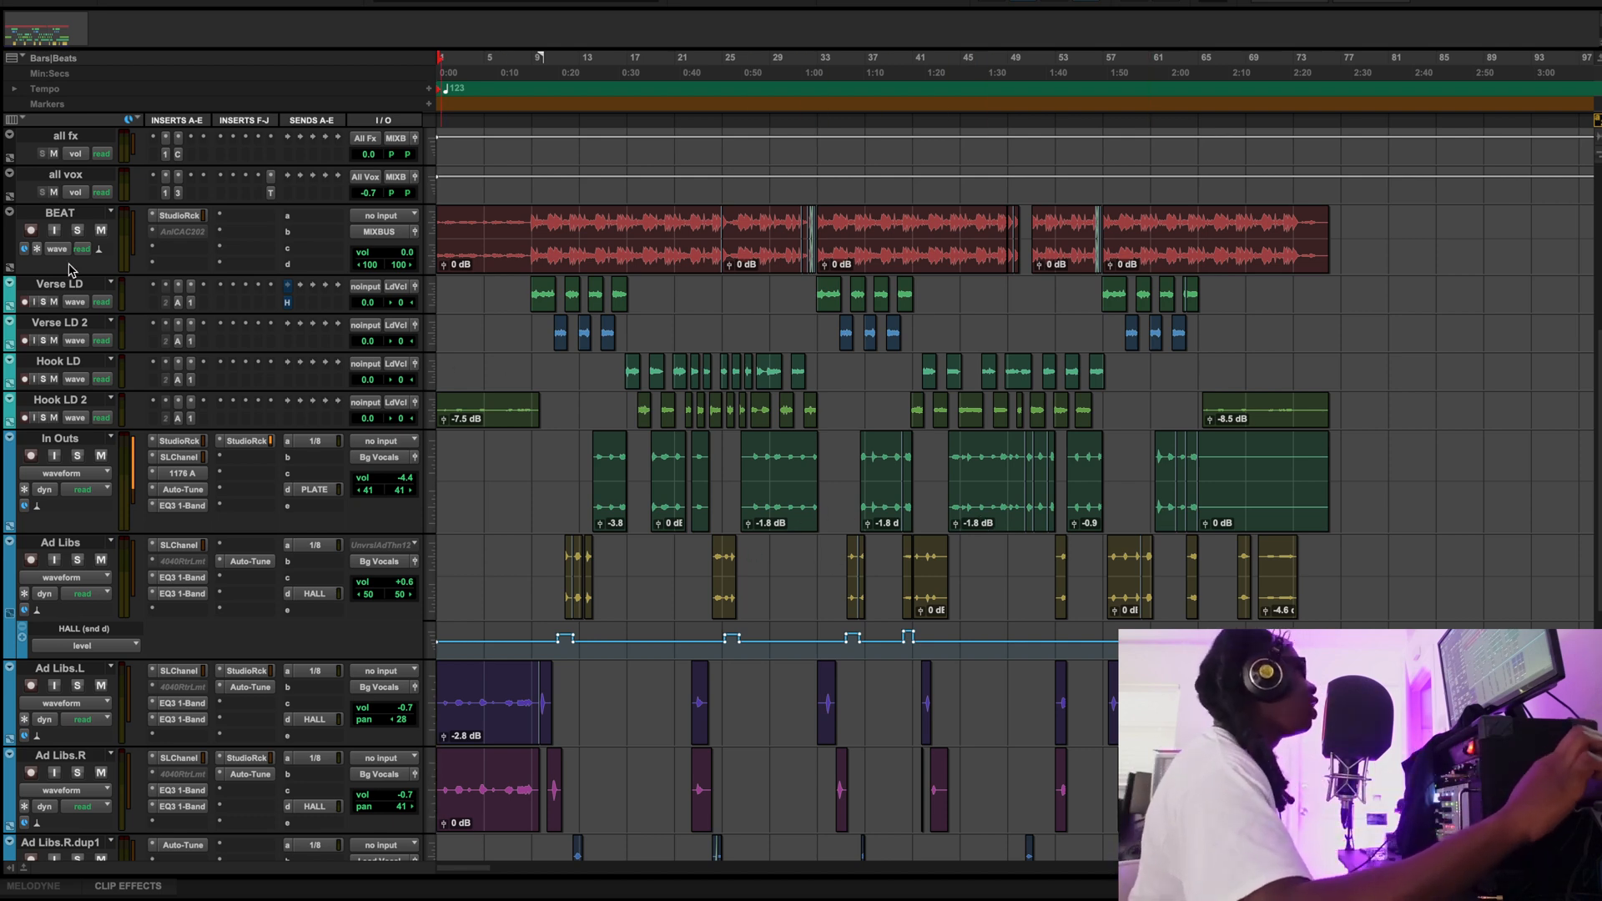
{"action": "scroll", "coordinate": [69, 270], "scroll_direction": "down", "scroll_amount": 4}
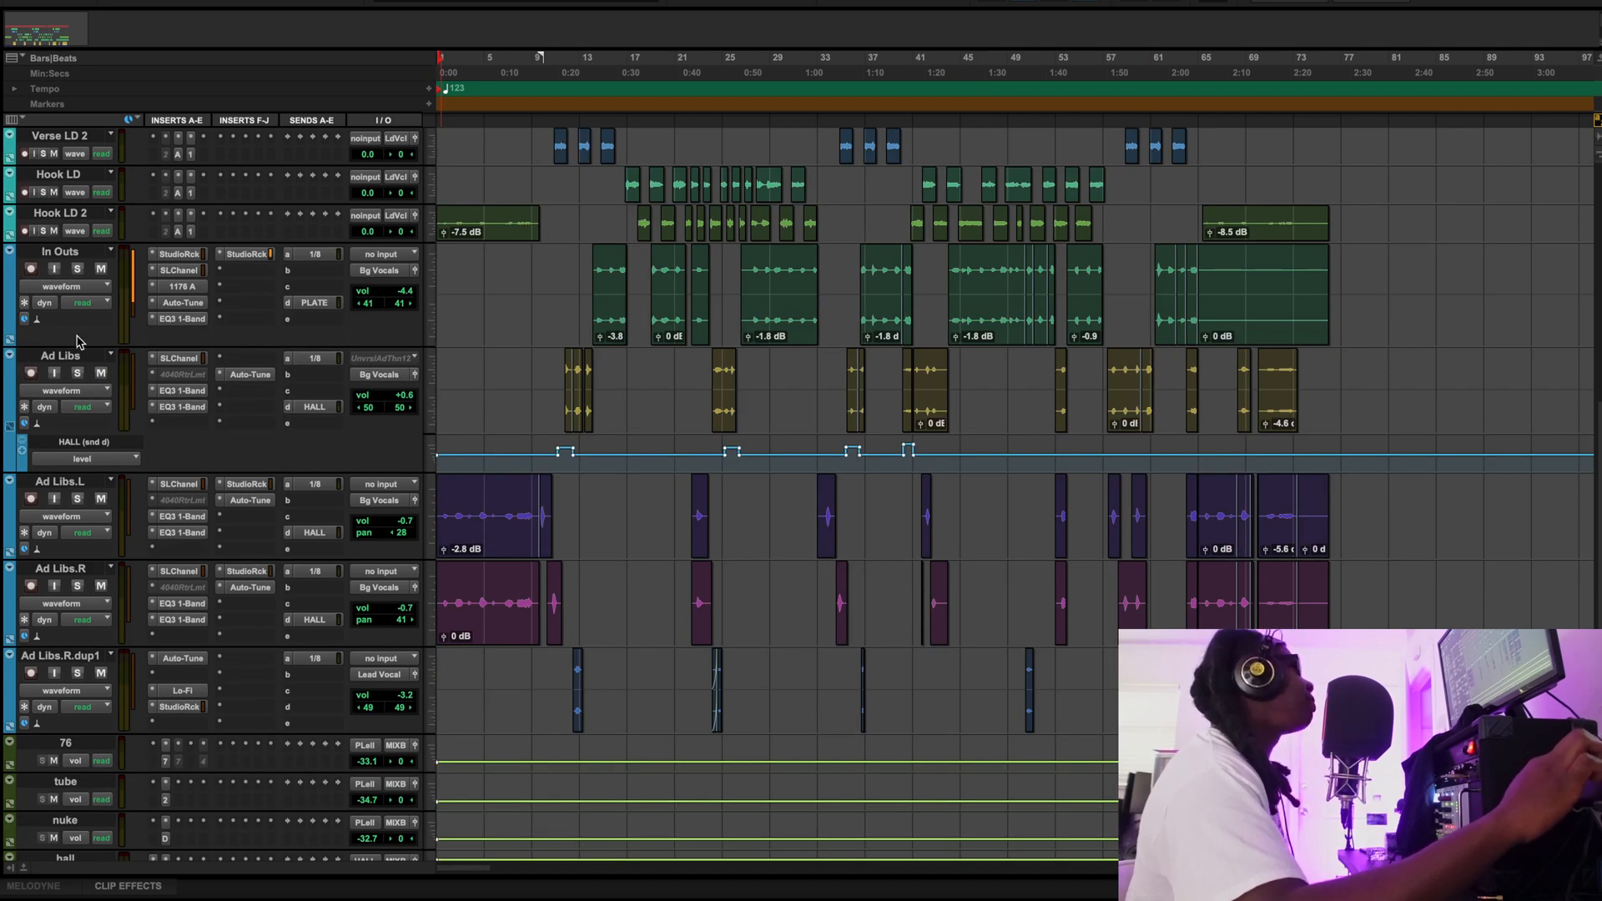
{"action": "scroll", "coordinate": [207, 651], "scroll_direction": "down", "scroll_amount": 7}
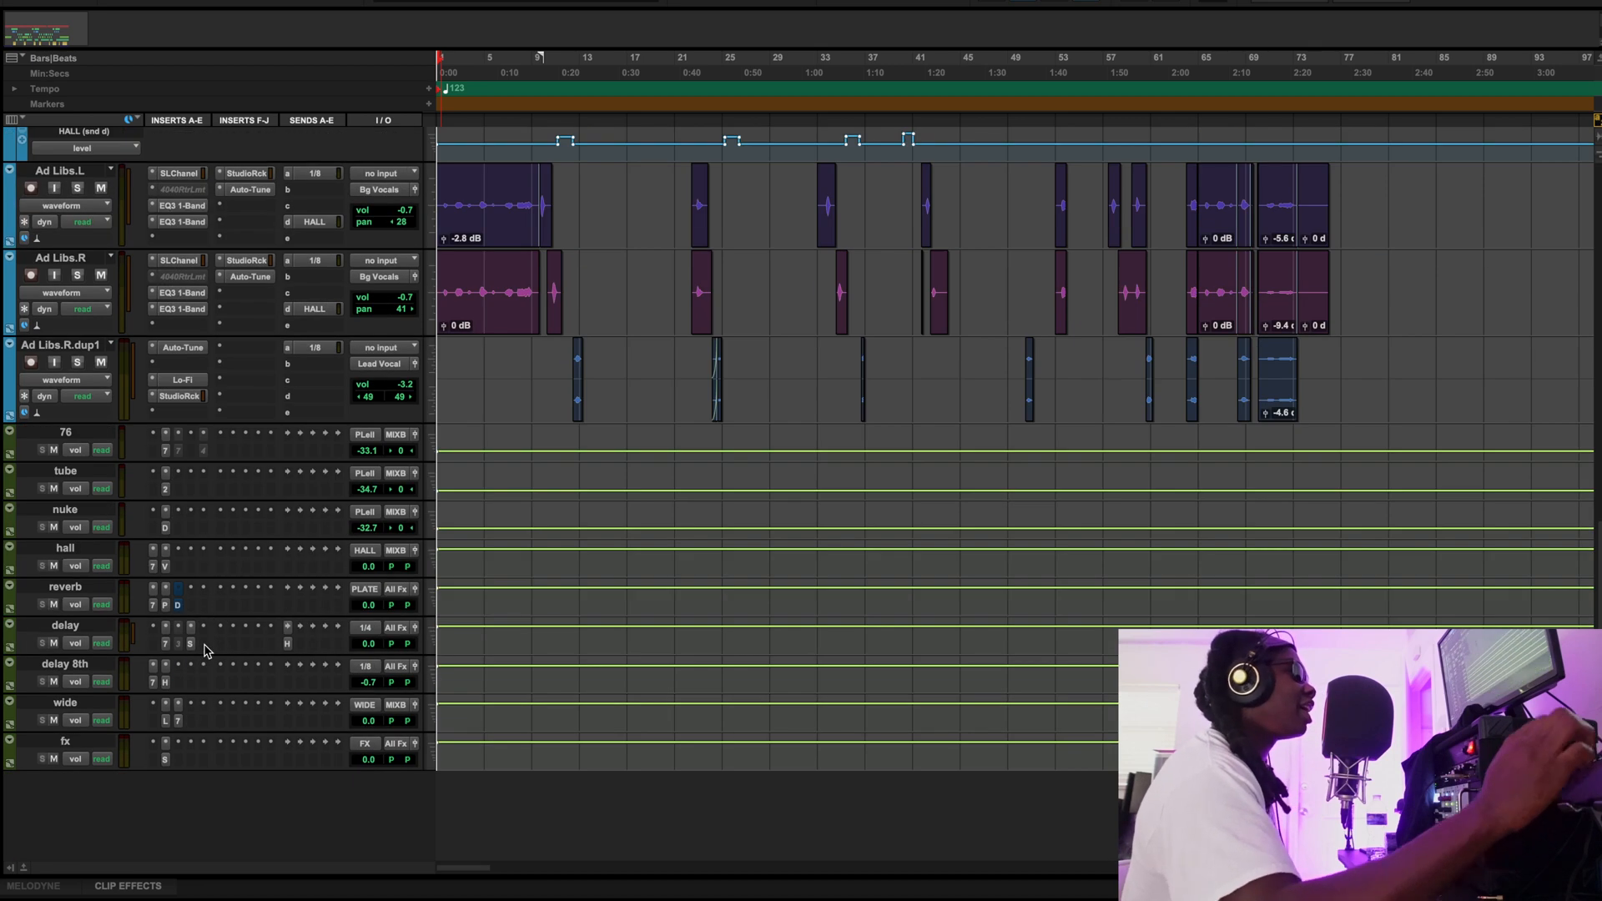
{"action": "scroll", "coordinate": [207, 651], "scroll_direction": "up", "scroll_amount": 9}
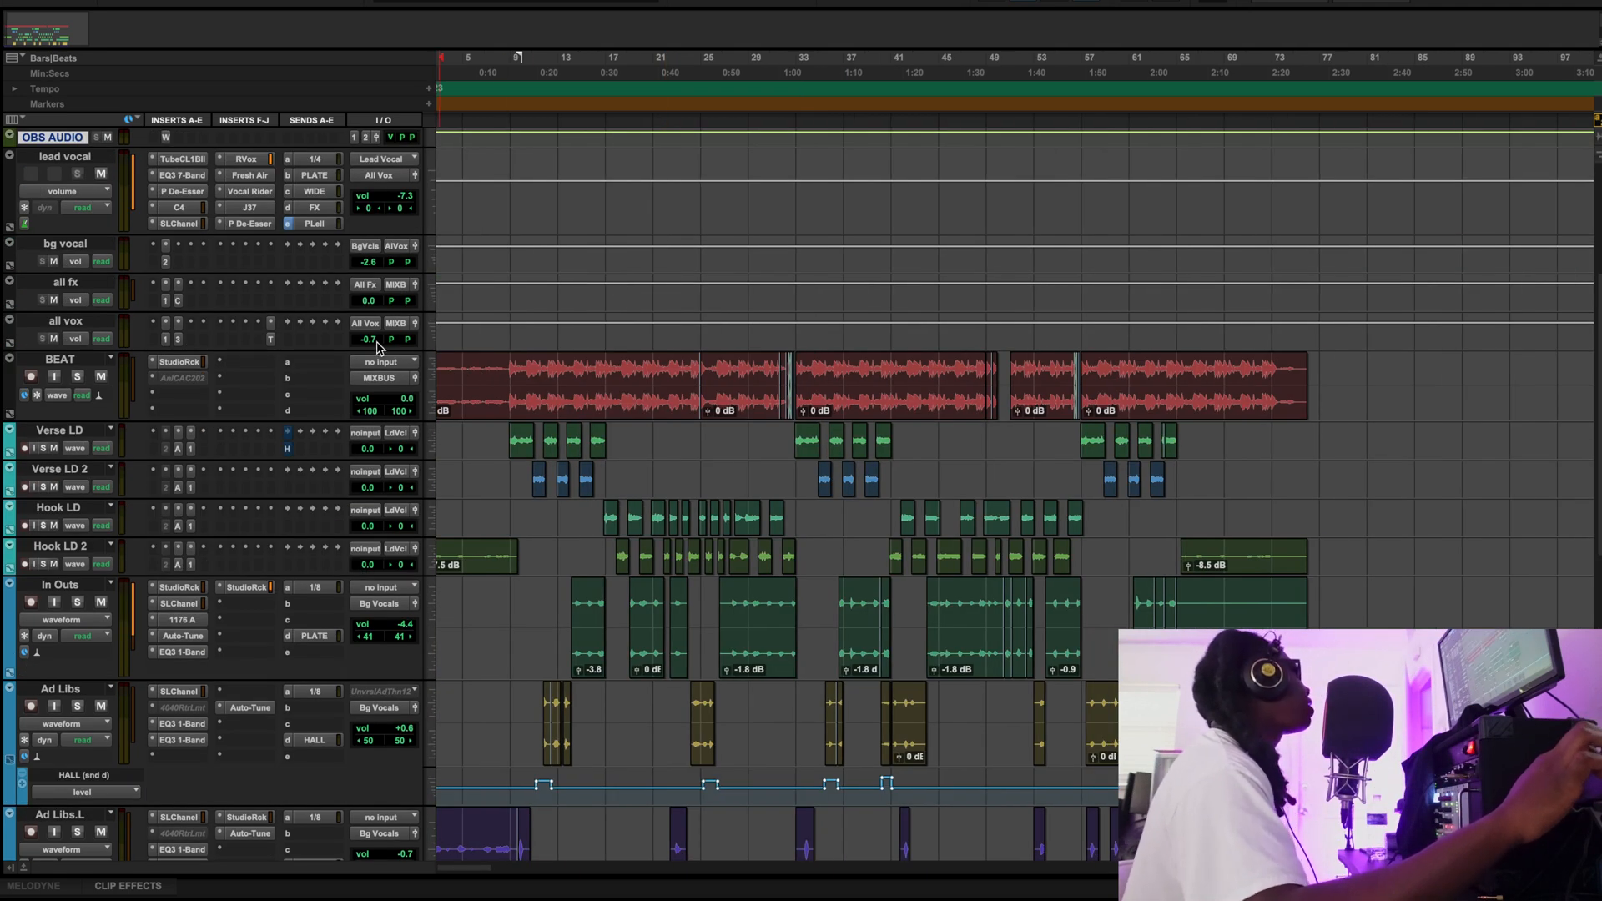
{"action": "scroll", "coordinate": [378, 347], "scroll_direction": "up", "scroll_amount": 3}
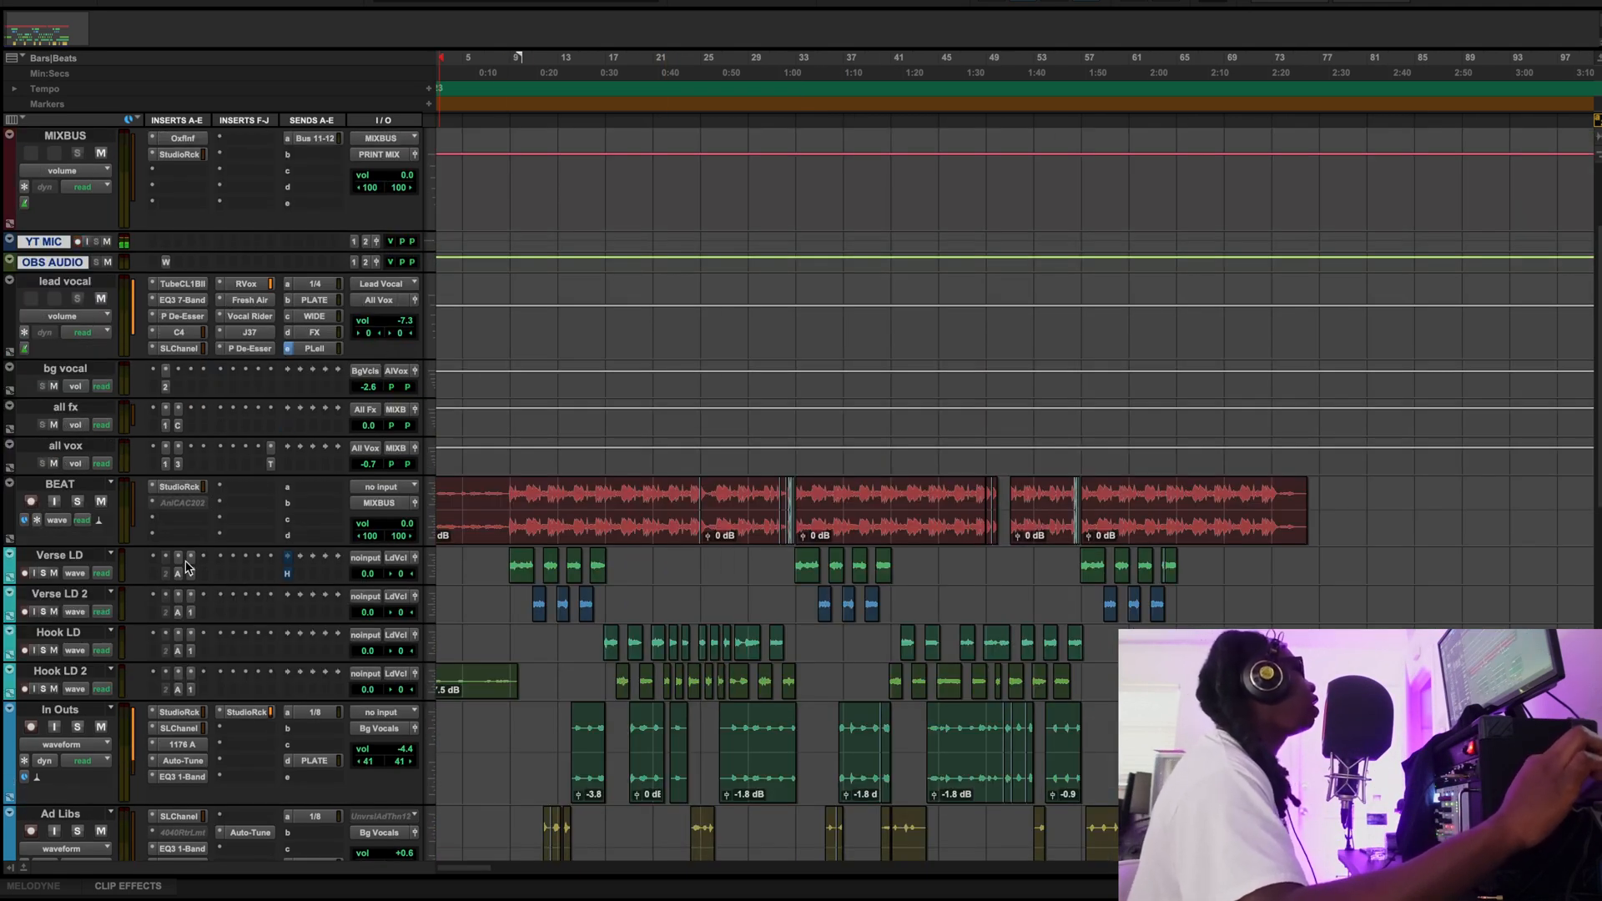
Check the StudioRack insert on BEAT and the Auto-Tune Realtime Advanced settings on Verse LD, closing each plugin
{"action": "left_click", "coordinate": [172, 487]}
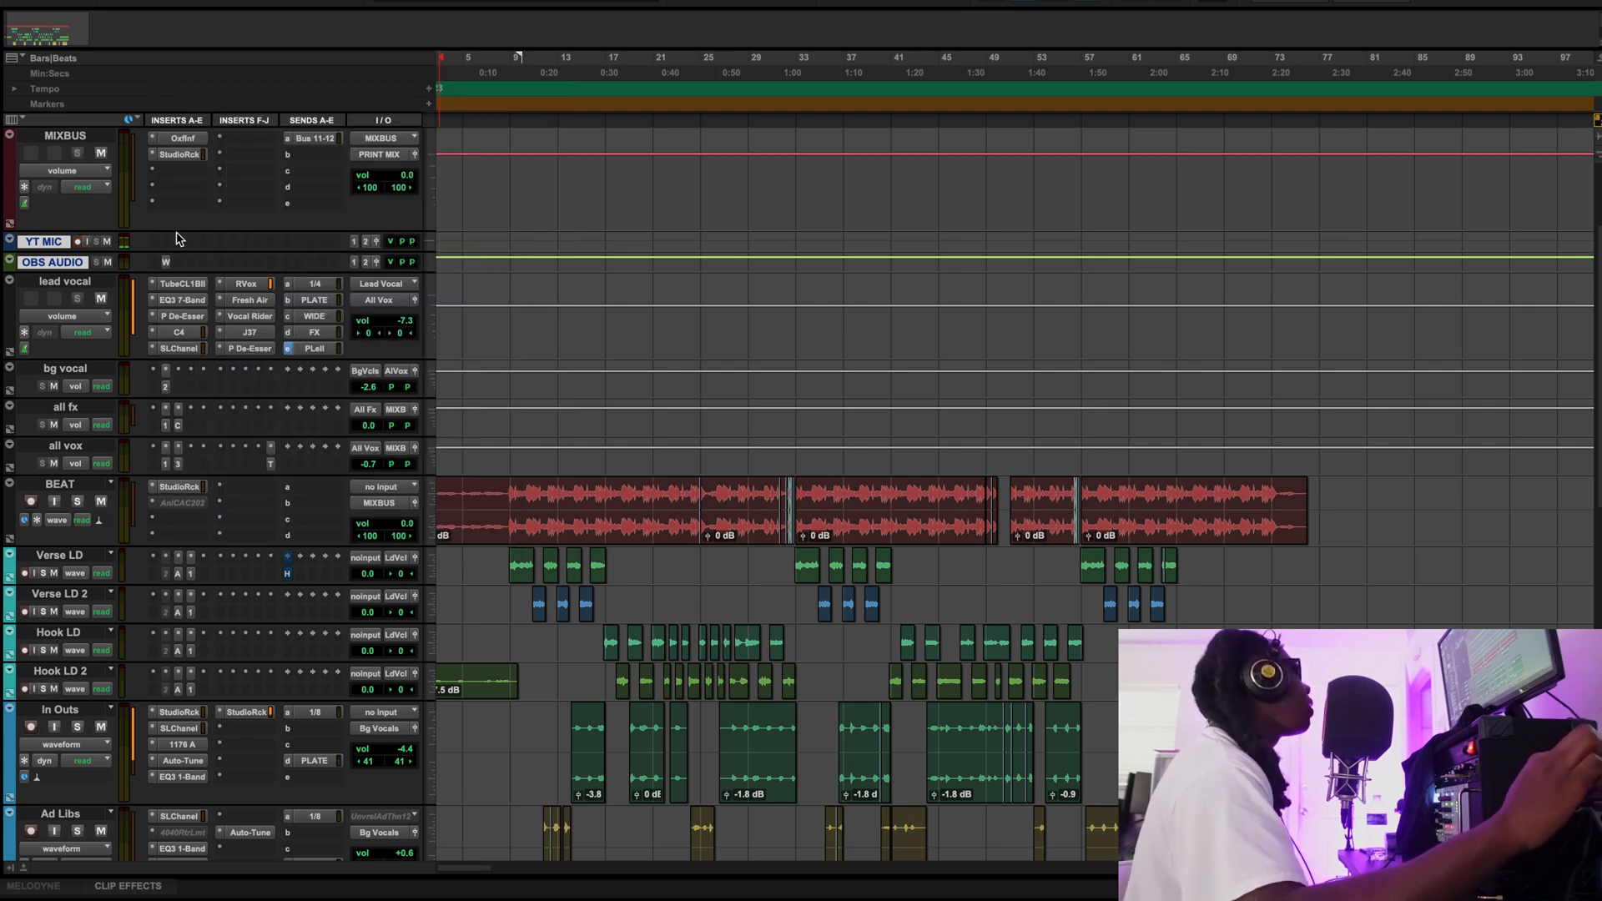
{"action": "left_click", "coordinate": [166, 91]}
{"action": "left_click", "coordinate": [177, 576]}
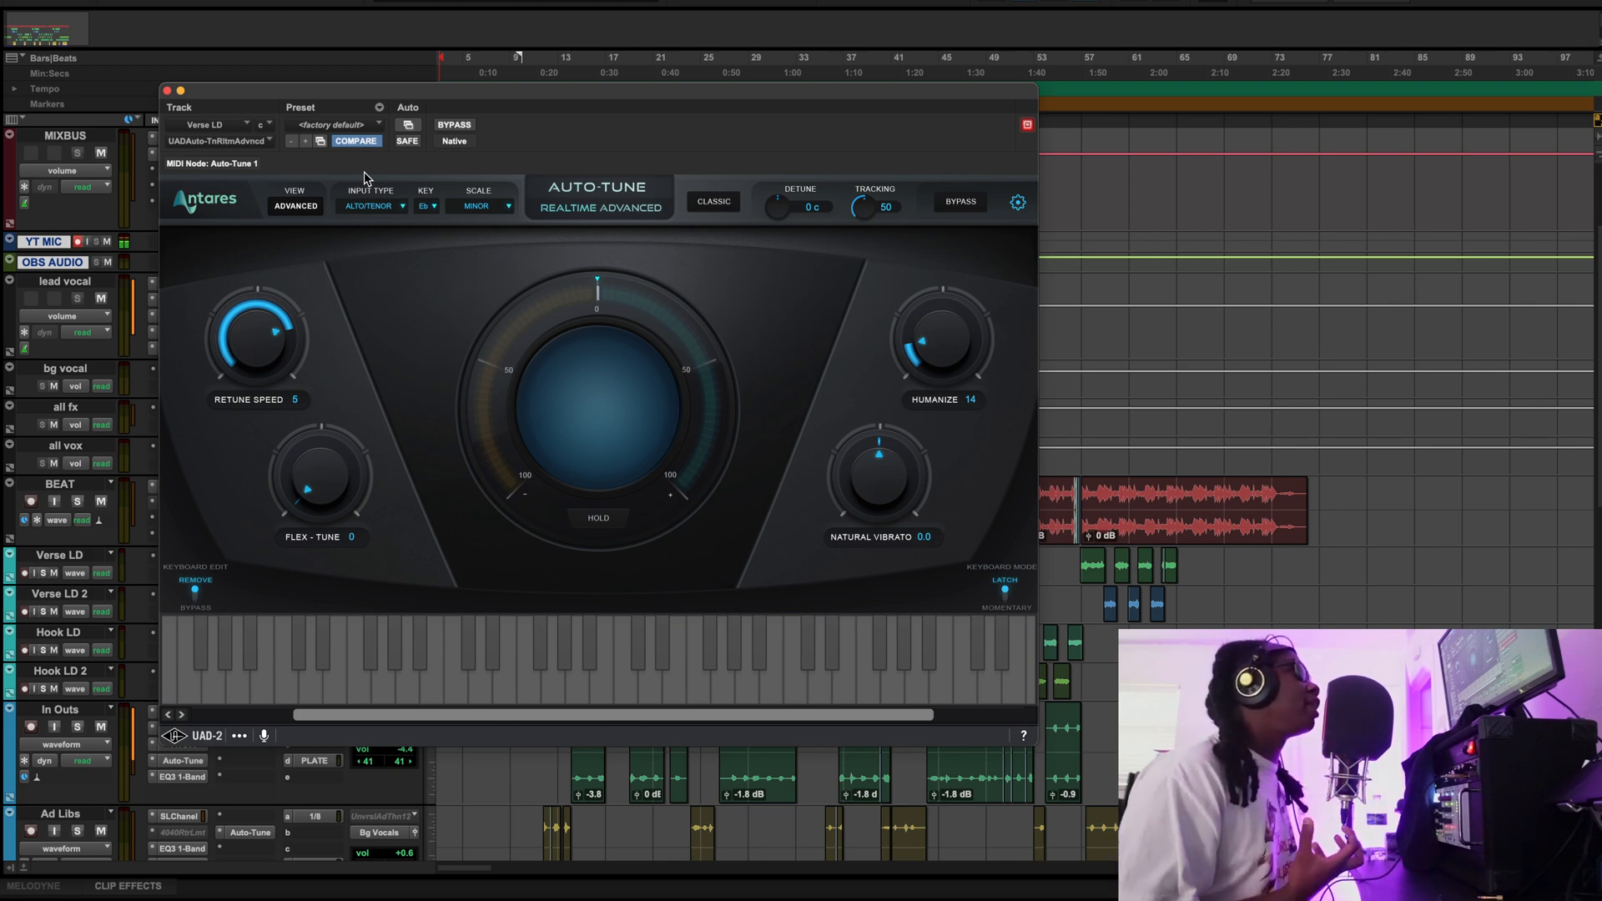
{"action": "left_click", "coordinate": [166, 91]}
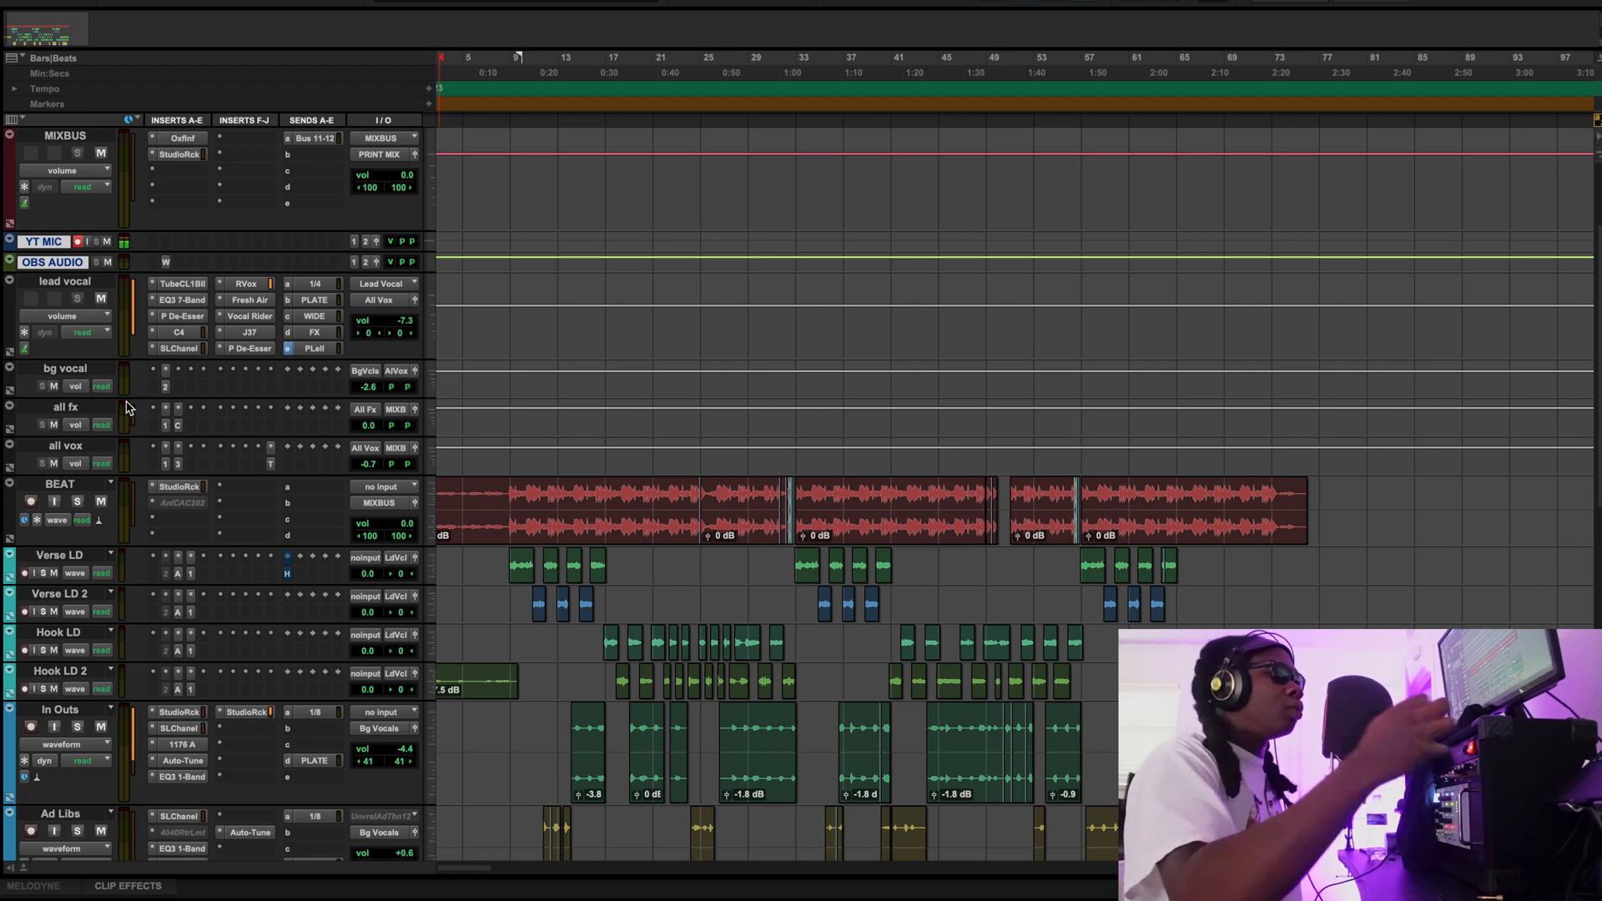
Reopen Auto-Tune on Verse LD, look at its input type choices and close the plugin
{"action": "left_click", "coordinate": [179, 574]}
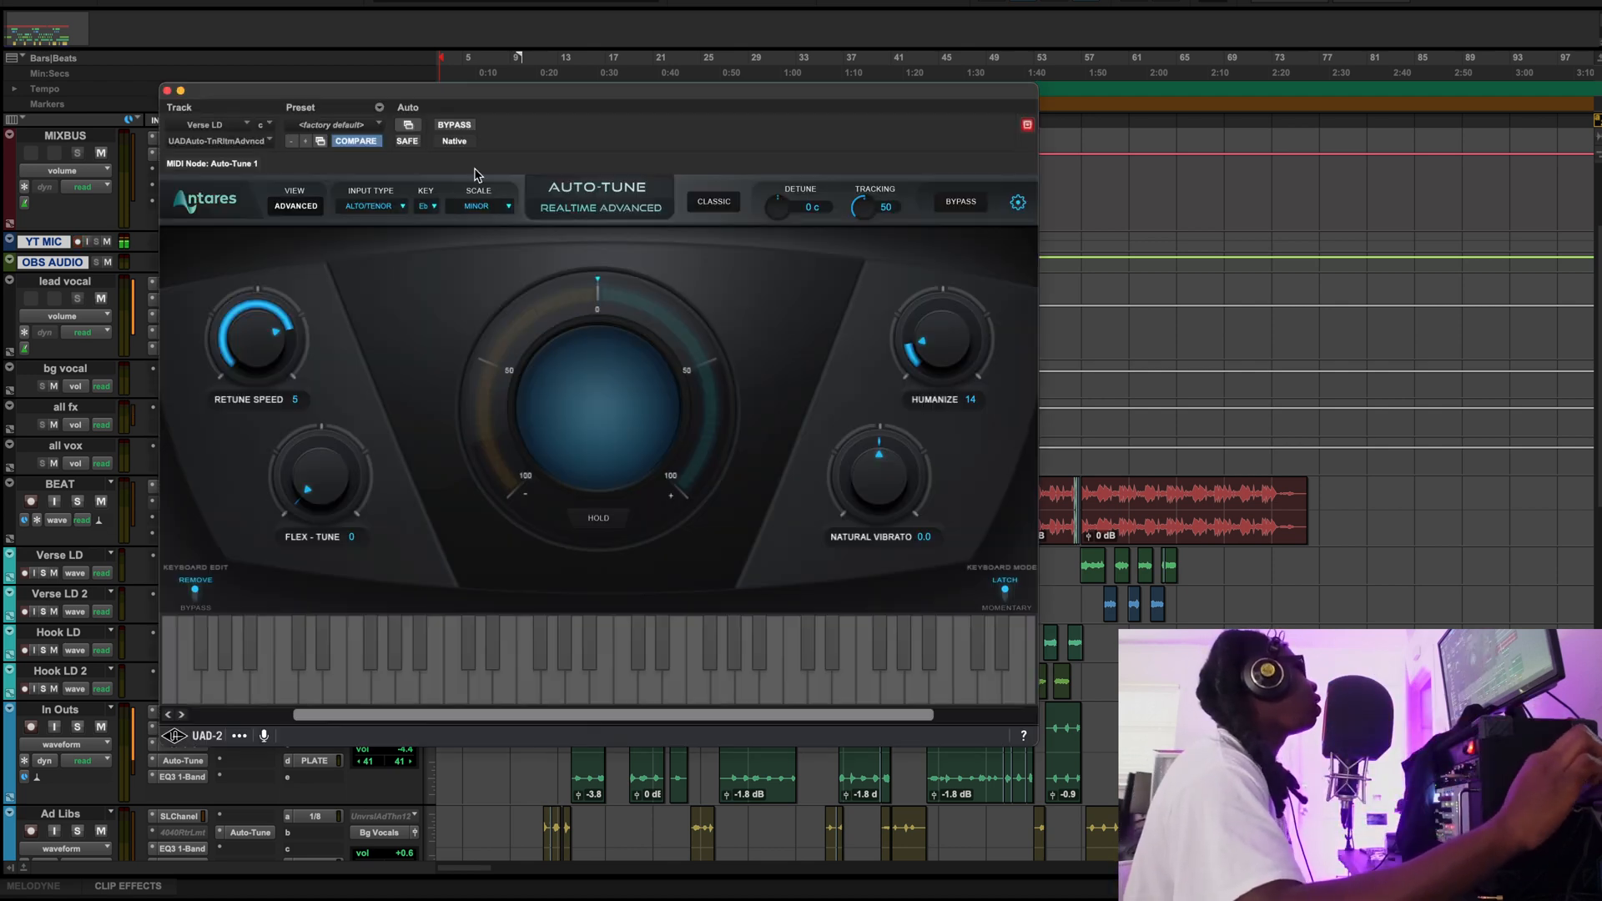
{"action": "left_click", "coordinate": [392, 207]}
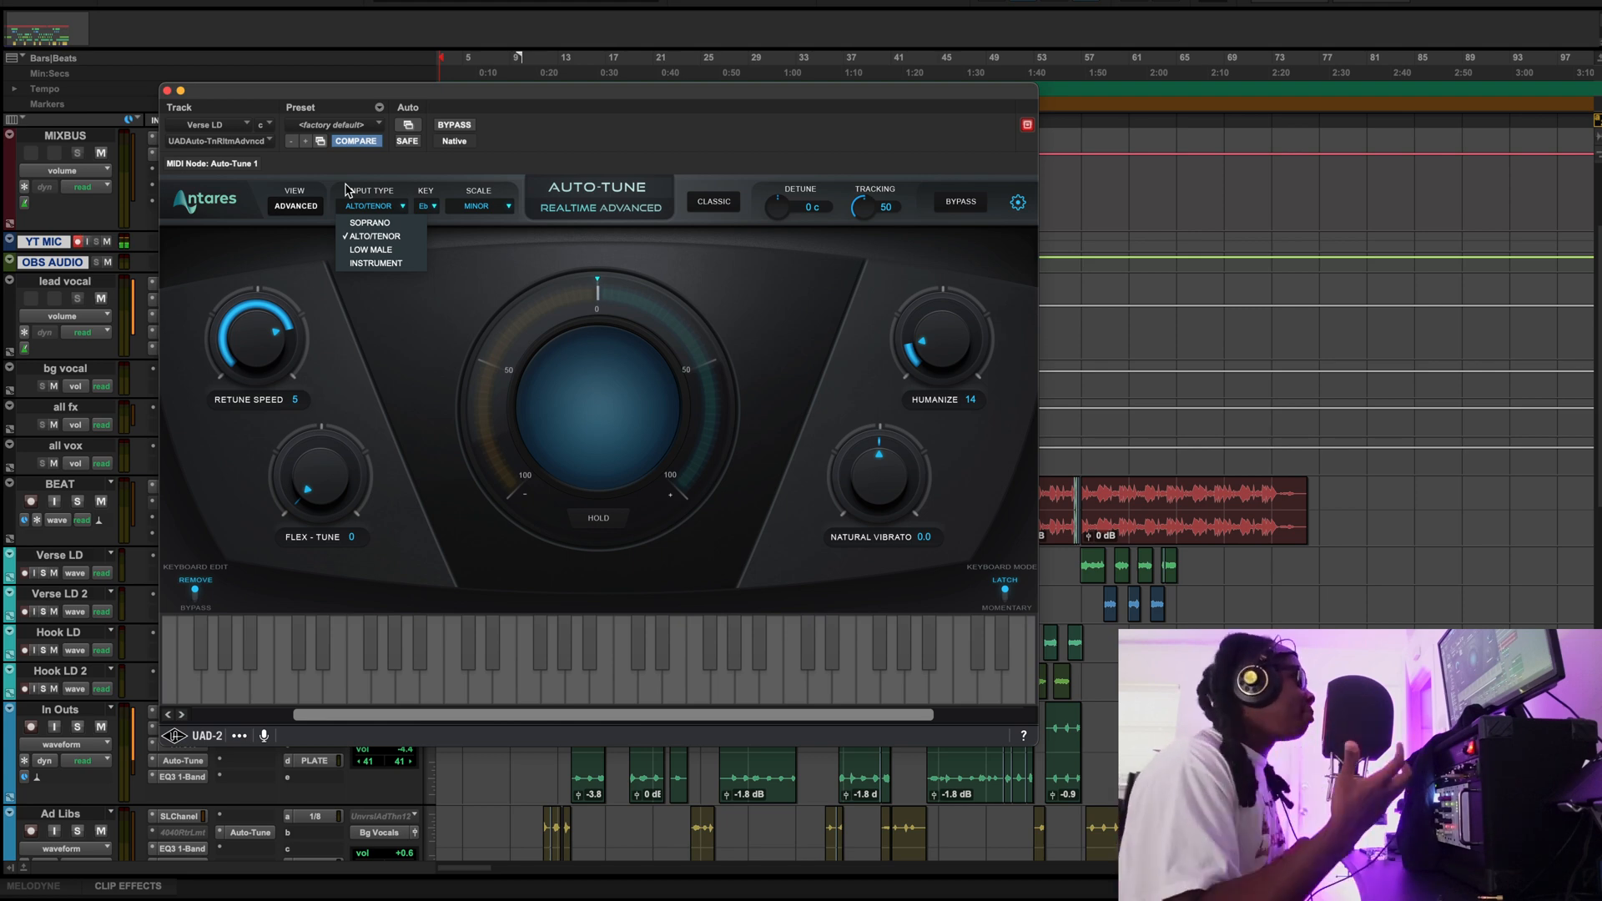
{"action": "left_click", "coordinate": [167, 91]}
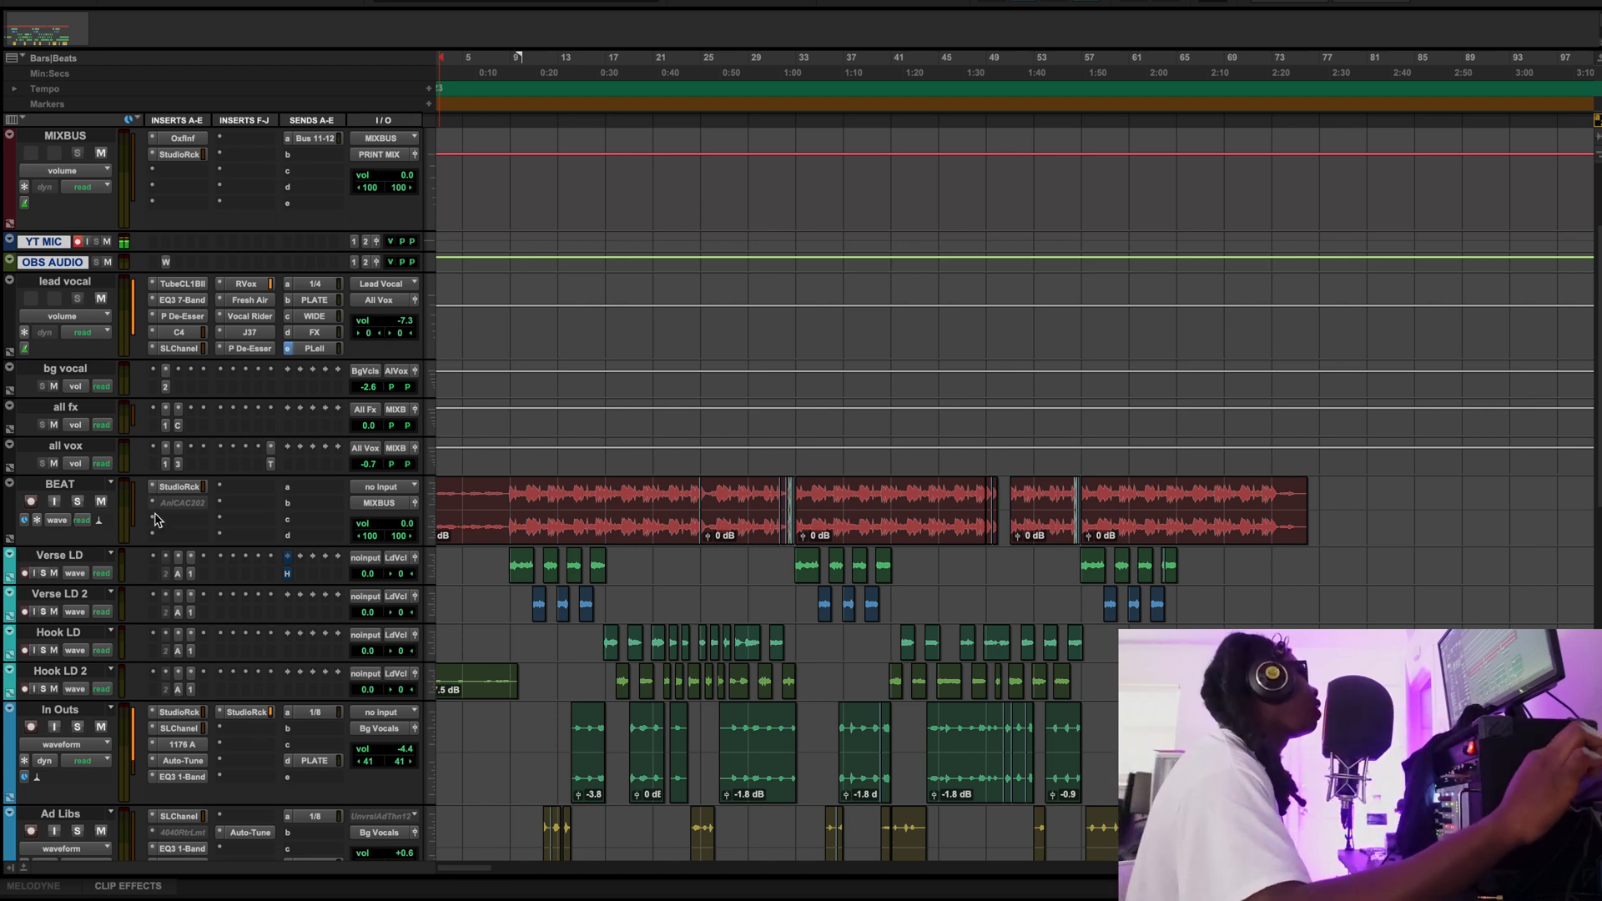
Inspect the NS1 noise suppressor on Verse LD and close it
{"action": "left_click", "coordinate": [192, 567]}
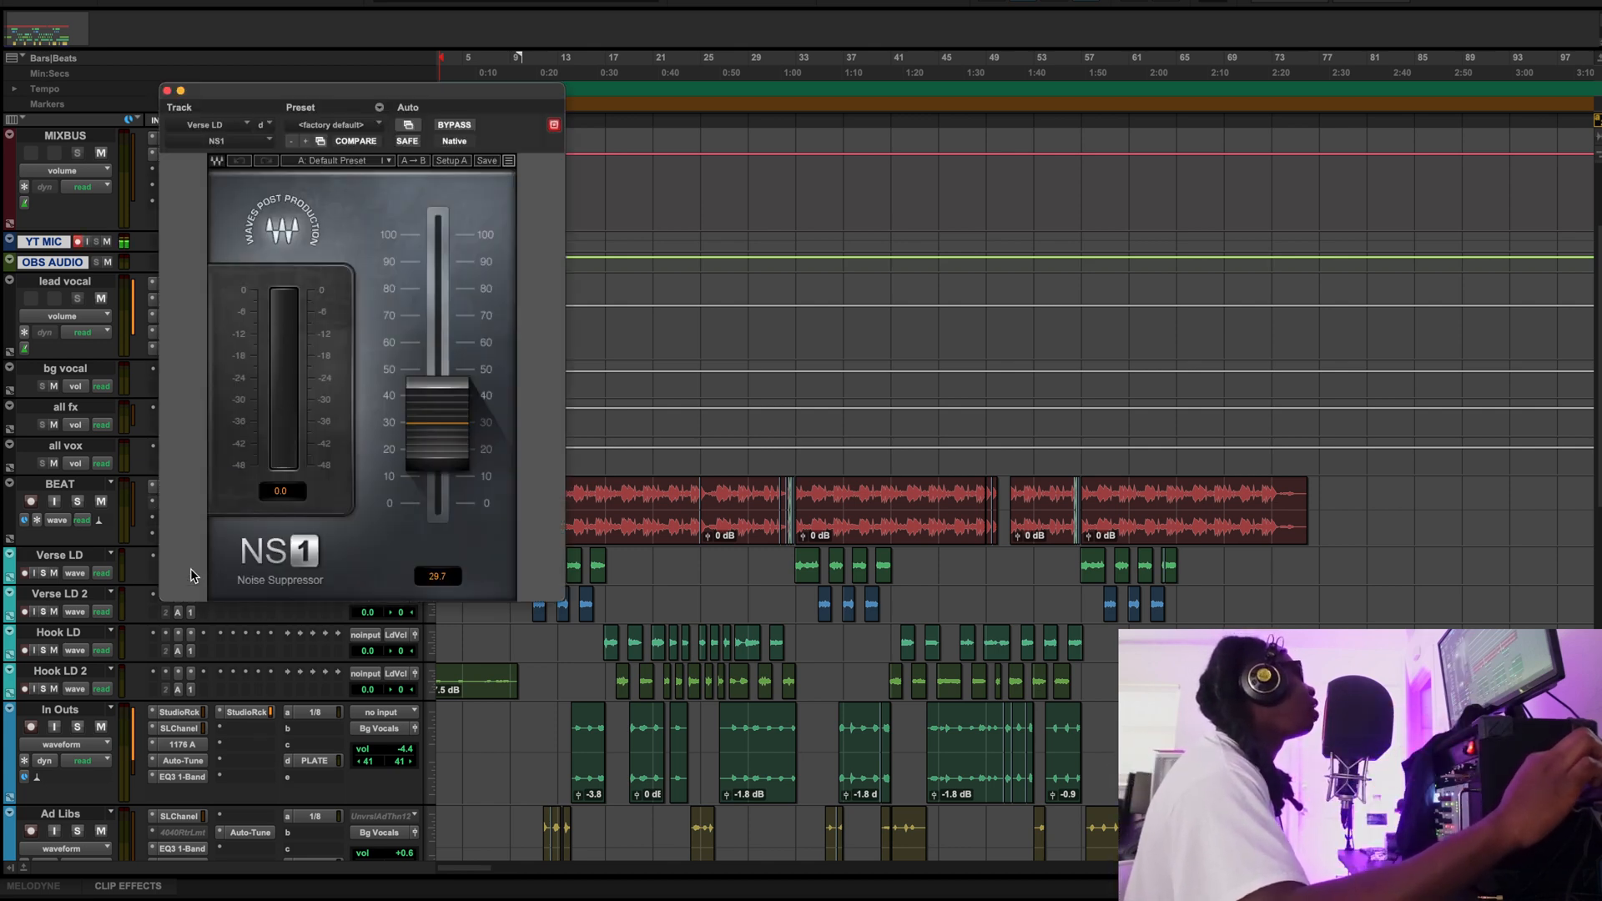
{"action": "left_click_drag", "start_coordinate": [257, 98], "coordinate": [271, 231]}
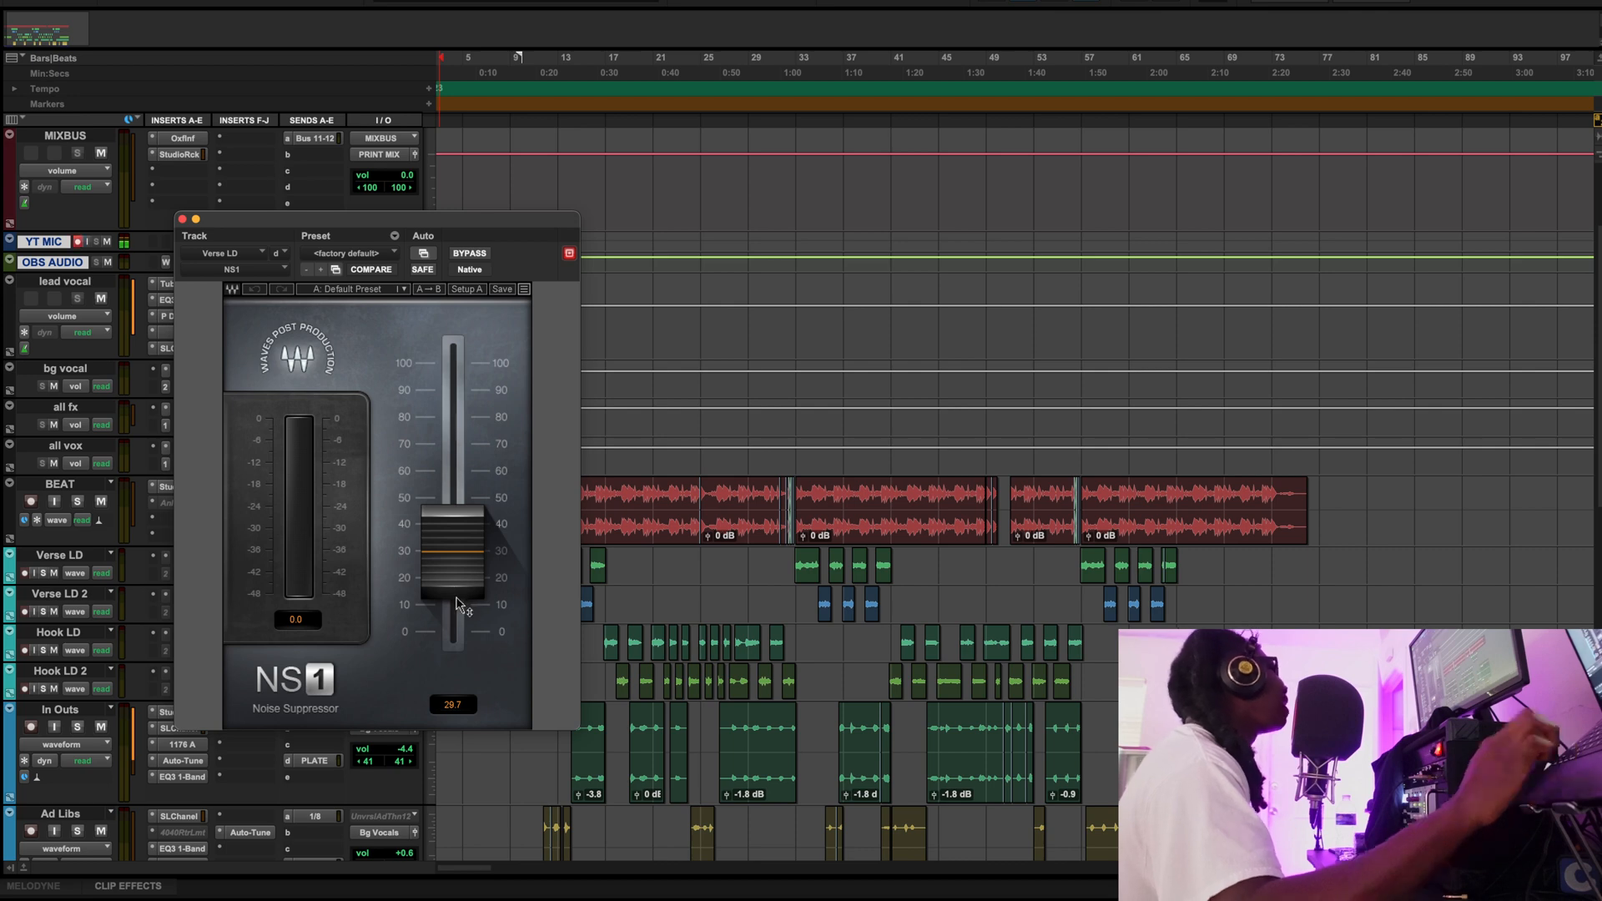
{"action": "left_click", "coordinate": [184, 220]}
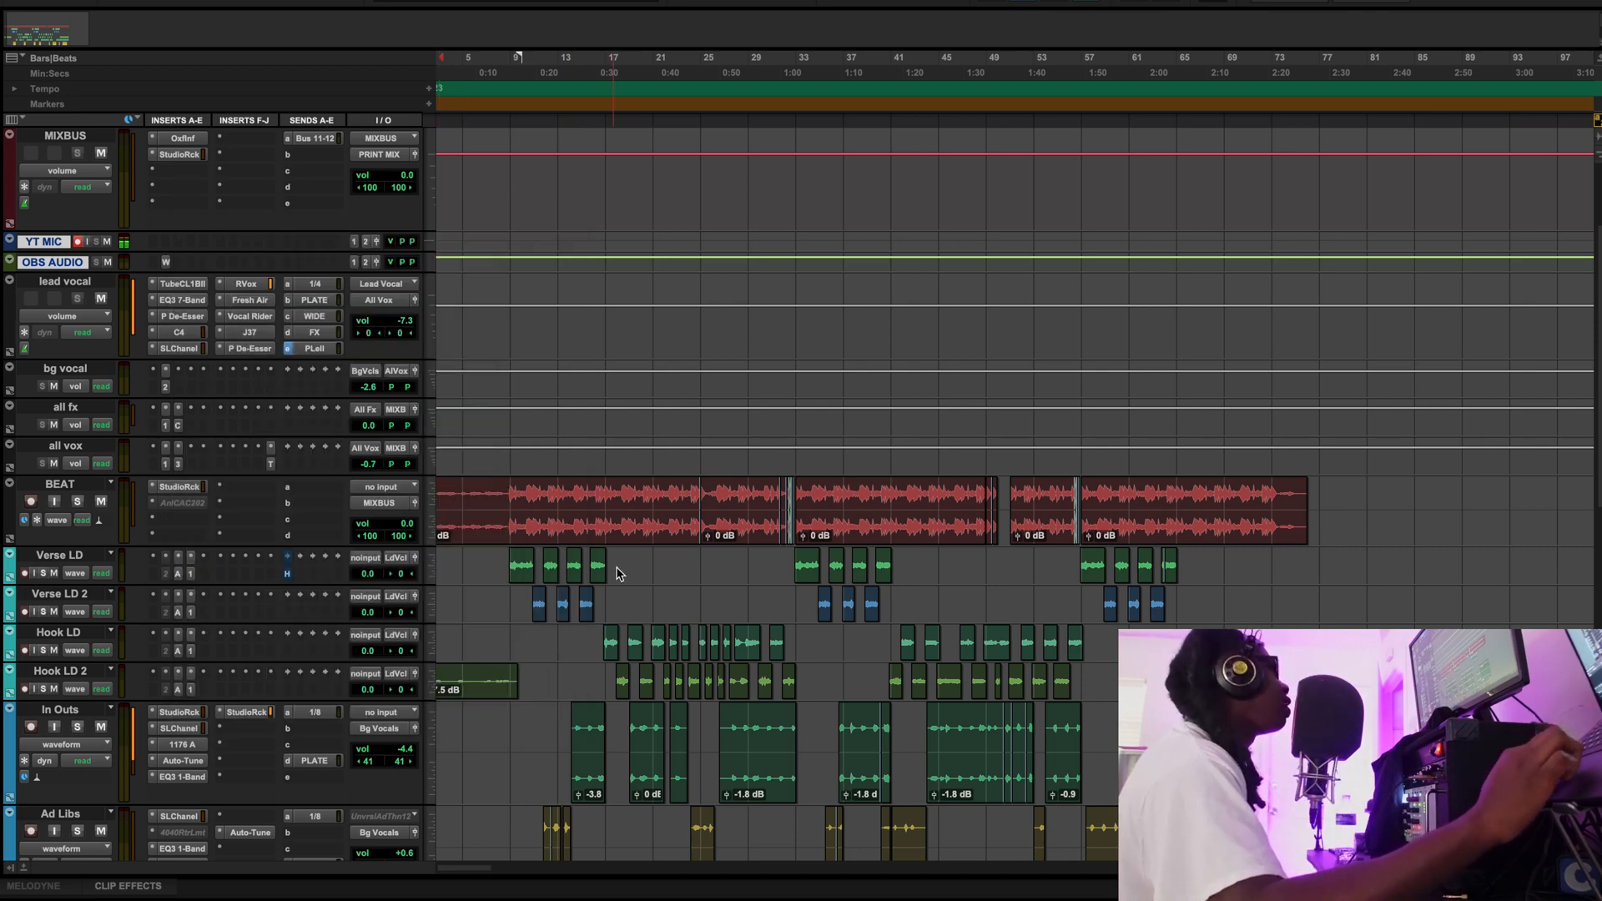
Open the Tube-Tech CL 1B on the lead vocal bus and move its window clear of the bus's inserts
{"action": "scroll", "coordinate": [616, 569], "scroll_direction": "down", "scroll_amount": 3}
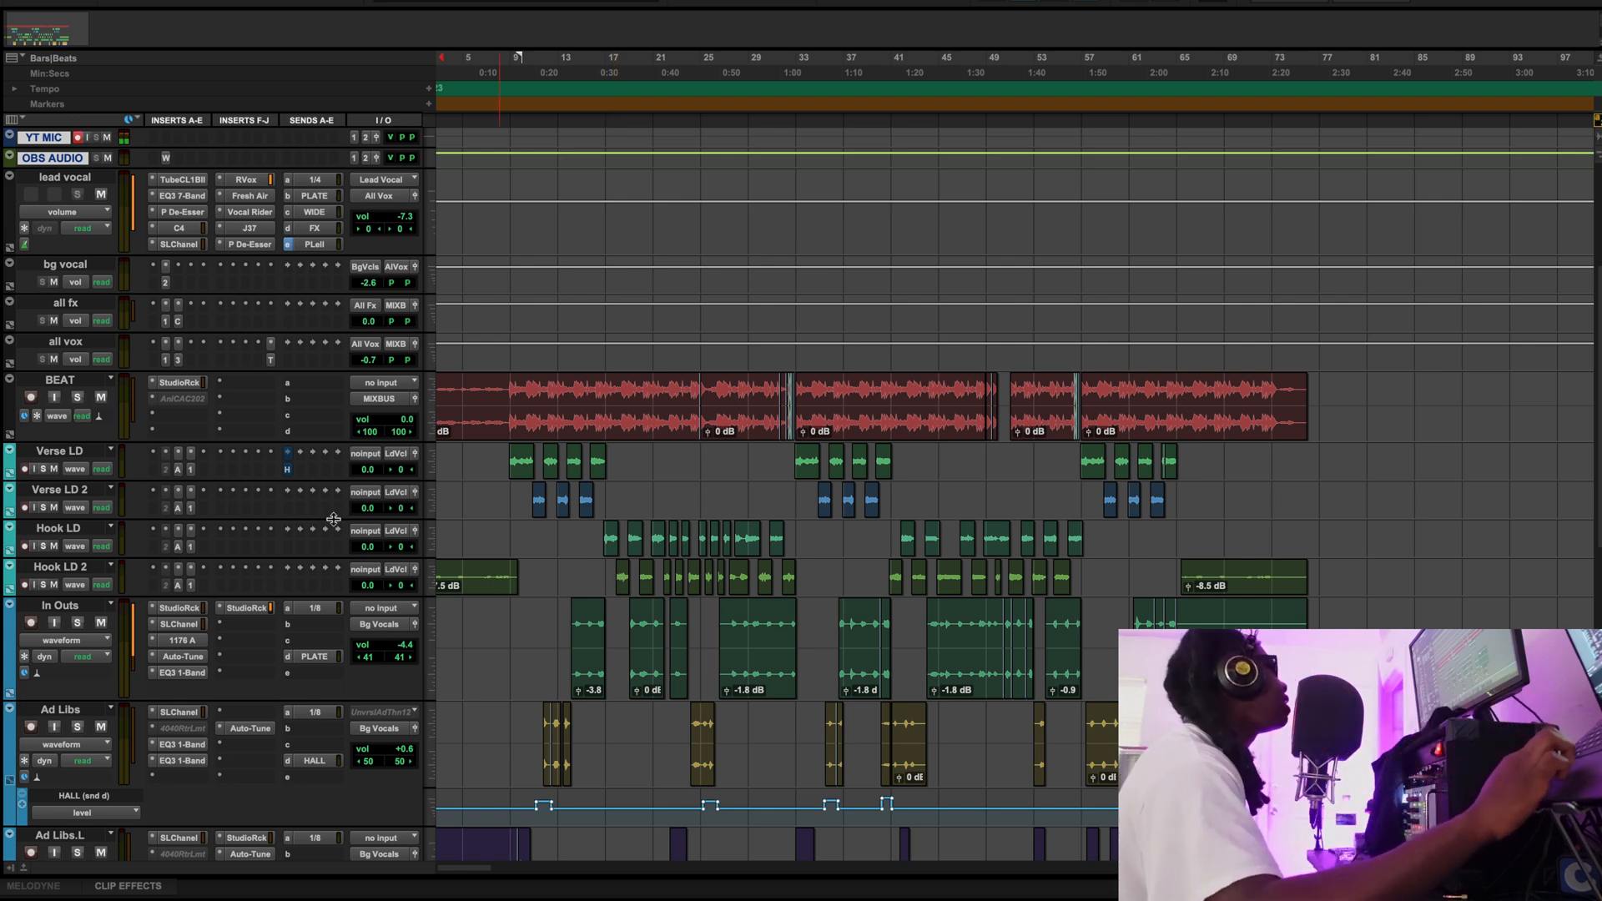
{"action": "scroll", "coordinate": [215, 472], "scroll_direction": "up", "scroll_amount": 5}
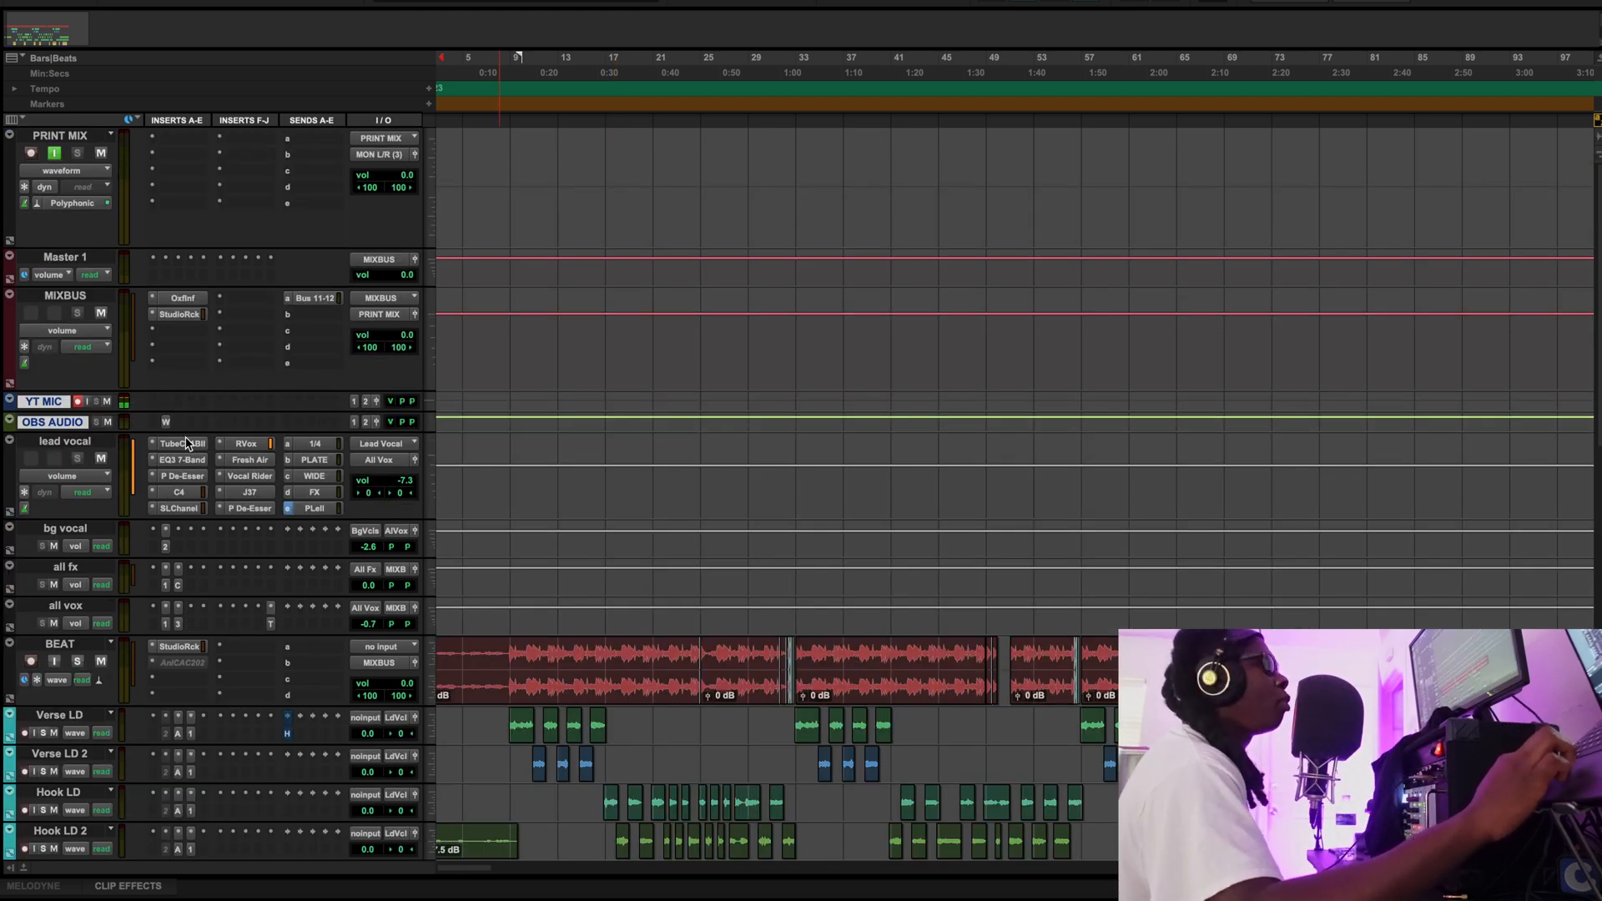
{"action": "scroll", "coordinate": [187, 443], "scroll_direction": "down", "scroll_amount": 5}
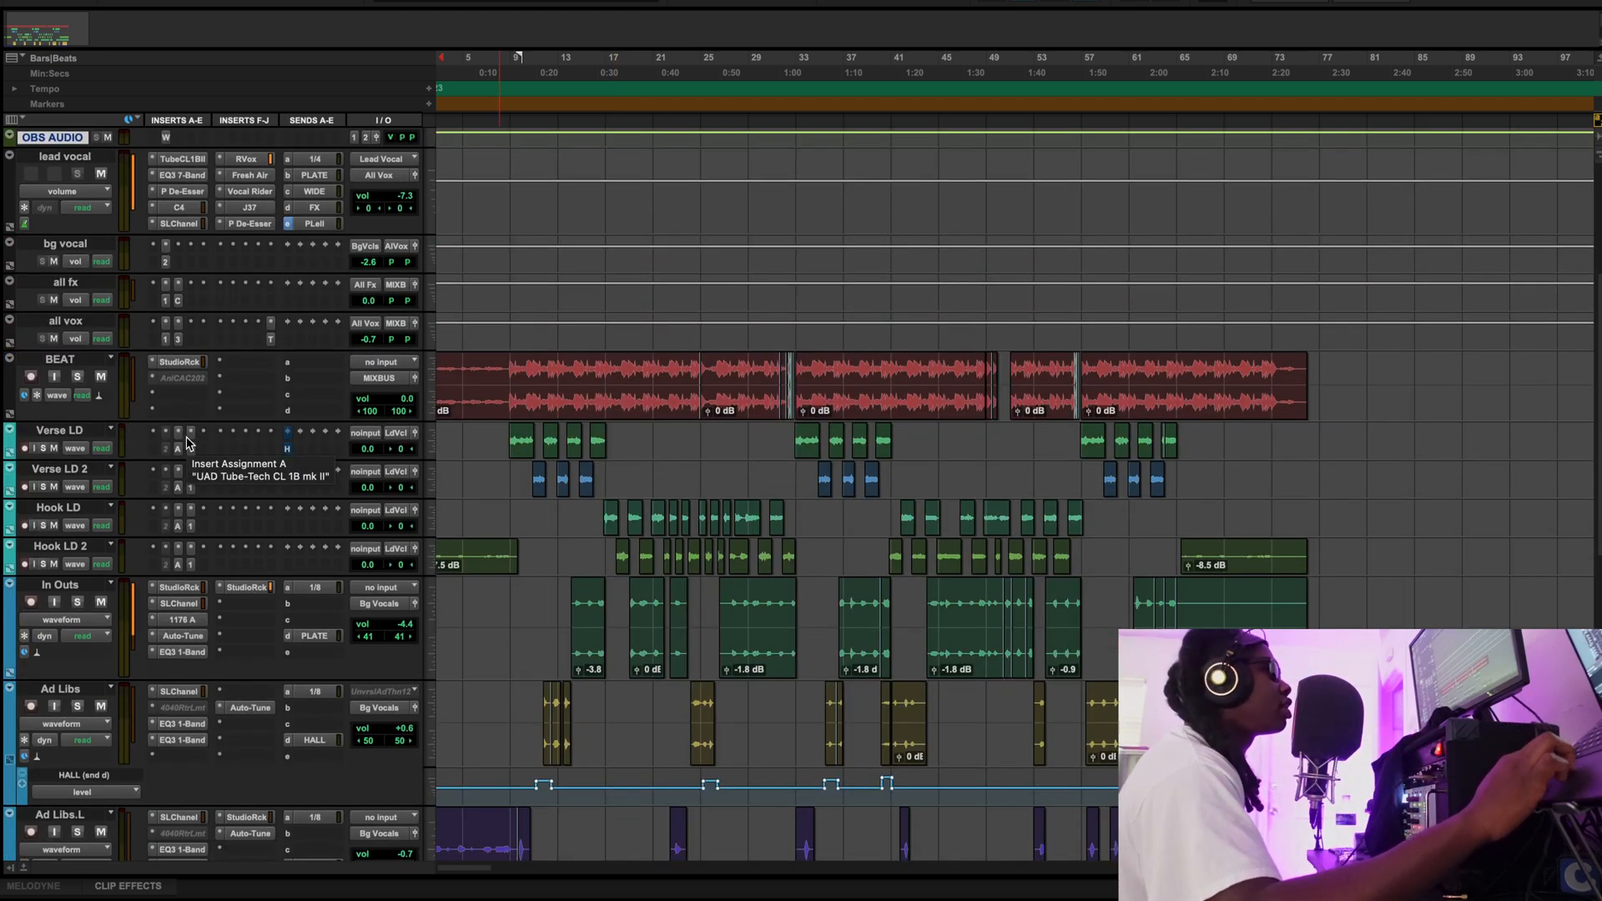
{"action": "left_click", "coordinate": [183, 158]}
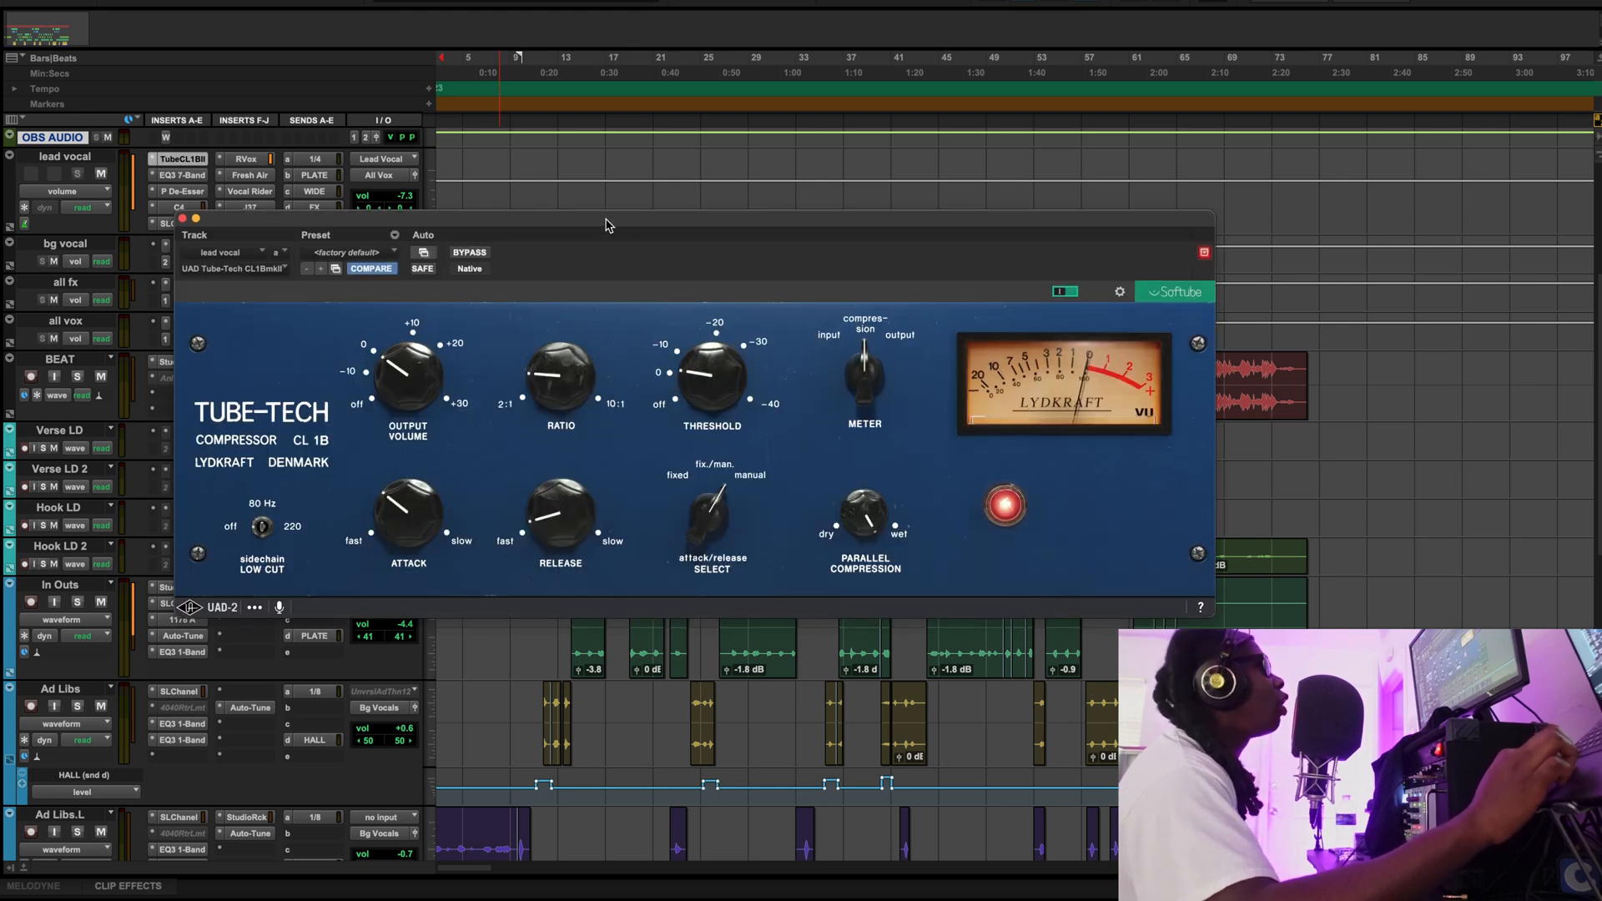
{"action": "left_click_drag", "start_coordinate": [606, 226], "coordinate": [617, 317]}
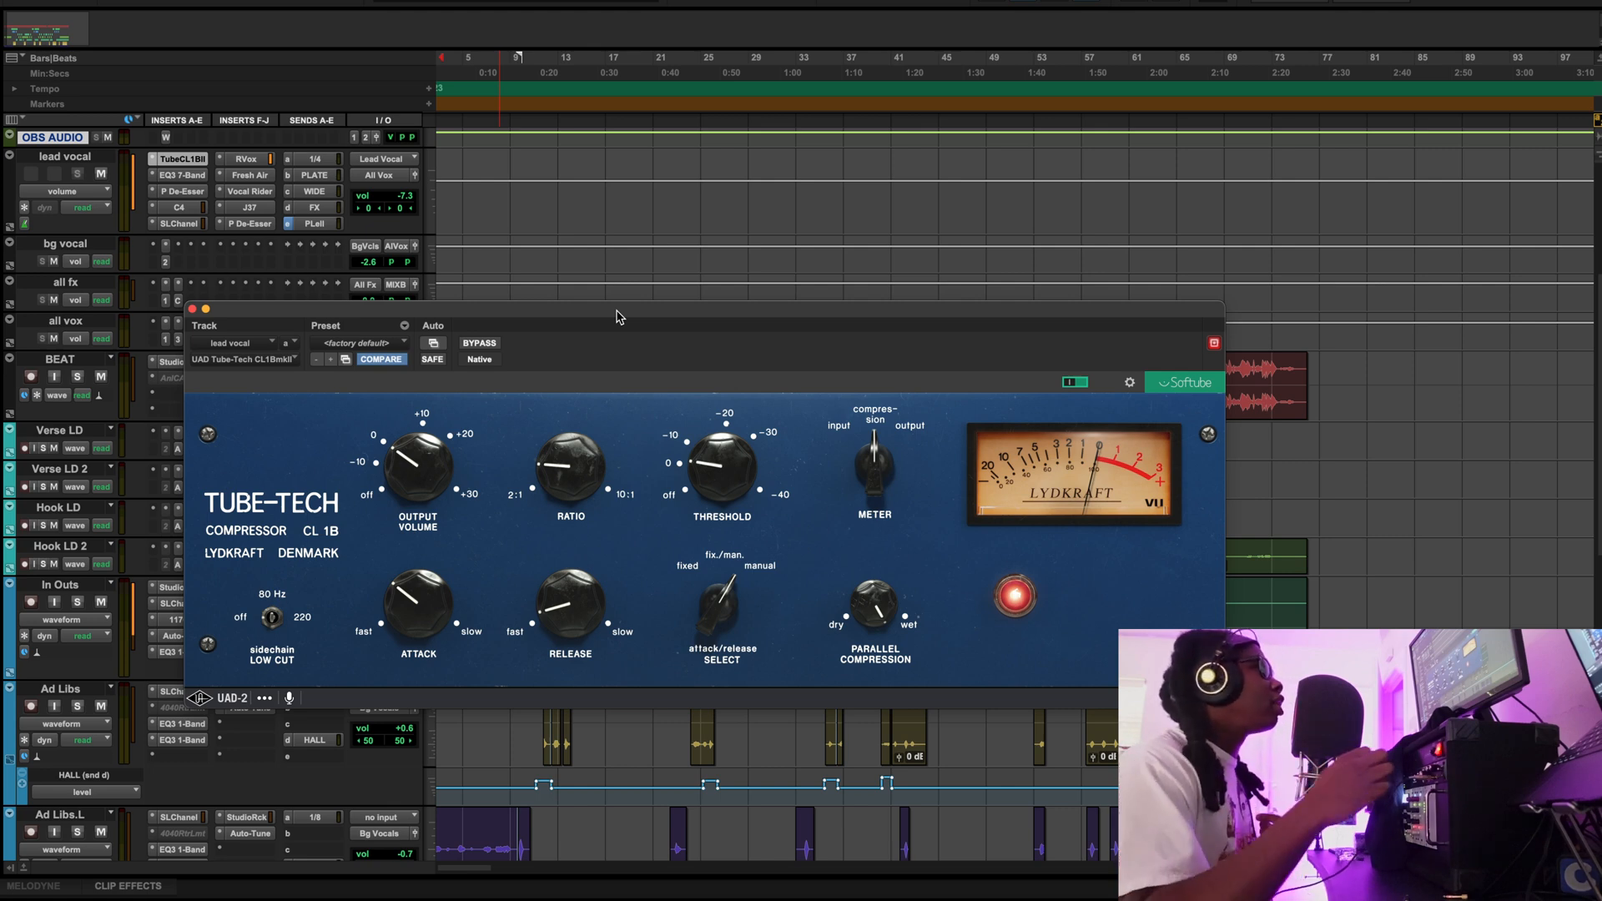
Play the song from around bar 9 and compare the lead vocal with the Tube-Tech CL 1B bypassed and active
{"action": "left_click", "coordinate": [511, 75]}
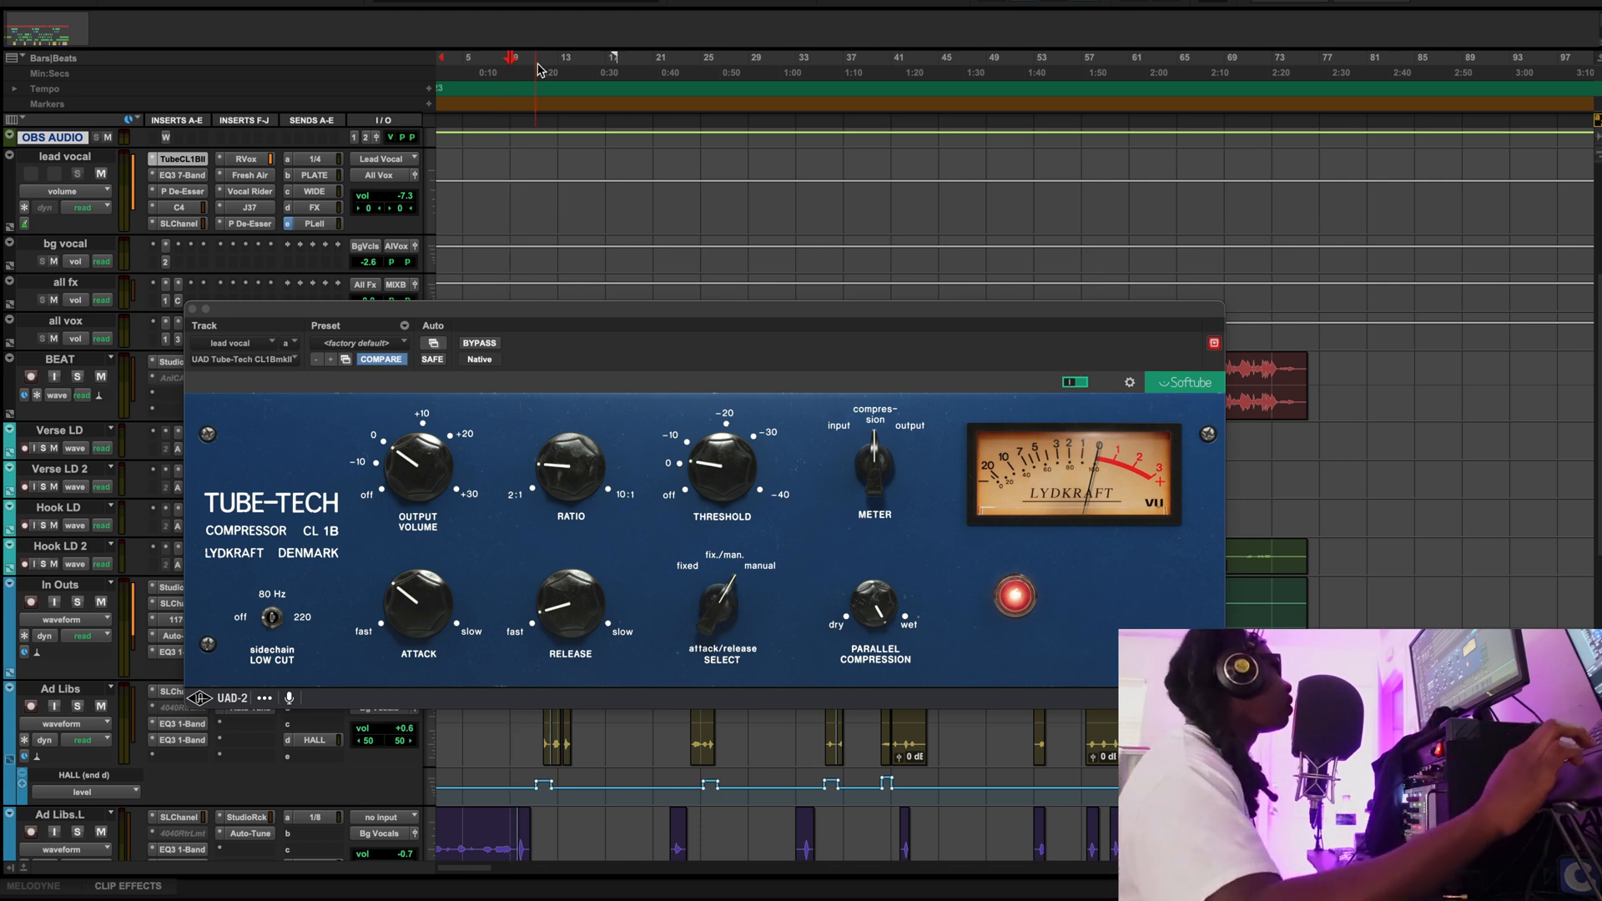
{"action": "key", "text": "space"}
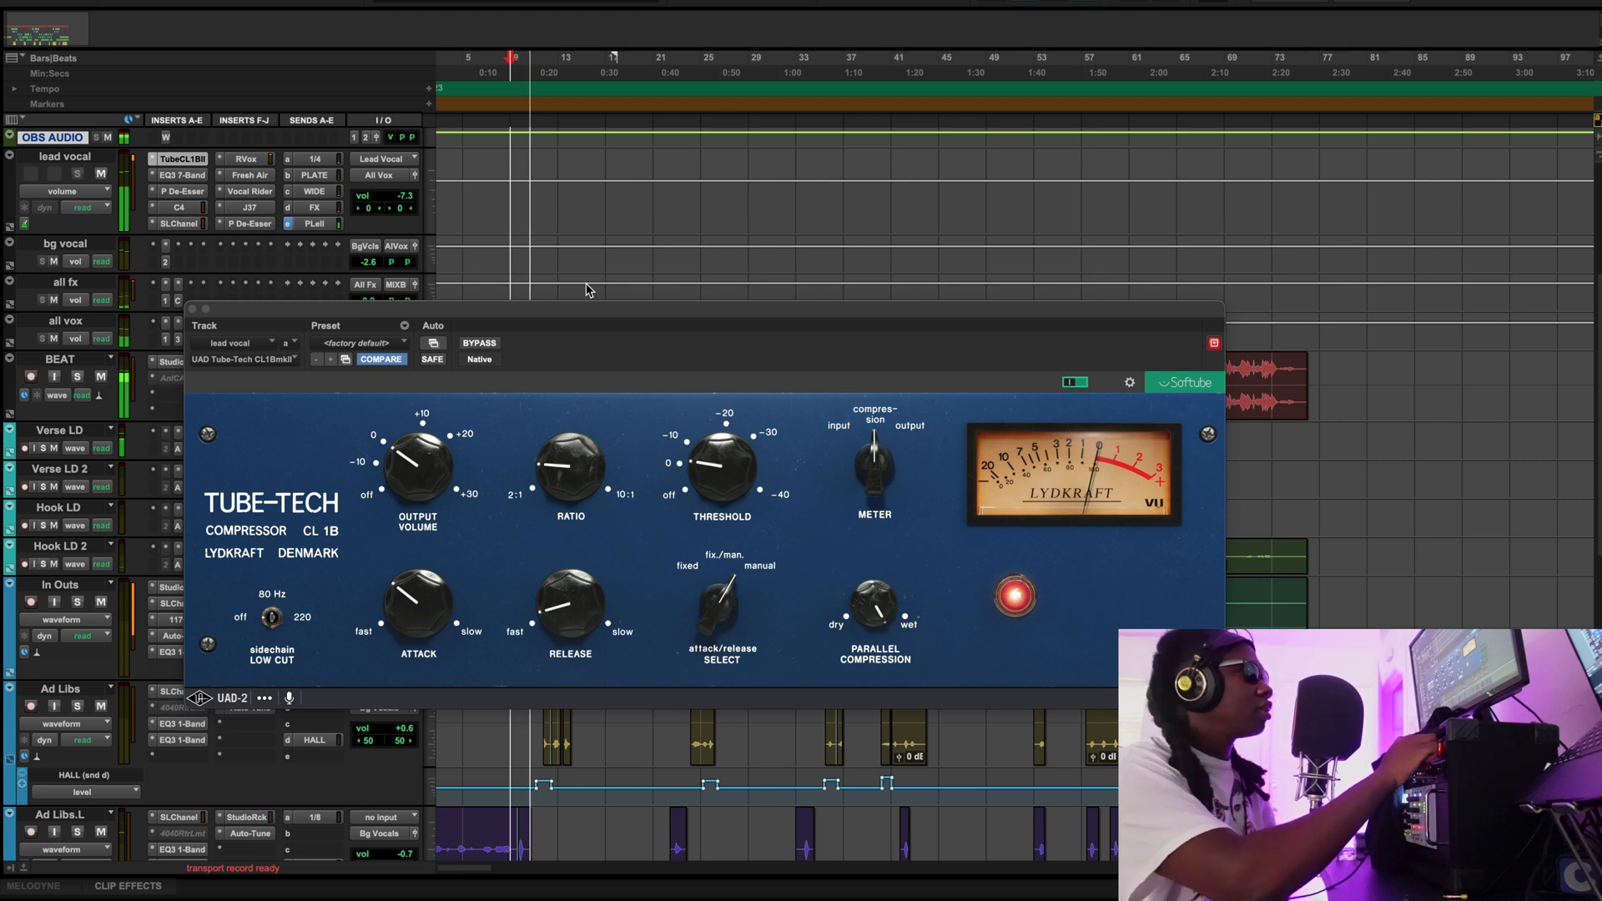
{"action": "left_click", "coordinate": [482, 344]}
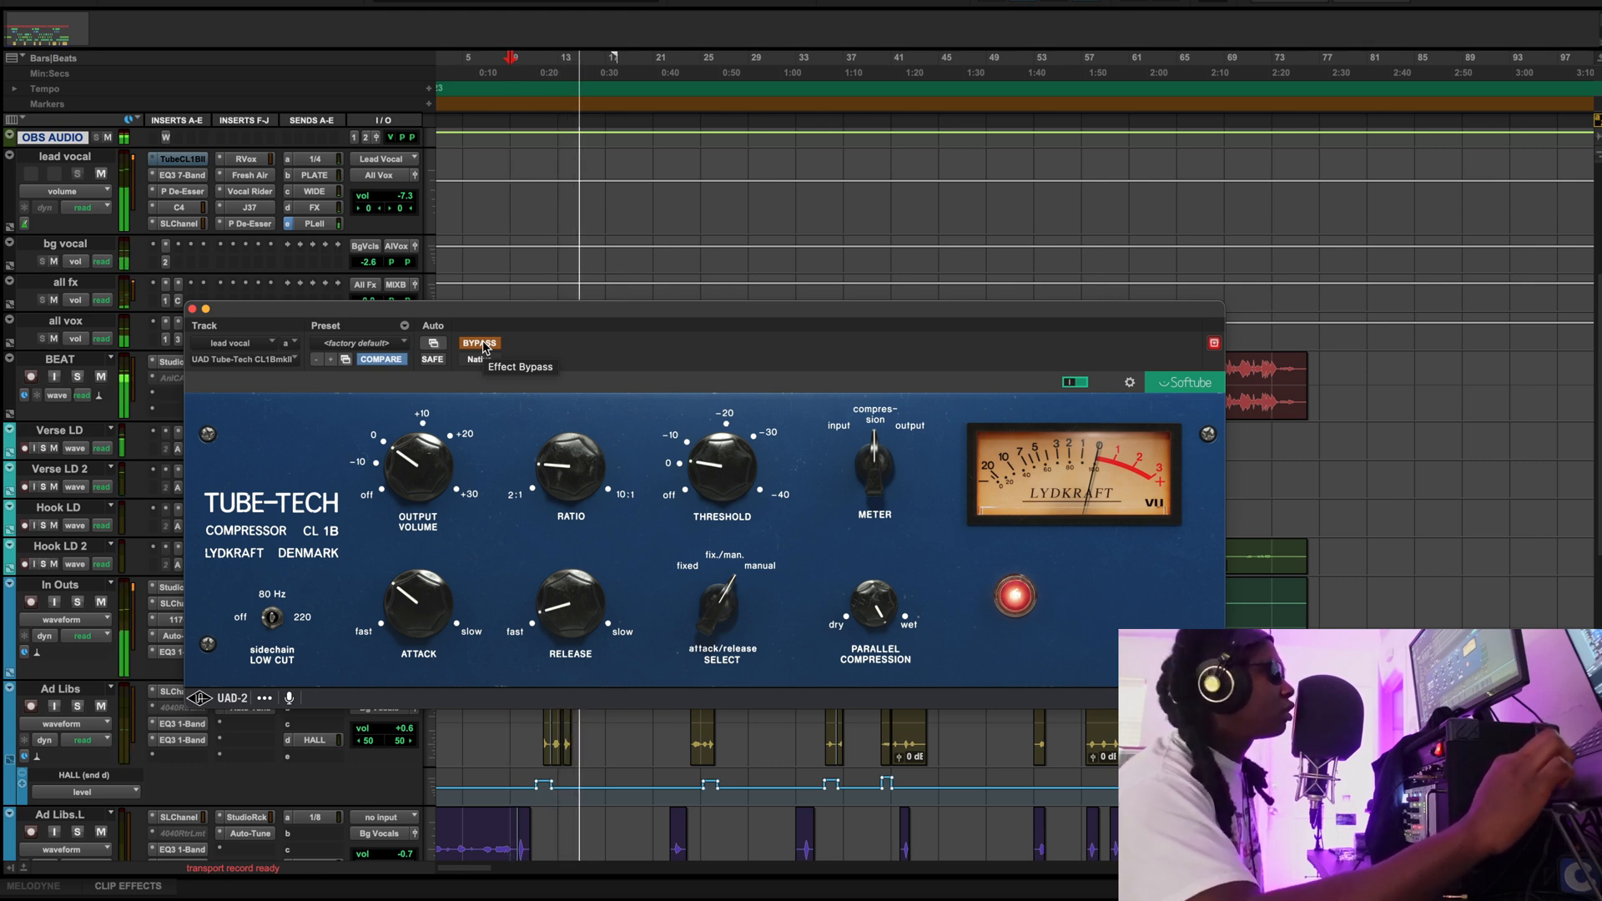
{"action": "left_click", "coordinate": [481, 344]}
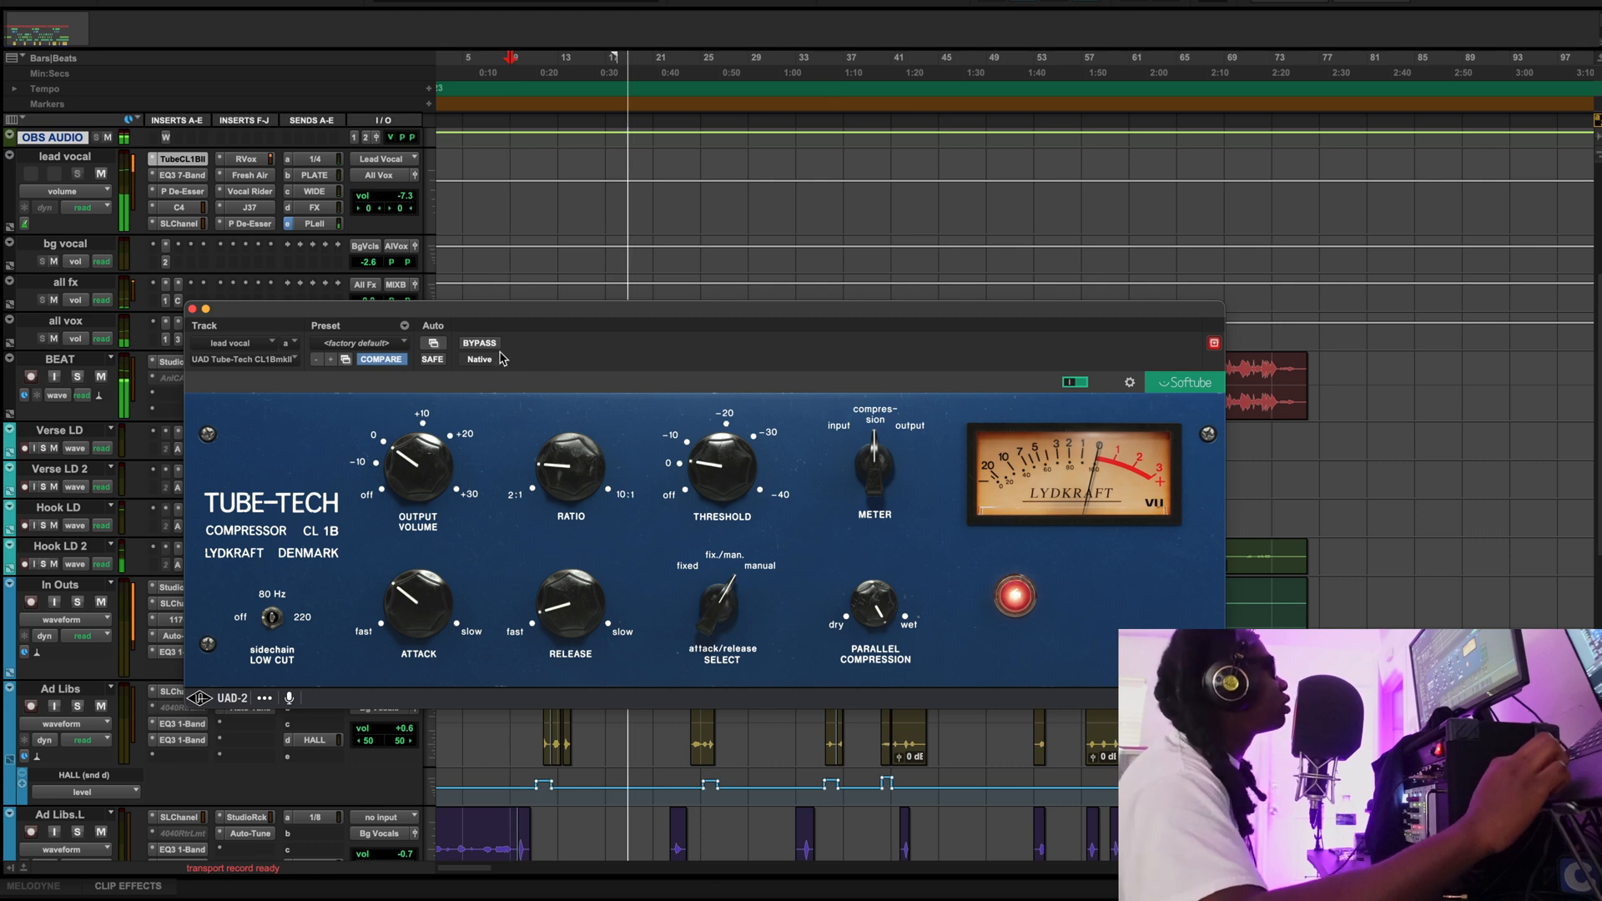
{"action": "left_click", "coordinate": [474, 343]}
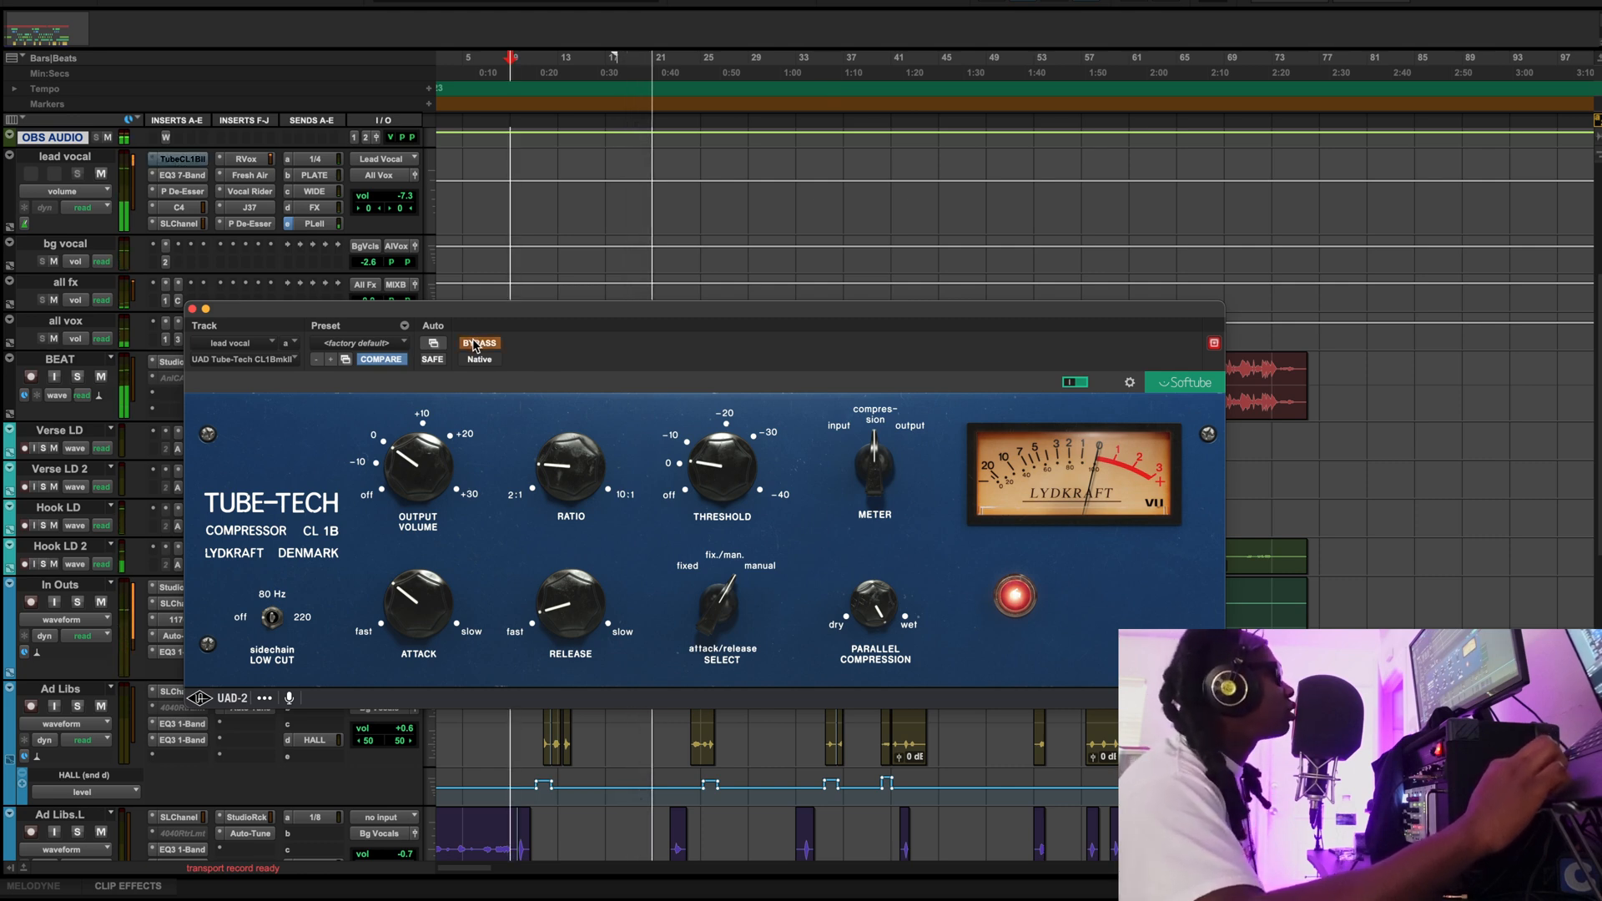
{"action": "left_click", "coordinate": [474, 343]}
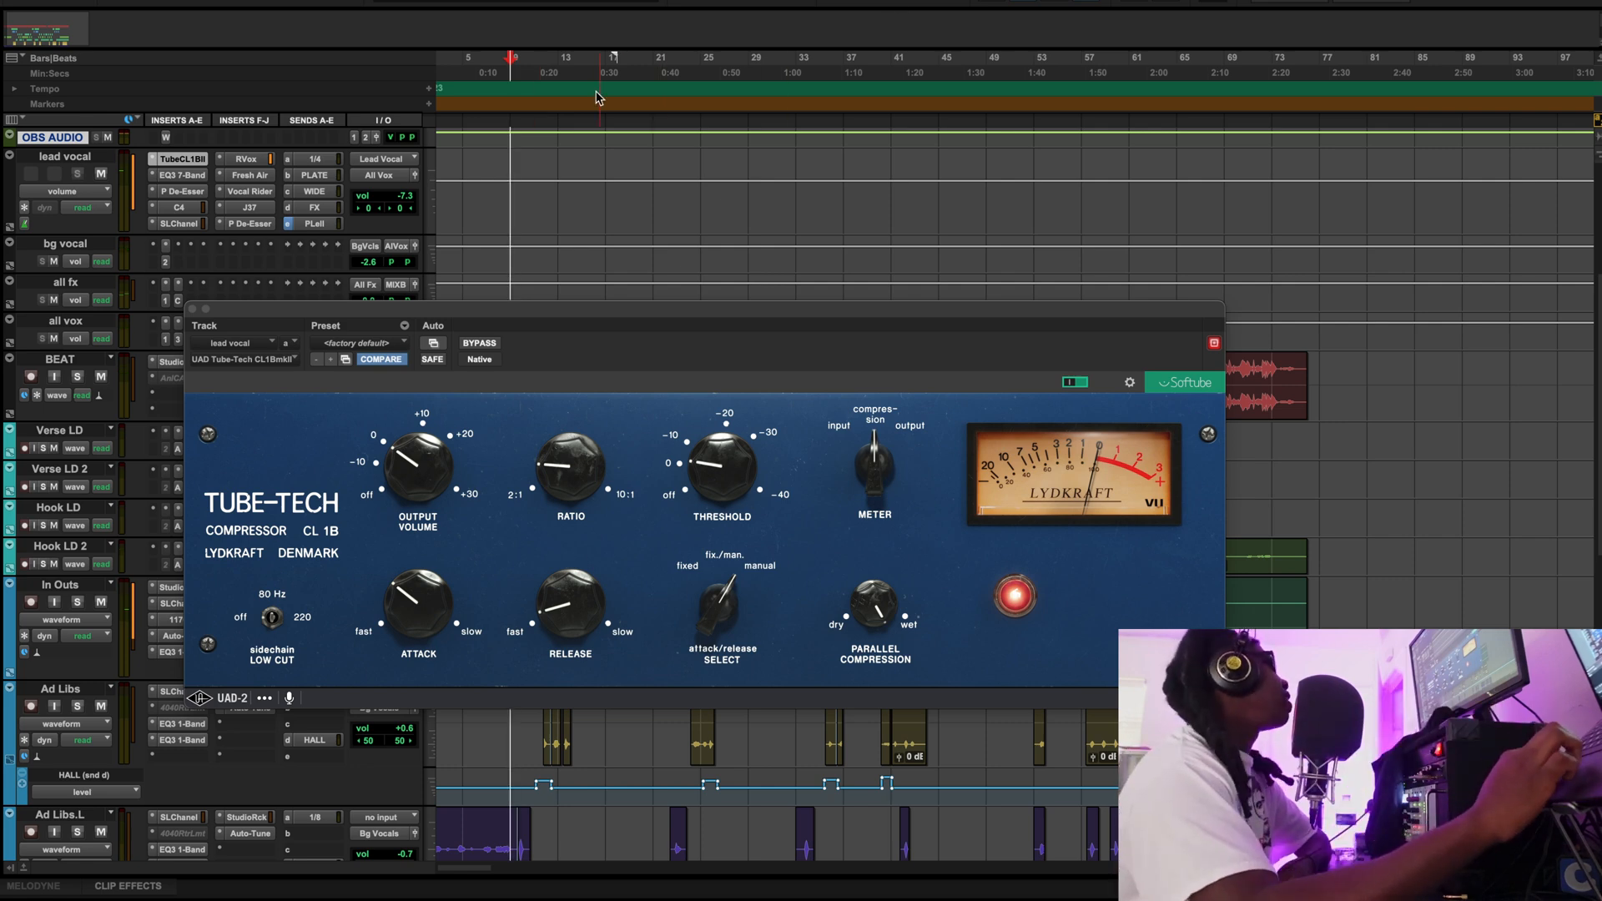
Set the playback start to around bar 17 and review the lead vocal's EQ3 7-Band and Tube-Tech CL 1B settings
{"action": "left_click", "coordinate": [609, 60]}
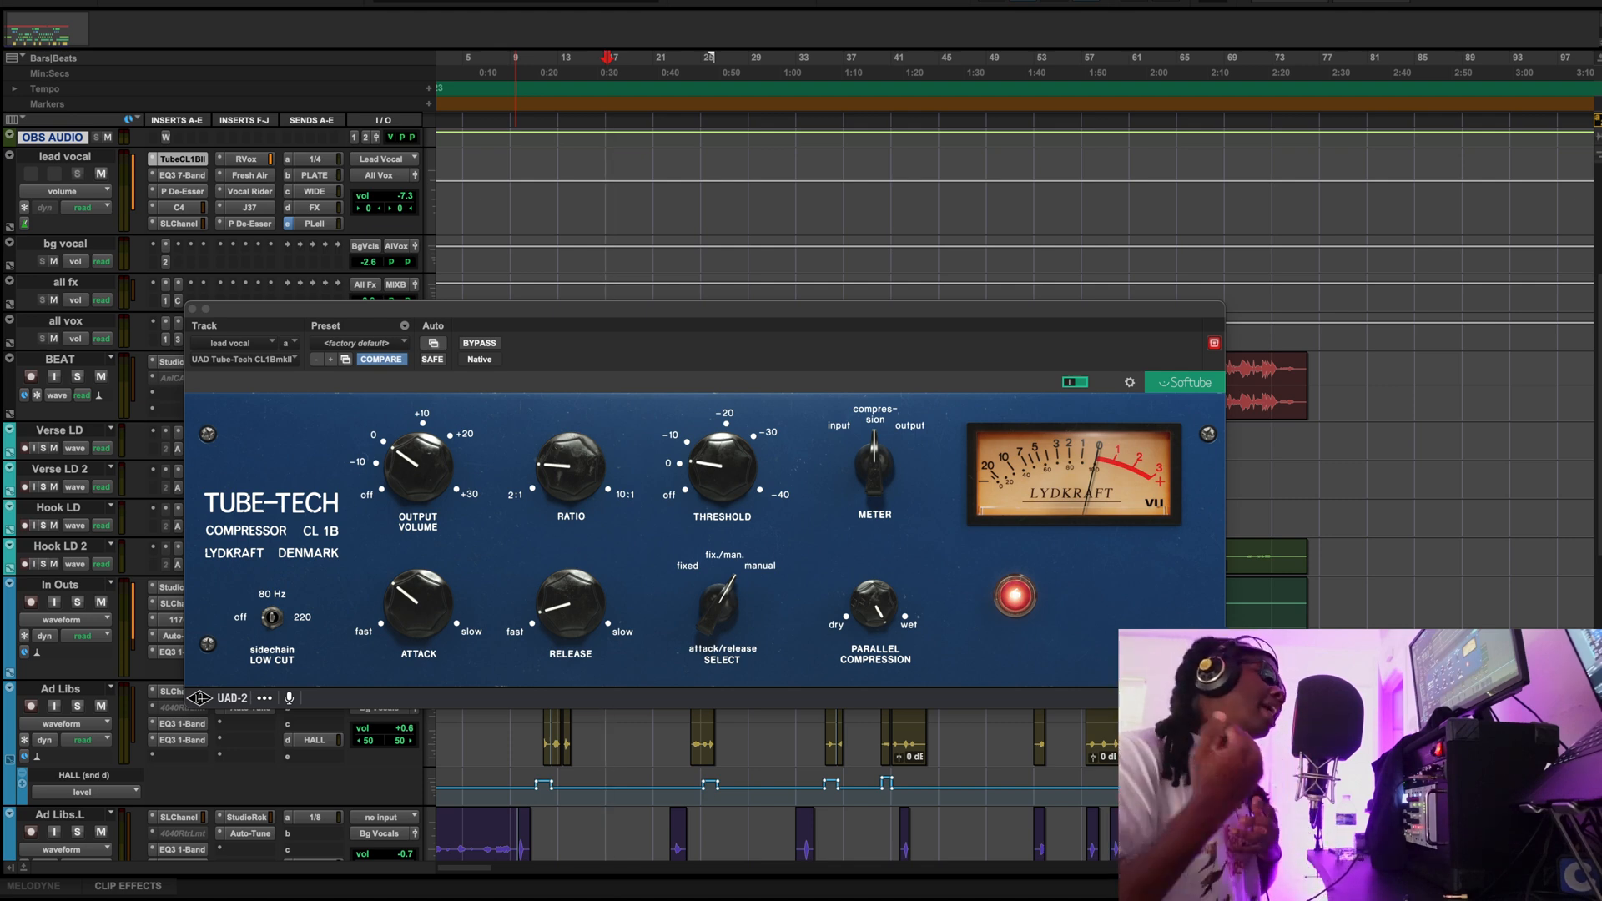
{"action": "left_click", "coordinate": [191, 175]}
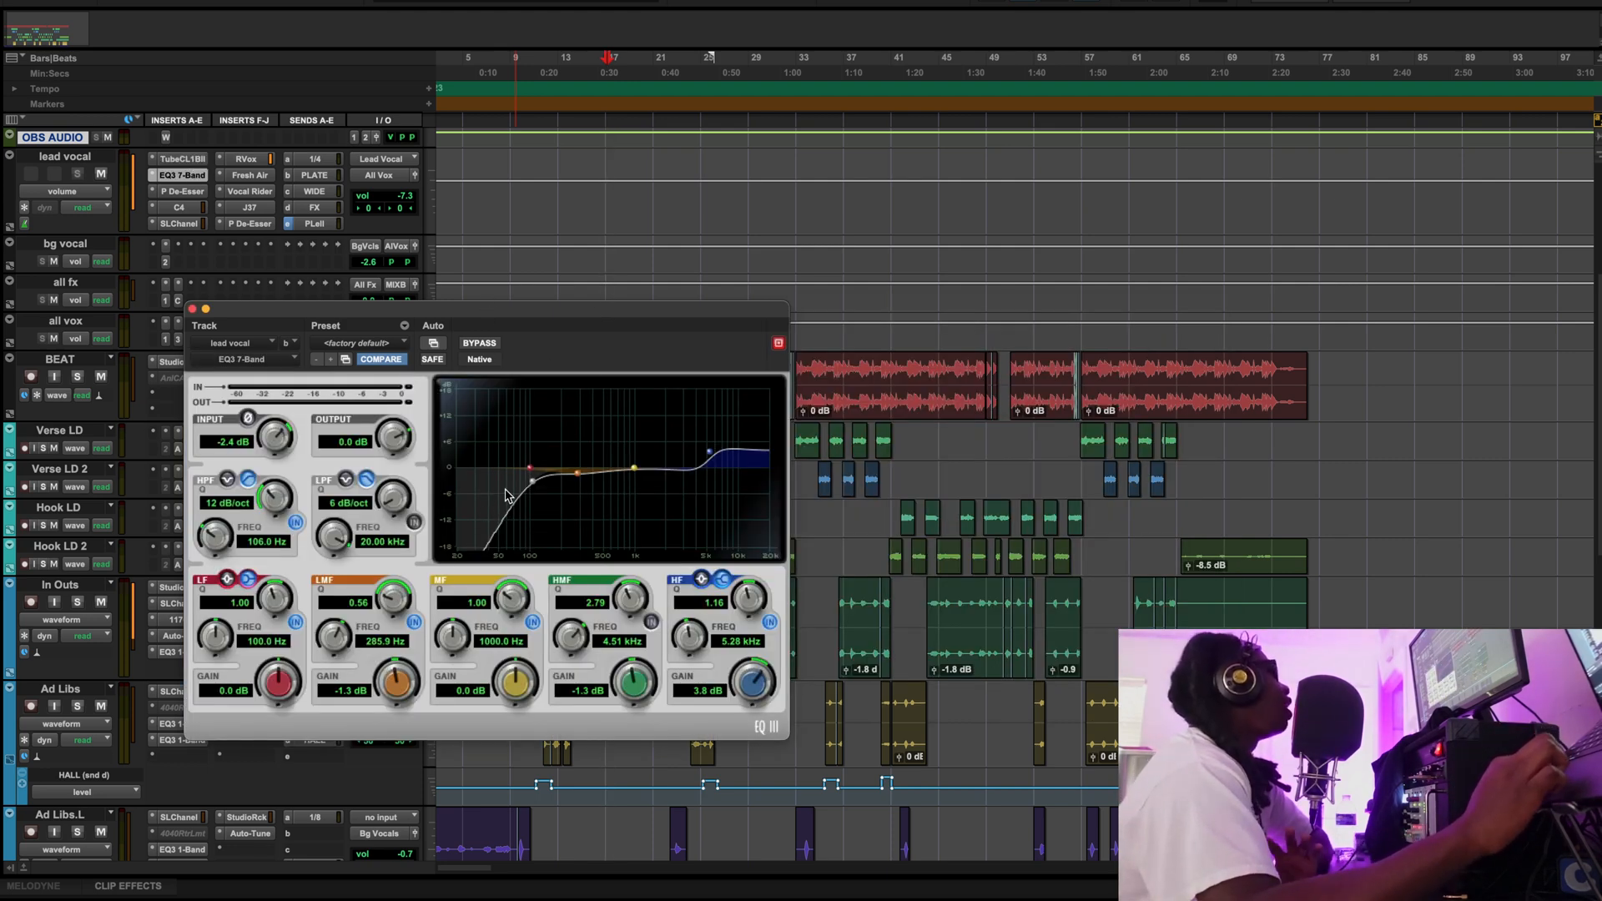
{"action": "left_click", "coordinate": [190, 160]}
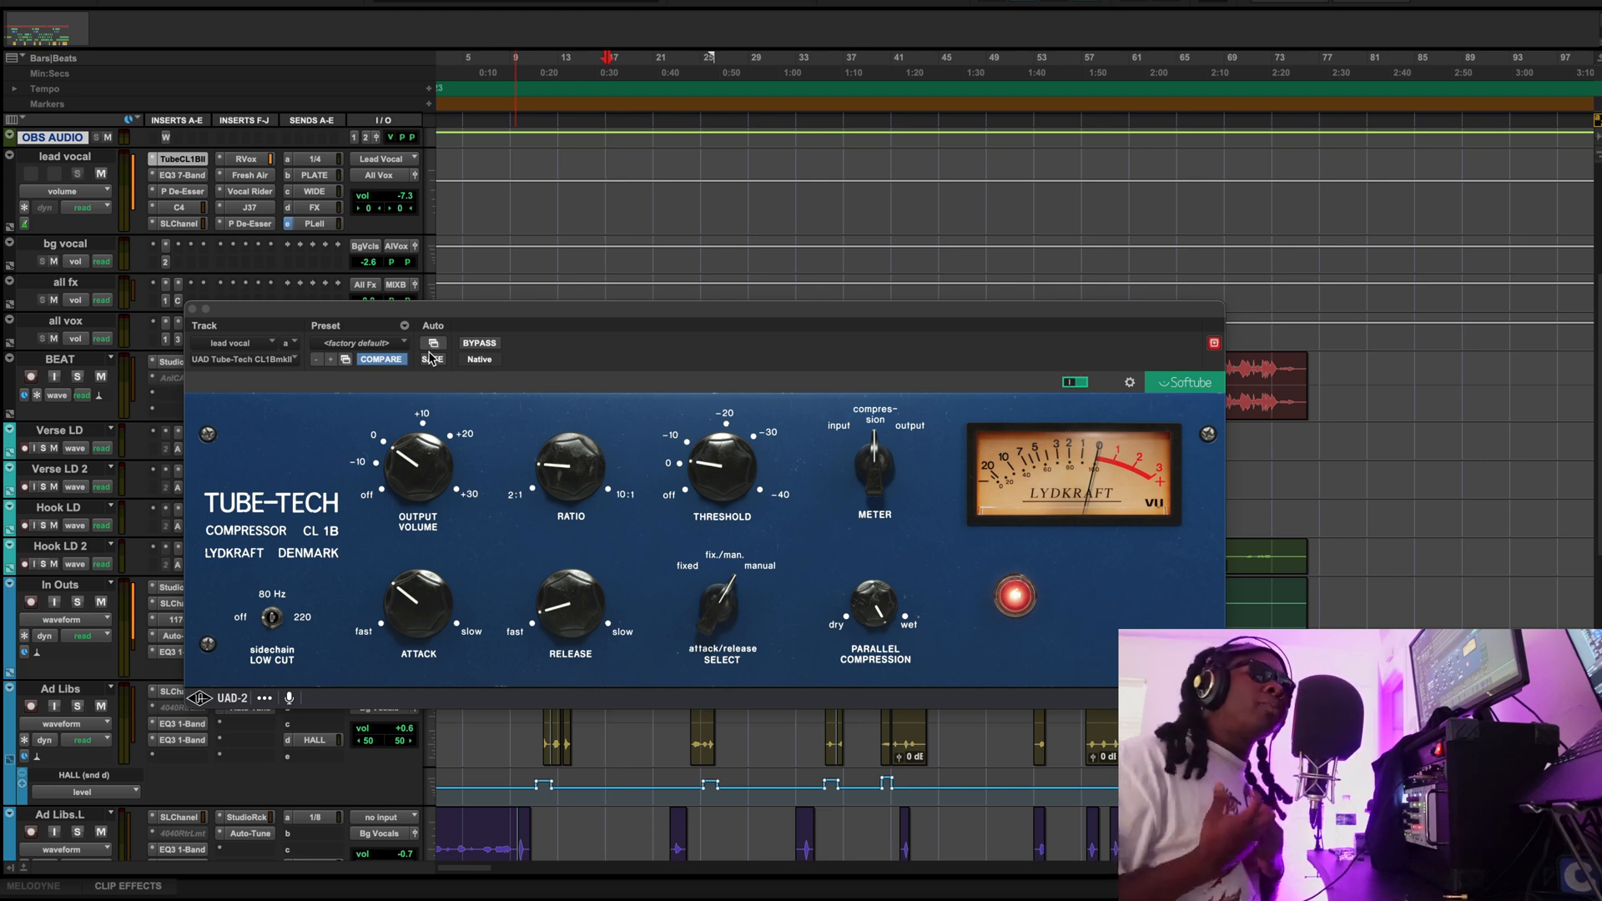
Play the song from around bar 21, compare the lead vocal with the EQ3 7-Band bypassed and active, and close the EQ
{"action": "left_click", "coordinate": [177, 175]}
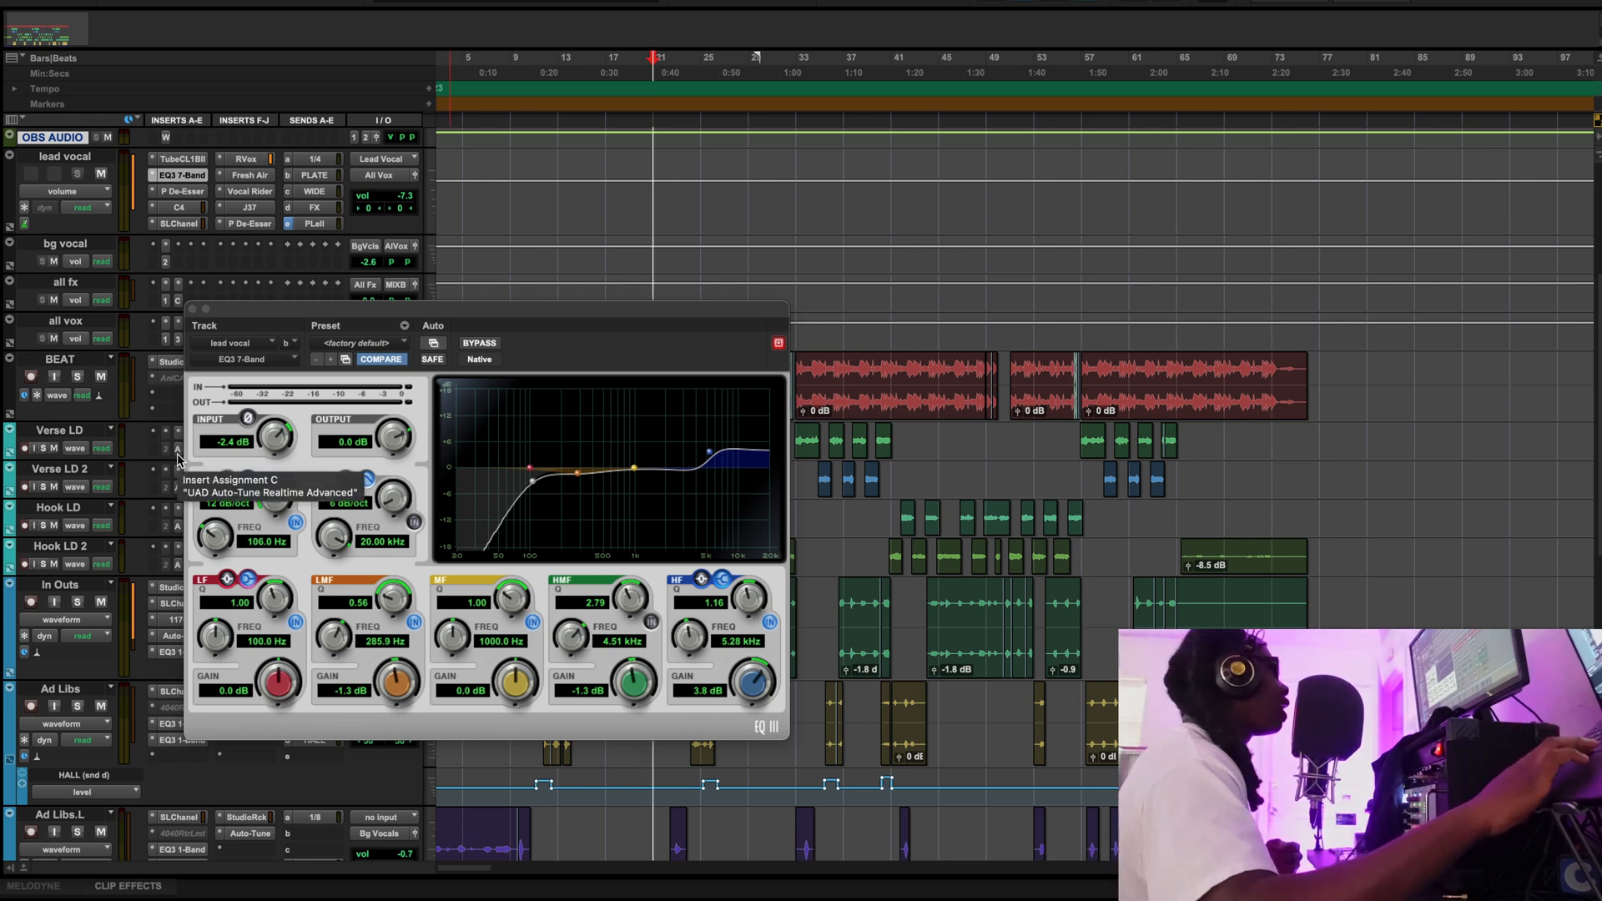
{"action": "key", "text": "space"}
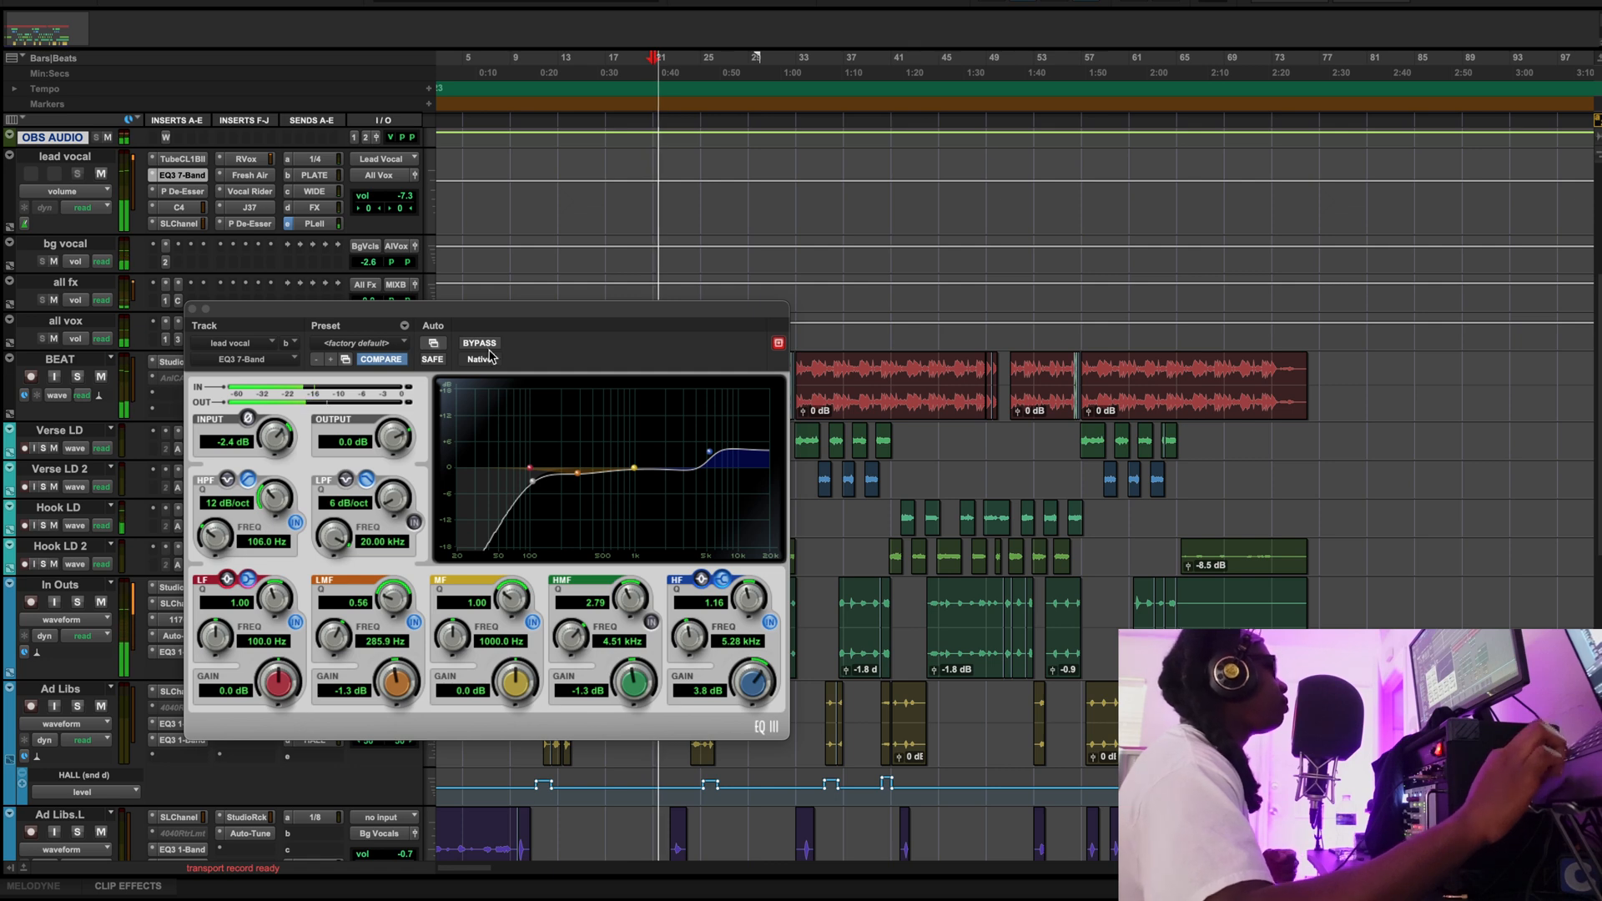
{"action": "left_click", "coordinate": [481, 343]}
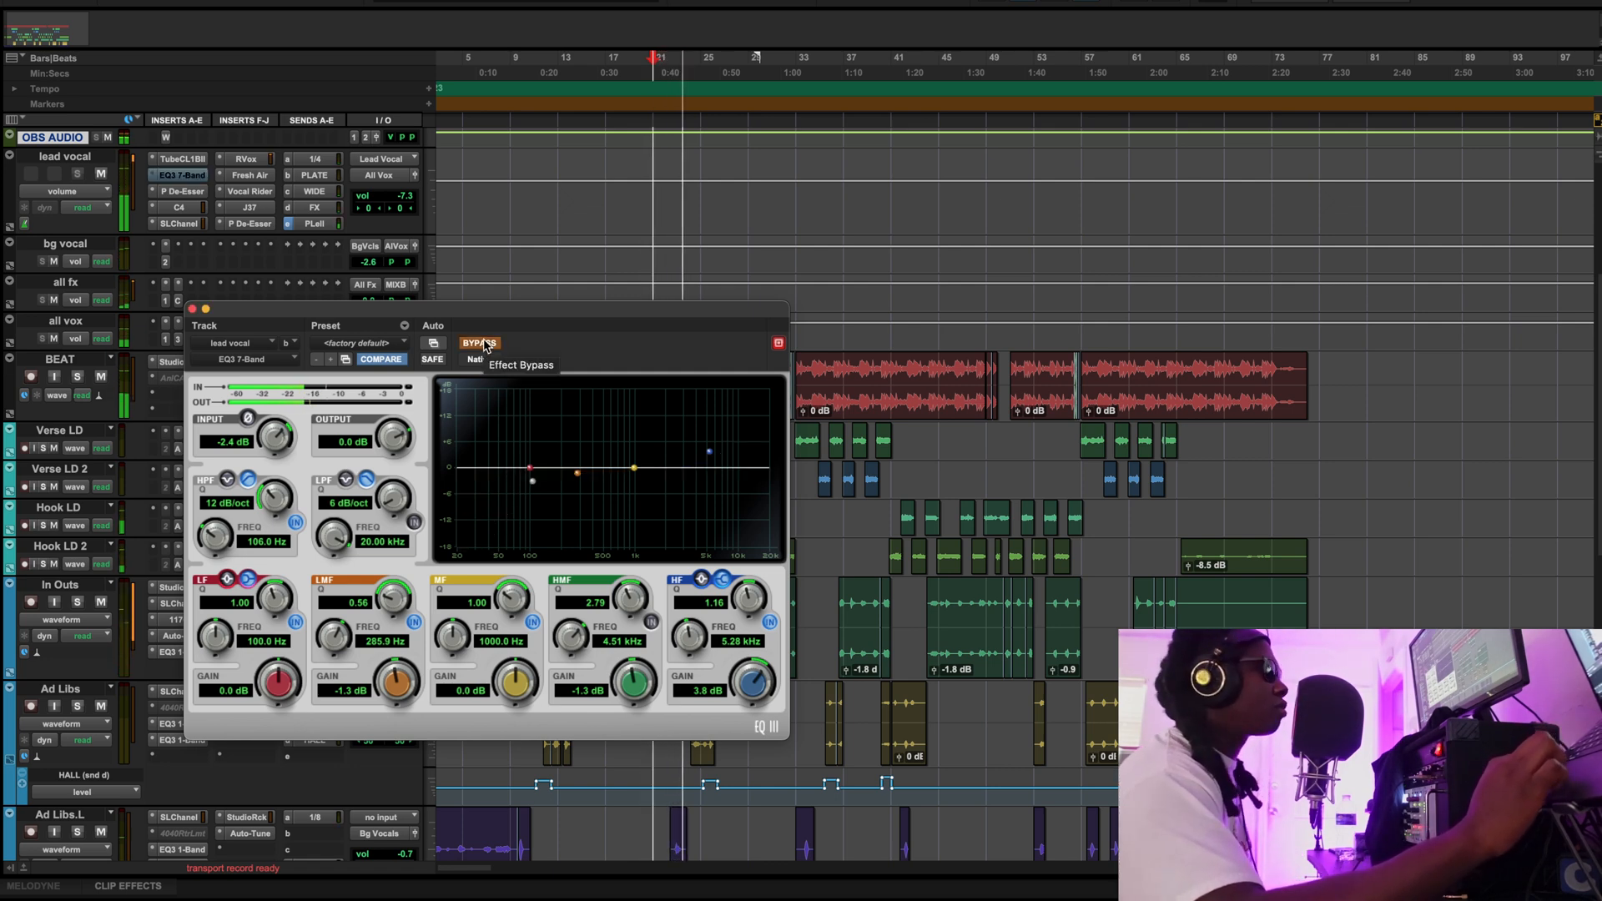
{"action": "left_click", "coordinate": [482, 343]}
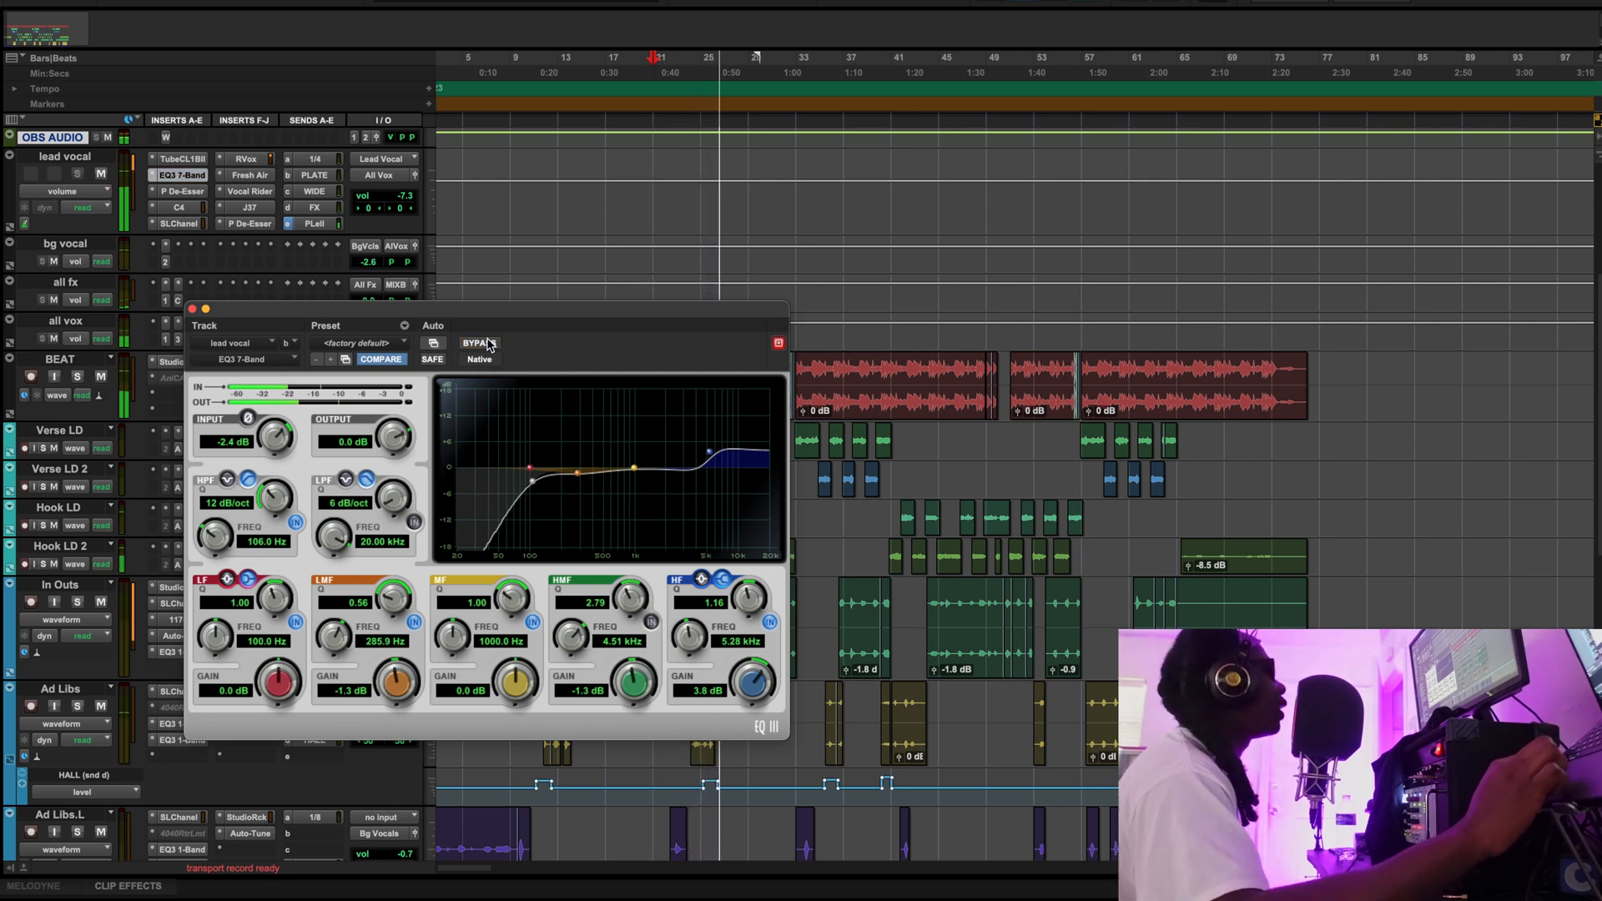
{"action": "left_click", "coordinate": [482, 343]}
{"action": "left_click", "coordinate": [484, 343]}
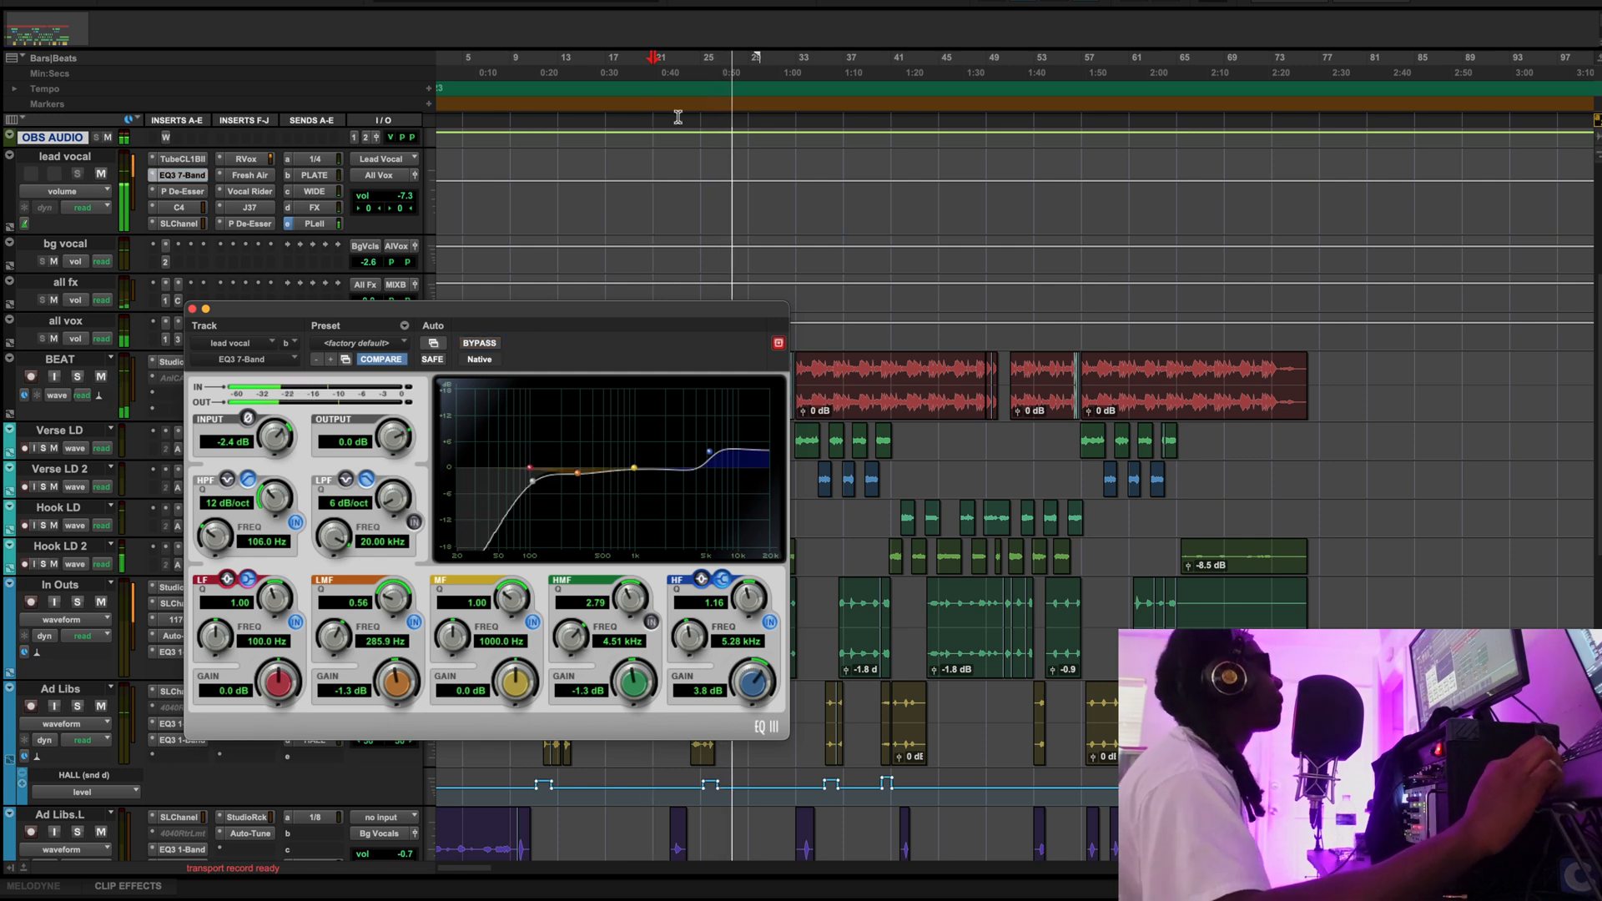
{"action": "left_click", "coordinate": [302, 278]}
{"action": "key", "text": "space"}
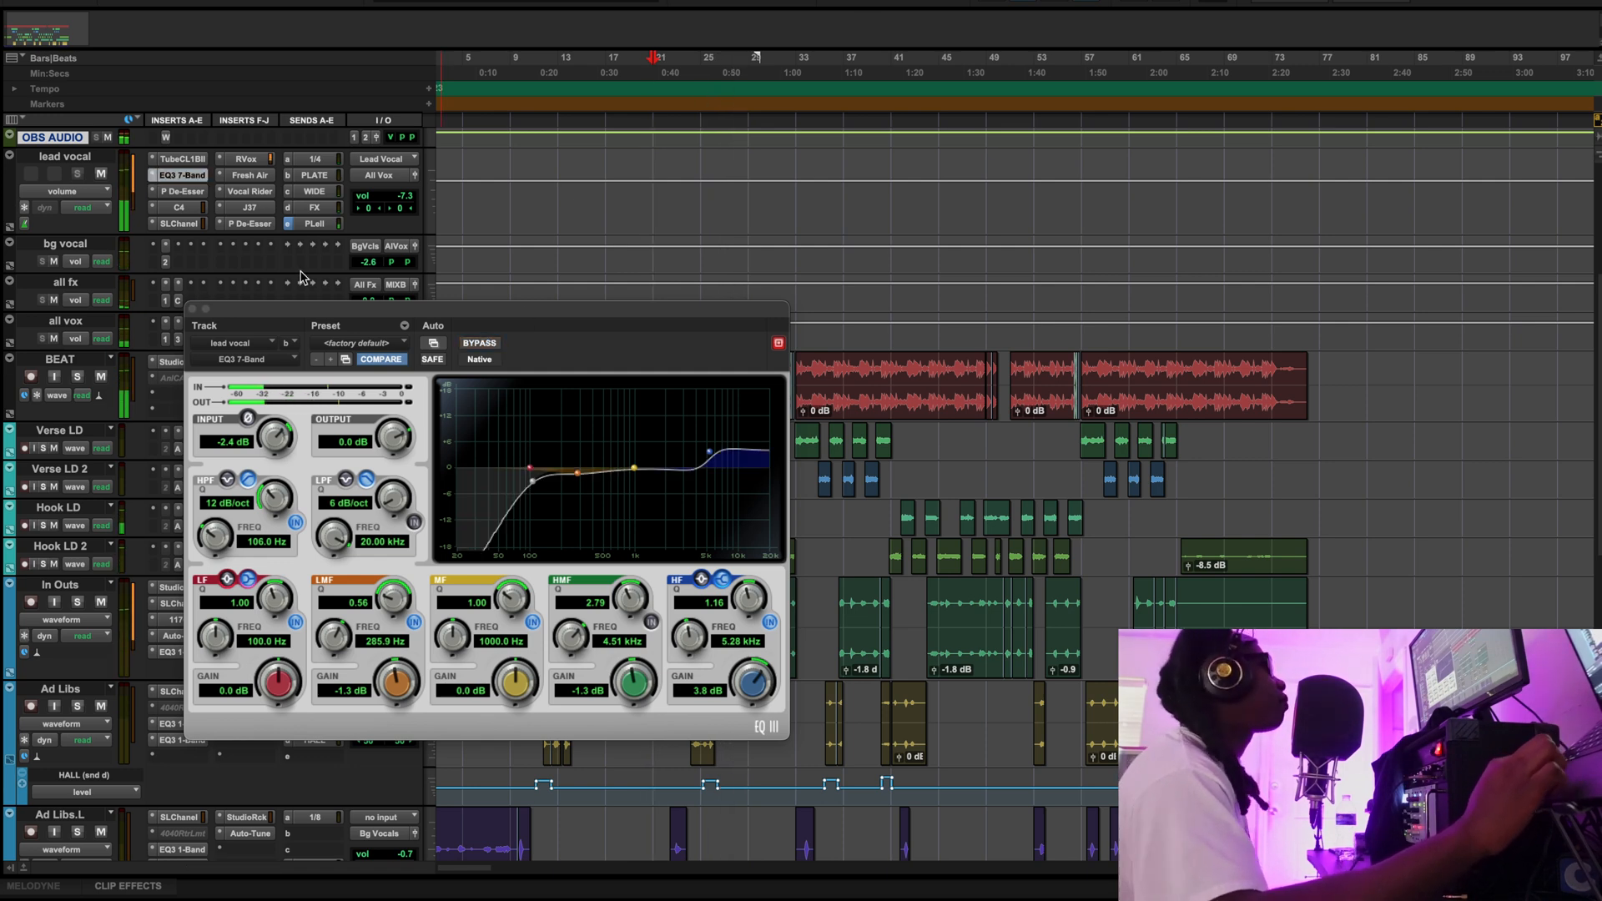
{"action": "left_click", "coordinate": [192, 309]}
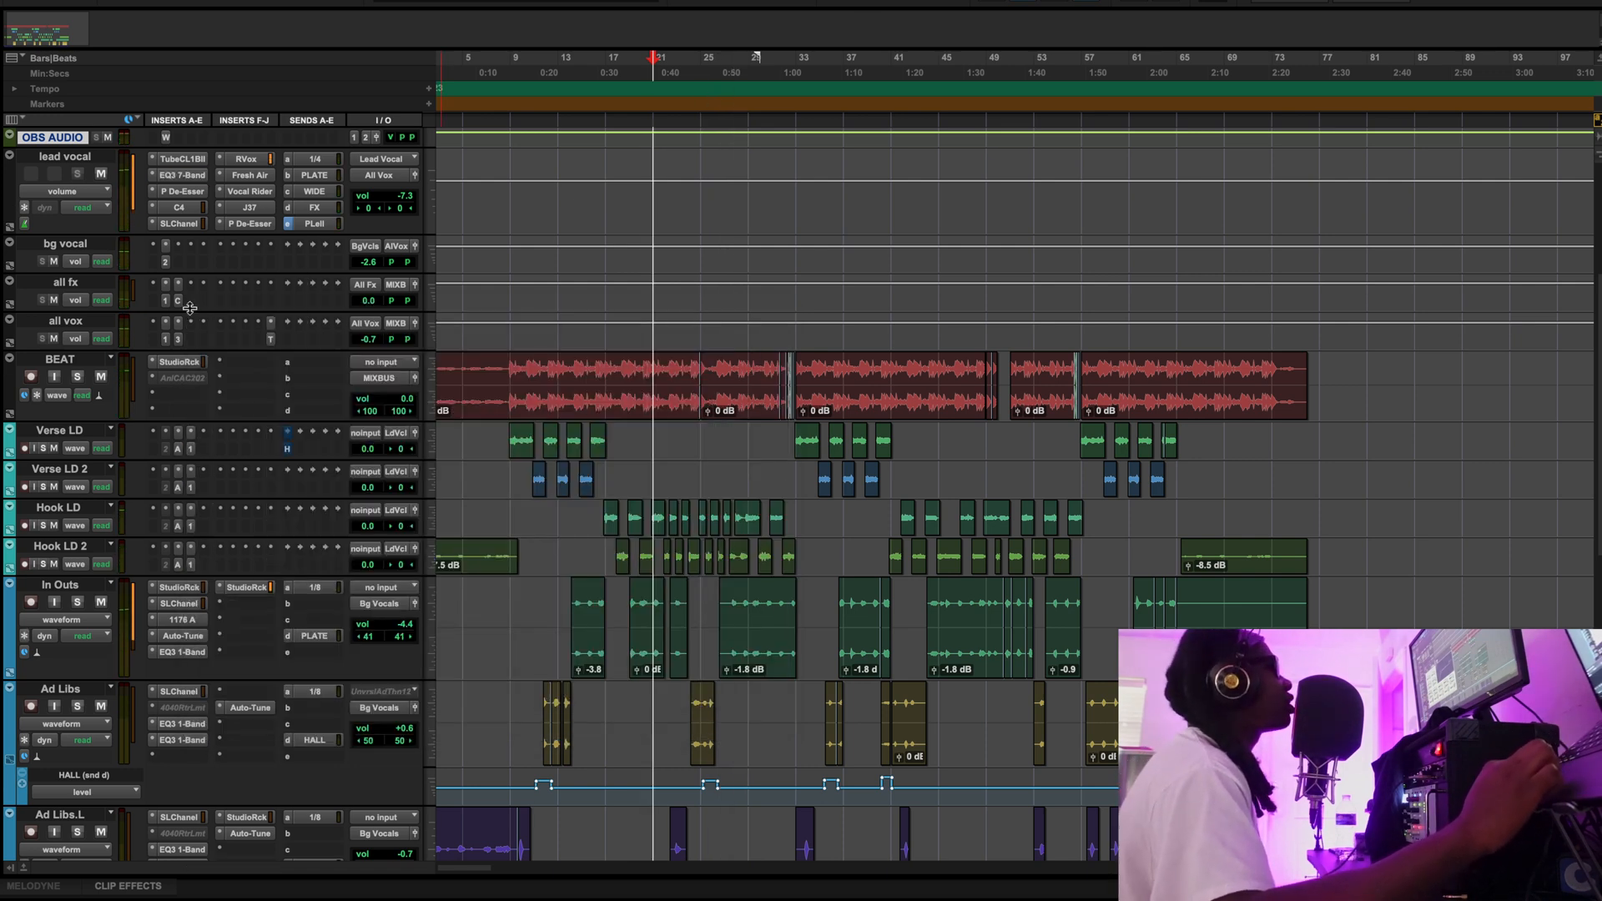
Open the lead vocal's EQ3 7-Band and UAD Precision De-Esser together and place their windows side by side
{"action": "left_click", "coordinate": [183, 176]}
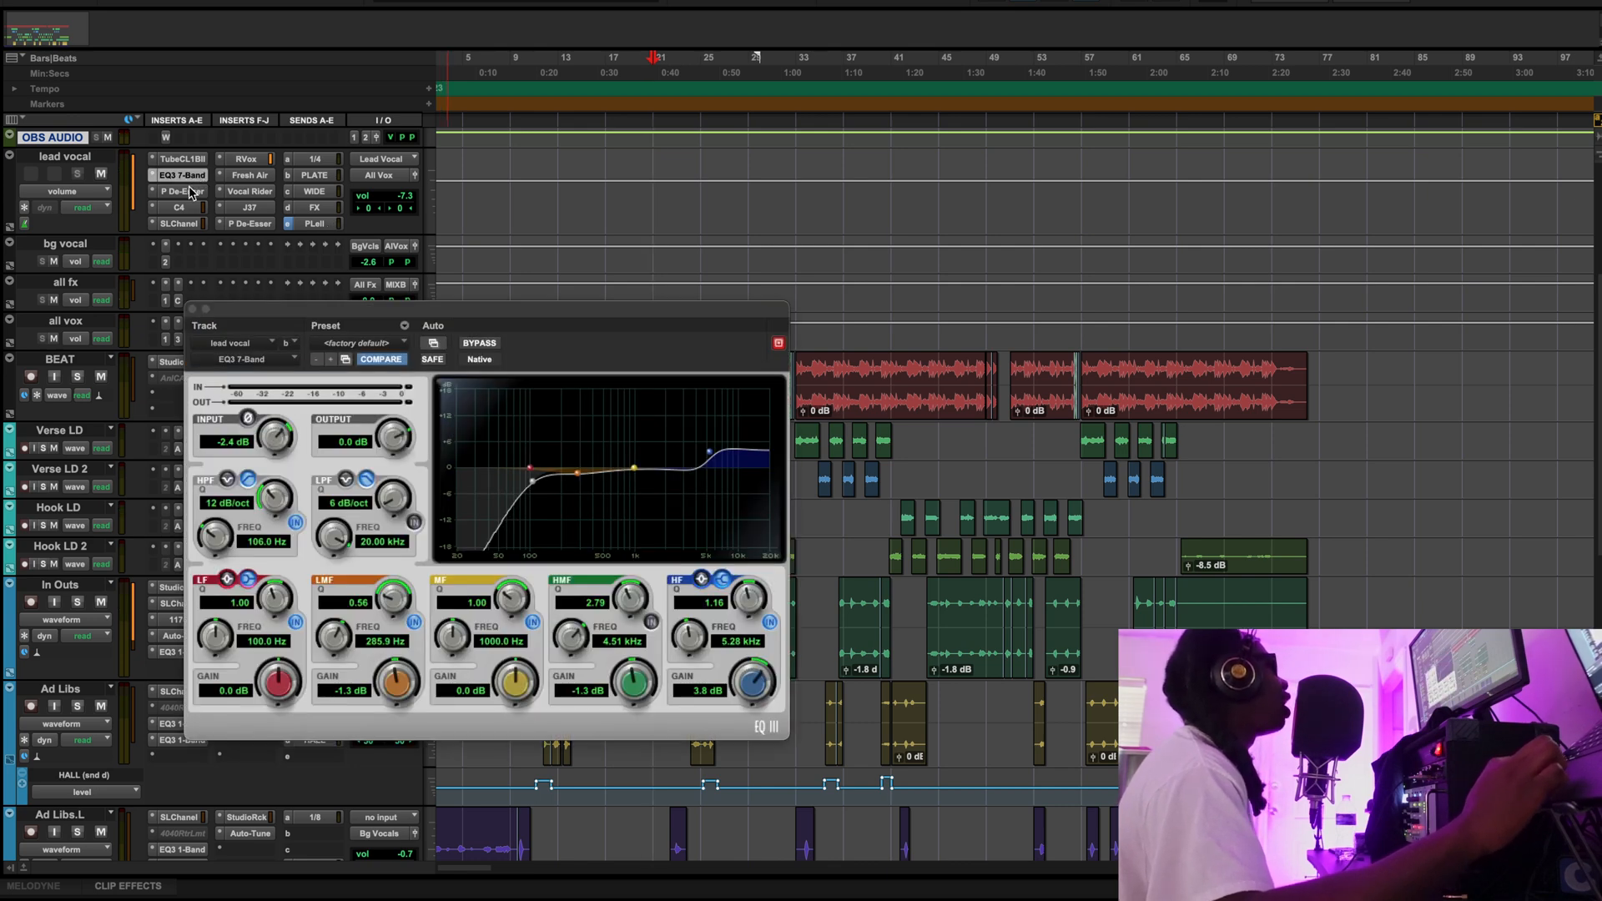
{"action": "left_click", "coordinate": [183, 191]}
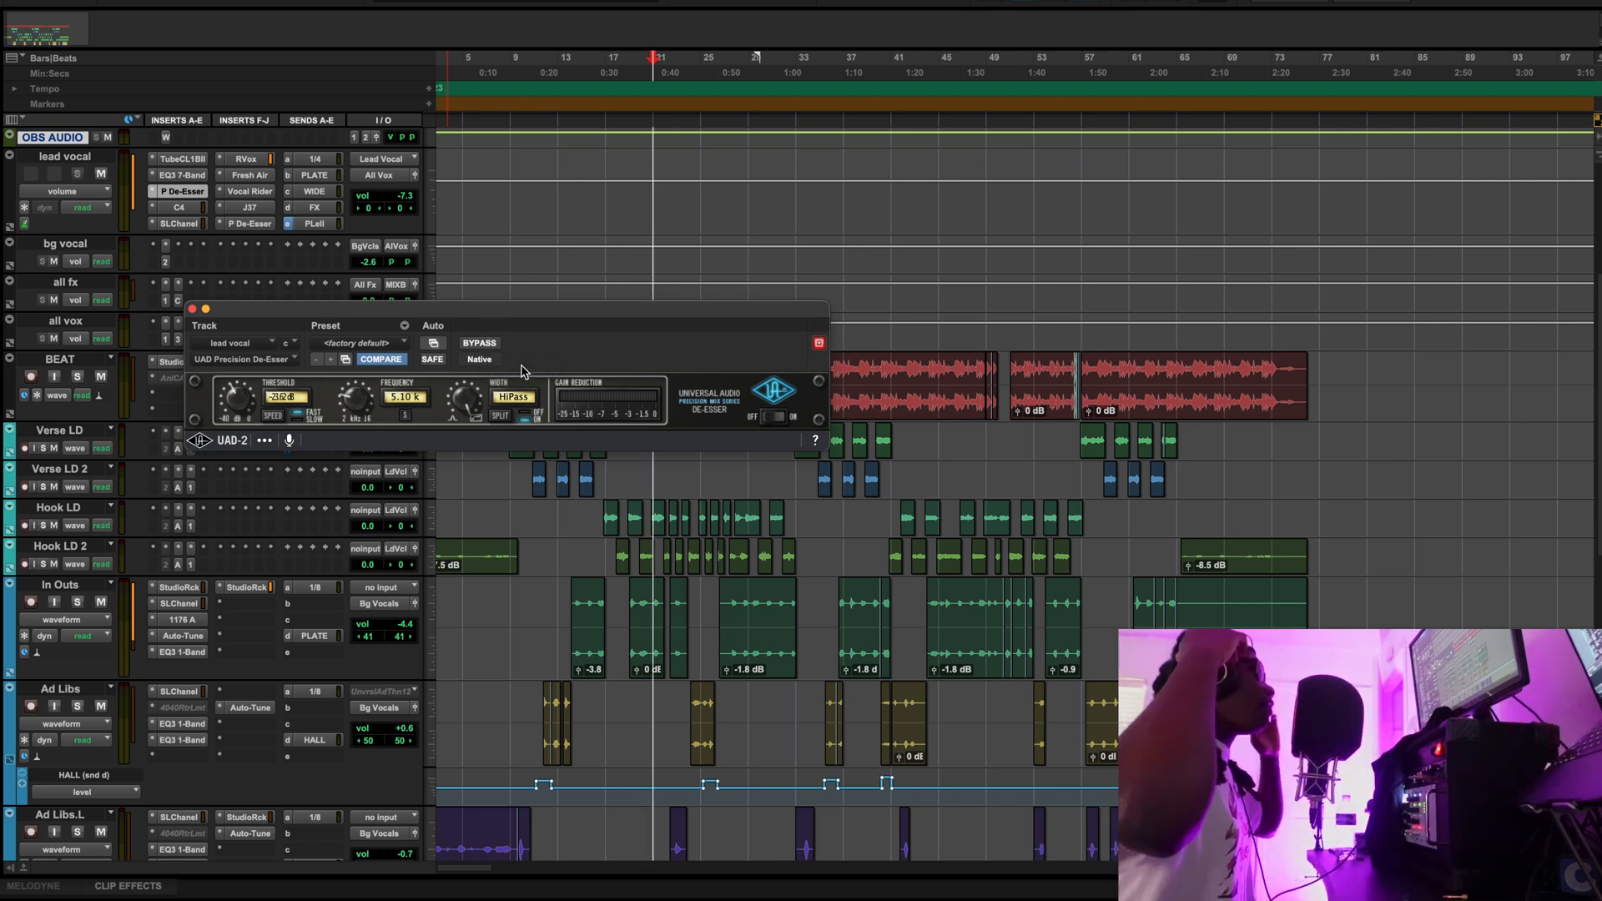
{"action": "left_click", "coordinate": [818, 344]}
{"action": "left_click", "coordinate": [185, 176]}
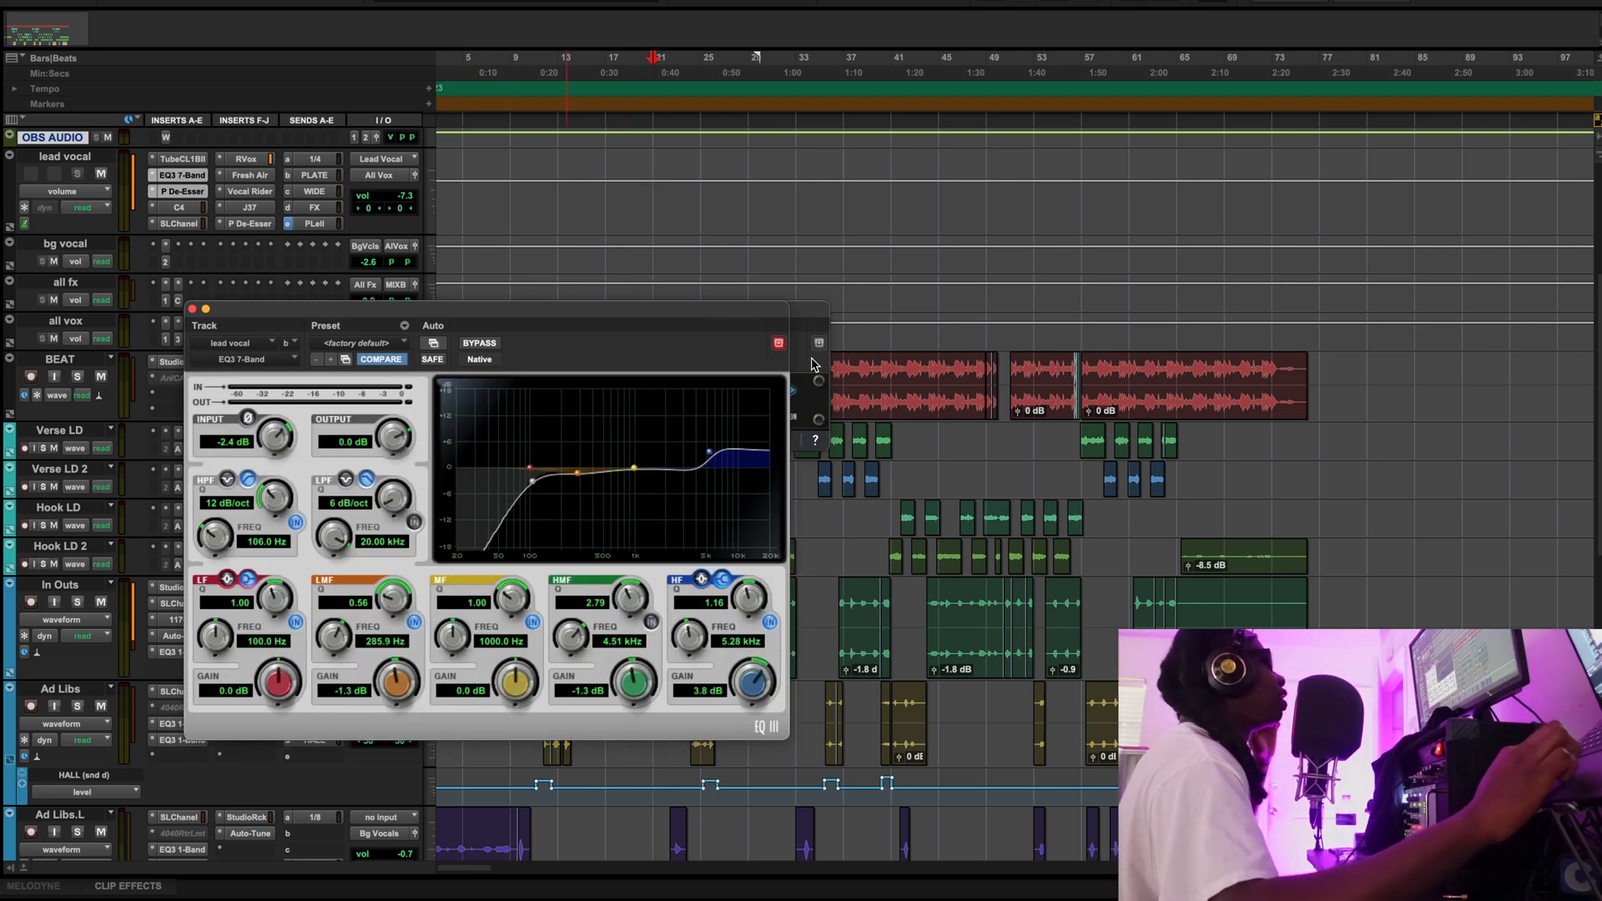
{"action": "left_click_drag", "start_coordinate": [630, 316], "coordinate": [535, 241]}
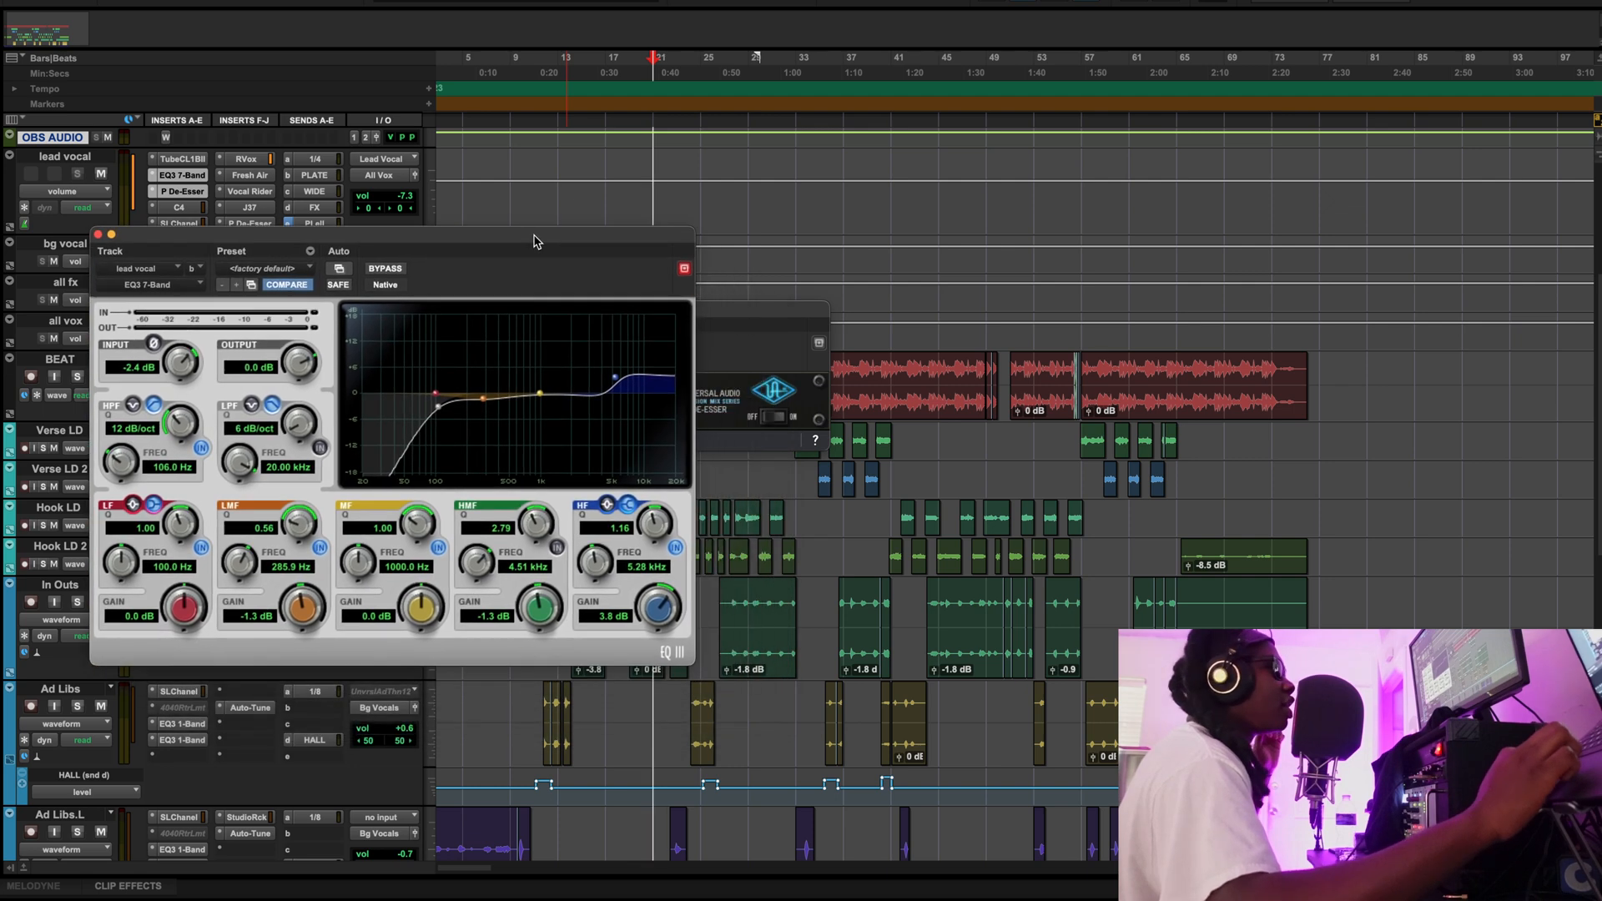
{"action": "left_click", "coordinate": [772, 316]}
{"action": "left_click_drag", "start_coordinate": [772, 315], "coordinate": [1290, 239]}
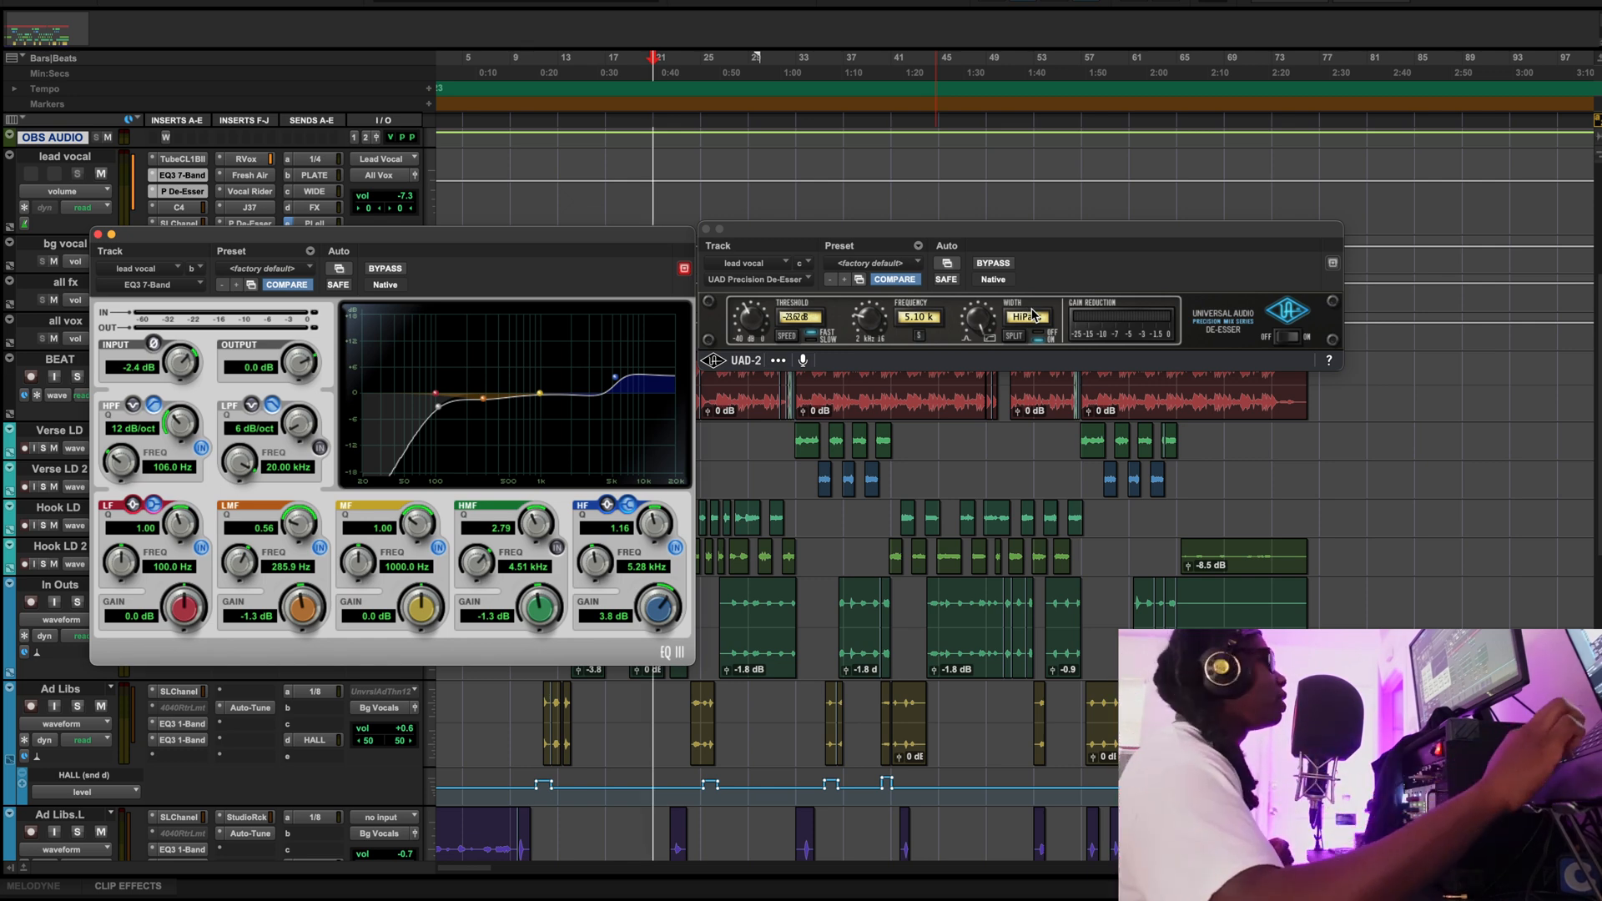
Play from around bar 21, compare the lead vocal with the Precision De-Esser bypassed and active, and close both plugin windows
{"action": "key", "text": "space"}
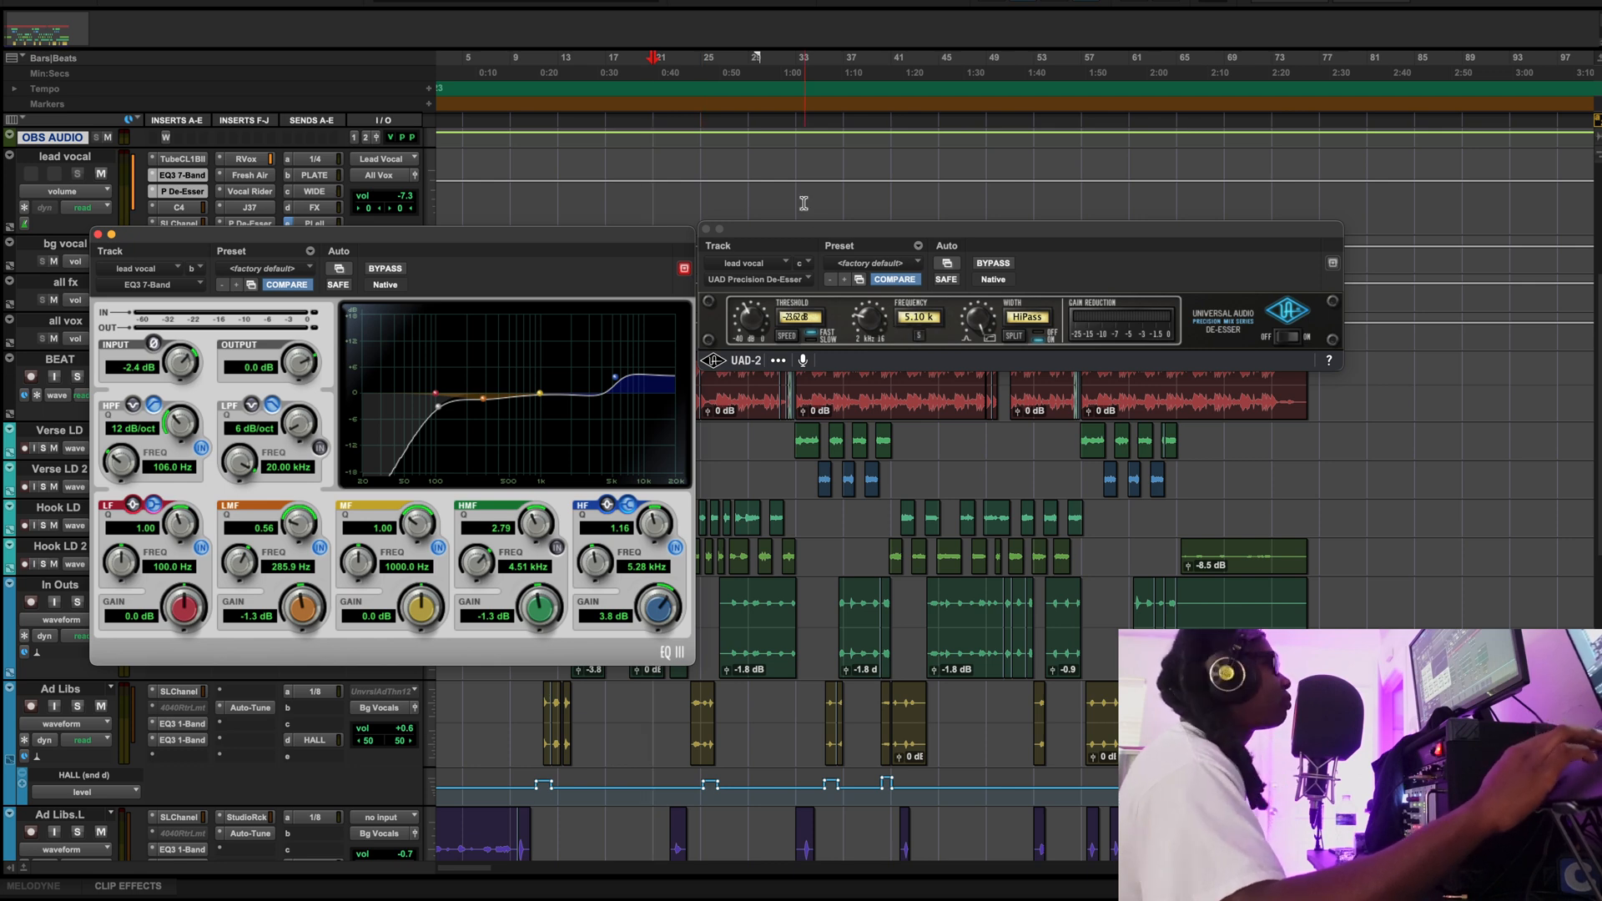
{"action": "key", "text": "space"}
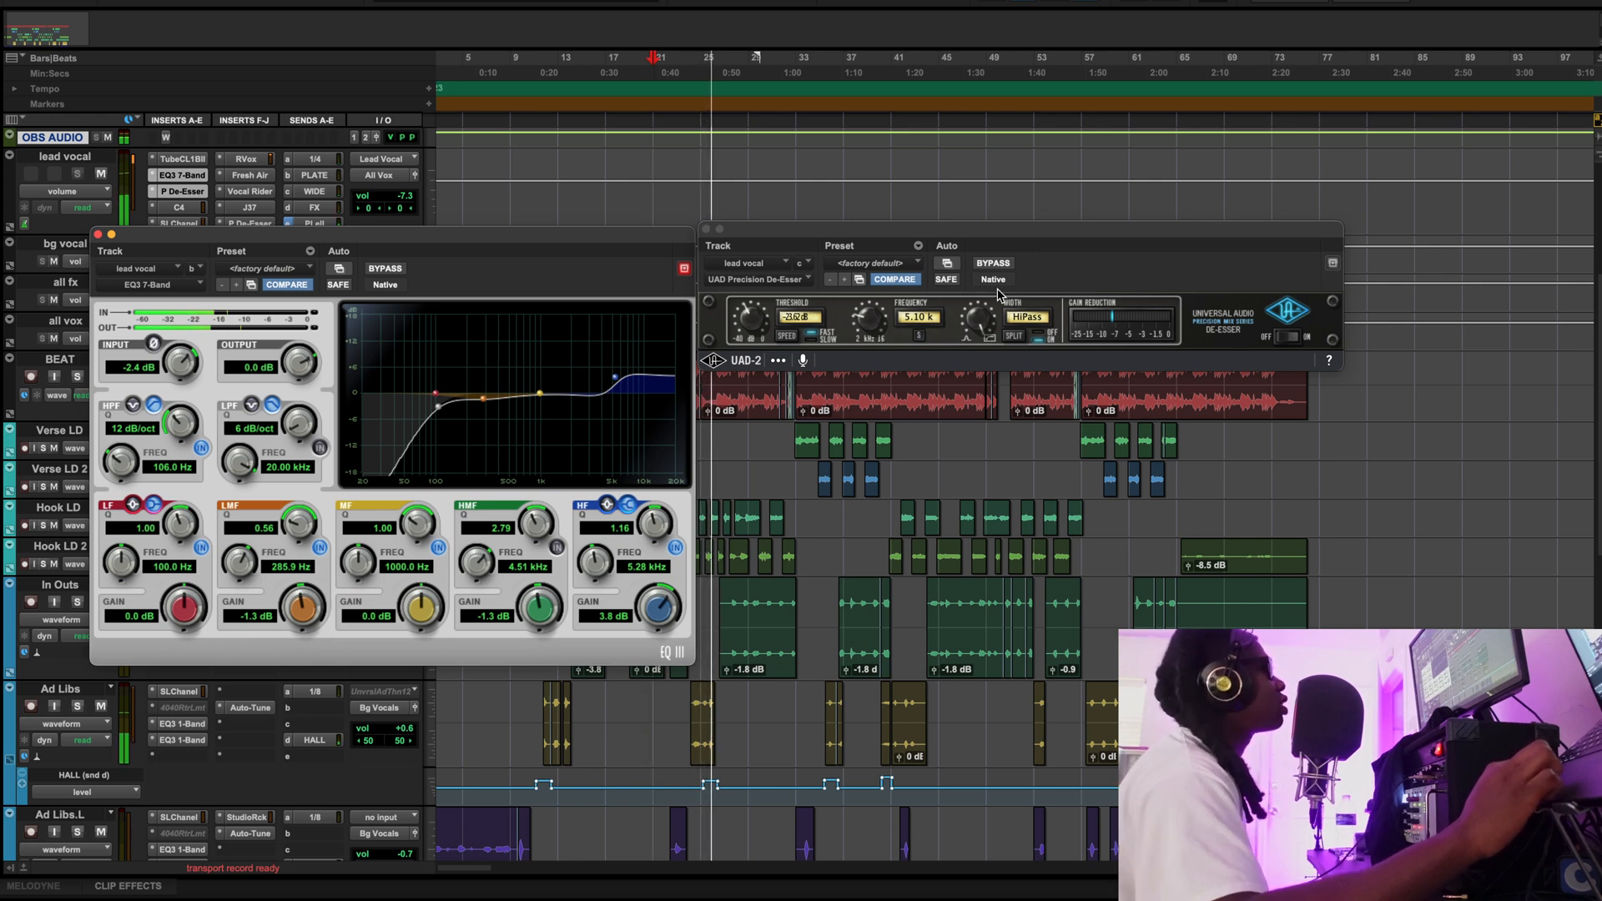
{"action": "left_click_drag", "start_coordinate": [754, 324], "coordinate": [757, 318]}
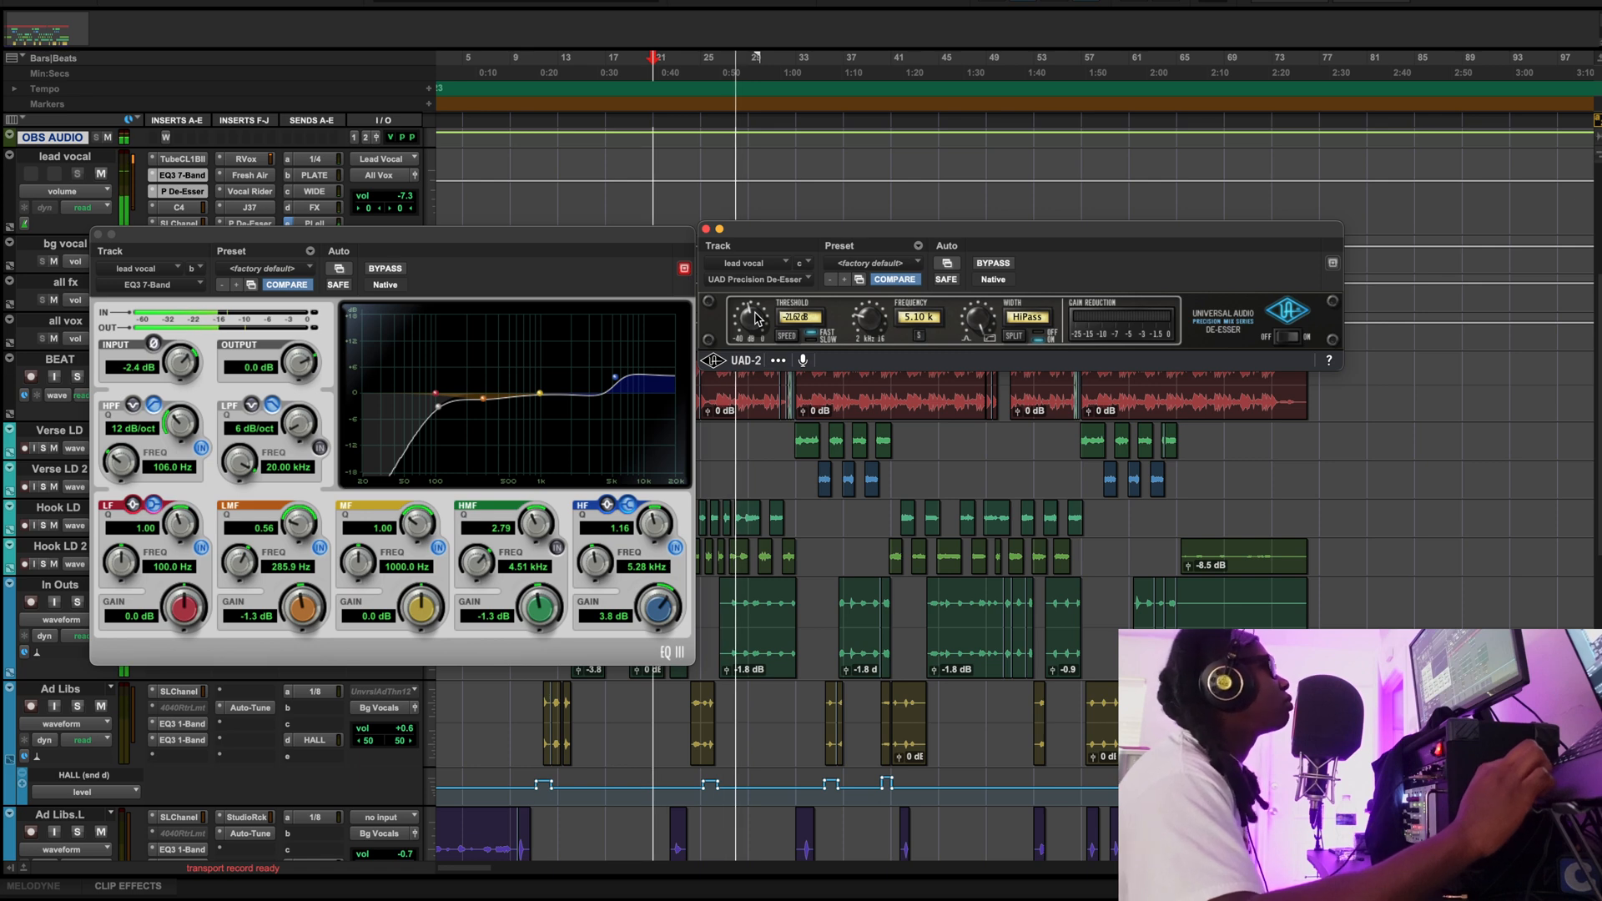
{"action": "left_click", "coordinate": [993, 264]}
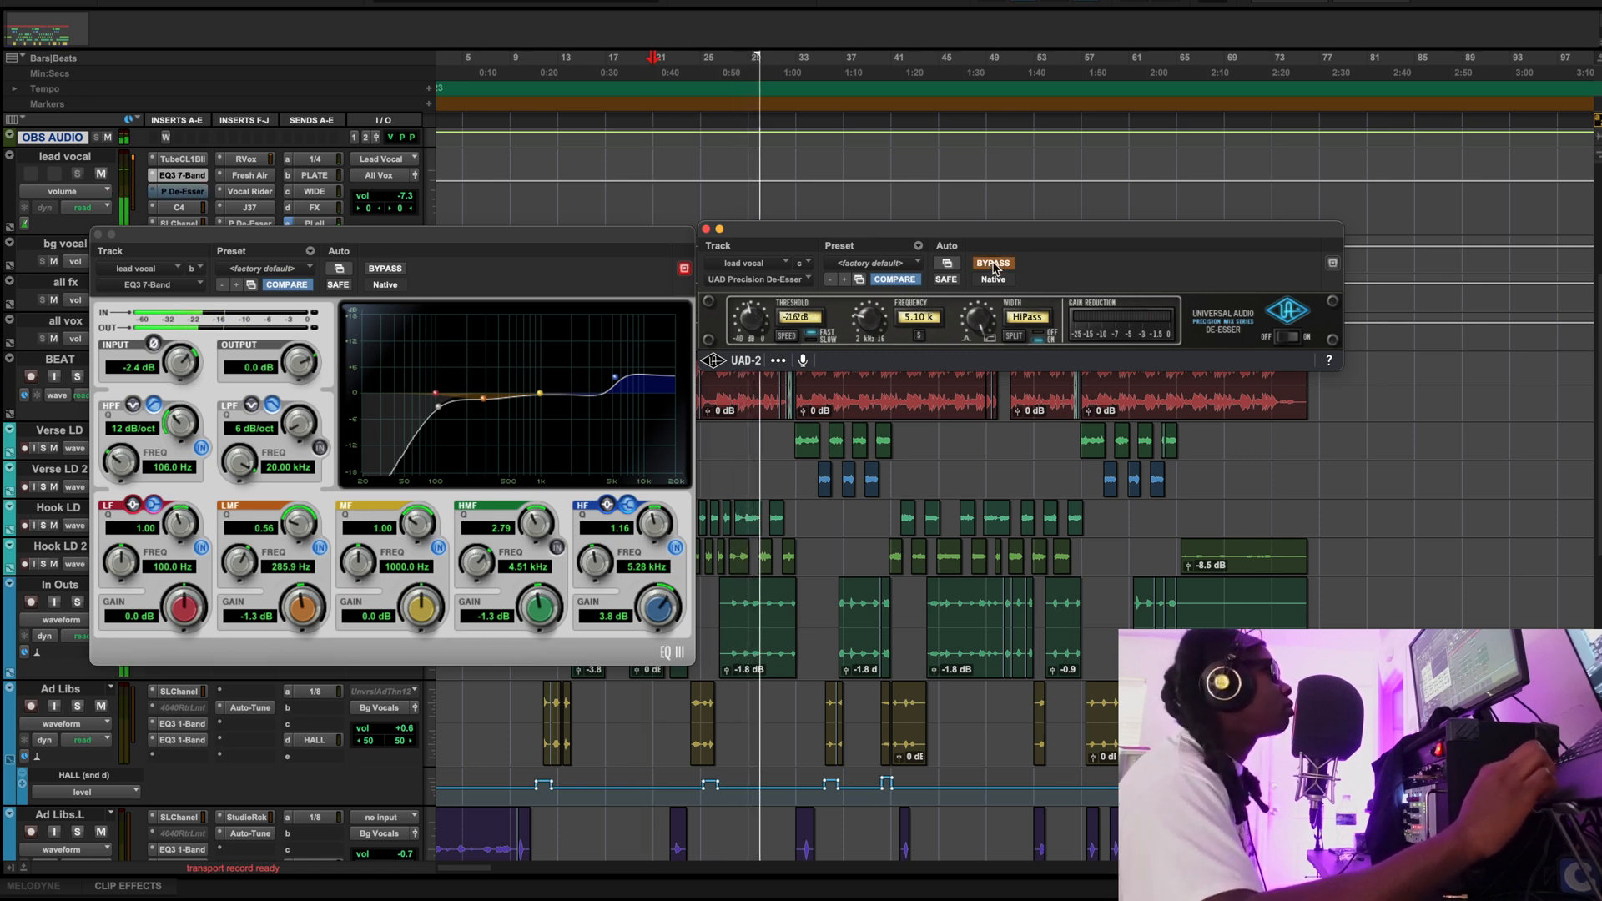
{"action": "left_click", "coordinate": [993, 264]}
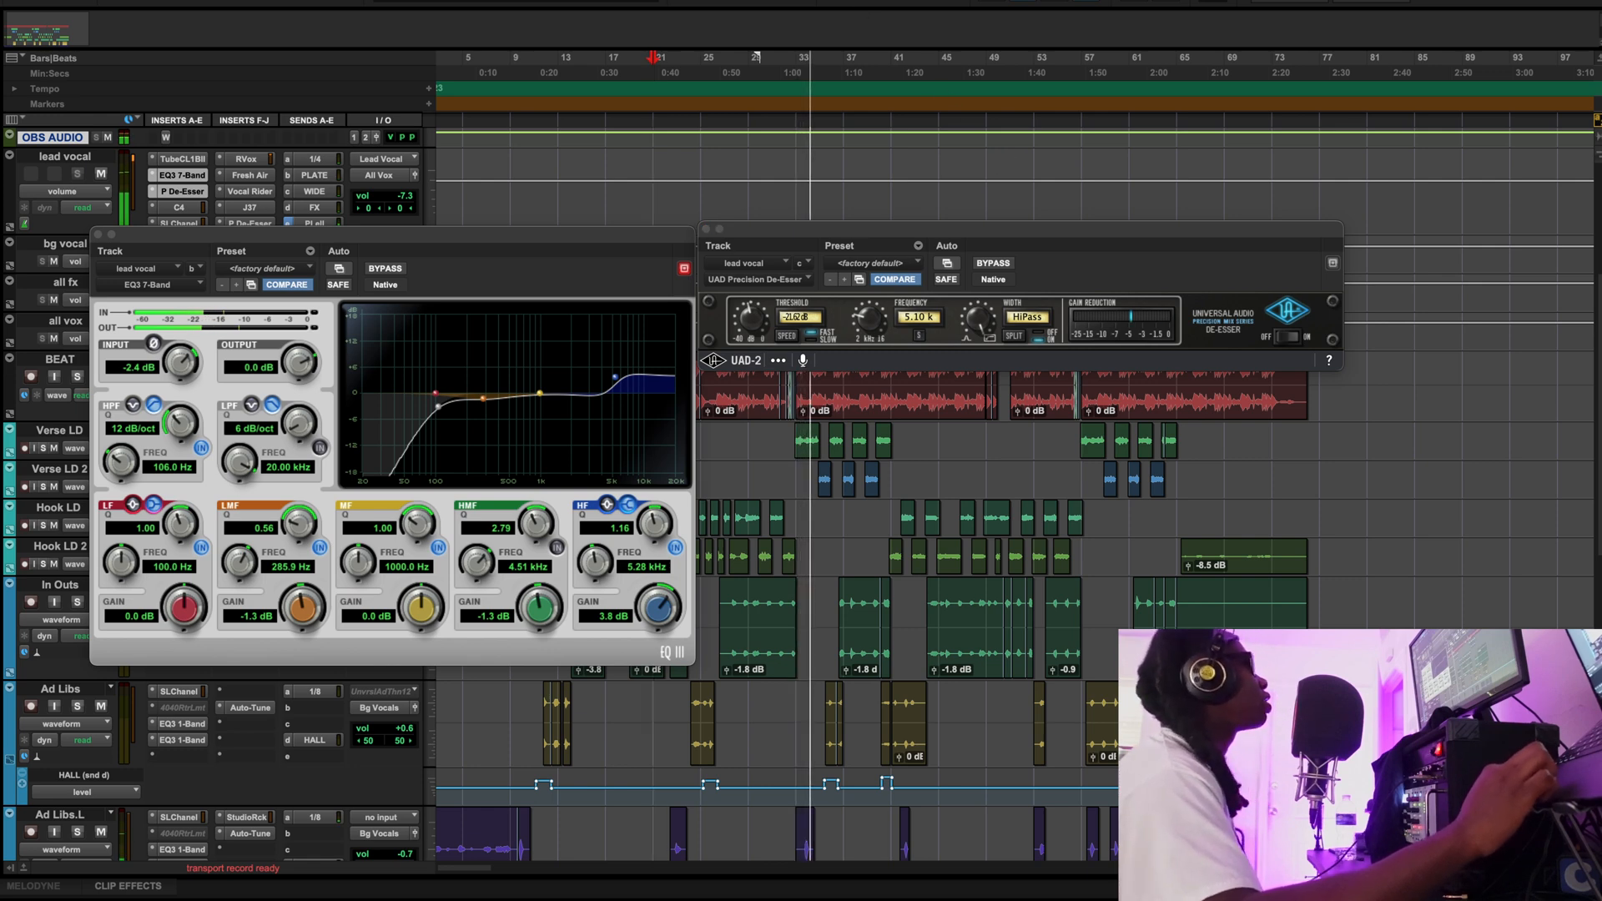
{"action": "key", "text": "space"}
{"action": "left_click", "coordinate": [98, 235]}
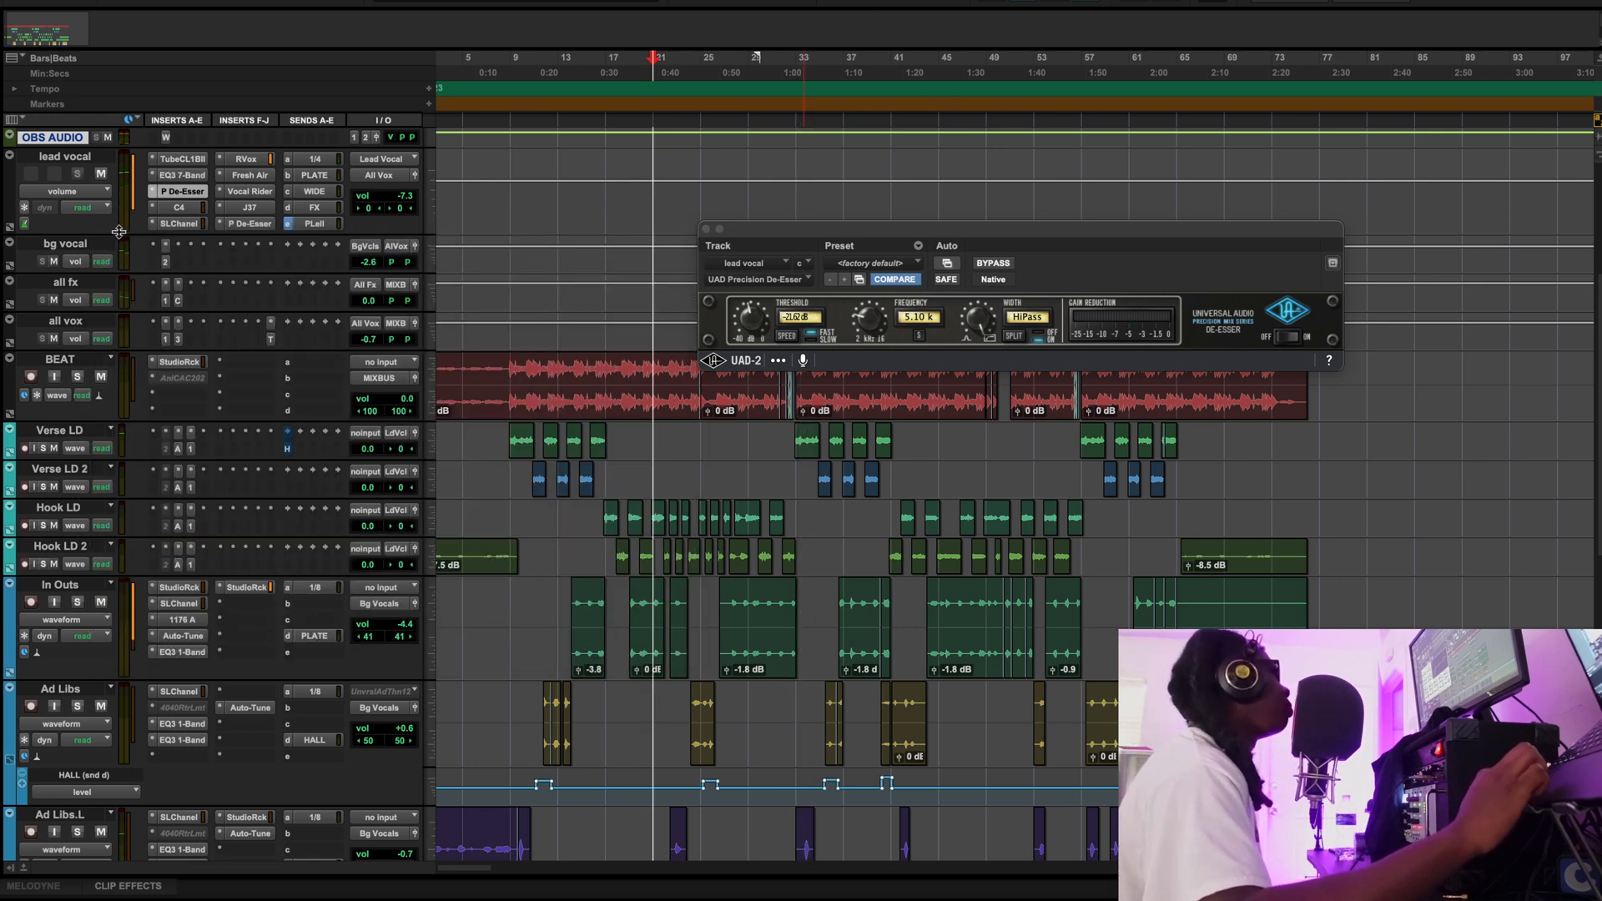
{"action": "left_click", "coordinate": [707, 228]}
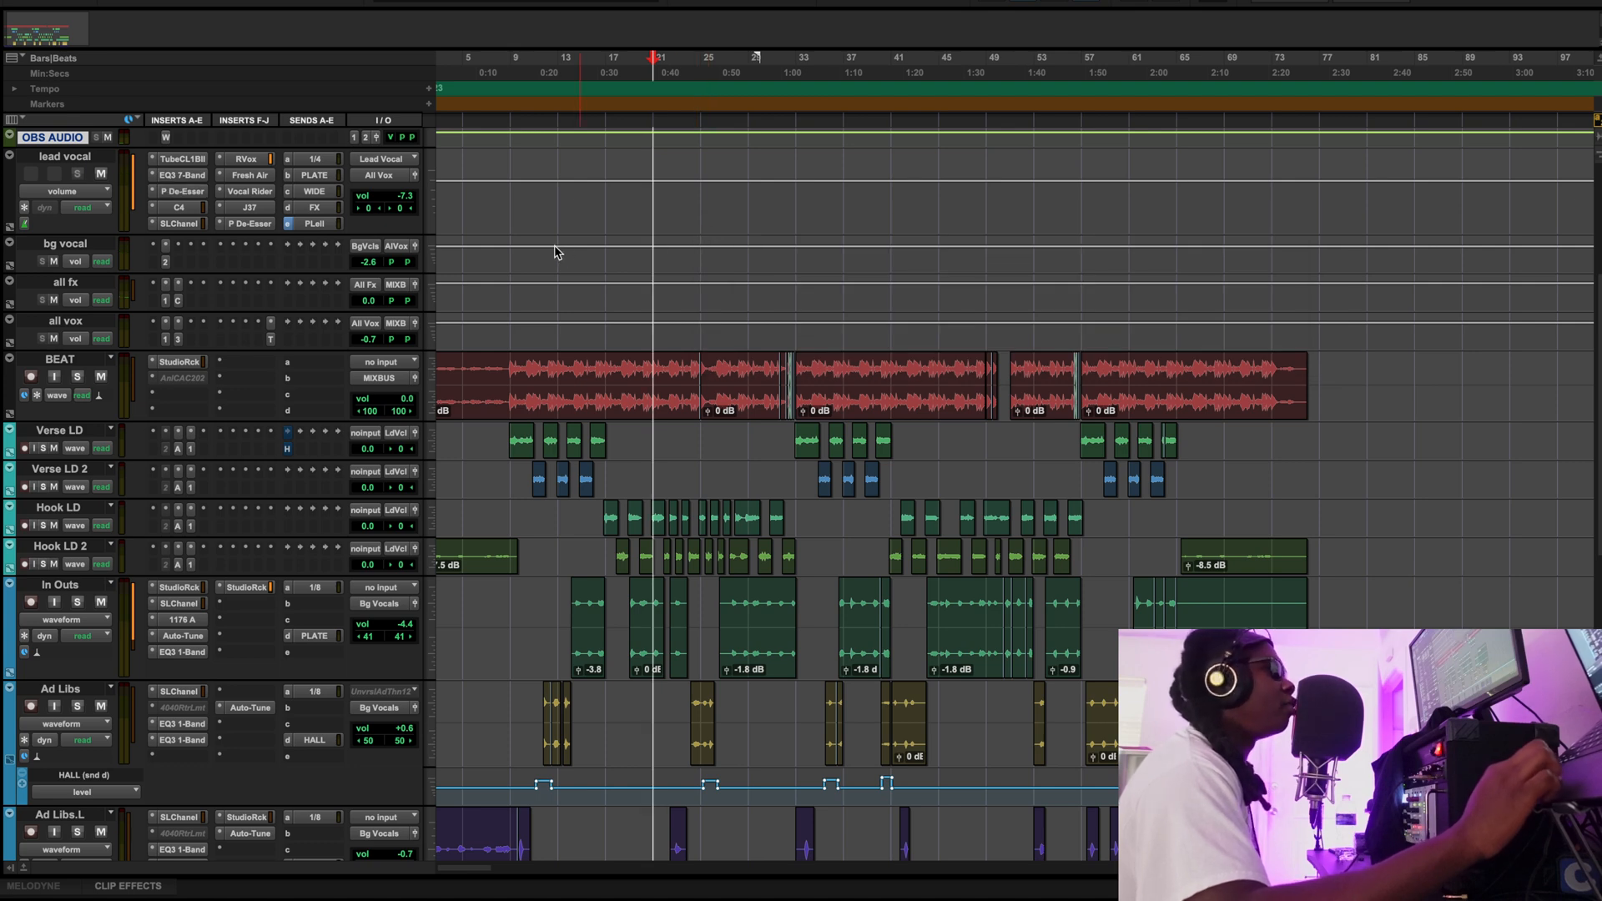
Open the lead vocal's C4 multiband processor clear of the inserts and compare the playback with it bypassed and active
{"action": "left_click", "coordinate": [163, 207]}
{"action": "left_click_drag", "start_coordinate": [297, 247], "coordinate": [668, 302]}
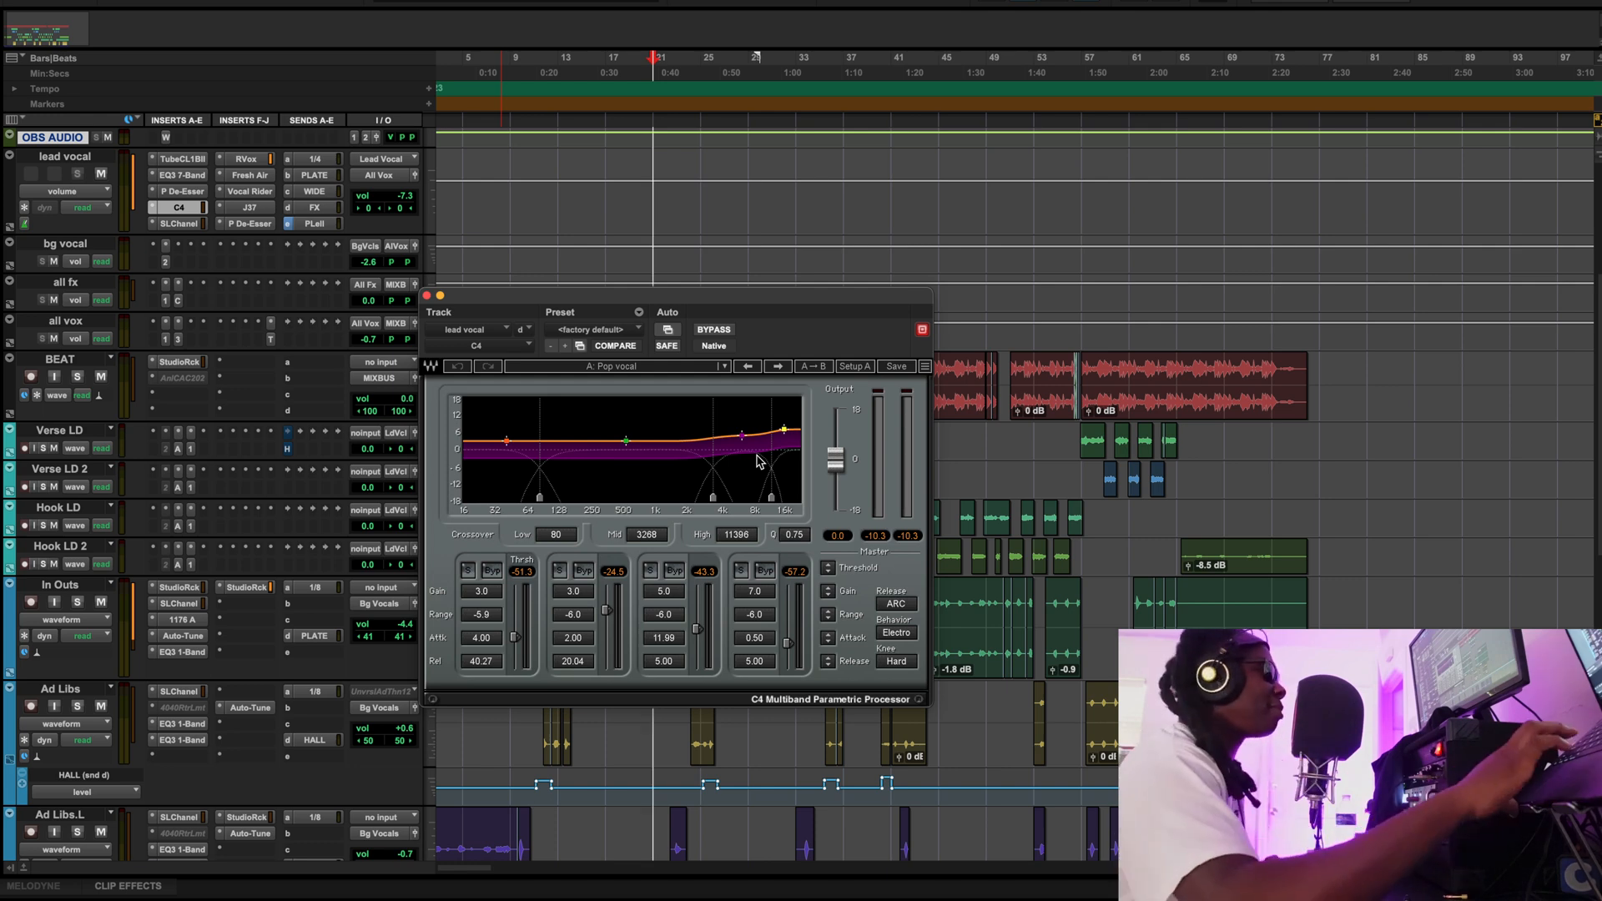
{"action": "key", "text": "space"}
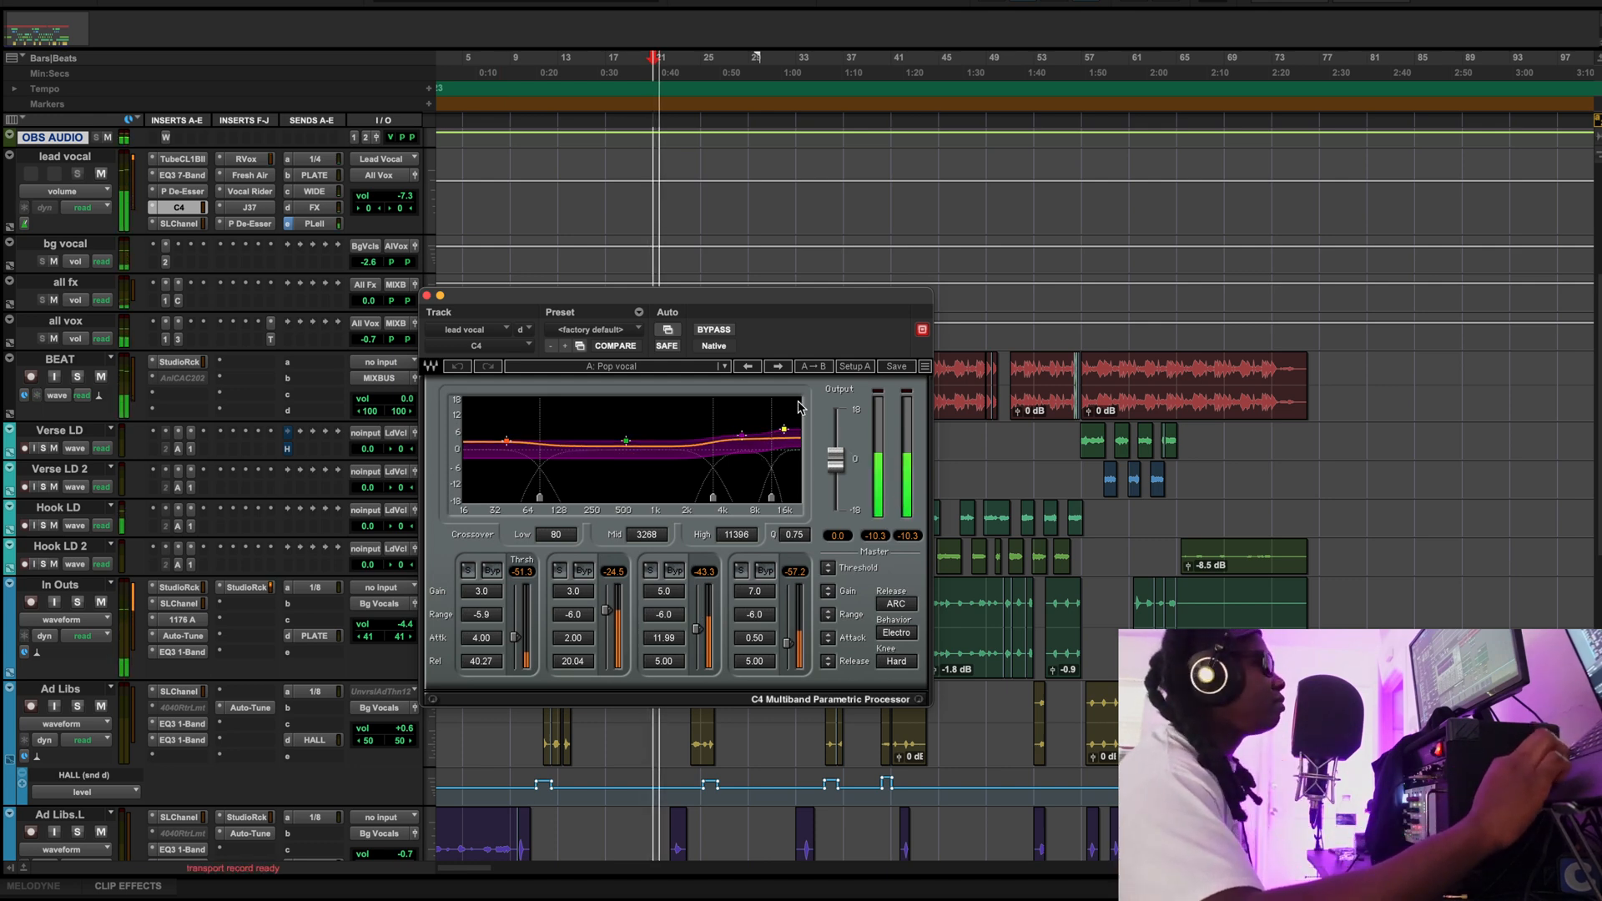
{"action": "left_click", "coordinate": [712, 330]}
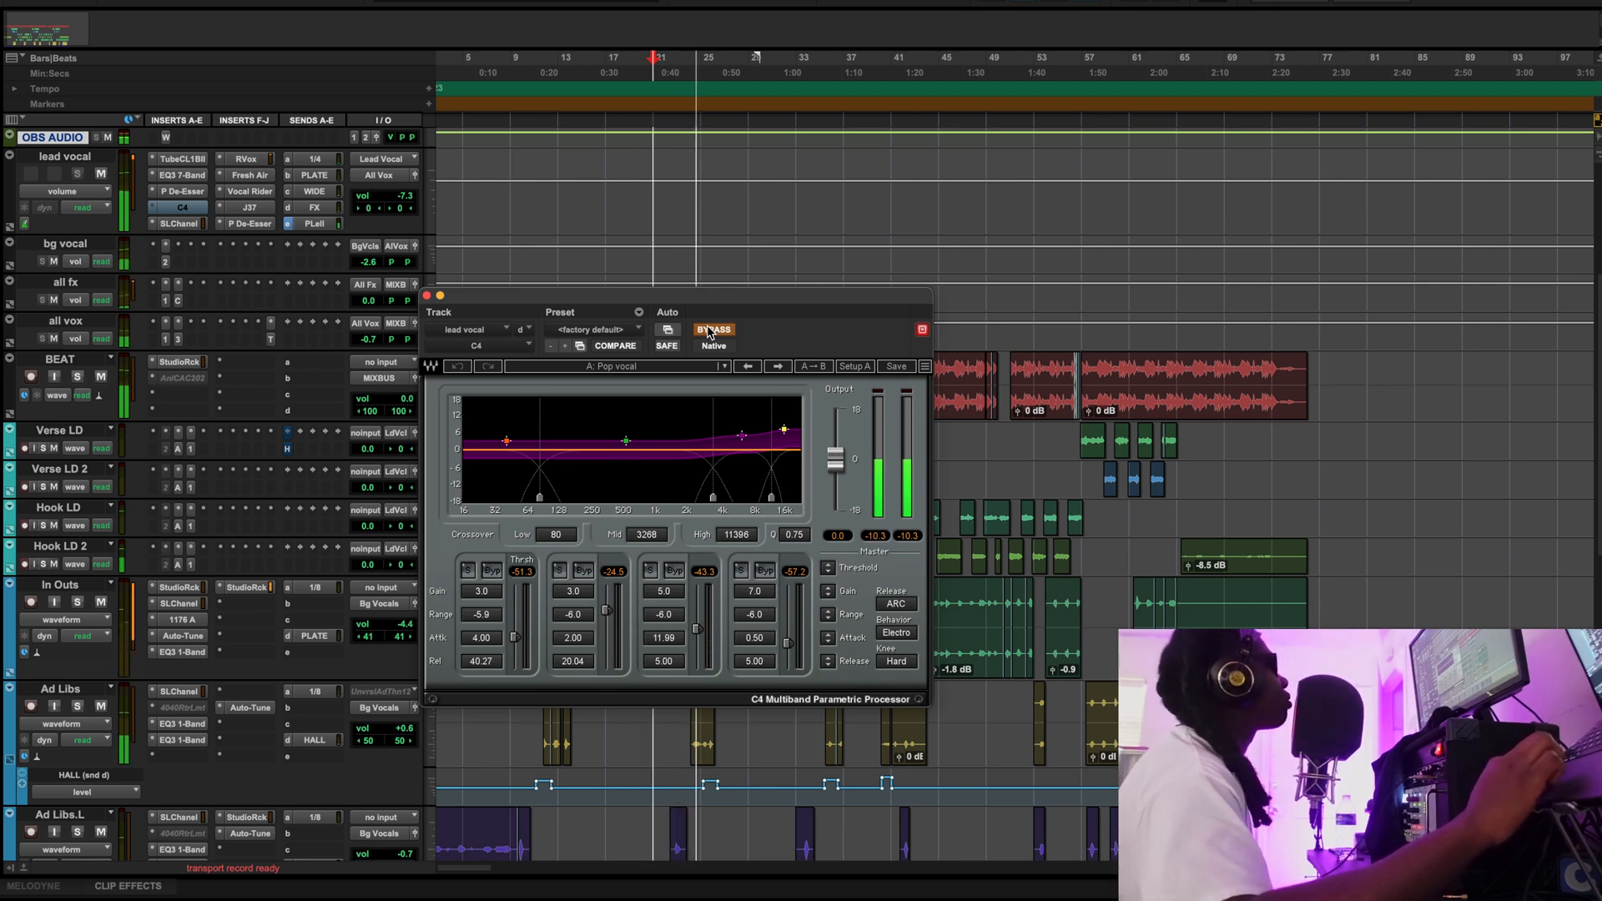
{"action": "left_click", "coordinate": [712, 330]}
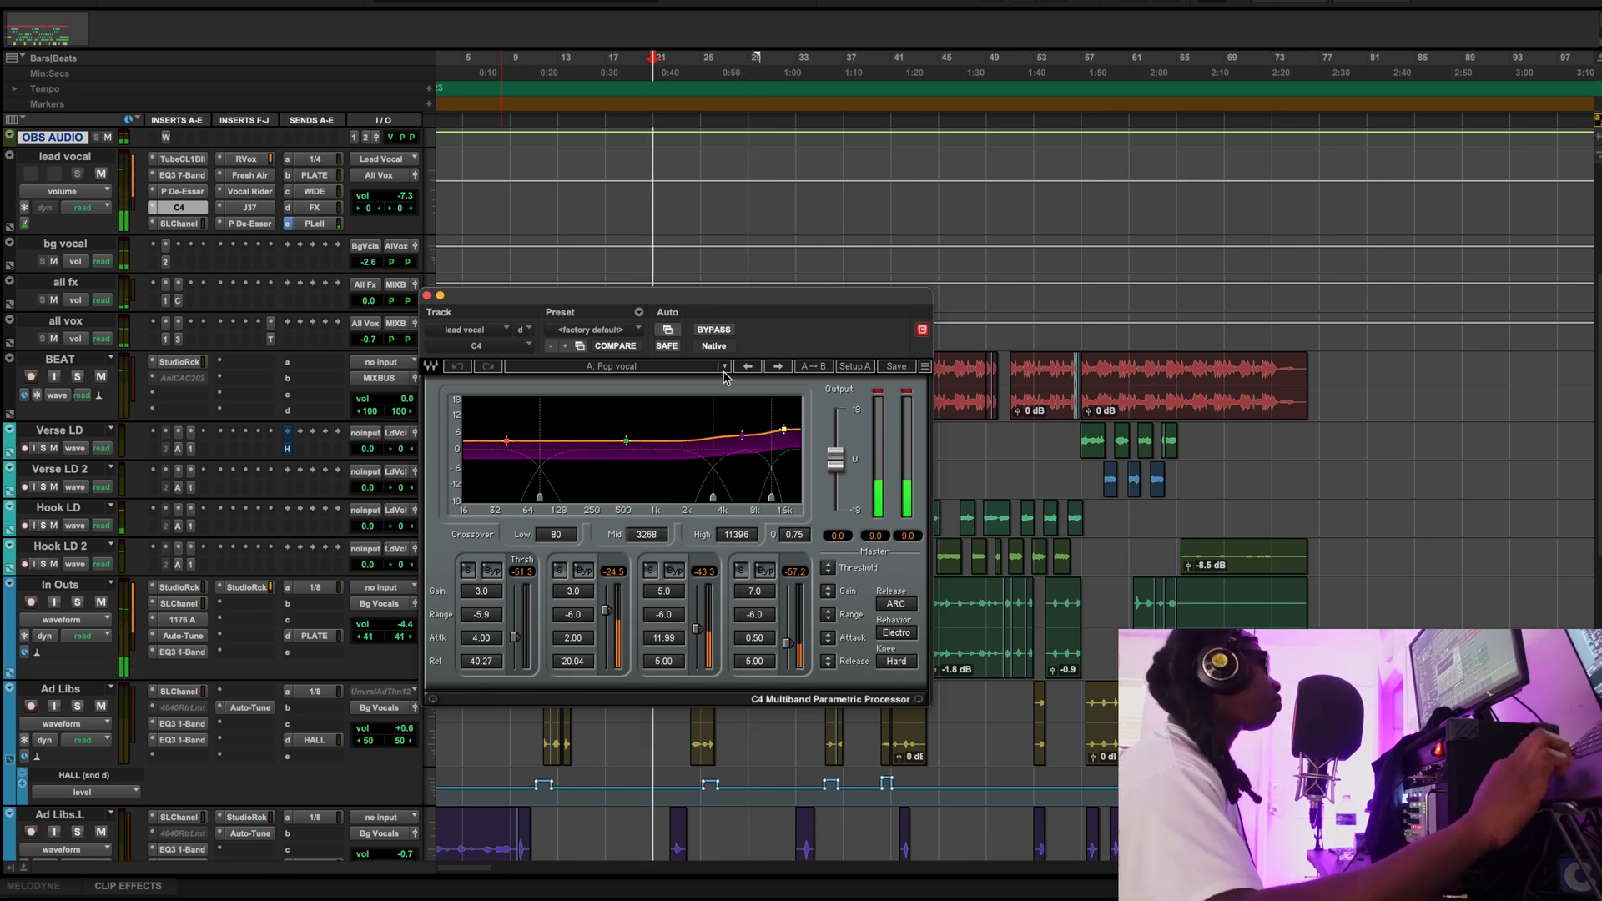
{"action": "key", "text": "space"}
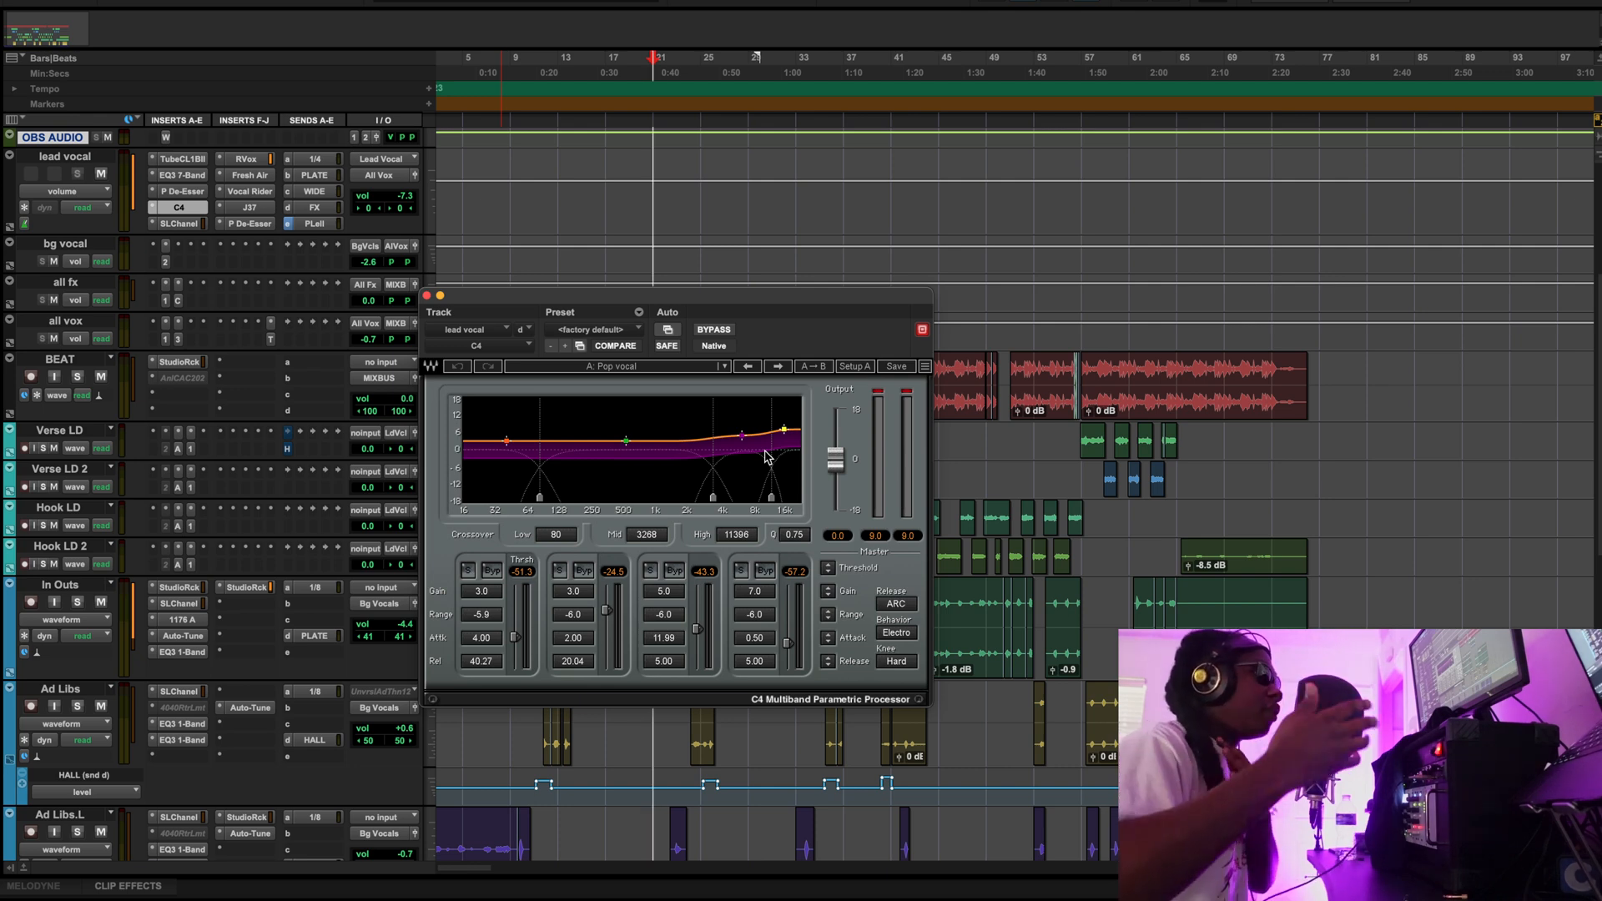
Open the SSLChannel on the lead vocal bus and move its window so the whole channel strip can be reviewed
{"action": "left_click", "coordinate": [179, 224]}
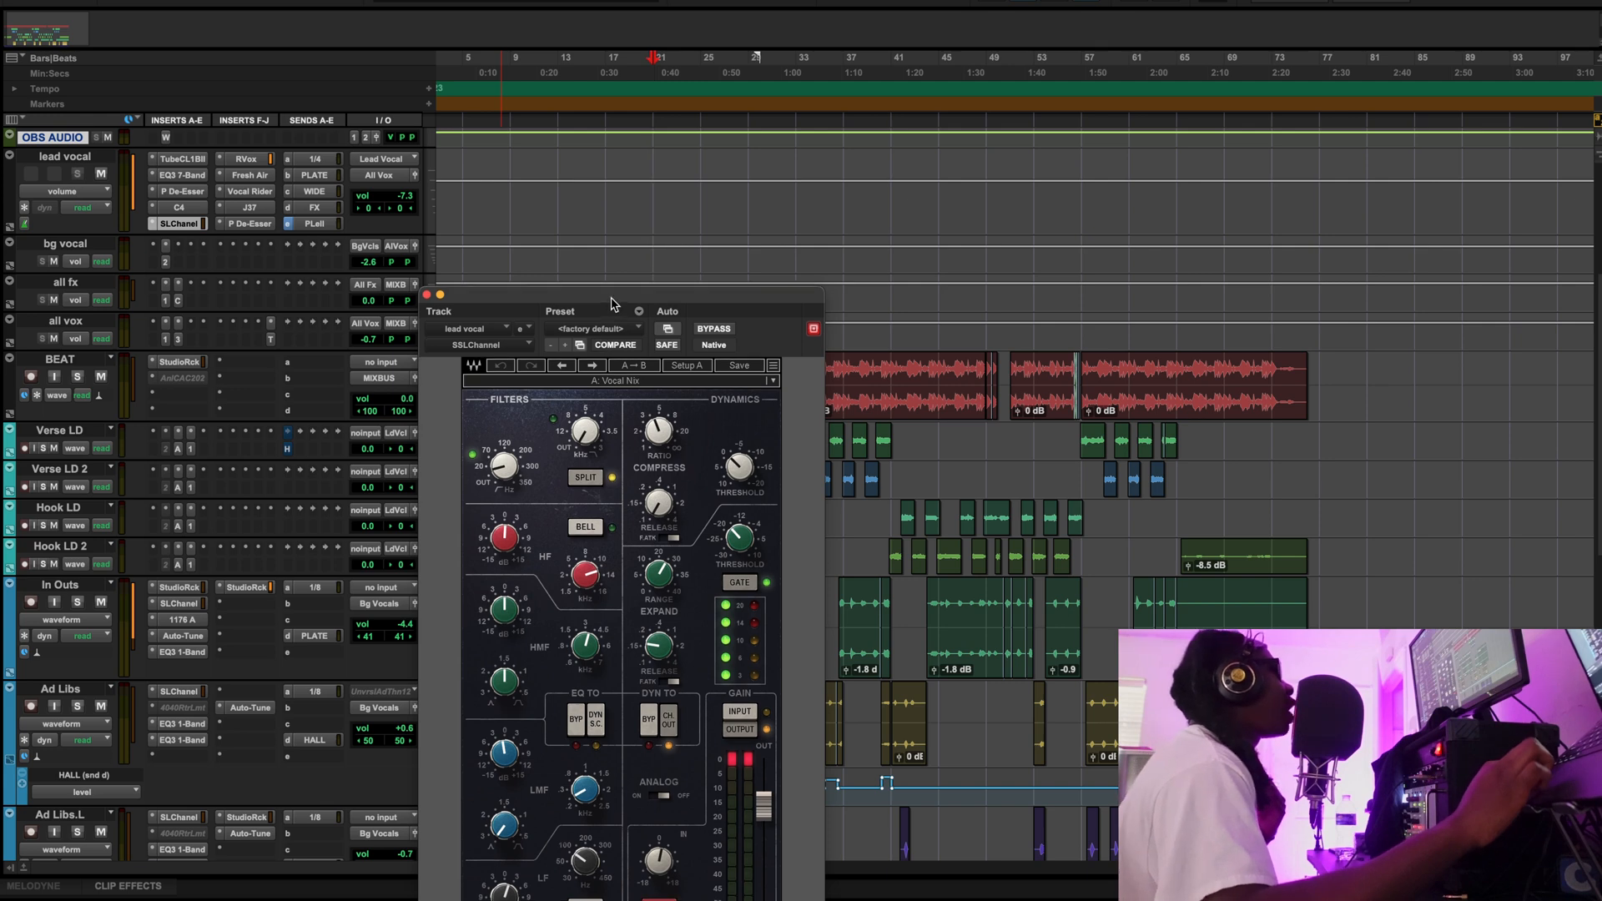
{"action": "left_click_drag", "start_coordinate": [601, 338], "coordinate": [591, 120]}
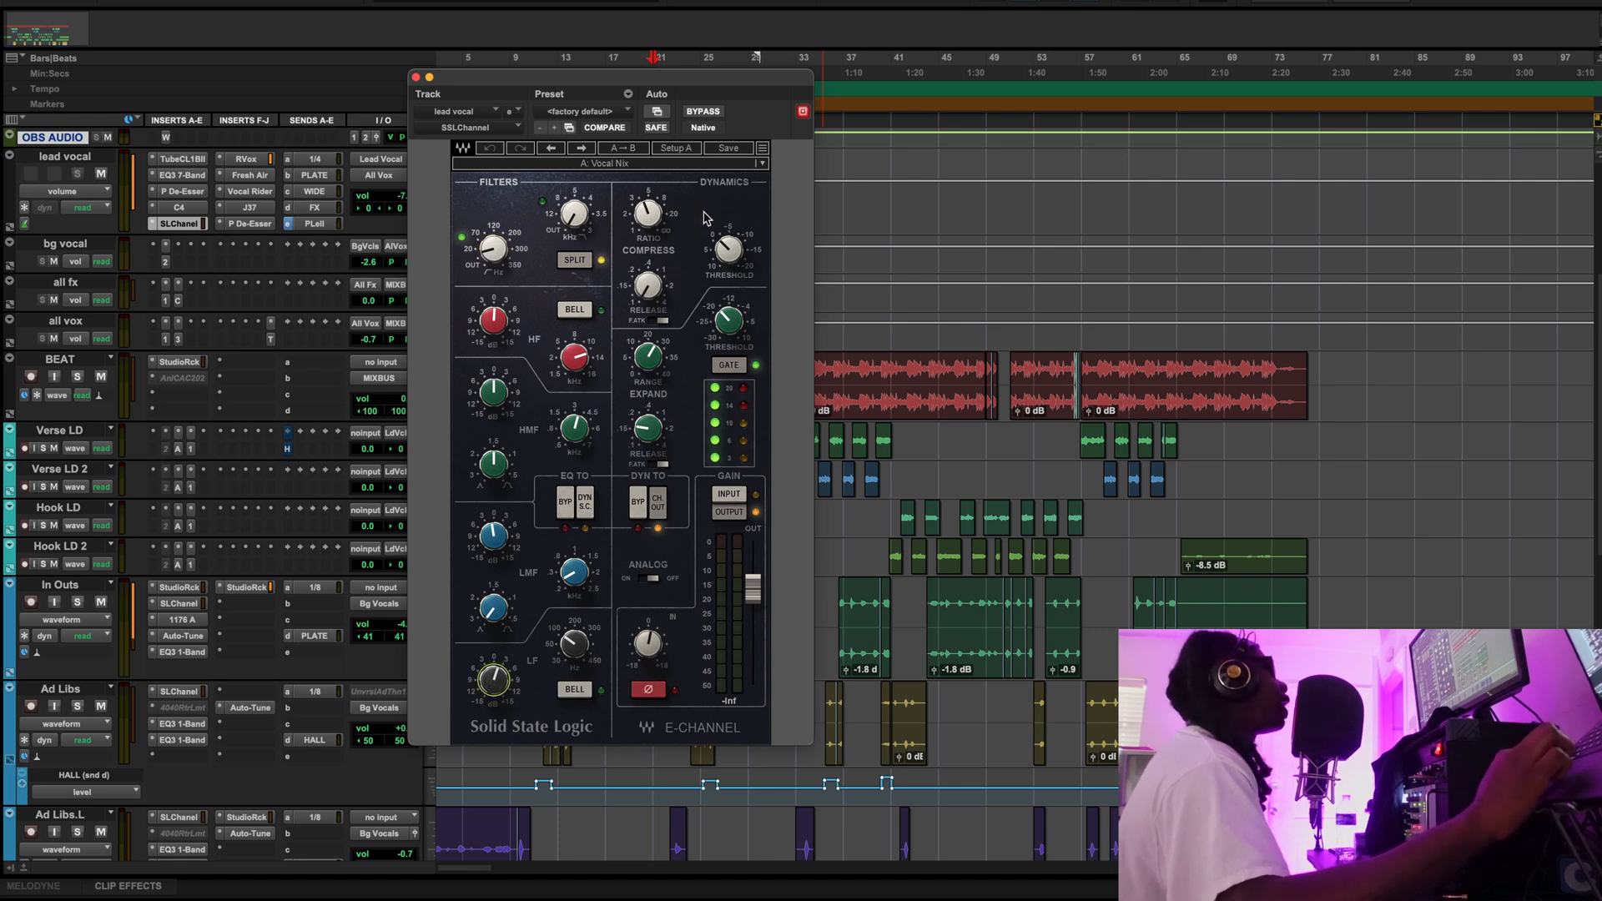
{"action": "left_click_drag", "start_coordinate": [738, 79], "coordinate": [564, 84]}
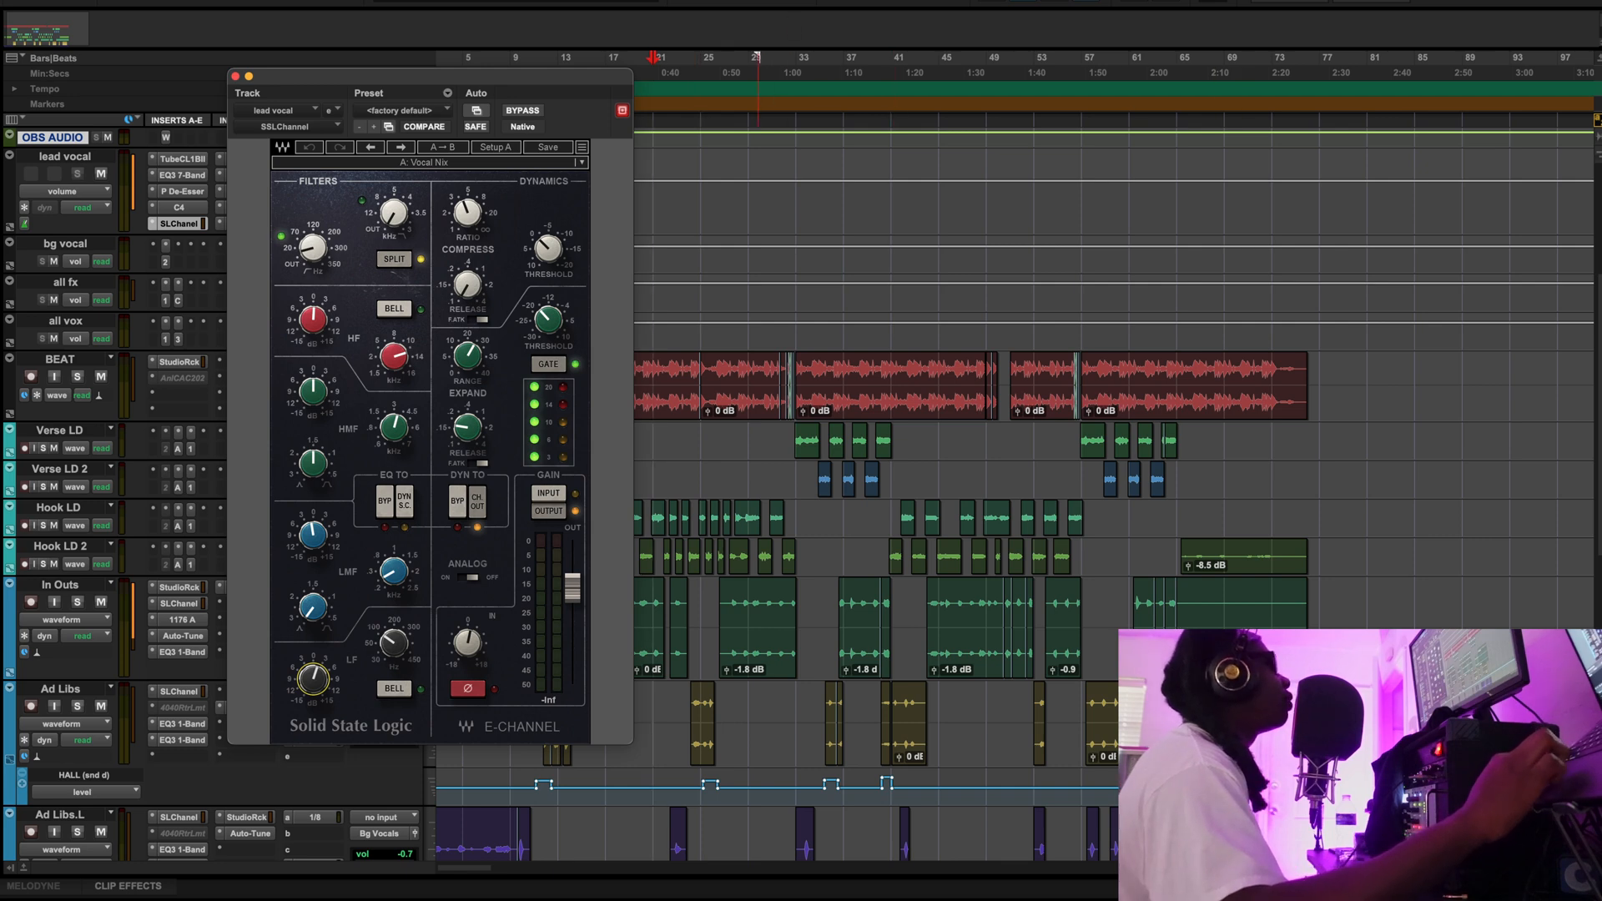
Play from around bar 21 and compare the lead vocal with the whole SSLChannel bypassed and active
{"action": "key", "text": "space"}
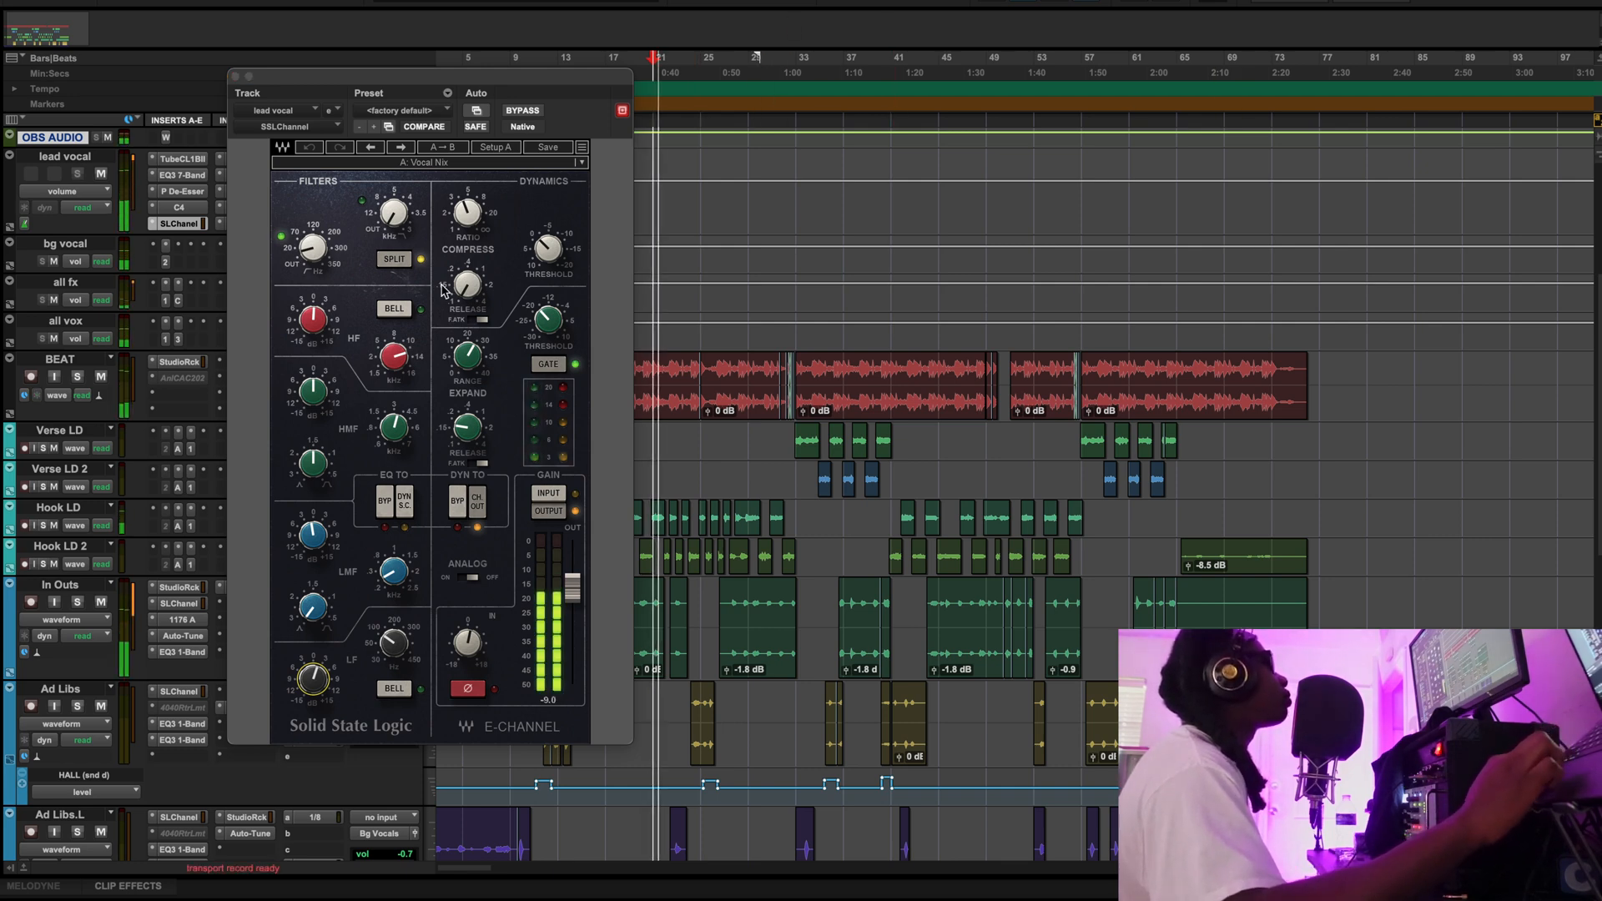
{"action": "left_click", "coordinate": [520, 111]}
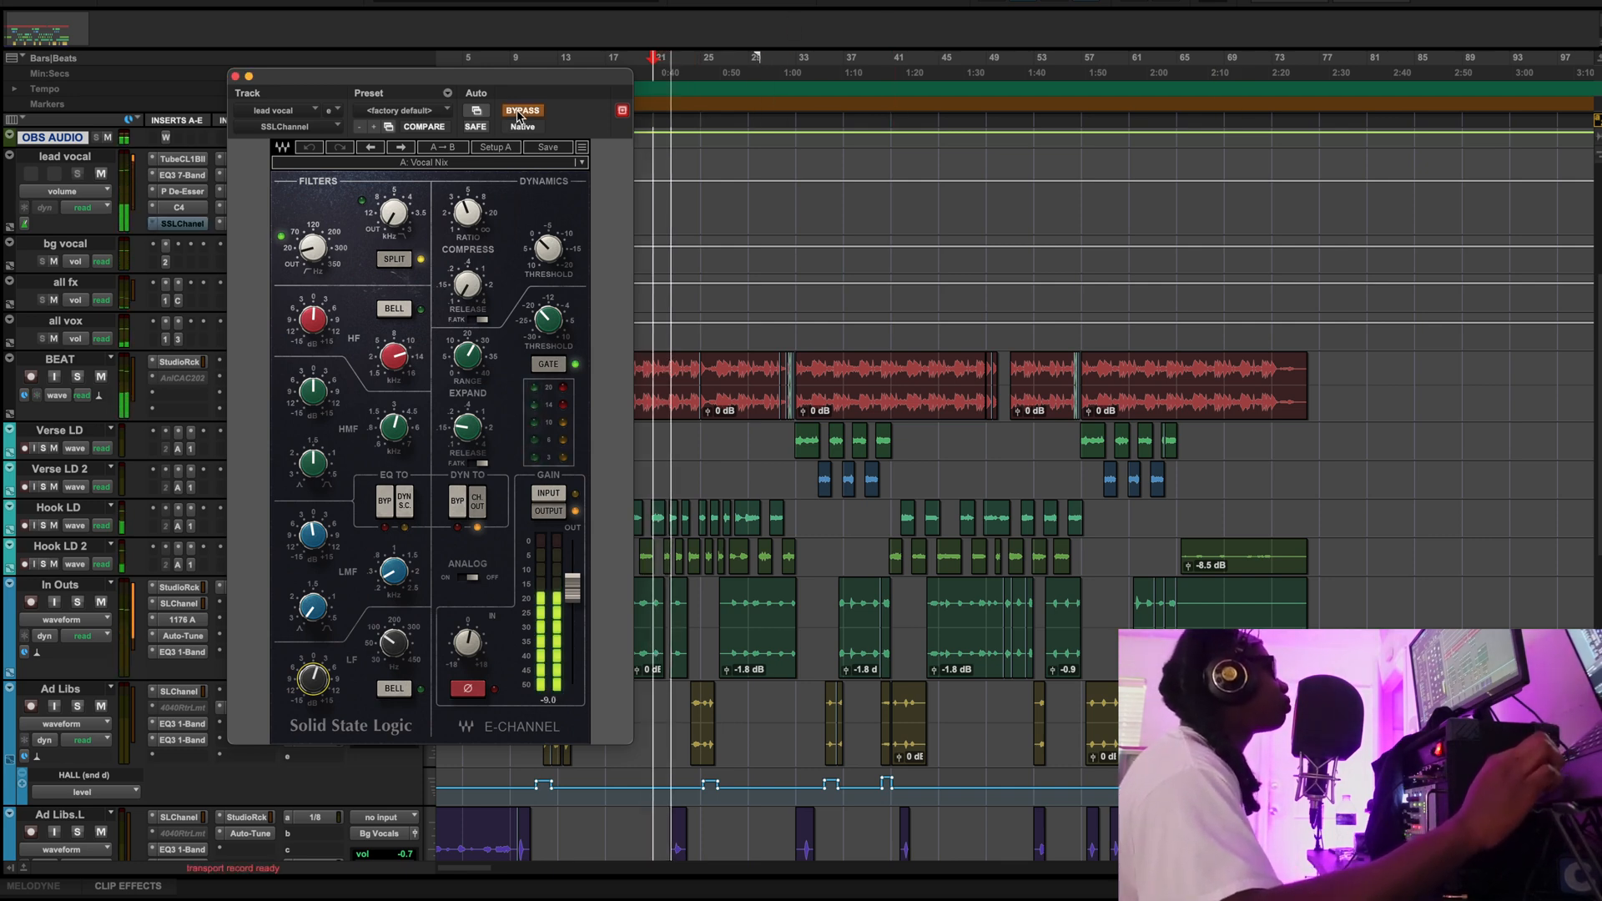
{"action": "left_click", "coordinate": [519, 113]}
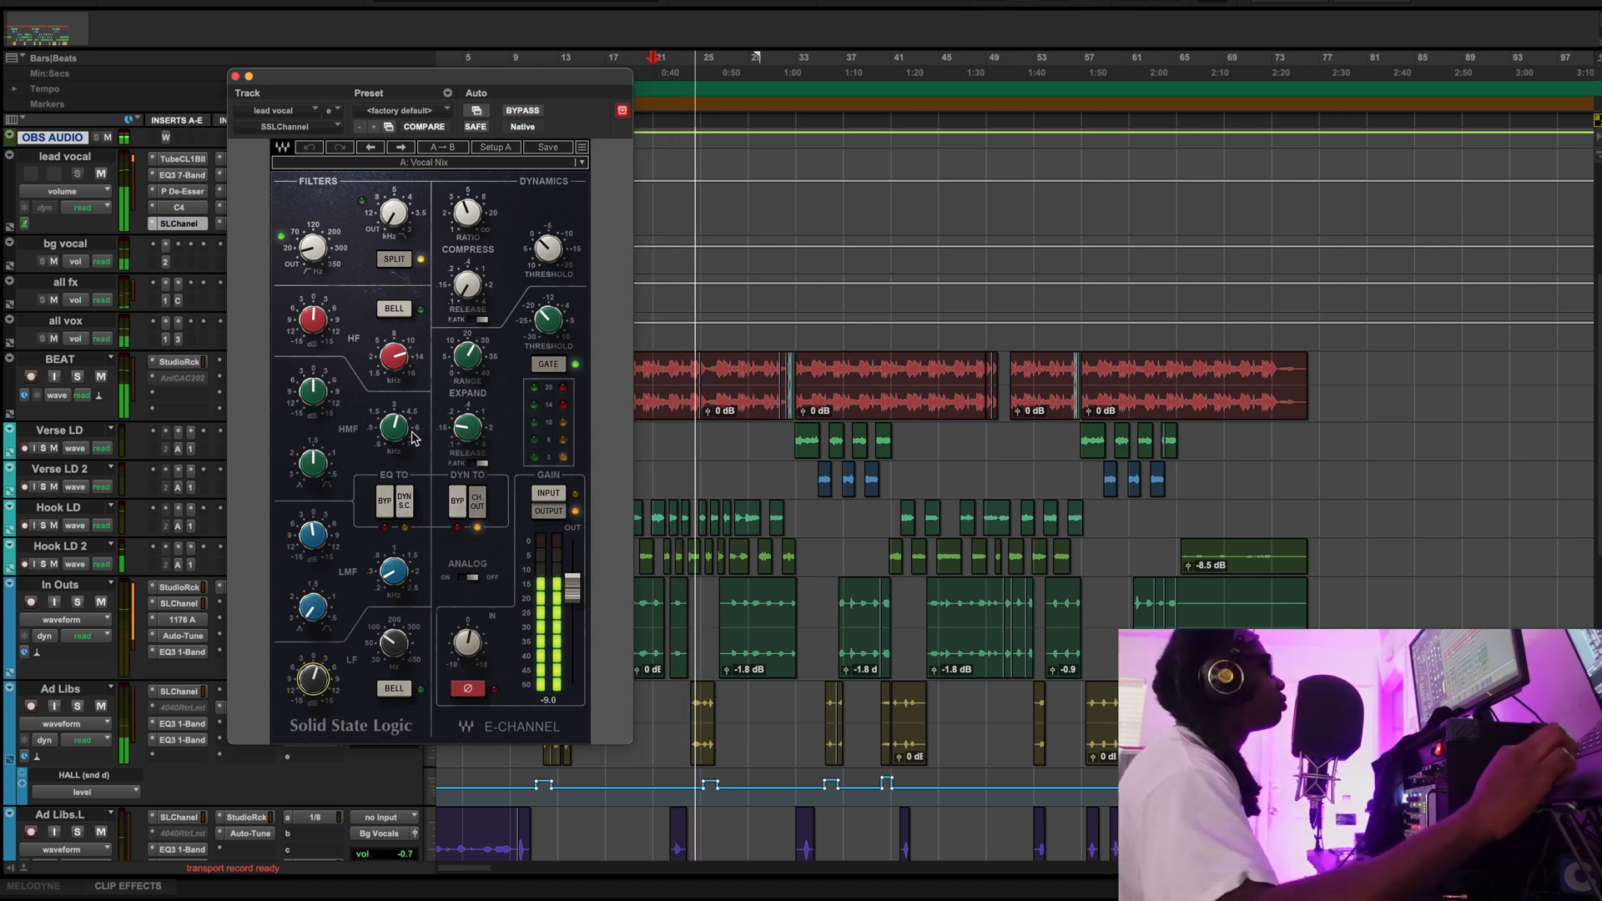
Compare the SSLChannel's dynamics and EQ sections bypassed and active during playback, and stop the song
{"action": "left_click", "coordinate": [462, 505]}
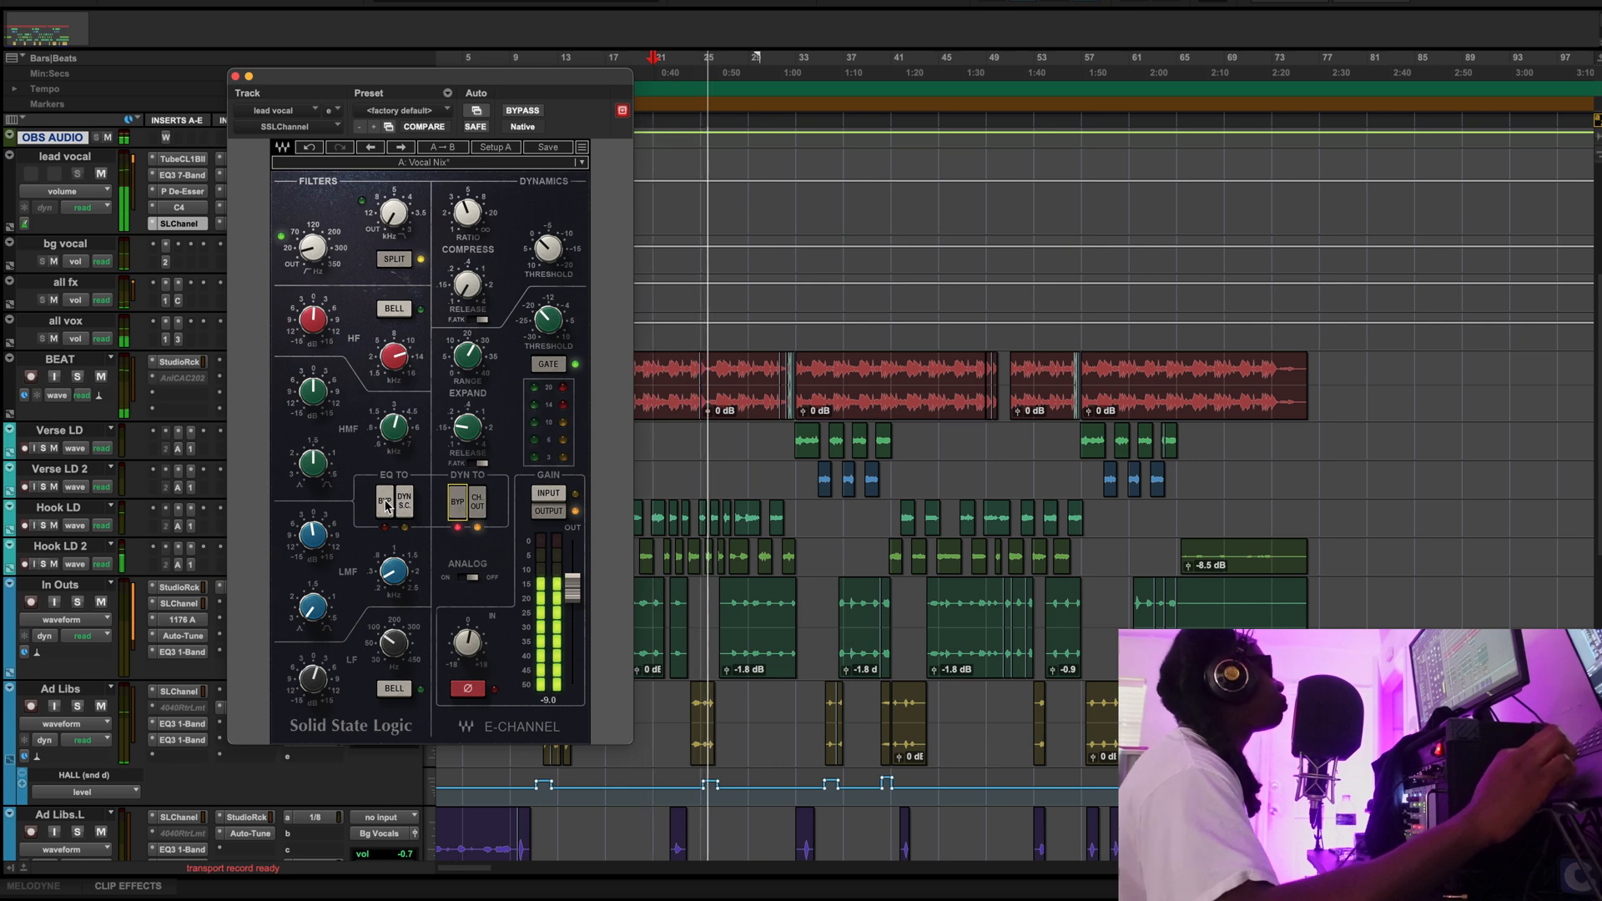
{"action": "left_click", "coordinate": [386, 504]}
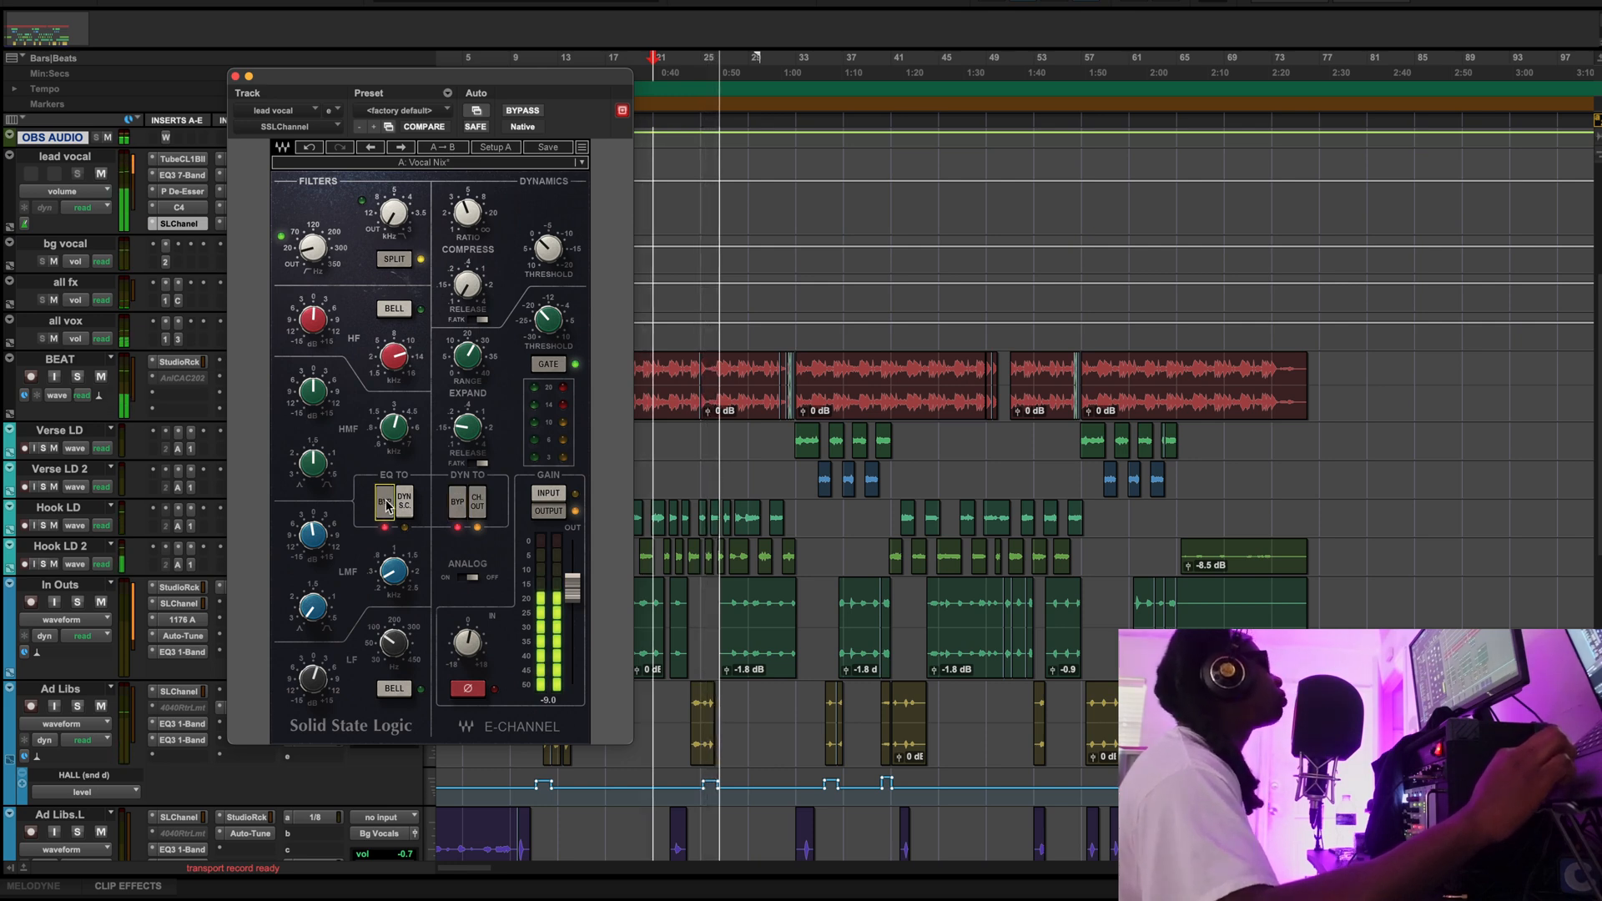
{"action": "left_click", "coordinate": [457, 504]}
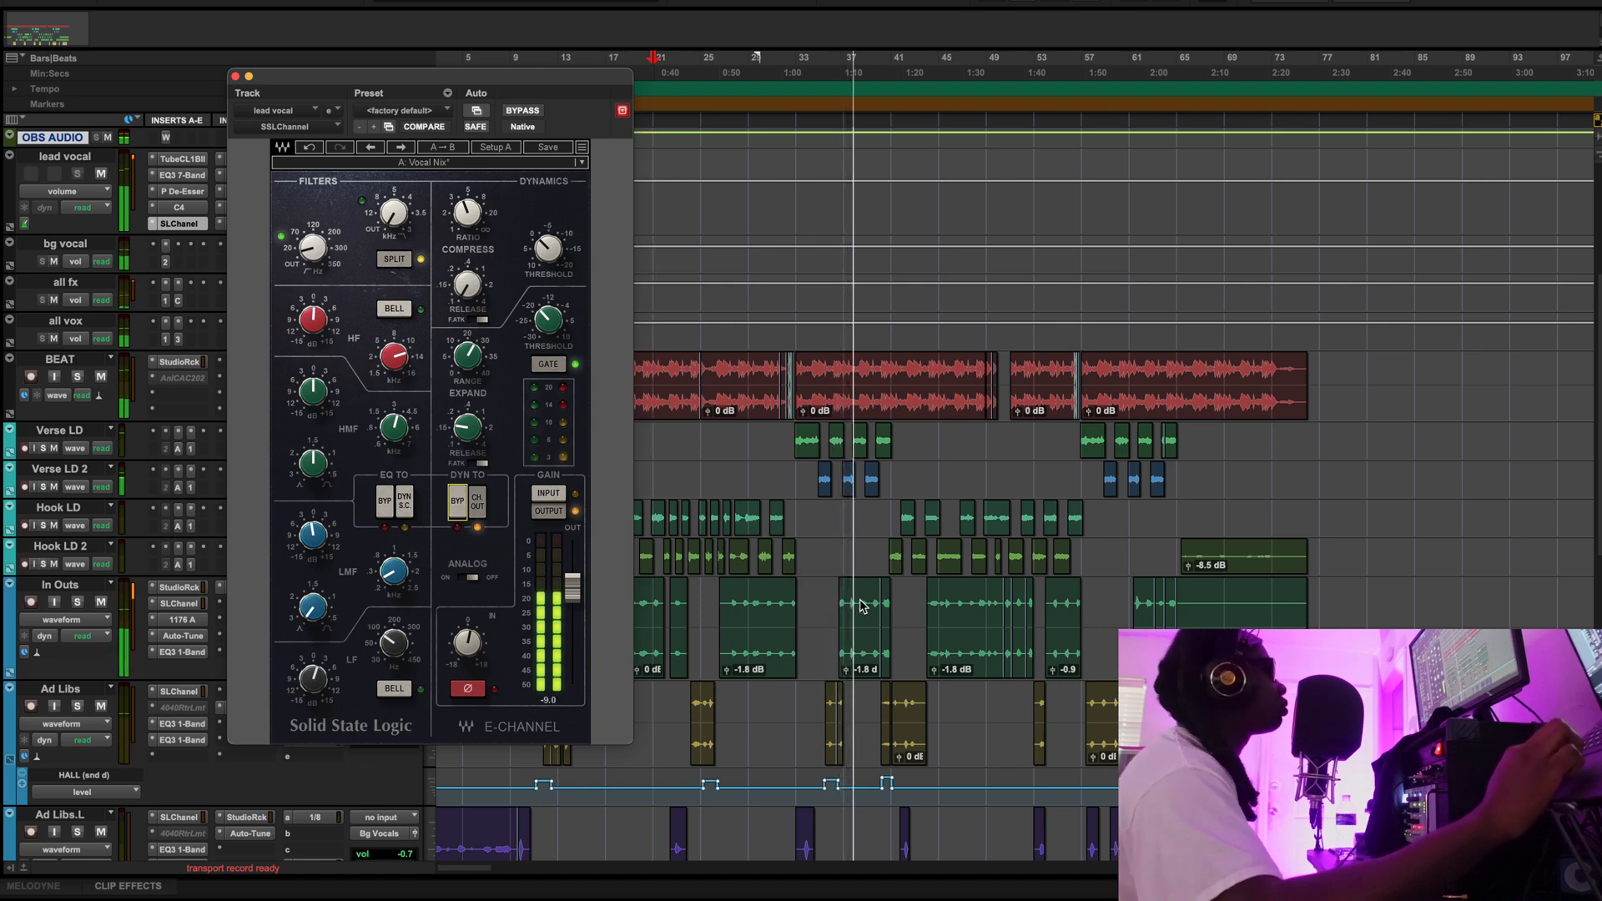
{"action": "scroll", "coordinate": [877, 599], "scroll_direction": "down", "scroll_amount": 5}
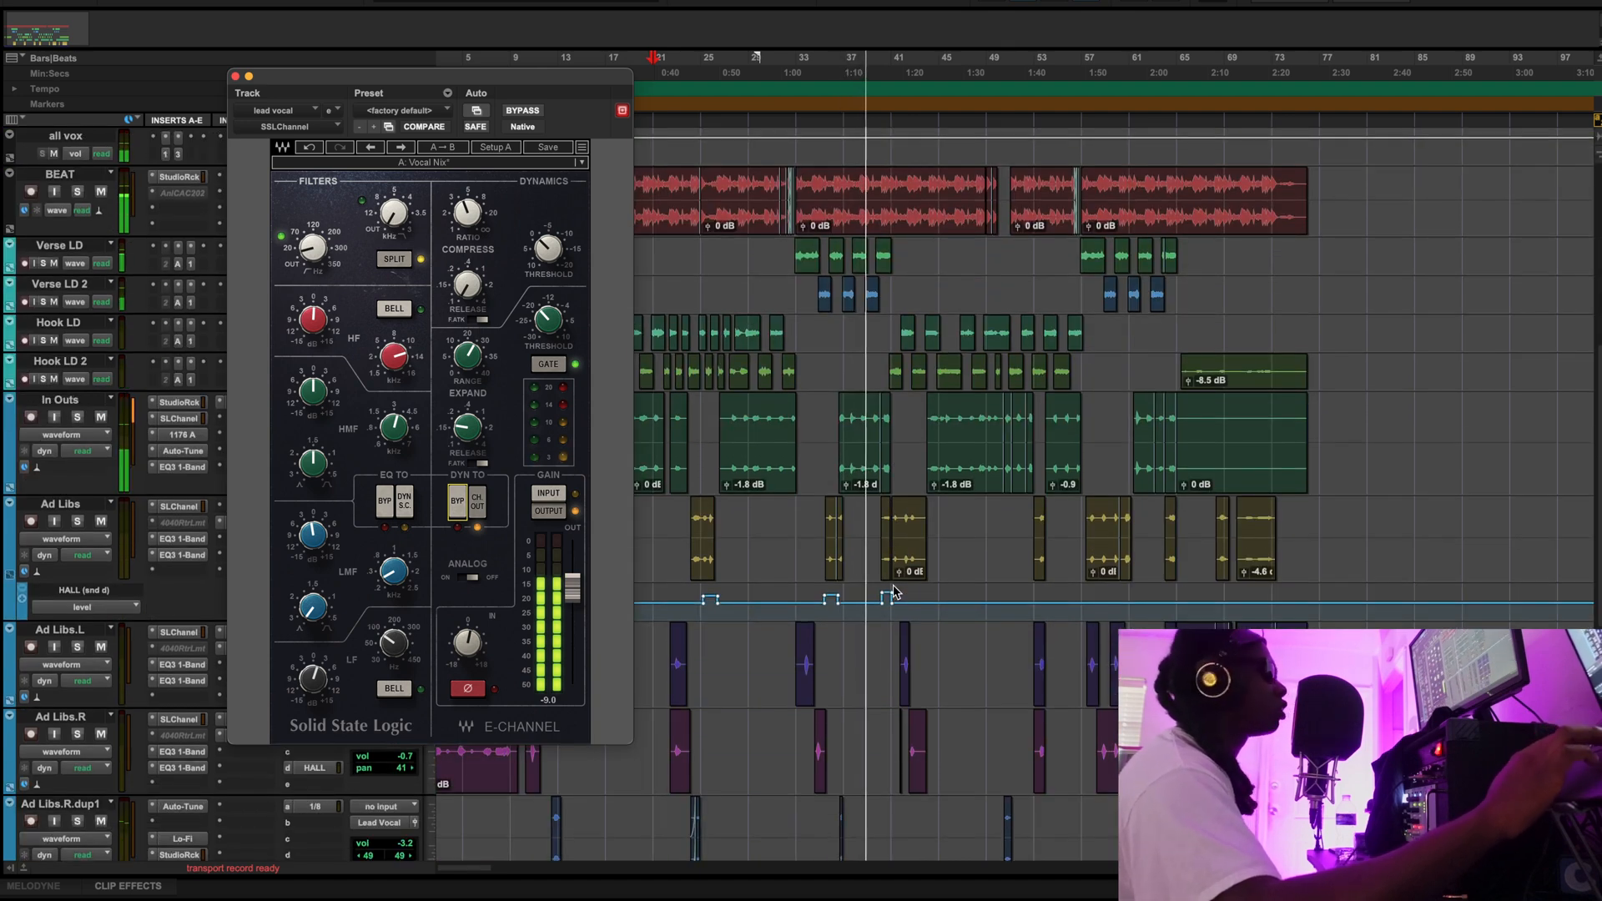
{"action": "key", "text": "space"}
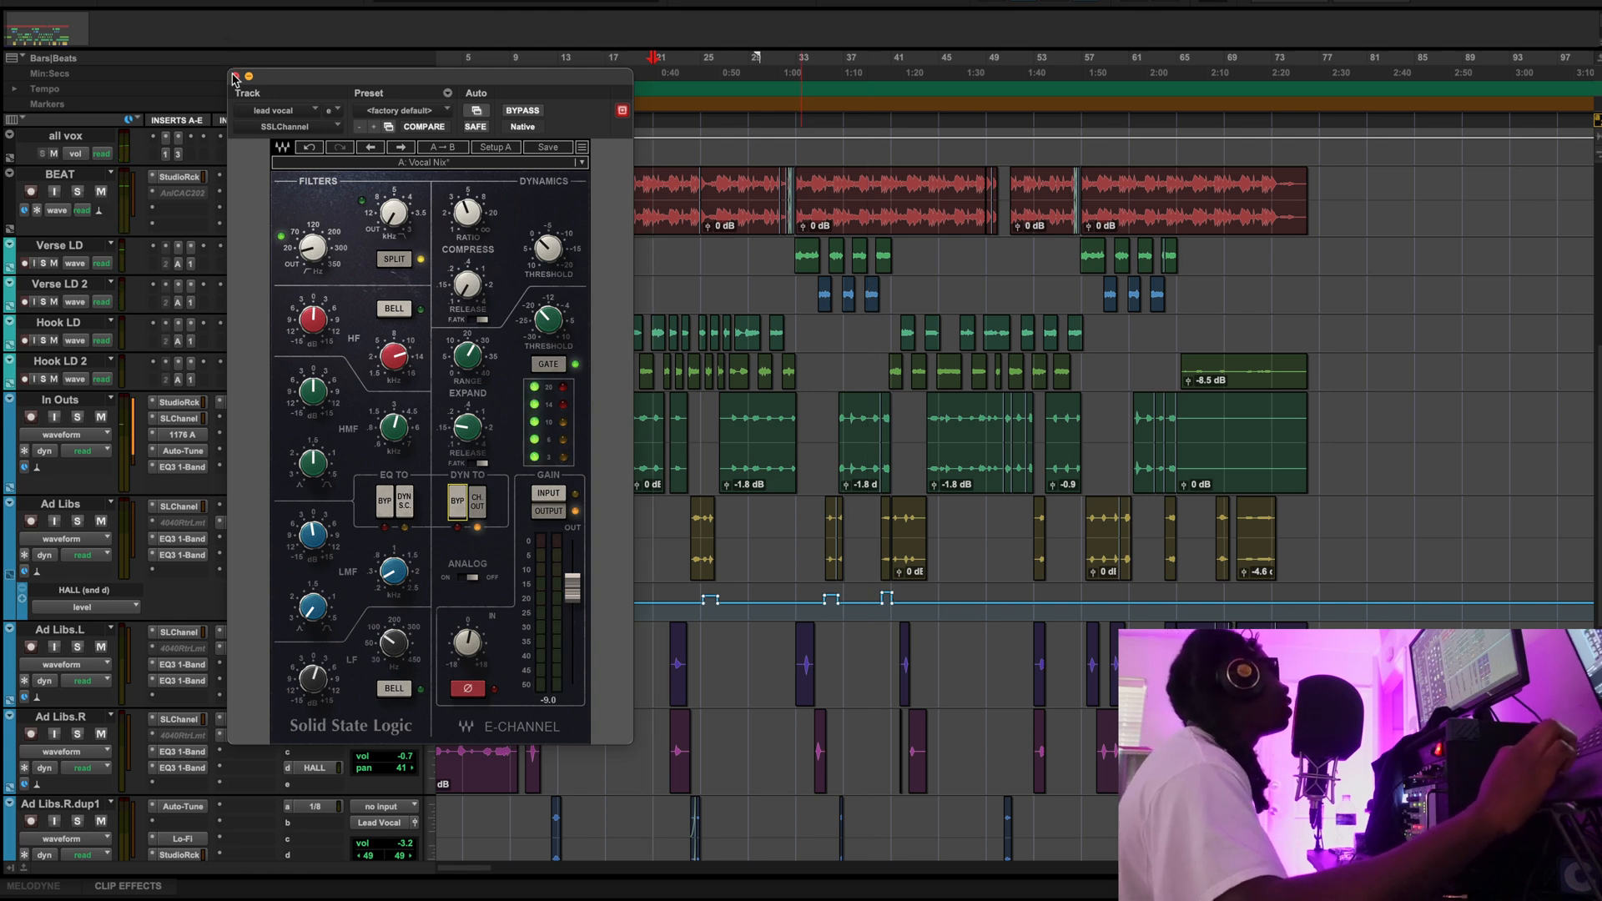
Close the SSLChannel and open the lead vocal's RVox to review its gate, compression and gain settings
{"action": "left_click", "coordinate": [235, 76]}
{"action": "scroll", "coordinate": [242, 138], "scroll_direction": "up", "scroll_amount": 5}
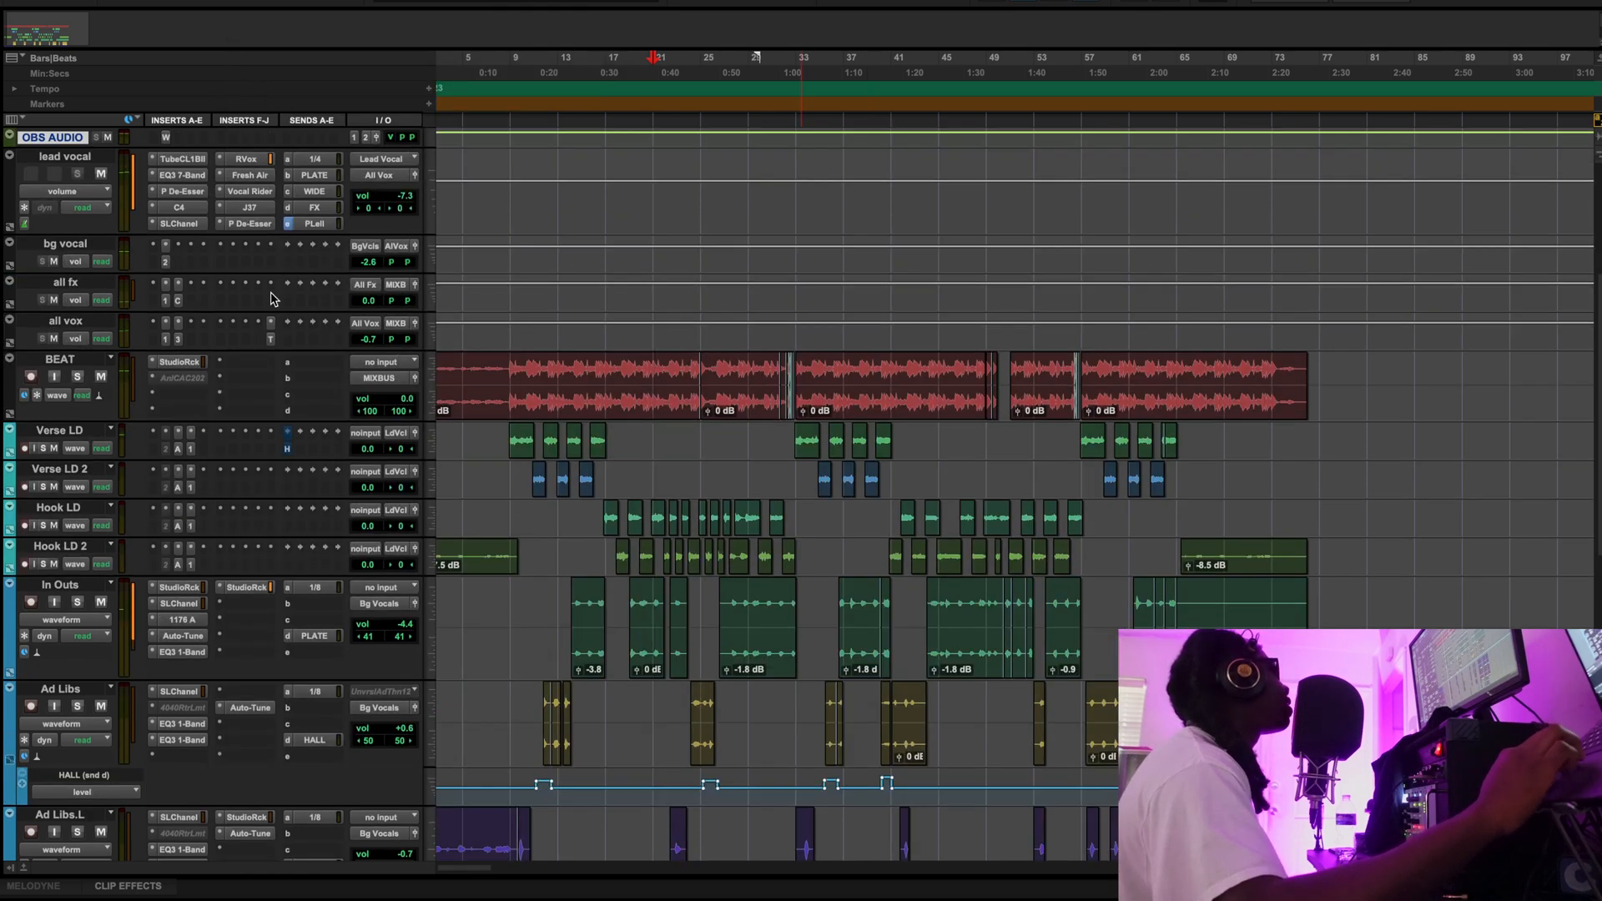
{"action": "left_click", "coordinate": [247, 158]}
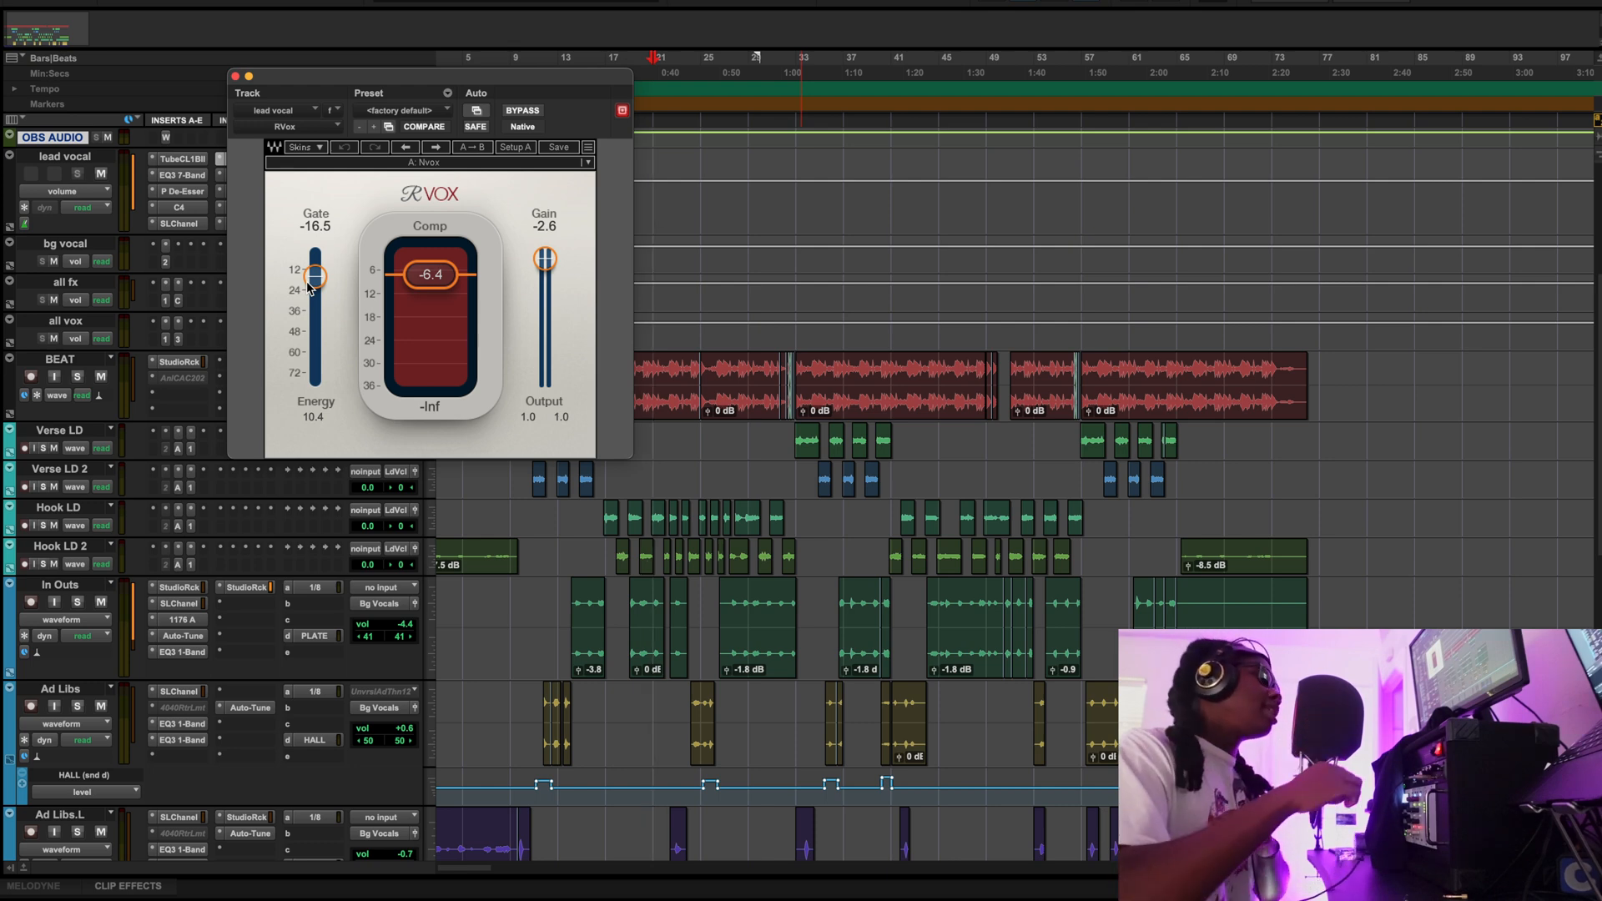
{"action": "left_click", "coordinate": [235, 76]}
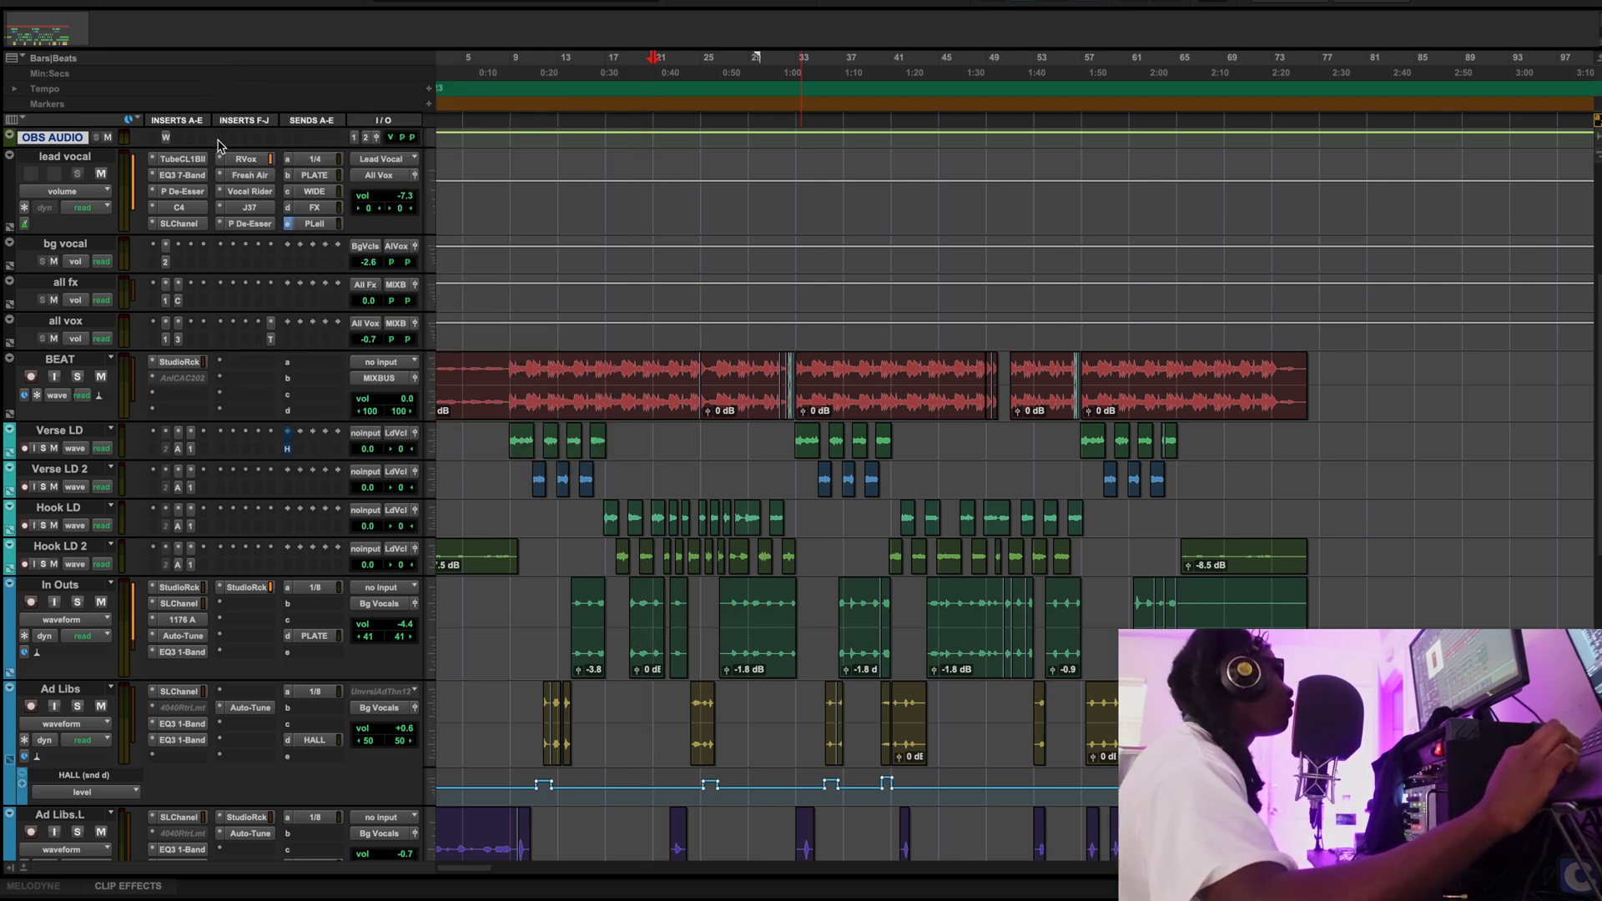
Open the NS1 noise suppressor on the Verse LD track, undo its last fader change and close the plugin
{"action": "left_click", "coordinate": [187, 224]}
{"action": "left_click", "coordinate": [187, 224]}
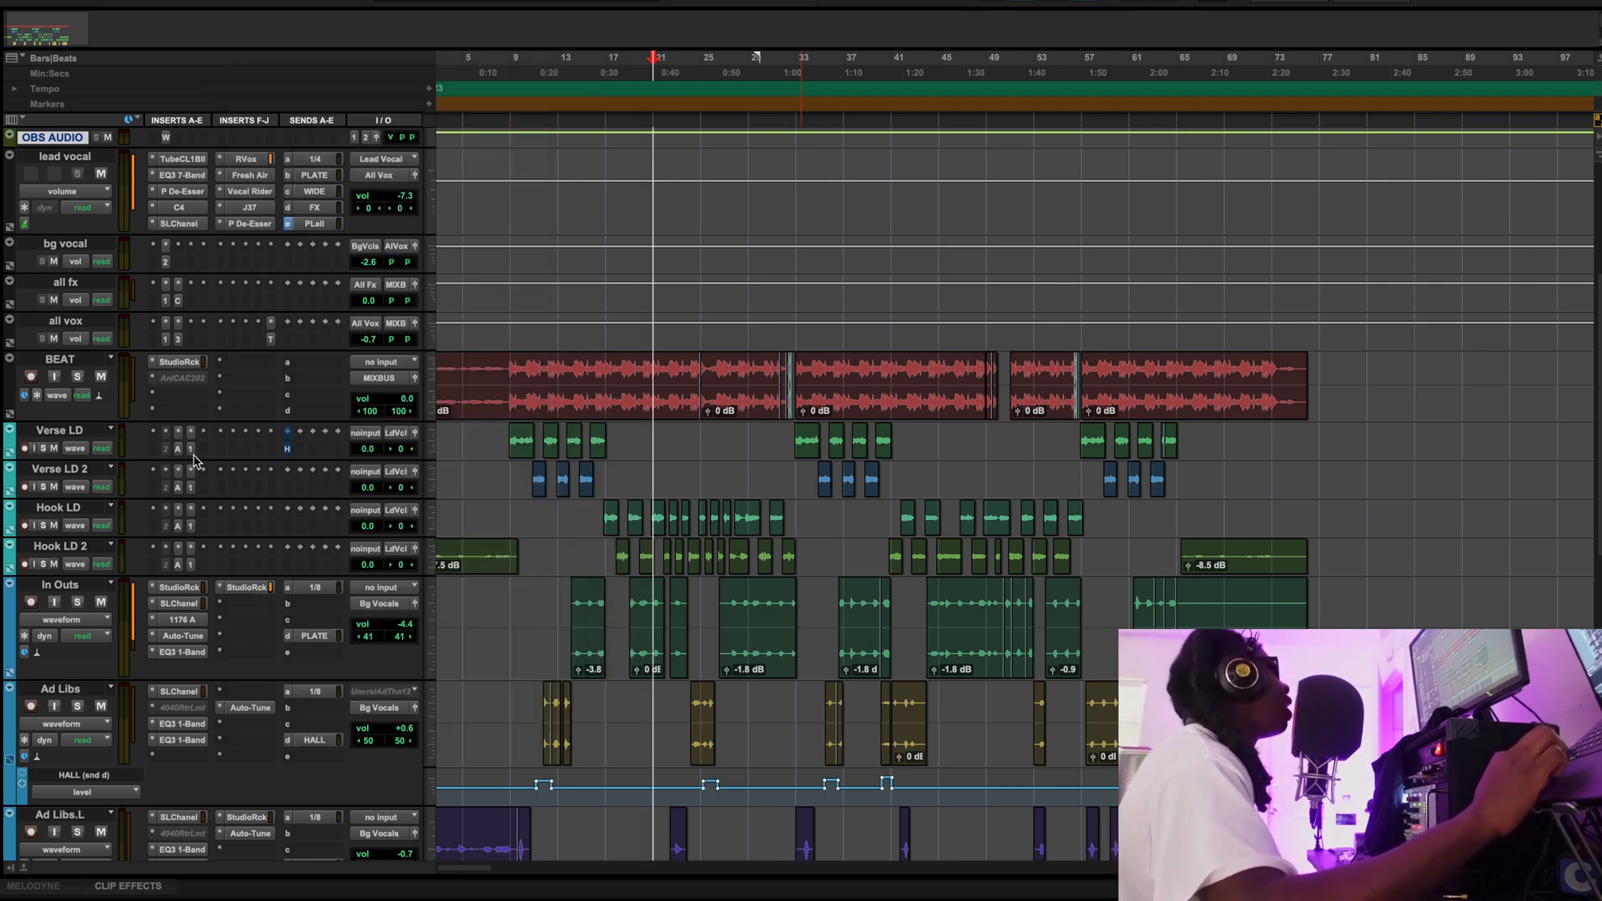
{"action": "left_click", "coordinate": [191, 433]}
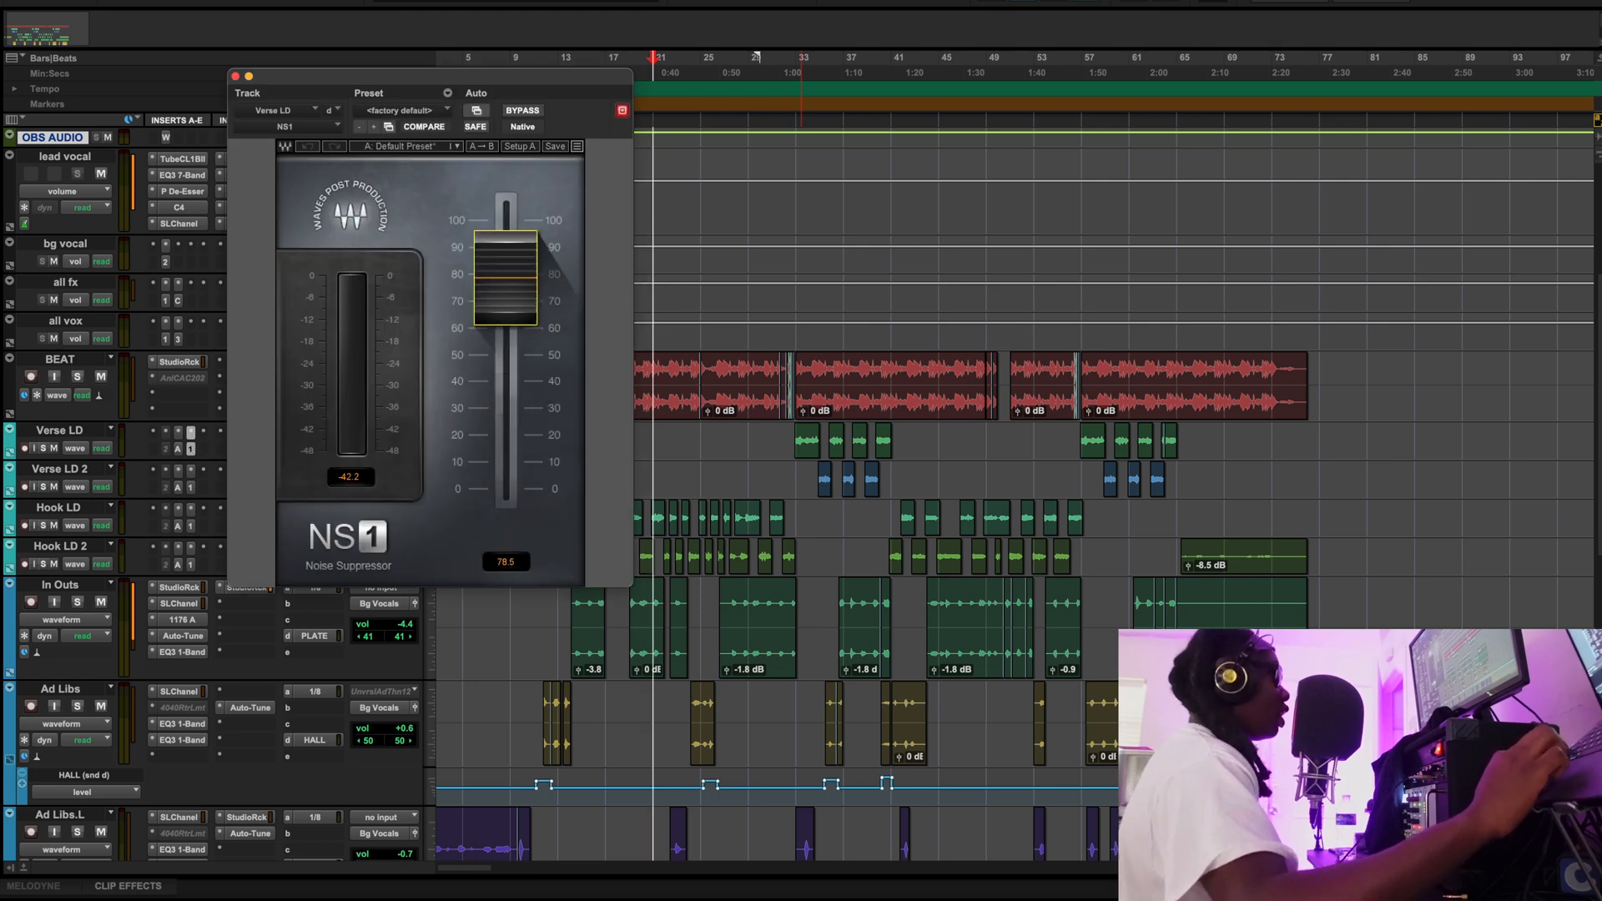
{"action": "left_click", "coordinate": [307, 146]}
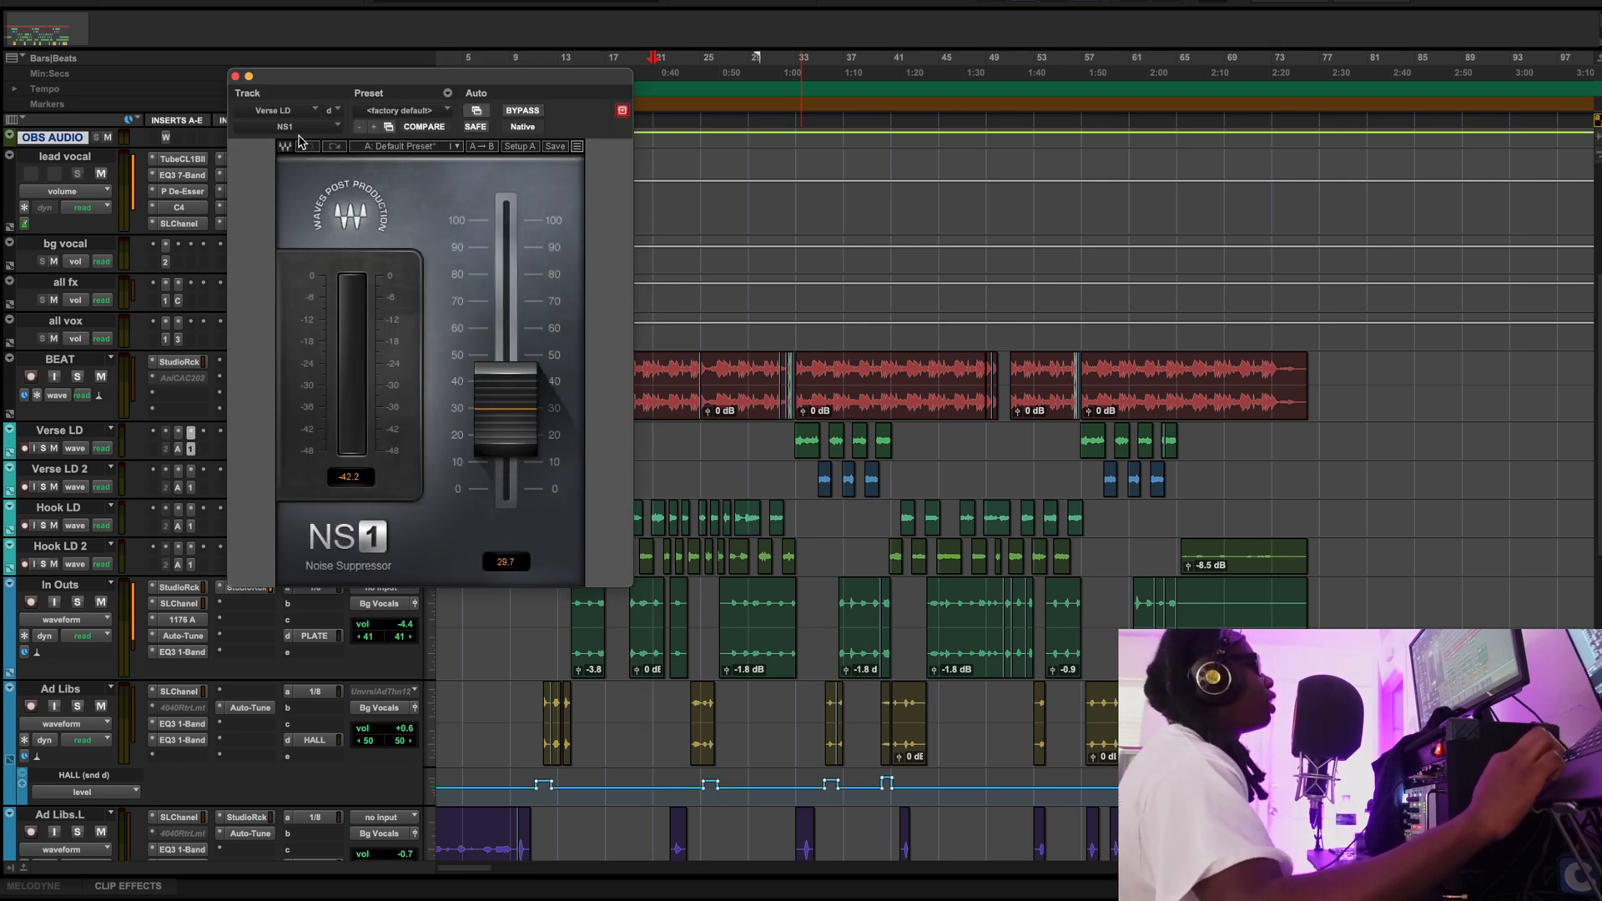
{"action": "left_click", "coordinate": [236, 76]}
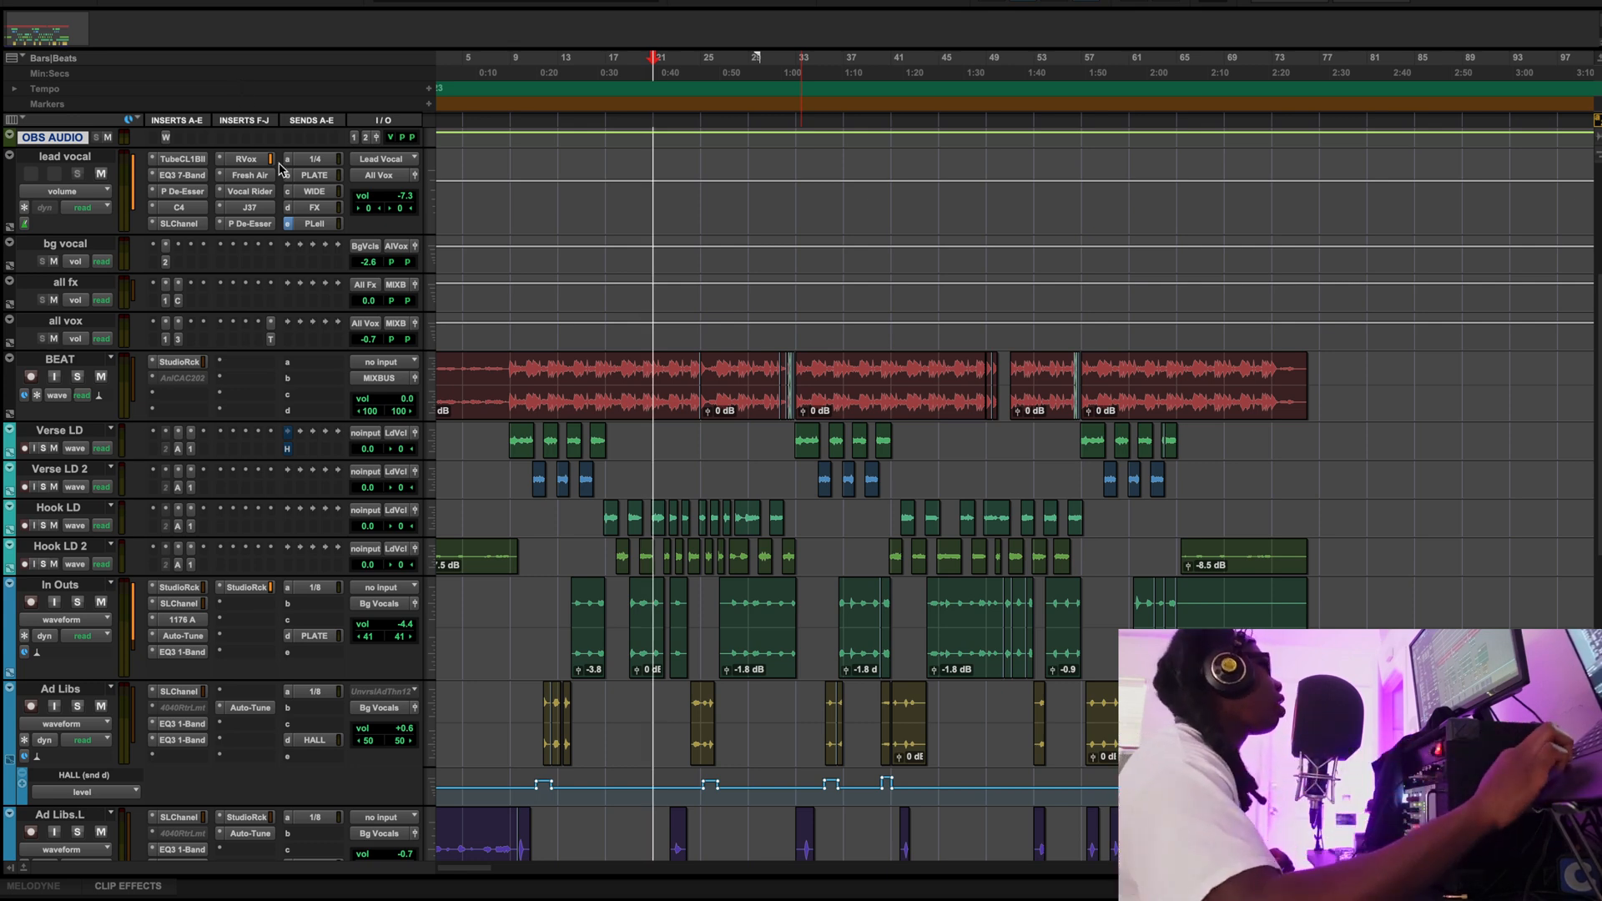
Play from around bar 21 and compare the lead vocal with RVox bypassed and active, then close it and stop playback
{"action": "left_click", "coordinate": [250, 158]}
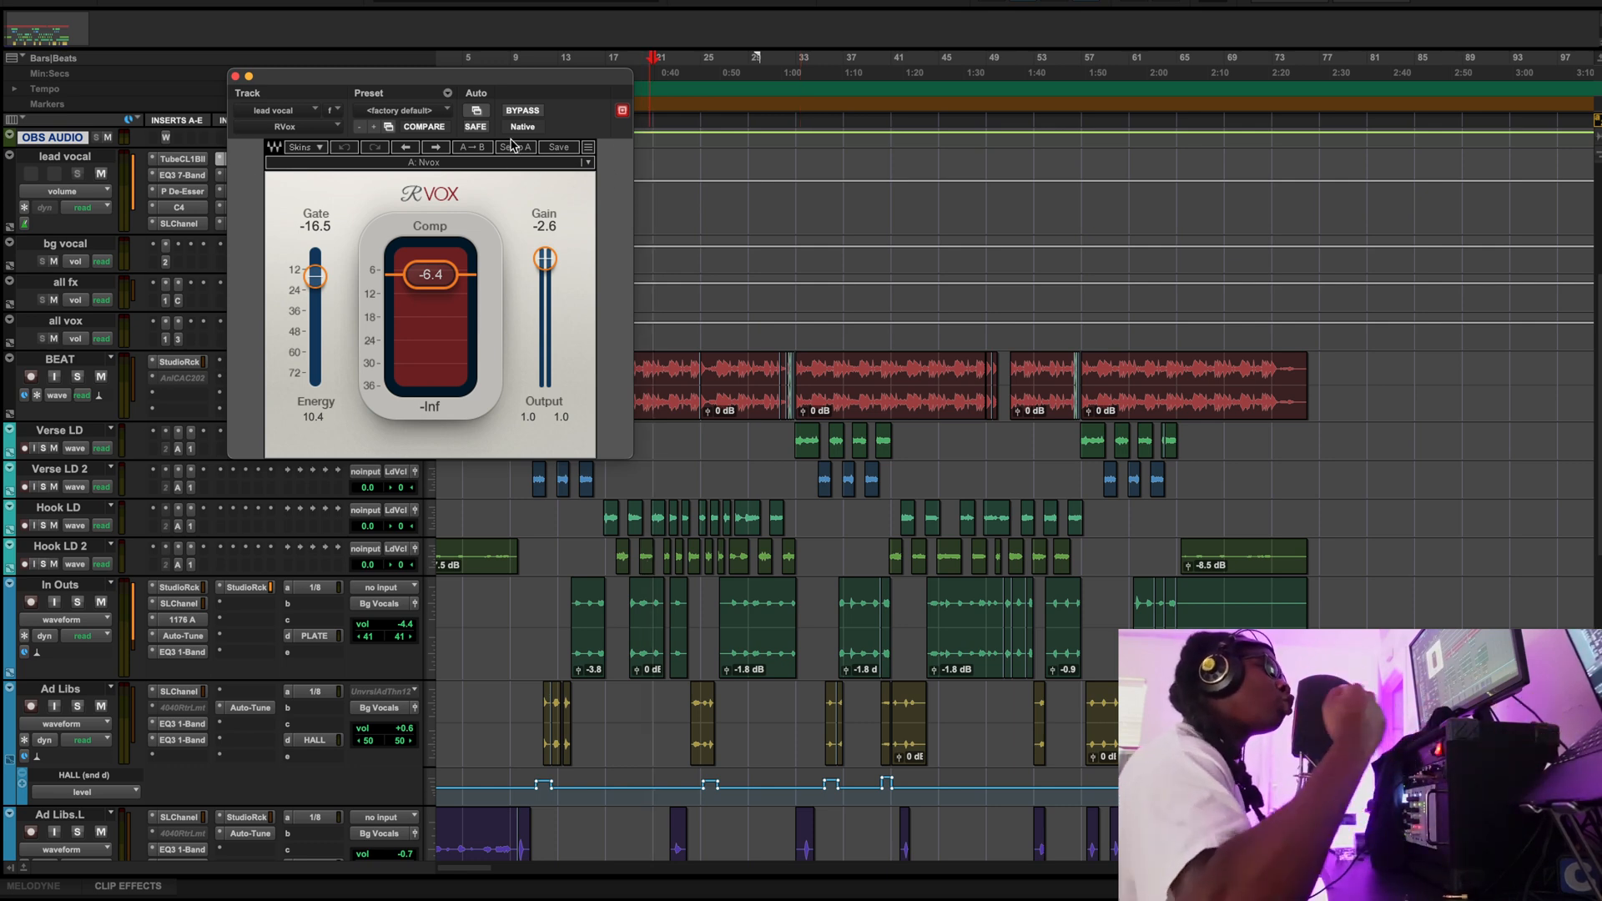
{"action": "key", "text": "space"}
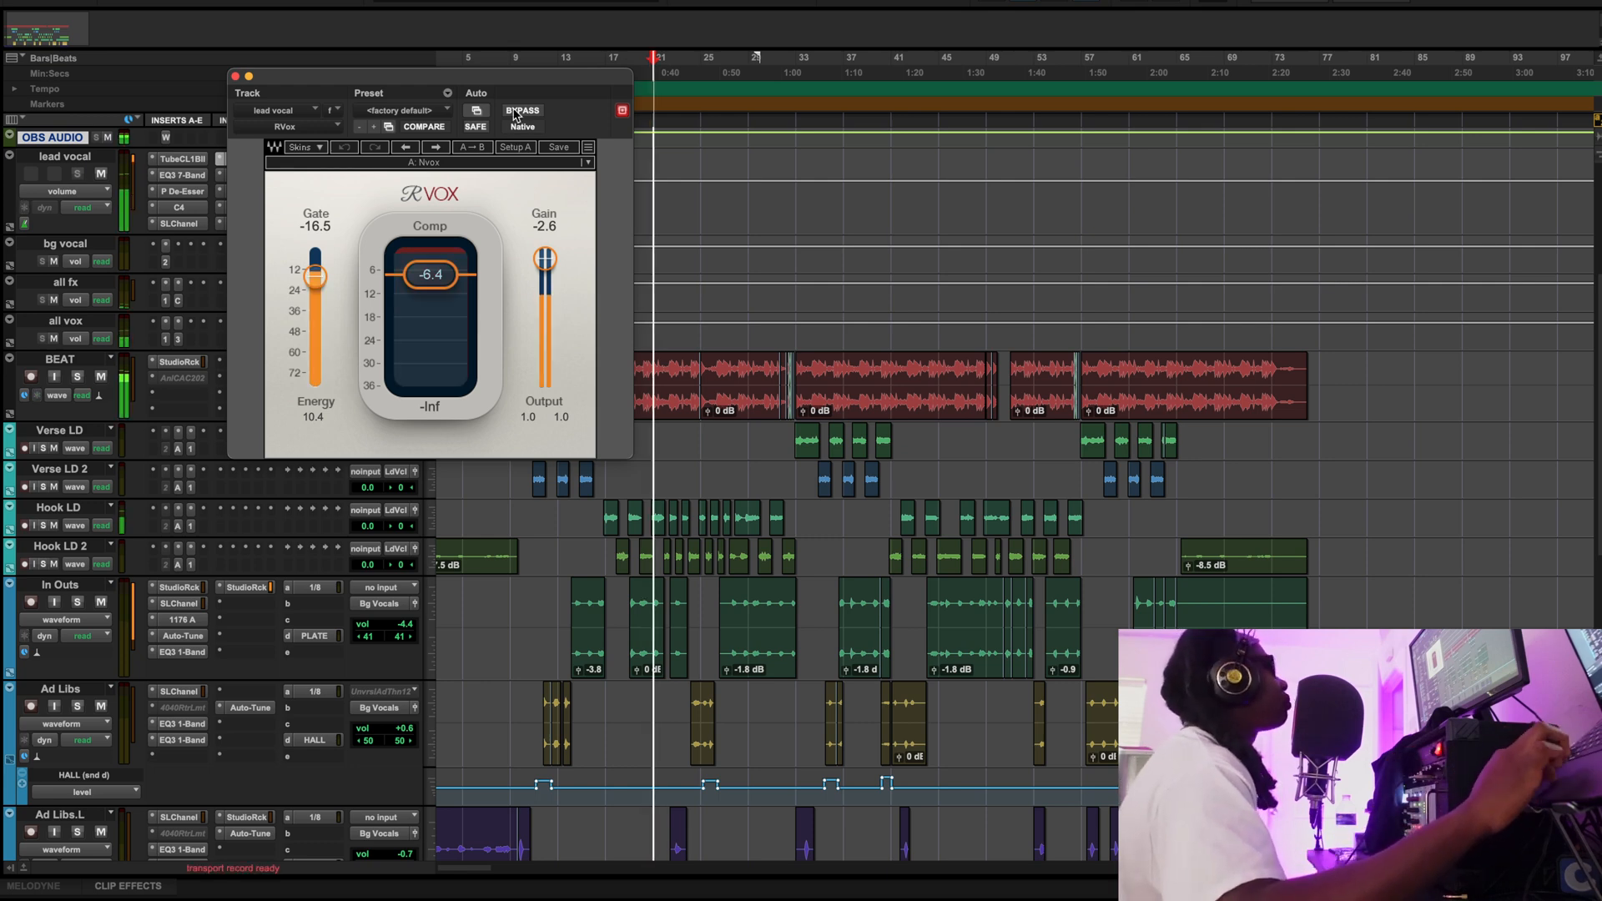
{"action": "left_click", "coordinate": [521, 111]}
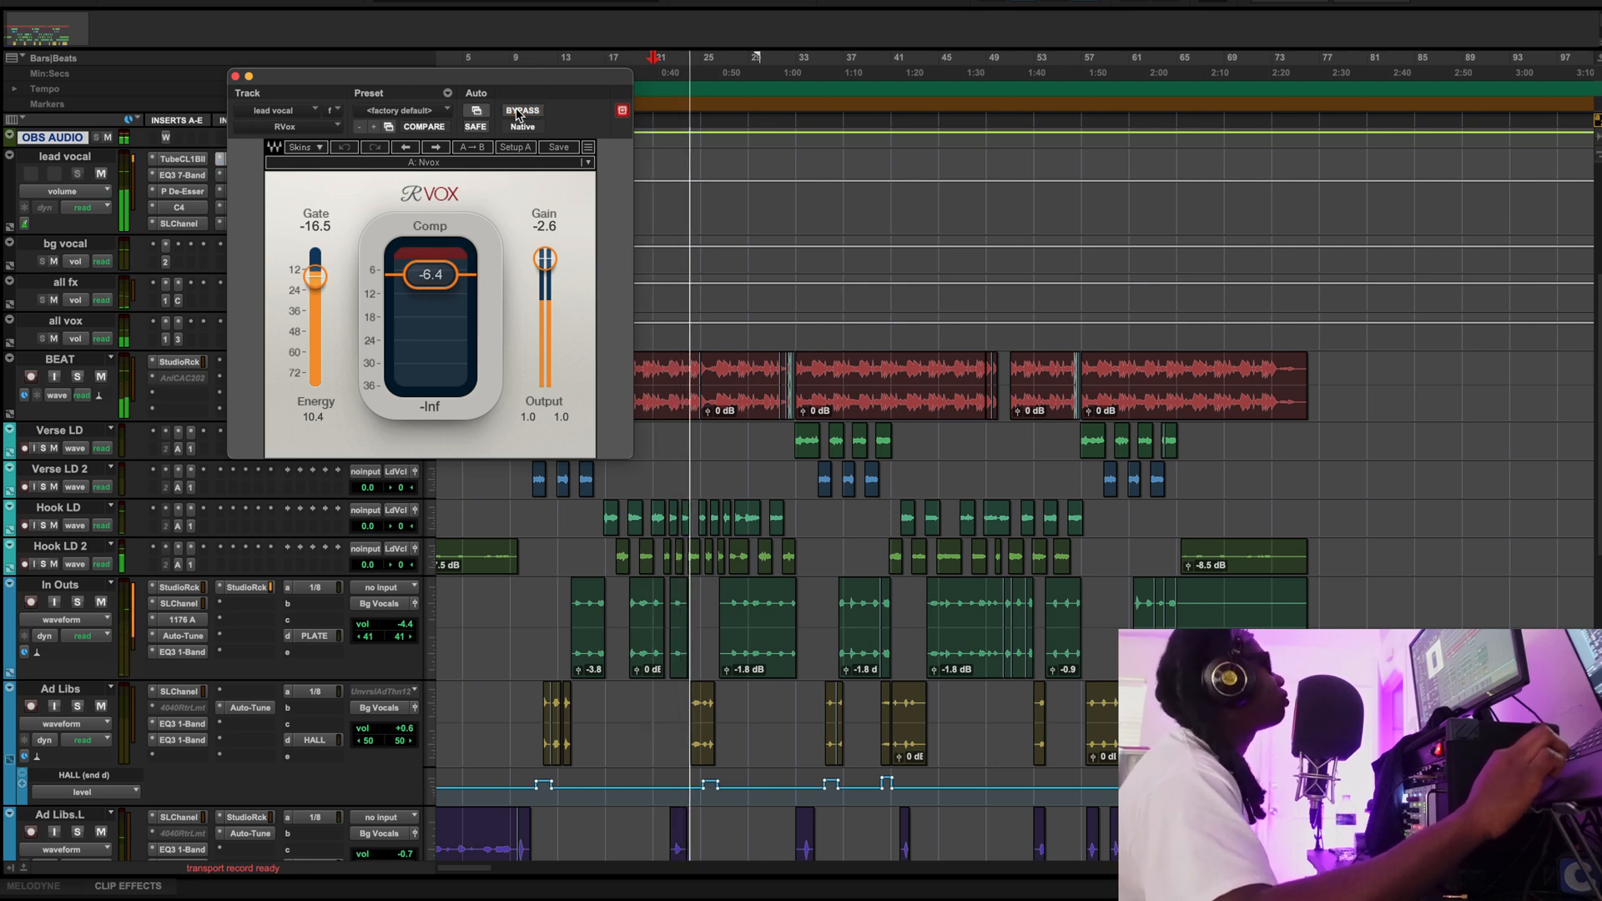
{"action": "left_click", "coordinate": [235, 76]}
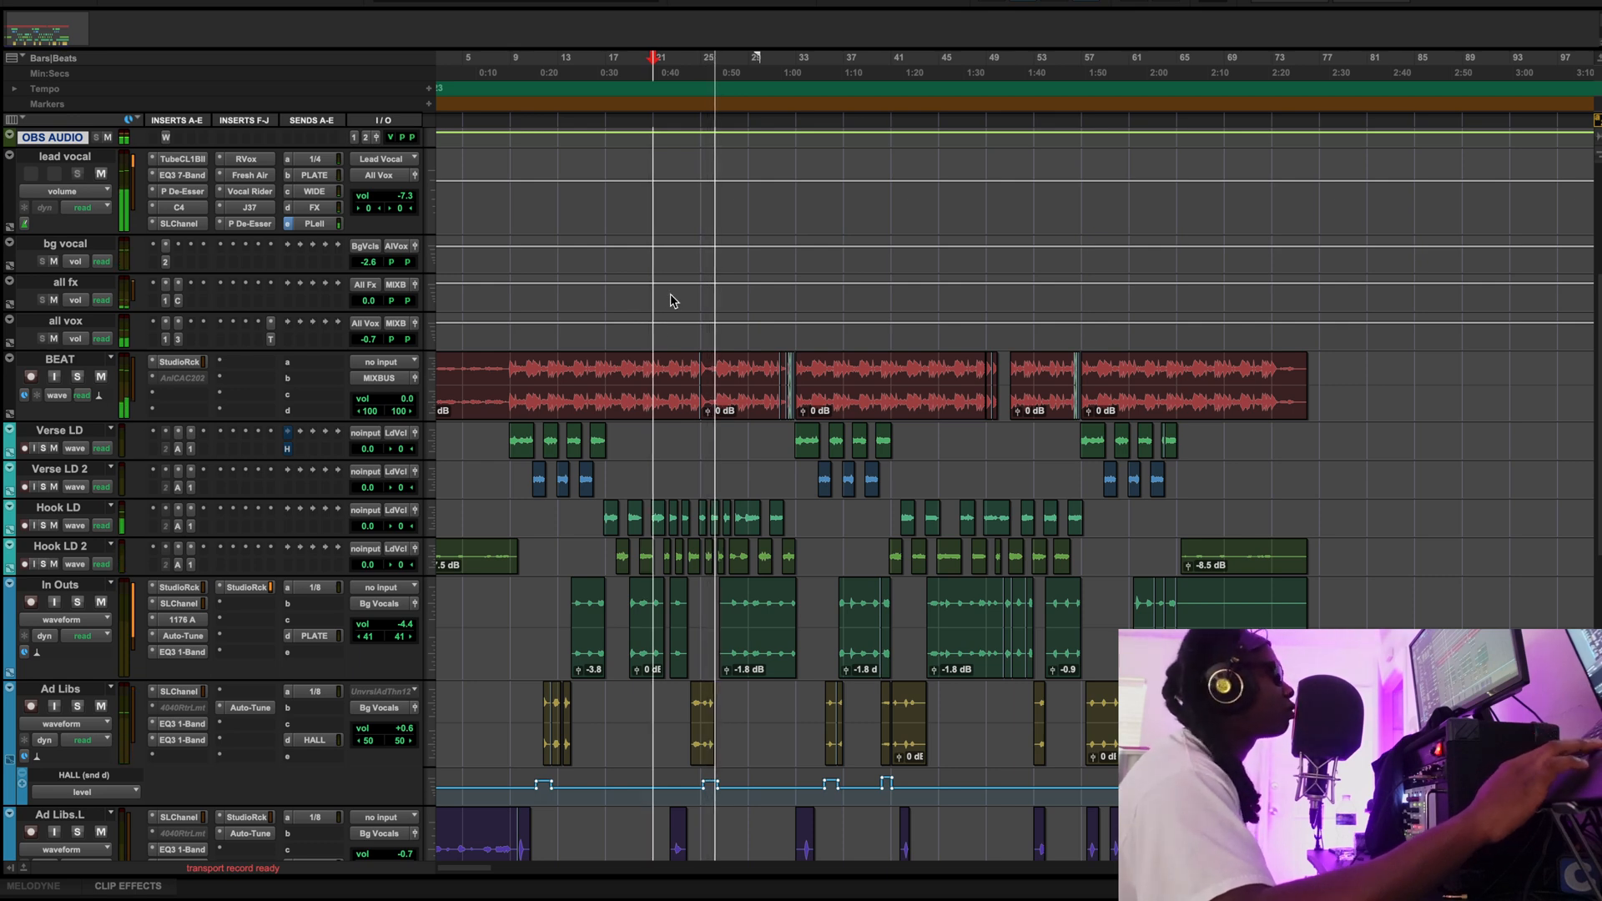
{"action": "key", "text": "space"}
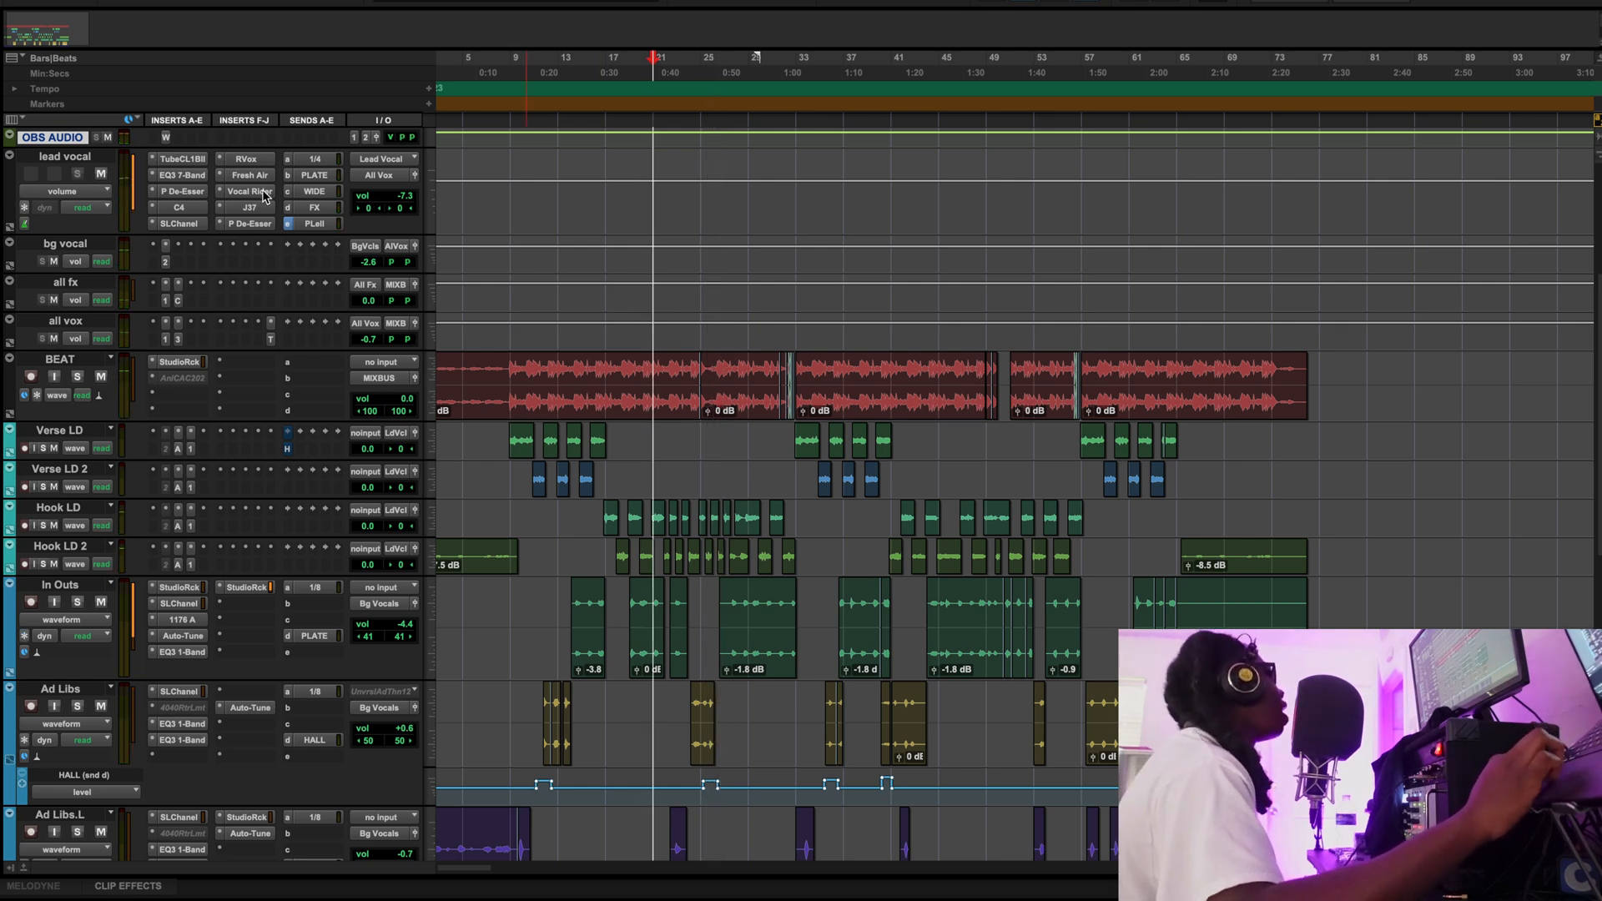
Open Fresh Air clear of the lead vocal's inserts, compare the playback with it bypassed and active, and close it
{"action": "left_click", "coordinate": [247, 175]}
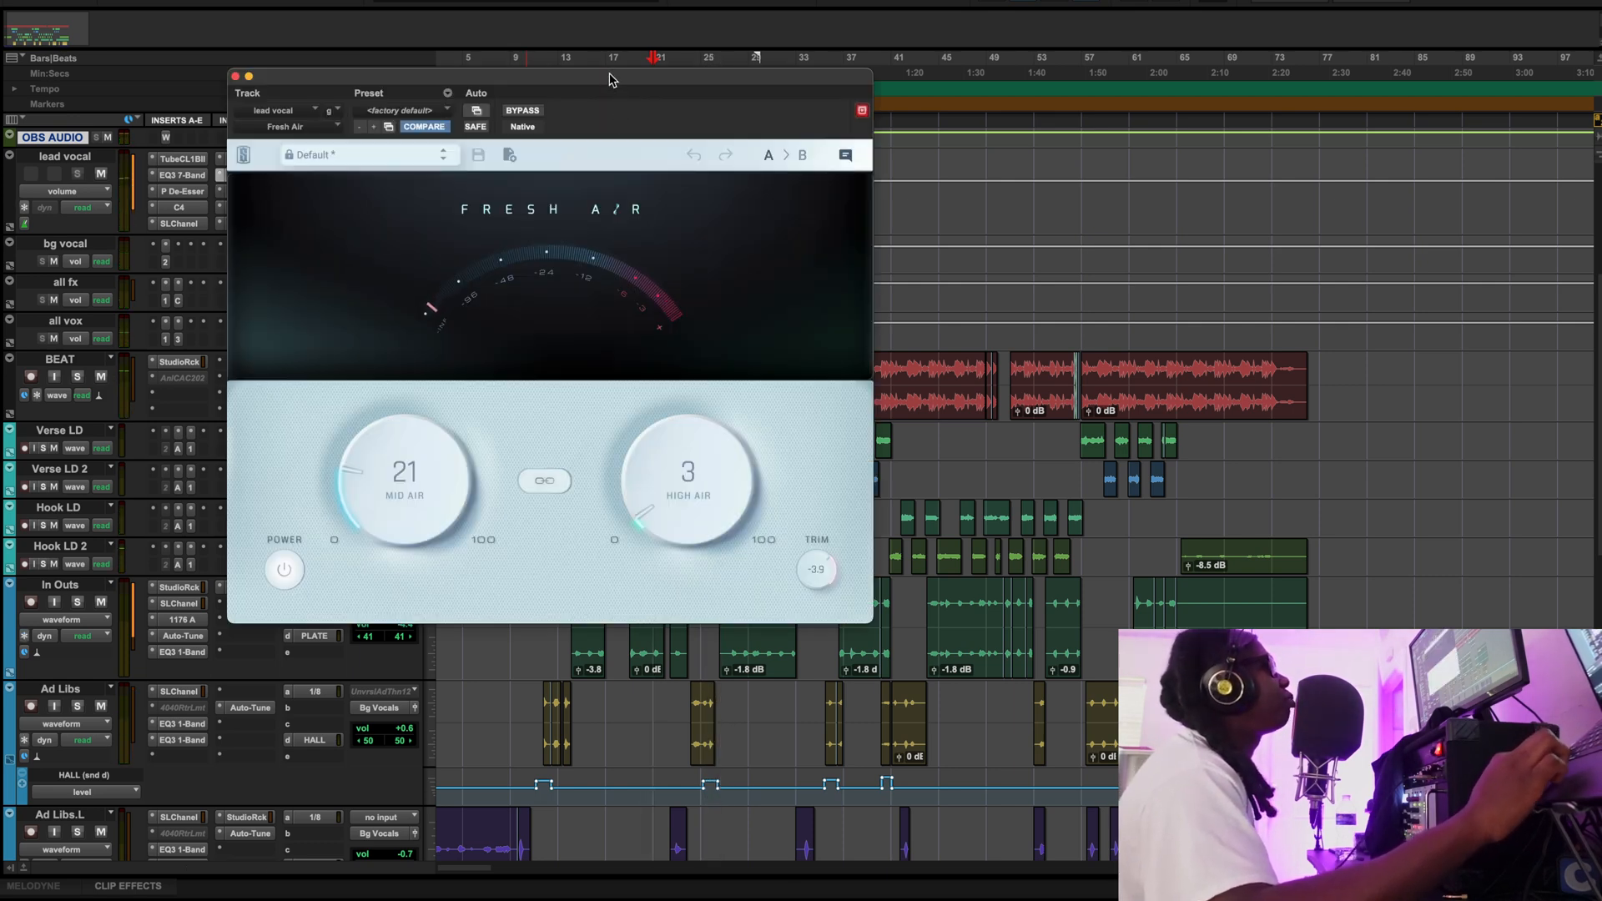
{"action": "left_click_drag", "start_coordinate": [610, 79], "coordinate": [832, 198]}
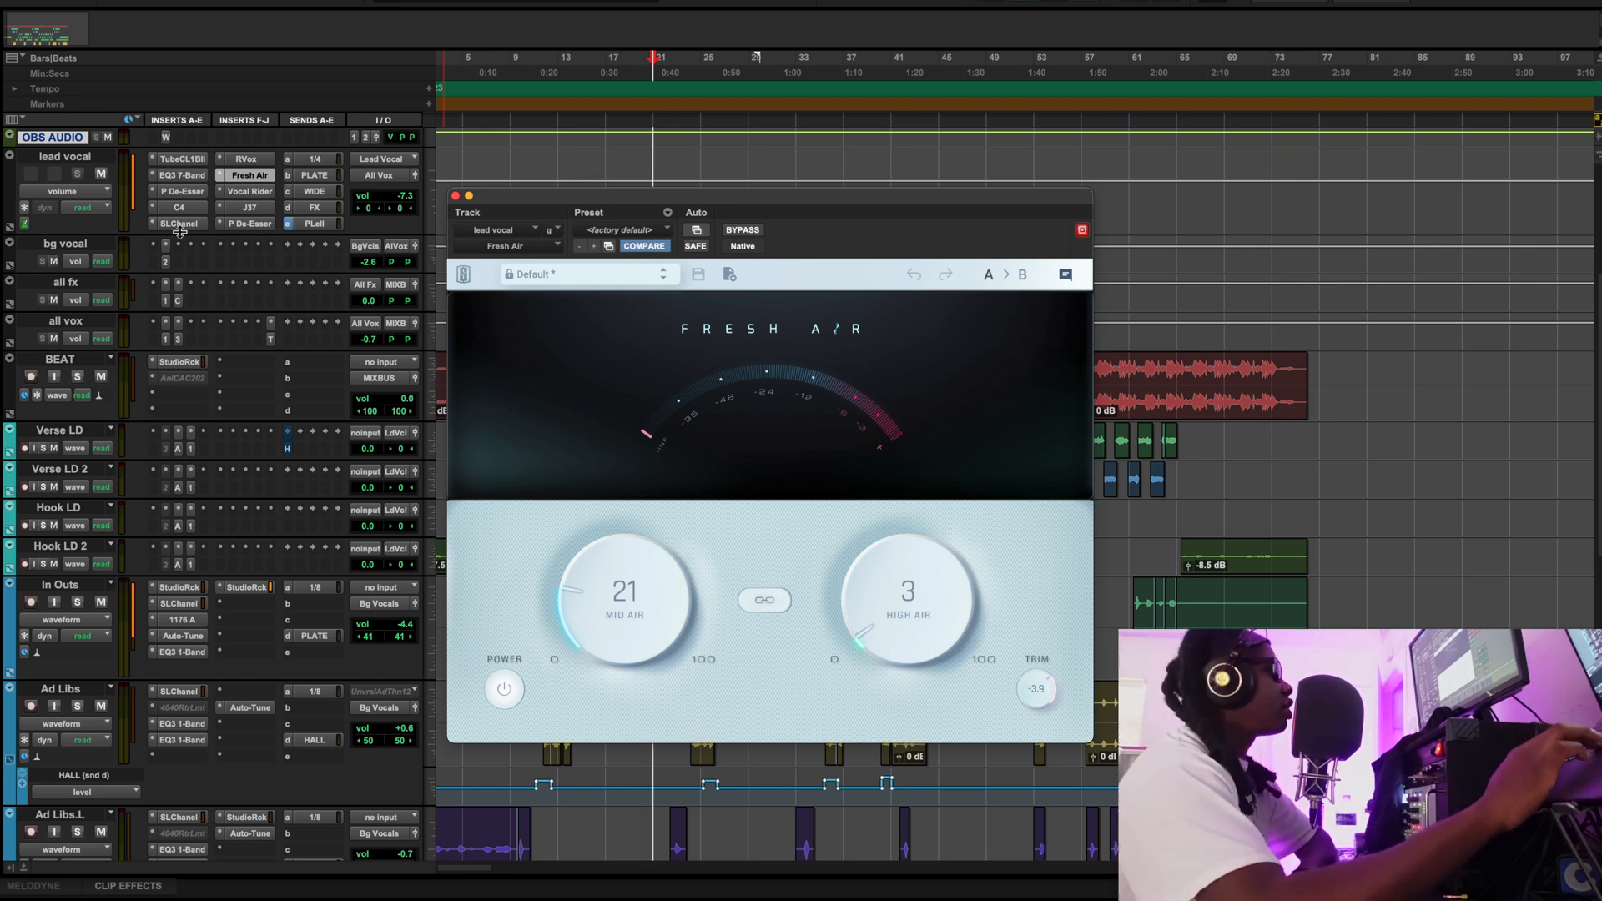
{"action": "left_click", "coordinate": [736, 235]}
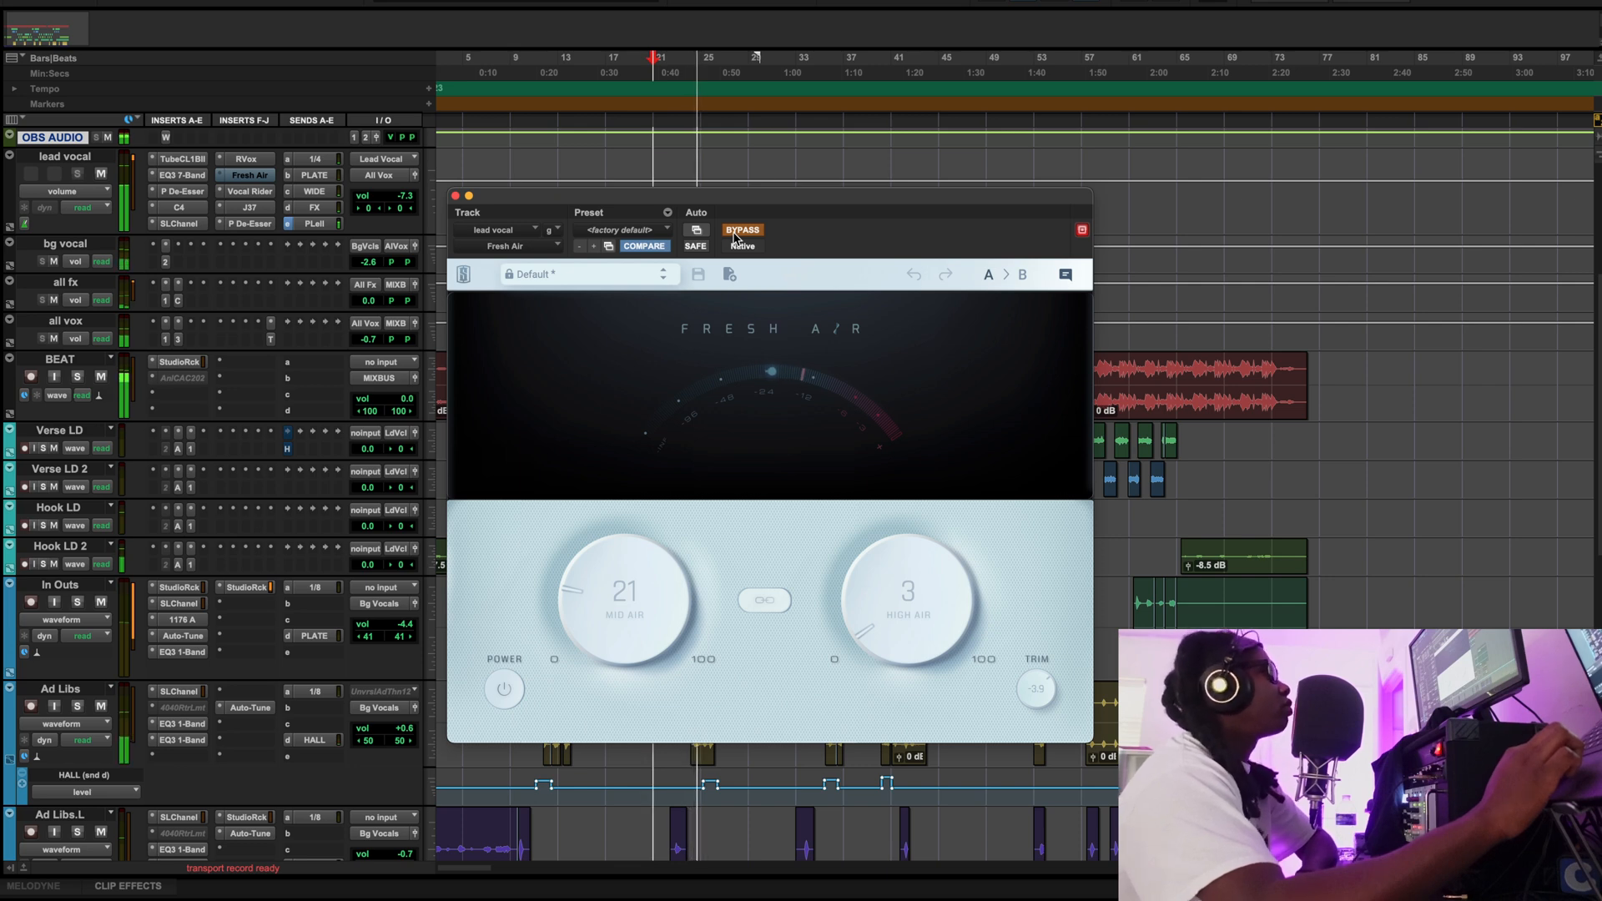
{"action": "left_click", "coordinate": [736, 233]}
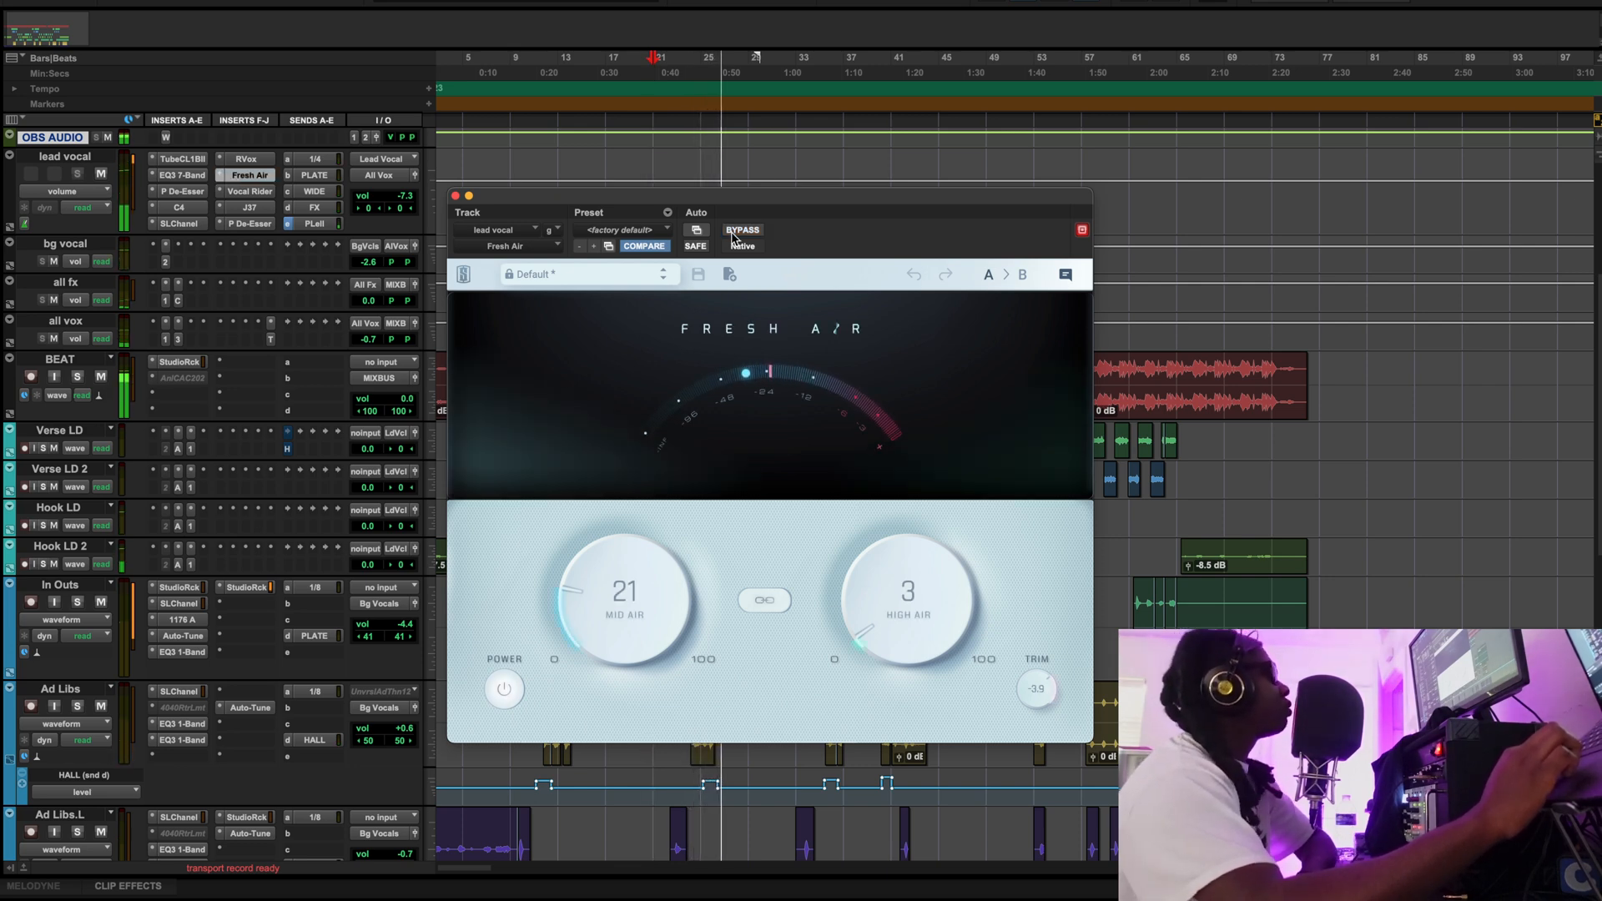
{"action": "left_click", "coordinate": [455, 196]}
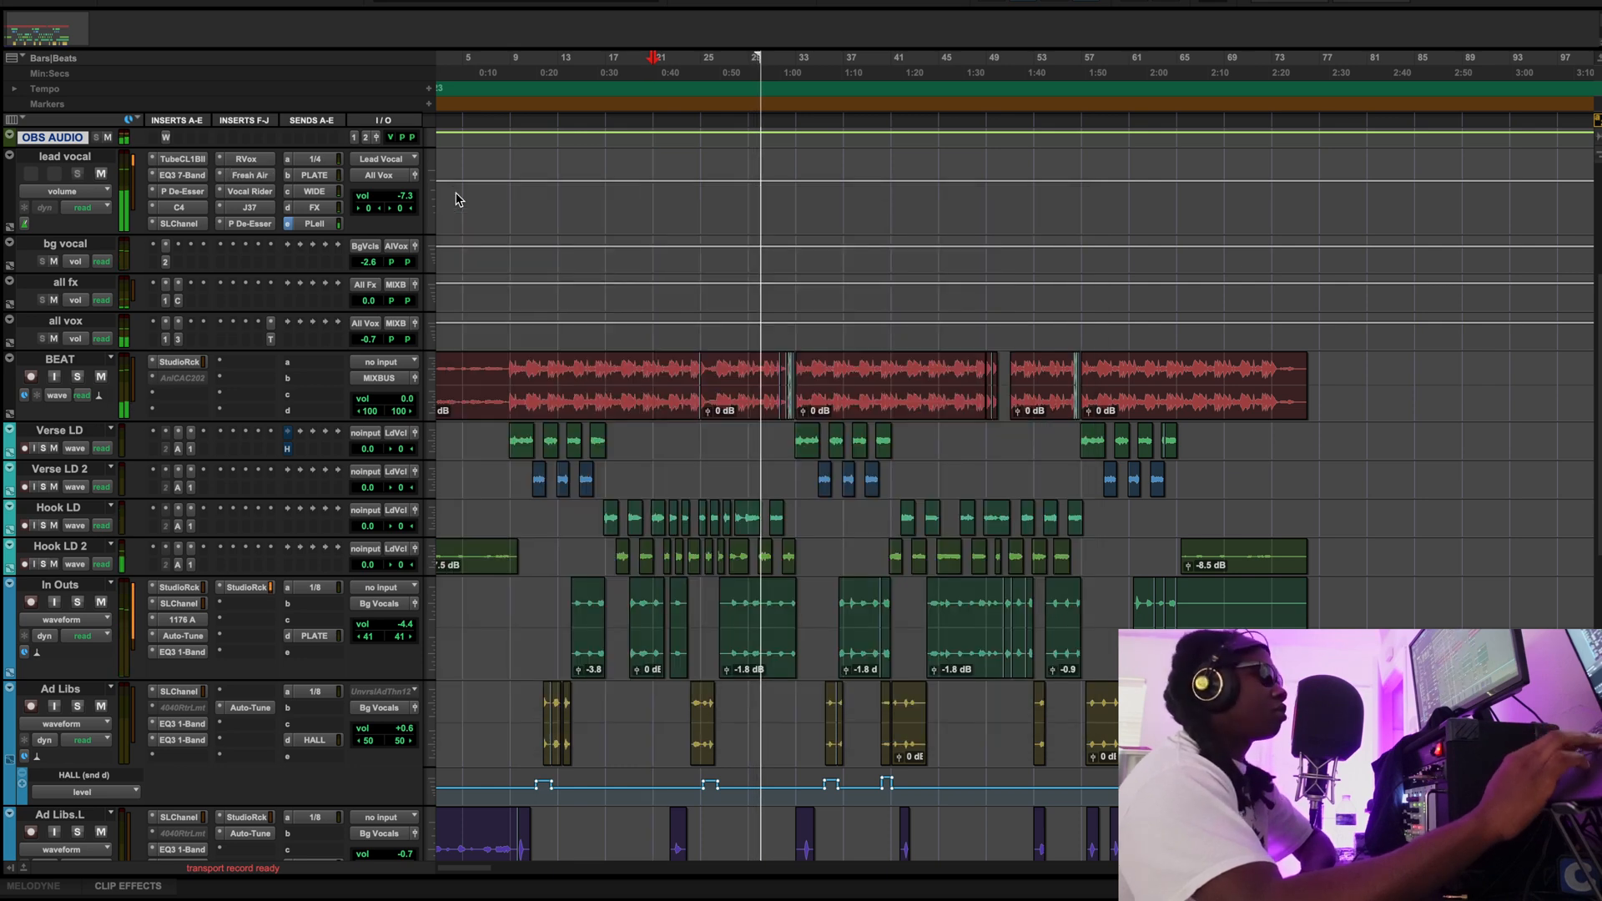
Review the lead vocal's Vocal Rider and J37 tape settings, briefly checking Fresh Air again in between
{"action": "left_click", "coordinate": [250, 191]}
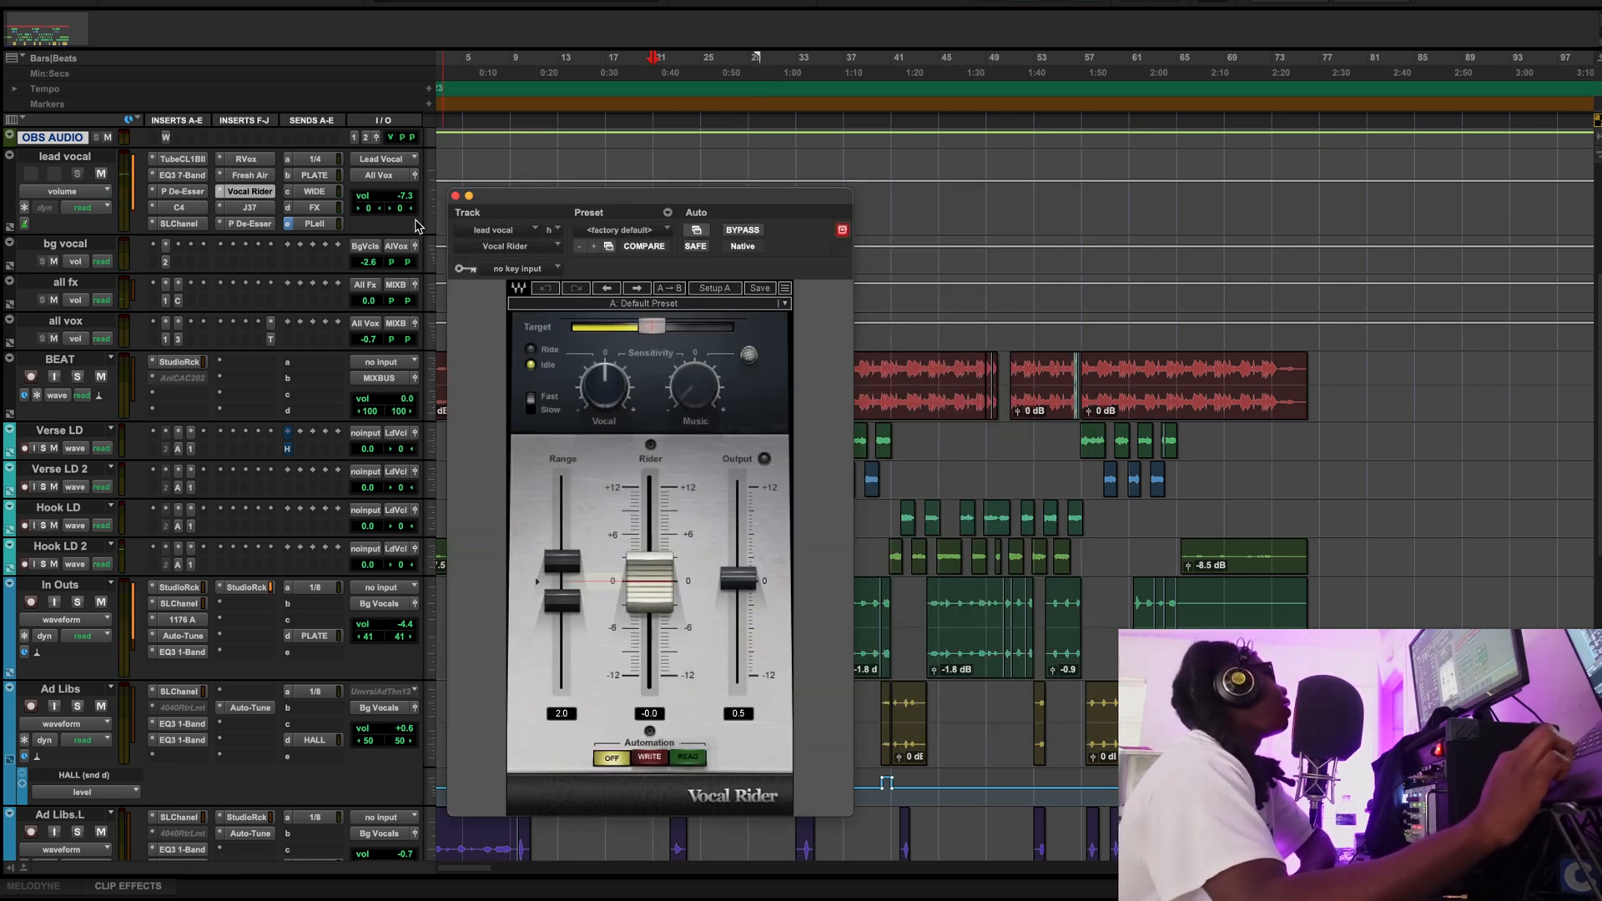
{"action": "left_click_drag", "start_coordinate": [549, 195], "coordinate": [550, 68]}
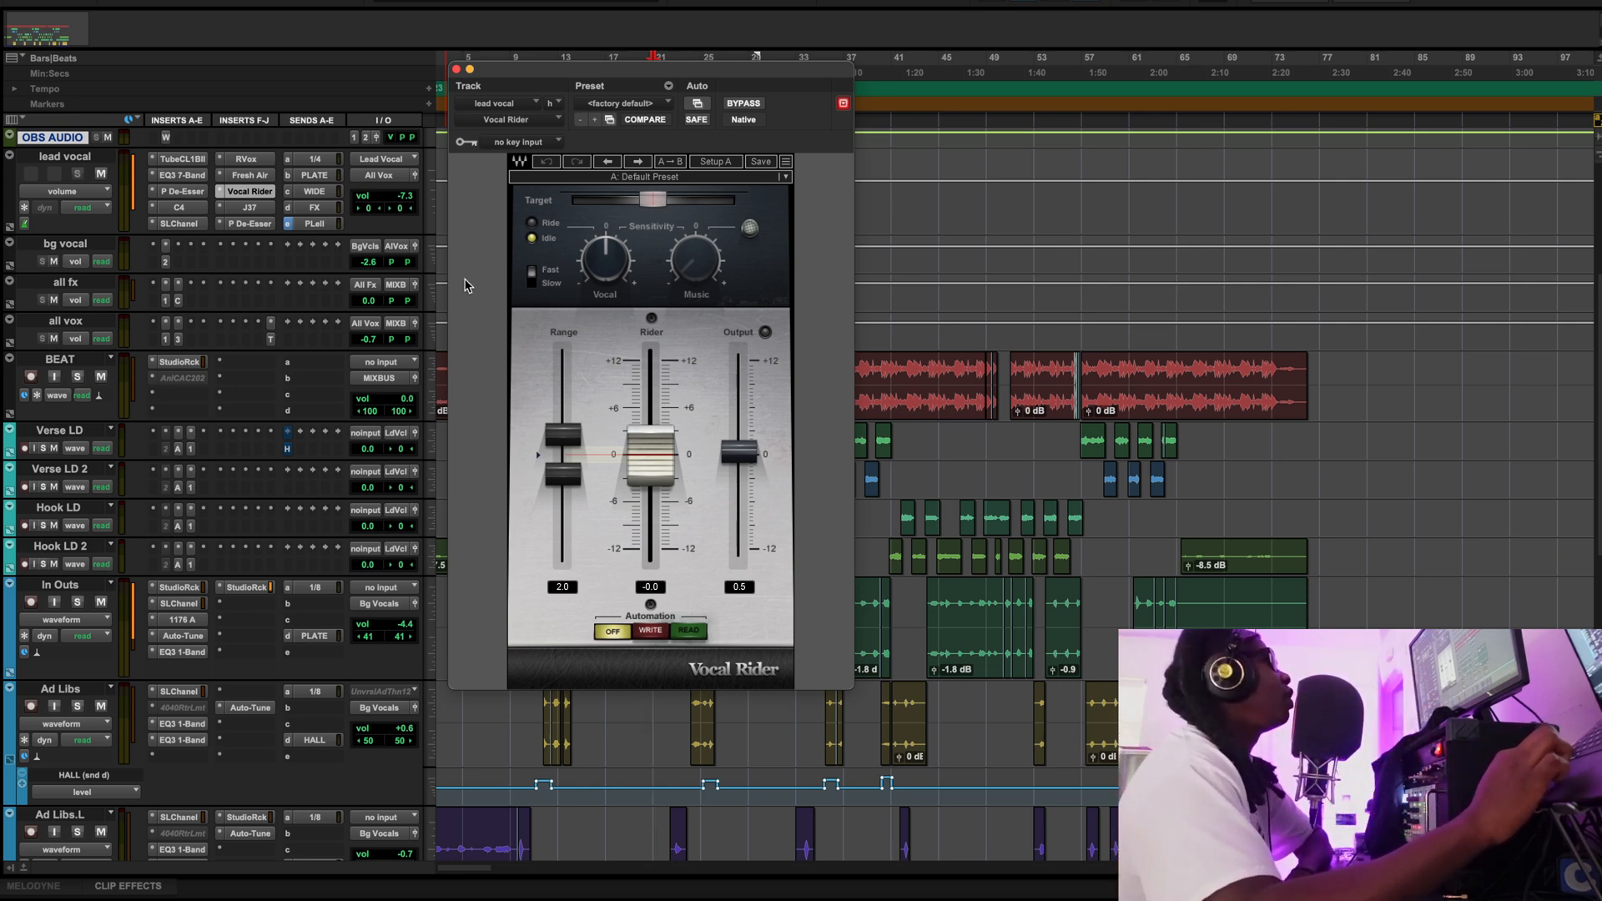
{"action": "left_click", "coordinate": [247, 207]}
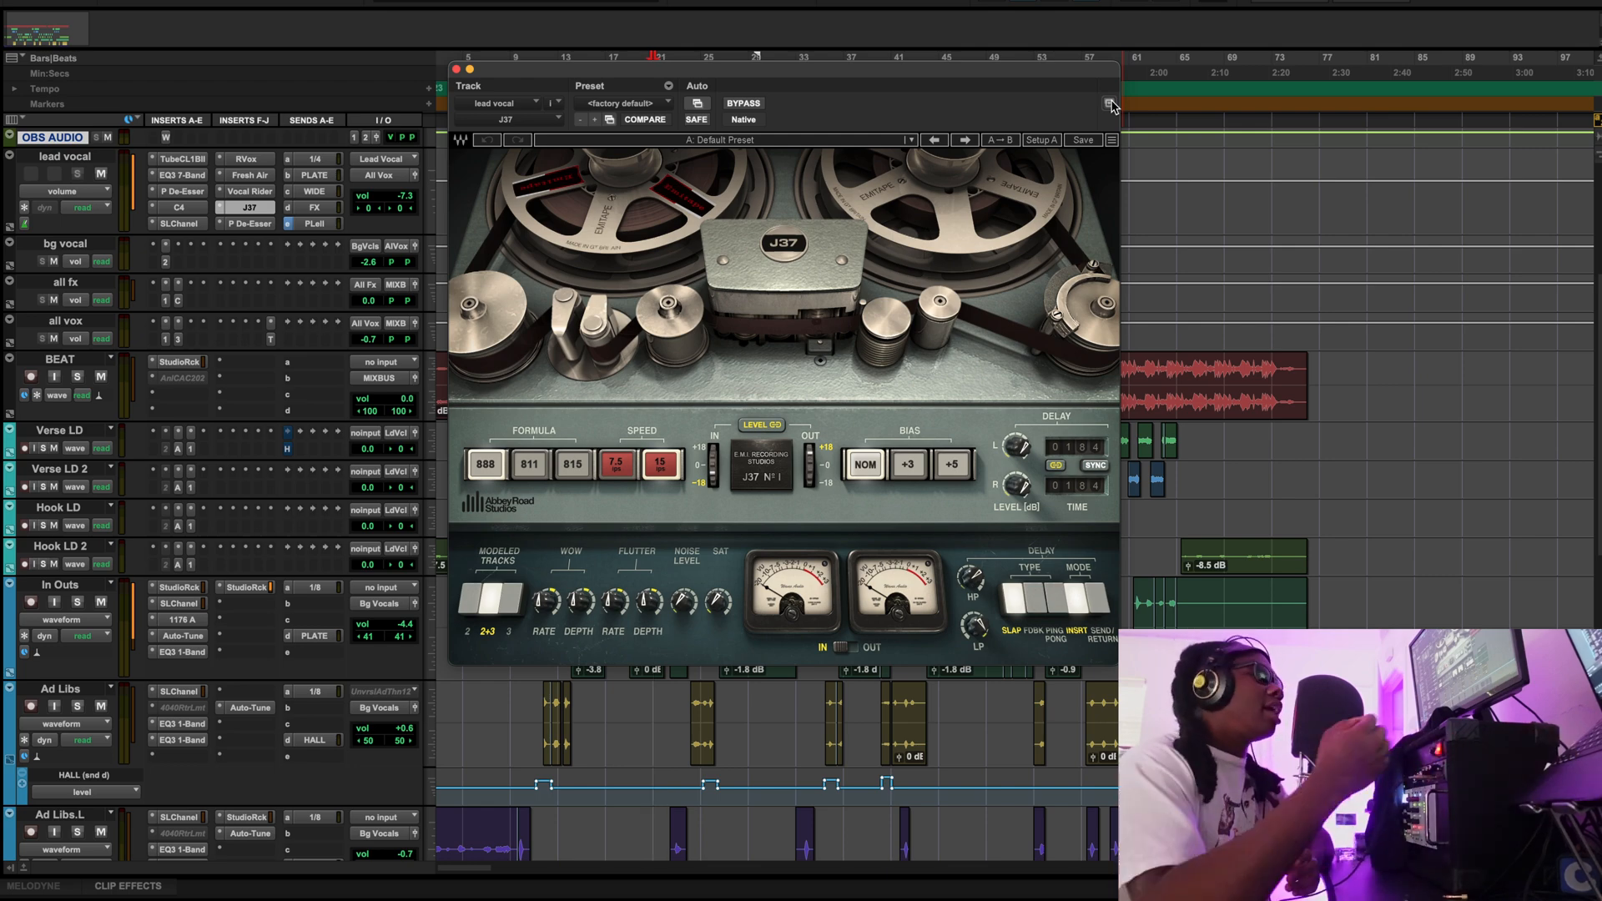
{"action": "left_click", "coordinate": [251, 175]}
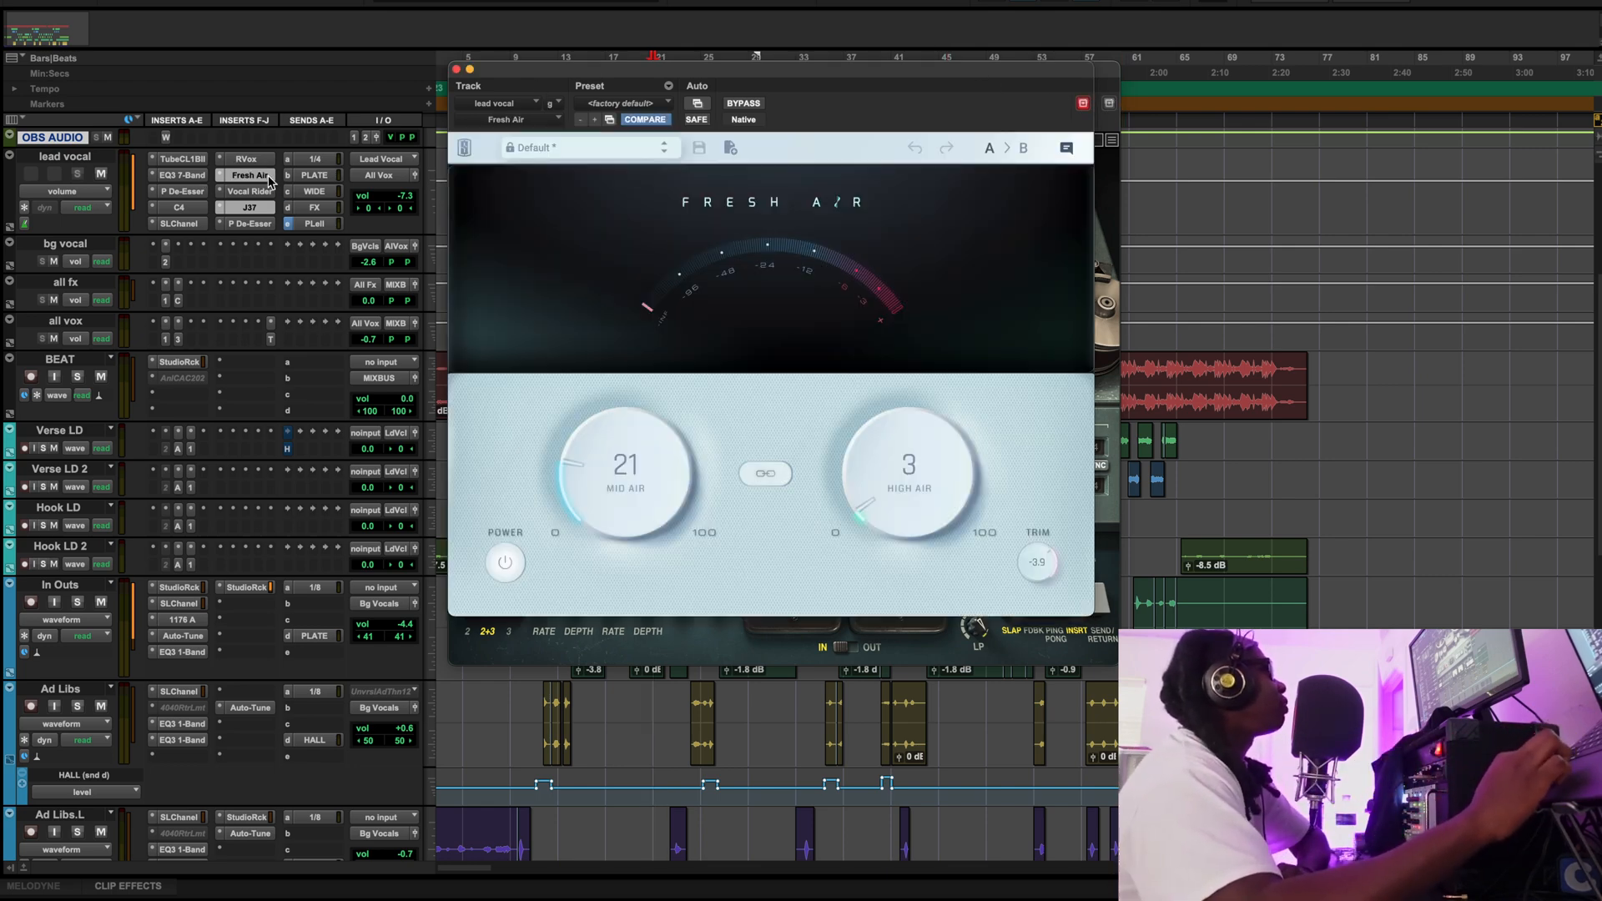
{"action": "left_click", "coordinate": [263, 208]}
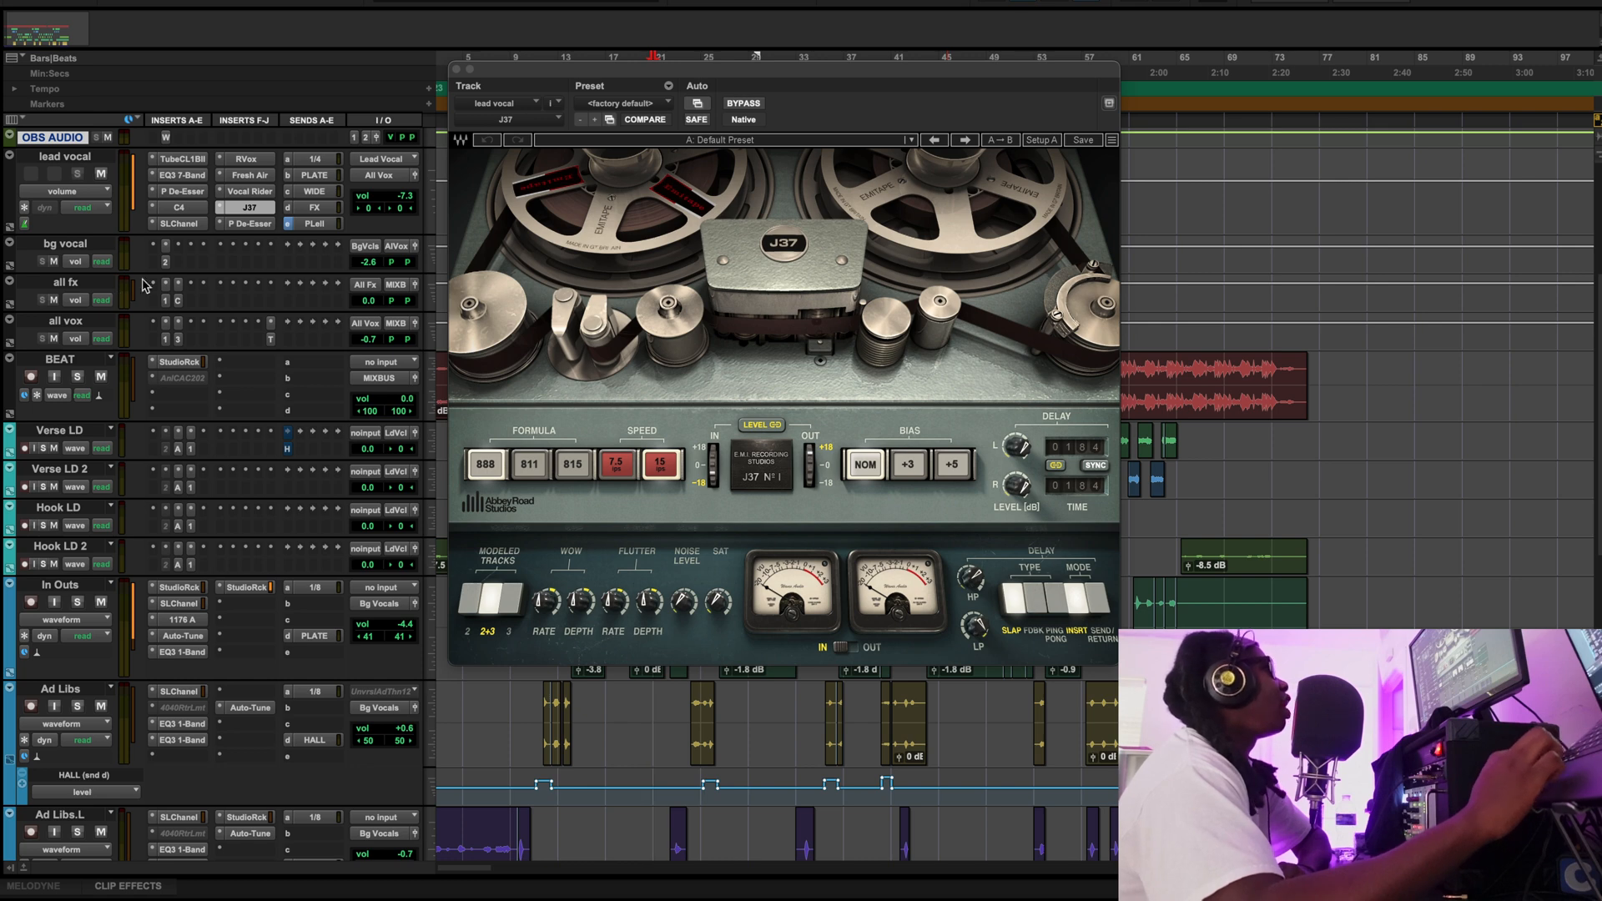
Open the lead vocal's second Precision De-Esser, play the song with the J37 bypassed, and separate the two plugin windows
{"action": "left_click", "coordinate": [253, 224]}
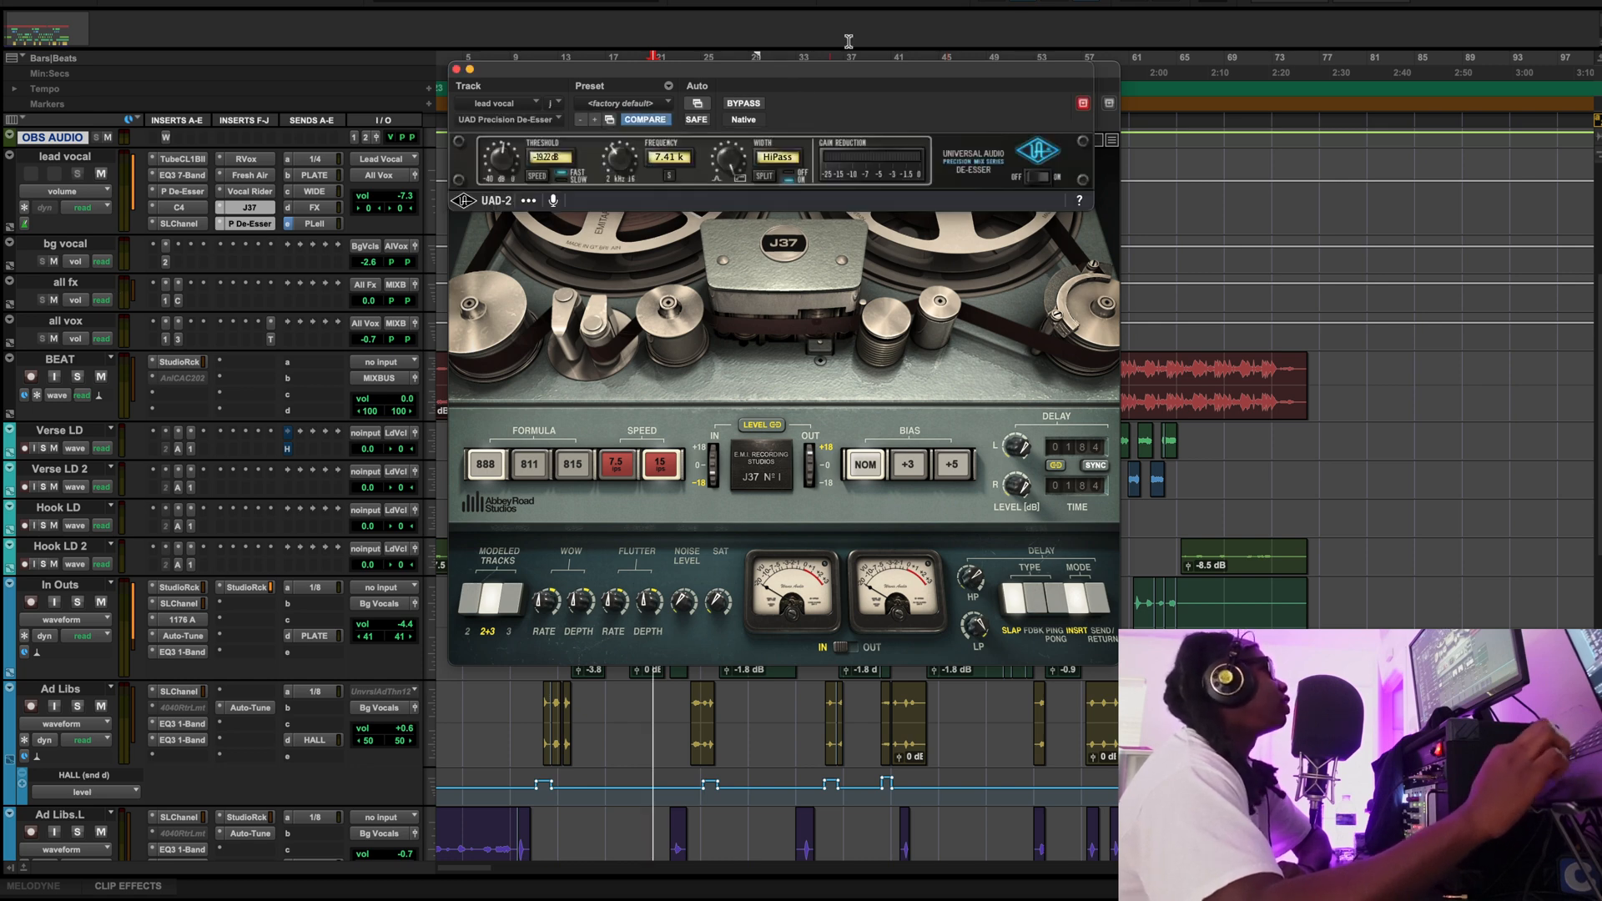
{"action": "key", "text": "space"}
{"action": "left_click_drag", "start_coordinate": [817, 70], "coordinate": [791, 391]}
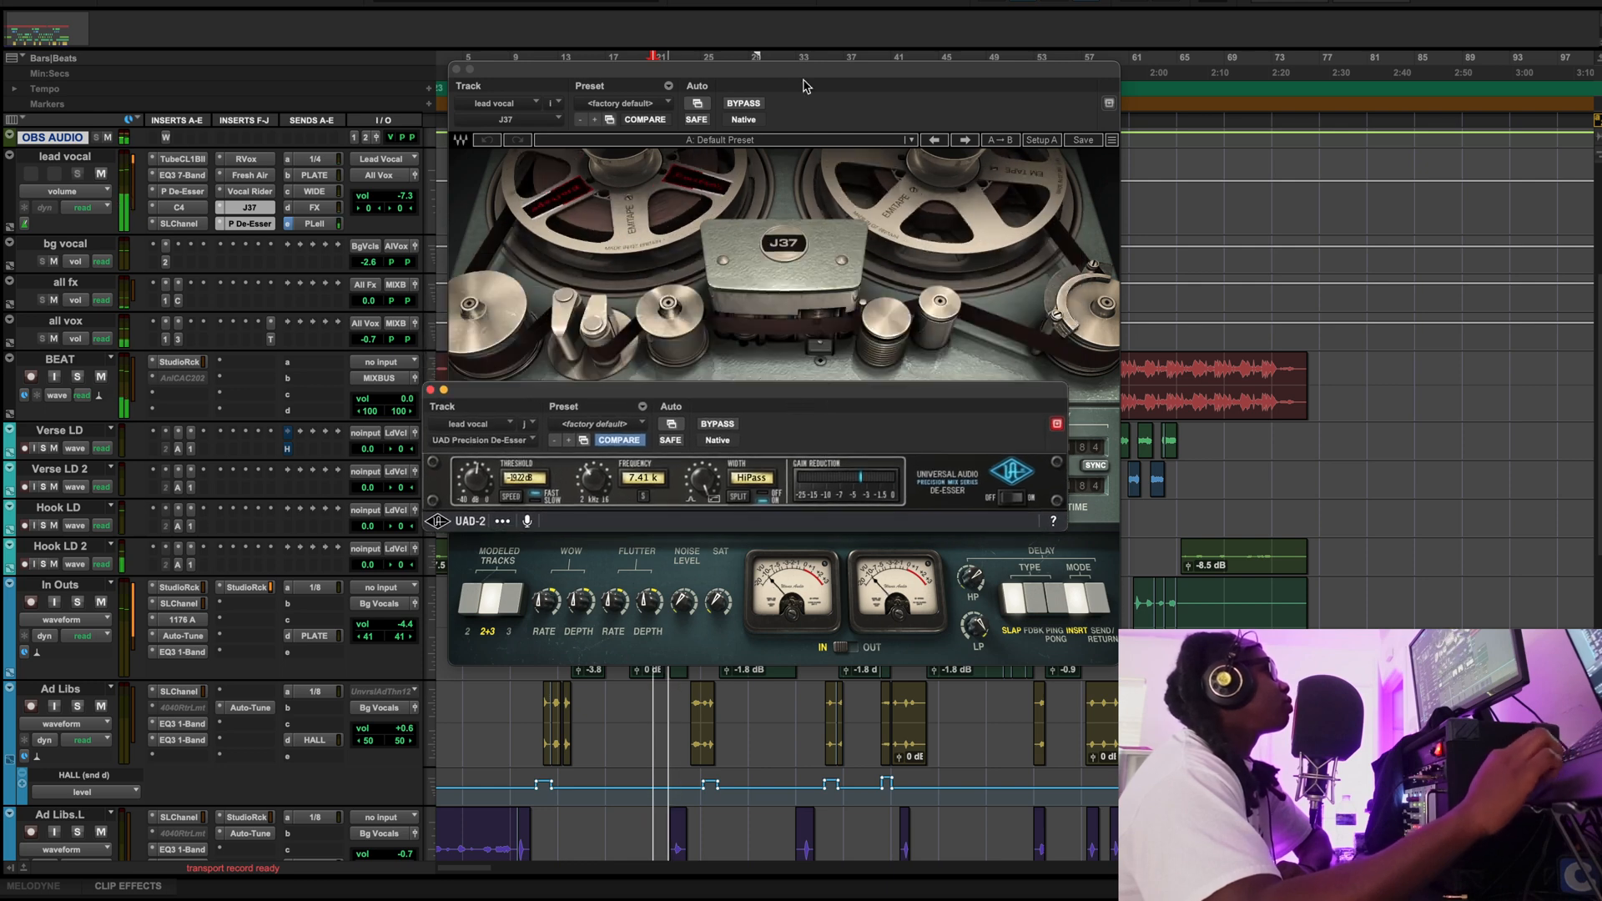
{"action": "left_click", "coordinate": [743, 104]}
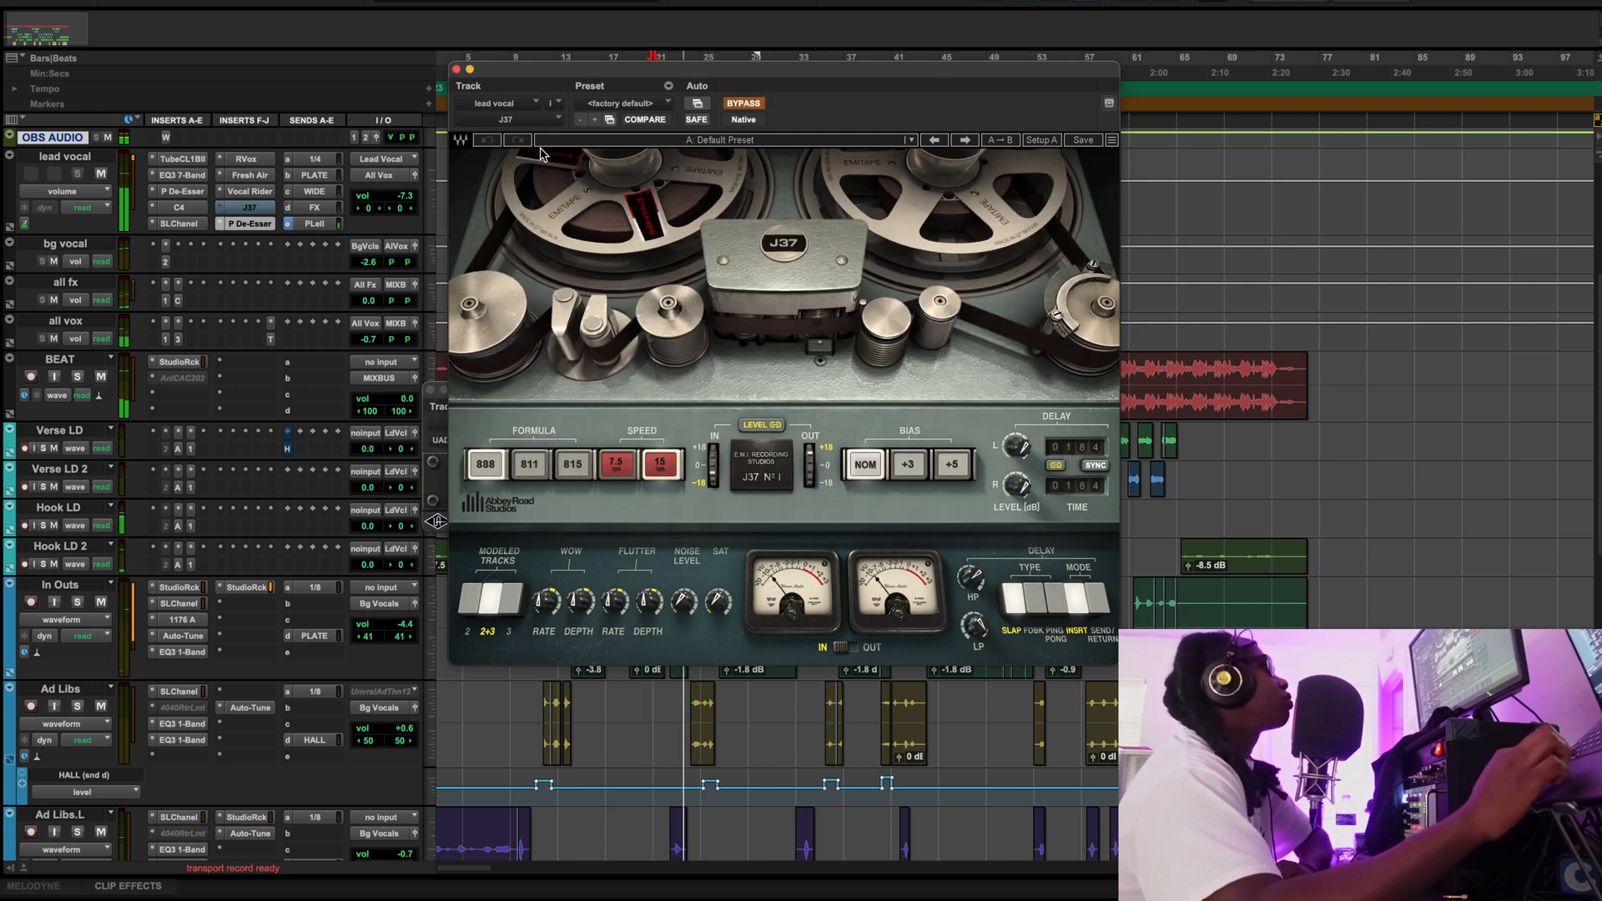
{"action": "left_click_drag", "start_coordinate": [719, 71], "coordinate": [871, 59]}
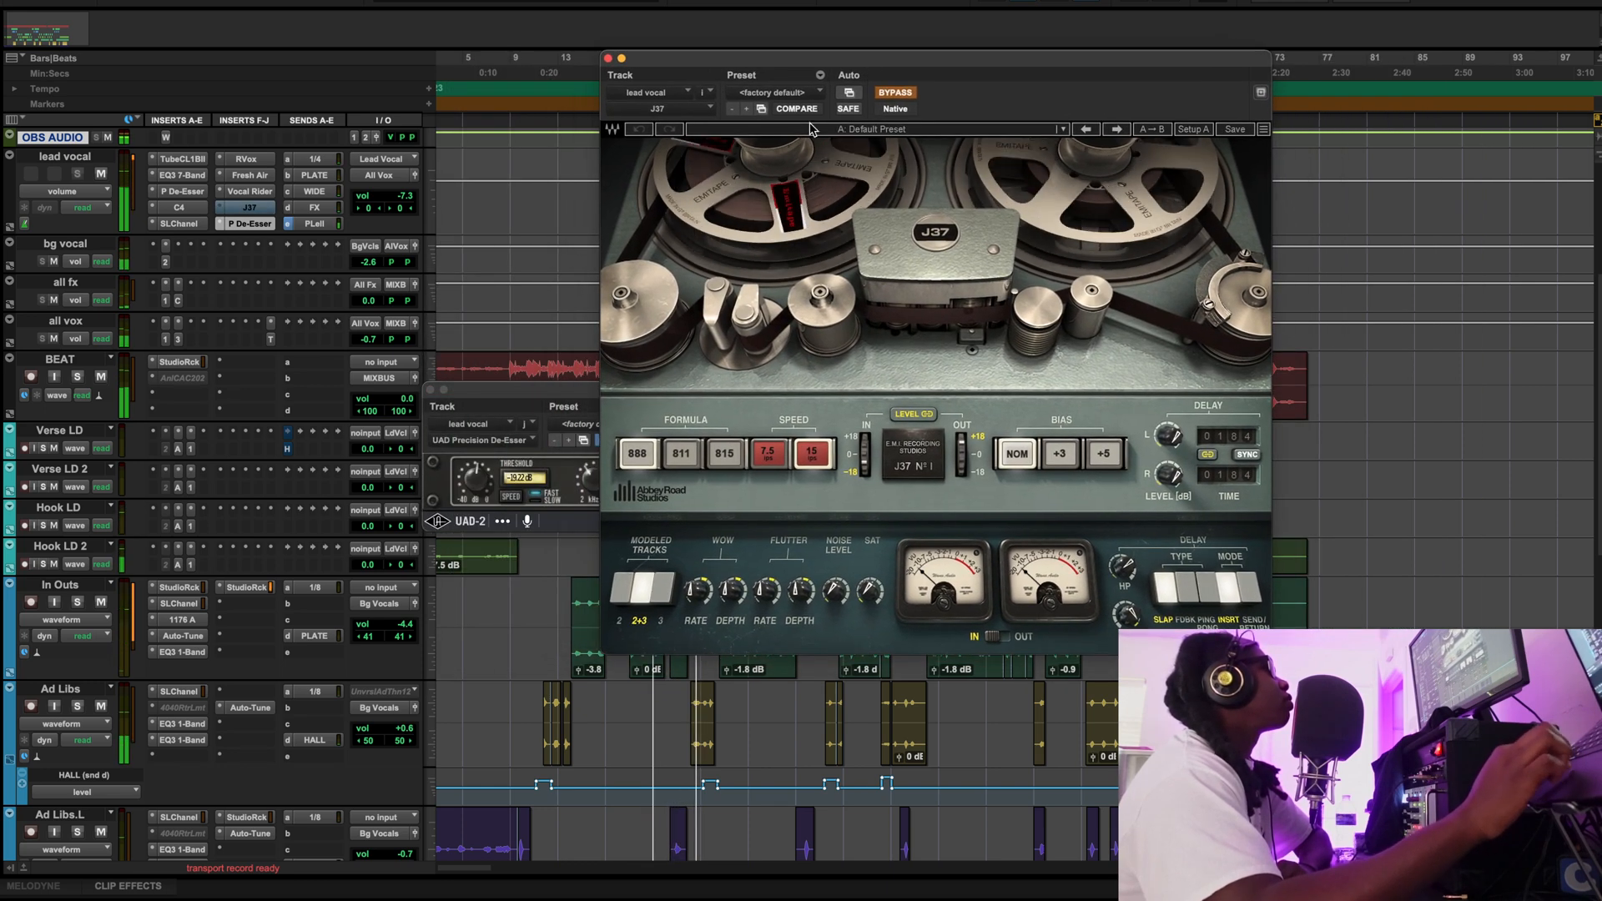
{"action": "left_click_drag", "start_coordinate": [573, 392], "coordinate": [329, 318]}
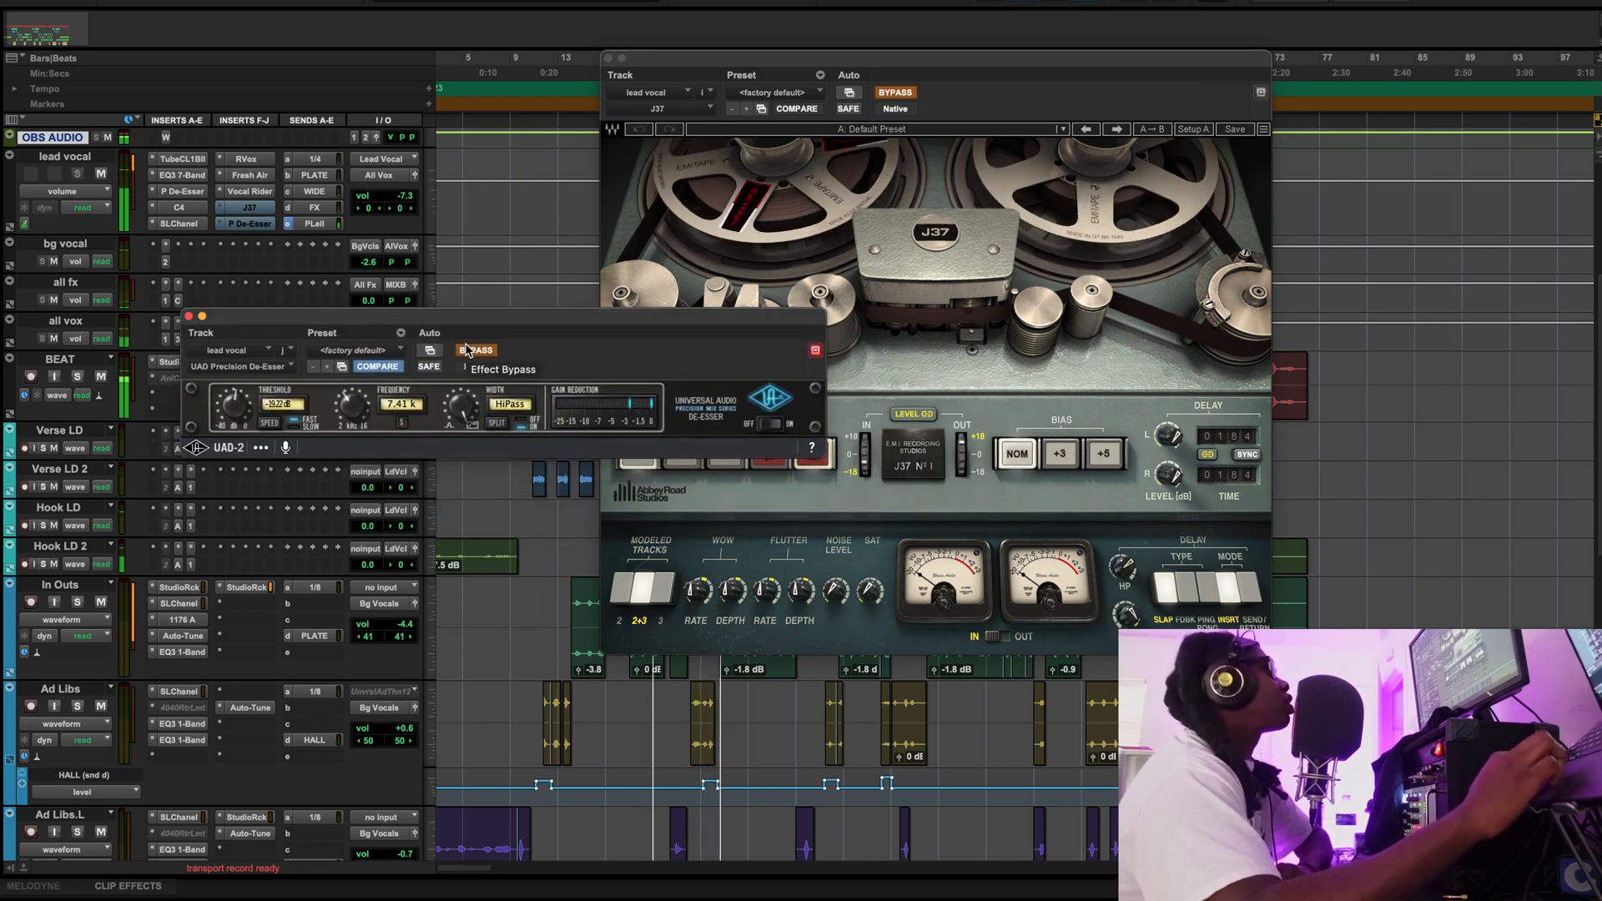
Reactivate the Precision De-Esser and the J37 during playback to hear their effect, then stop the song and close the de-esser
{"action": "left_click", "coordinate": [467, 351]}
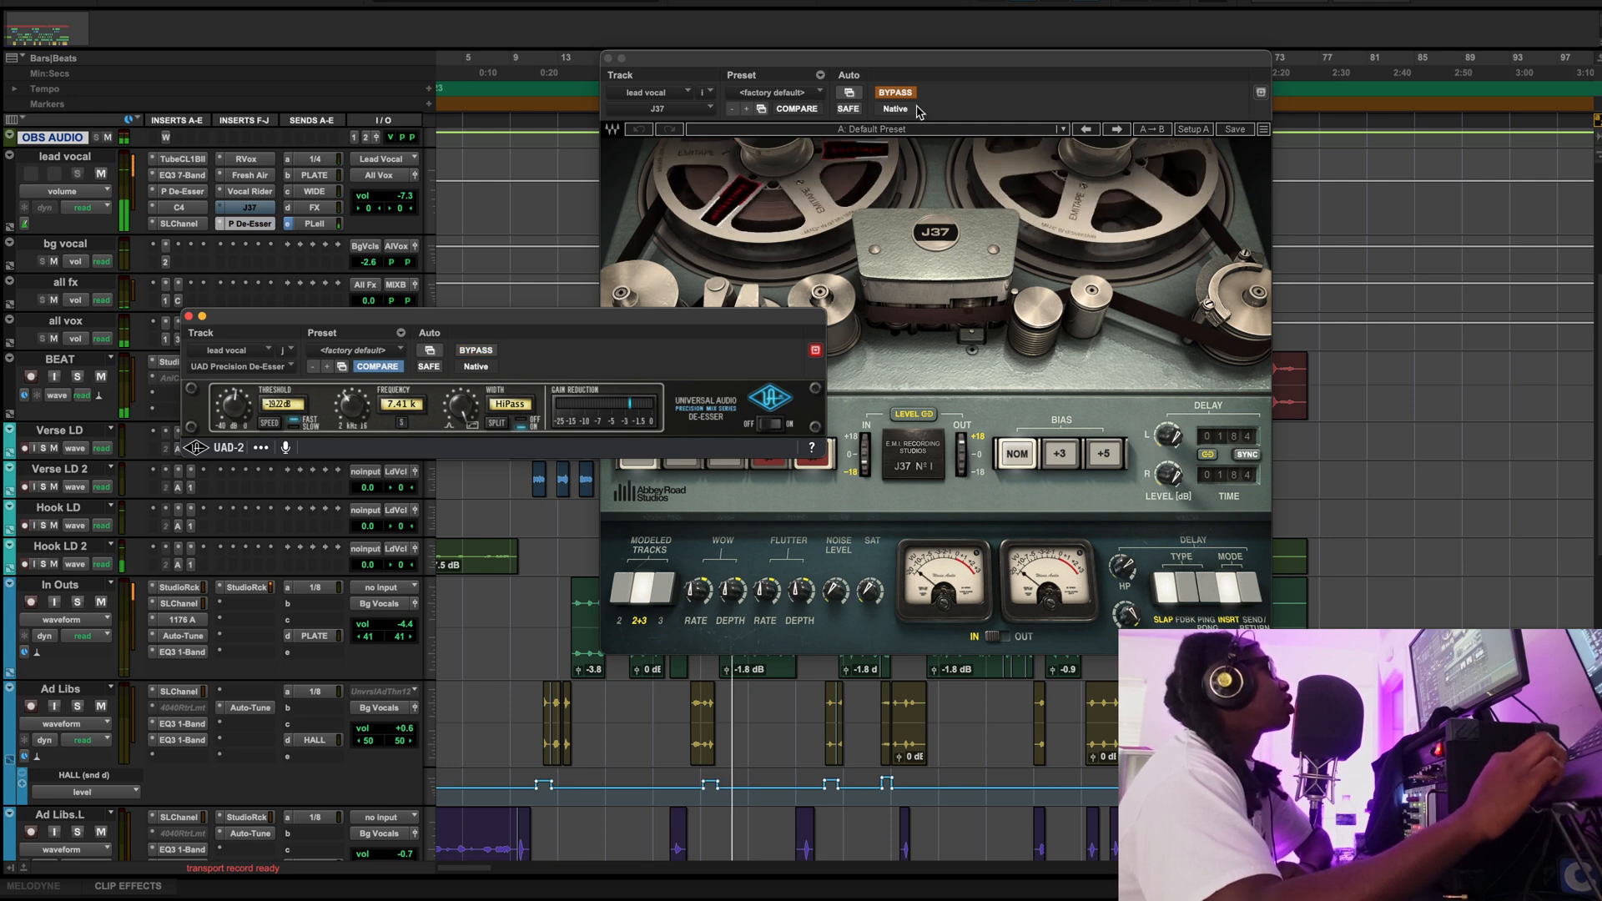
{"action": "left_click", "coordinate": [897, 92]}
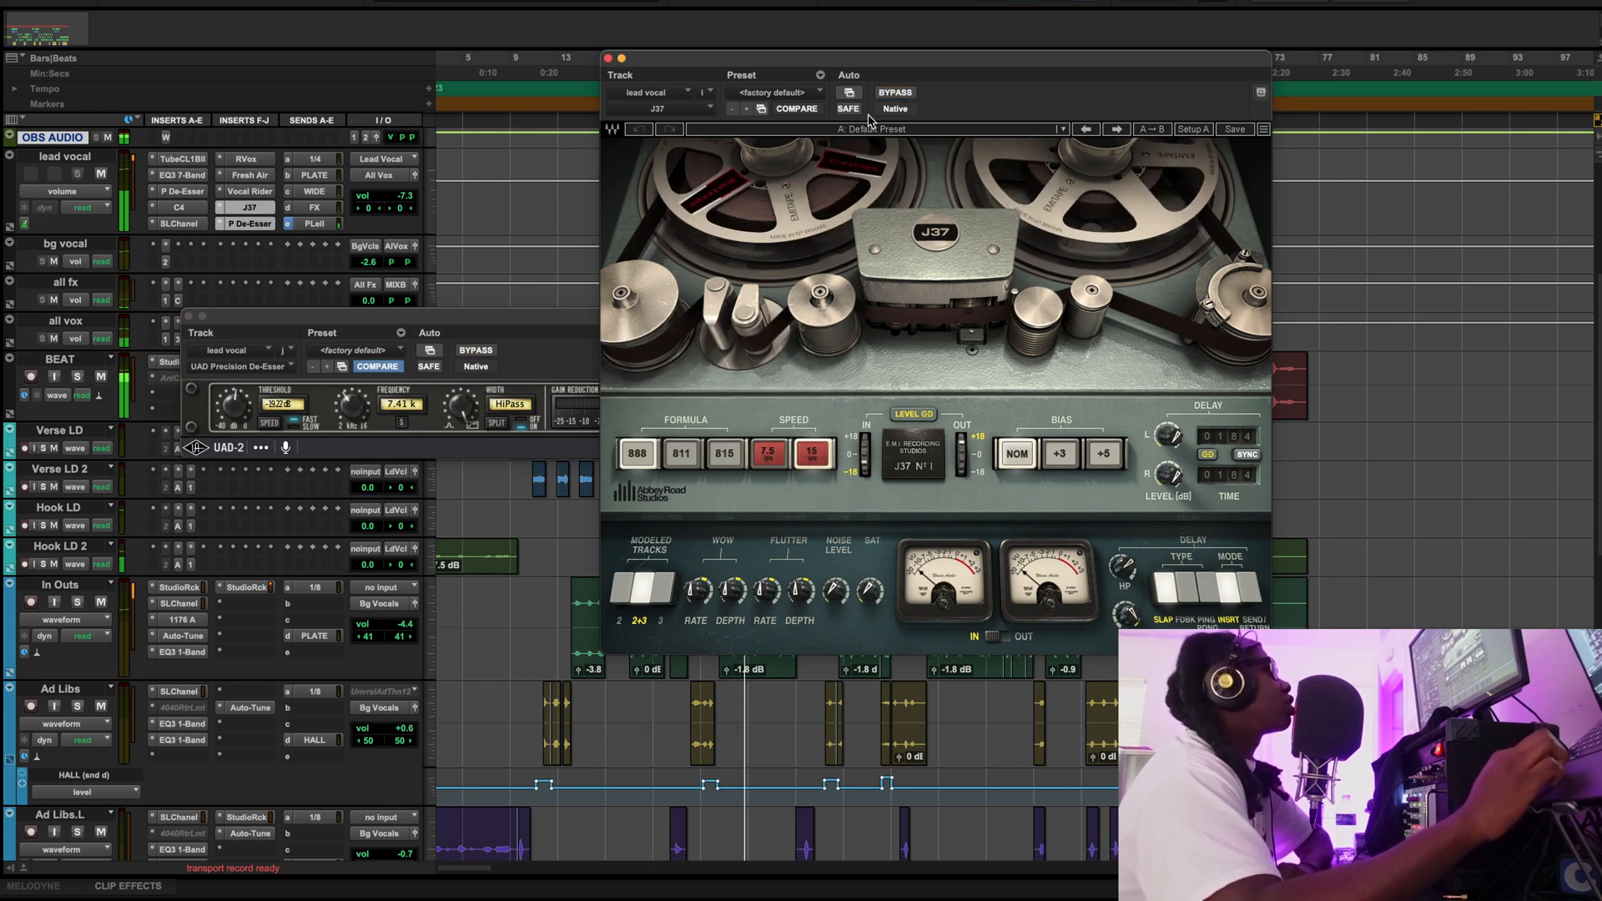
{"action": "left_click", "coordinate": [502, 364]}
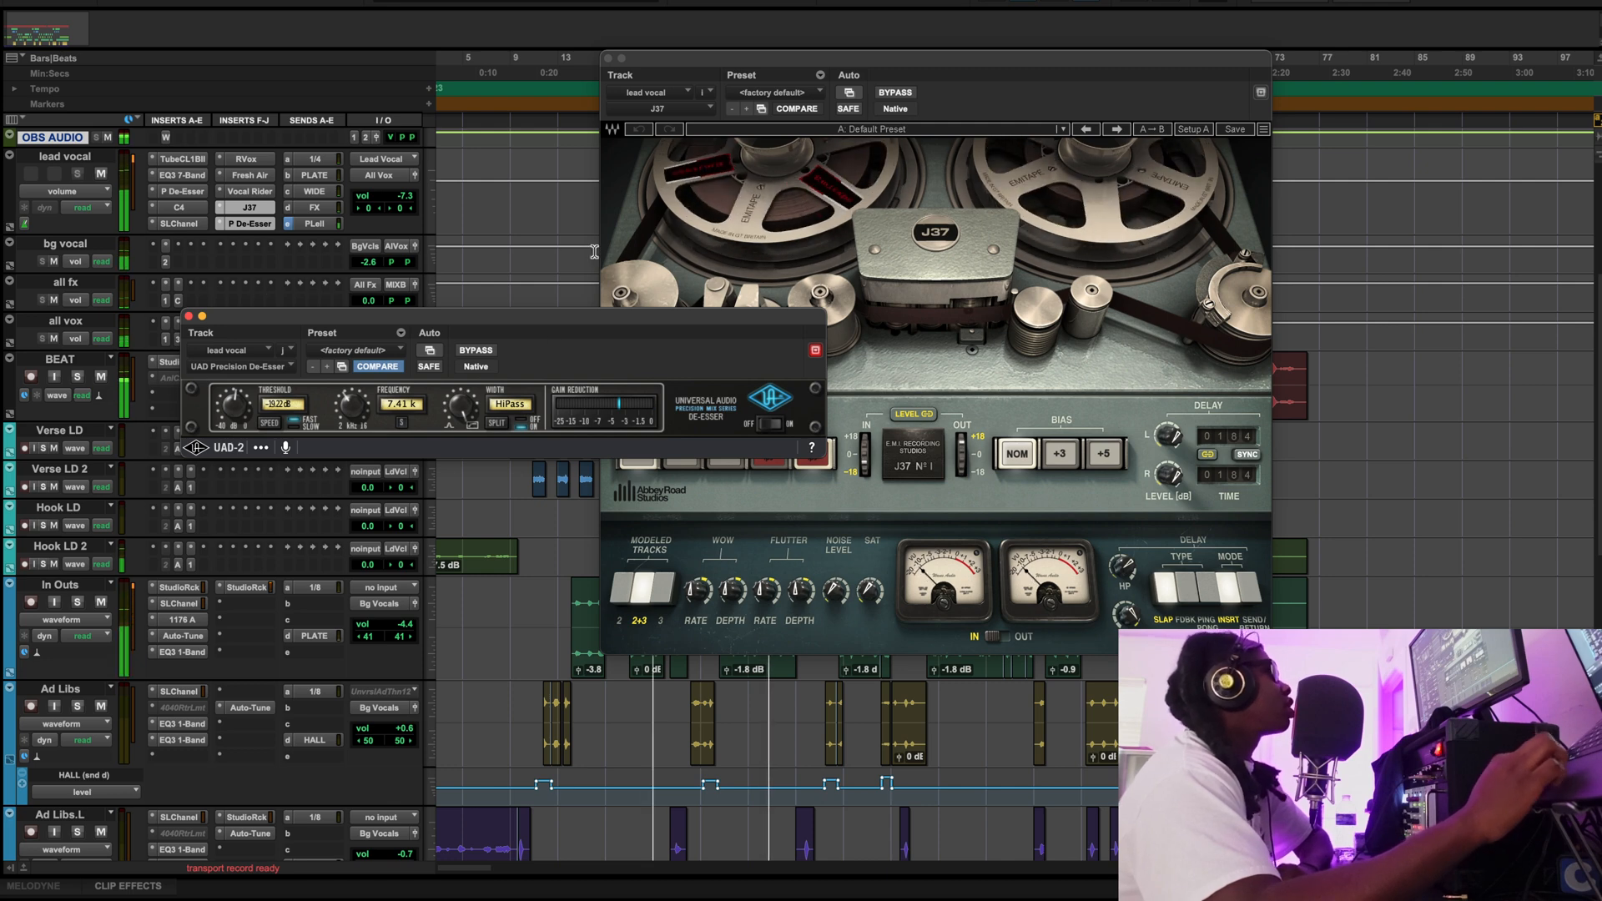
{"action": "key", "text": "space"}
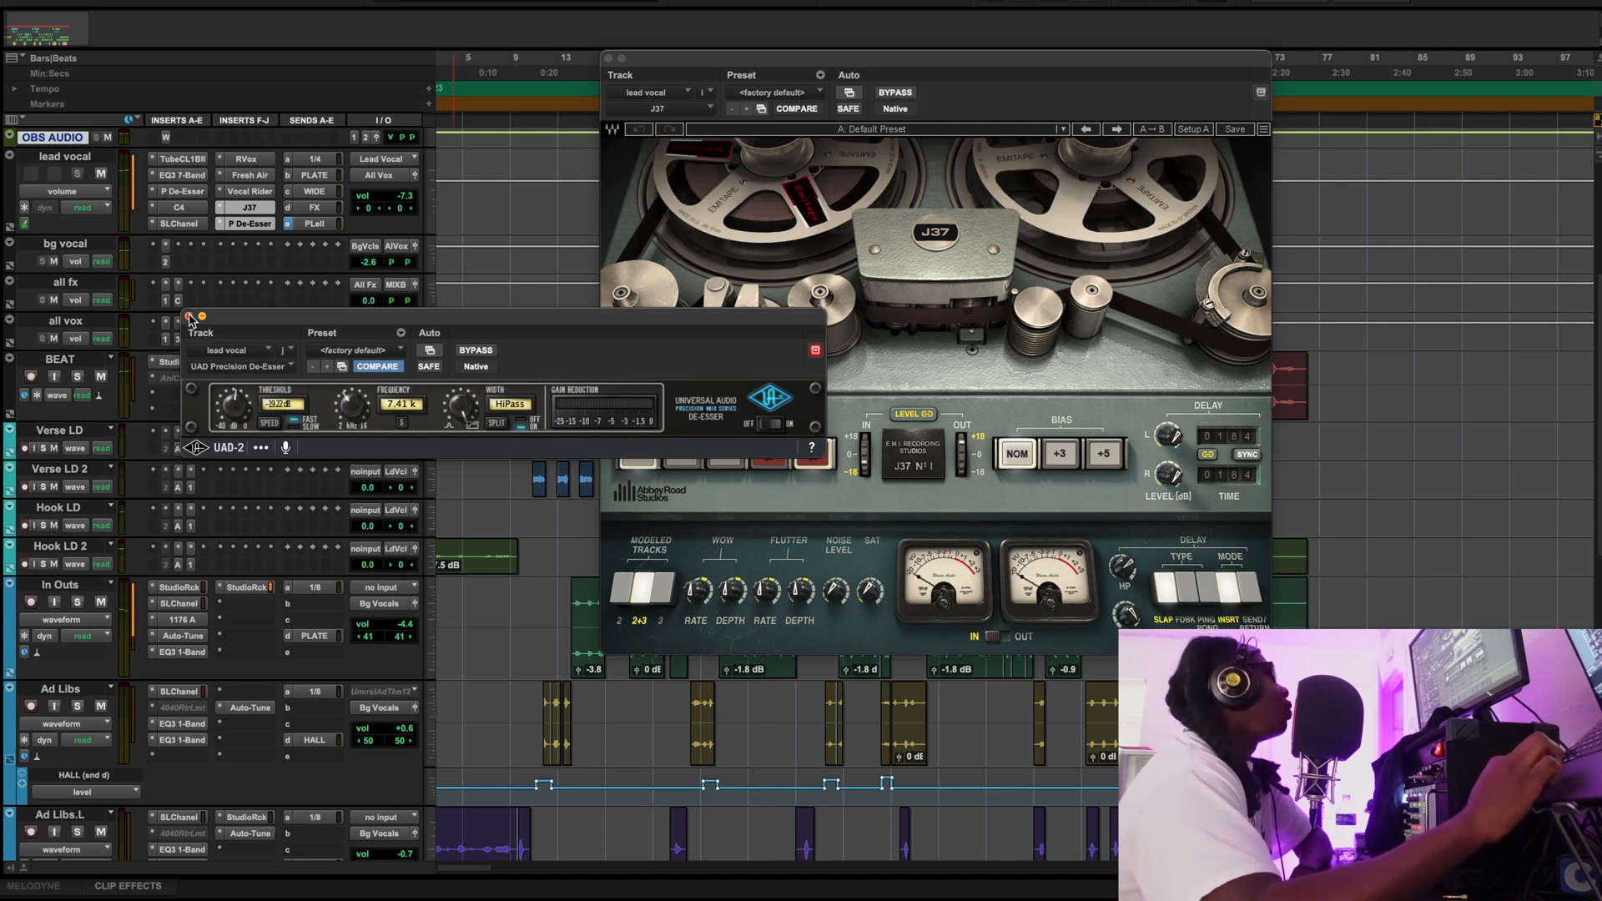
{"action": "left_click", "coordinate": [189, 317]}
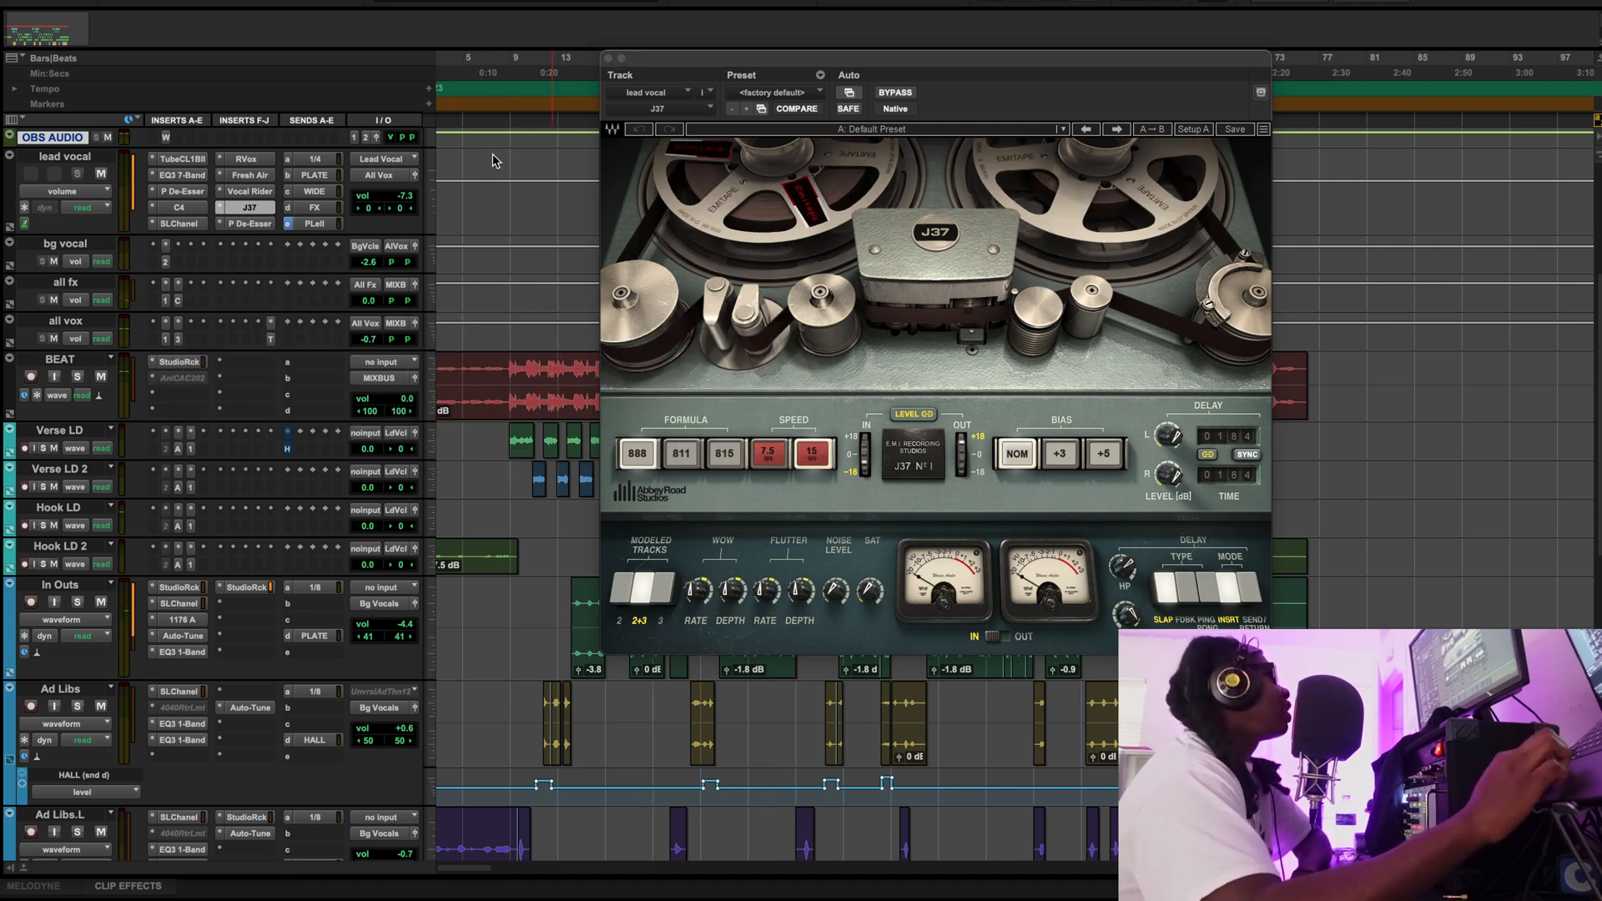
Close the J37 and open the soothe2 insert on the bg vocal bus to review its settings
{"action": "left_click", "coordinate": [163, 263]}
{"action": "left_click", "coordinate": [164, 263]}
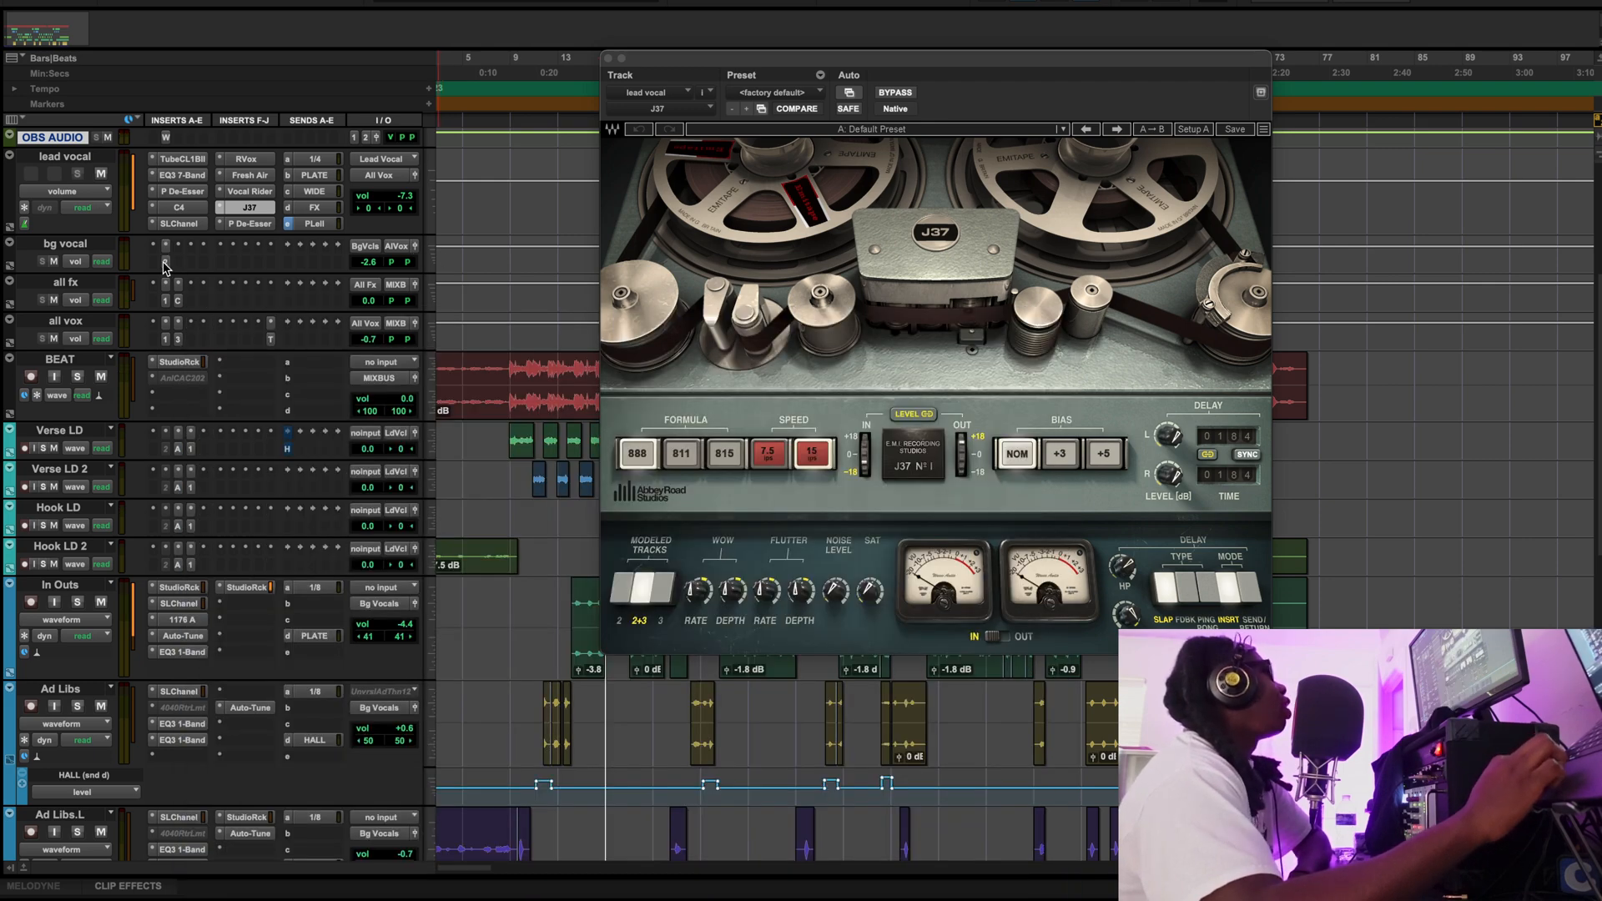
{"action": "left_click", "coordinate": [608, 59]}
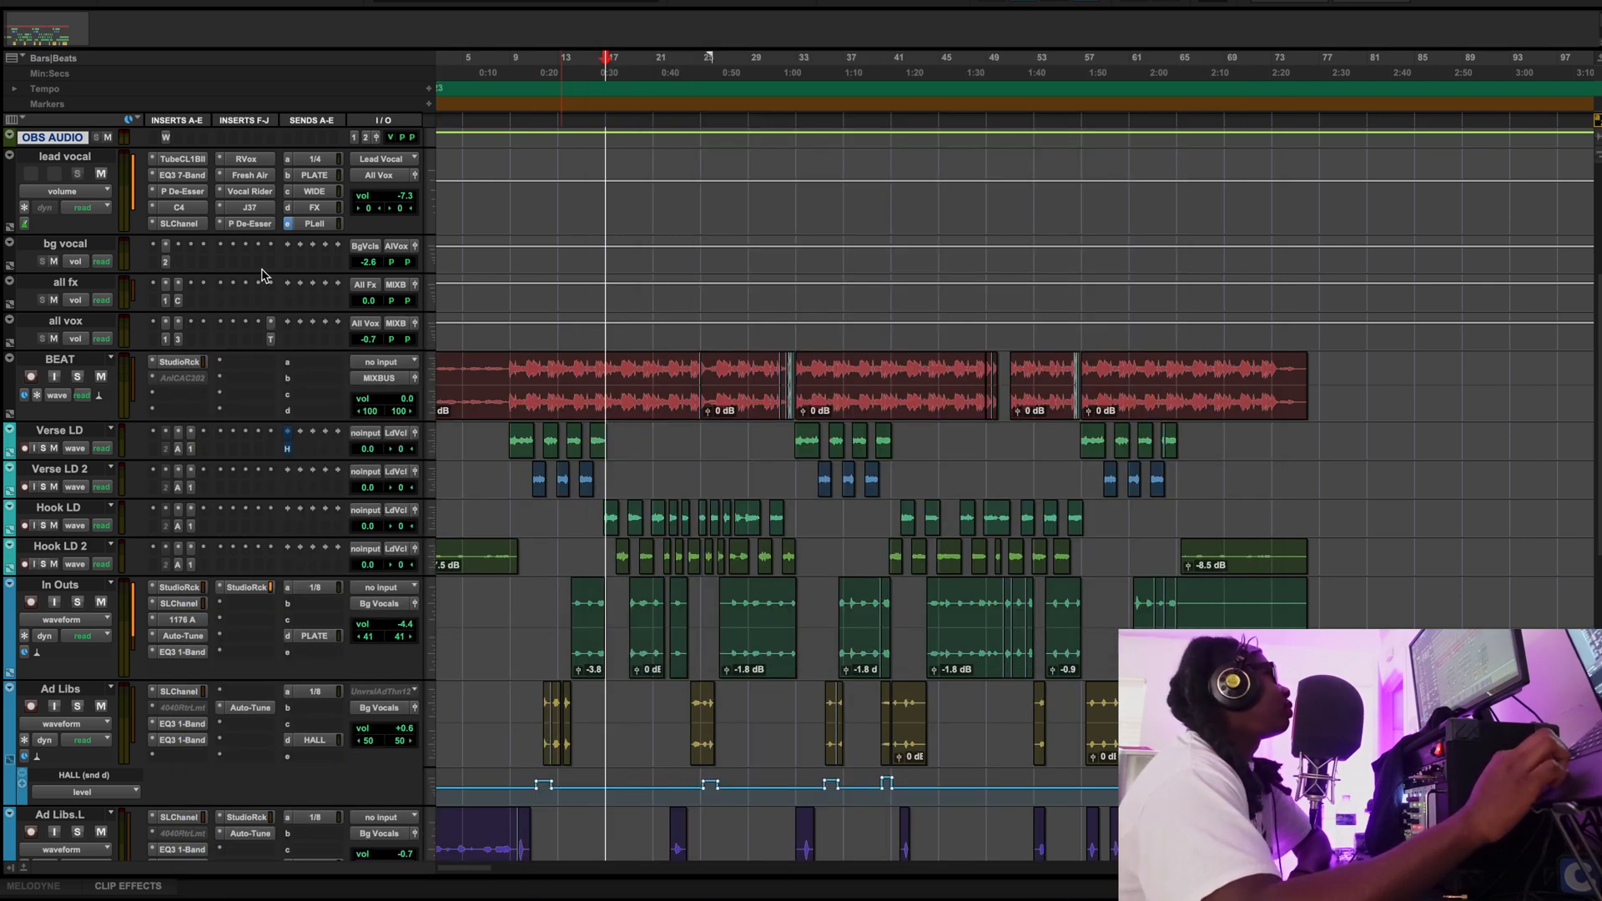
{"action": "left_click", "coordinate": [166, 263]}
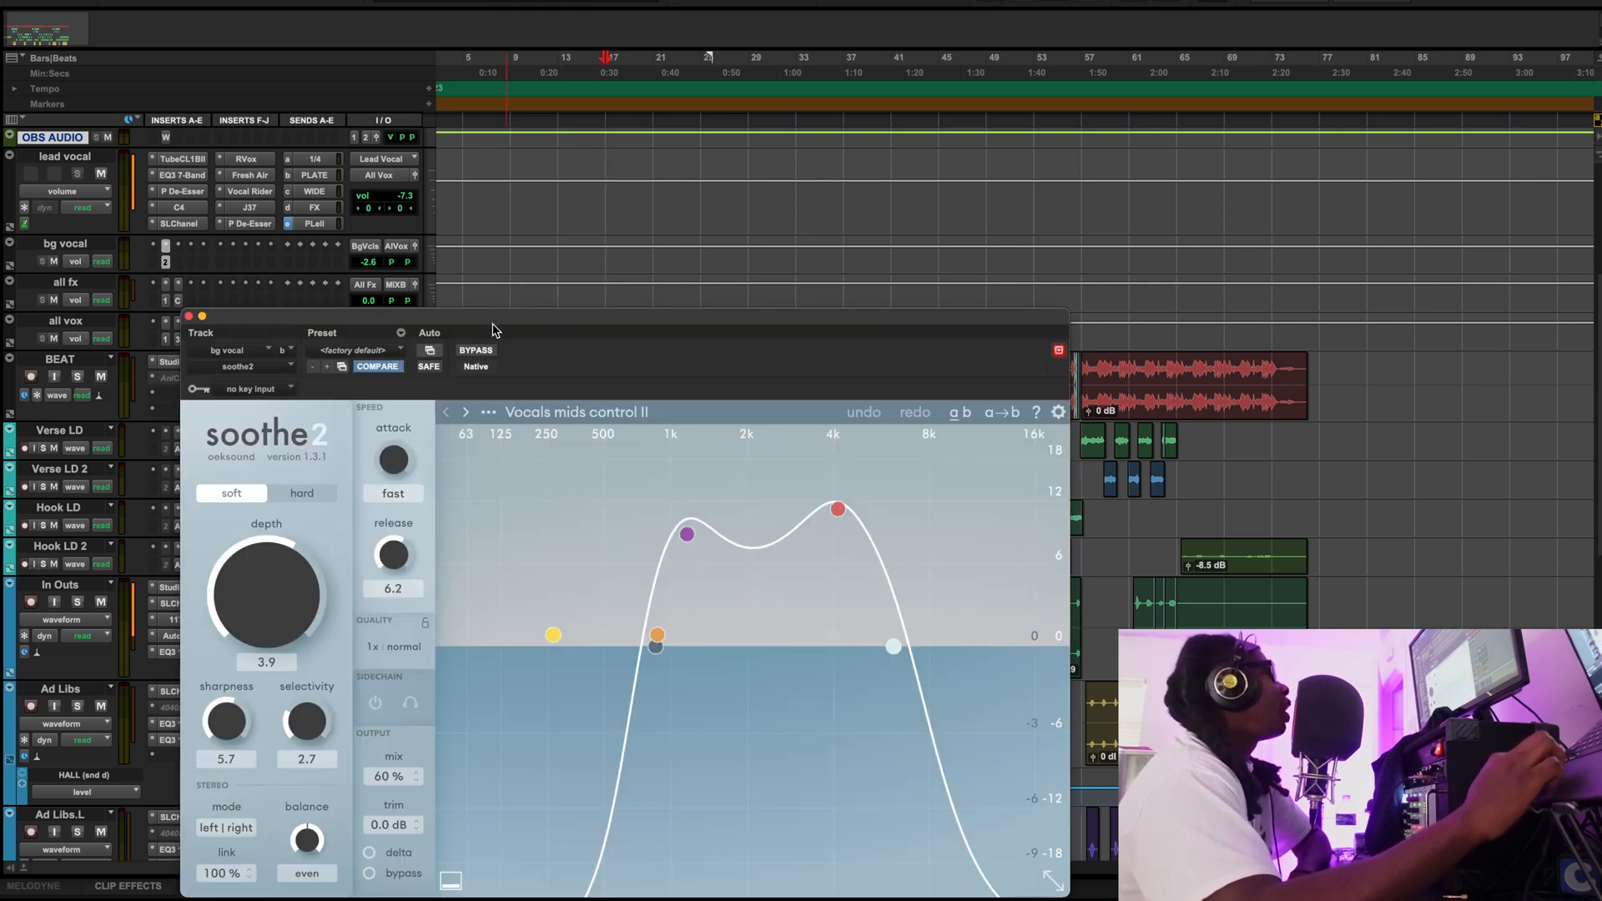
Play the song from about bar 23, compare the bg vocal bus with soothe2 bypassed and active, and close the plugin
{"action": "left_click_drag", "start_coordinate": [487, 317], "coordinate": [512, 135]}
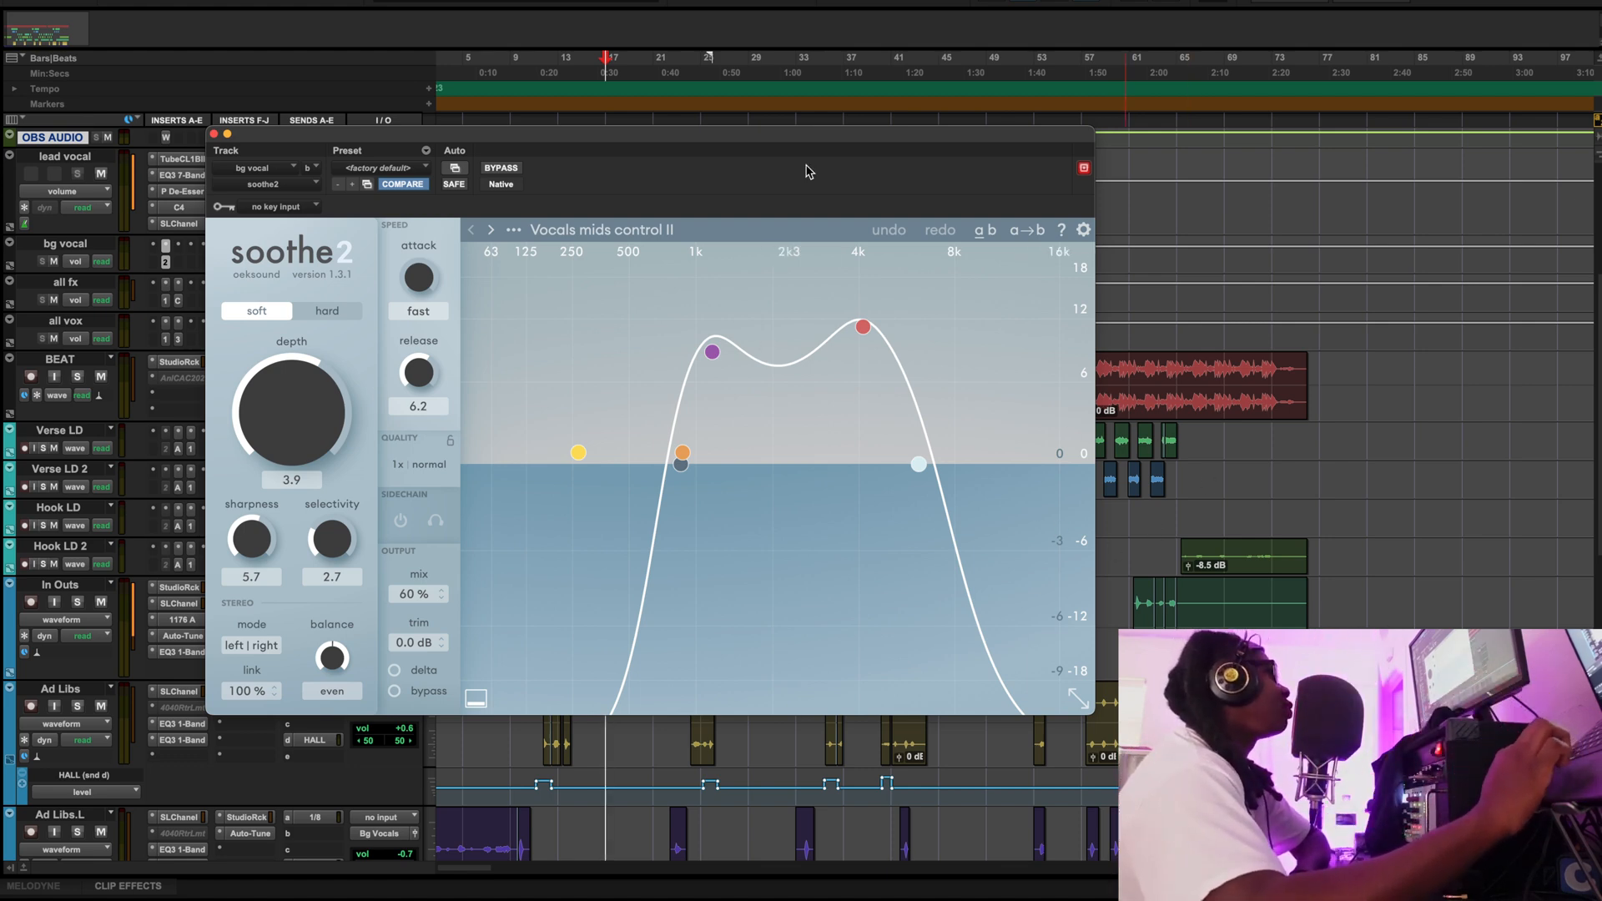
{"action": "left_click", "coordinate": [690, 73]}
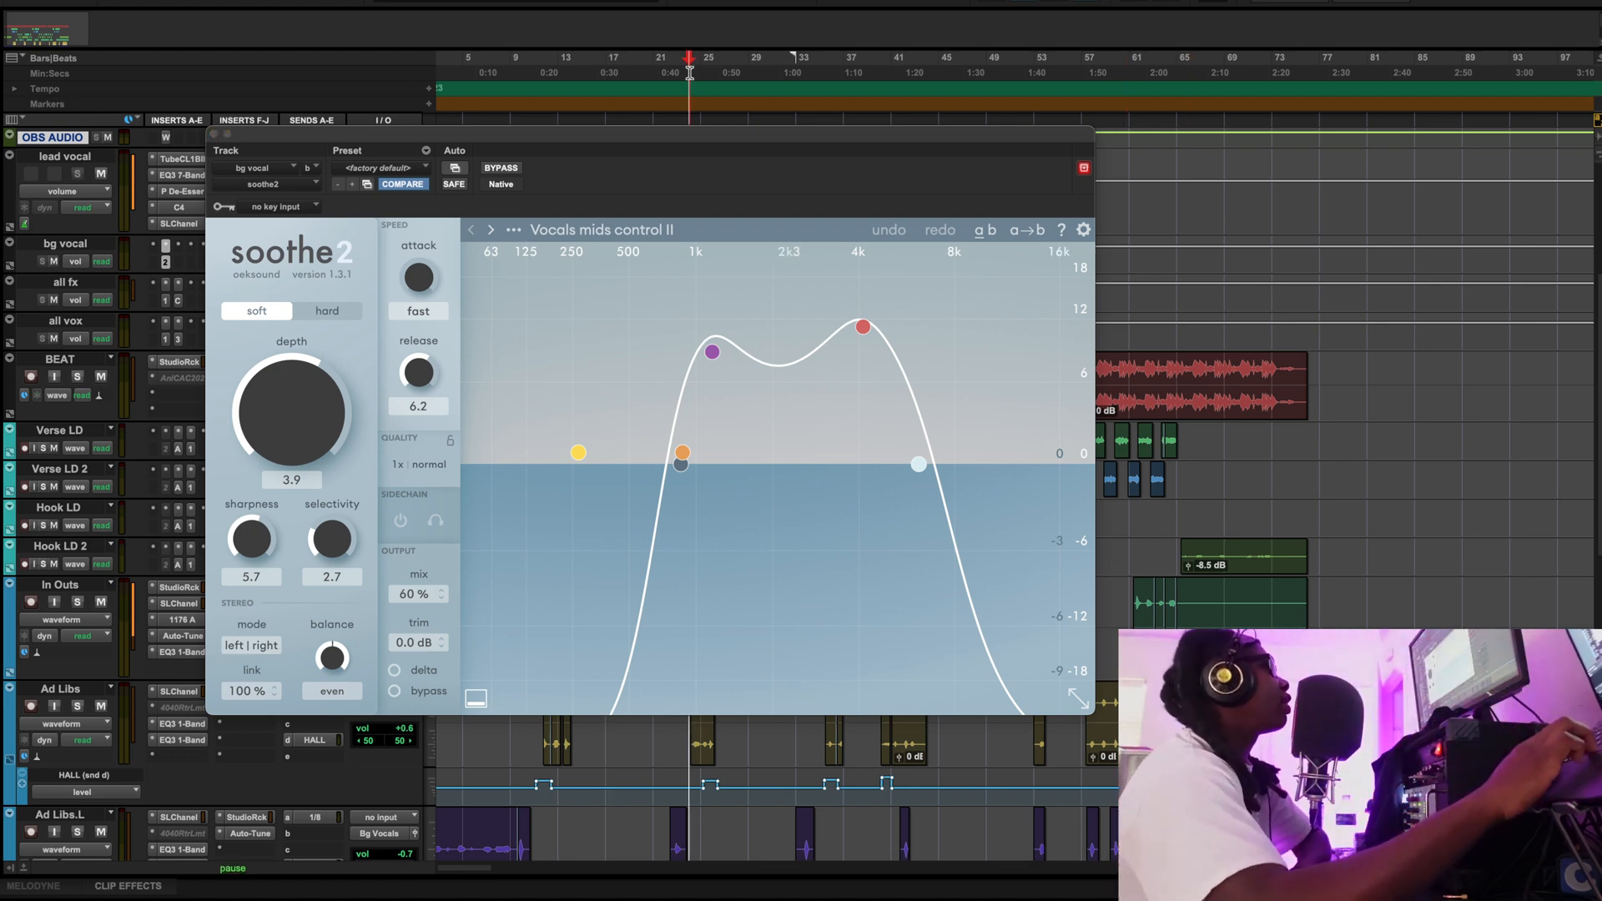
{"action": "key", "text": "space"}
{"action": "left_click", "coordinate": [494, 171]}
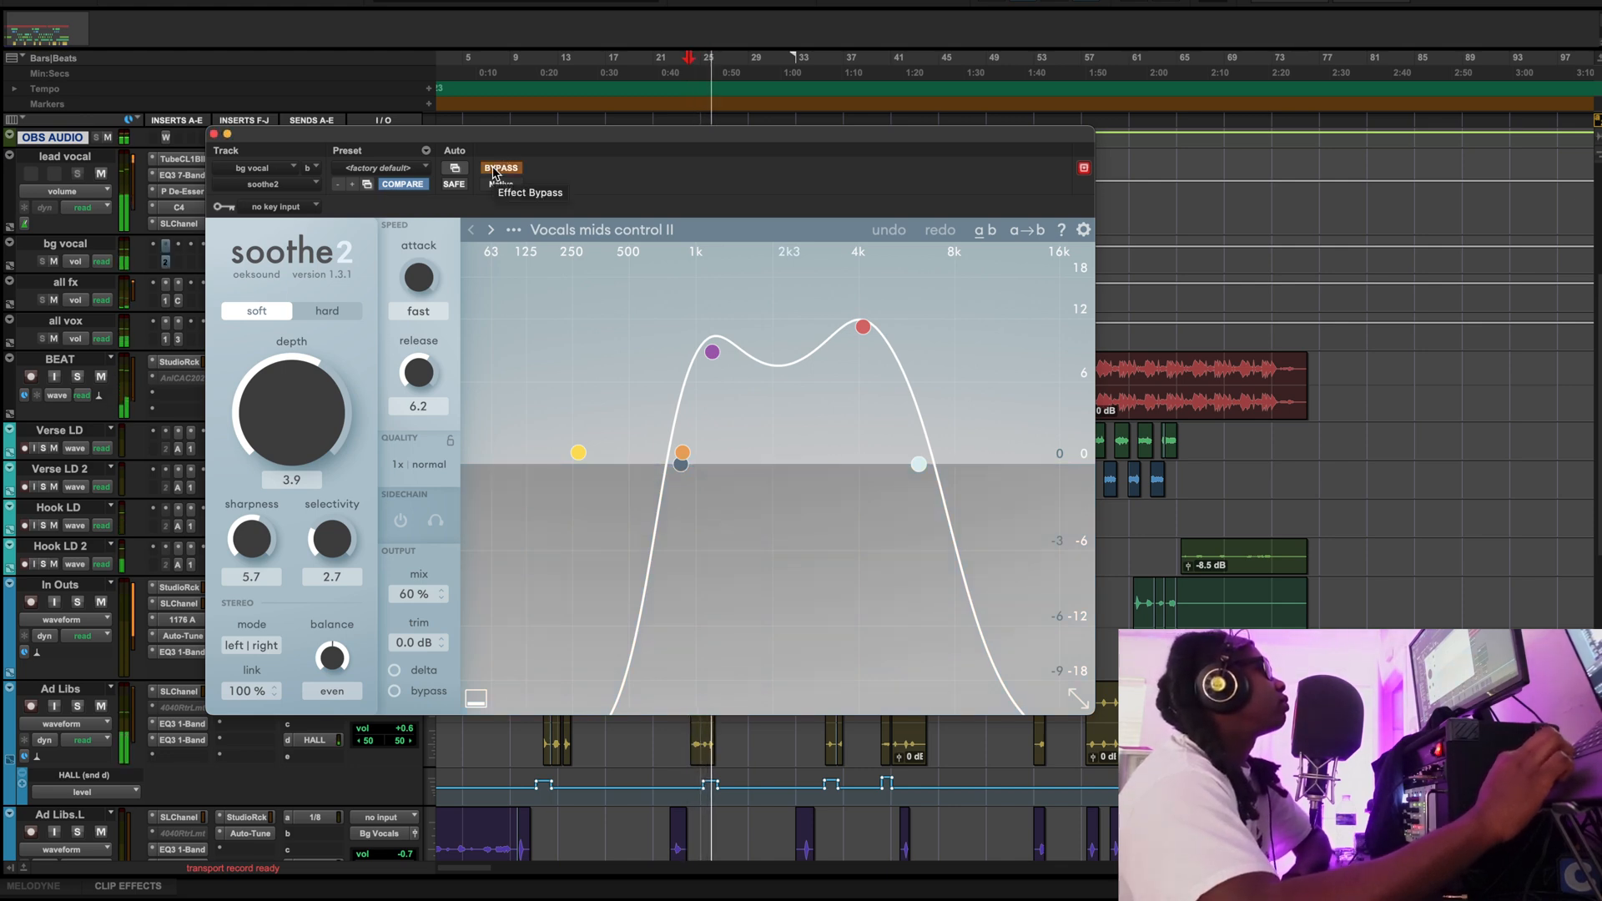
{"action": "left_click", "coordinate": [498, 169]}
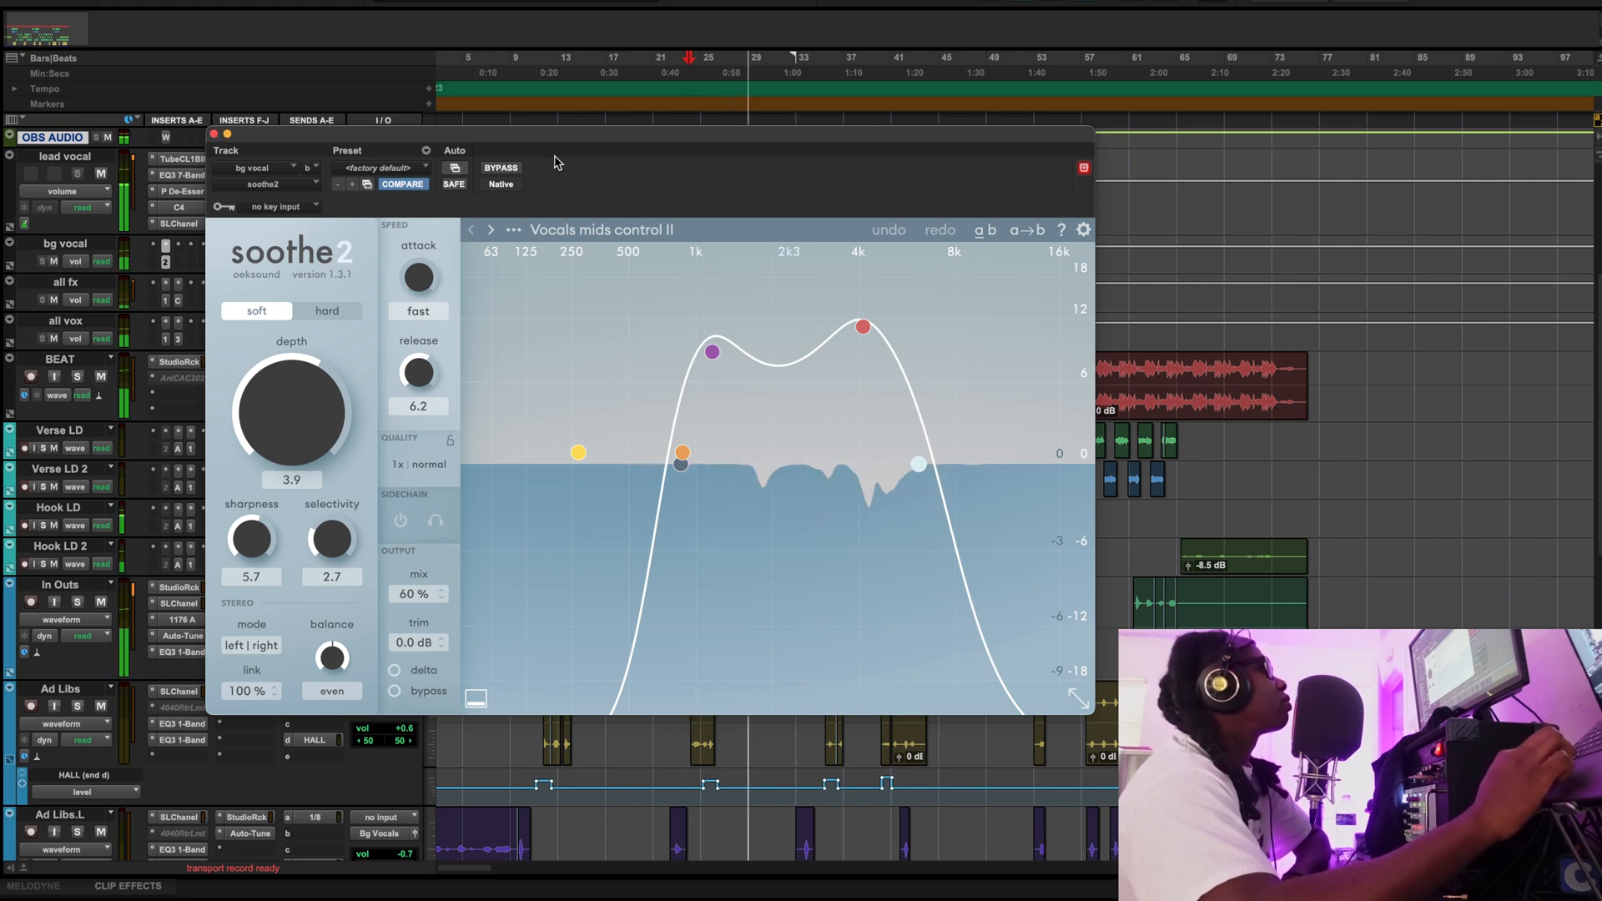
{"action": "left_click", "coordinate": [507, 167]}
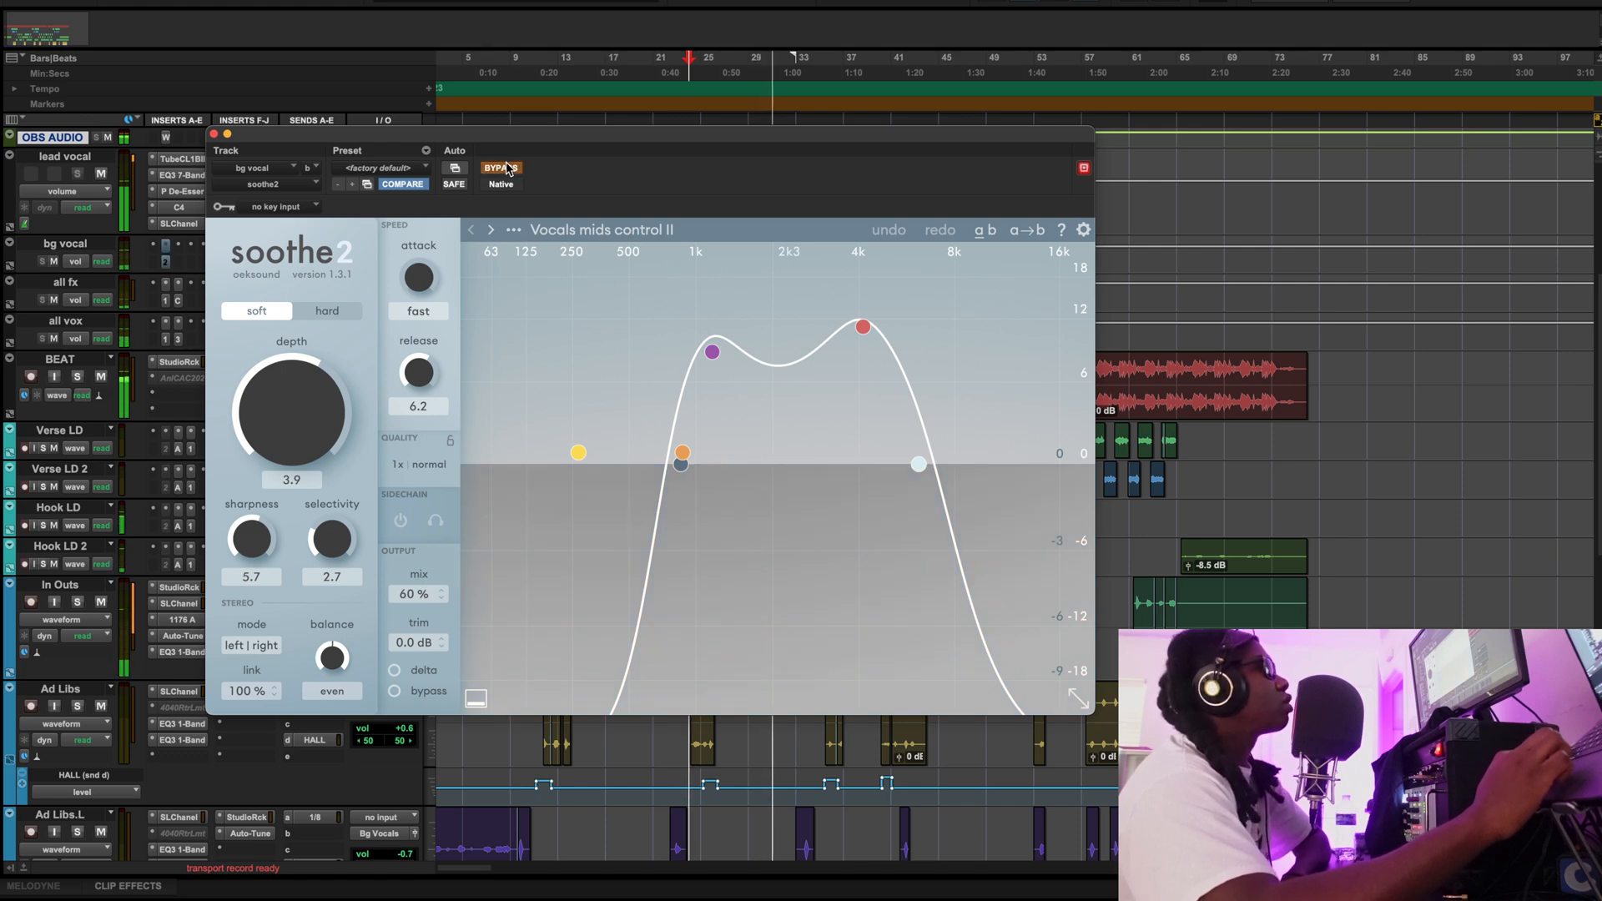
{"action": "left_click", "coordinate": [506, 168]}
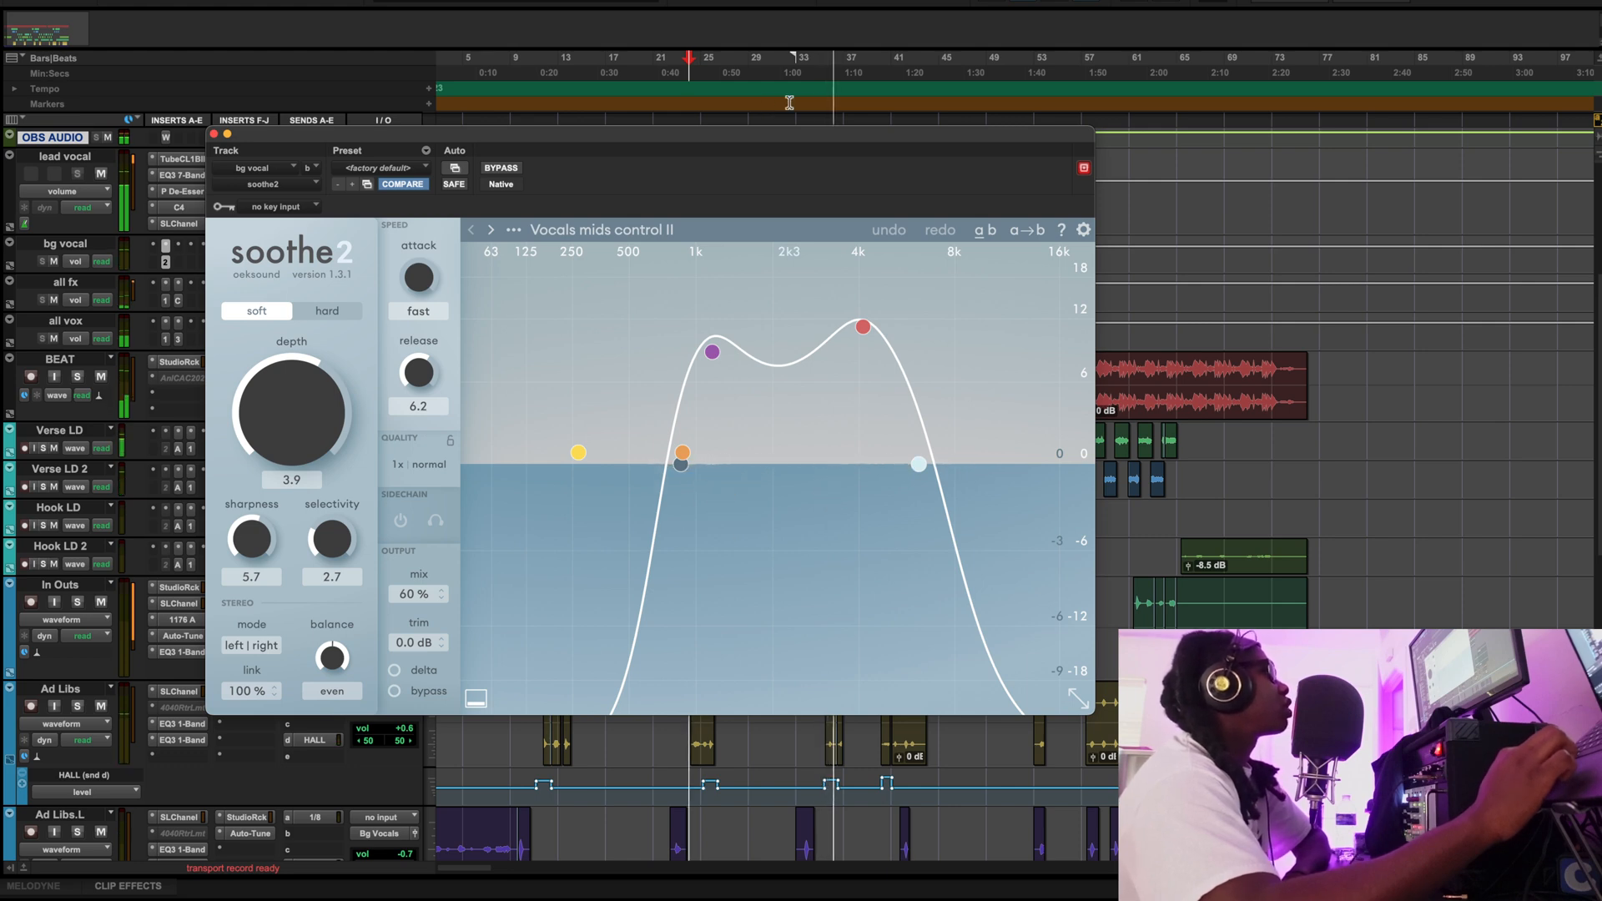
{"action": "key", "text": "space"}
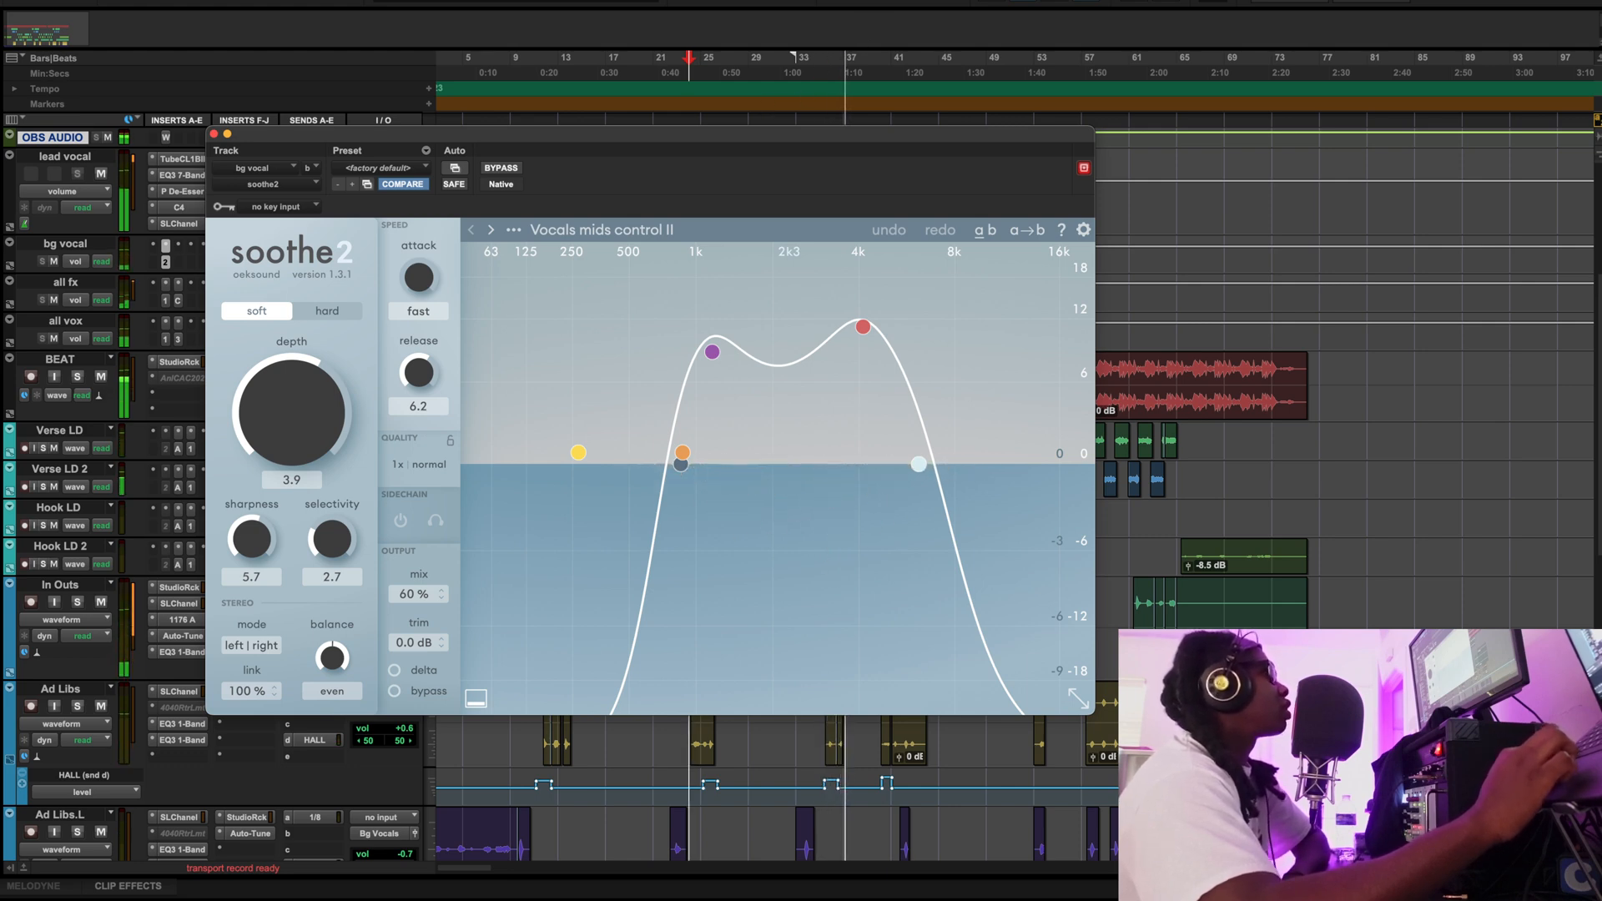
{"action": "left_click", "coordinate": [215, 136]}
Review the EQ3 1-Band settings on the all fx bus and open its Dyn3 Compressor/Limiter insert
{"action": "left_click", "coordinate": [165, 302]}
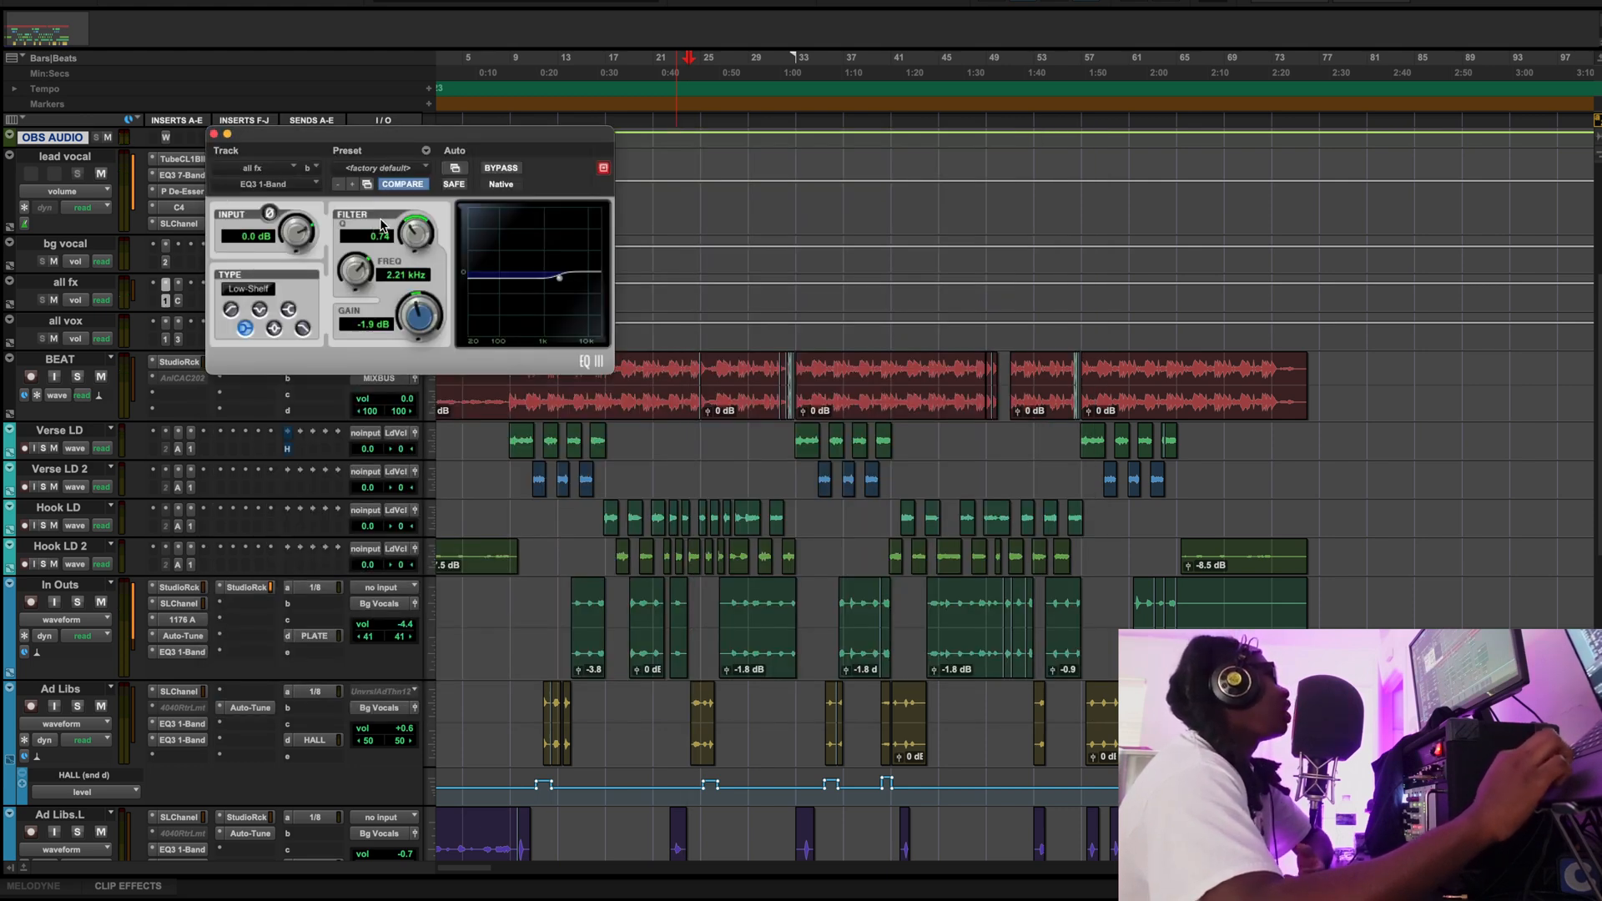
{"action": "key", "text": "space"}
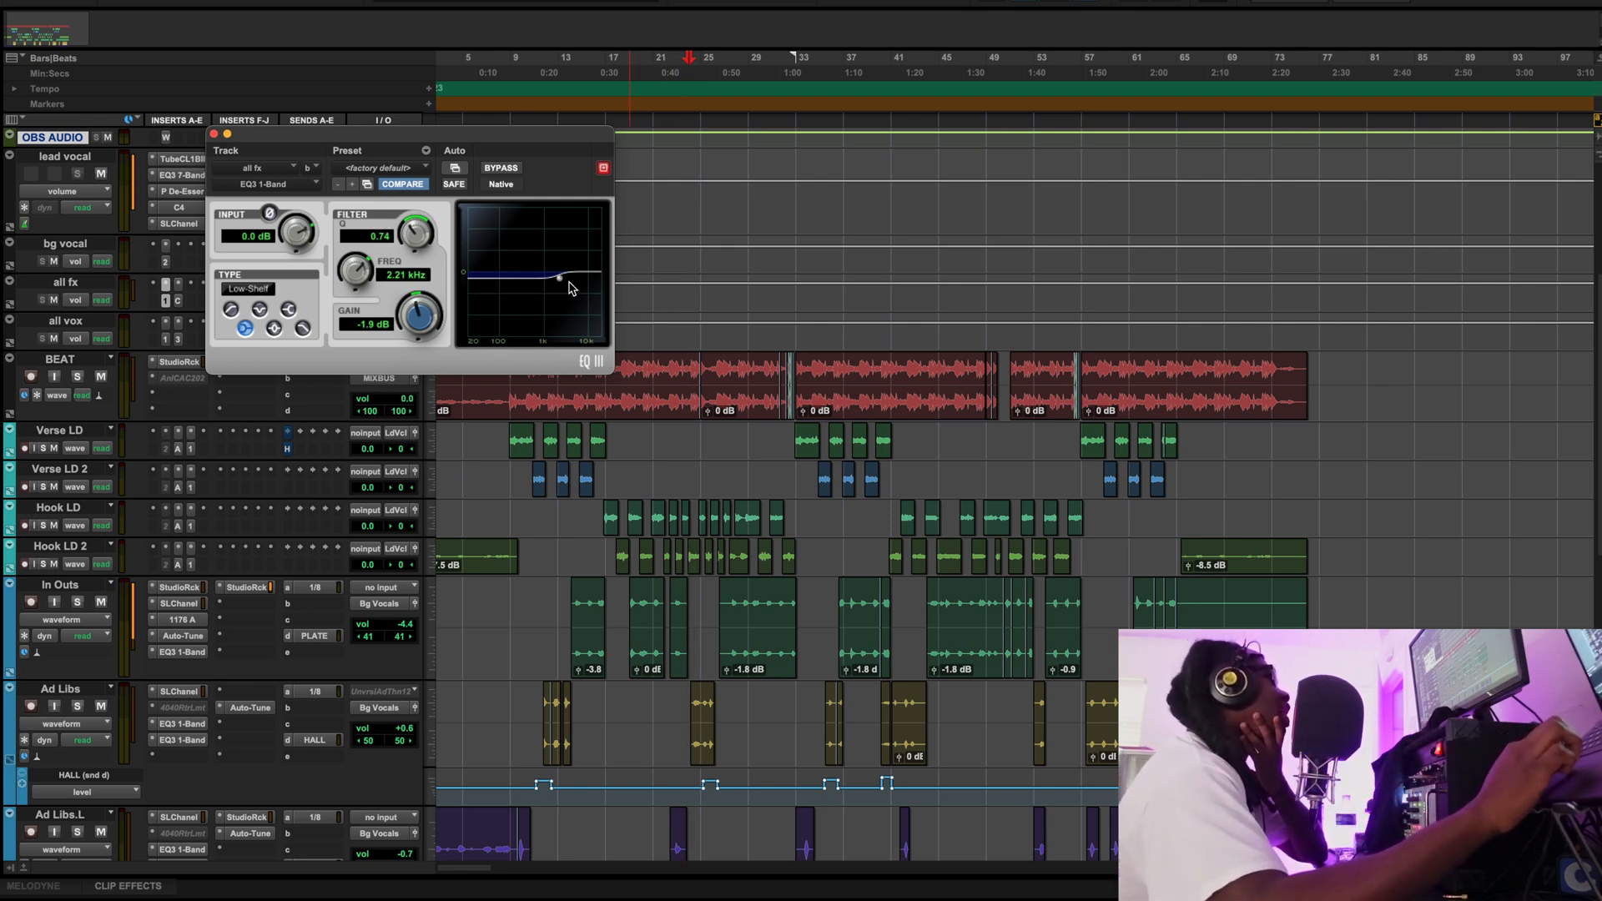
{"action": "left_click", "coordinate": [177, 301]}
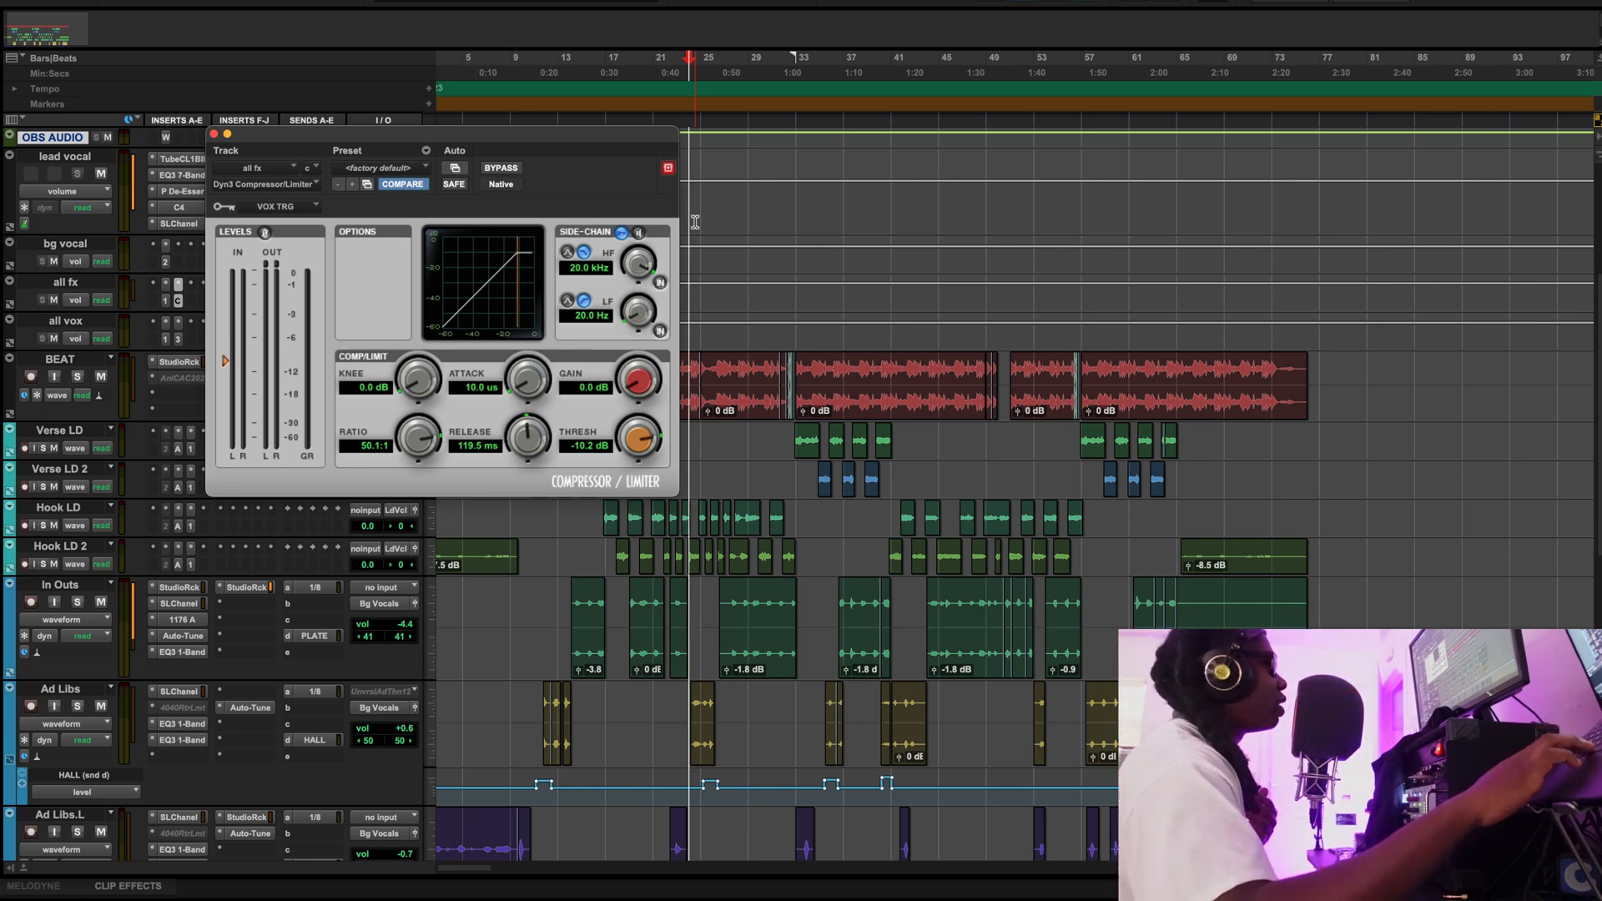
Play the song while comparing the all fx Compressor/Limiter bypassed and active, then close the plugin and stop playback
{"action": "key", "text": "space"}
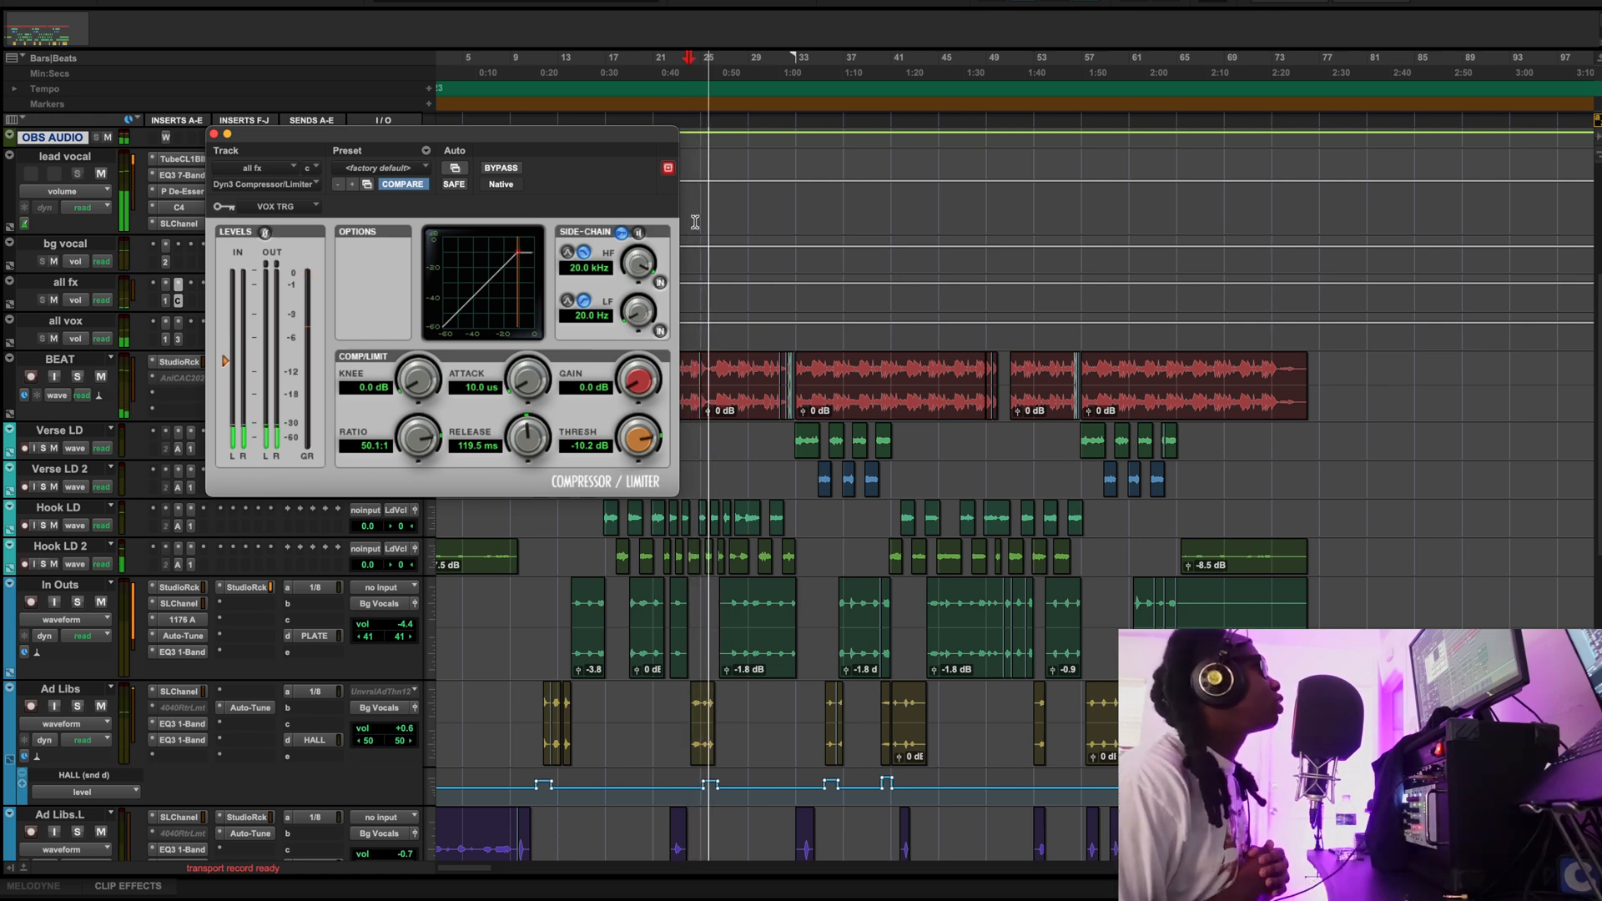
{"action": "left_click", "coordinate": [501, 168]}
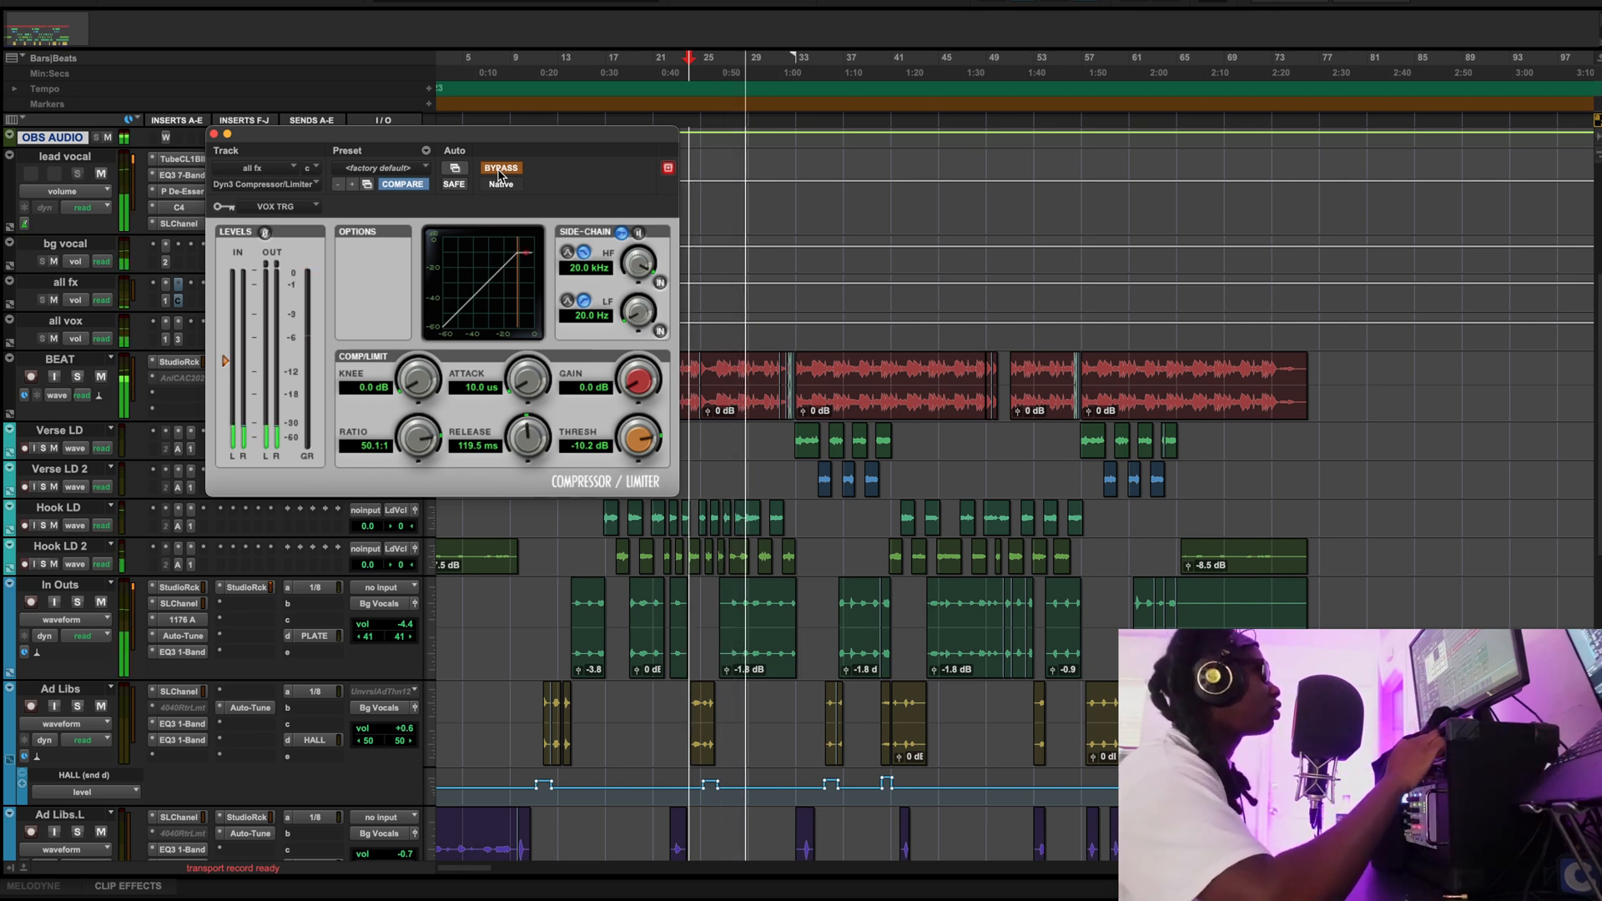
{"action": "left_click", "coordinate": [501, 168]}
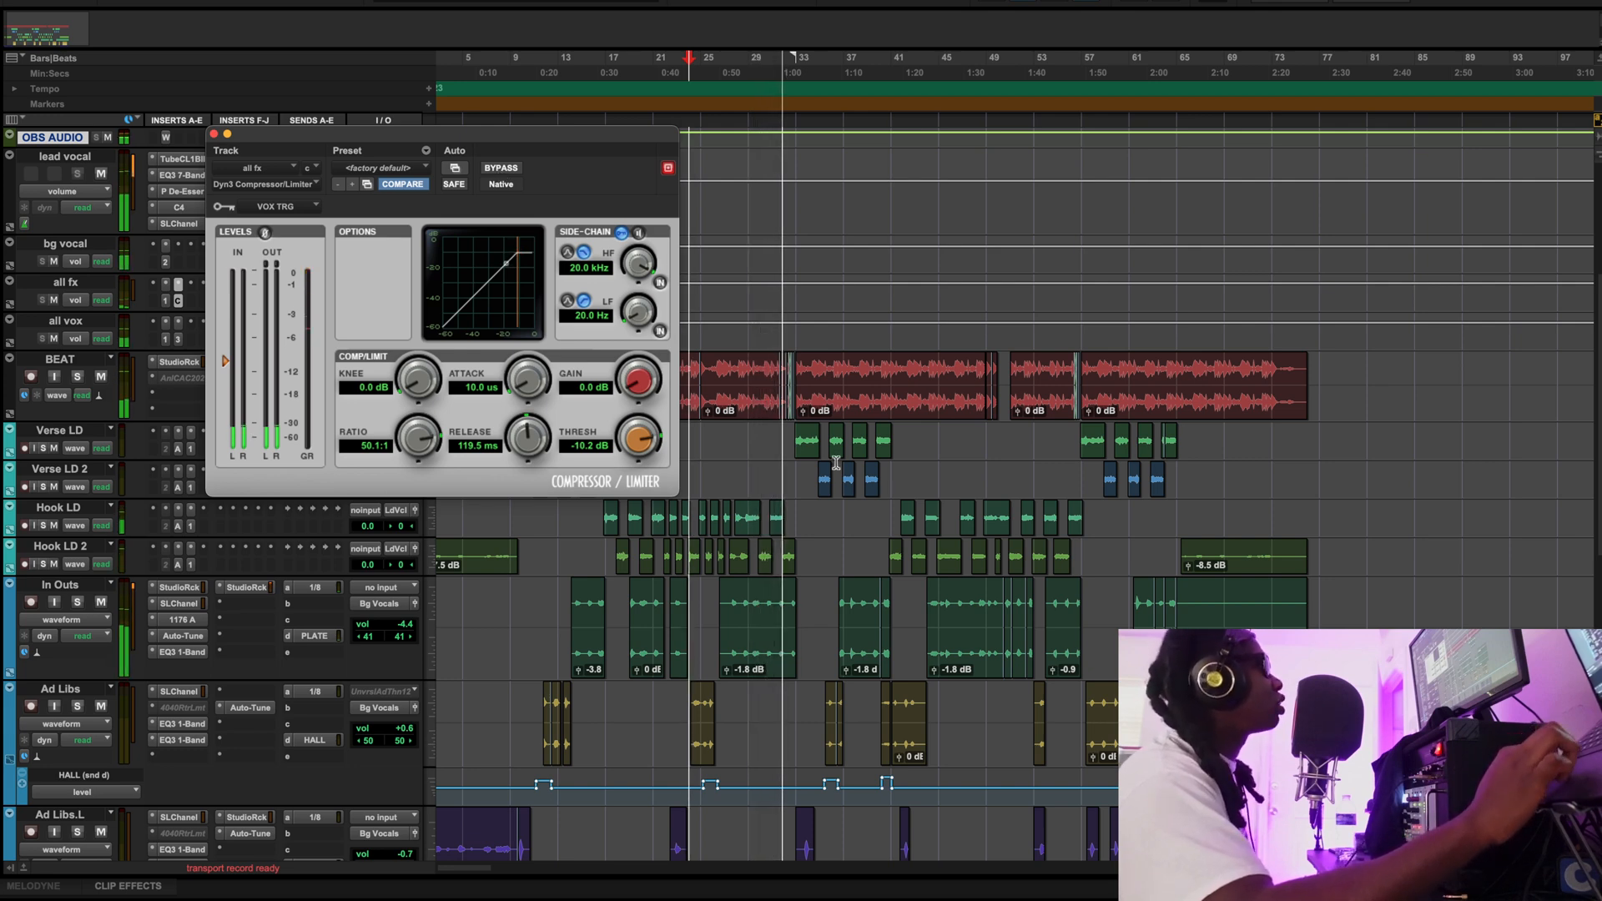
{"action": "scroll", "coordinate": [845, 474], "scroll_direction": "down", "scroll_amount": 3}
{"action": "scroll", "coordinate": [846, 475], "scroll_direction": "down", "scroll_amount": 3}
{"action": "scroll", "coordinate": [795, 417], "scroll_direction": "down", "scroll_amount": 2}
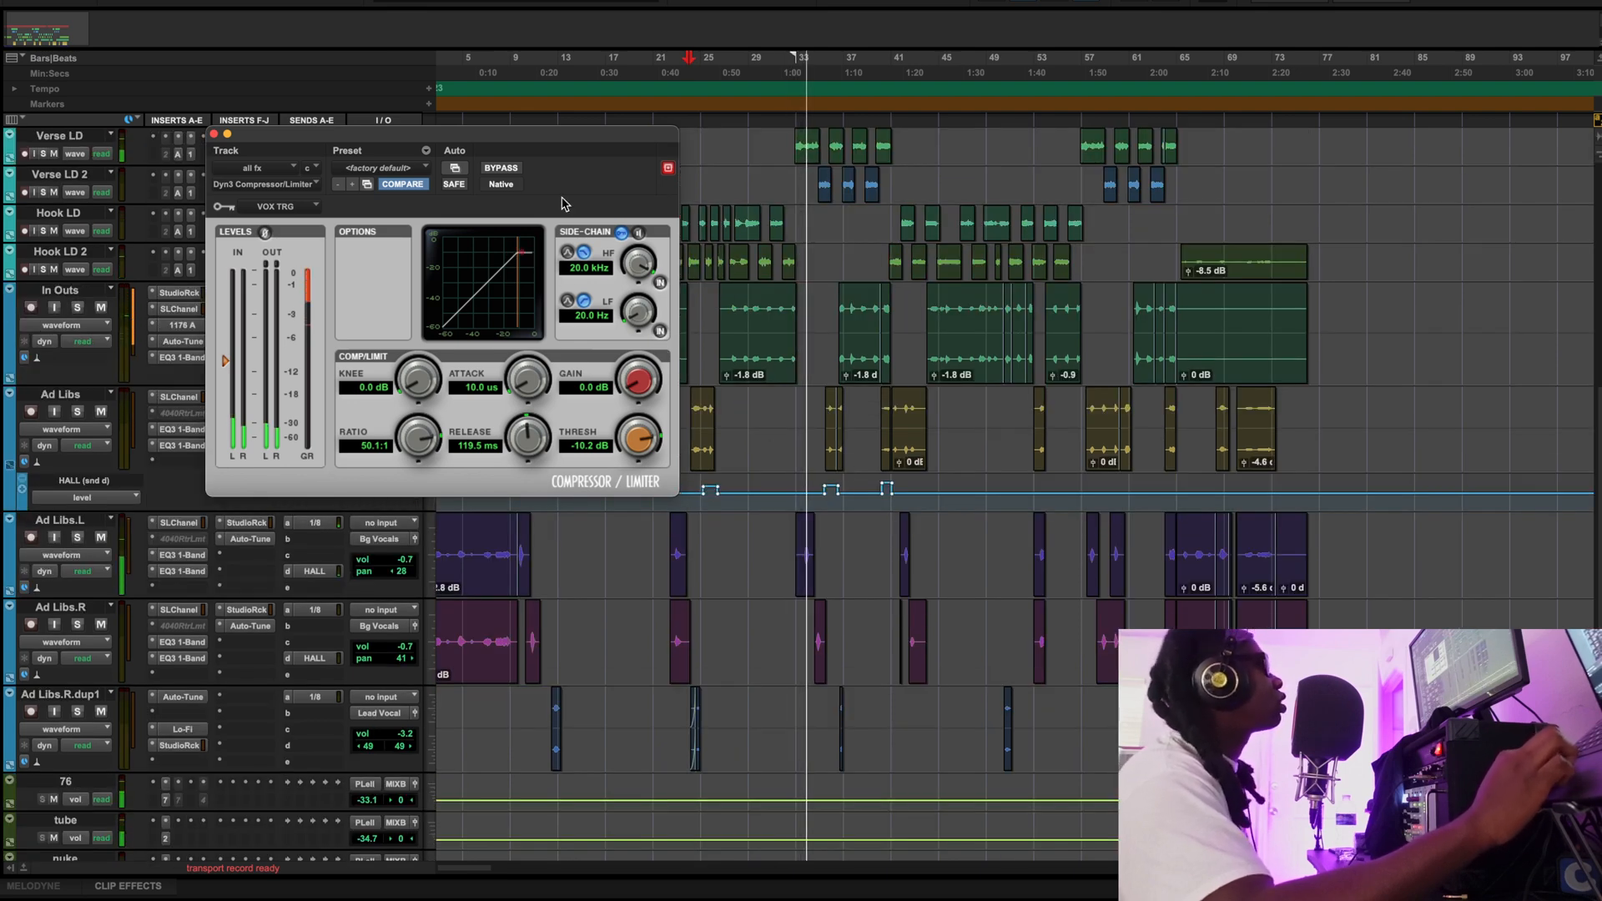
{"action": "left_click", "coordinate": [507, 167]}
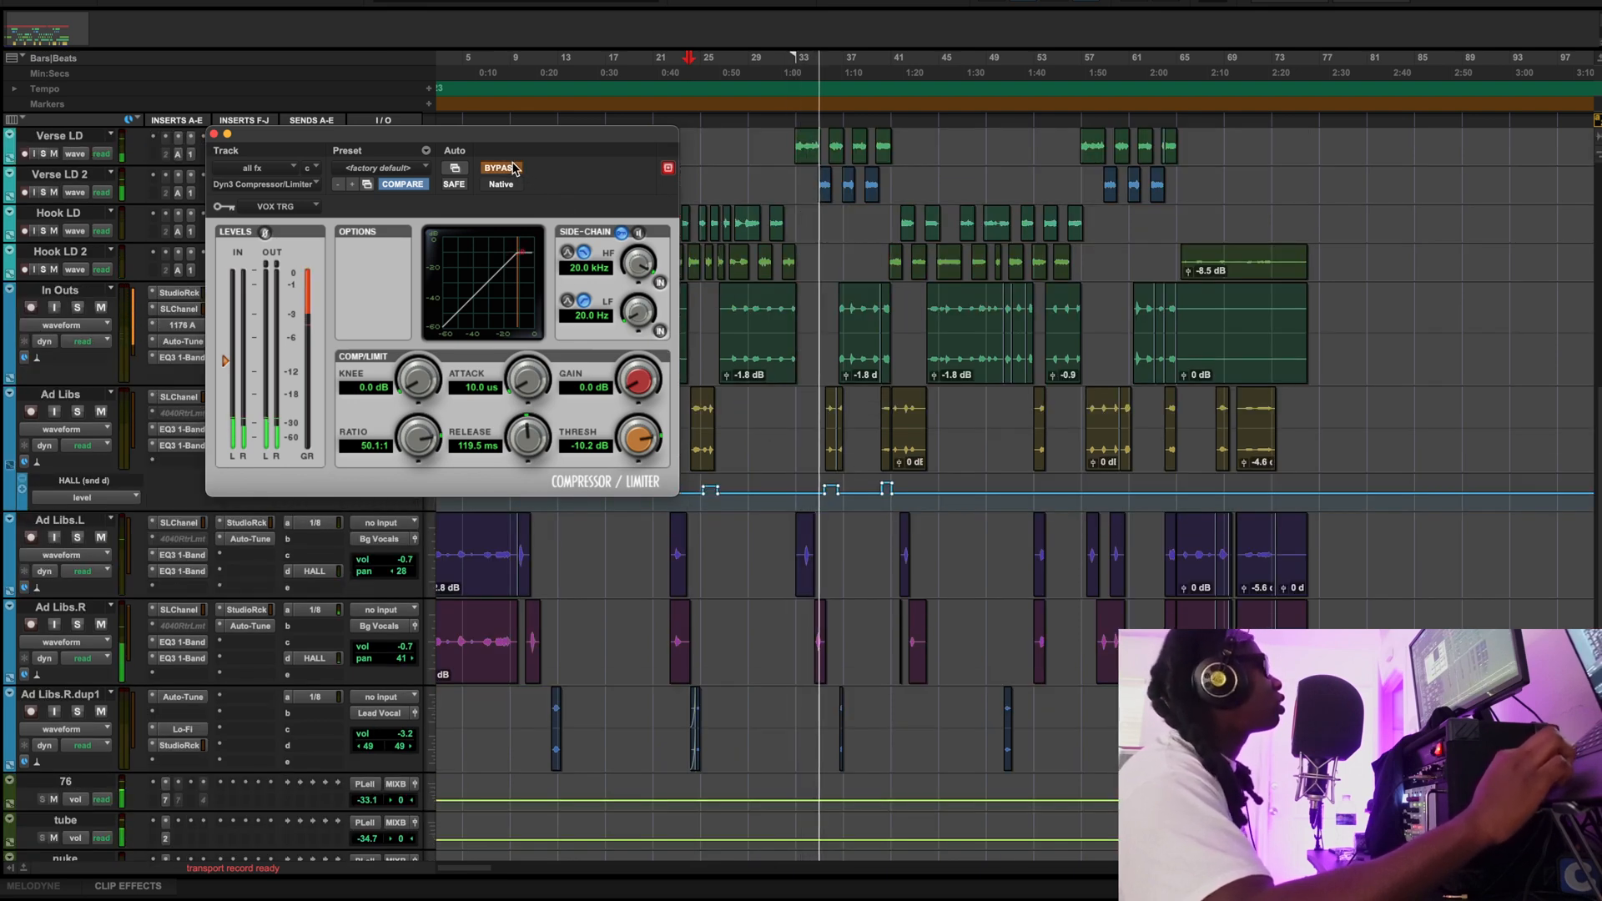
{"action": "left_click", "coordinate": [508, 168]}
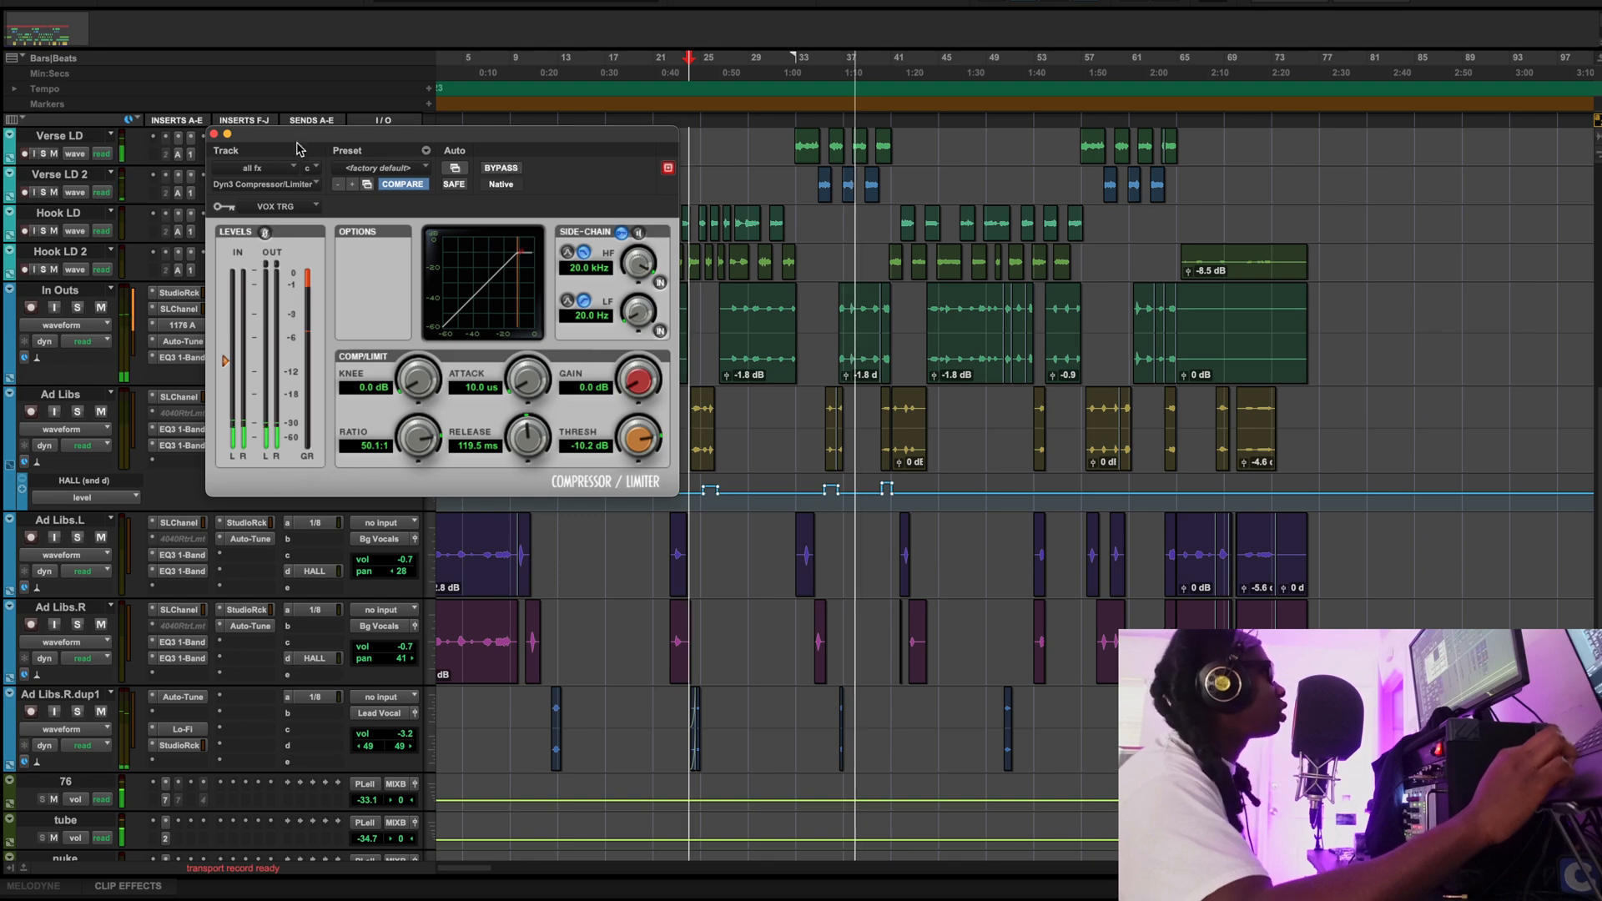
{"action": "left_click", "coordinate": [215, 134]}
{"action": "scroll", "coordinate": [455, 369], "scroll_direction": "up", "scroll_amount": 10}
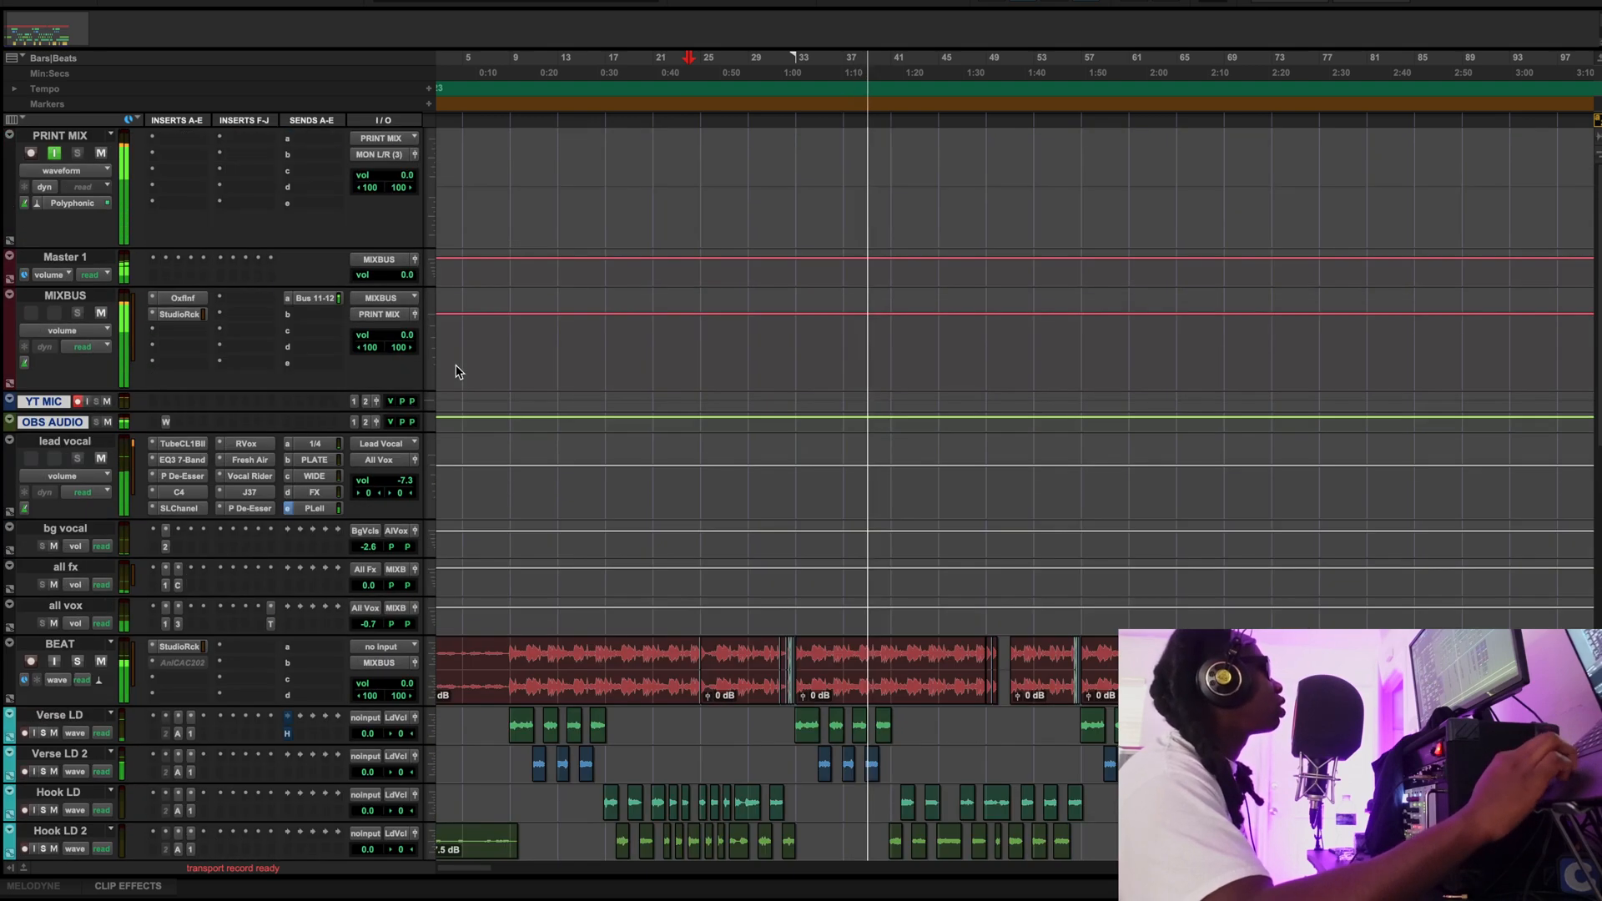
{"action": "key", "text": "space"}
Open the UAD Pultec EQP-1A on the all vox bus, review its settings and close it
{"action": "scroll", "coordinate": [306, 482], "scroll_direction": "down", "scroll_amount": 5}
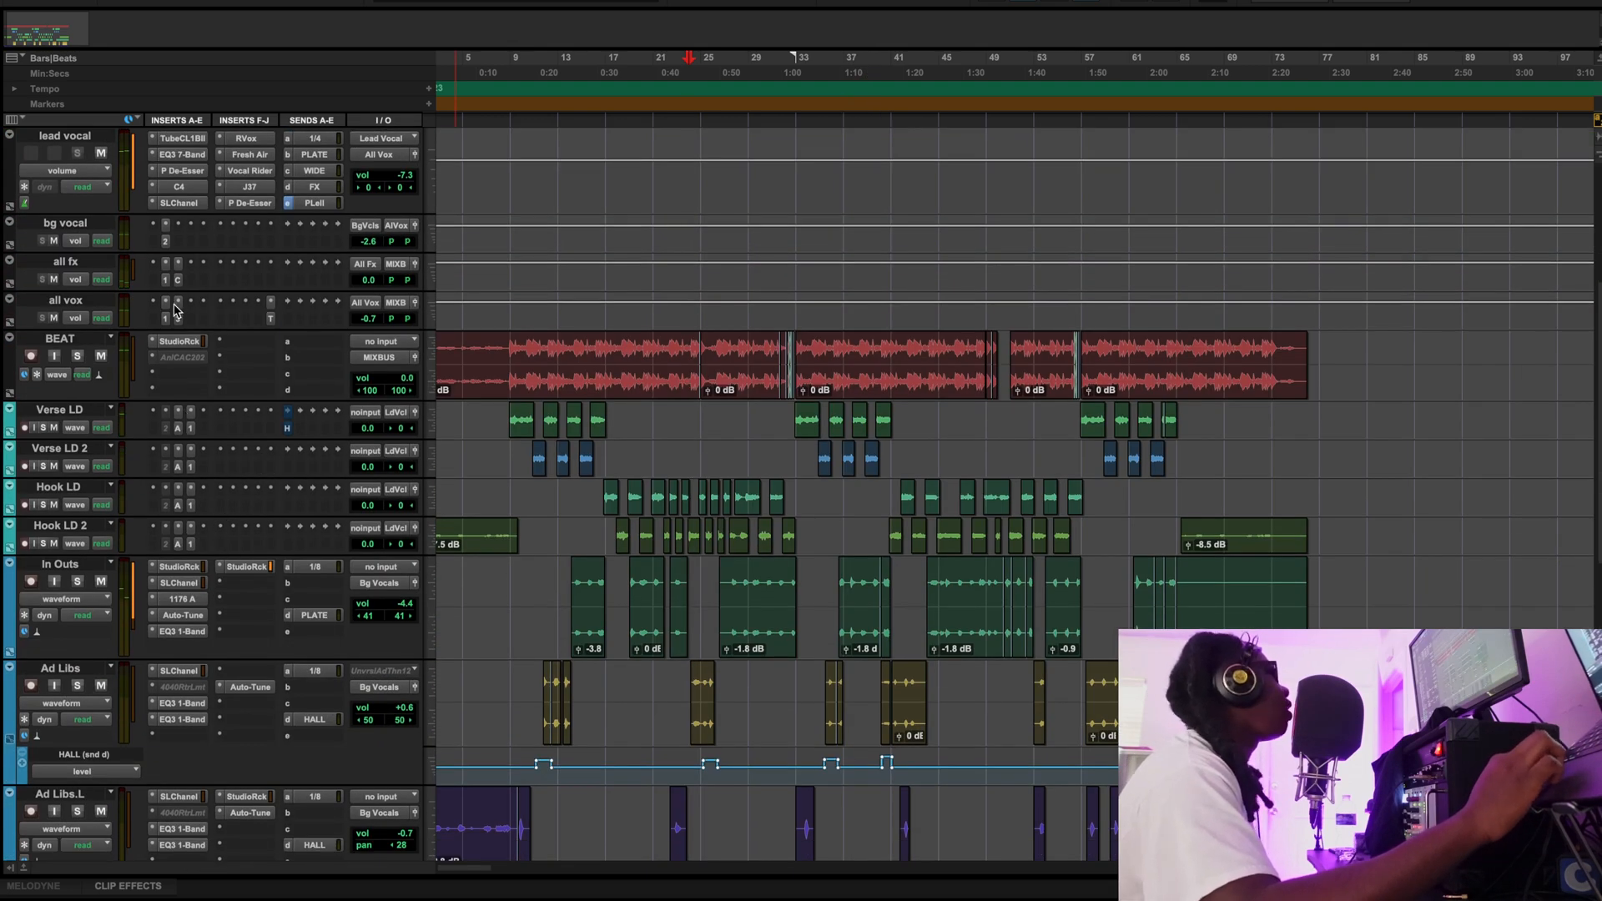
{"action": "left_click", "coordinate": [166, 320]}
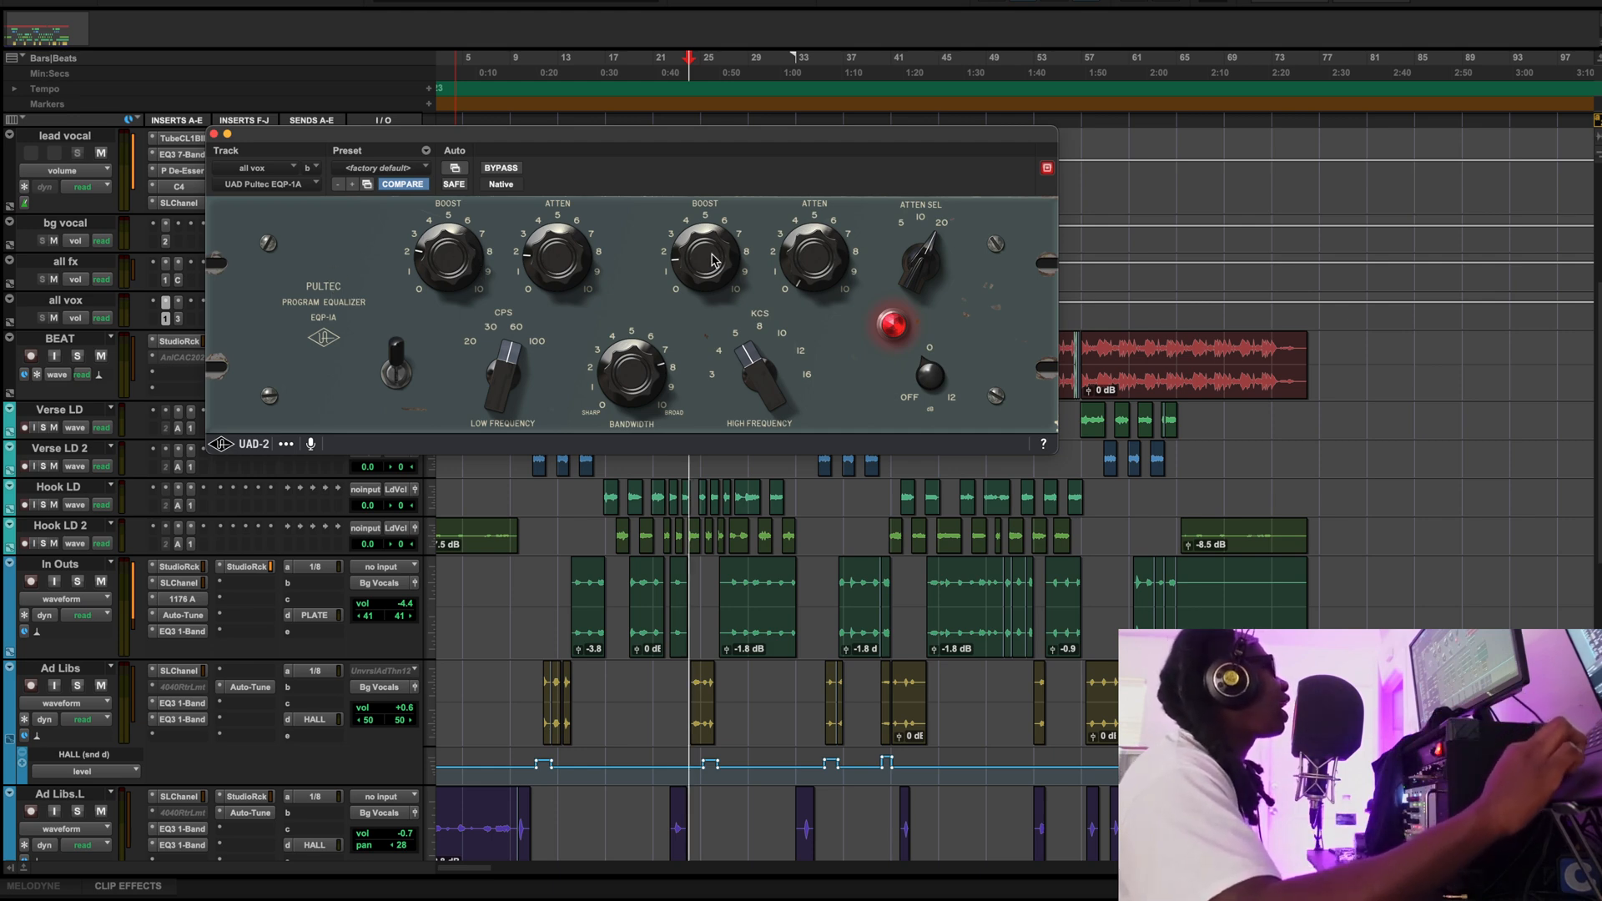
{"action": "left_click", "coordinate": [215, 135]}
Check the all vox bus's second plugin insert briefly and dismiss the plugin list of the empty slot
{"action": "scroll", "coordinate": [304, 314], "scroll_direction": "up", "scroll_amount": 3}
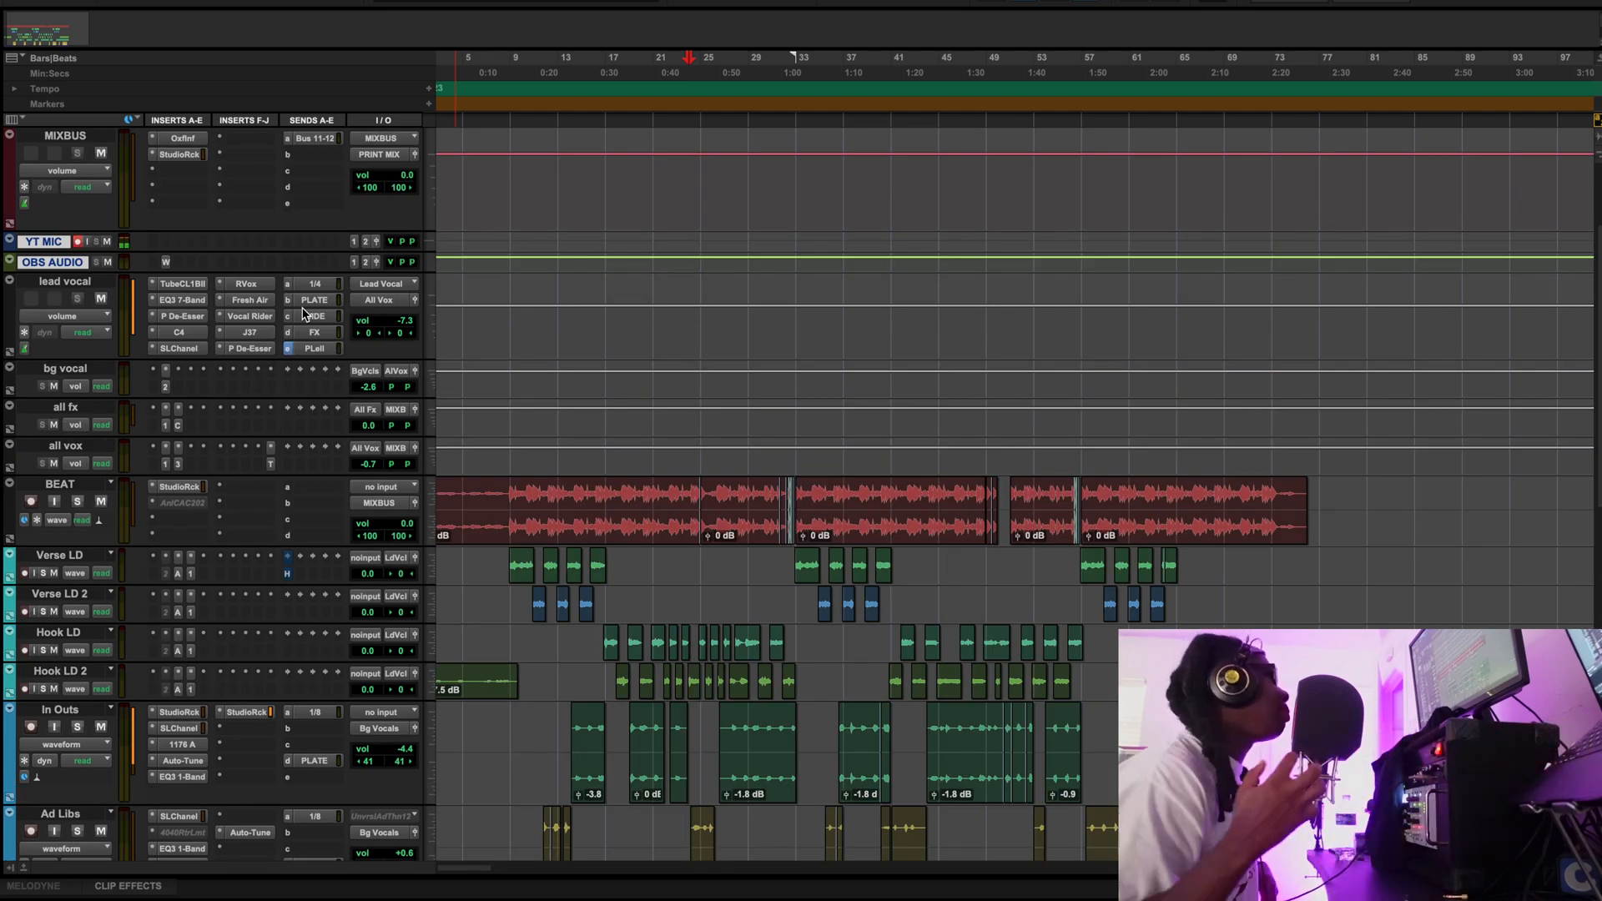
{"action": "left_click", "coordinate": [177, 464]}
{"action": "left_click", "coordinate": [177, 464]}
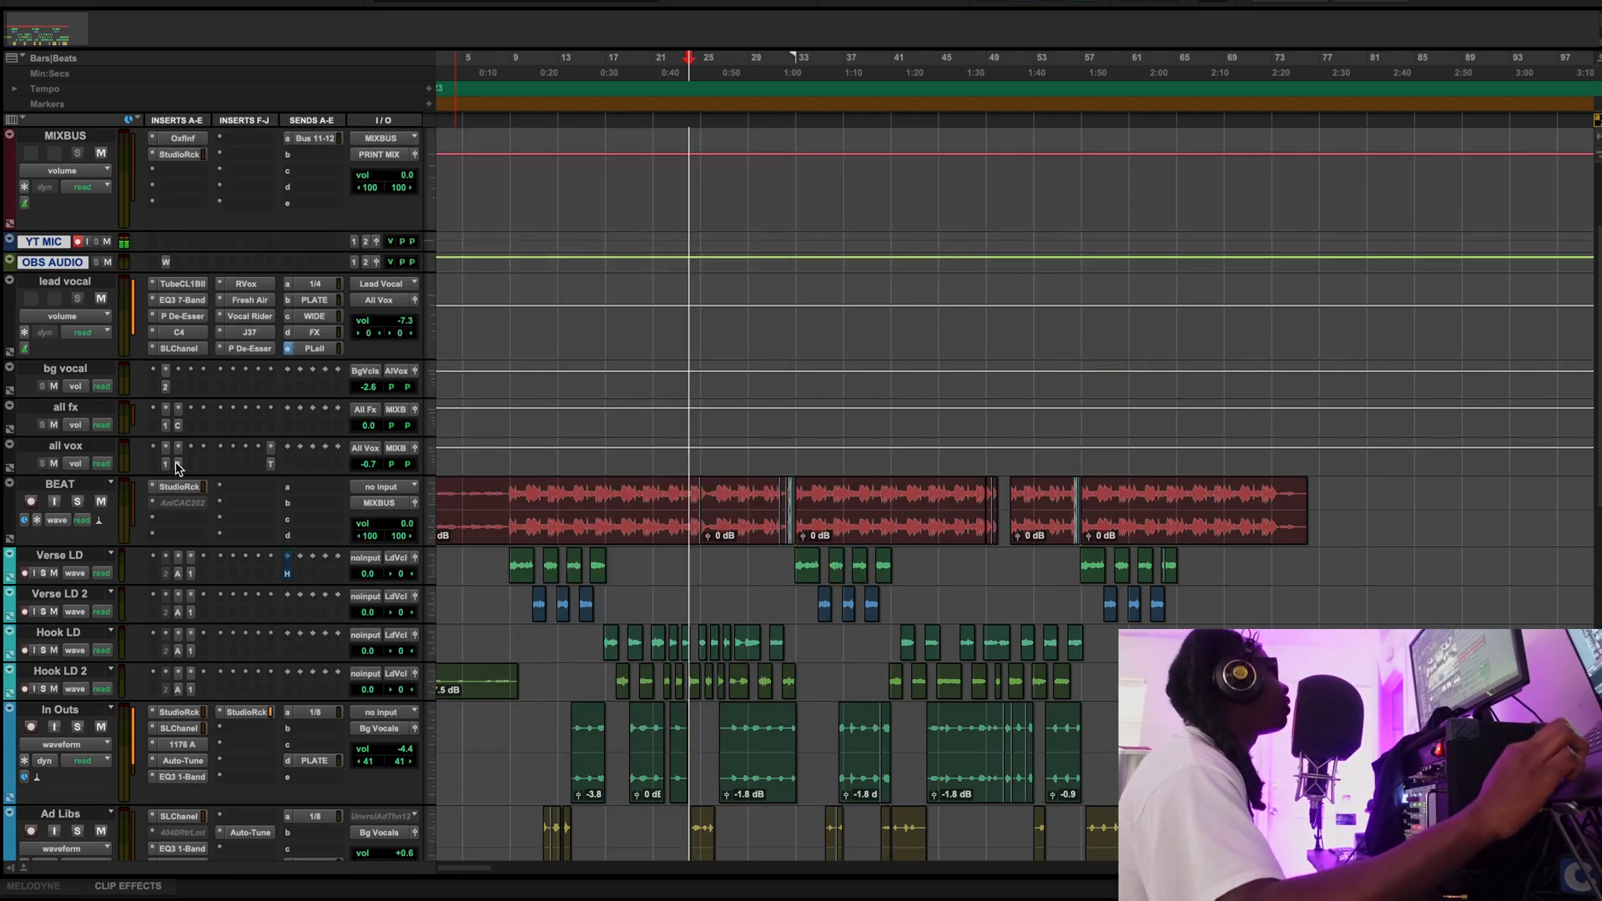
{"action": "left_click", "coordinate": [158, 467]}
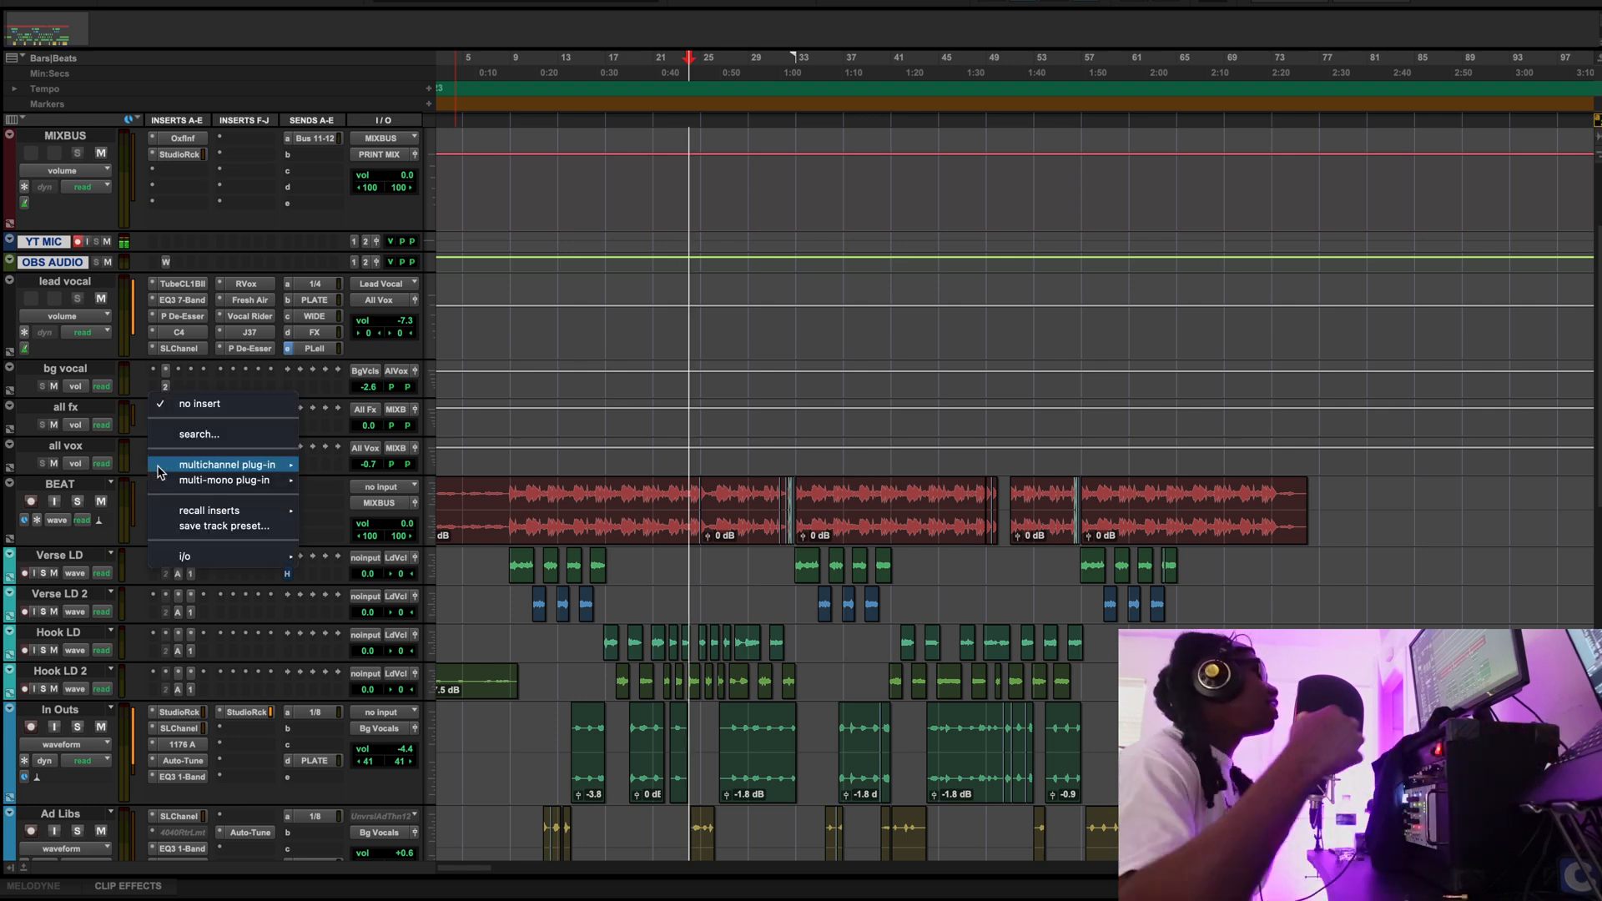
{"action": "left_click", "coordinate": [105, 455]}
Reopen the all vox Pultec EQP-1A, compare it bypassed and active during playback, and close it
{"action": "left_click", "coordinate": [167, 466]}
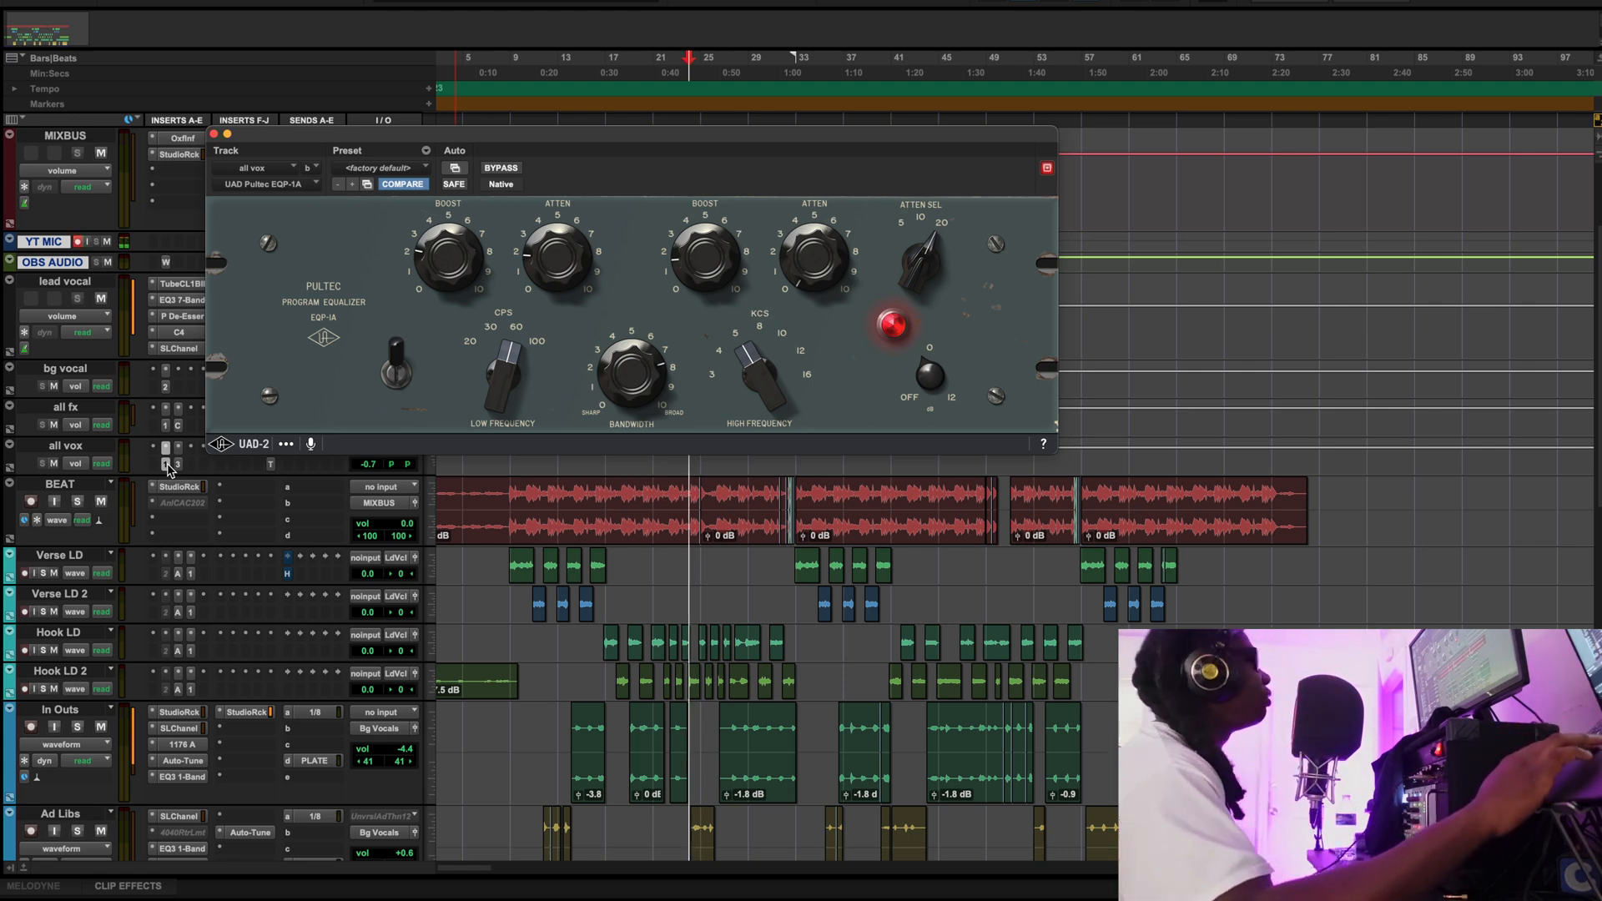
{"action": "key", "text": "space"}
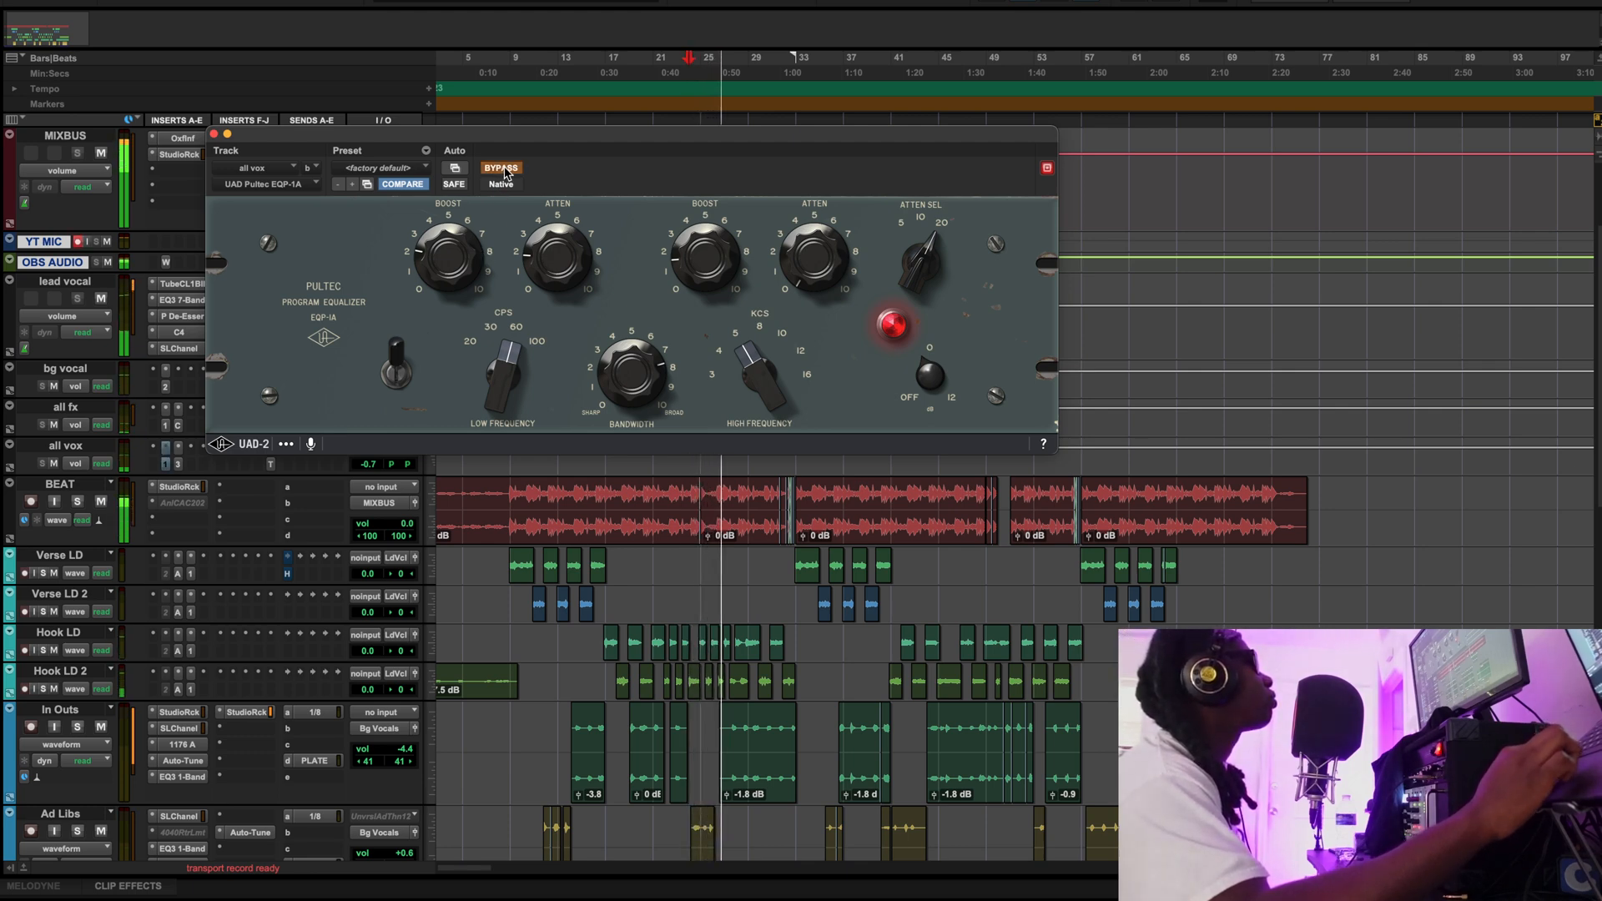
{"action": "left_click", "coordinate": [502, 169]}
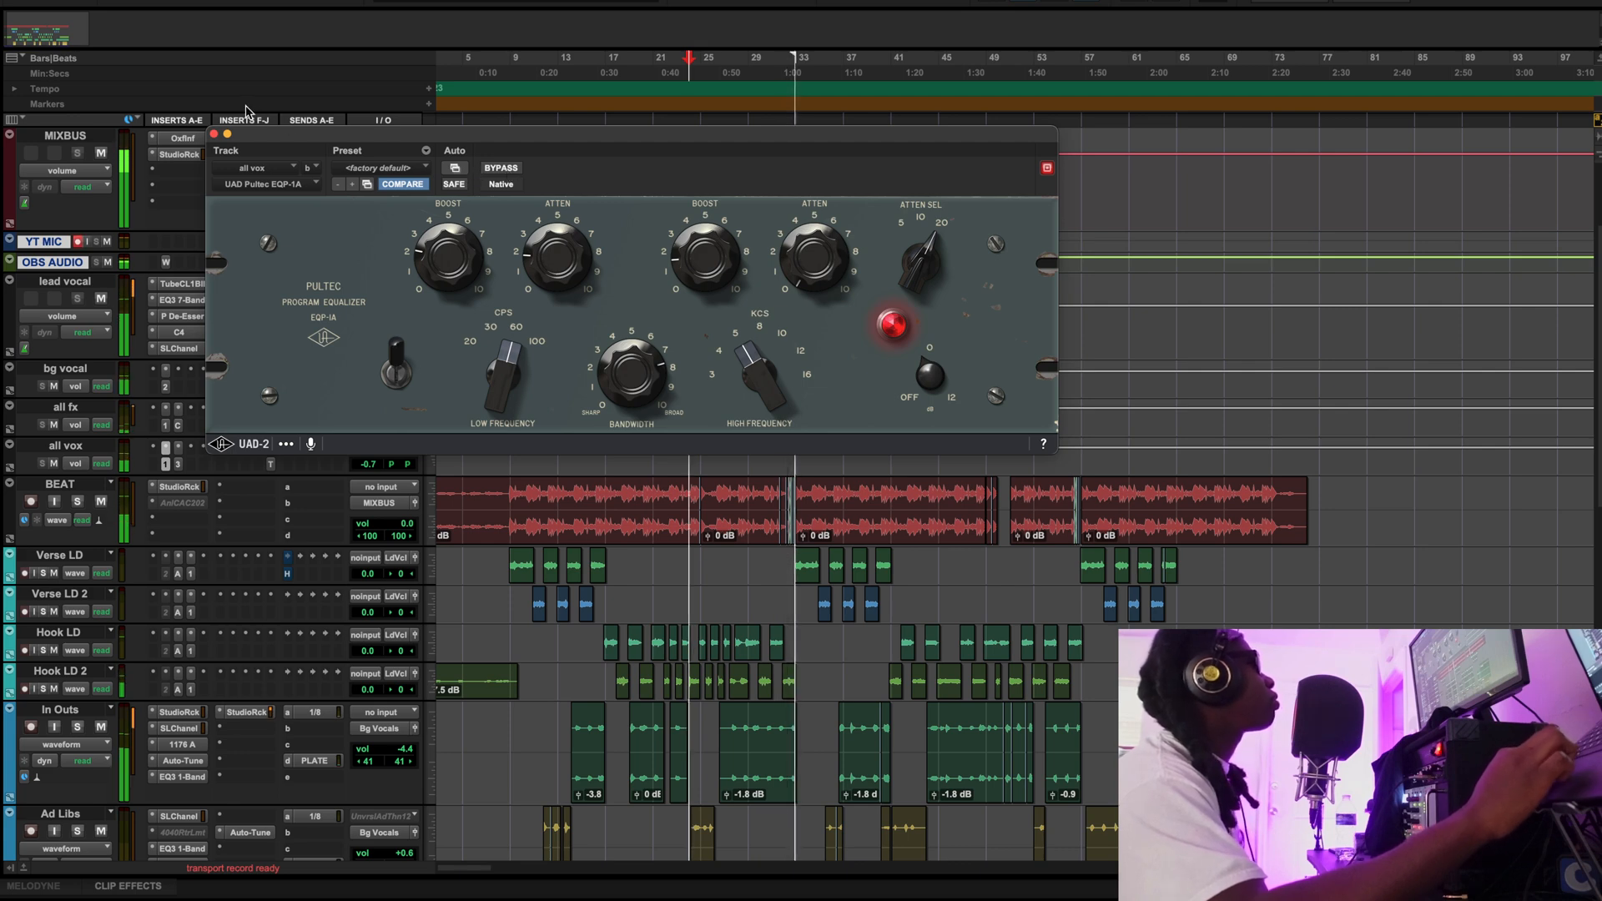
{"action": "left_click", "coordinate": [215, 133]}
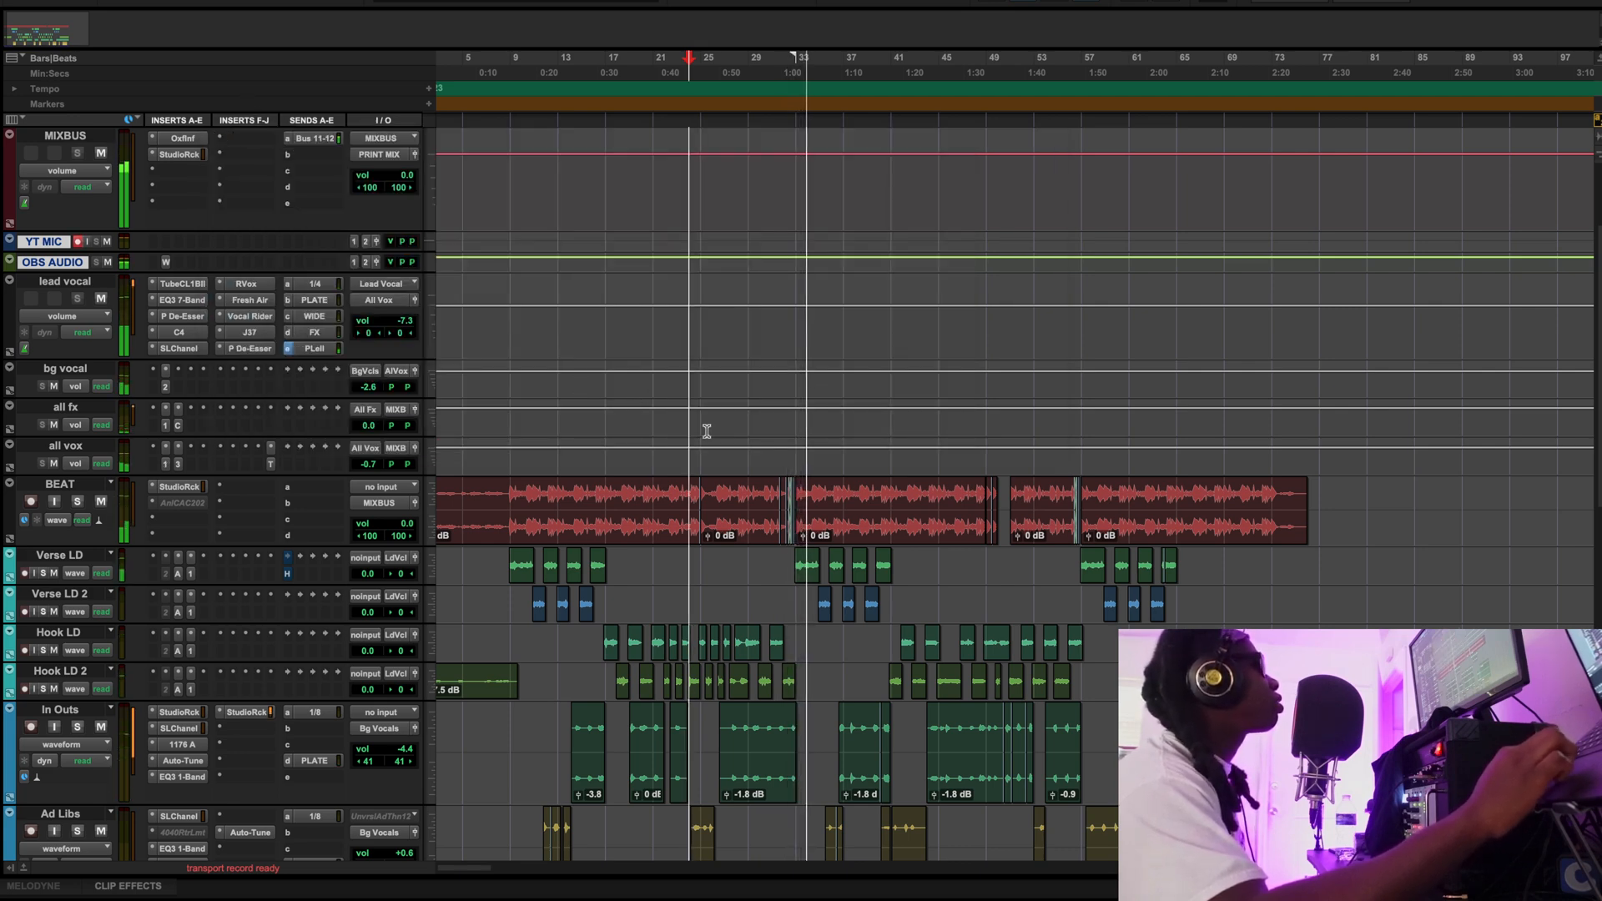
Look over the session's tracks during playback, then stop the song and select the lead vocal track
{"action": "scroll", "coordinate": [707, 431], "scroll_direction": "down", "scroll_amount": 5}
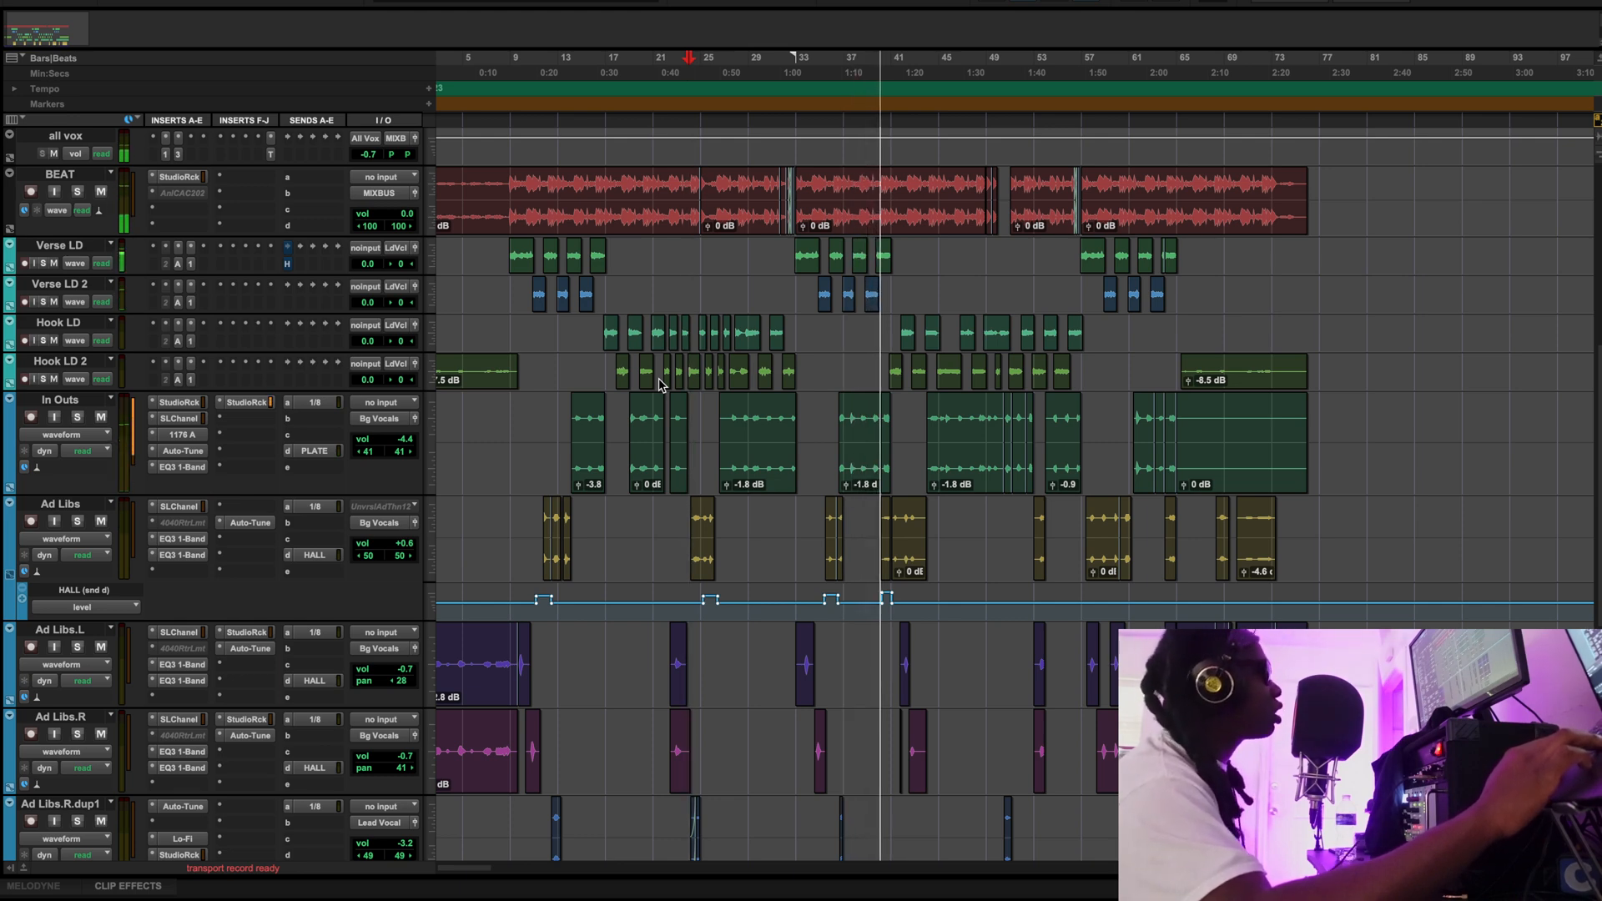
{"action": "scroll", "coordinate": [866, 574], "scroll_direction": "down", "scroll_amount": 3}
{"action": "scroll", "coordinate": [865, 575], "scroll_direction": "up", "scroll_amount": 7}
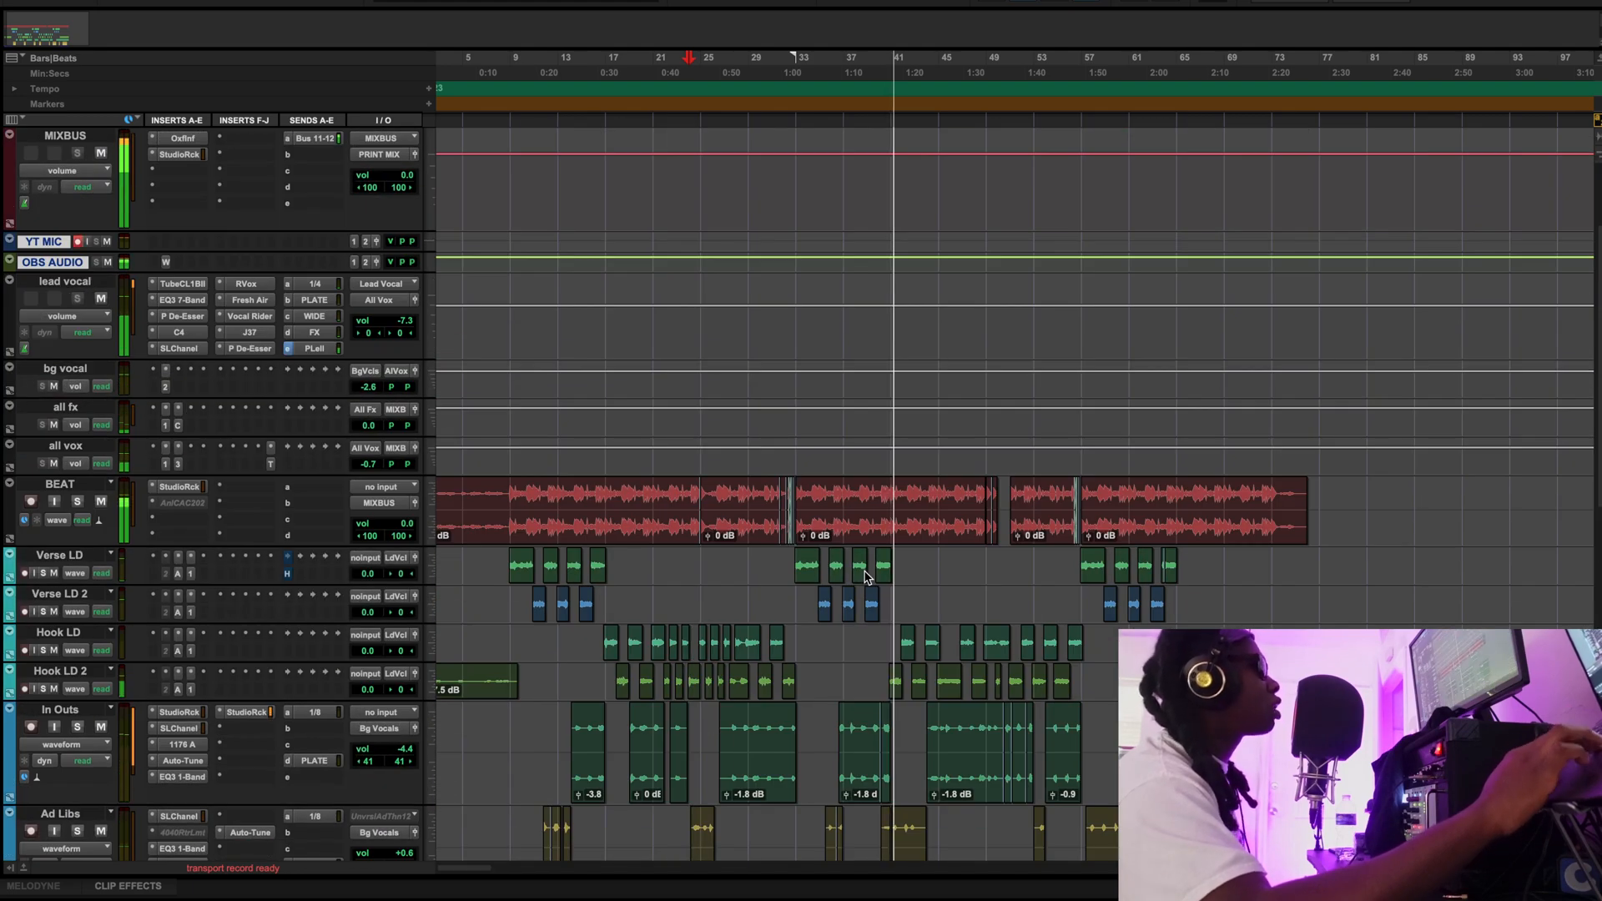
{"action": "key", "text": "space"}
{"action": "scroll", "coordinate": [826, 593], "scroll_direction": "down", "scroll_amount": 3}
{"action": "scroll", "coordinate": [584, 395], "scroll_direction": "up", "scroll_amount": 3}
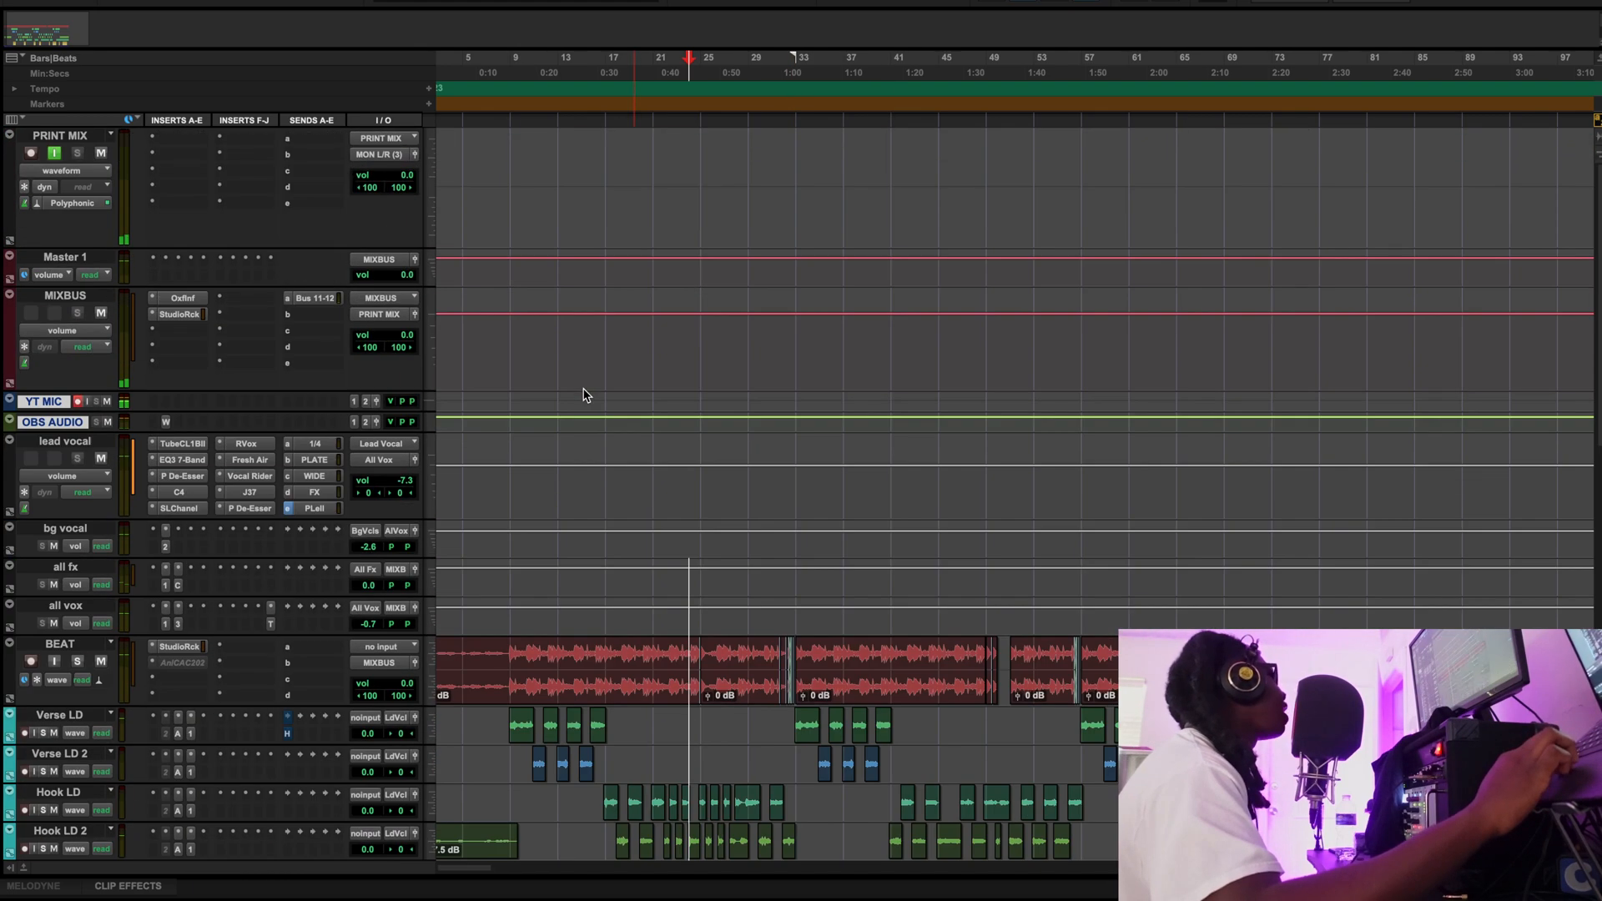
{"action": "left_click", "coordinate": [74, 442]}
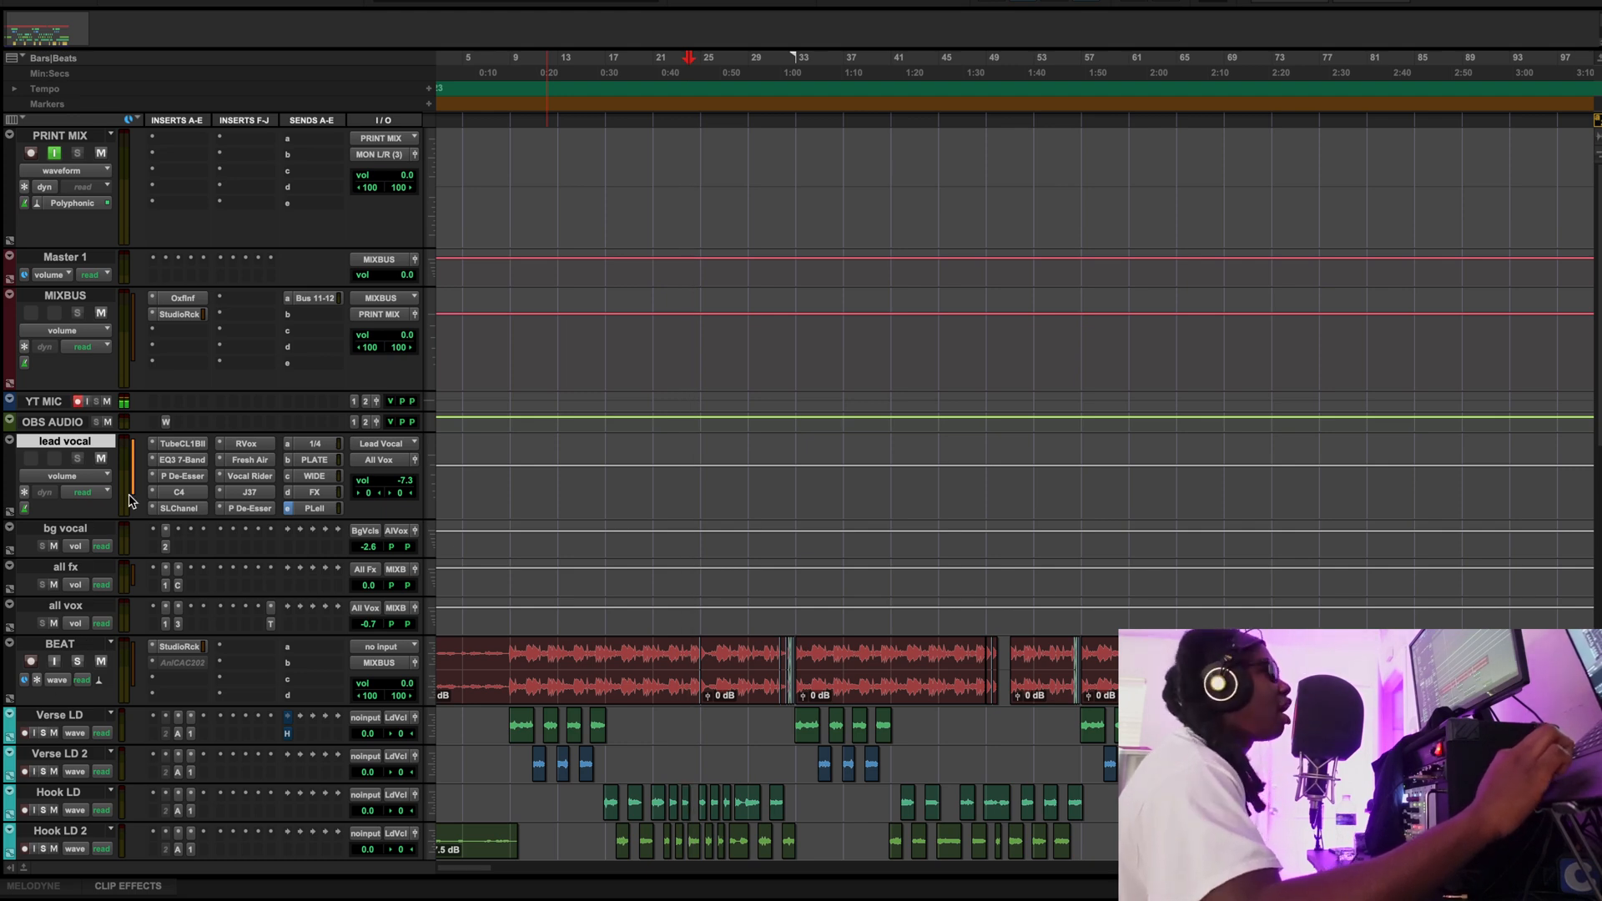
Open the StudioRack insert on the In Outs track, review its NS1 noise suppressor, and close both windows
{"action": "scroll", "coordinate": [131, 501], "scroll_direction": "down", "scroll_amount": 5}
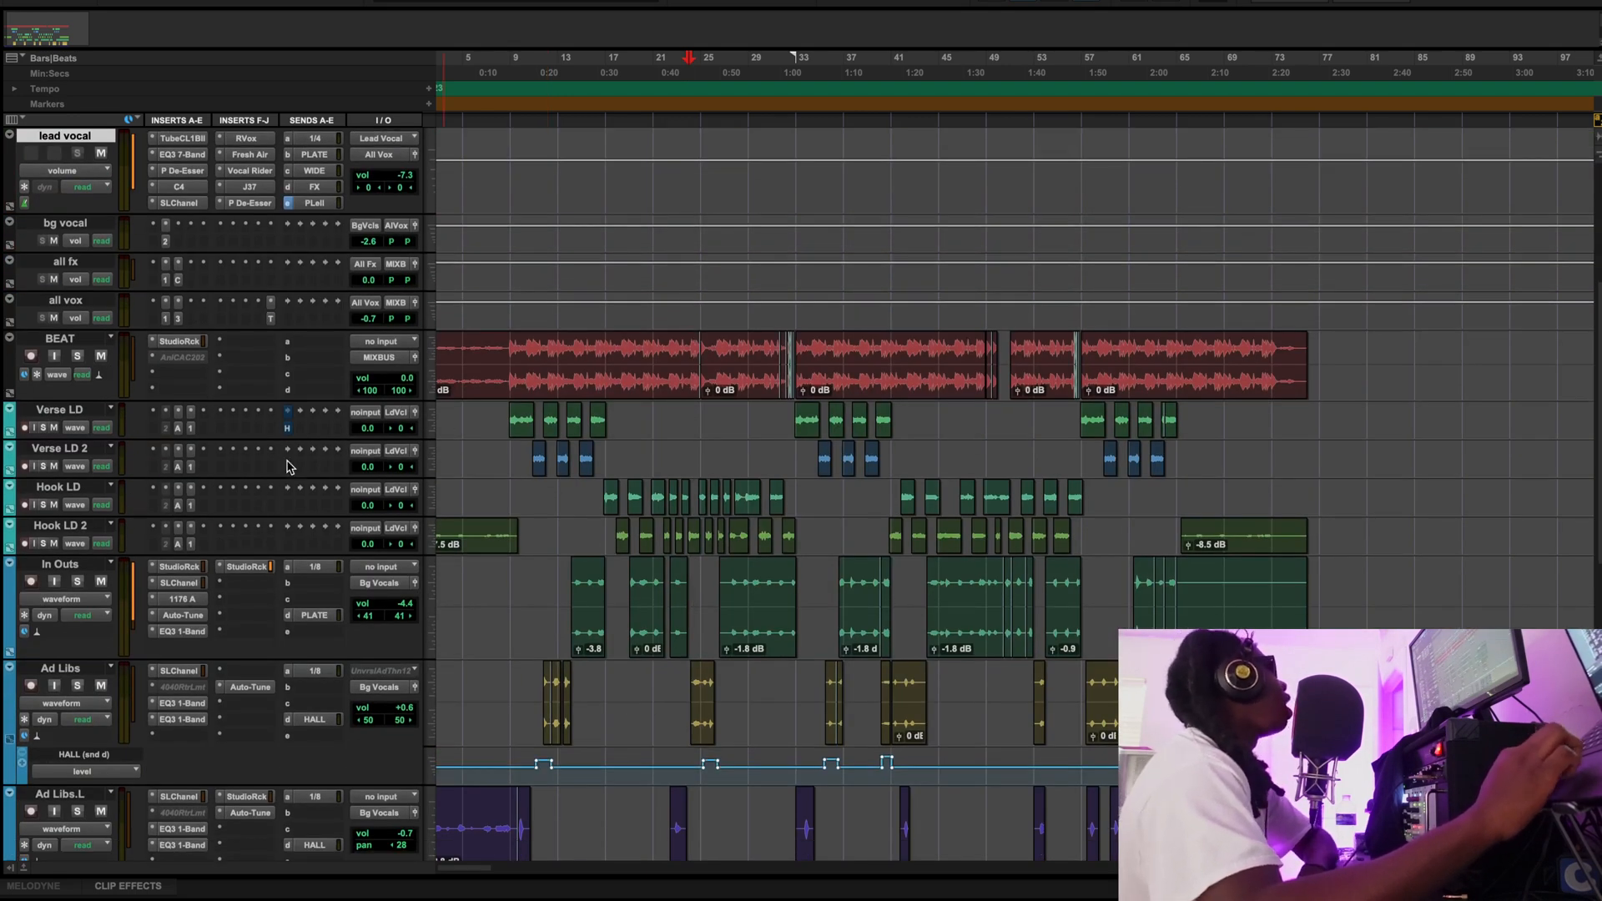
{"action": "scroll", "coordinate": [291, 467], "scroll_direction": "down", "scroll_amount": 3}
{"action": "left_click", "coordinate": [201, 441]}
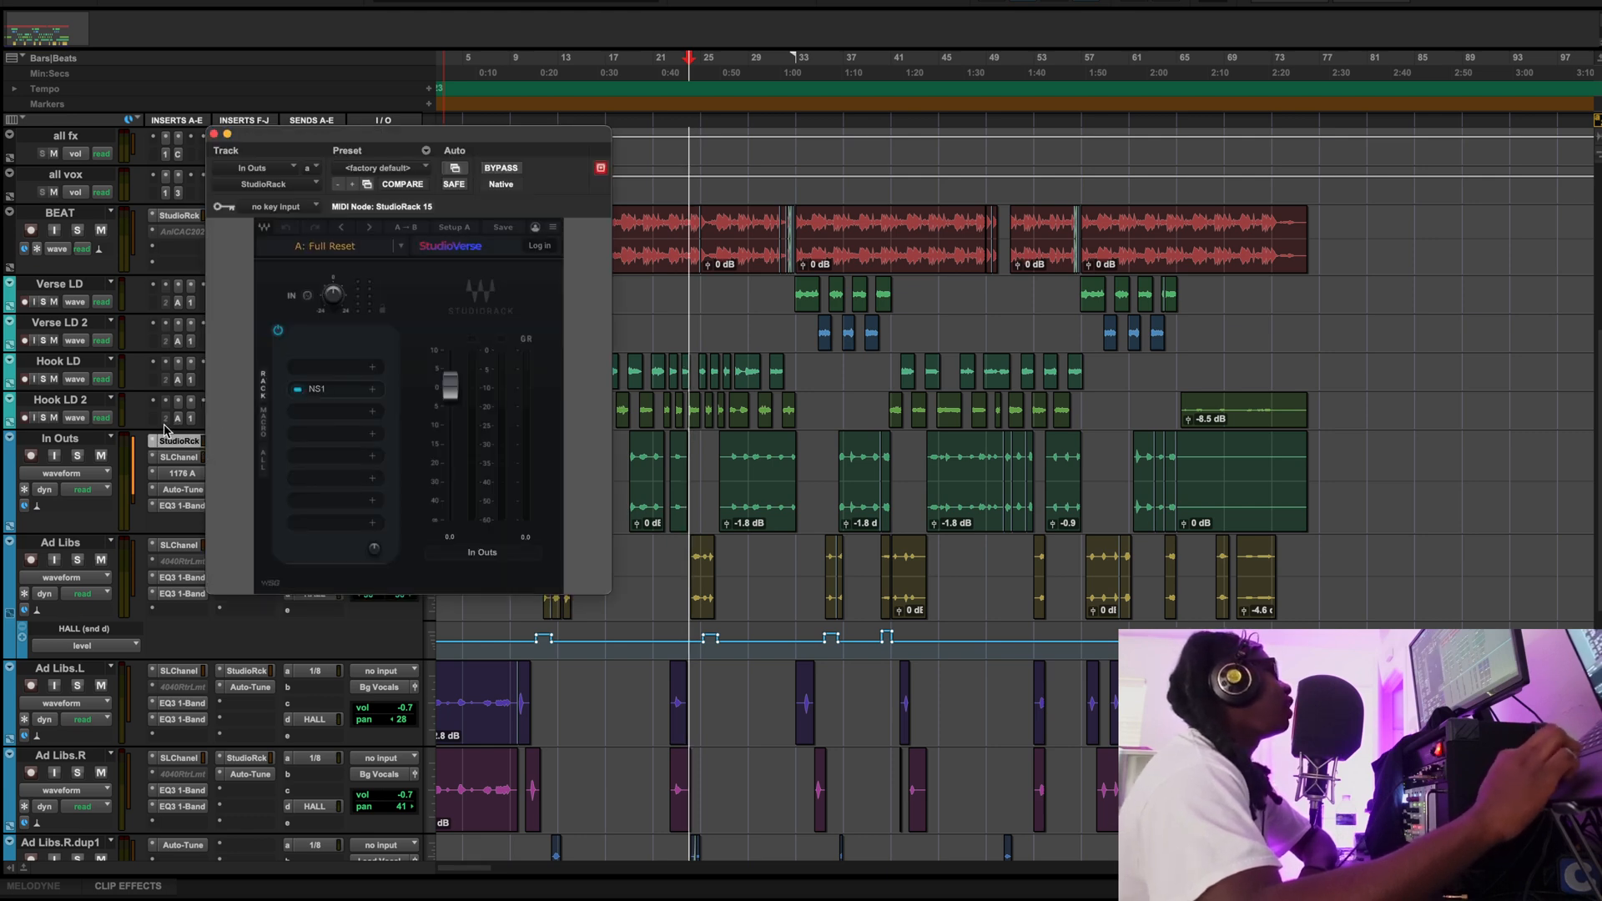
{"action": "left_click", "coordinate": [322, 388]}
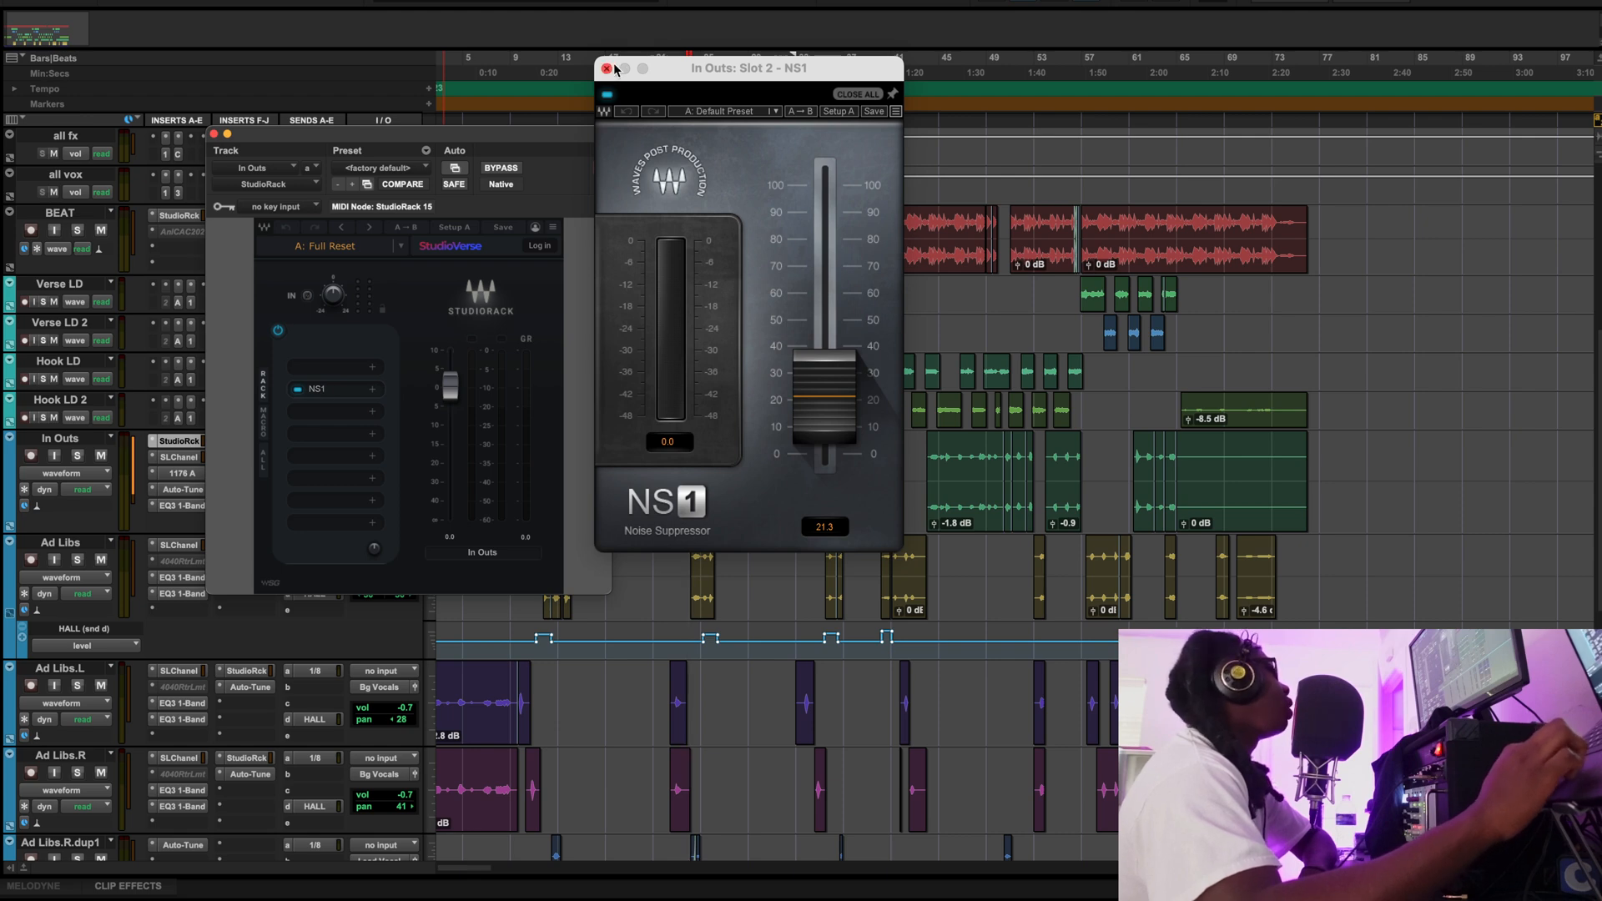
{"action": "left_click", "coordinate": [607, 69]}
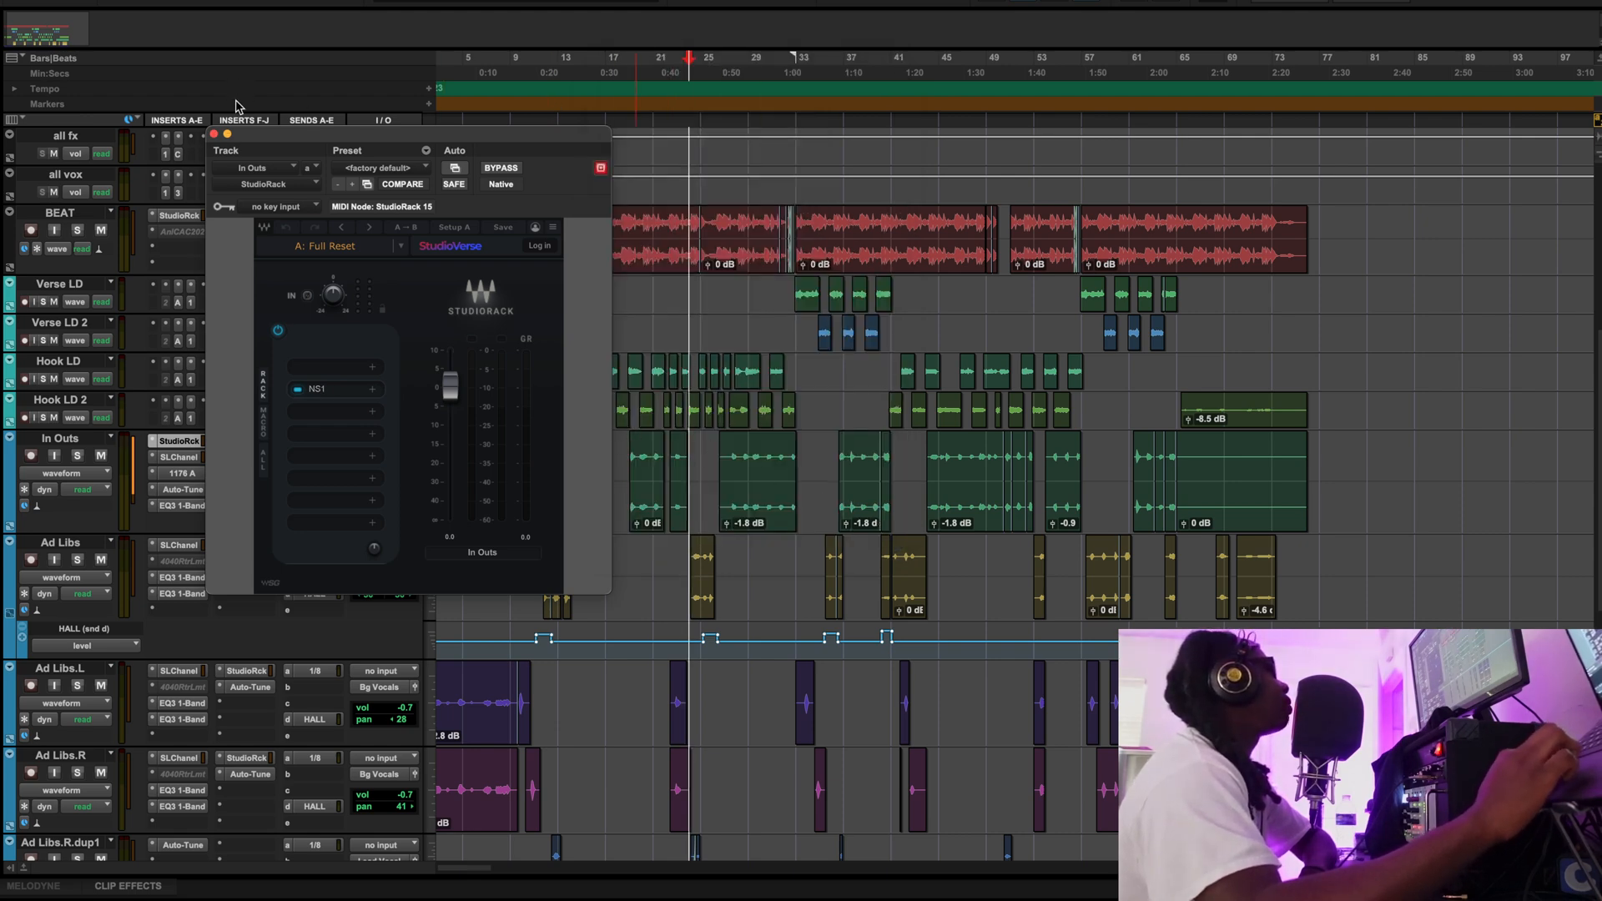
{"action": "left_click", "coordinate": [214, 134]}
{"action": "key", "text": "ctrl+]"}
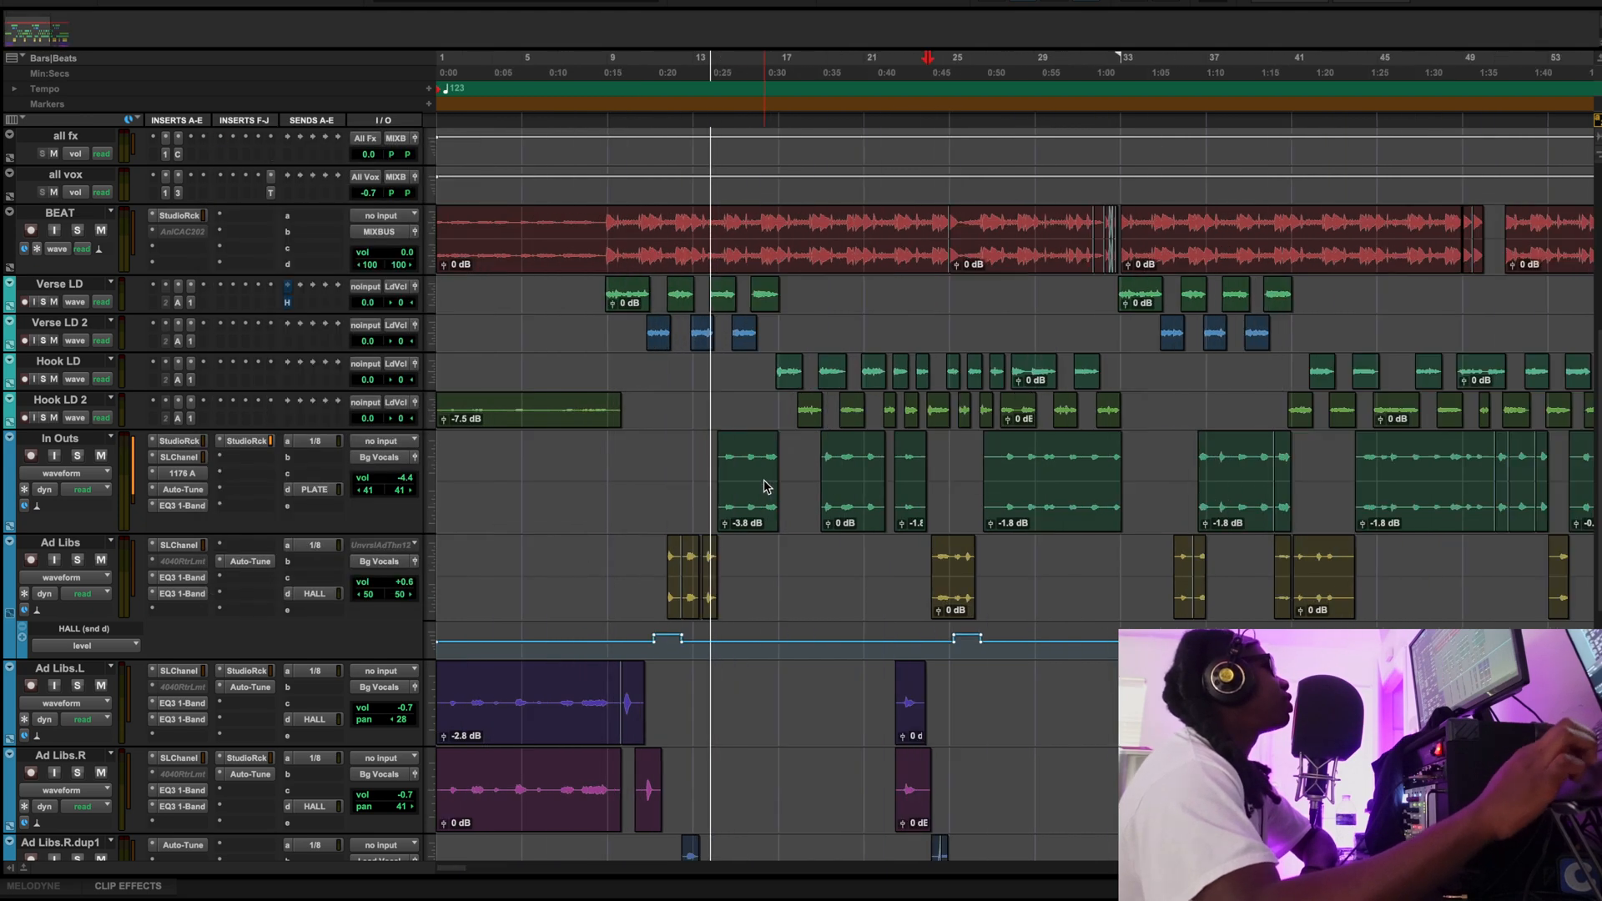
Trim the start of the first In Outs clip to slightly past bar 14
{"action": "key", "text": "t"}
{"action": "key", "text": "t"}
{"action": "scroll", "coordinate": [818, 490], "scroll_direction": "left", "scroll_amount": 3}
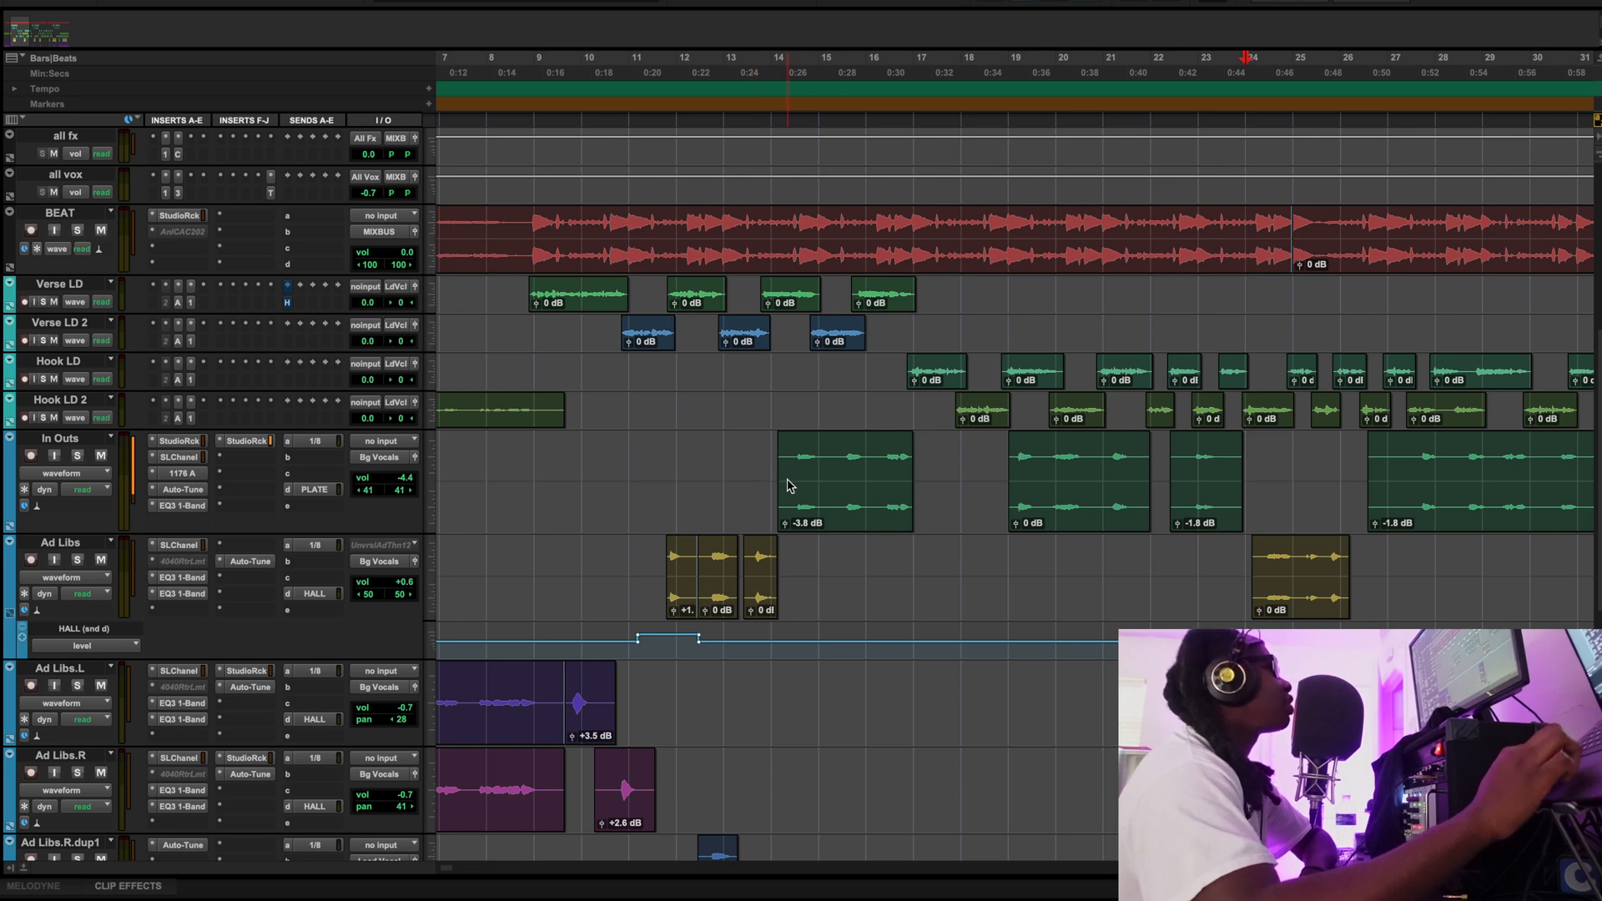
{"action": "left_click", "coordinate": [790, 487]}
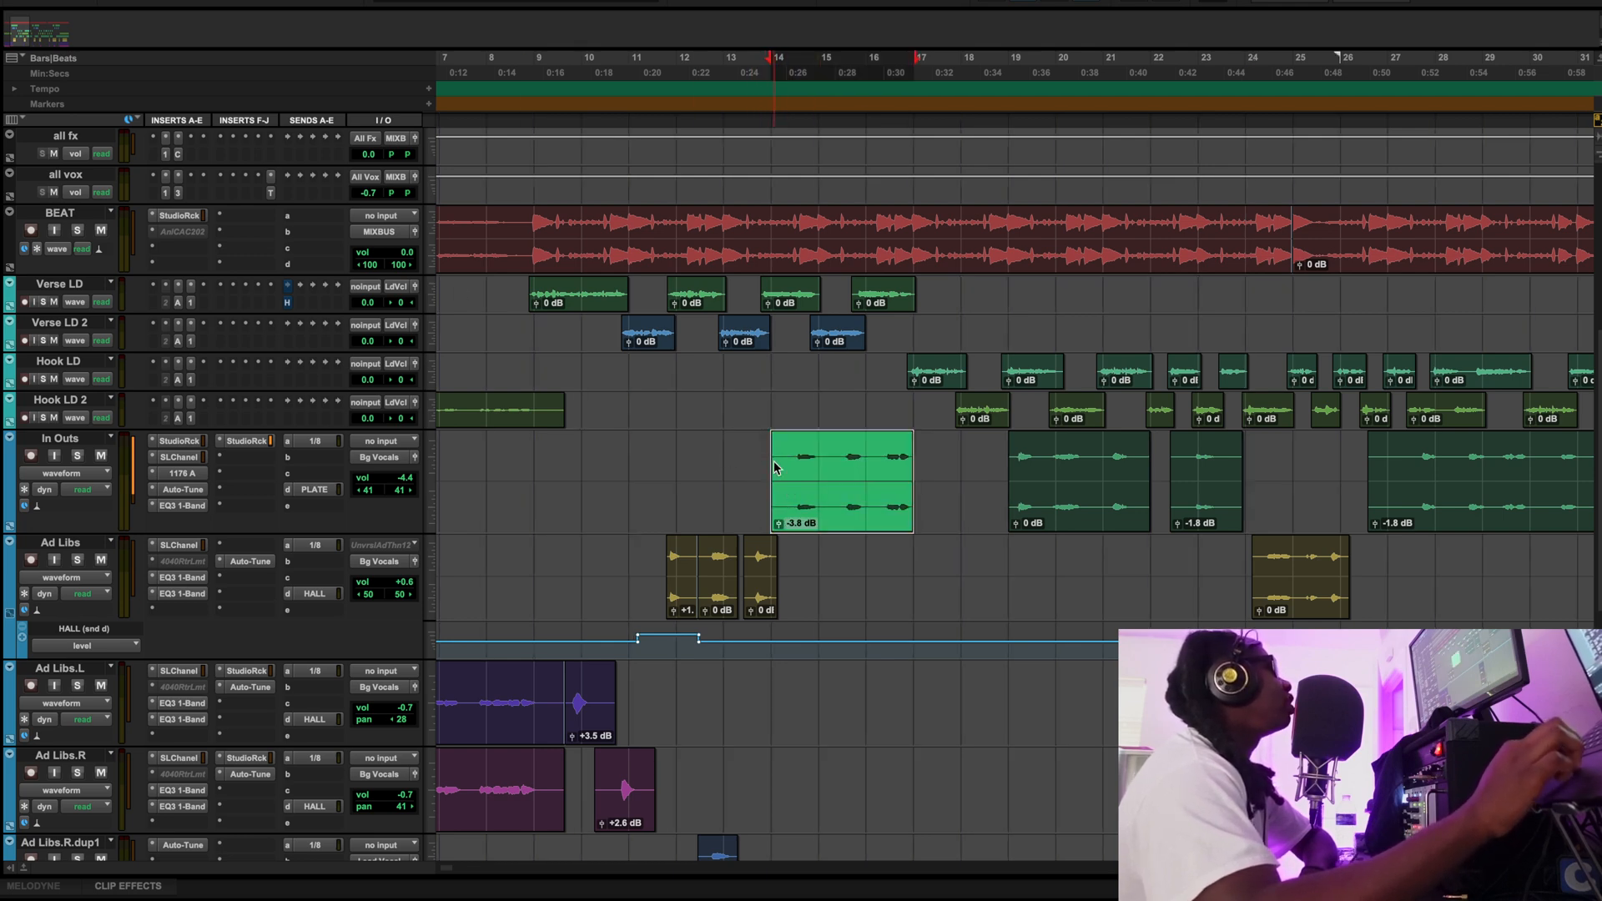
{"action": "left_click_drag", "start_coordinate": [775, 467], "coordinate": [795, 483]}
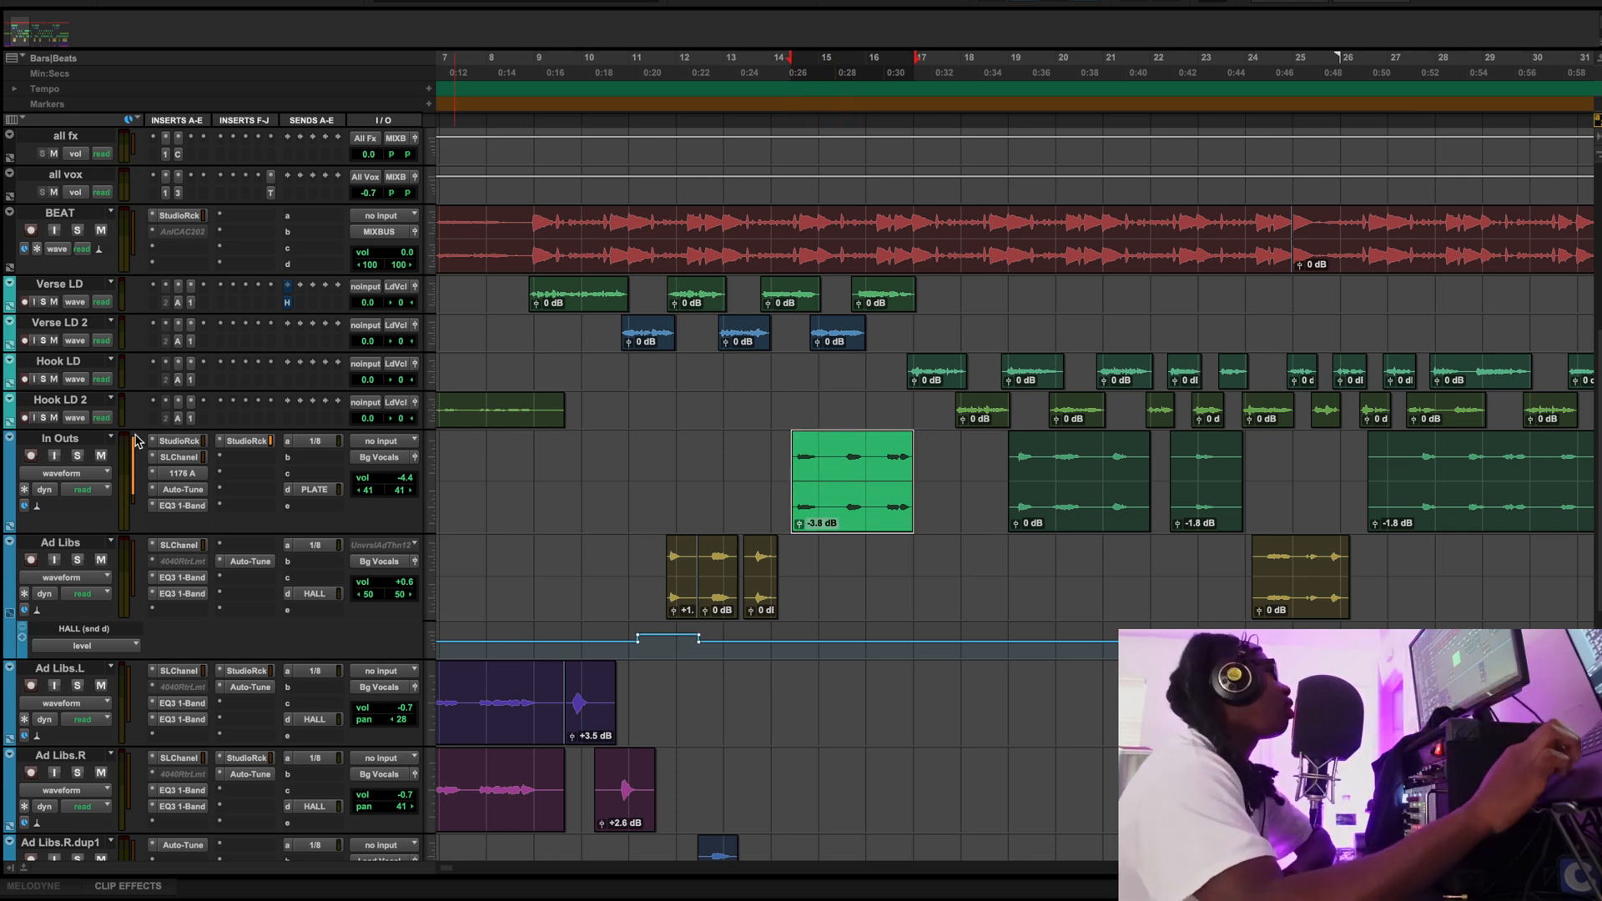
Open the SSL E-Channel on the In Outs track and review its filter and EQ settings
{"action": "left_click", "coordinate": [180, 457]}
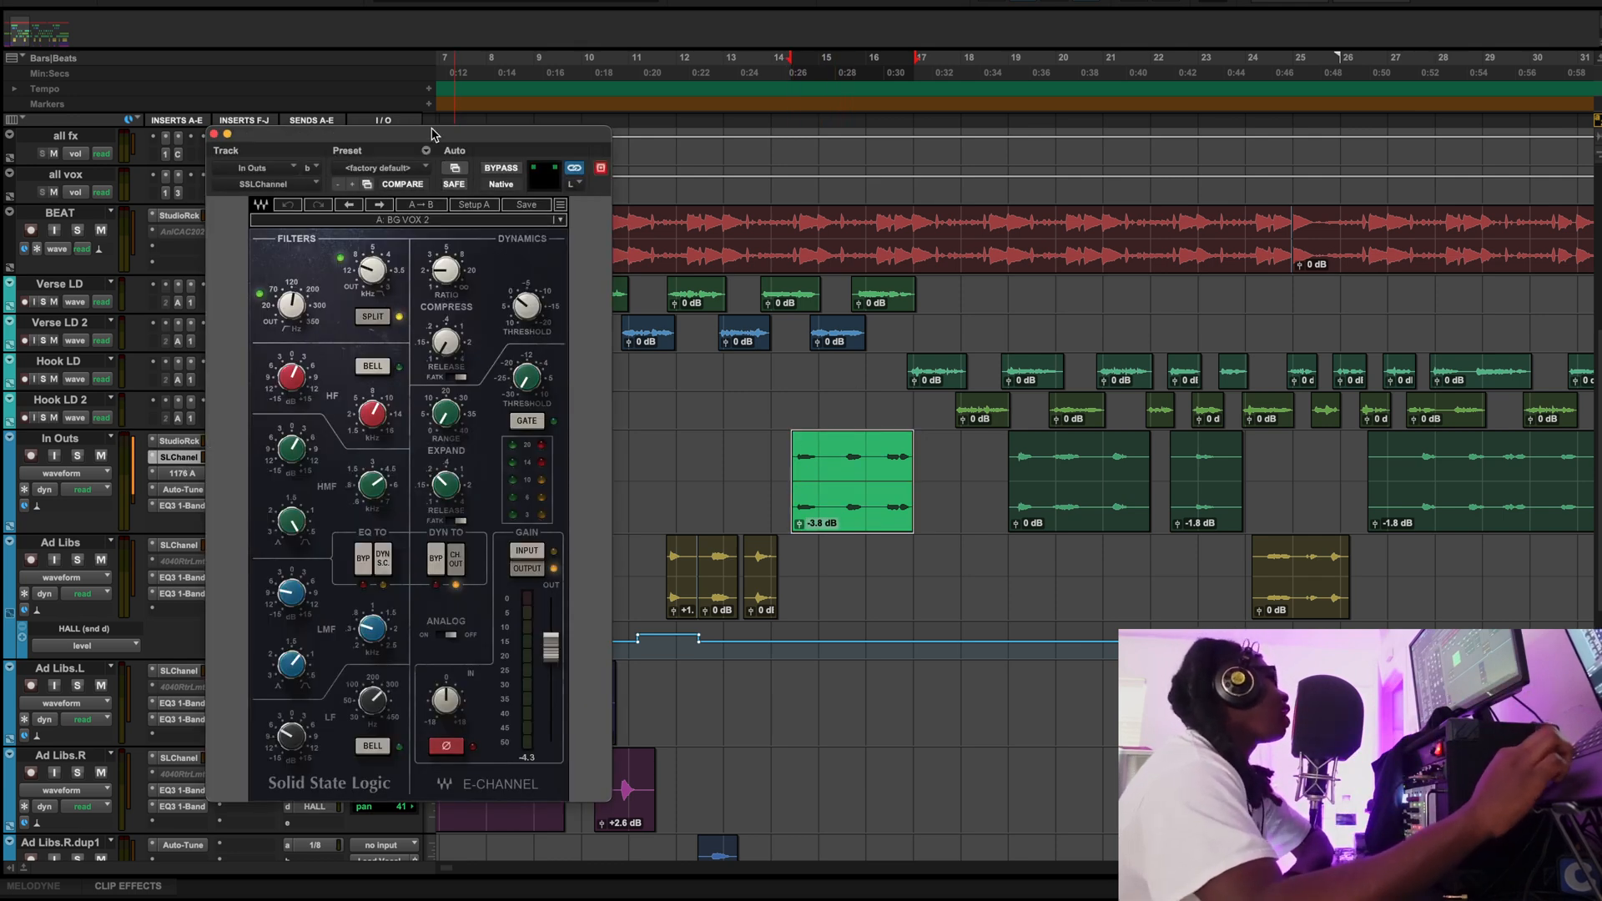
{"action": "left_click_drag", "start_coordinate": [432, 134], "coordinate": [564, 70]}
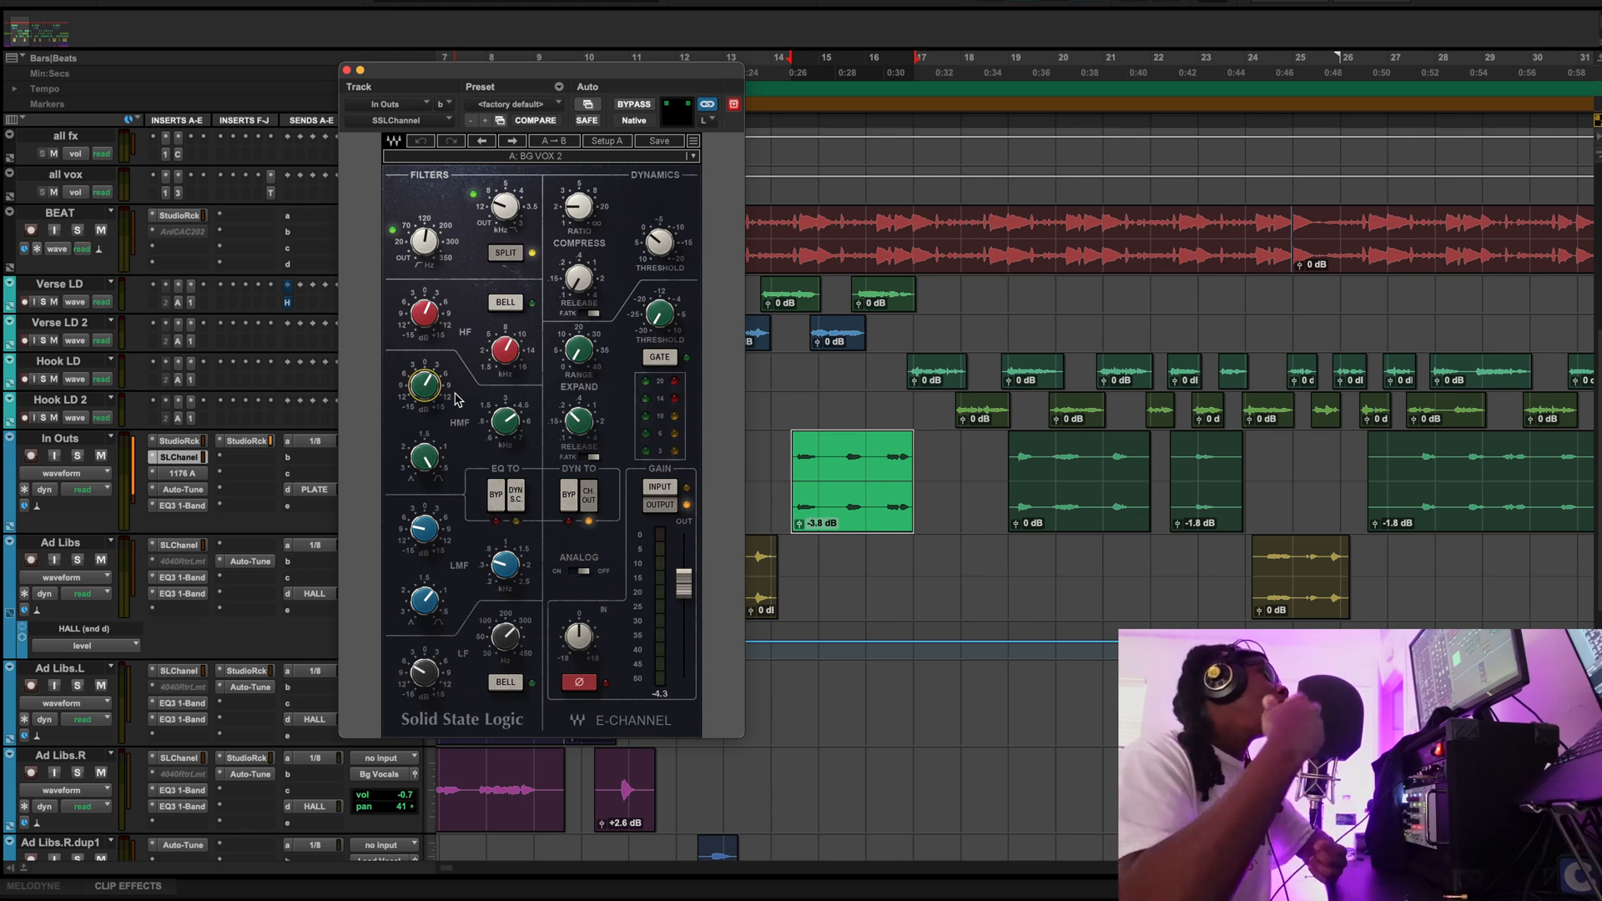
{"action": "mouse_move", "coordinate": [430, 385]}
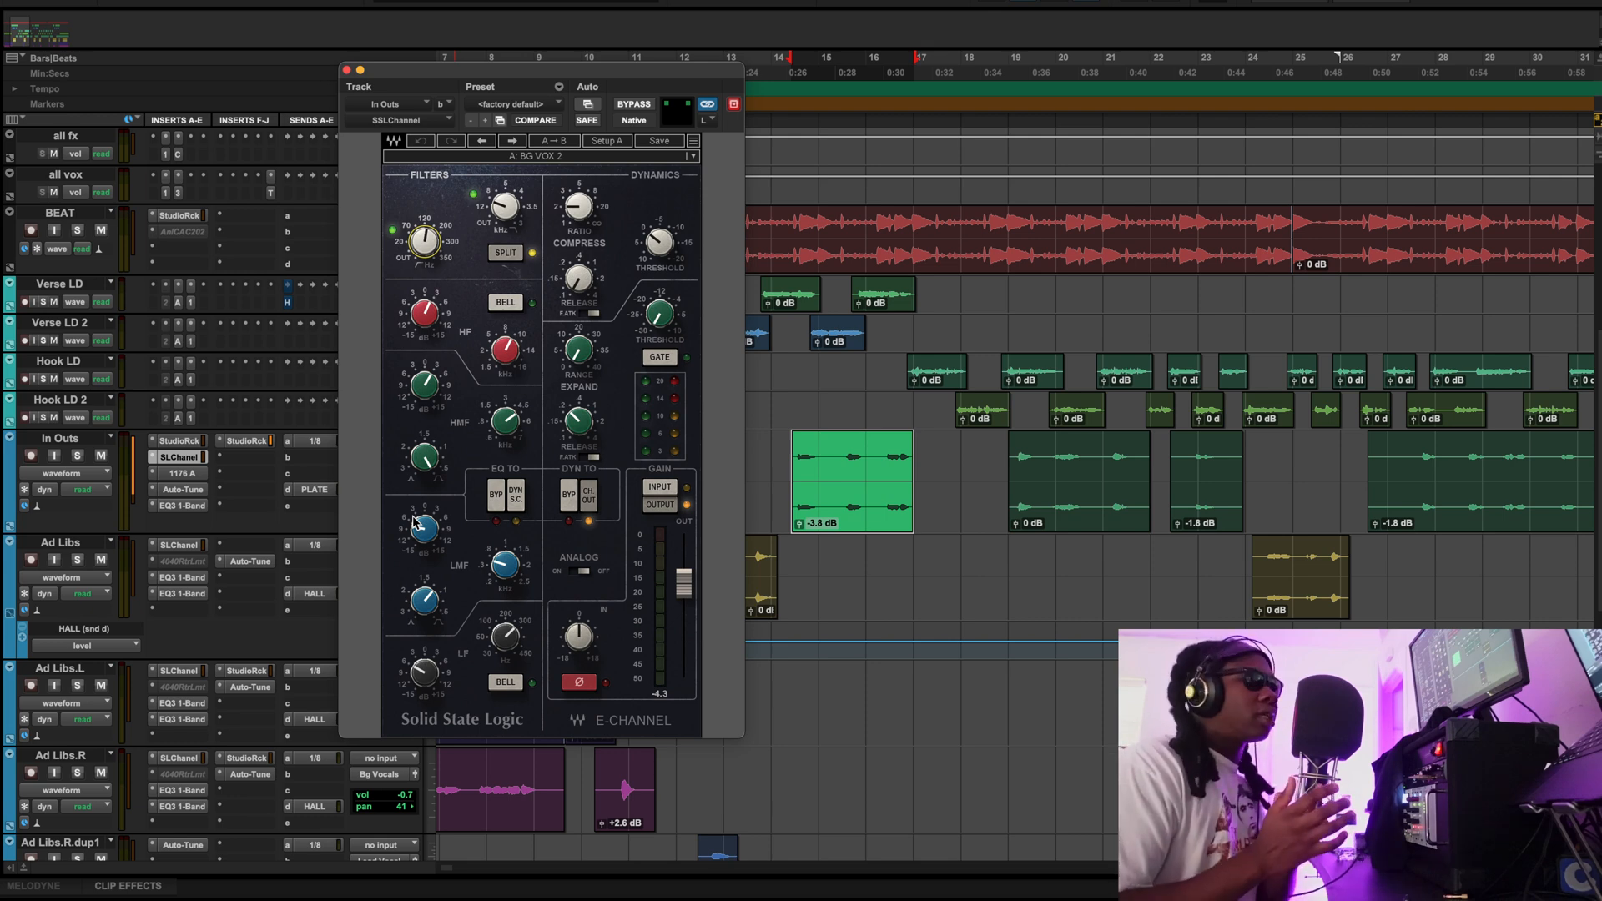
{"action": "left_click", "coordinate": [823, 187]}
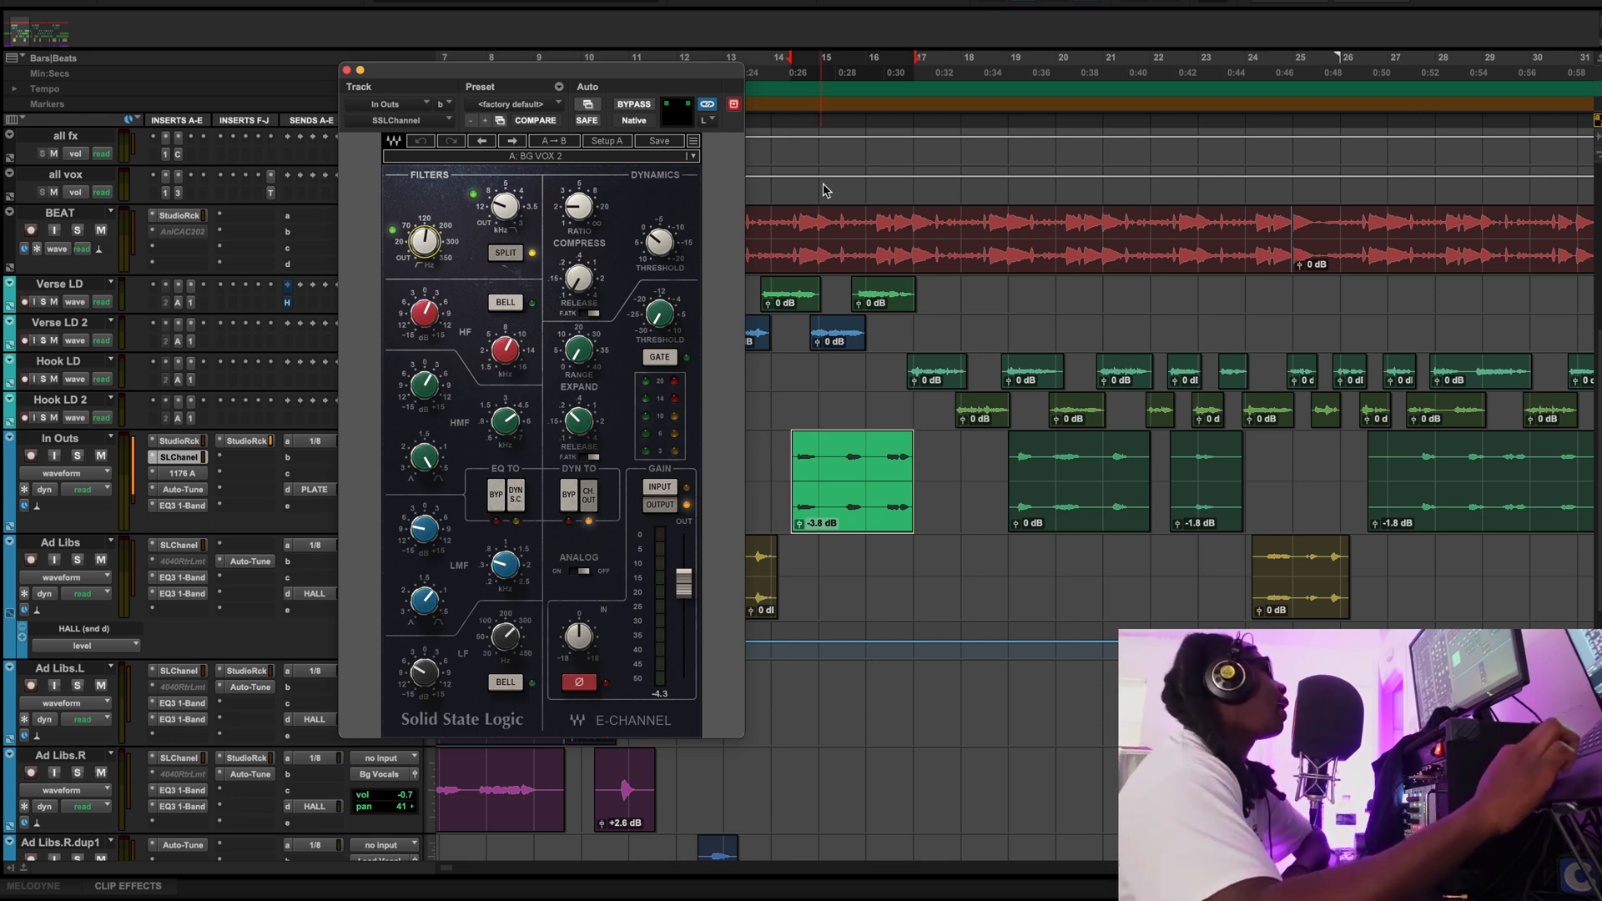
Try an HMF gain of -6.9 on the In Outs SSL E-Channel during playback from bar 14, undo it, and close the plugin
{"action": "left_click", "coordinate": [776, 83]}
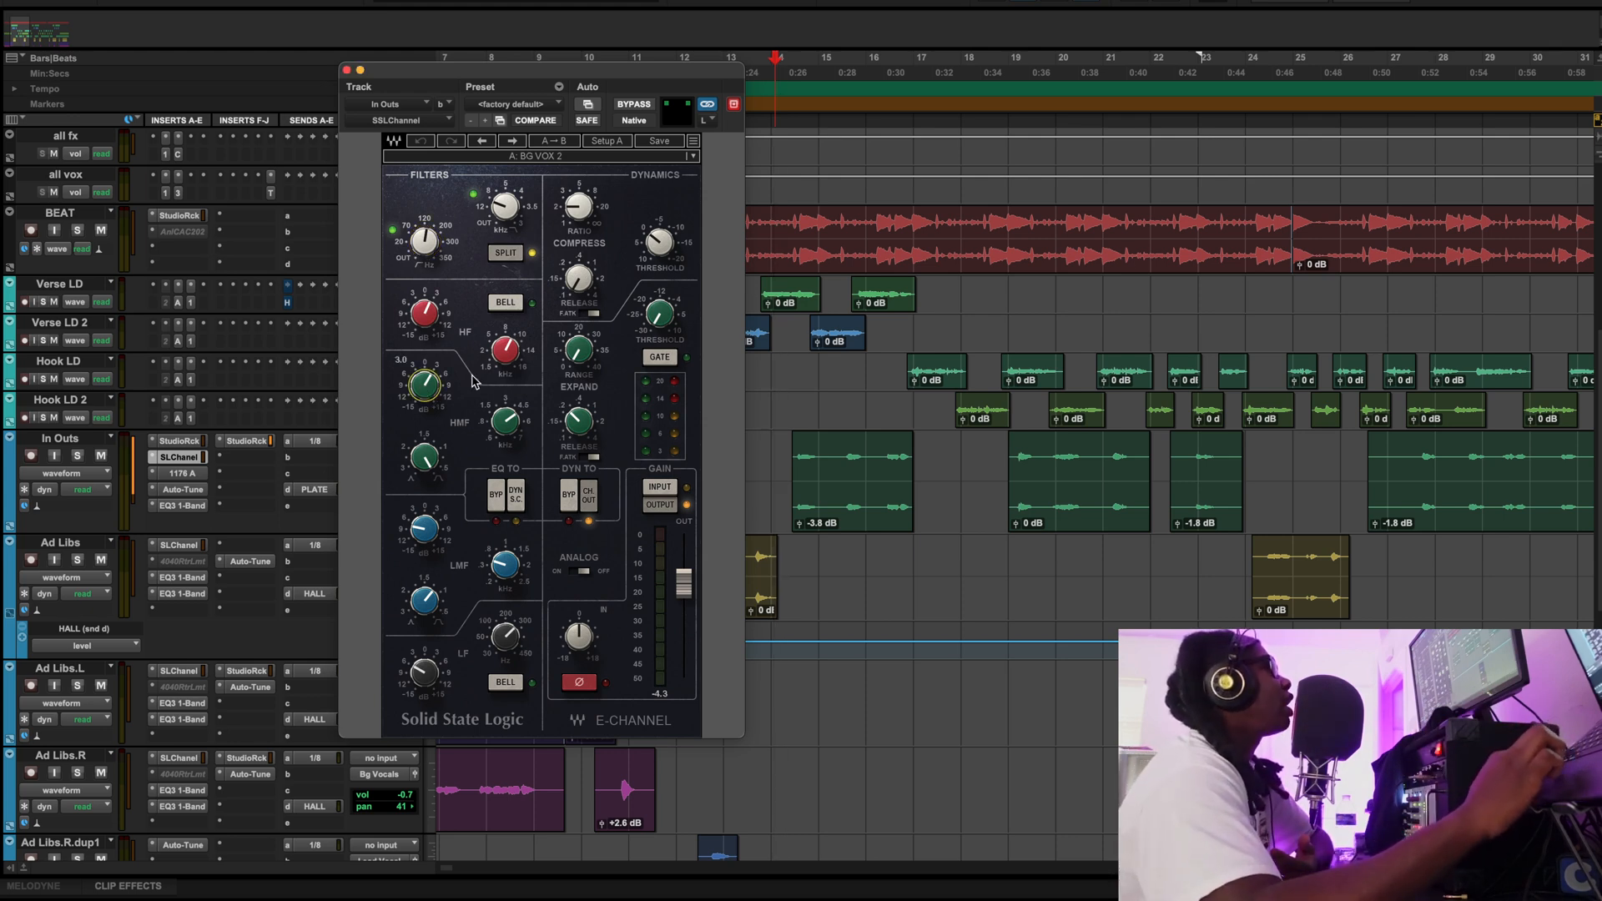
{"action": "key", "text": "space"}
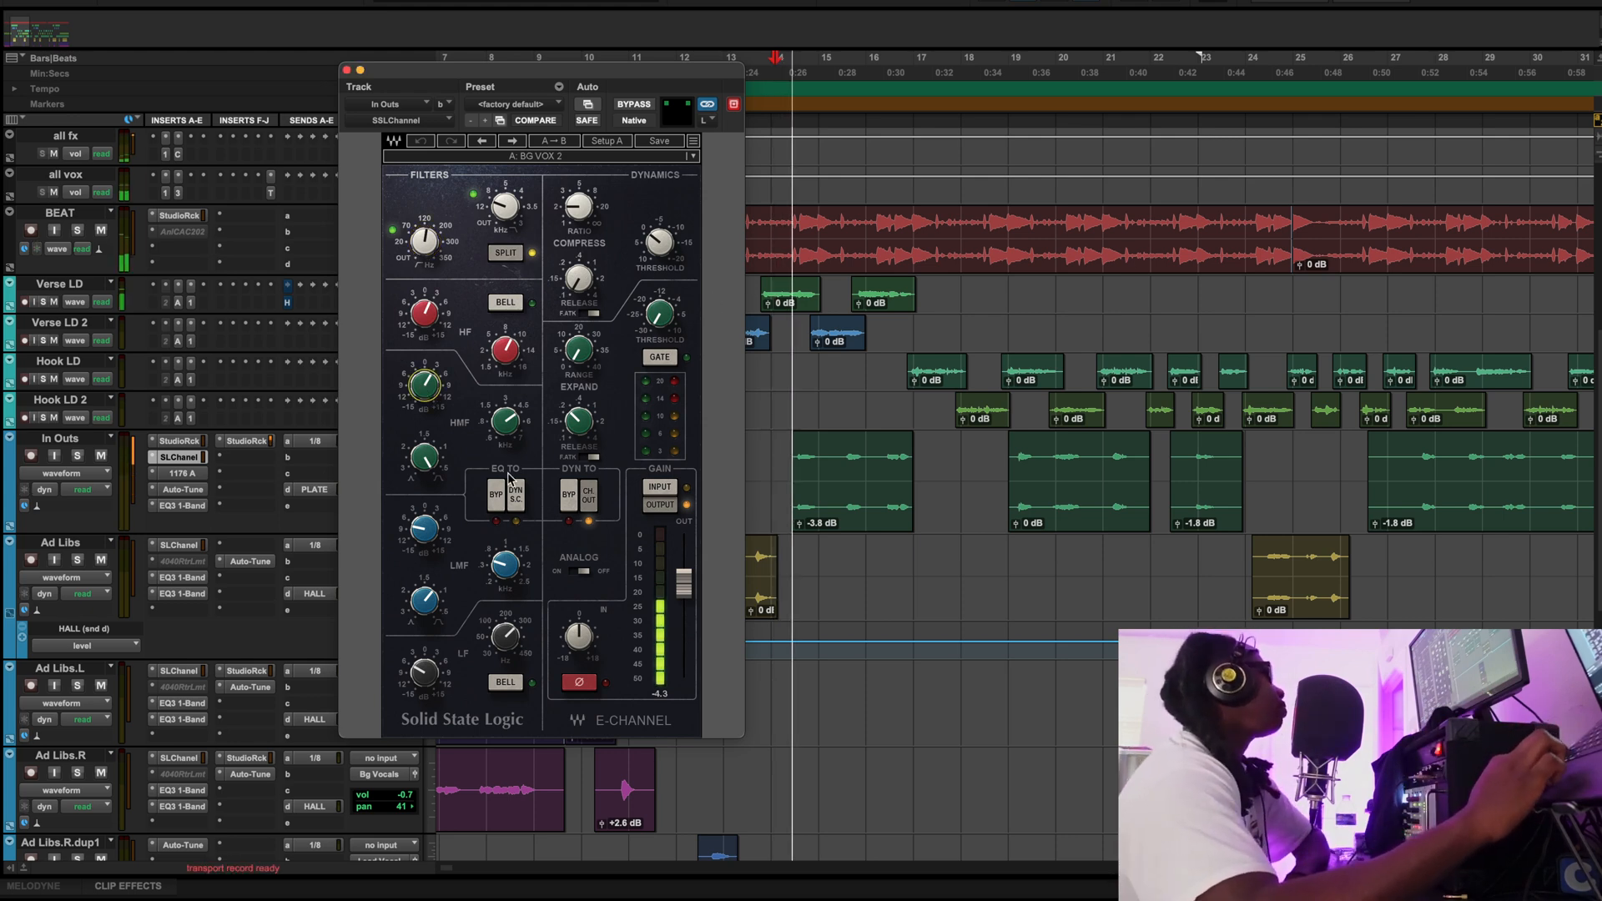
{"action": "mouse_move", "coordinate": [426, 387]}
{"action": "left_mouse_down"}
{"action": "mouse_move", "coordinate": [426, 404]}
{"action": "mouse_move", "coordinate": [430, 385]}
{"action": "left_mouse_up"}
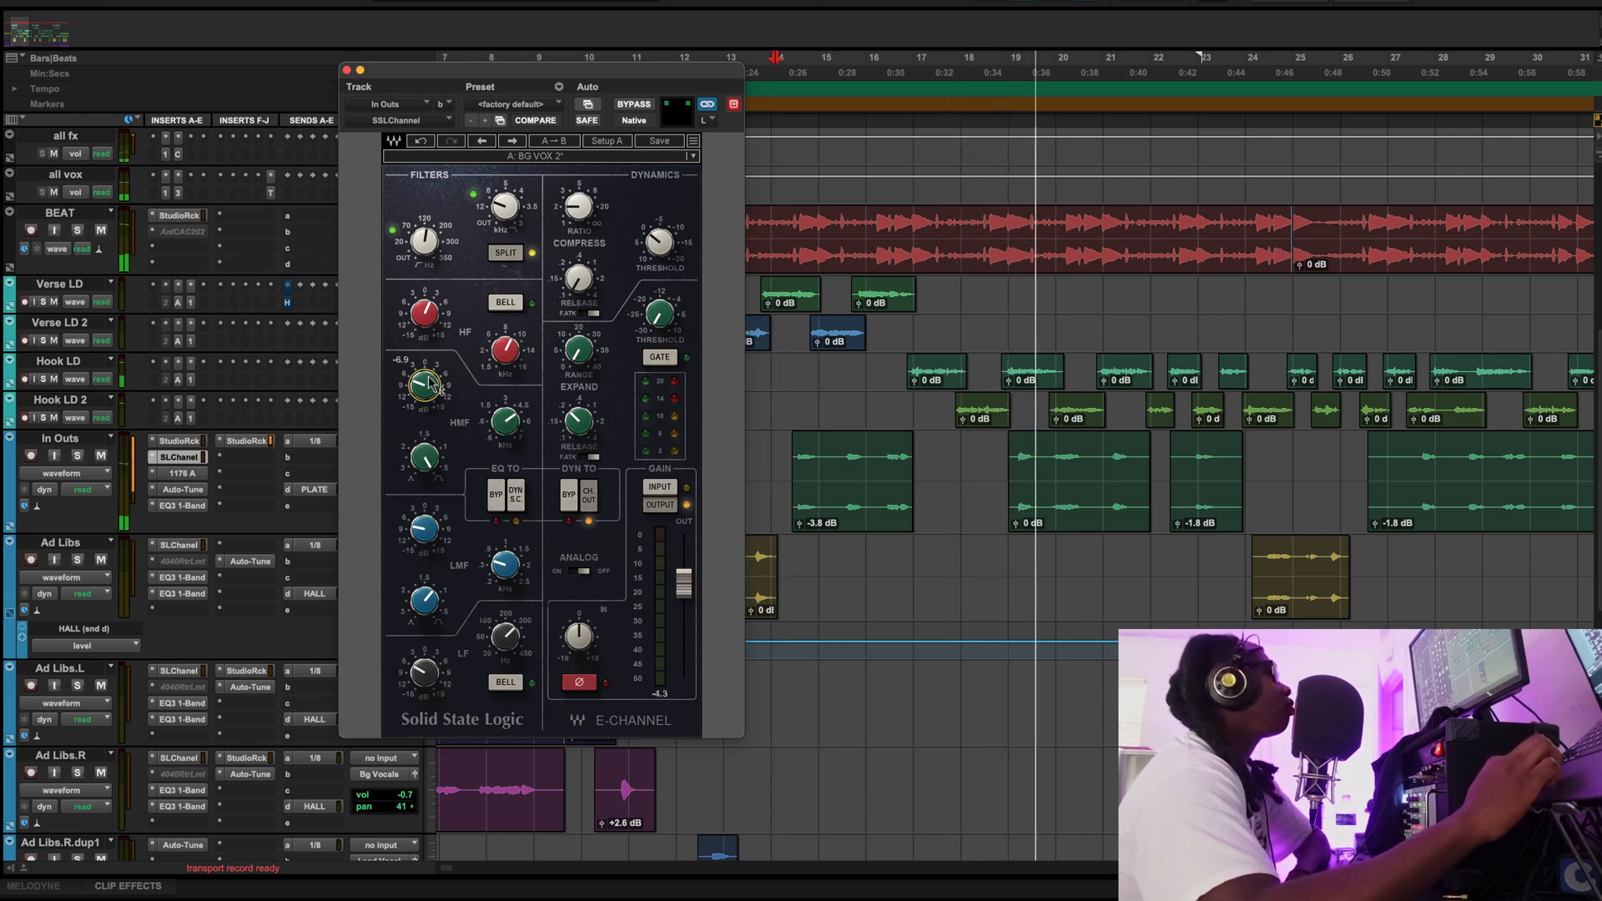
{"action": "left_click_drag", "start_coordinate": [429, 383], "coordinate": [452, 146]}
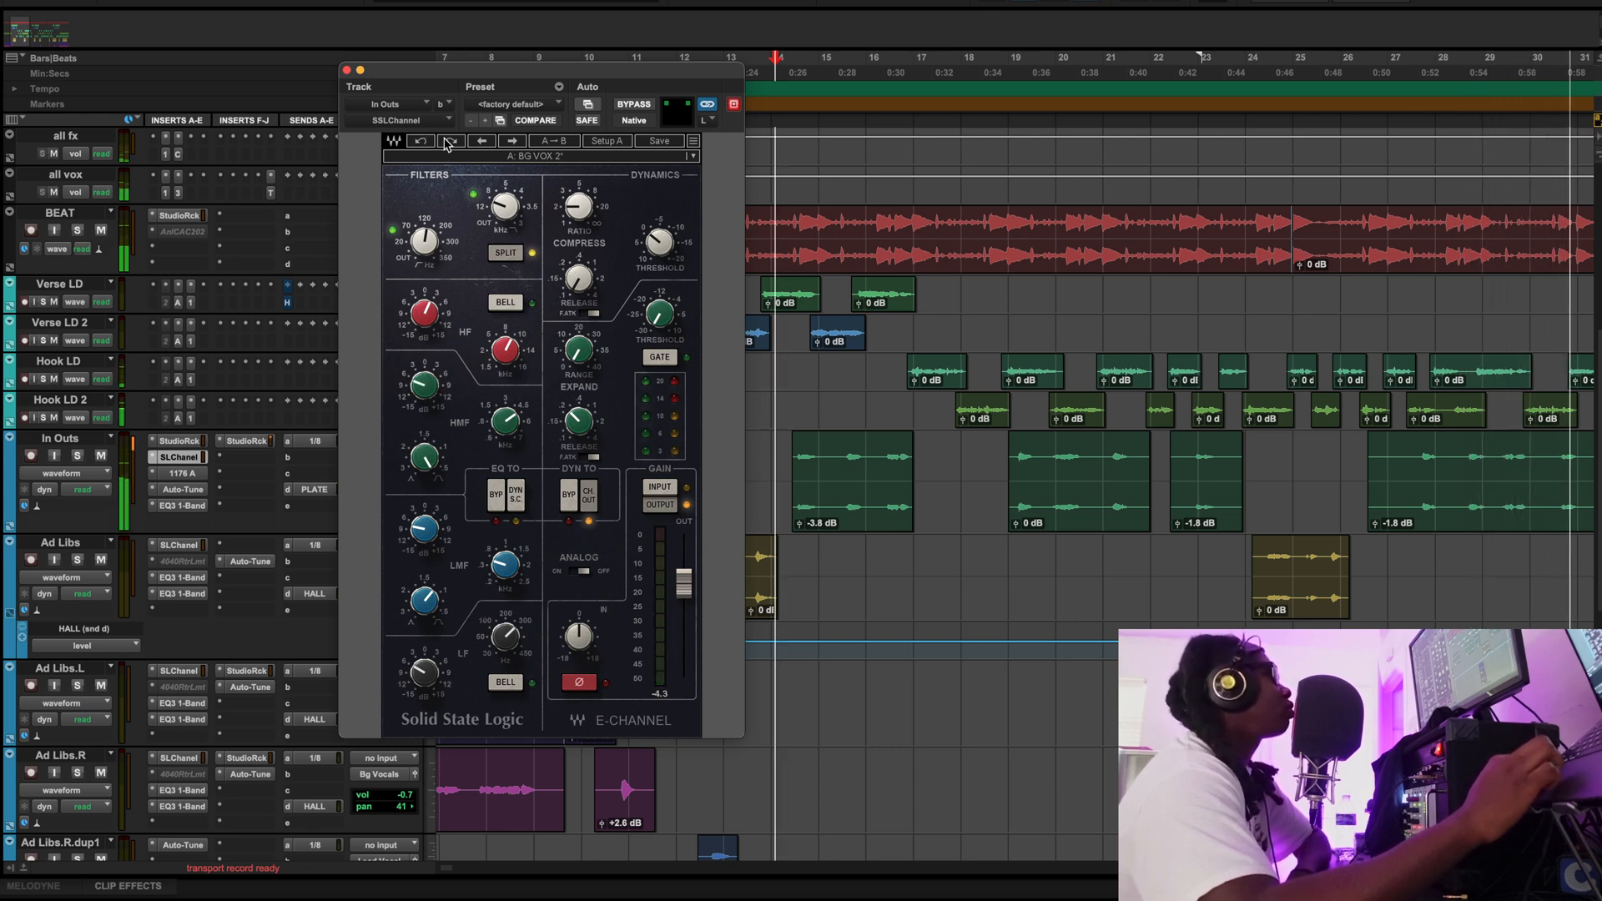
{"action": "left_click", "coordinate": [445, 140]}
{"action": "key", "text": "space"}
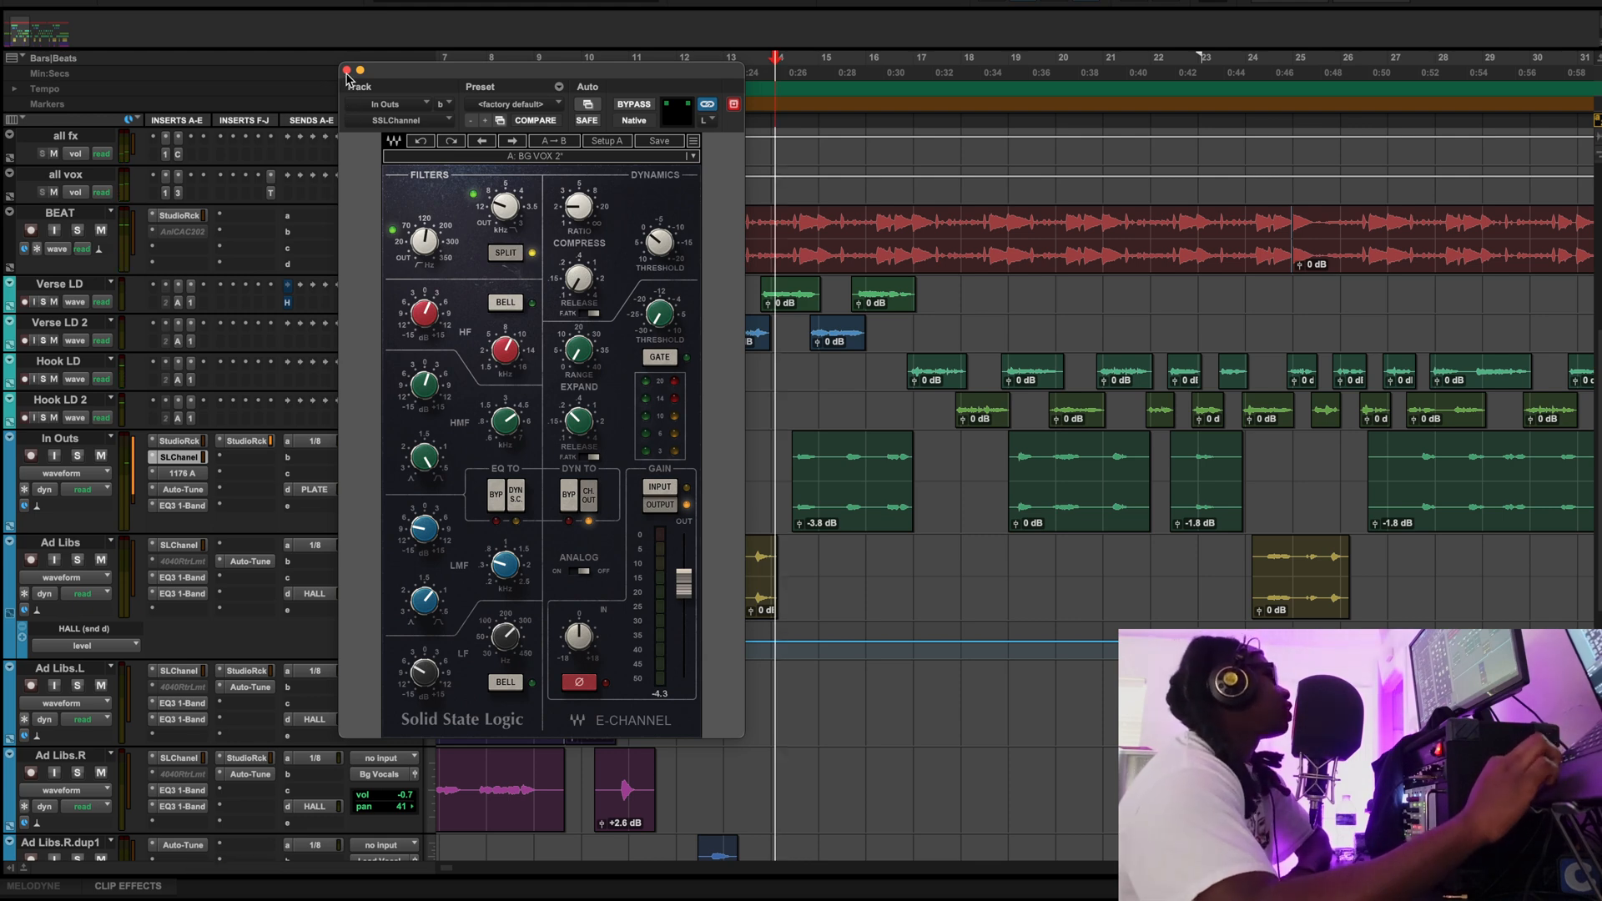
{"action": "left_click", "coordinate": [347, 70]}
Open the 1176 A on the In Outs track and review its settings against the lead vocal's plugin chain
{"action": "scroll", "coordinate": [208, 283], "scroll_direction": "down", "scroll_amount": 5}
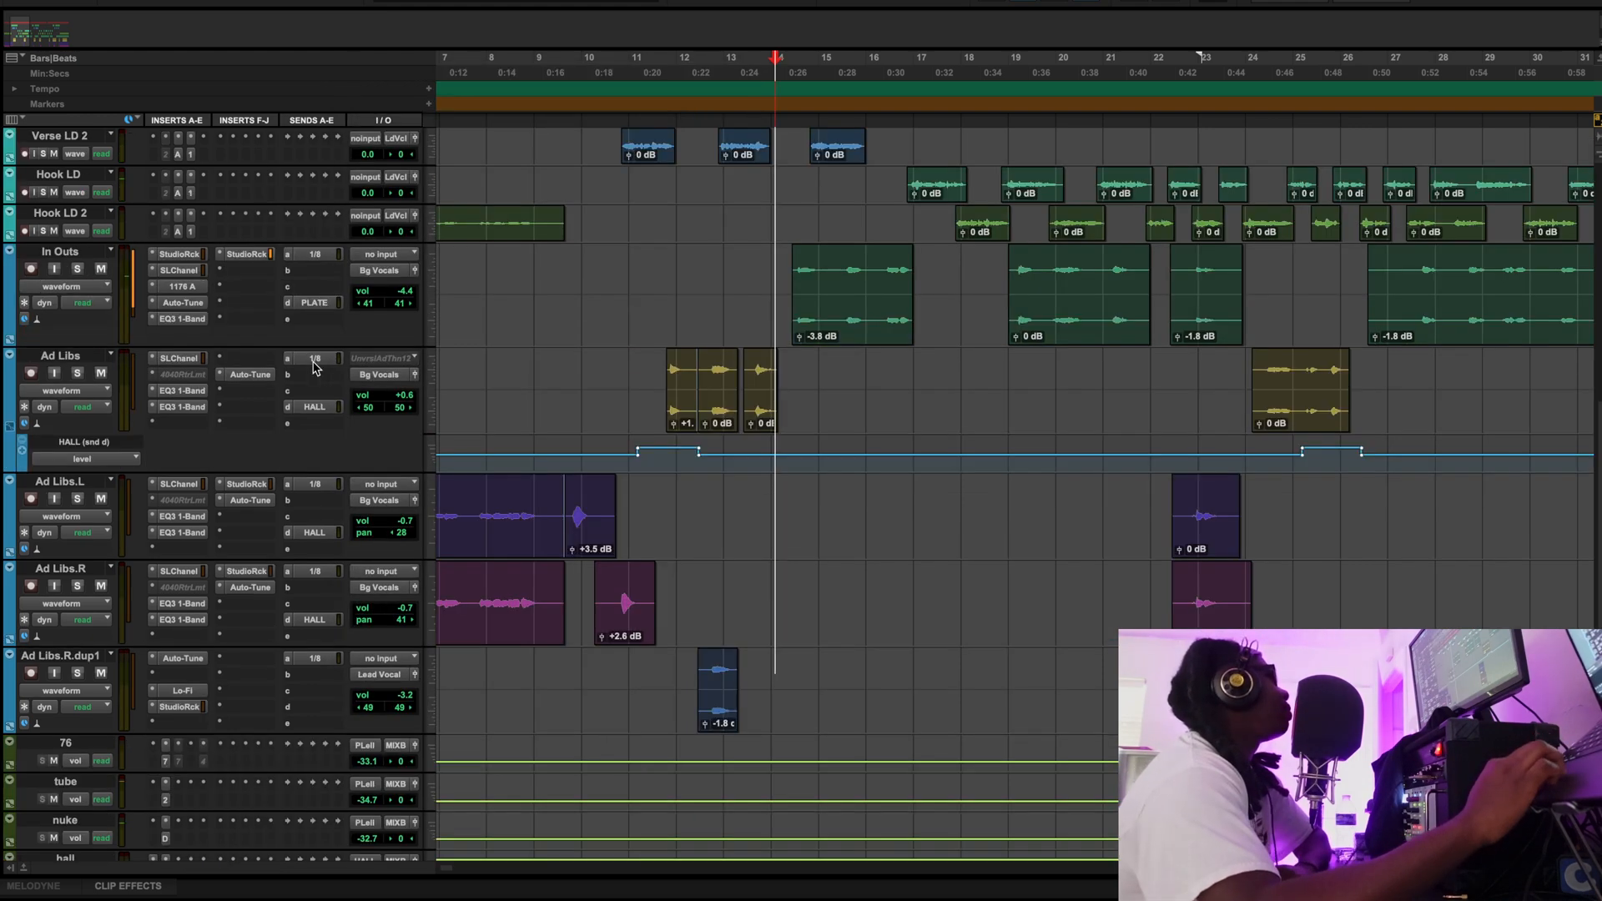
{"action": "left_click", "coordinate": [203, 285]}
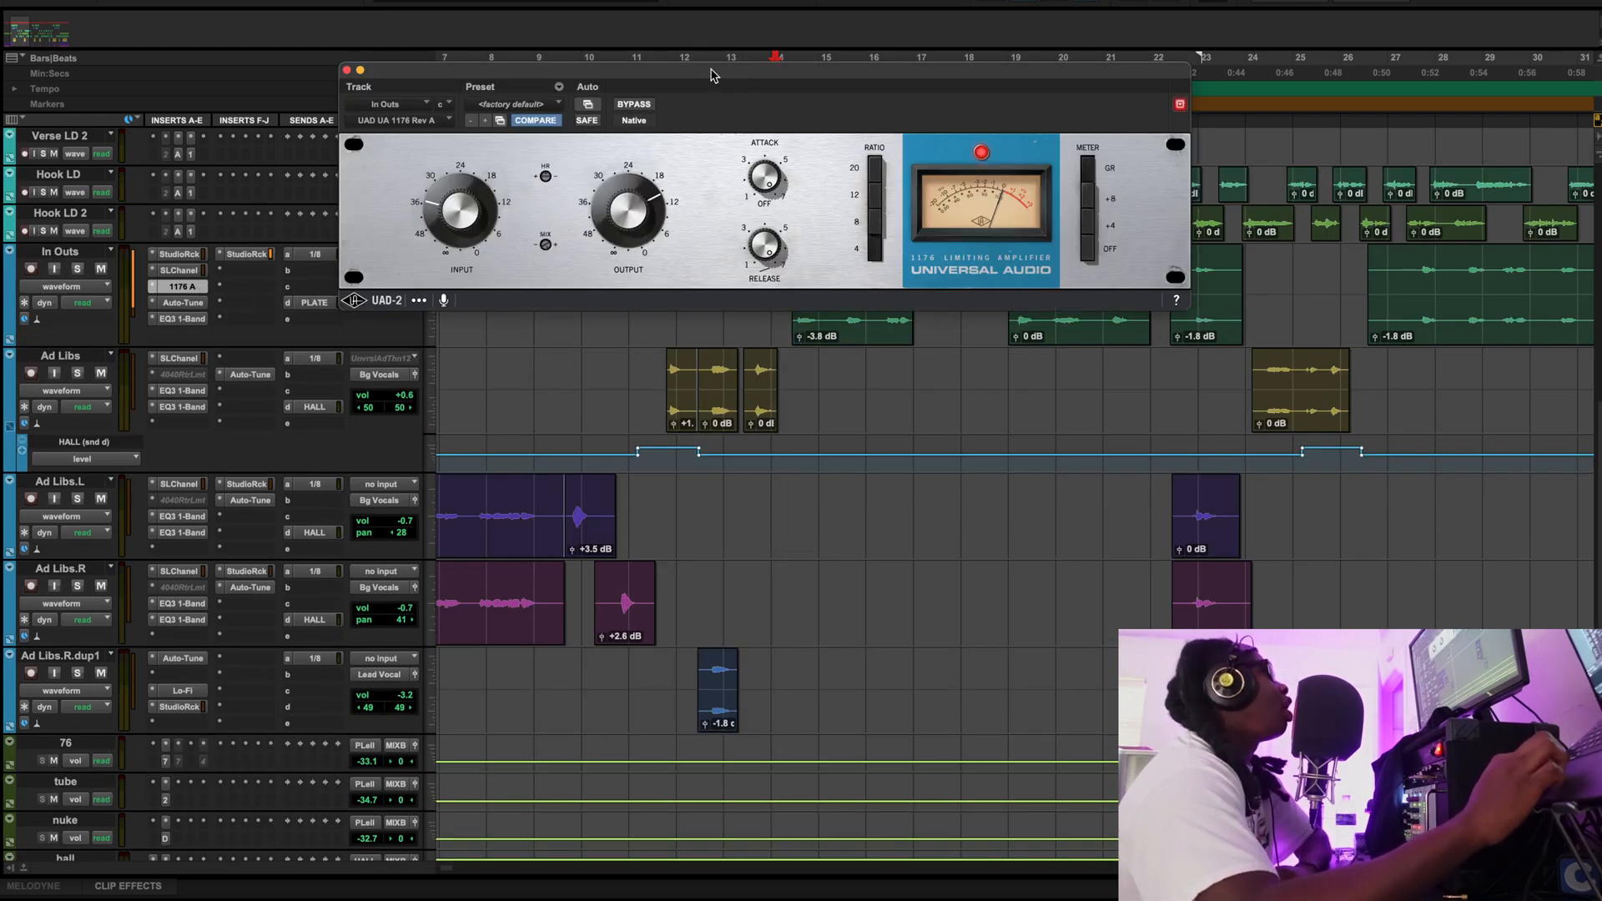
{"action": "left_click_drag", "start_coordinate": [711, 75], "coordinate": [626, 298]}
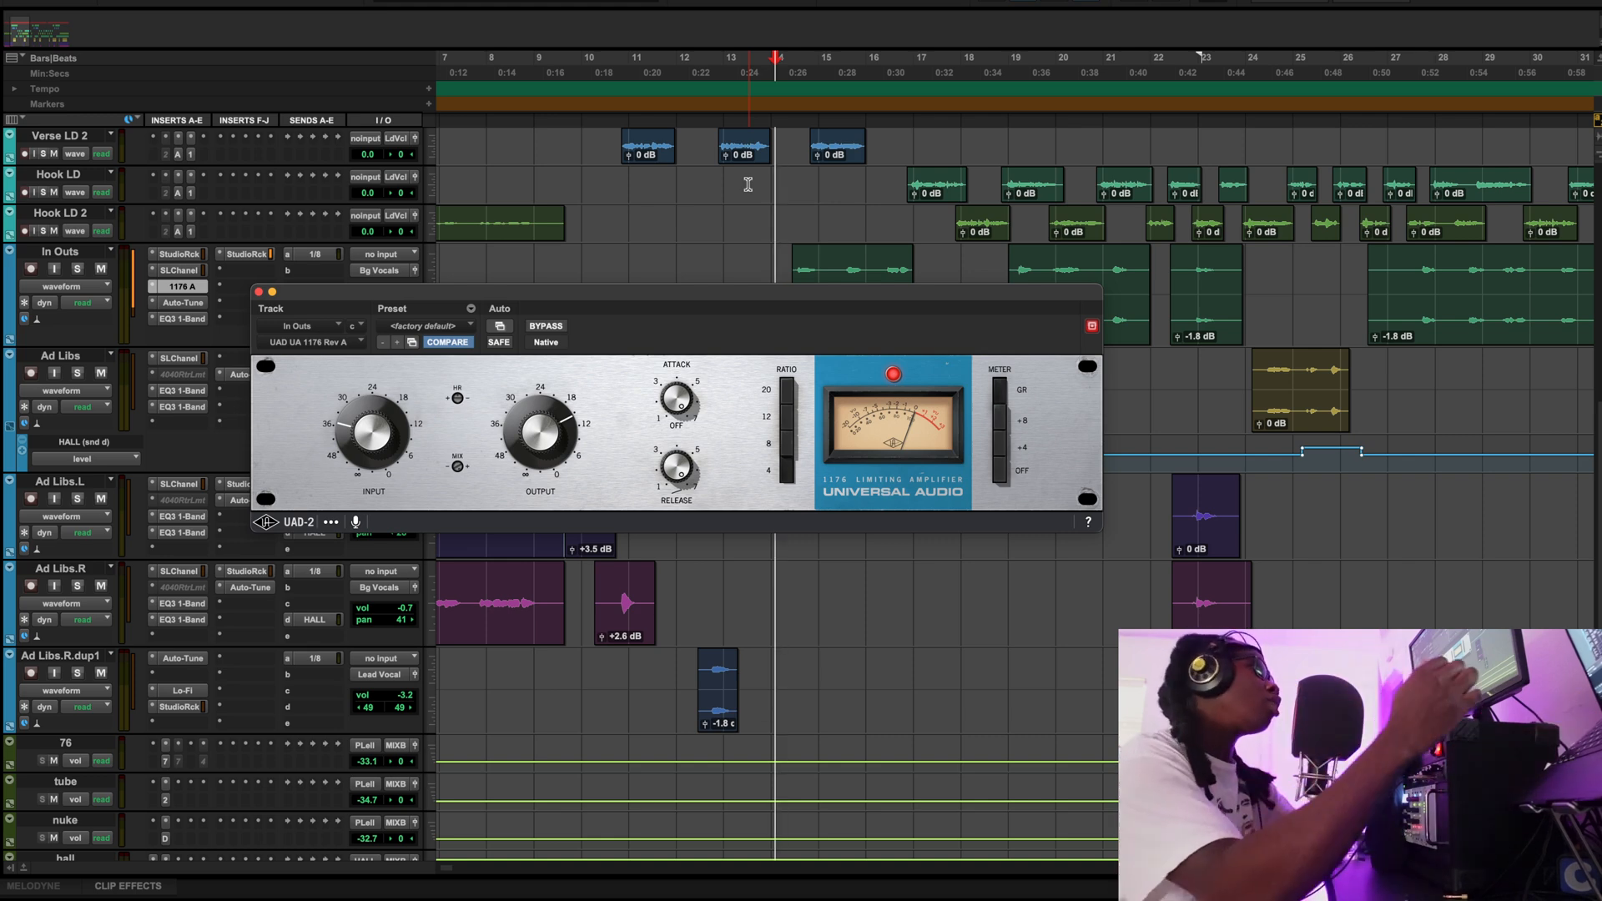
{"action": "scroll", "coordinate": [683, 280], "scroll_direction": "up", "scroll_amount": 5}
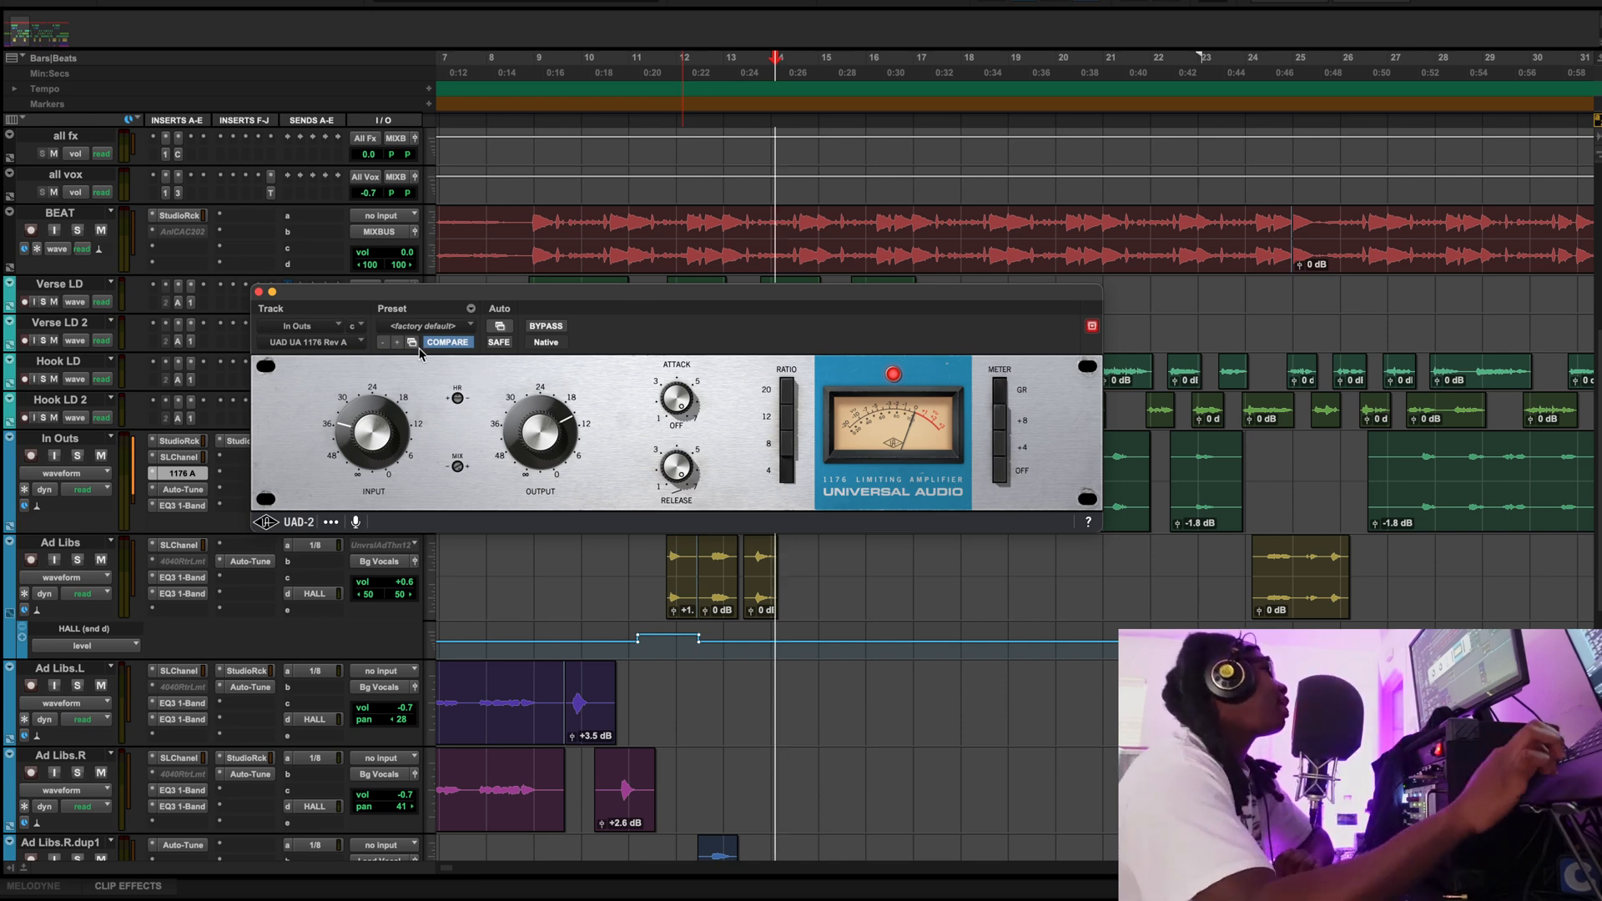
{"action": "scroll", "coordinate": [234, 378], "scroll_direction": "up", "scroll_amount": 8}
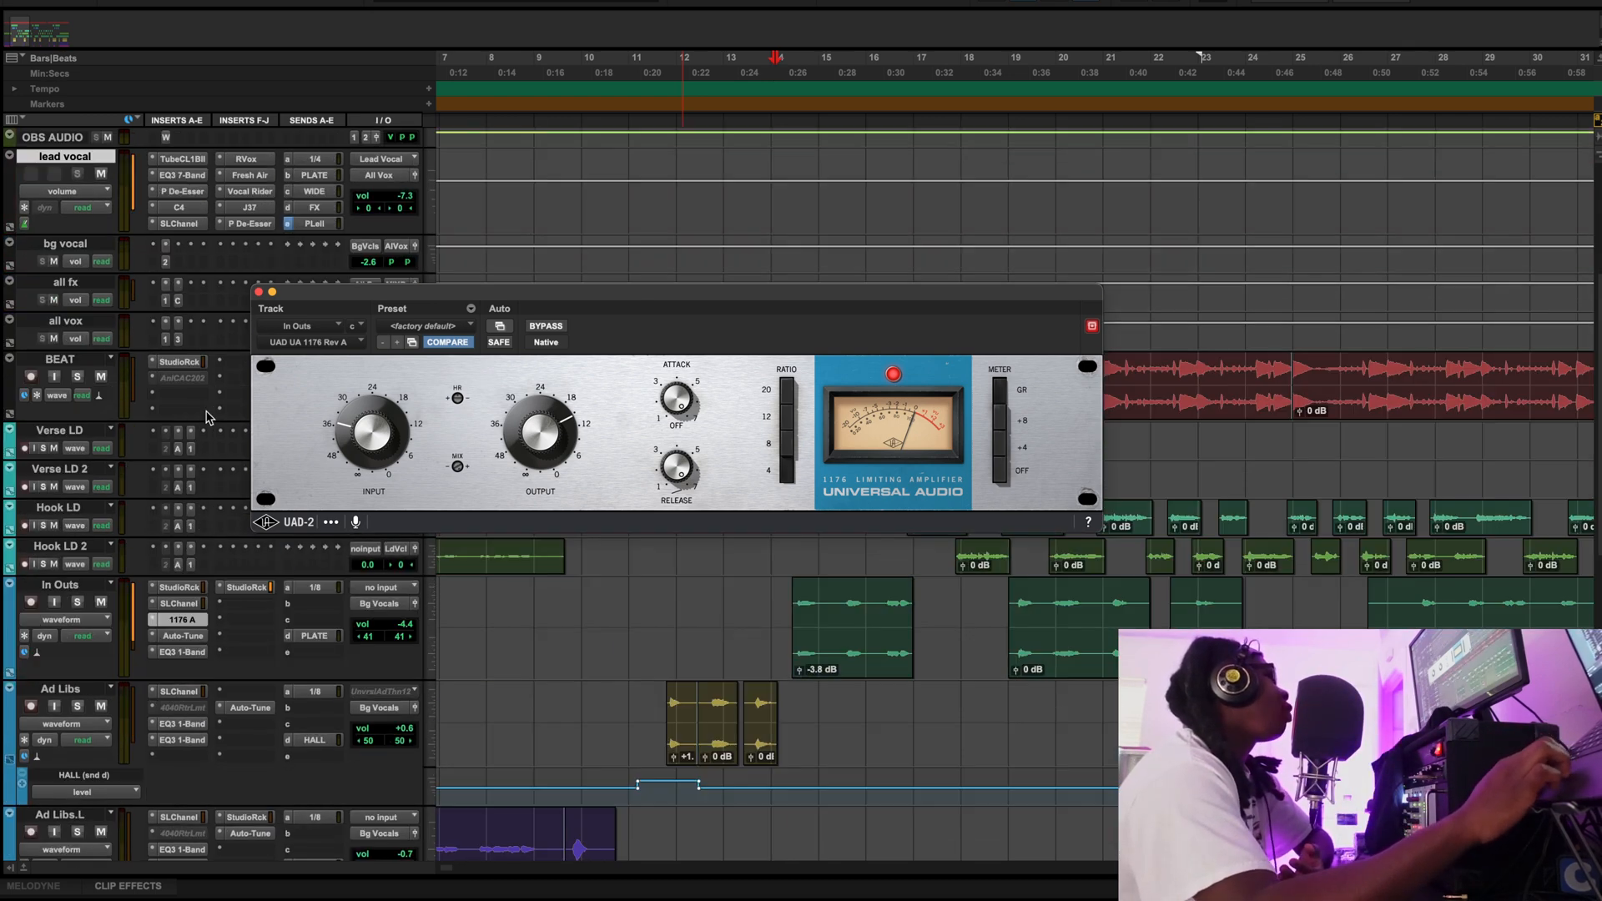
{"action": "scroll", "coordinate": [217, 392], "scroll_direction": "down", "scroll_amount": 4}
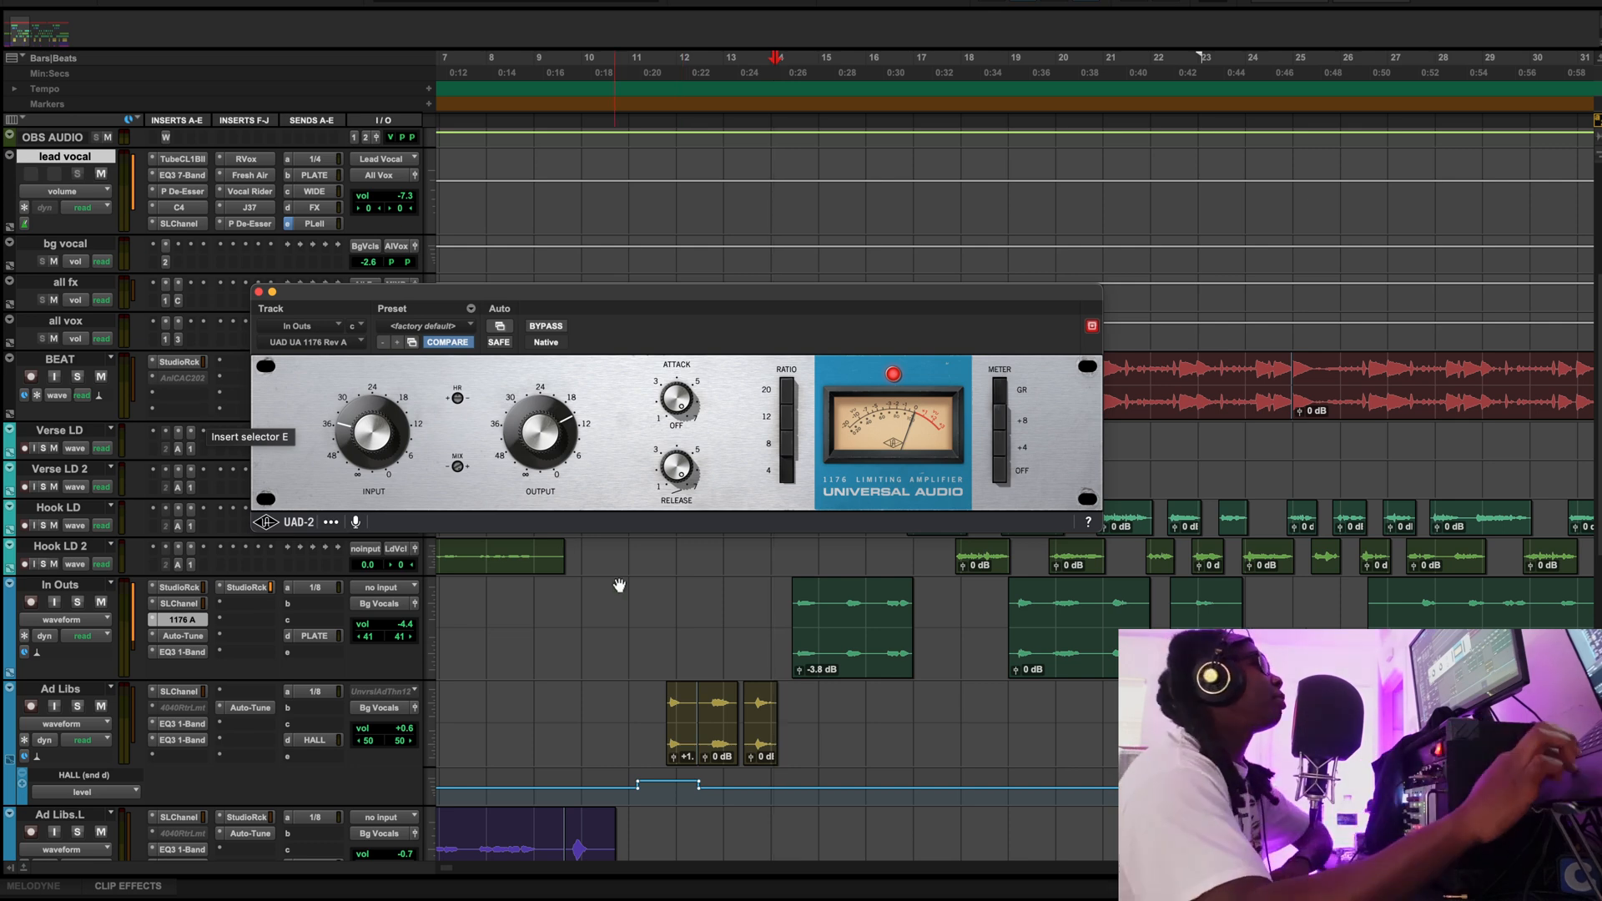
{"action": "scroll", "coordinate": [764, 642], "scroll_direction": "down", "scroll_amount": 3}
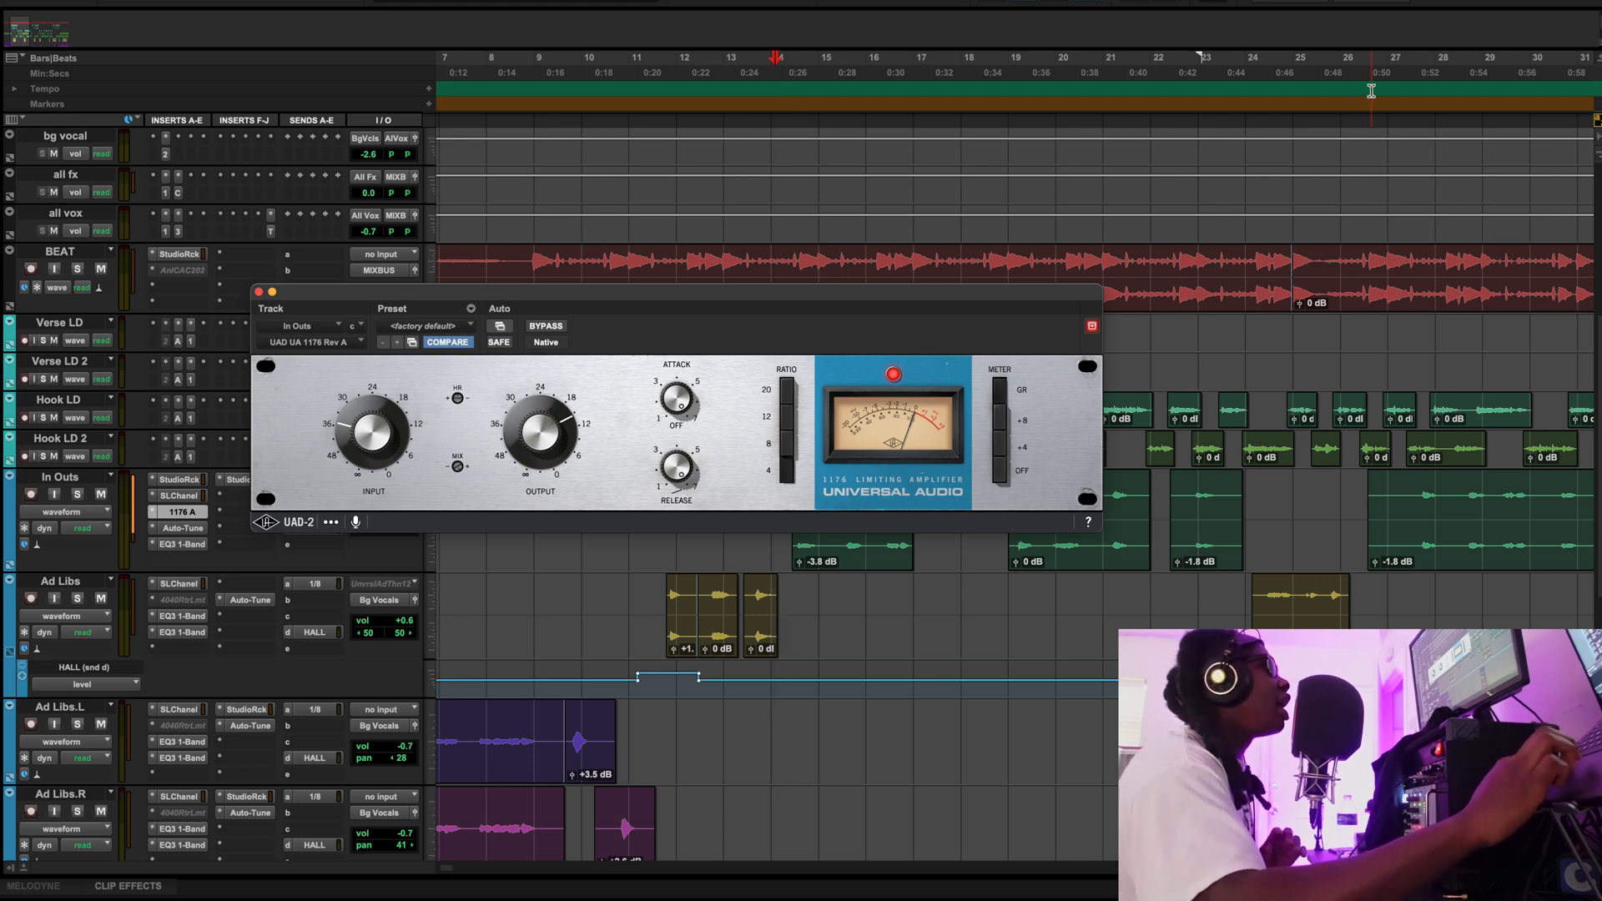
Play the song from about bar 27 and examine the placement of the In Outs and Ad Libs clips
{"action": "key", "text": "space"}
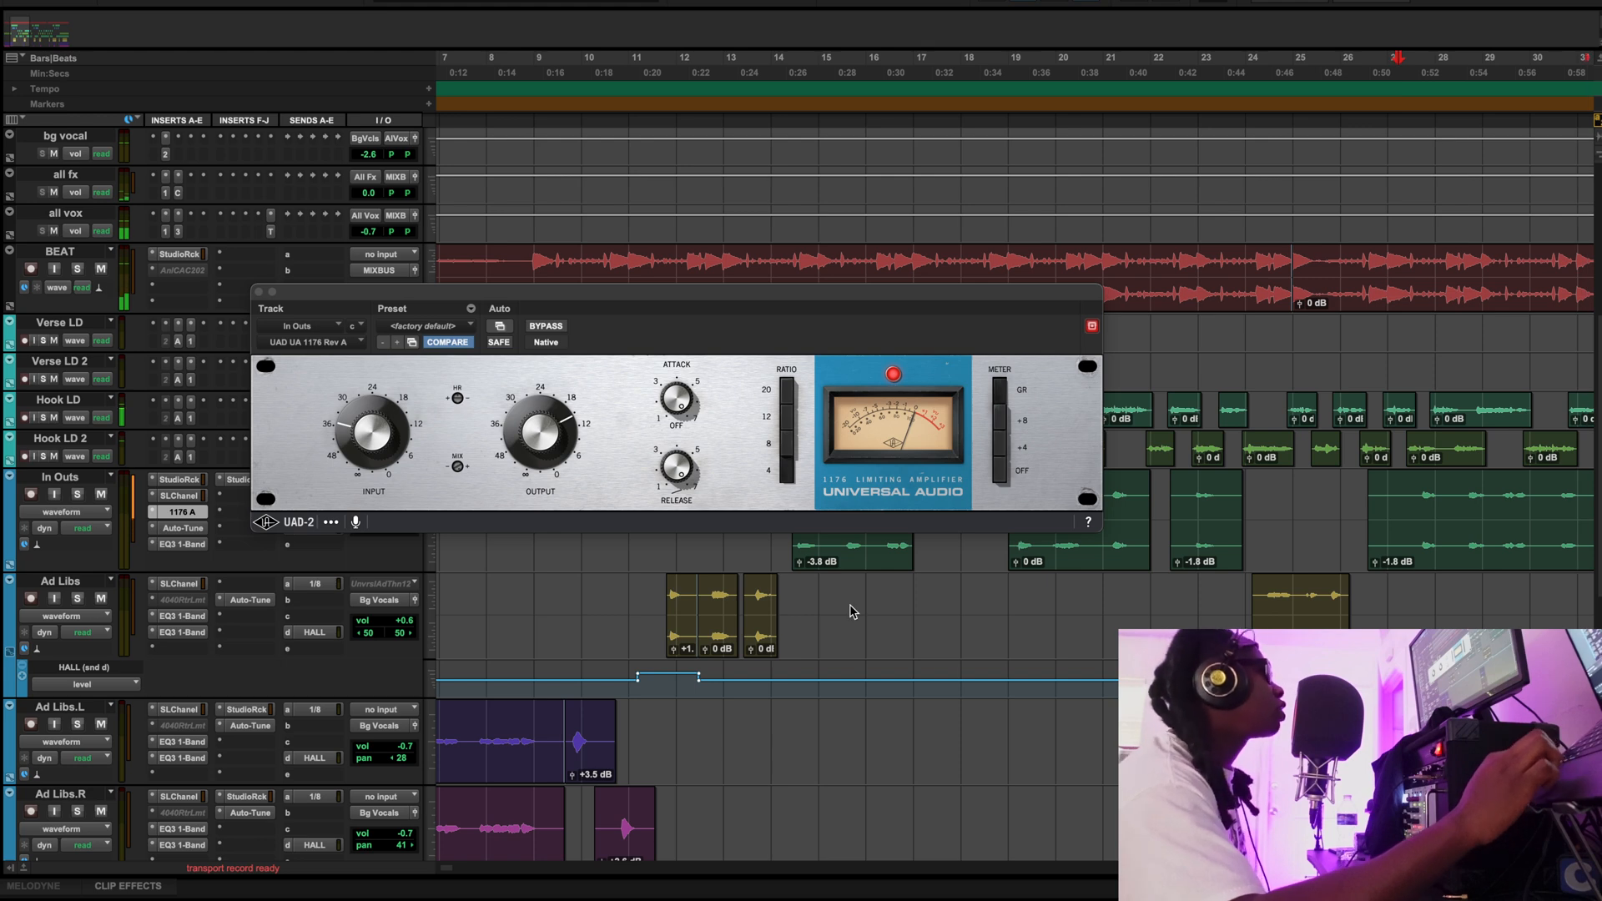
{"action": "scroll", "coordinate": [910, 614], "scroll_direction": "right", "scroll_amount": 5}
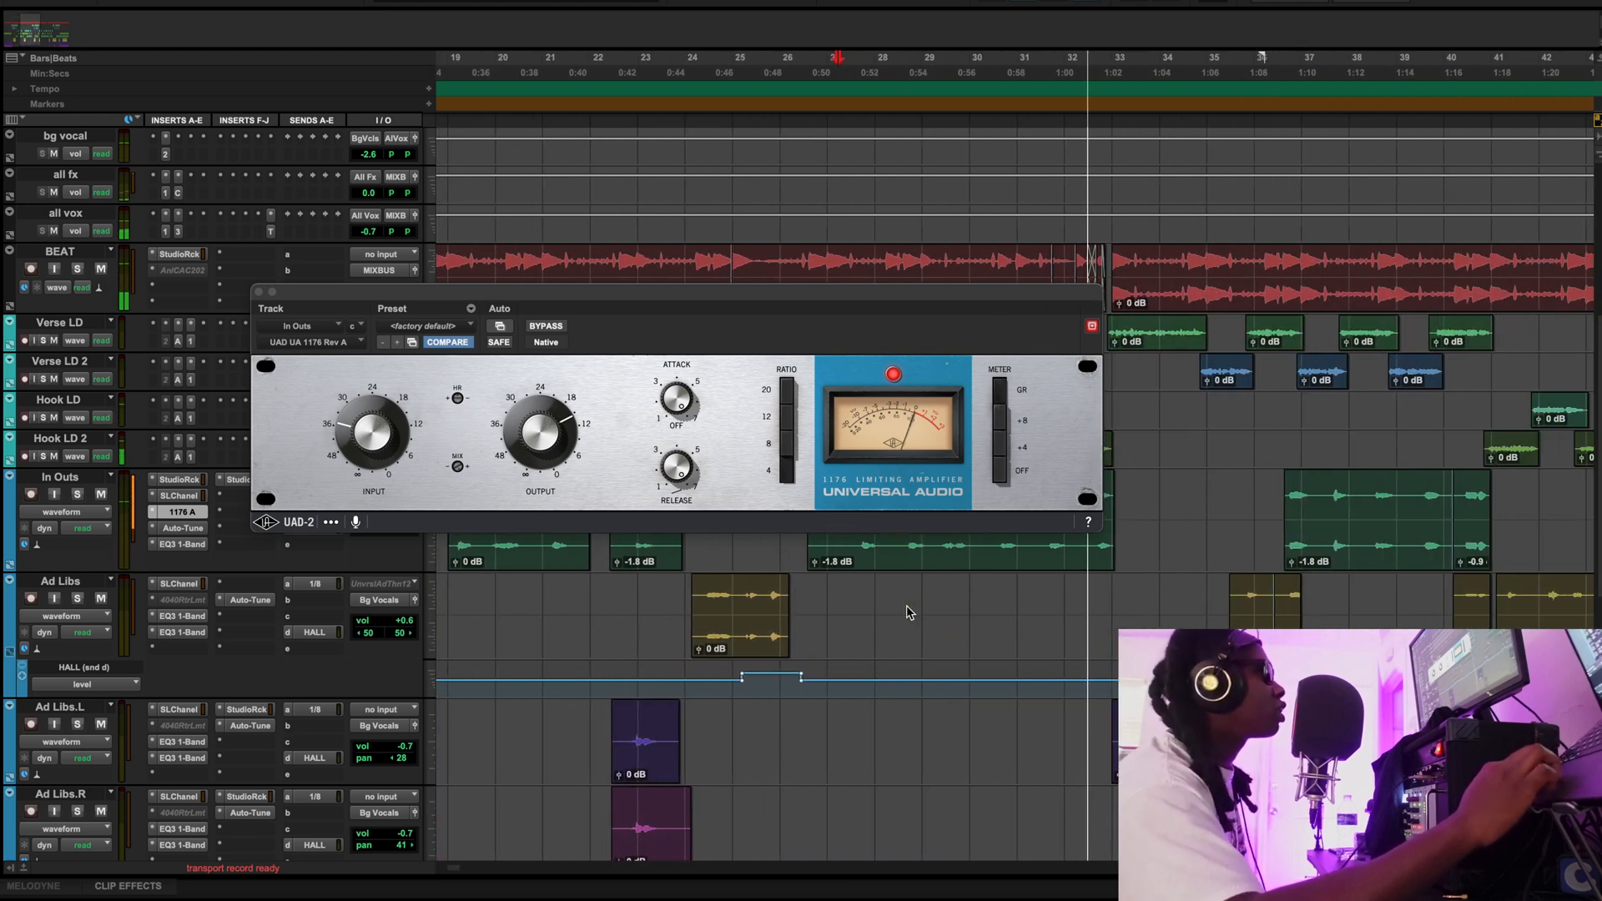
{"action": "scroll", "coordinate": [1013, 621], "scroll_direction": "right", "scroll_amount": 2}
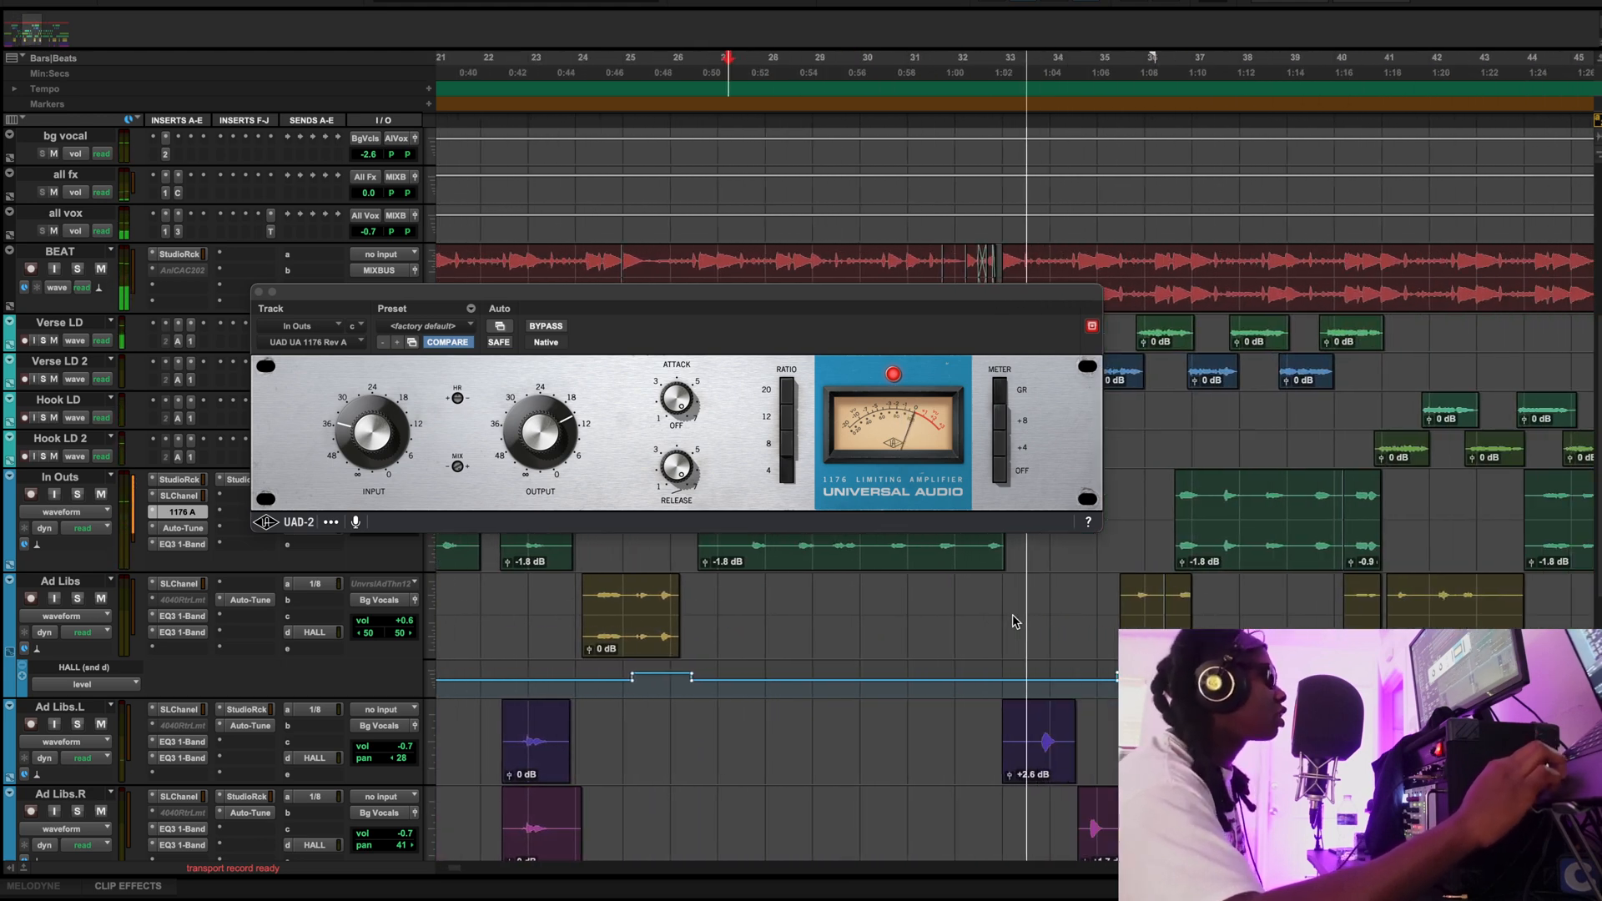
{"action": "scroll", "coordinate": [930, 662], "scroll_direction": "down", "scroll_amount": 3}
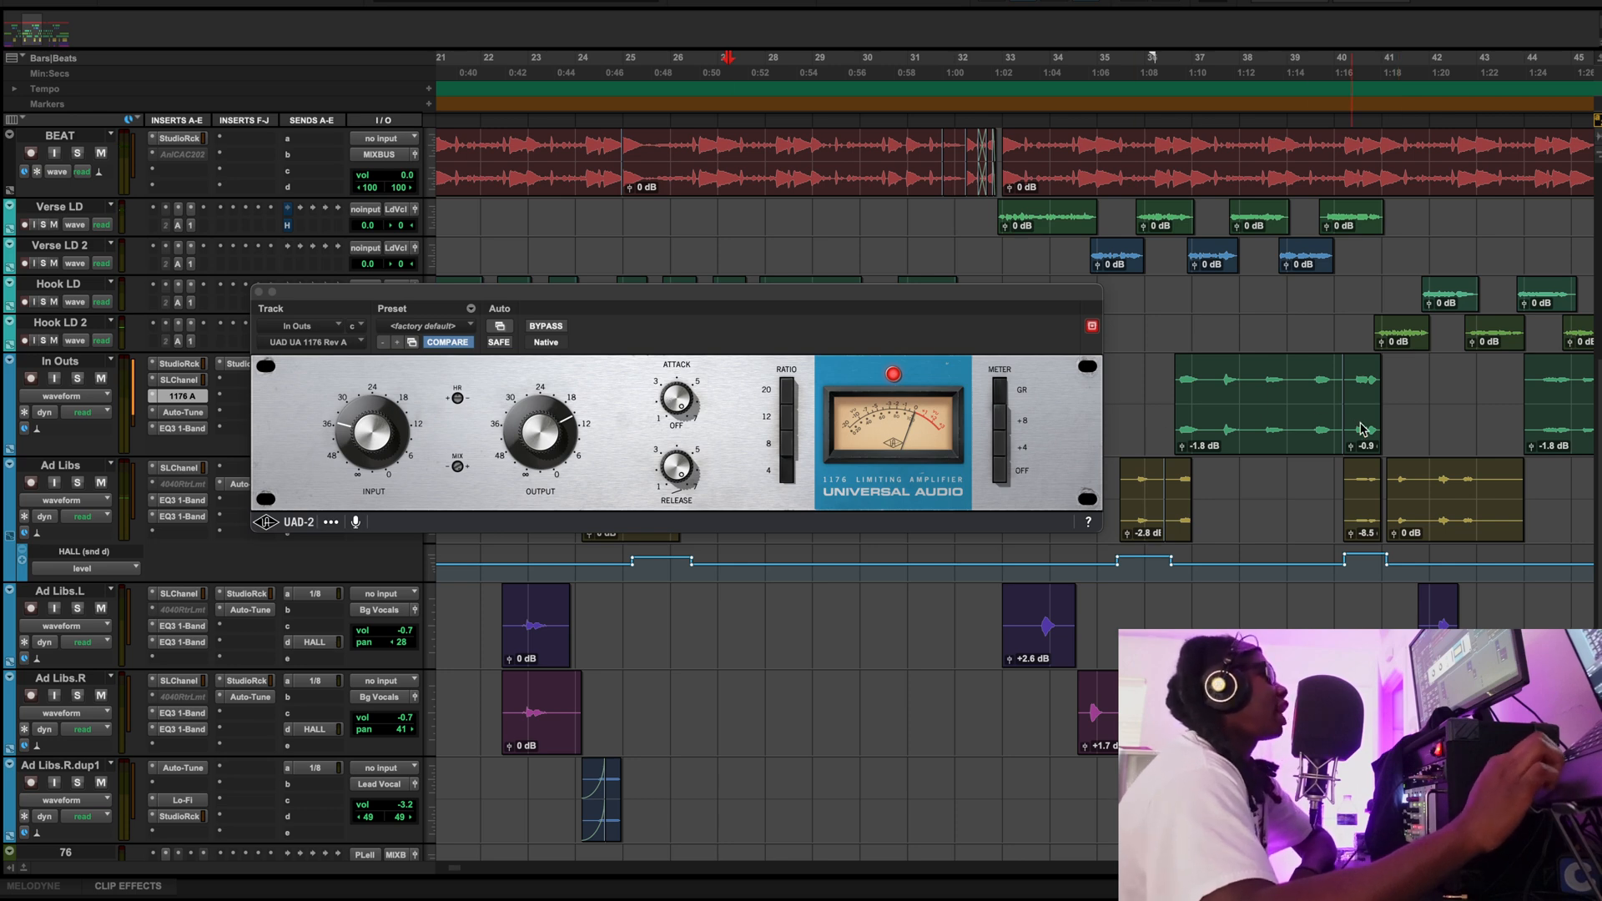
{"action": "scroll", "coordinate": [1360, 429], "scroll_direction": "right", "scroll_amount": 3}
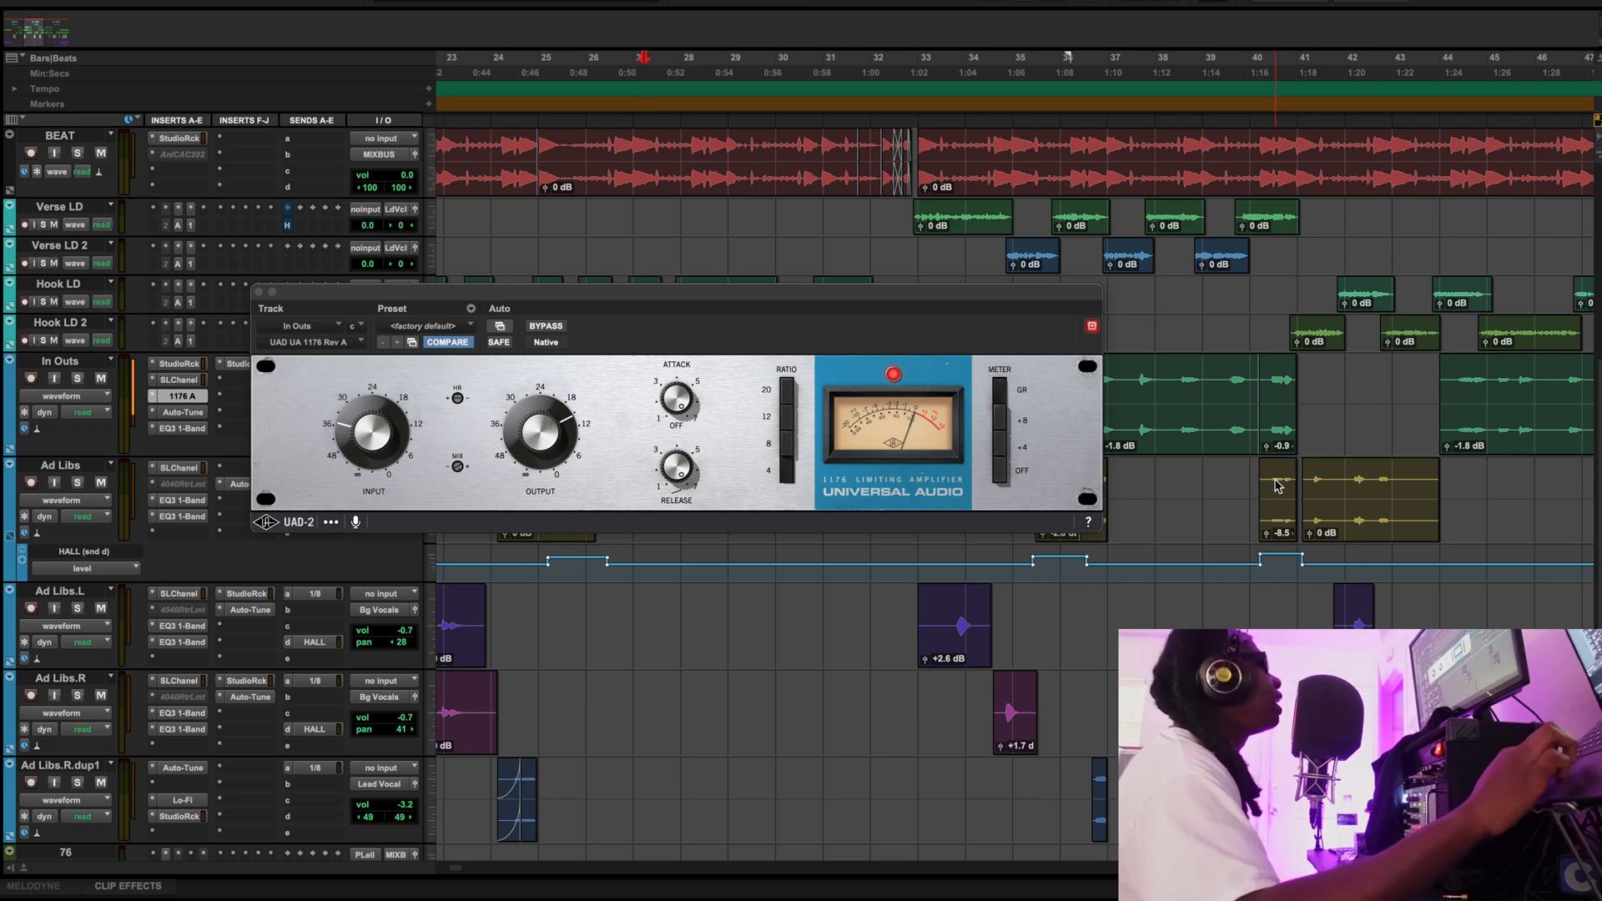
Check the In Outs track's EQ3 1-Band high-pass filter and the OVox in its second StudioRack, closing each window
{"action": "left_click", "coordinate": [171, 427]}
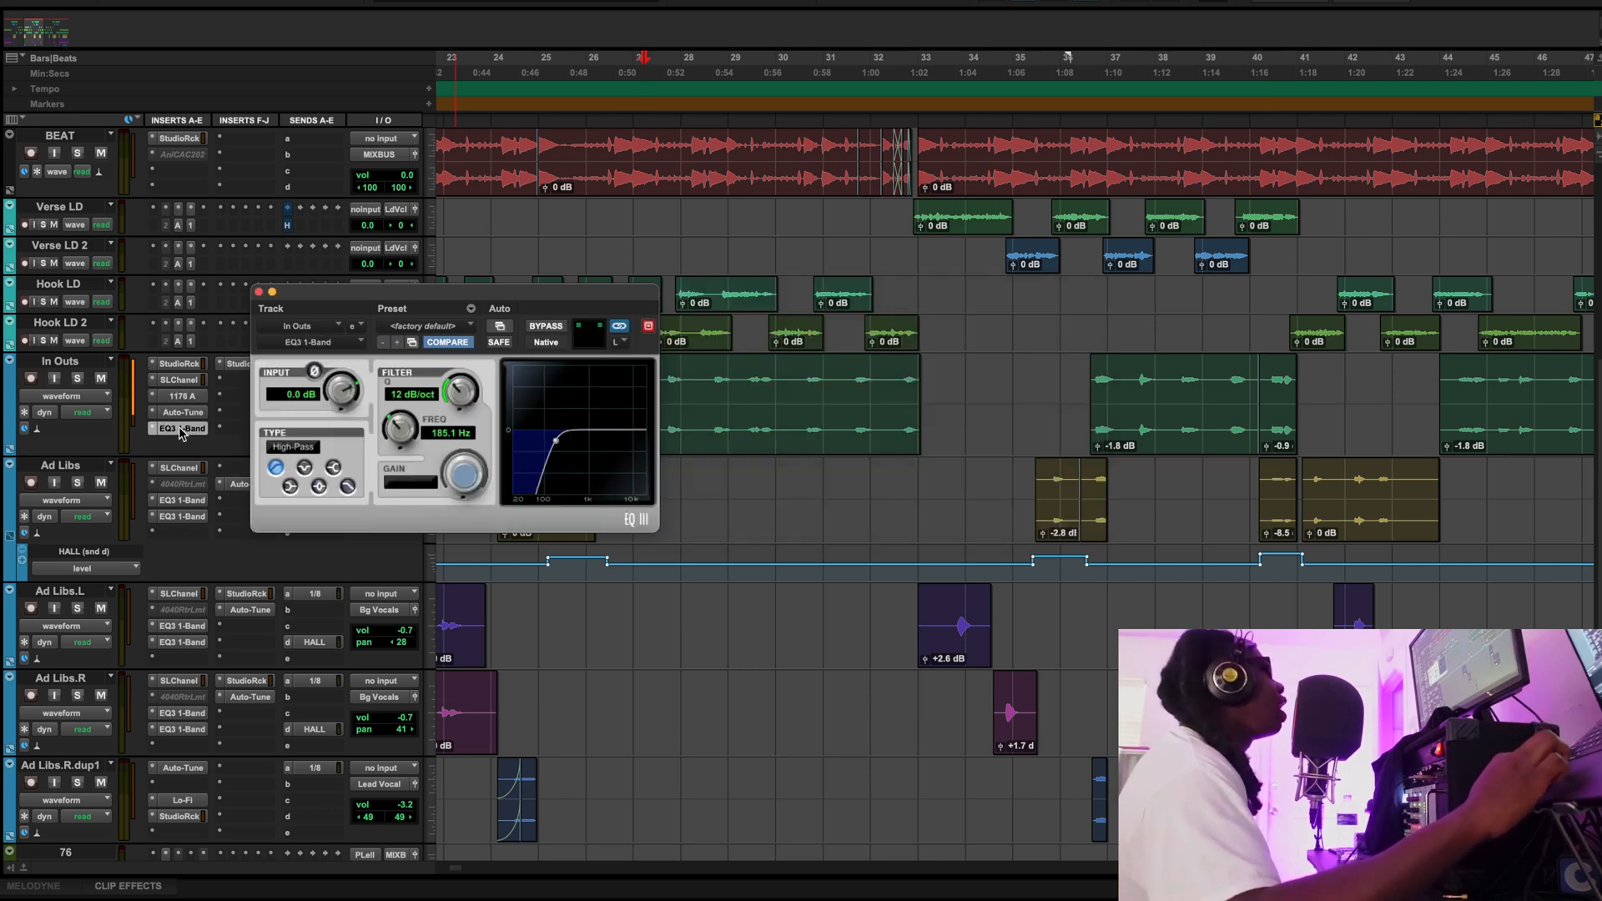
{"action": "left_click", "coordinate": [181, 430]}
{"action": "left_click", "coordinate": [246, 364]}
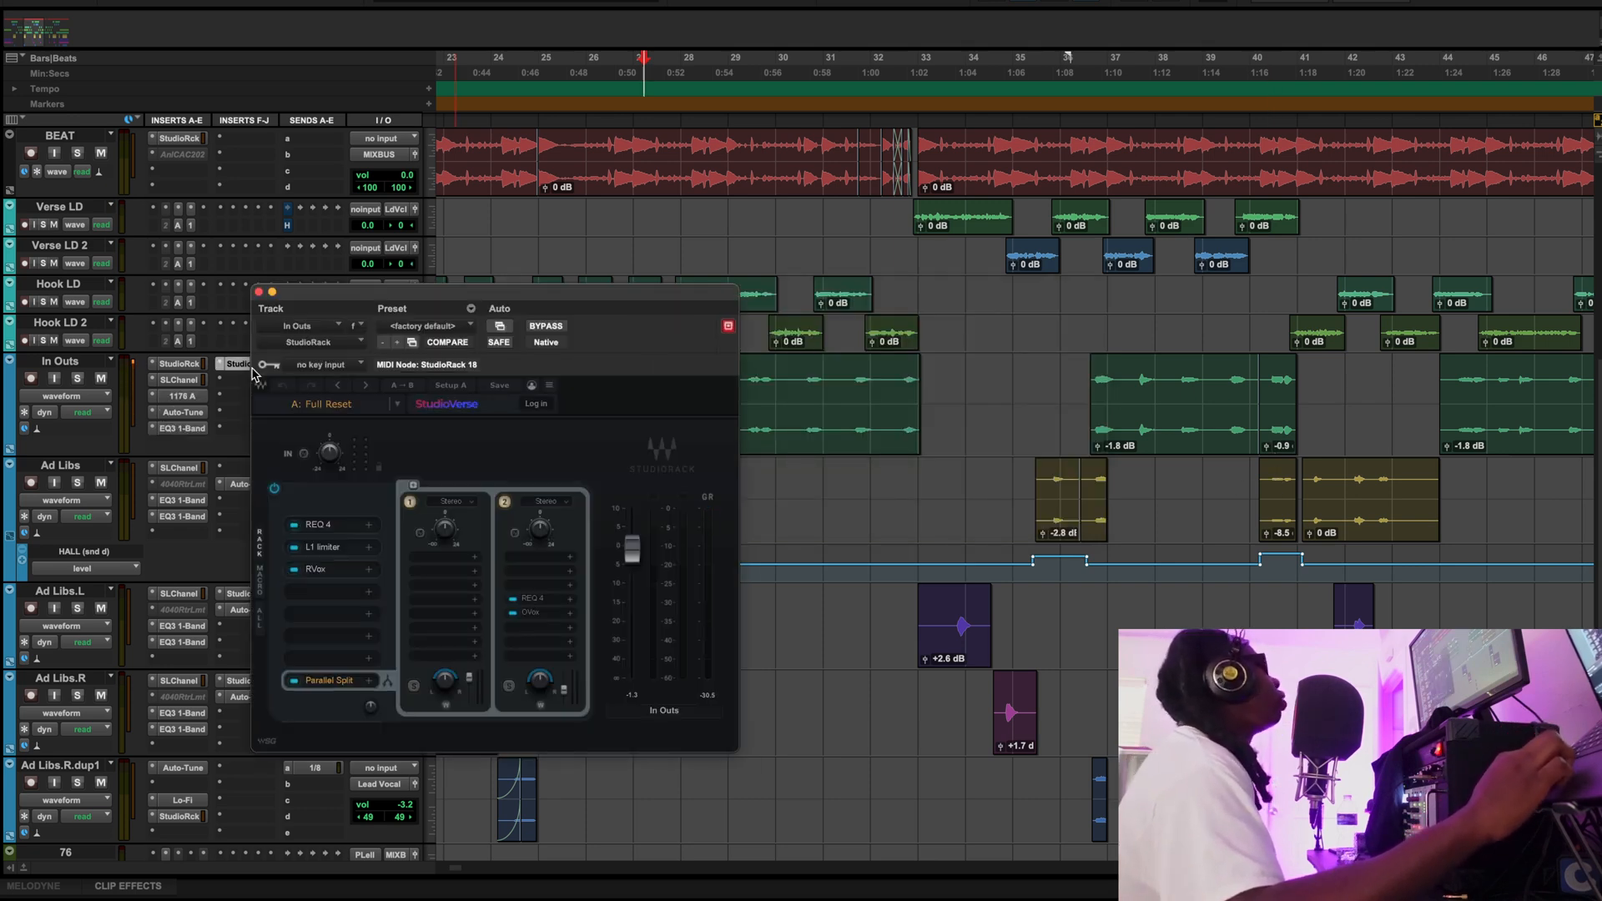
{"action": "left_click", "coordinate": [529, 613]}
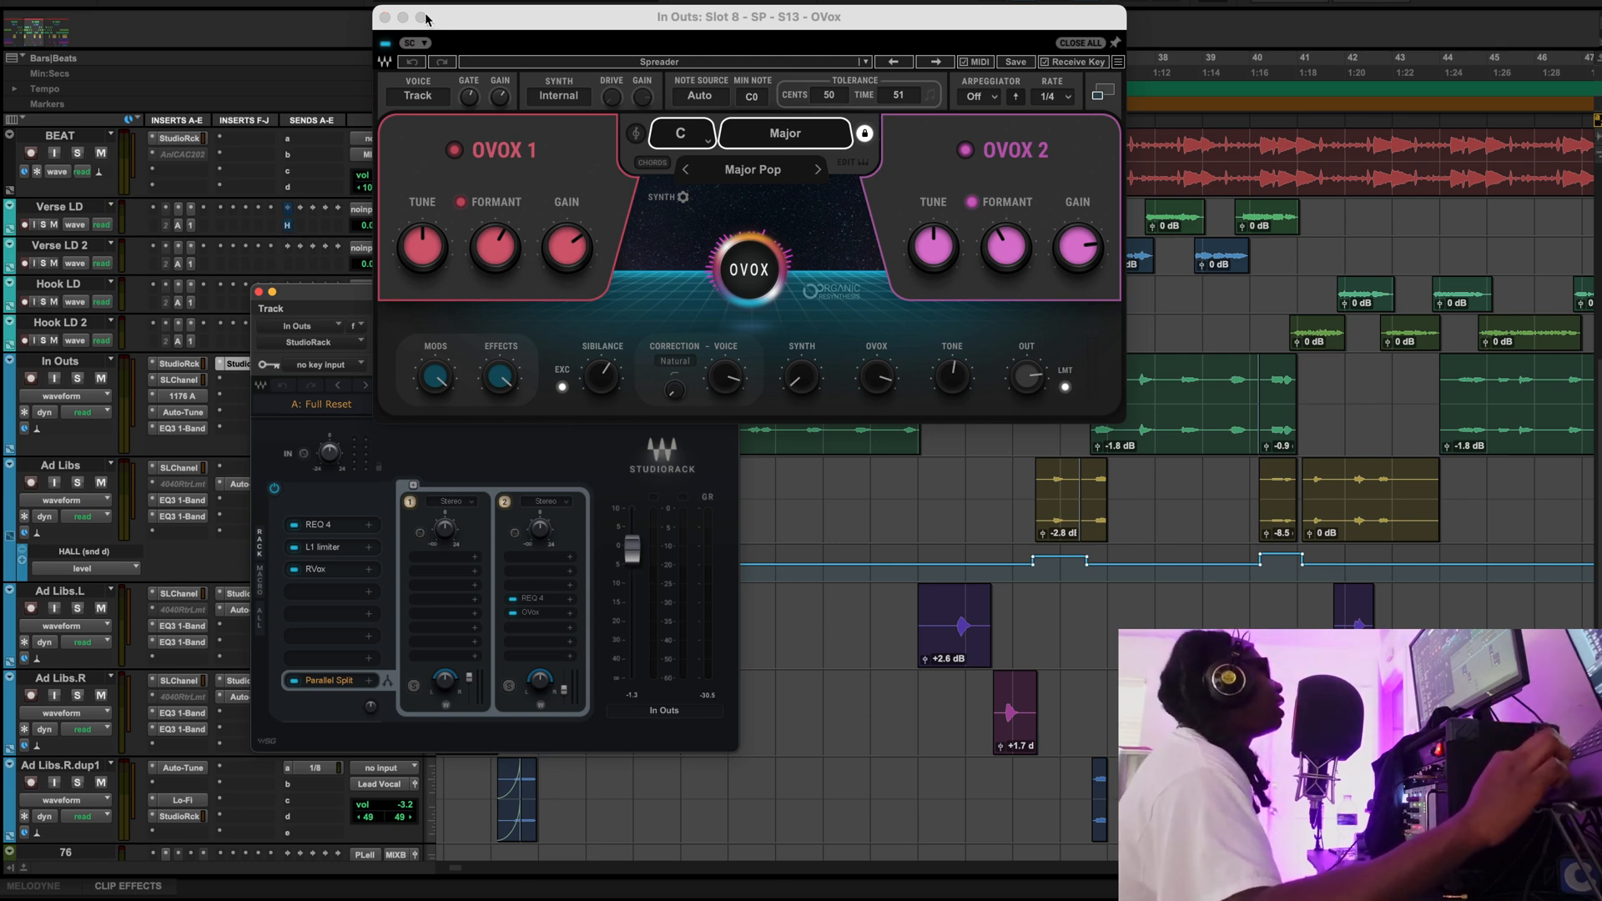
{"action": "left_click", "coordinate": [384, 16]}
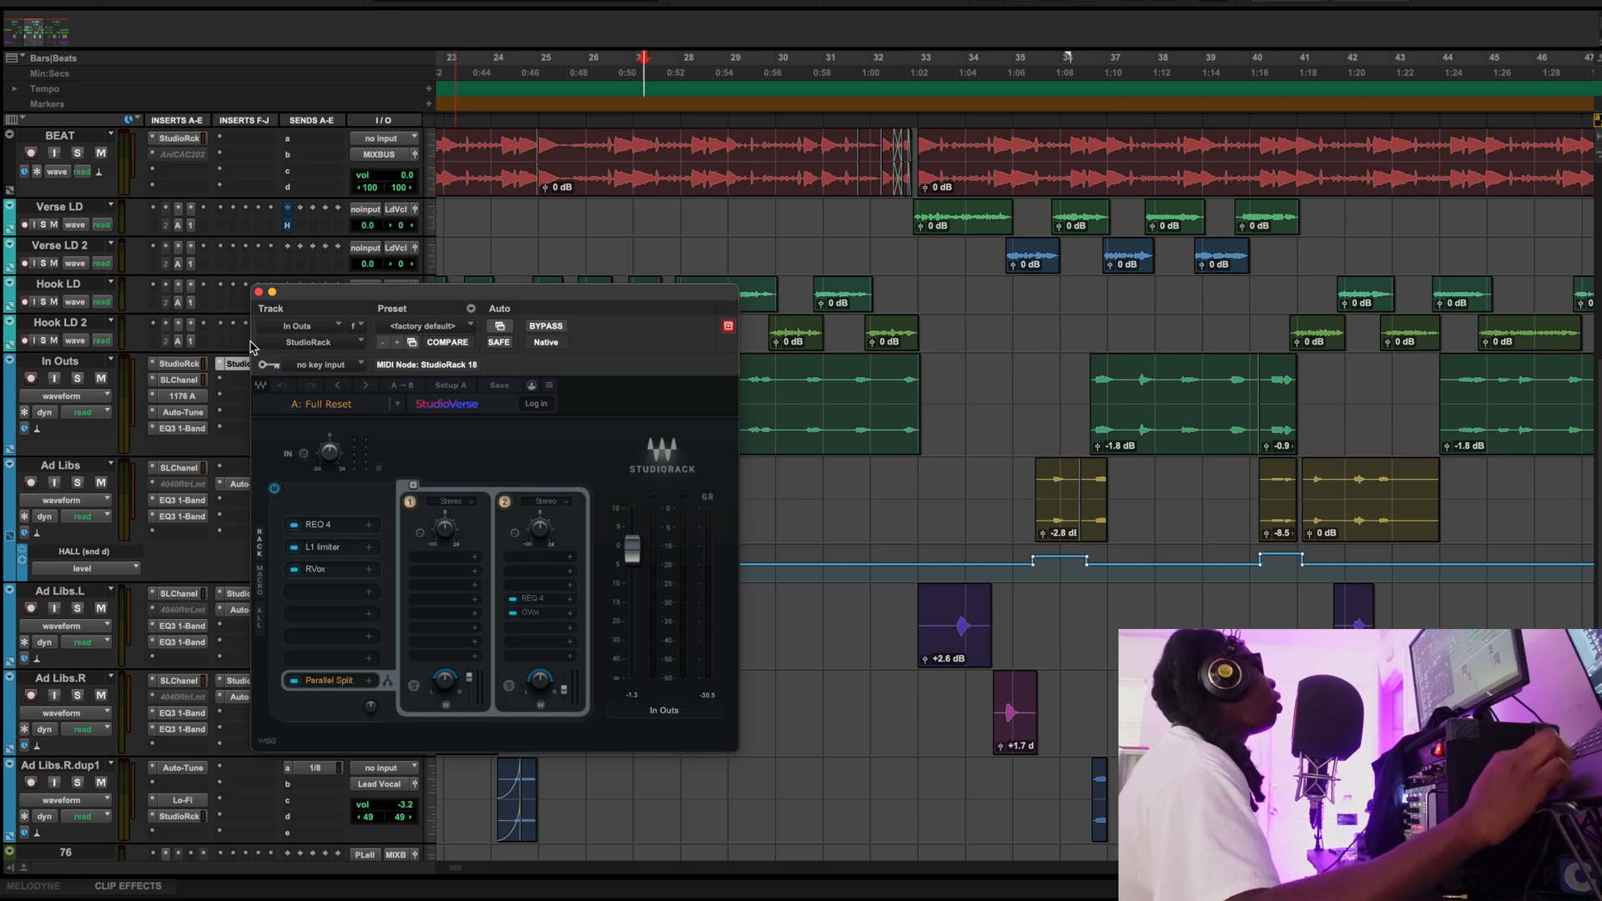
{"action": "left_click", "coordinate": [259, 292]}
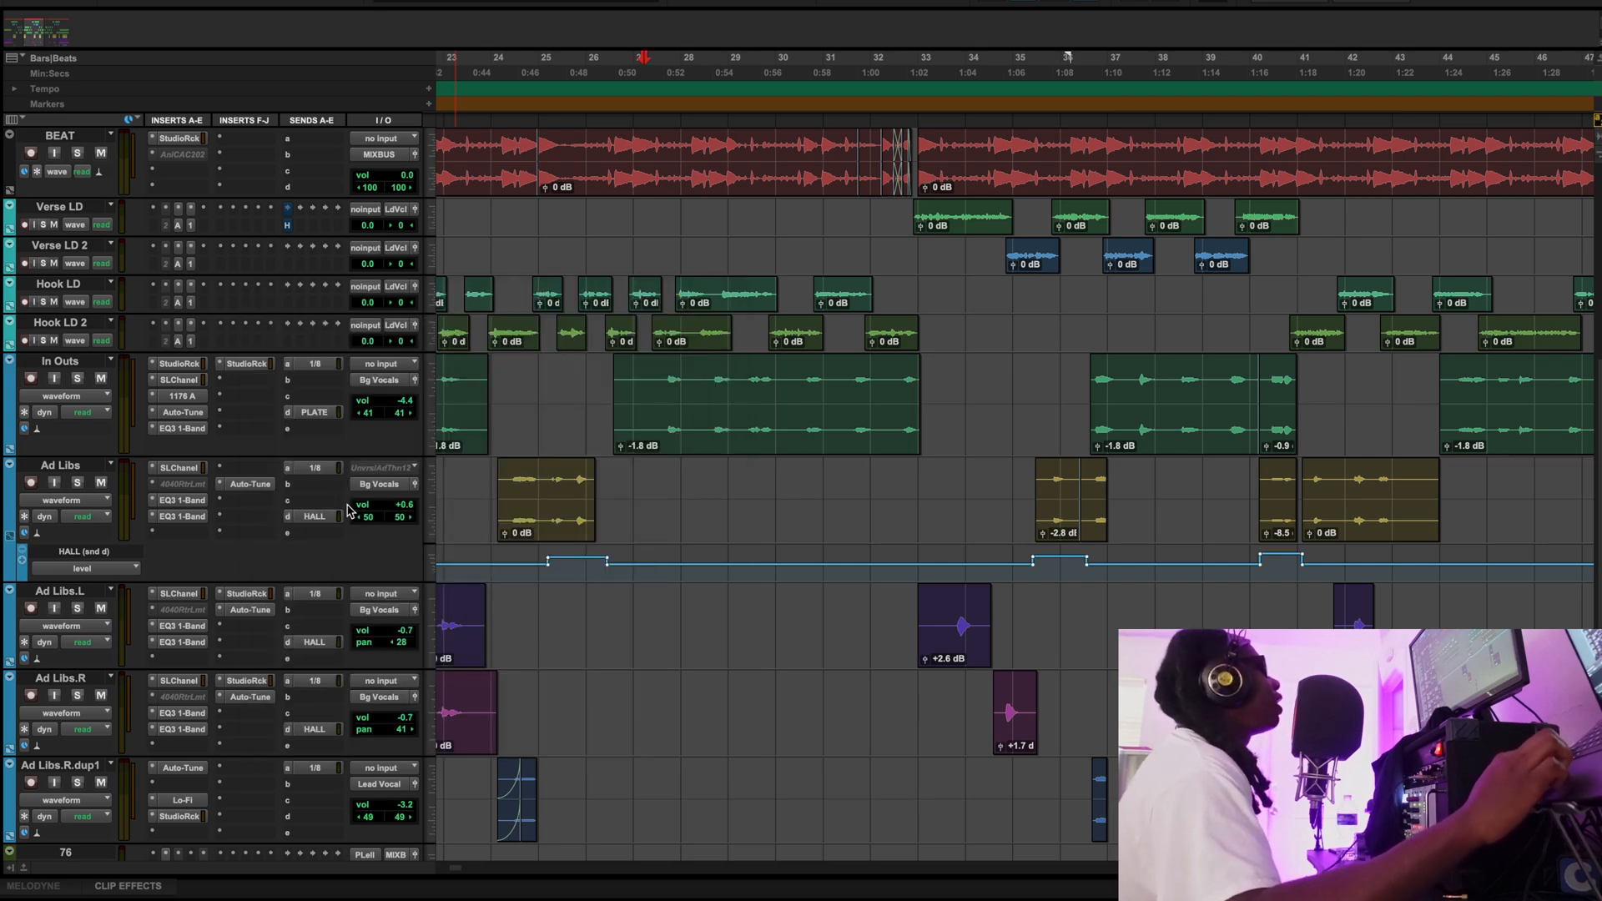
Review the Ad Libs track's SSL E-Channel, both EQ3 1-Band filters and Auto-Tune, closing each plugin
{"action": "left_click", "coordinate": [177, 468]}
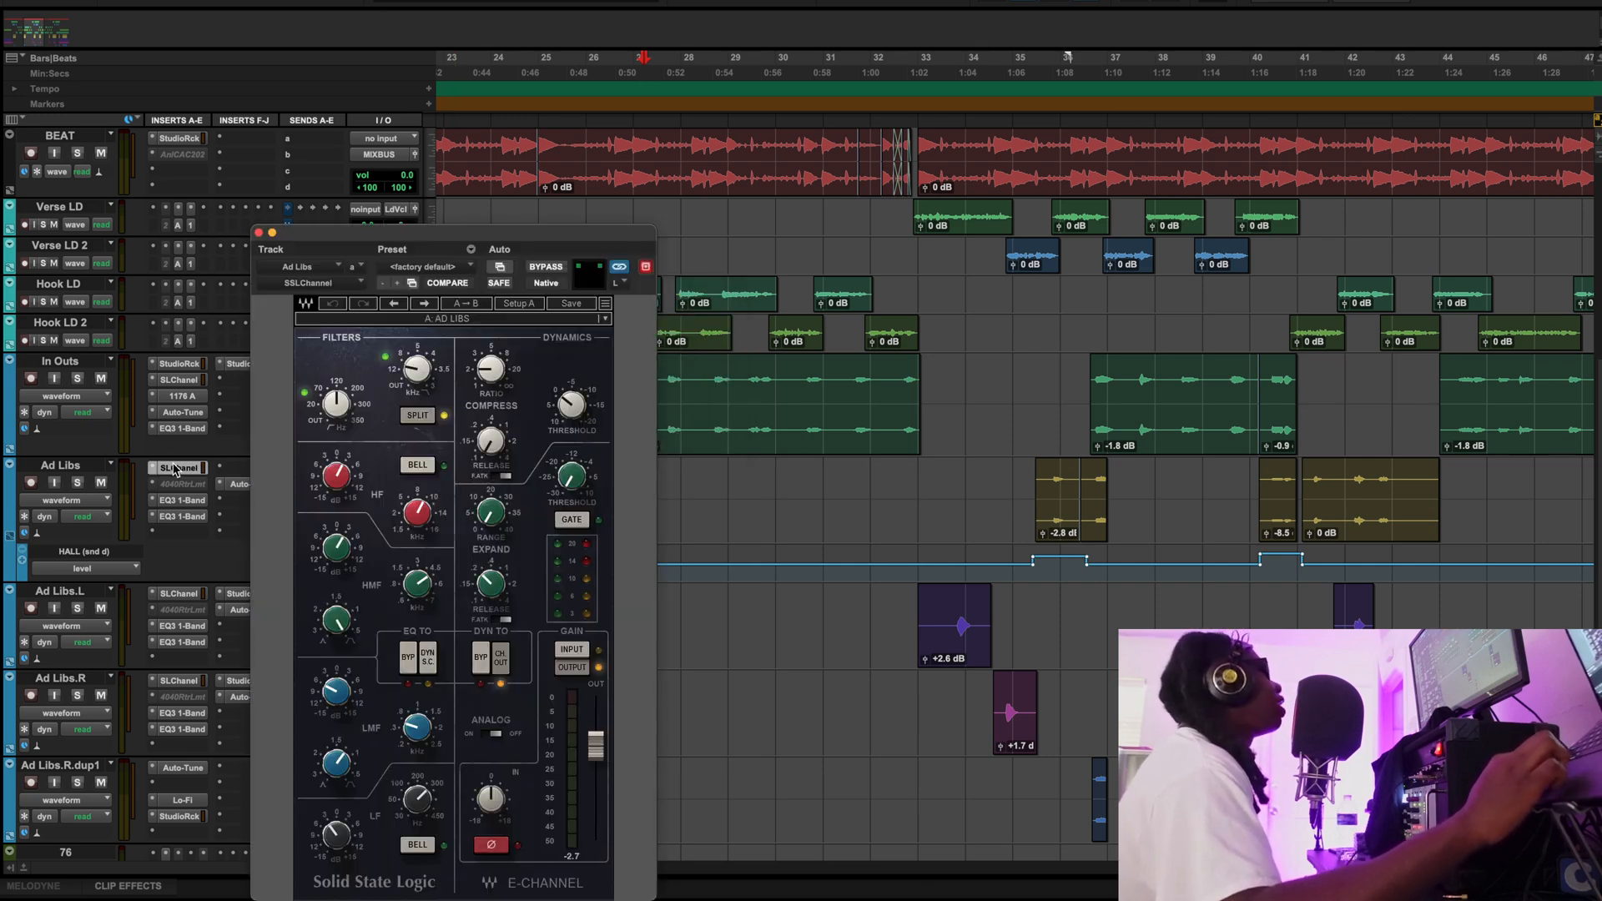
{"action": "left_click", "coordinate": [176, 468]}
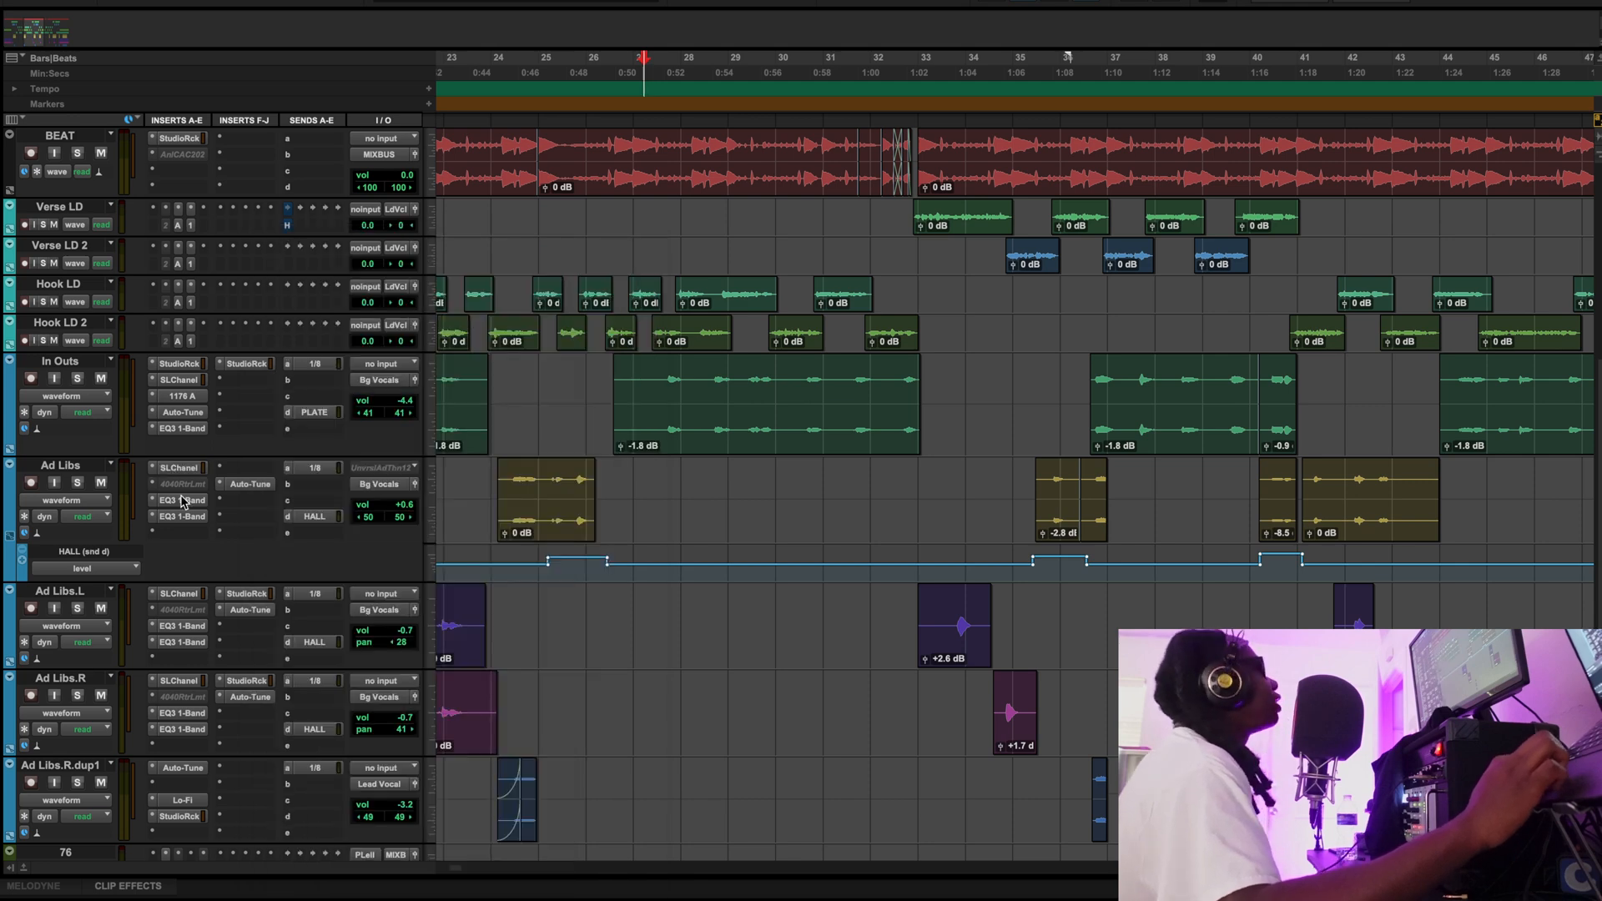
{"action": "left_click", "coordinate": [182, 500]}
{"action": "left_click", "coordinate": [183, 506]}
{"action": "left_click", "coordinate": [184, 518]}
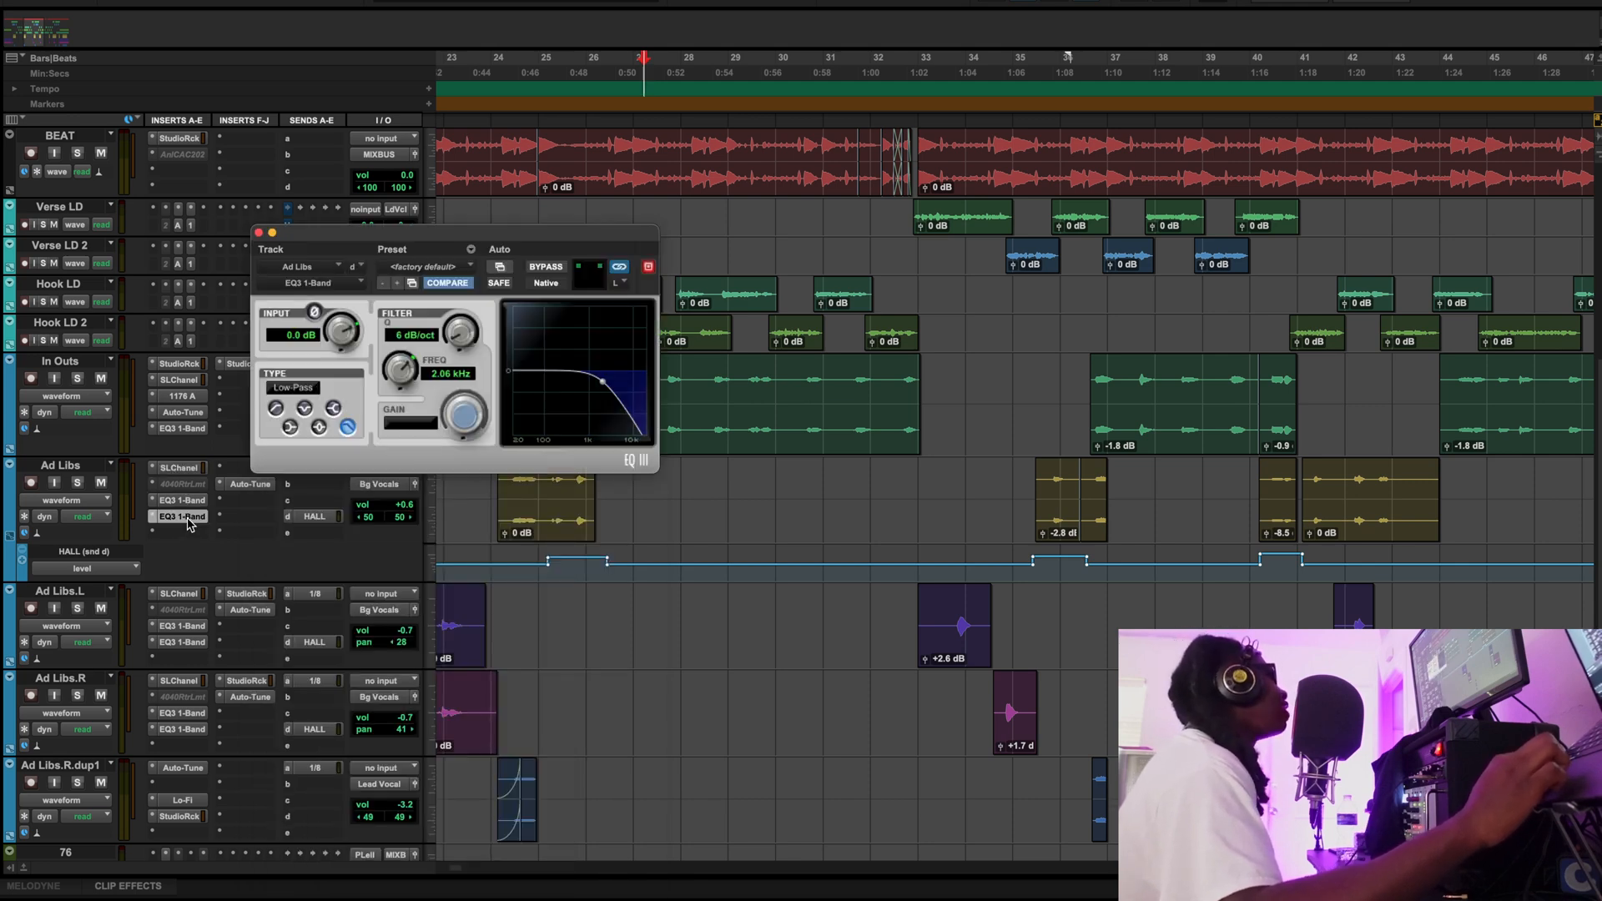
{"action": "left_click", "coordinate": [188, 519]}
{"action": "left_click", "coordinate": [251, 485]}
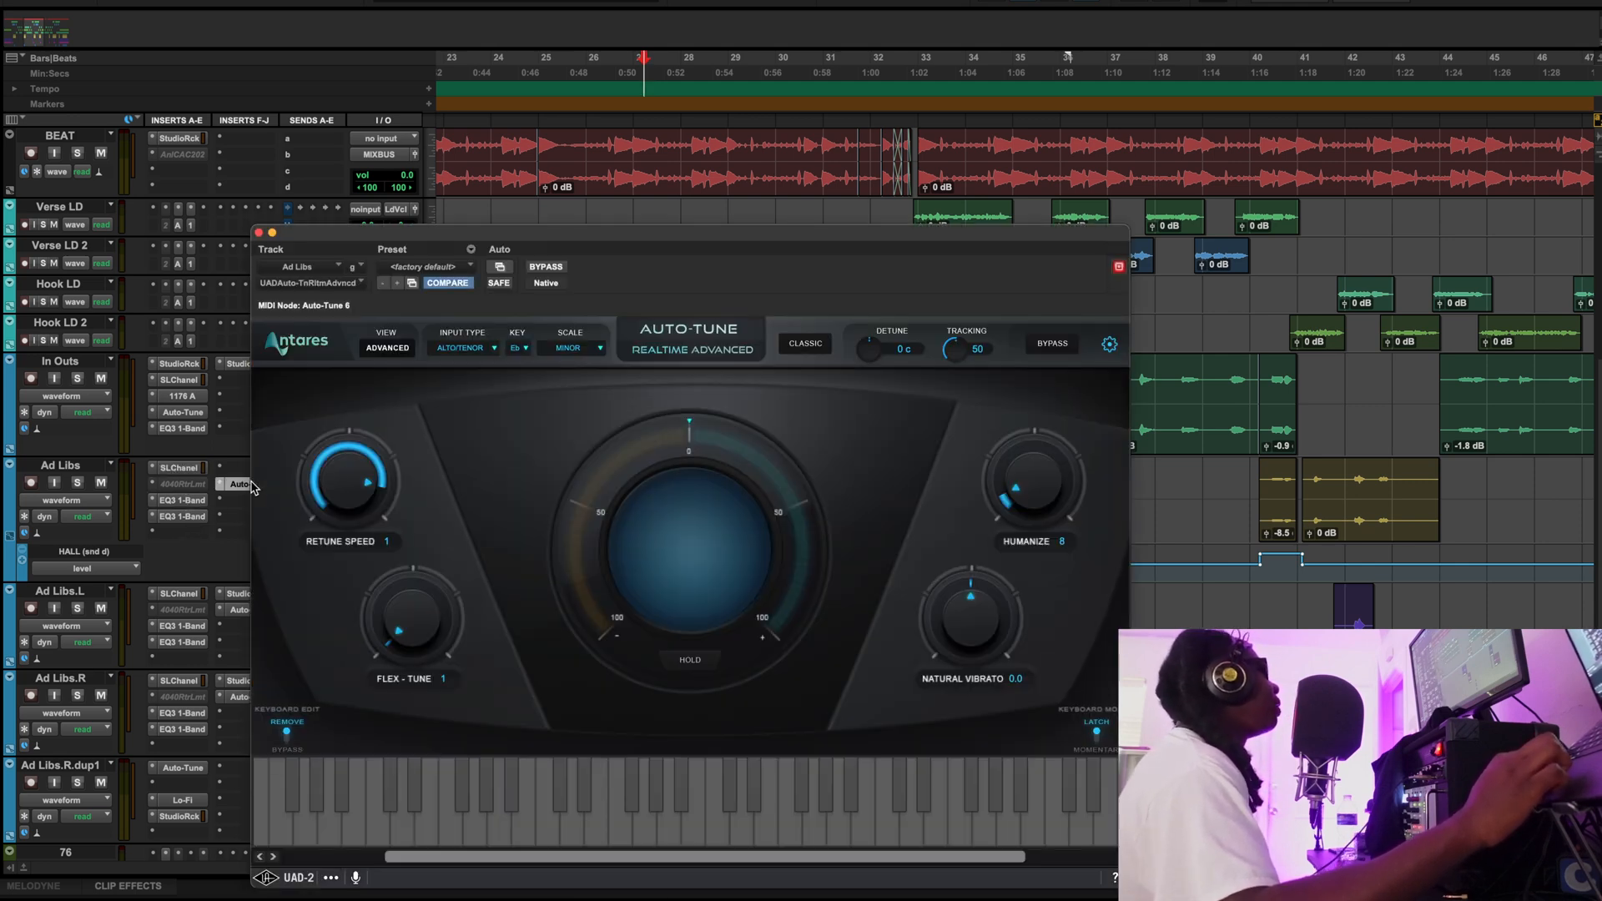
{"action": "left_click", "coordinate": [259, 233]}
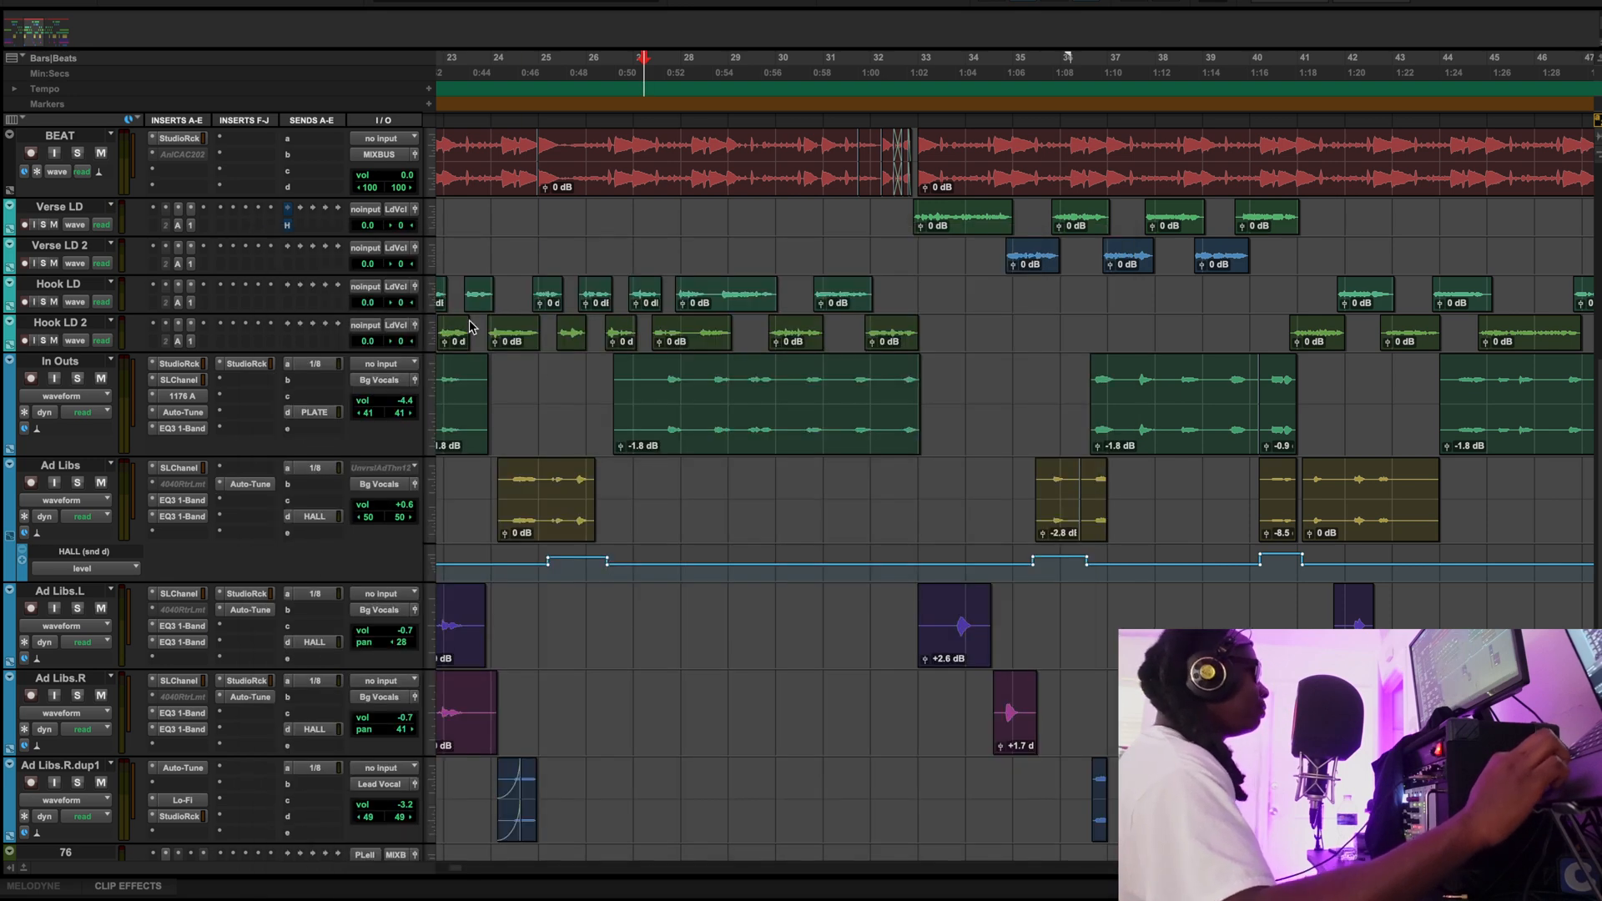
Survey the Ad Libs clips across the whole song by selecting their full range from about bar 9, and clear the selection
{"action": "key", "text": "r"}
{"action": "scroll", "coordinate": [635, 574], "scroll_direction": "left", "scroll_amount": 2}
{"action": "scroll", "coordinate": [635, 574], "scroll_direction": "down", "scroll_amount": 2}
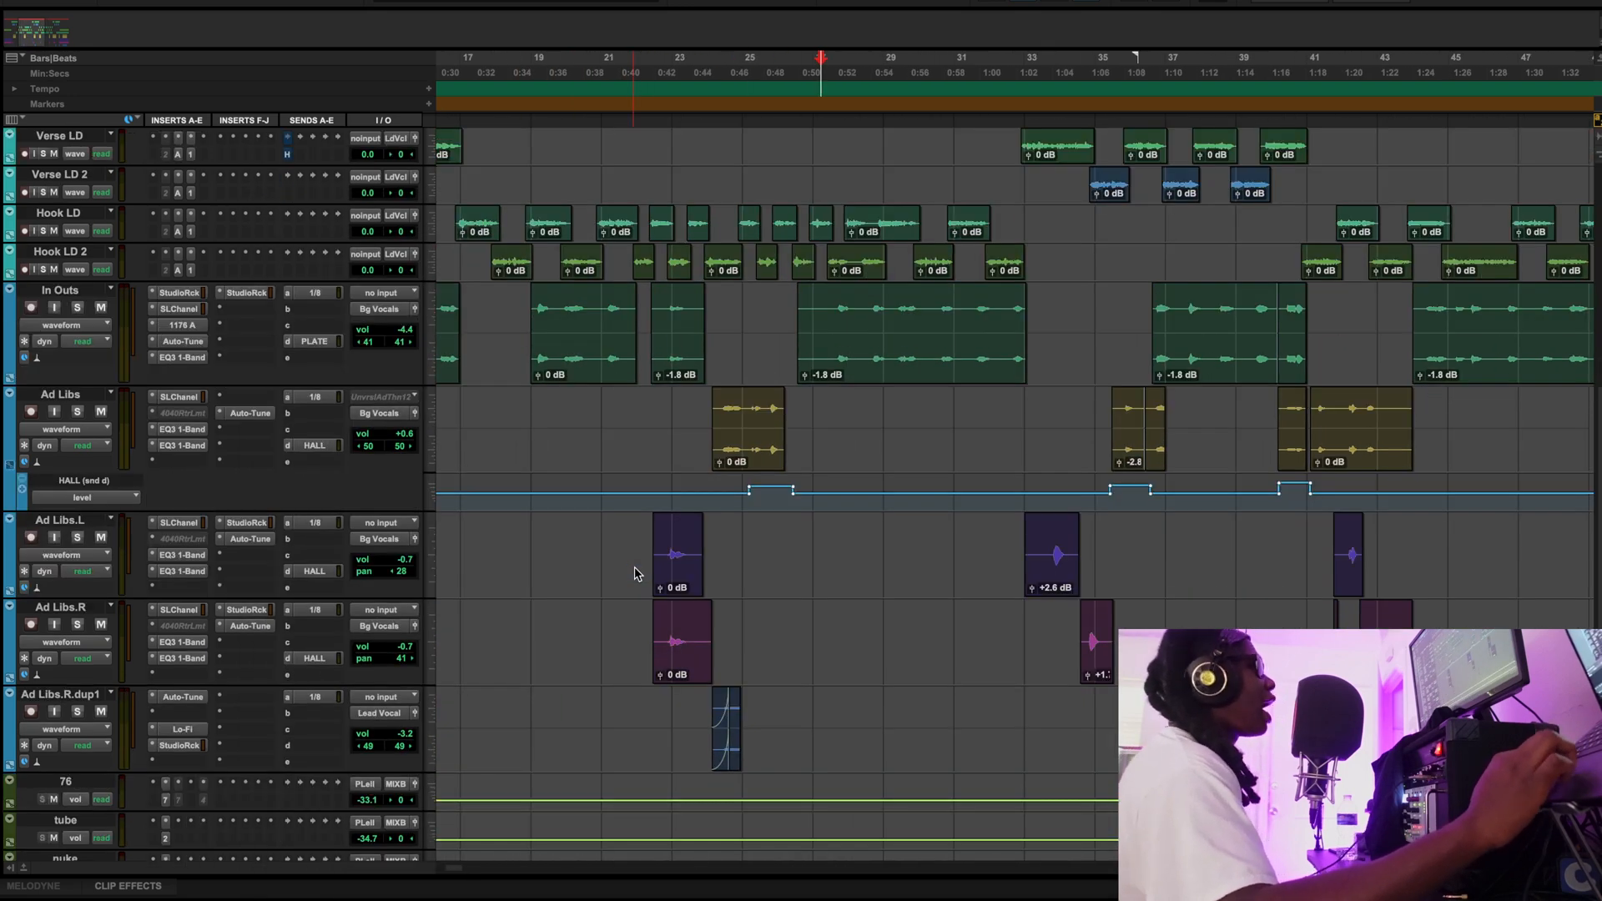
{"action": "key", "text": "r"}
{"action": "key", "text": "r"}
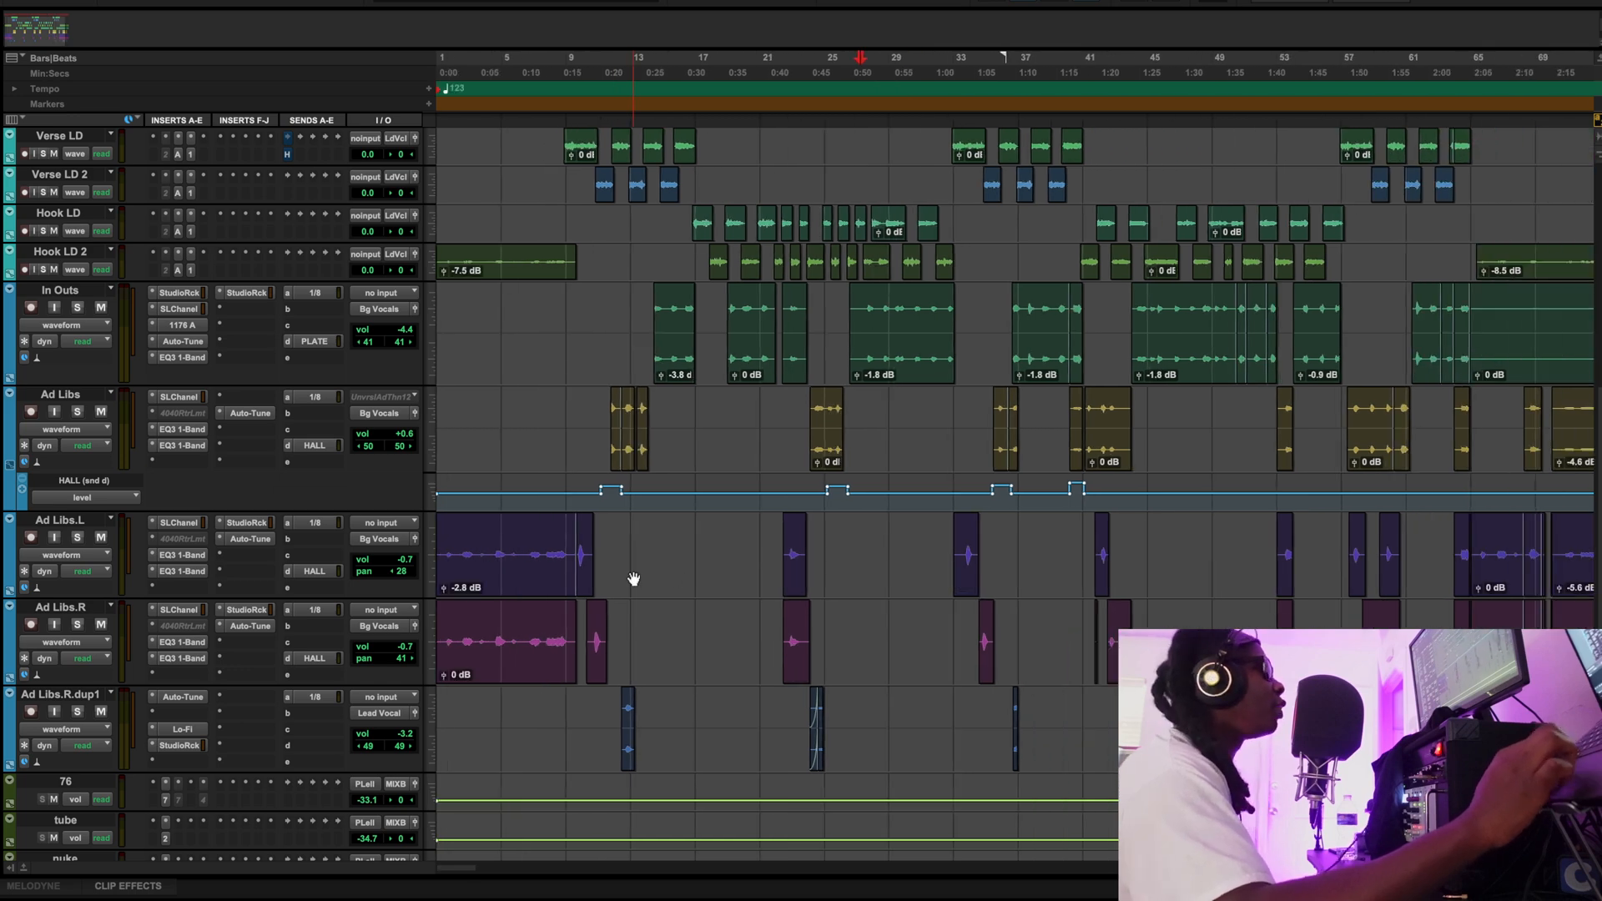
{"action": "key", "text": "r"}
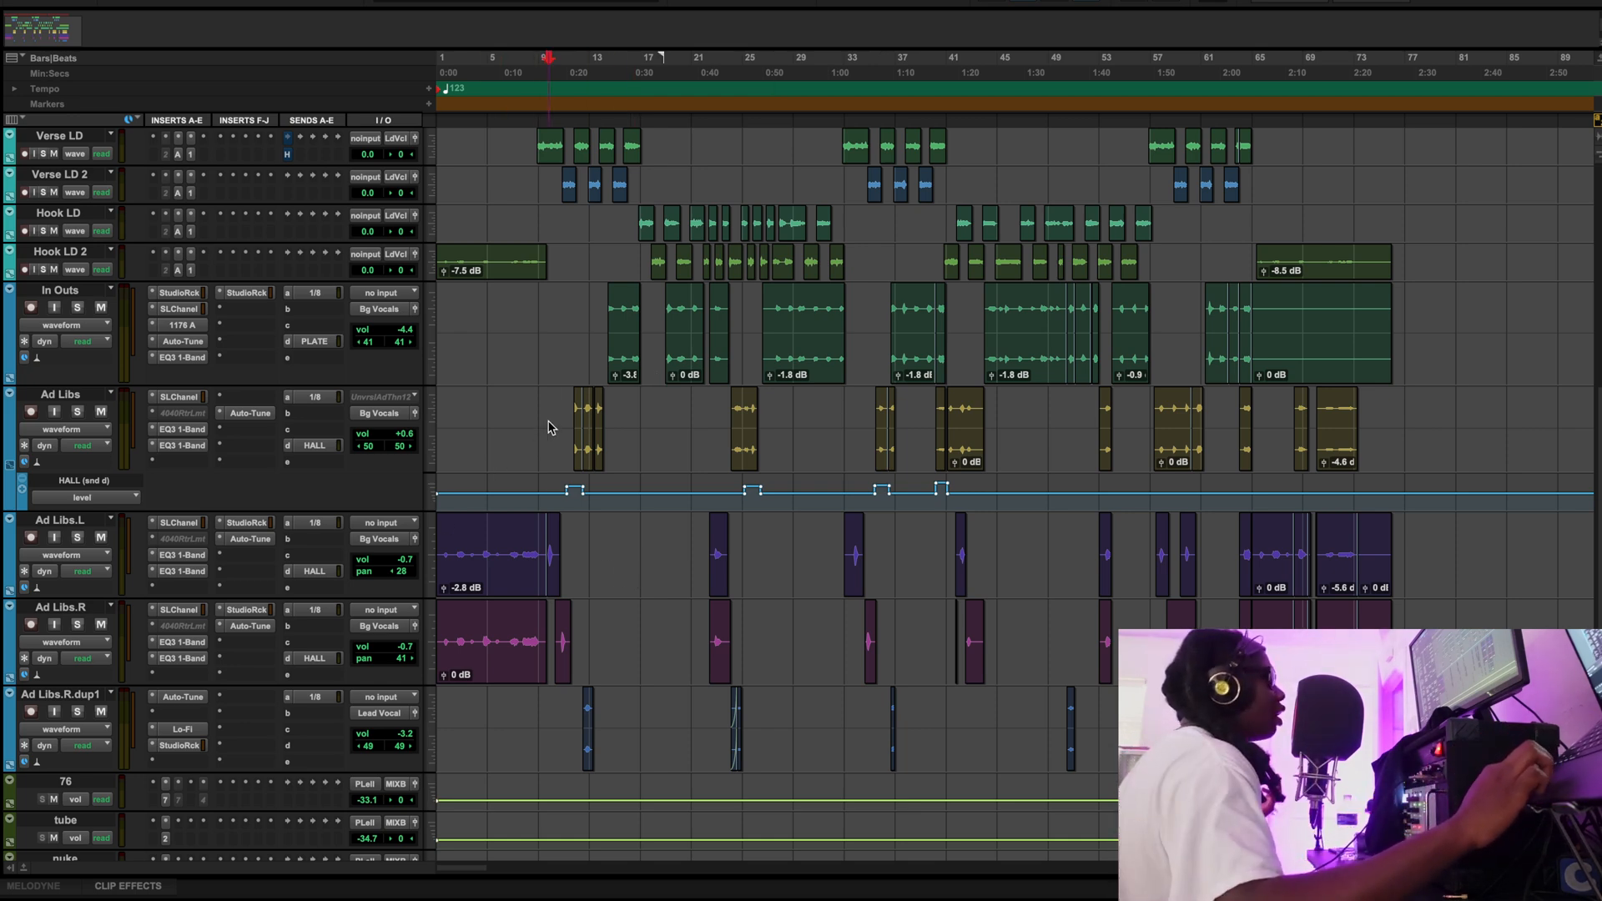
{"action": "left_click_drag", "start_coordinate": [548, 427], "coordinate": [1439, 405]}
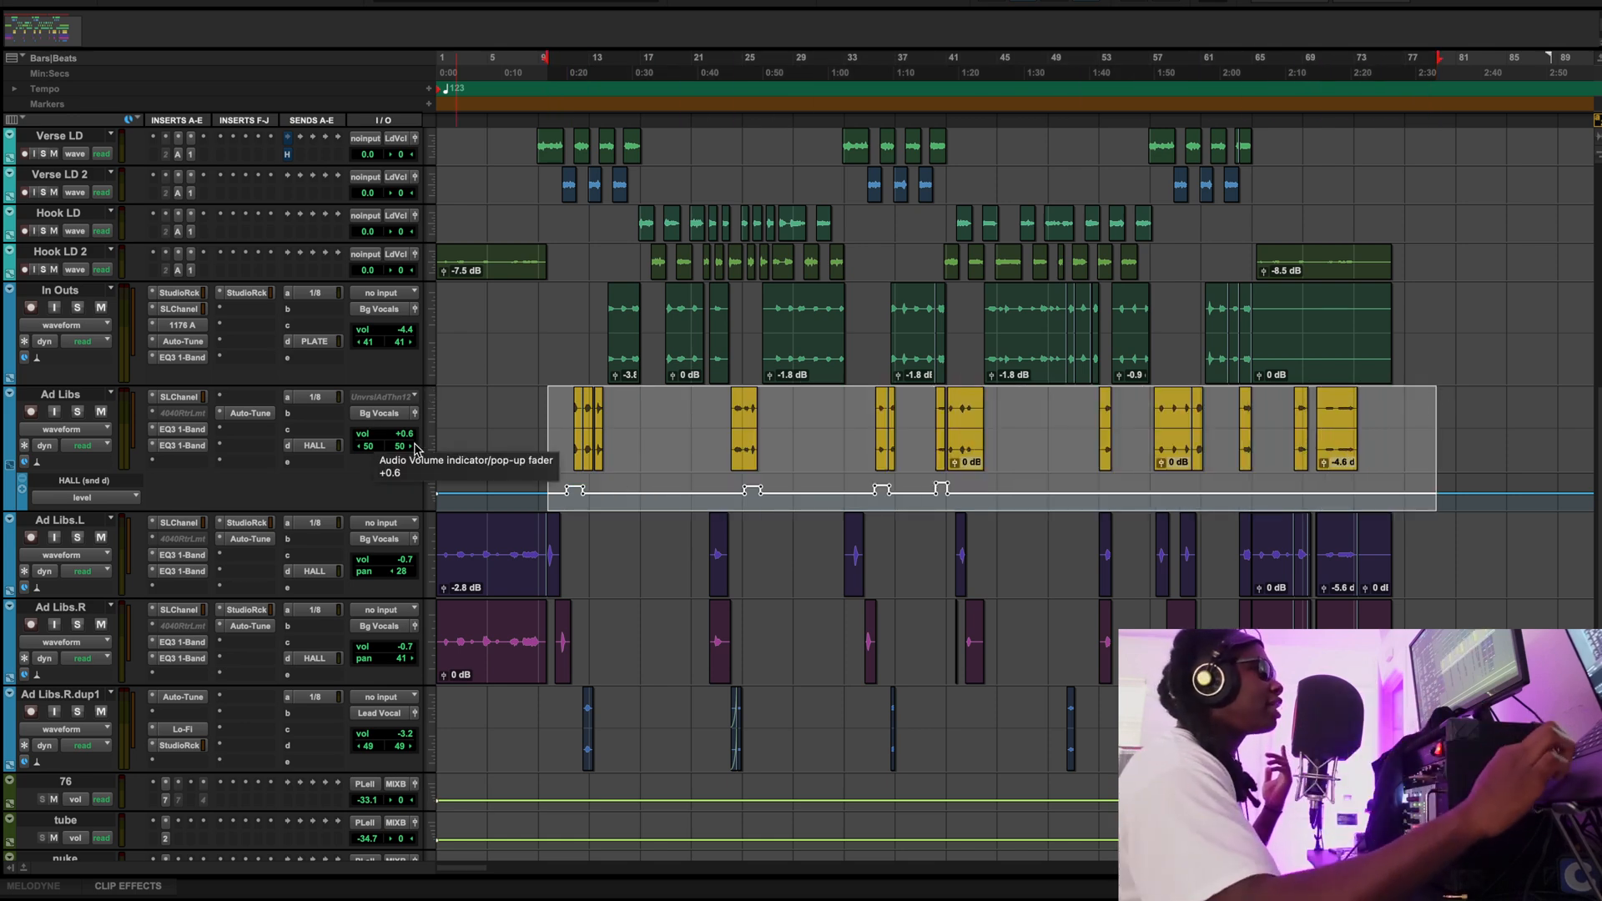
{"action": "left_click", "coordinate": [525, 452]}
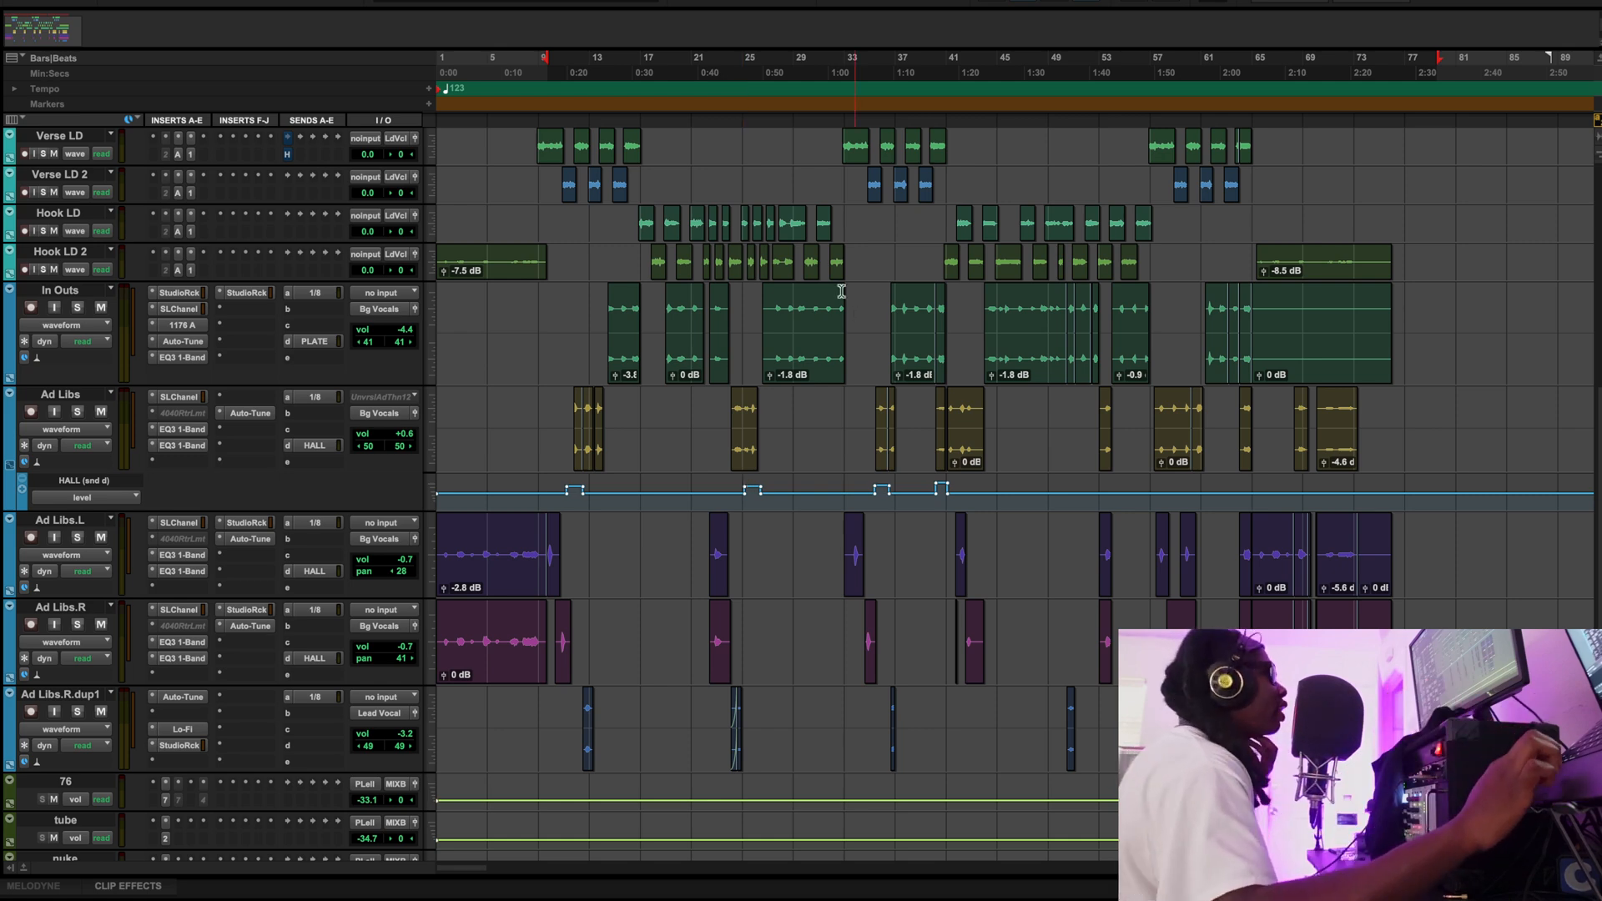
Audition the ad-libs by playing the song from about bars 11, 23 and 34, and stop playback
{"action": "left_click", "coordinate": [566, 73]}
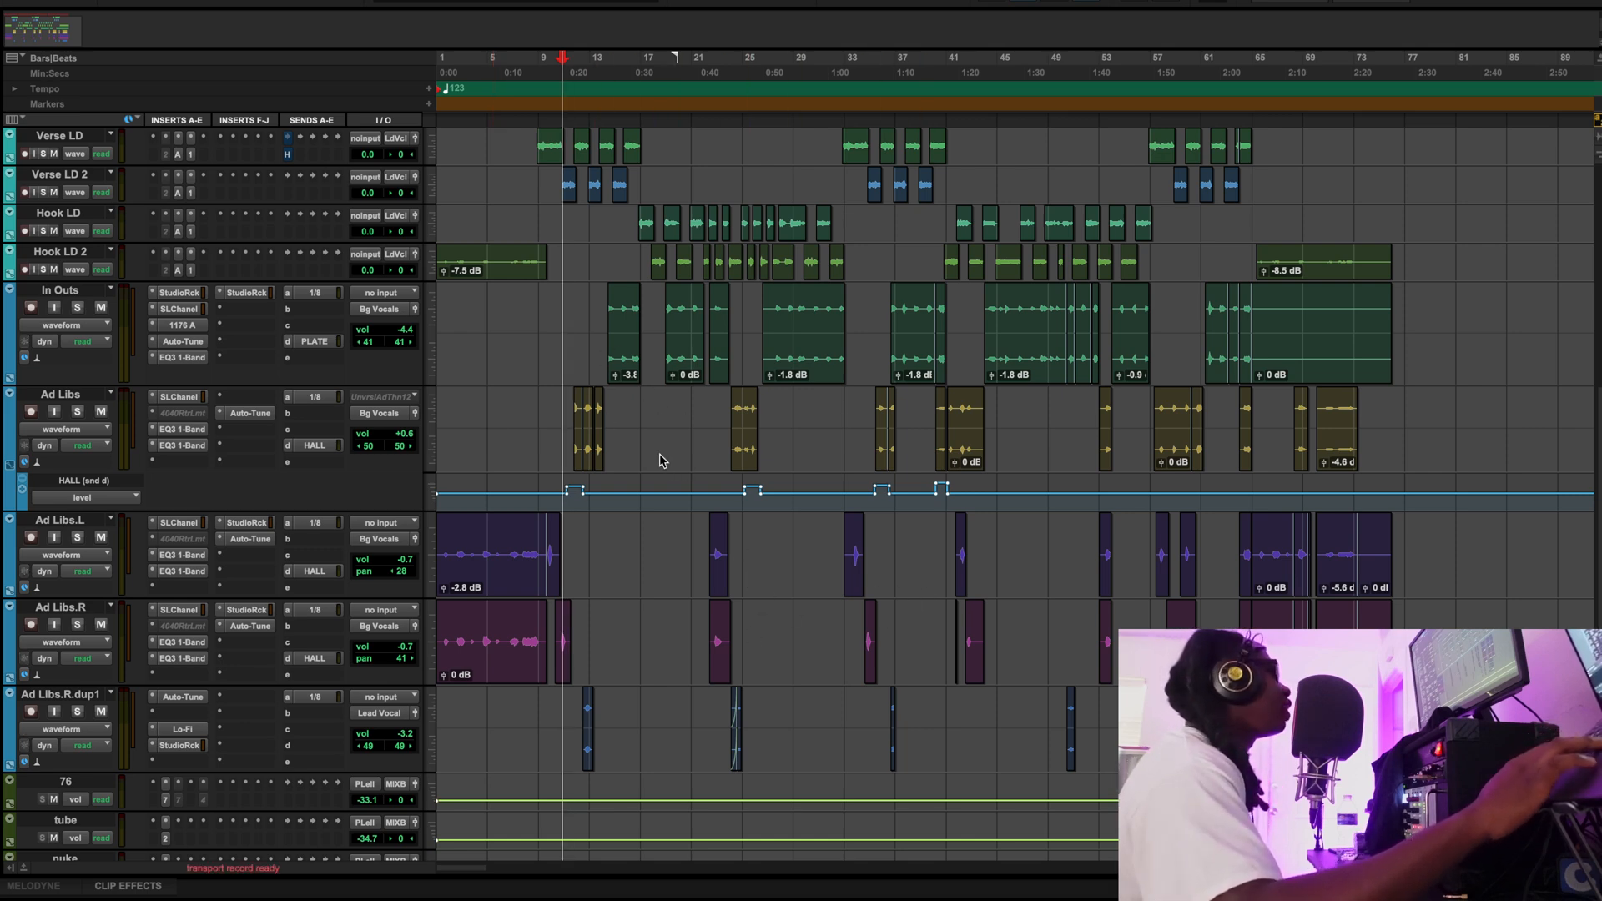
{"action": "key", "text": "space"}
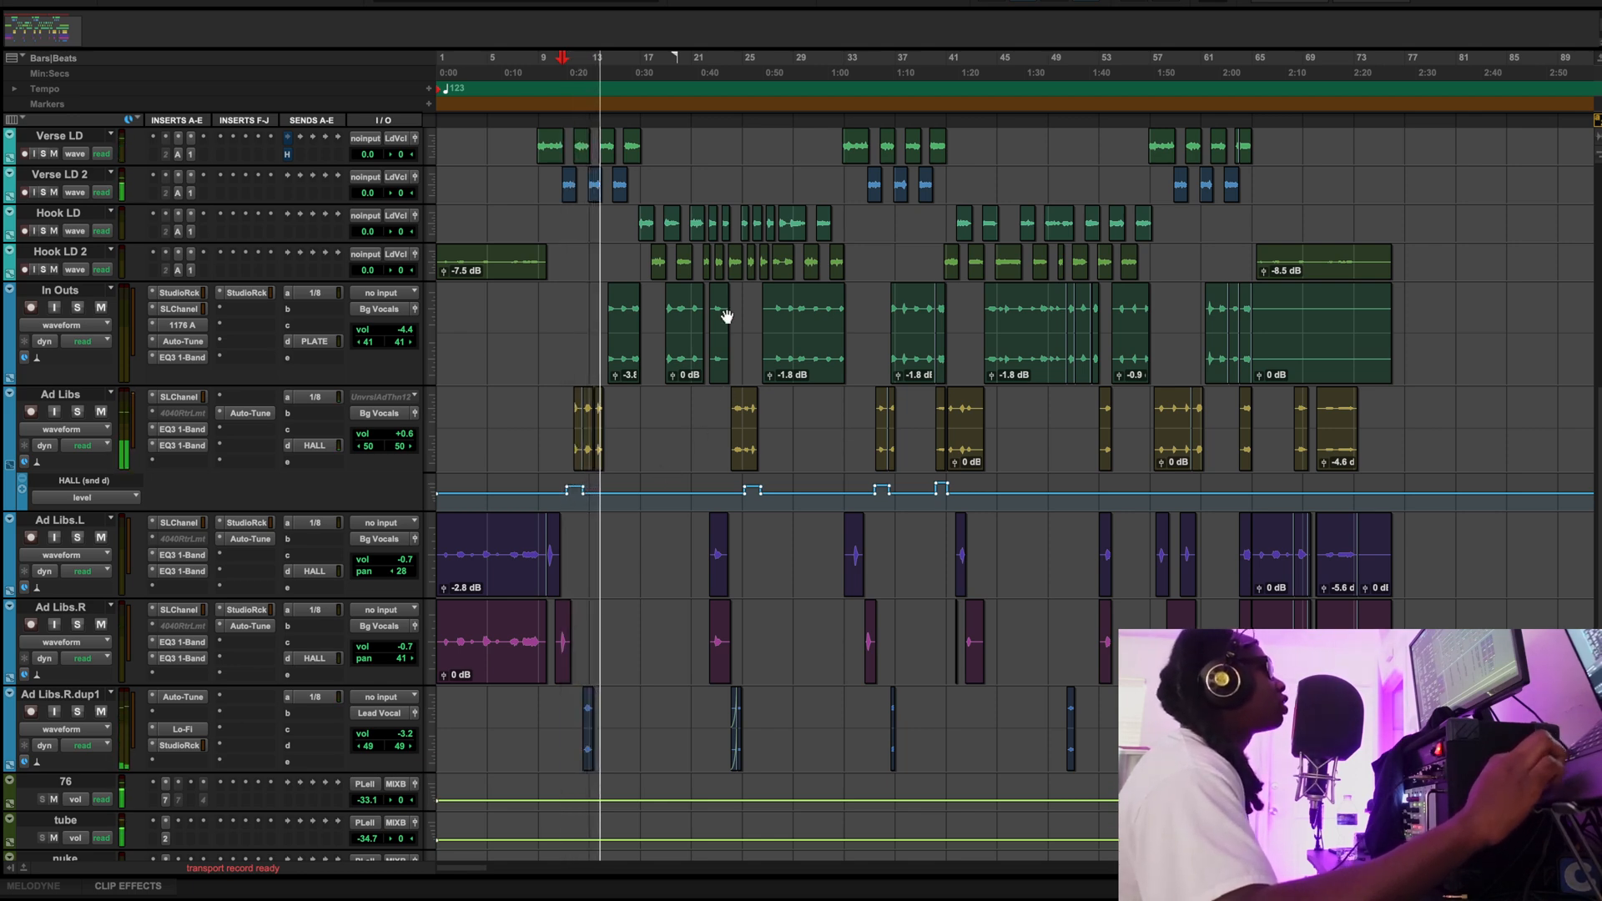
{"action": "left_click", "coordinate": [726, 72]}
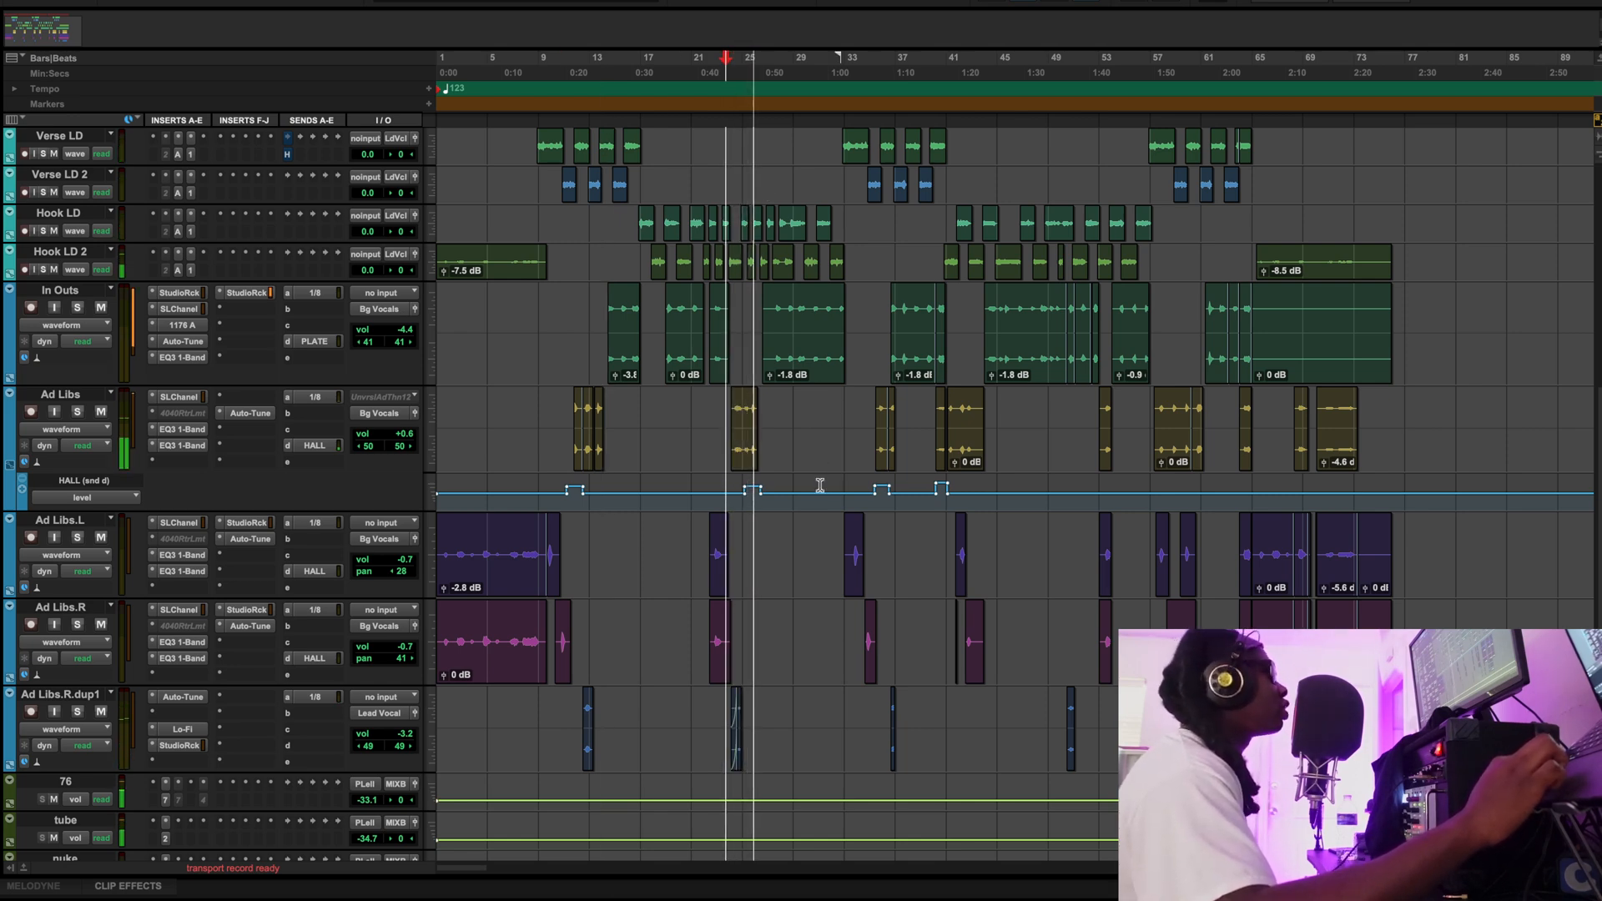
{"action": "left_click", "coordinate": [862, 73]}
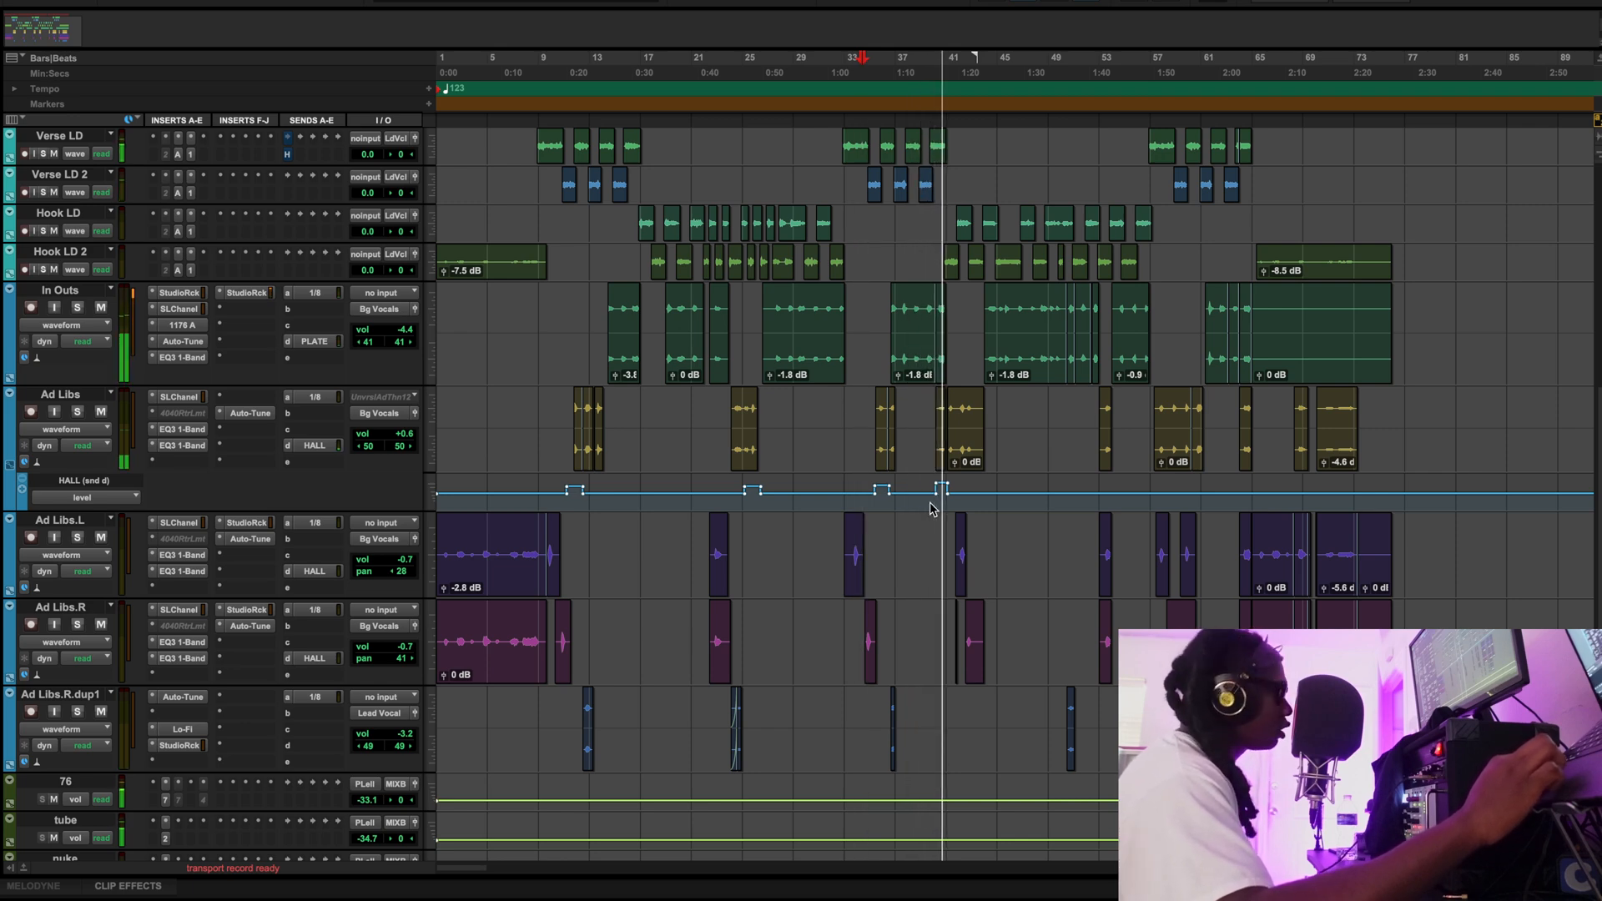
{"action": "key", "text": "space"}
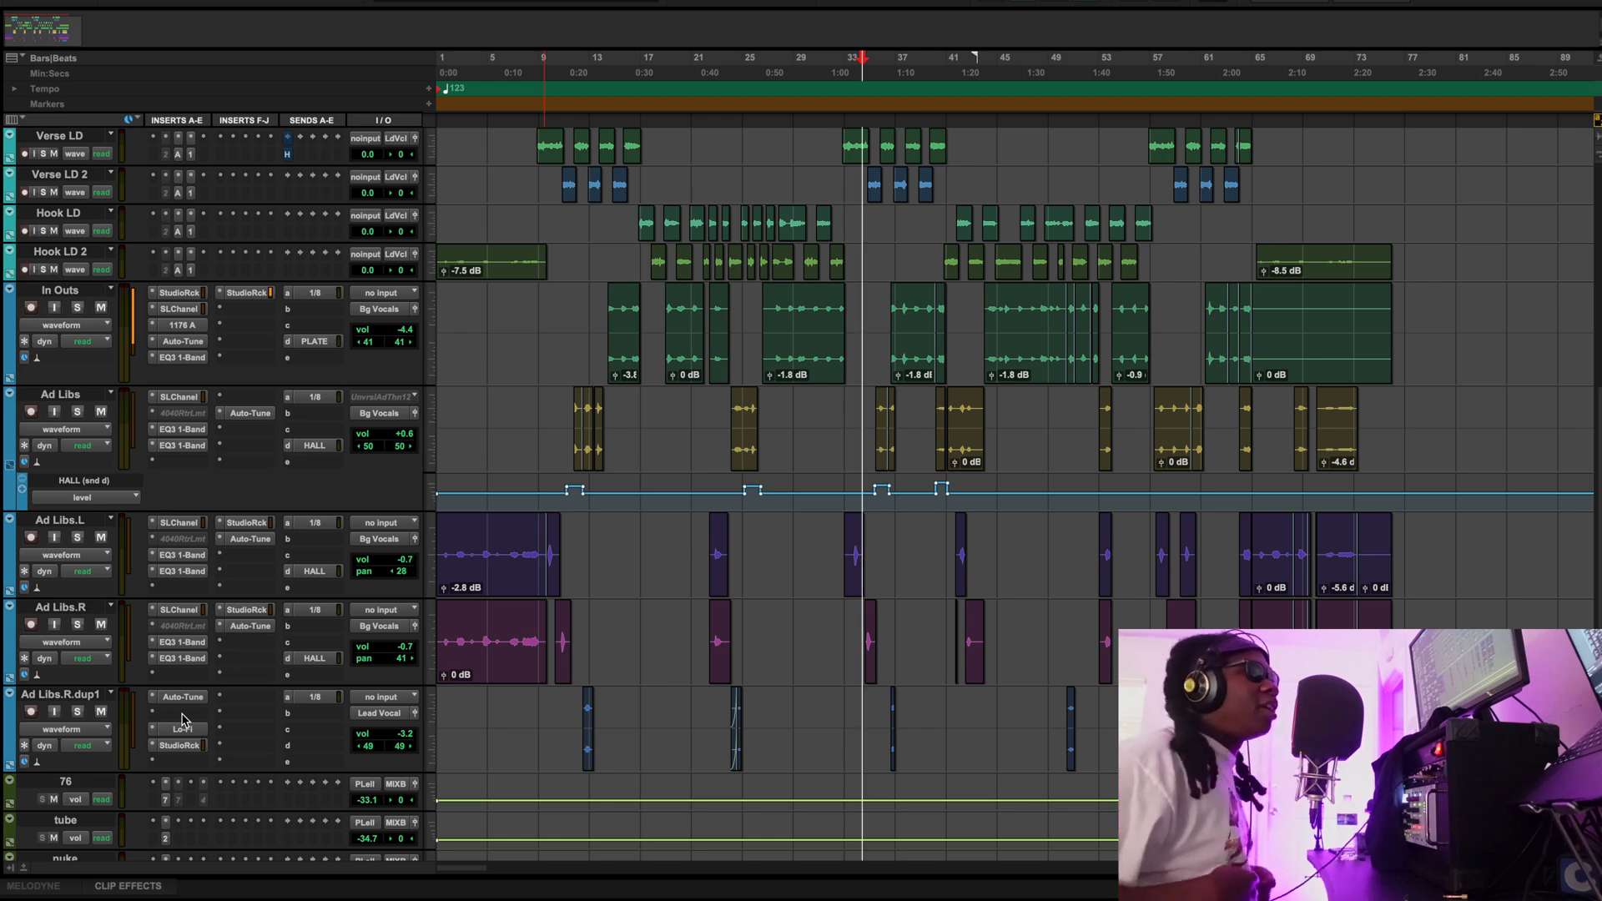
{"action": "left_click", "coordinate": [650, 419]}
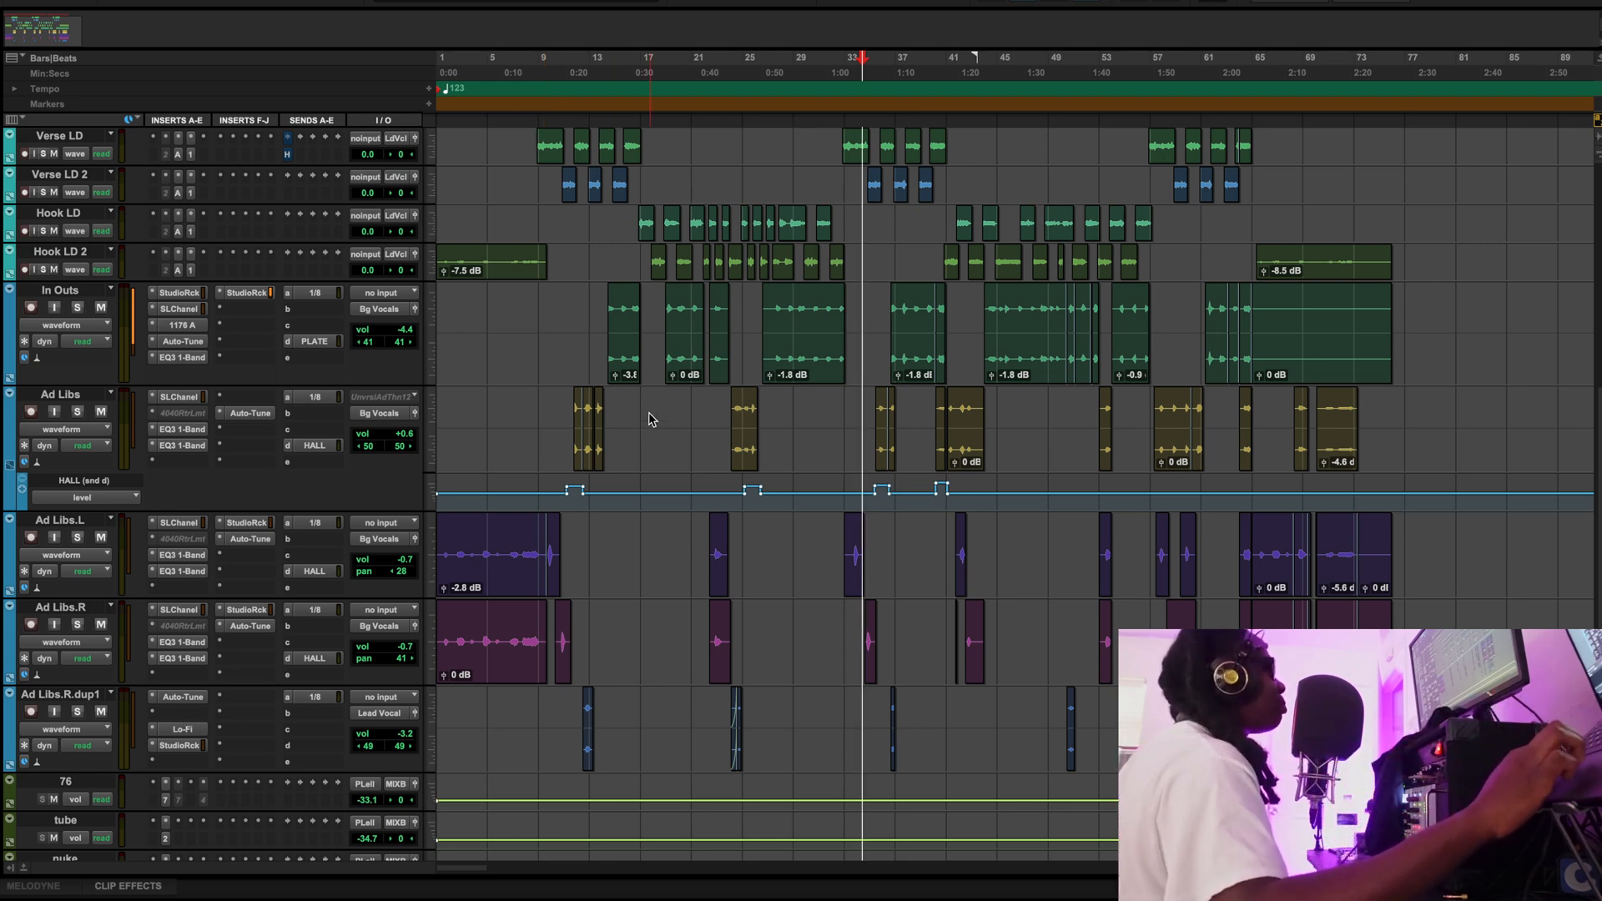
{"action": "left_click", "coordinate": [567, 428]}
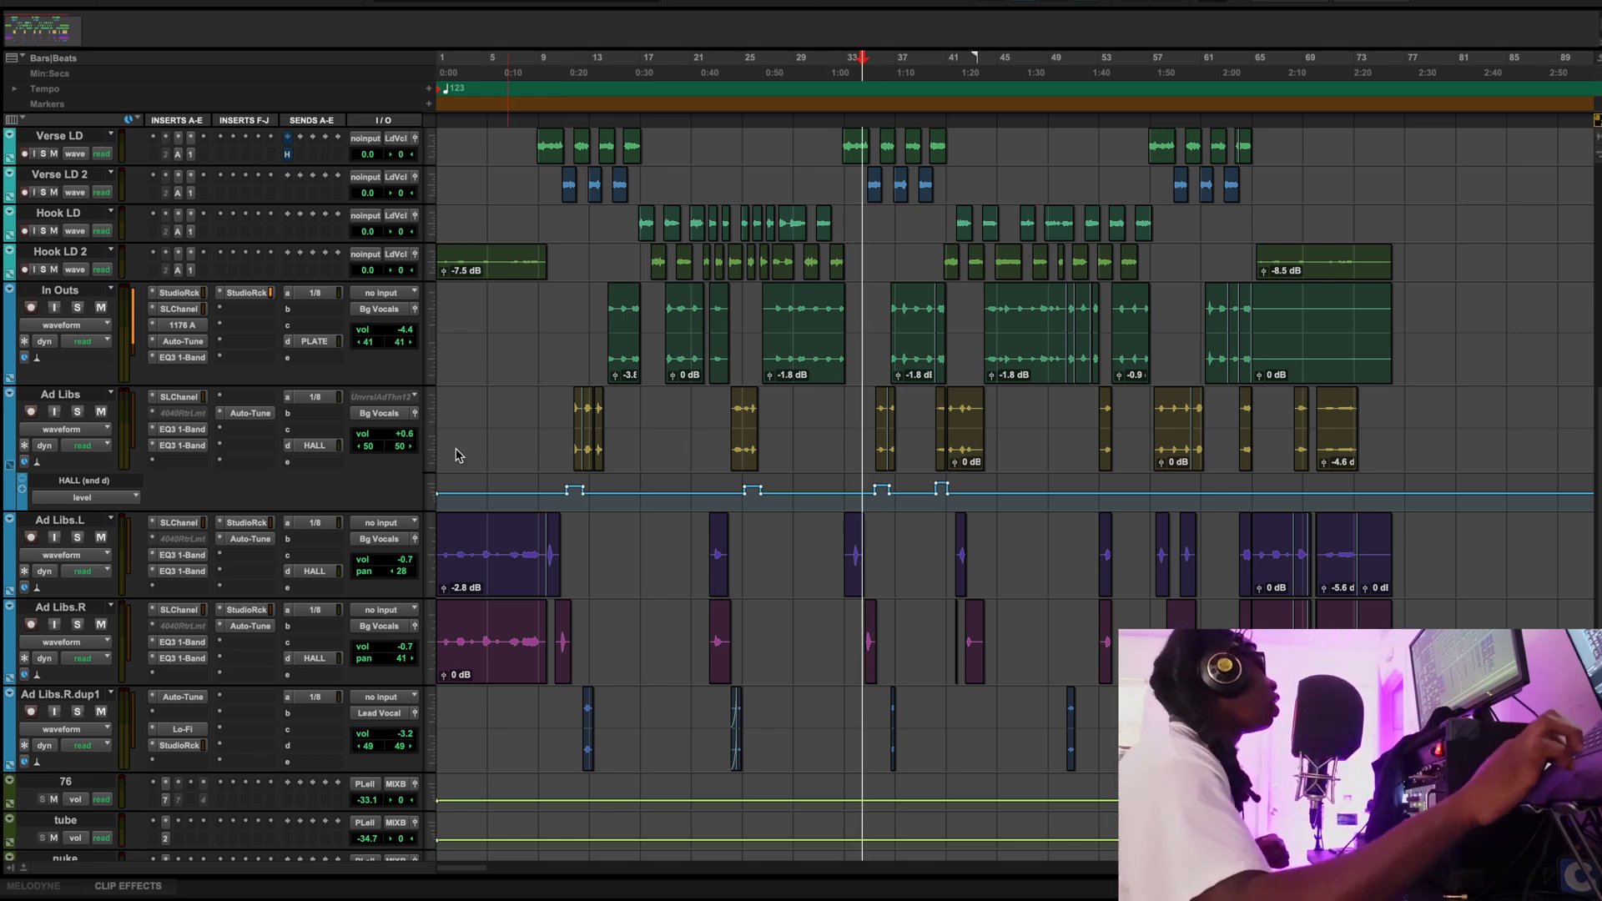
Check the SSL E-Channel on Ad Libs.L and open the StudioRack on Ad Libs.R, closing each window
{"action": "scroll", "coordinate": [458, 451], "scroll_direction": "down", "scroll_amount": 5}
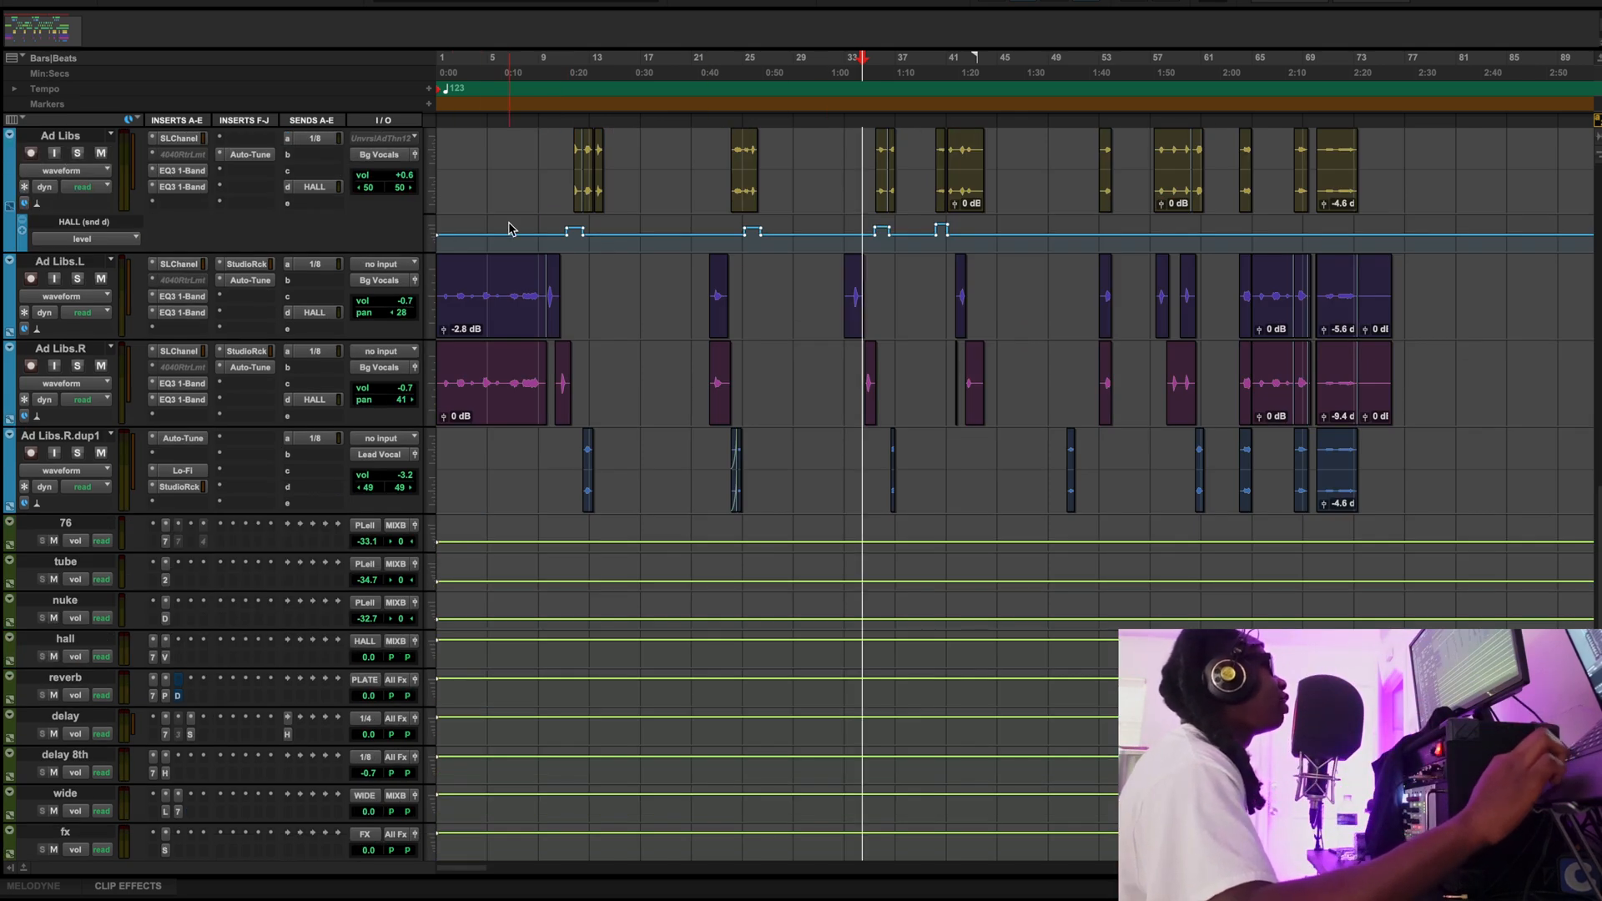
{"action": "left_click", "coordinate": [198, 265]}
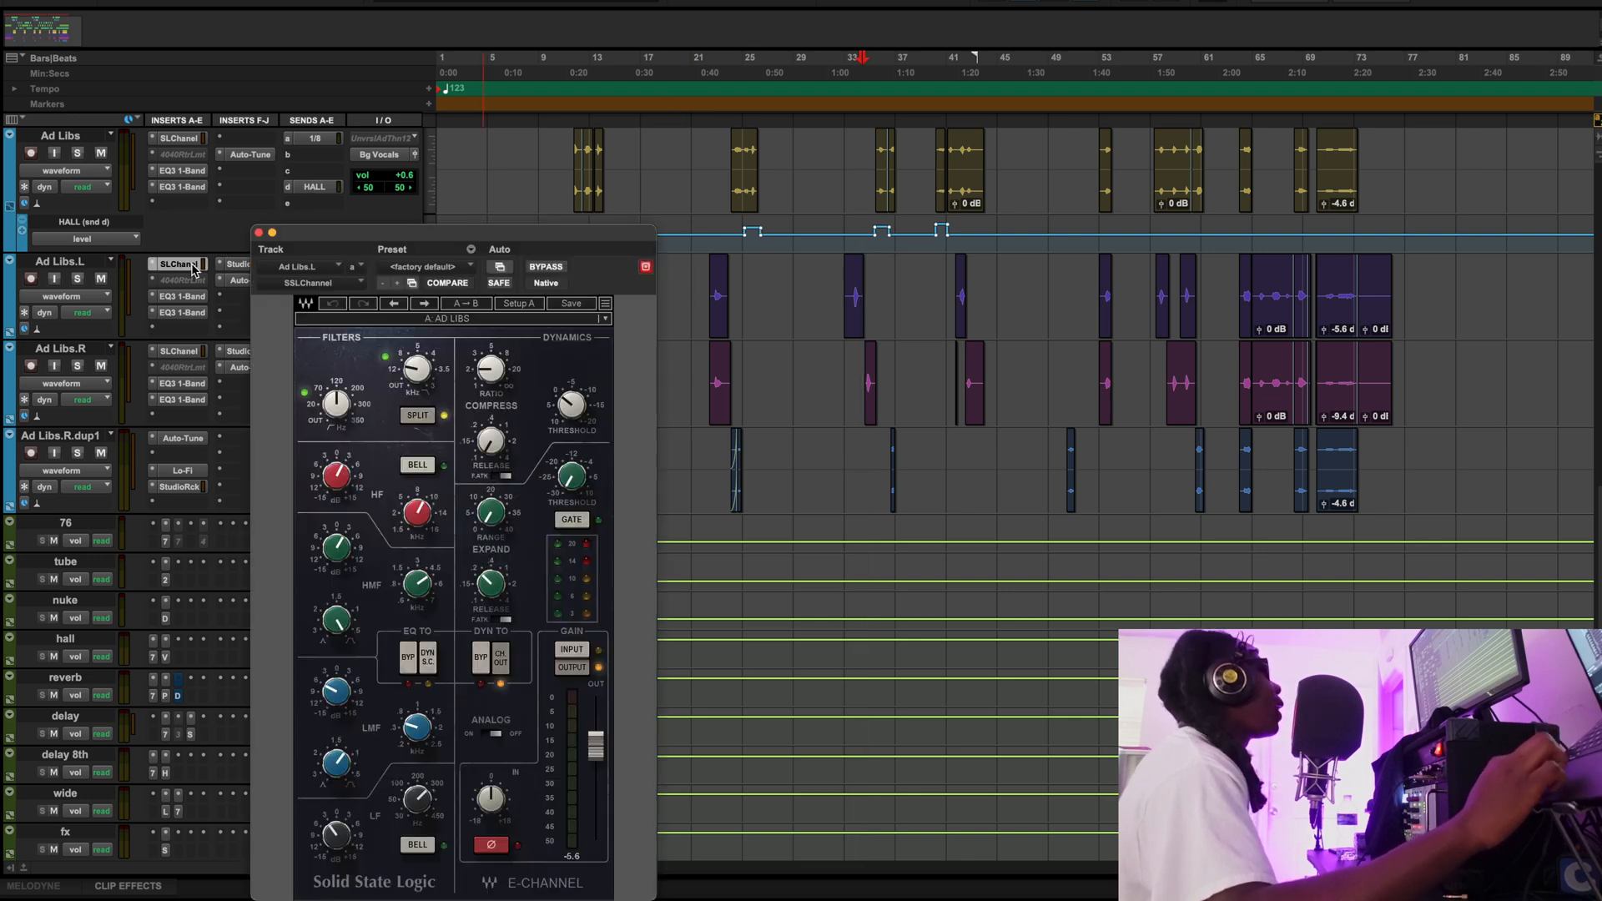
{"action": "left_click", "coordinate": [199, 266]}
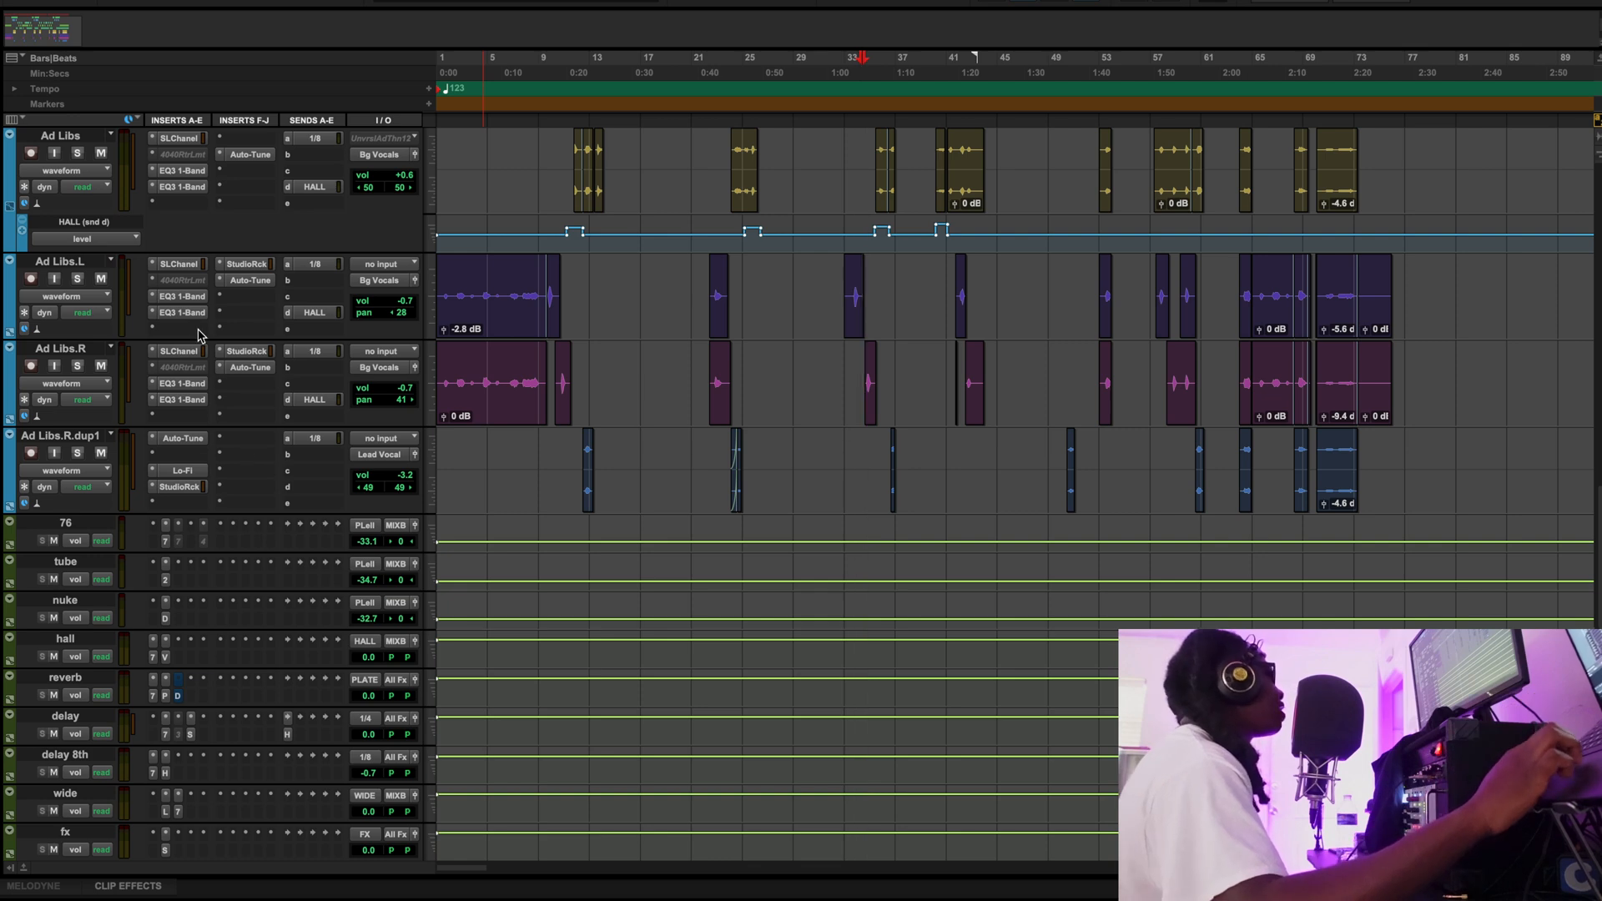
{"action": "scroll", "coordinate": [117, 437], "scroll_direction": "up", "scroll_amount": 2}
{"action": "left_click", "coordinate": [225, 461]}
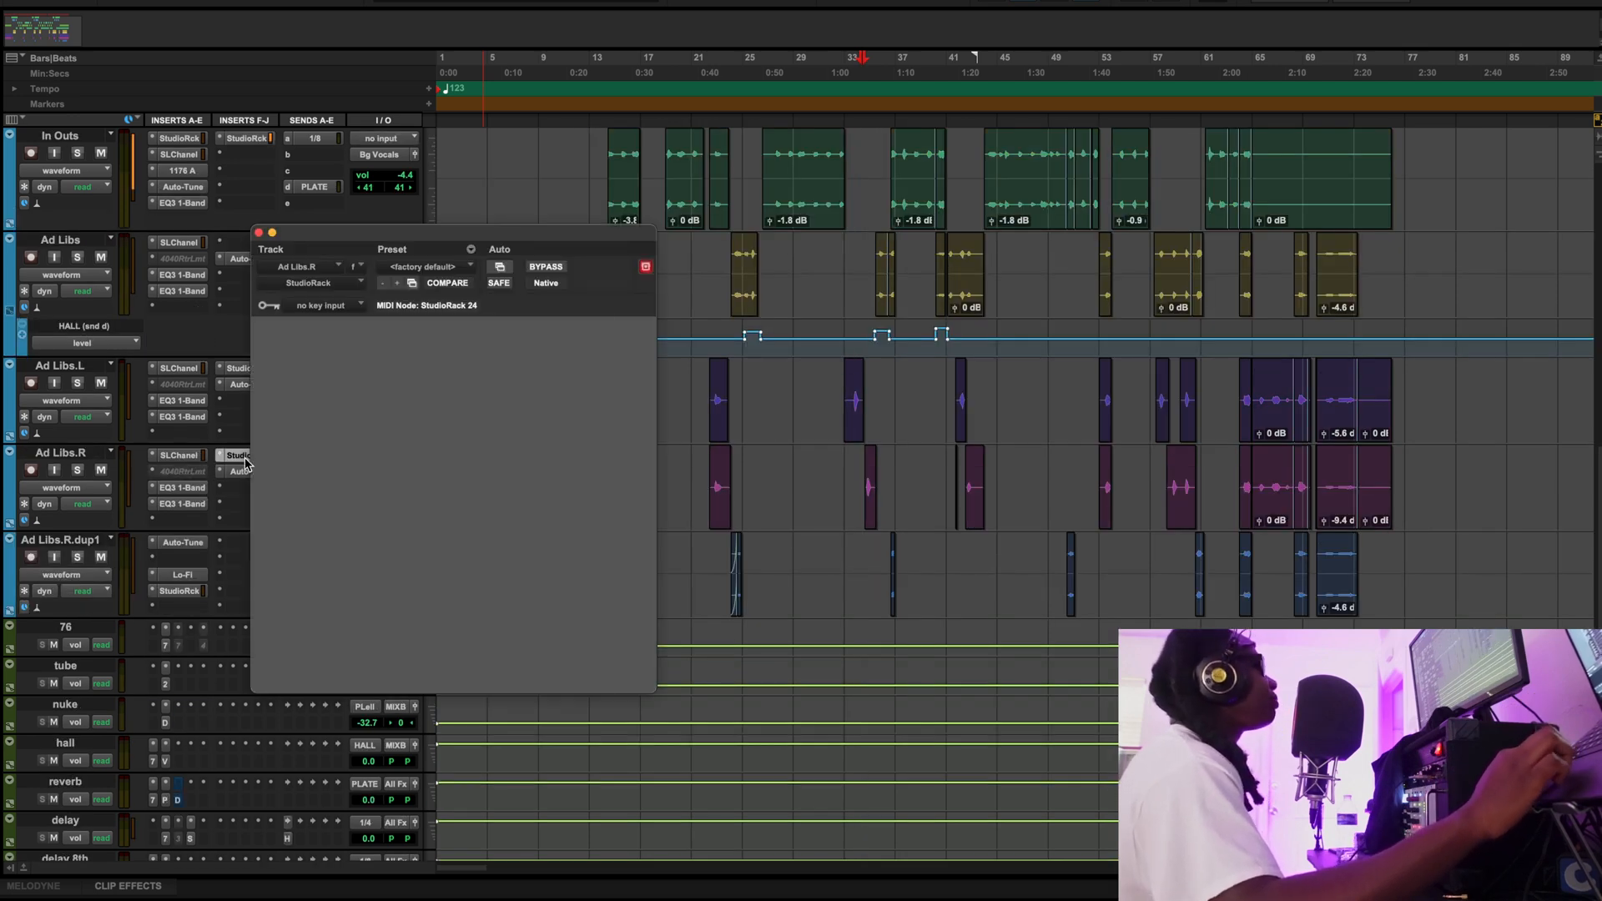
{"action": "left_click", "coordinate": [259, 233]}
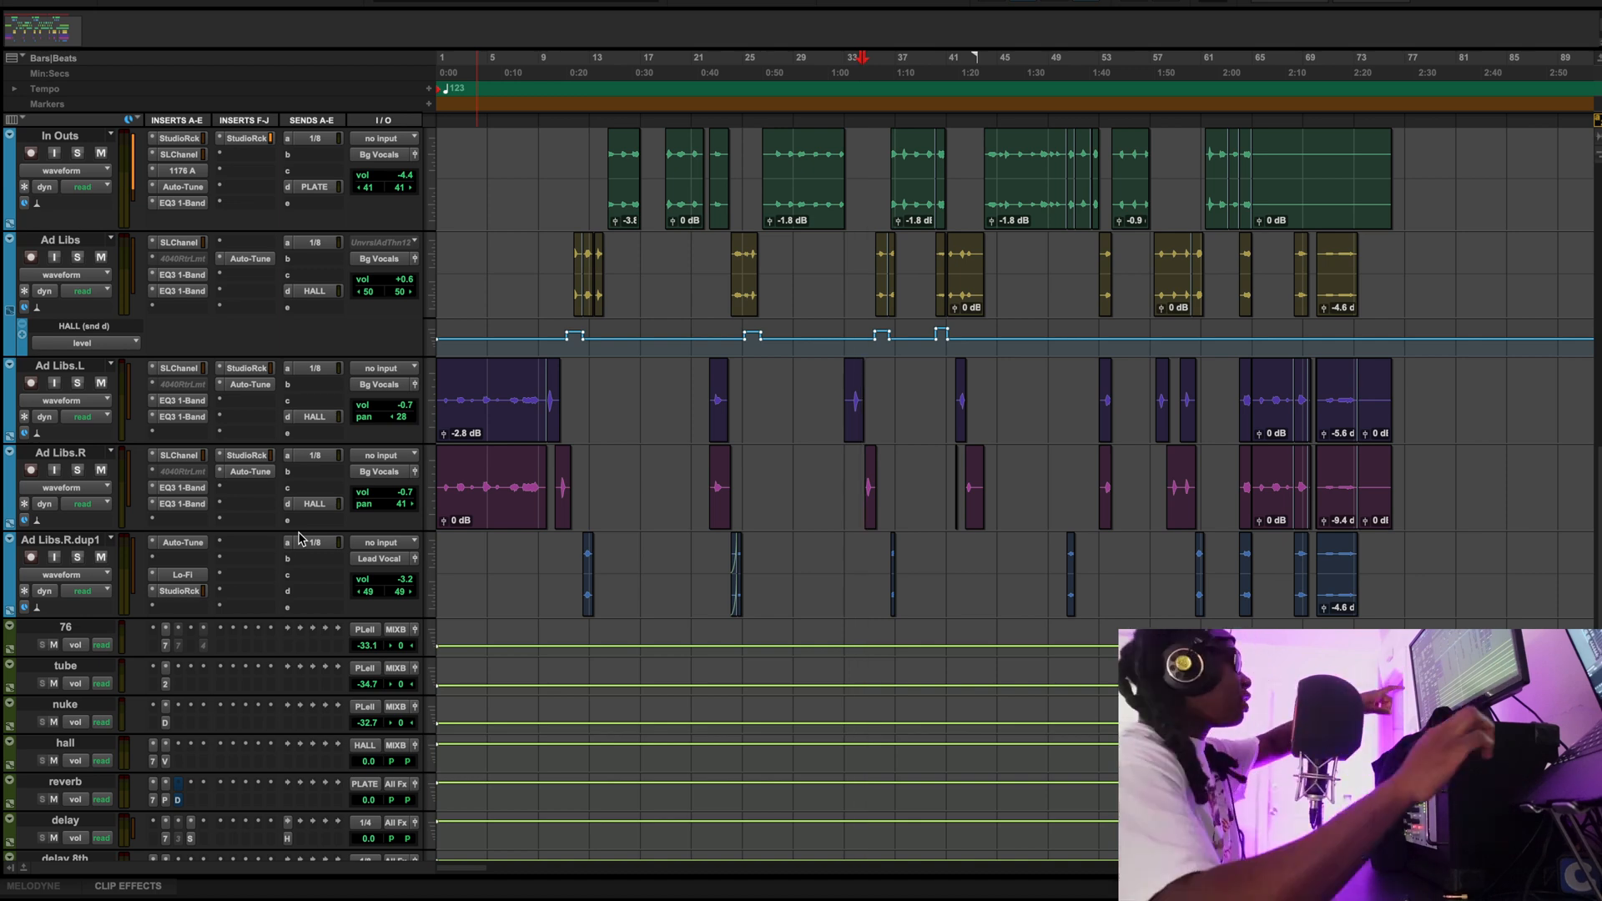
Highlight the Ad Libs.R, Ad Libs.L and Ad Libs tracks in turn to compare their placement
{"action": "left_click", "coordinate": [60, 452]}
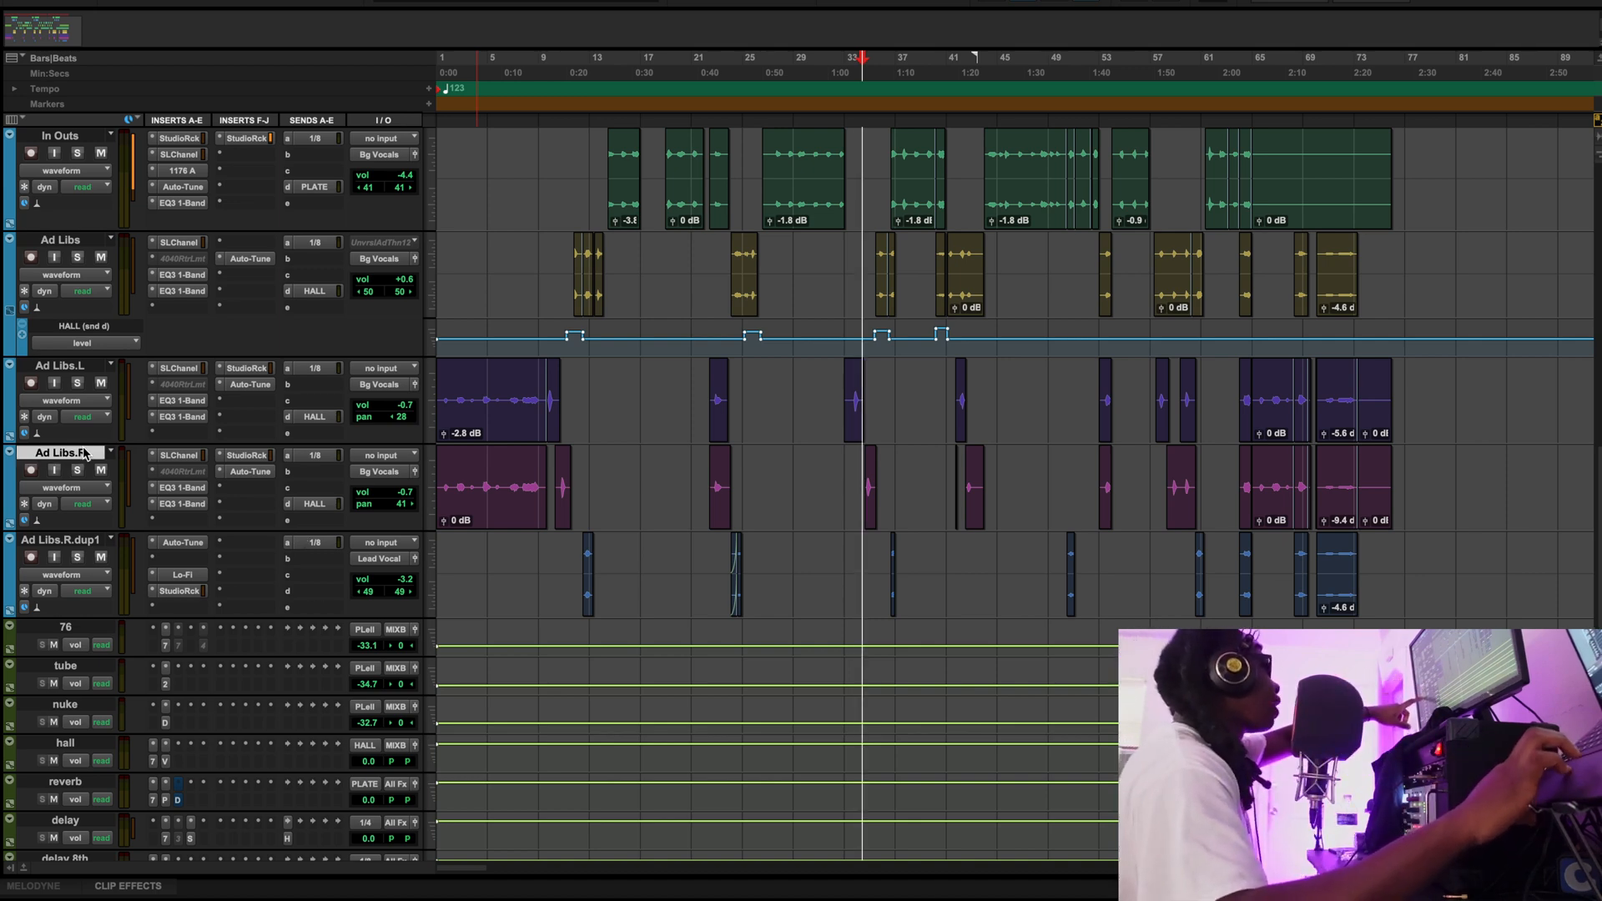
{"action": "left_click", "coordinate": [84, 367]}
{"action": "left_click", "coordinate": [60, 240]}
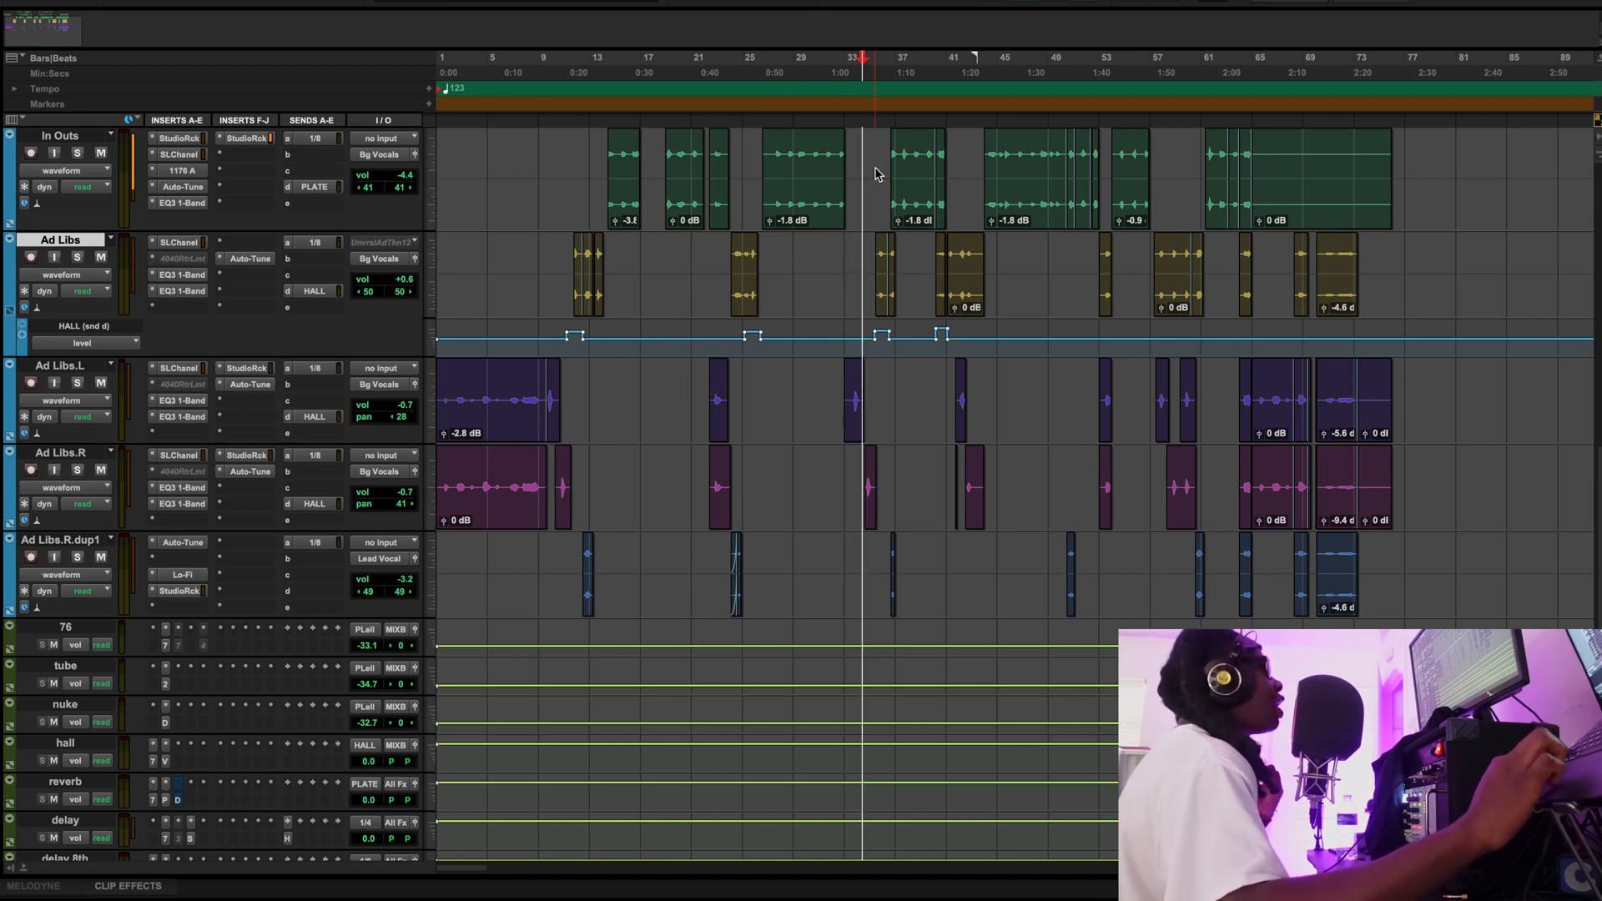
Play the song repeatedly from about bar 8 to hear the first ad-libs on the Ad Libs and Ad Libs.R.dup1 tracks
{"action": "left_click", "coordinate": [542, 81]}
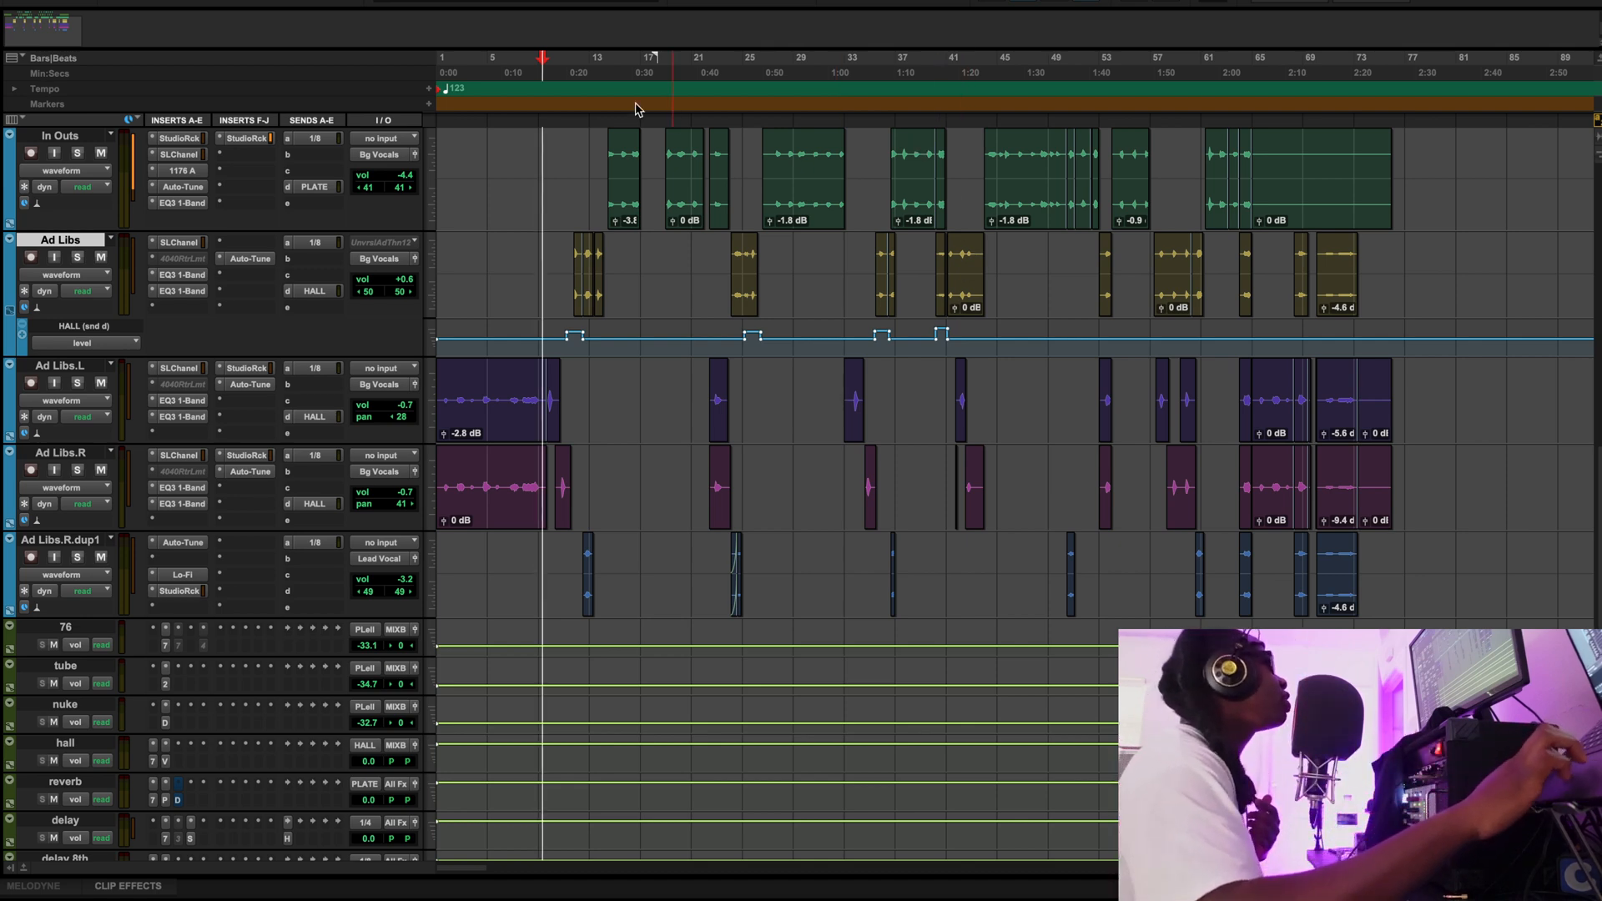
{"action": "left_click", "coordinate": [534, 77]}
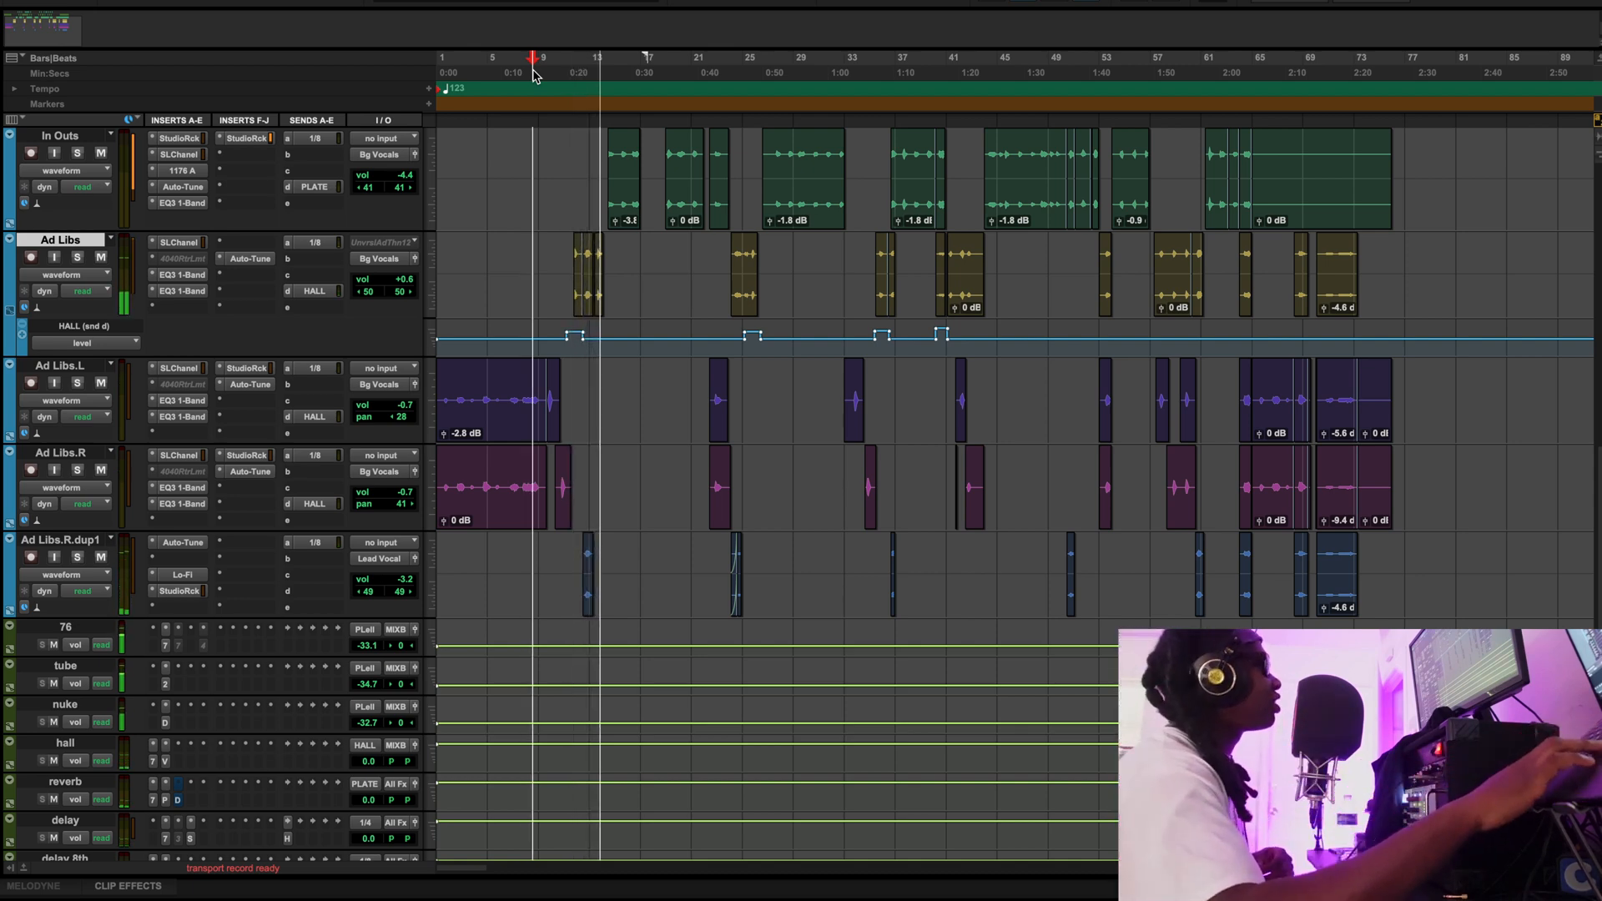
{"action": "key", "text": "space"}
{"action": "key", "text": "space"}
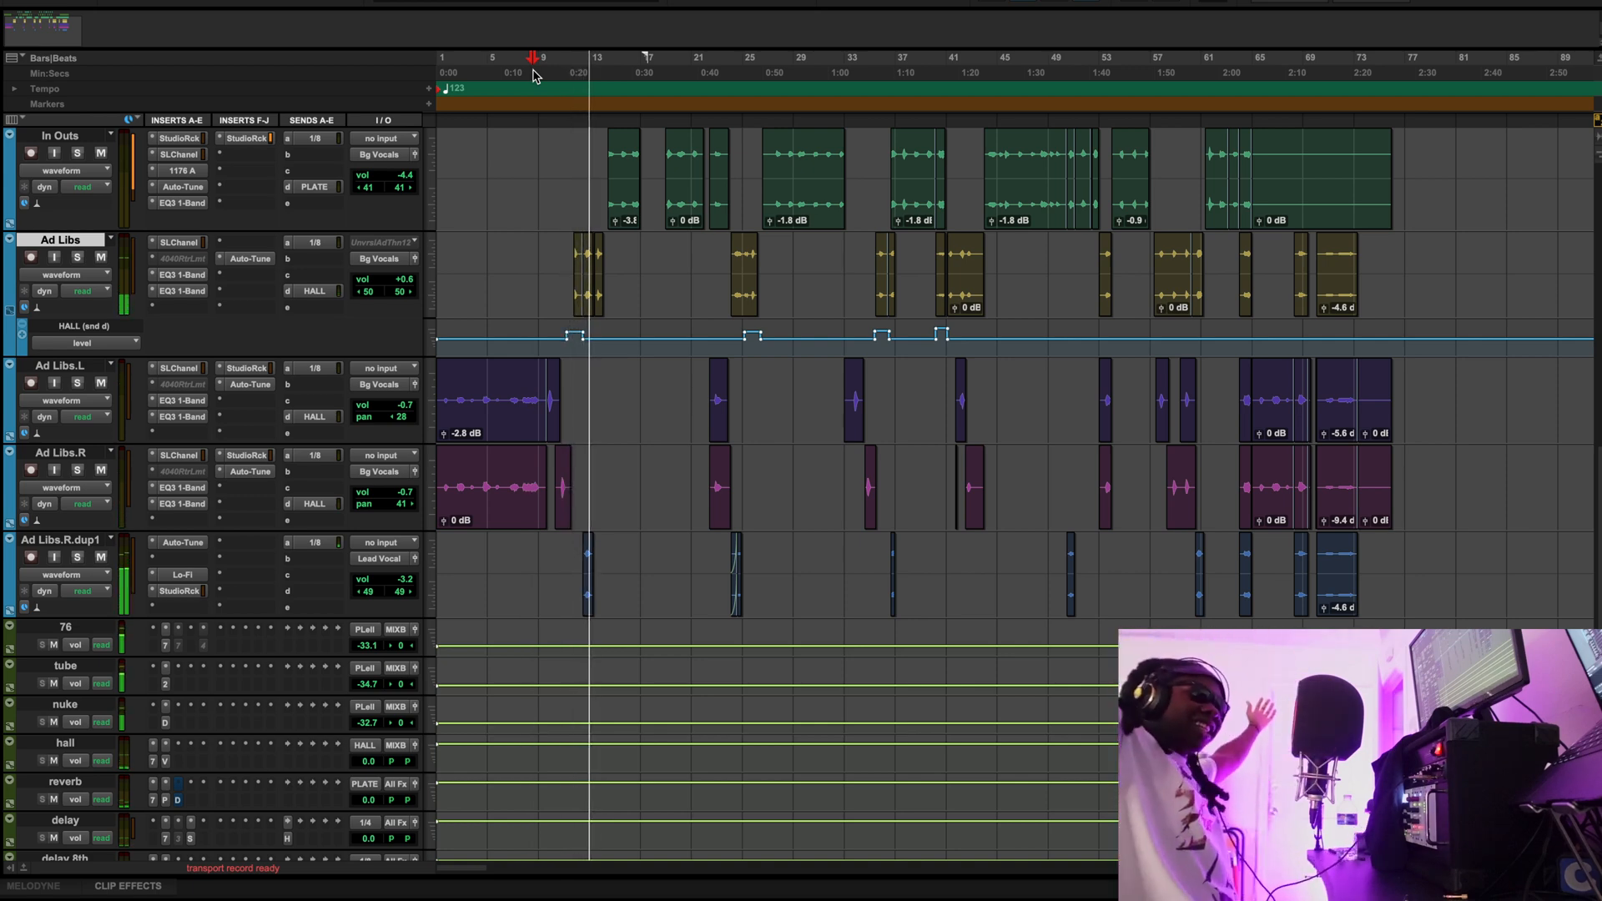
{"action": "key", "text": "space"}
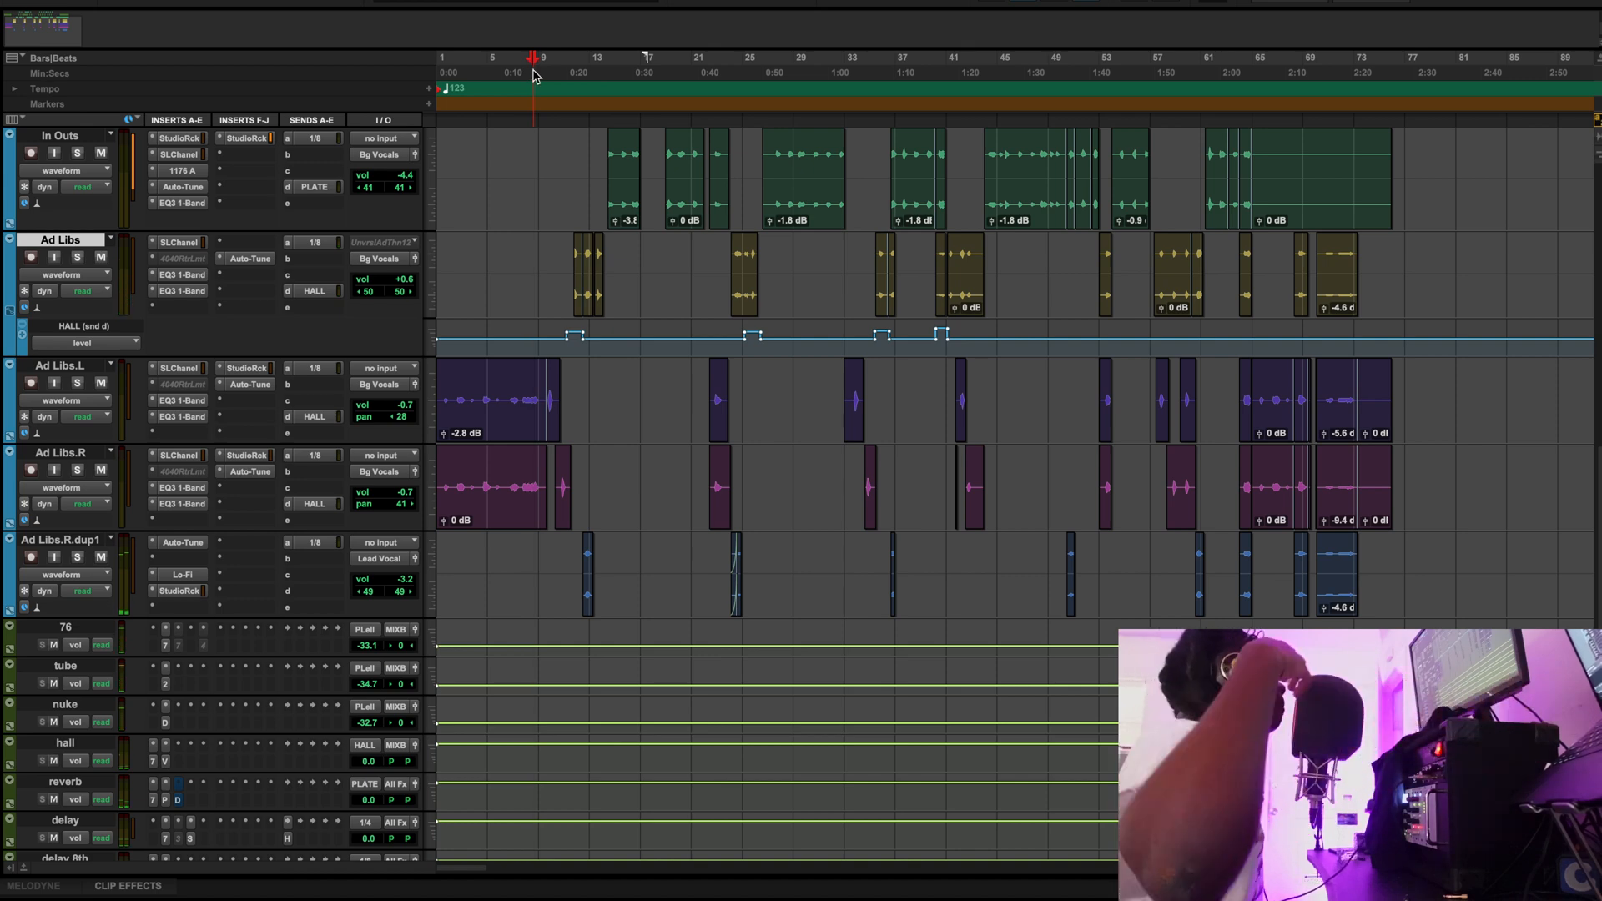
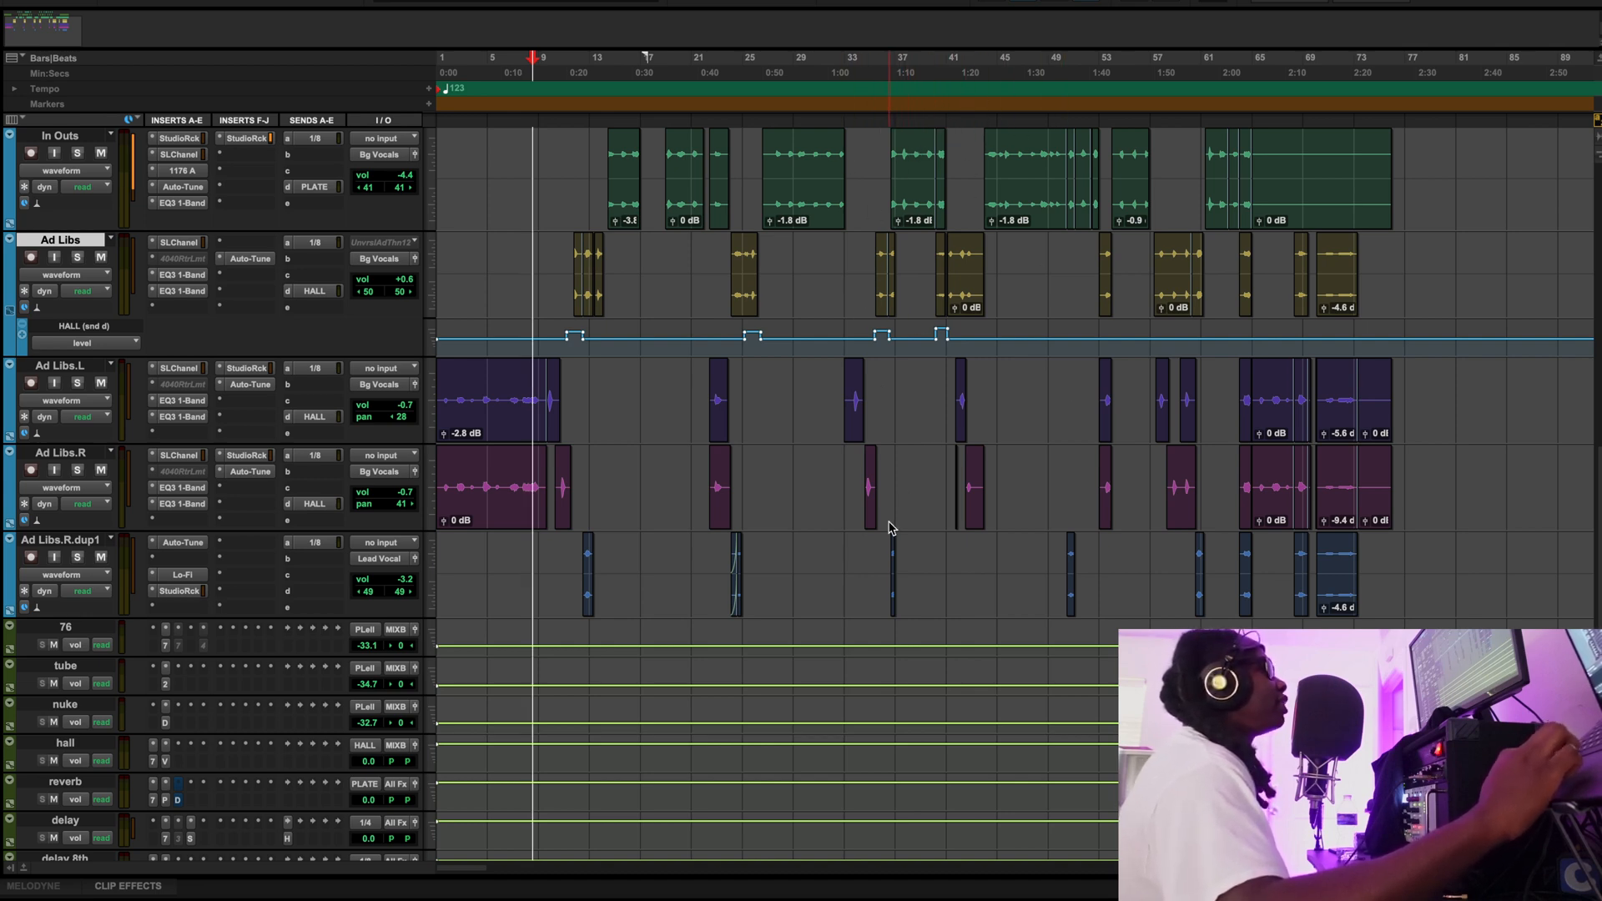
Audition the late-song ad-lib layers by playing from about bars 59, 64 and 61, and stop playback
{"action": "left_click", "coordinate": [1187, 75]}
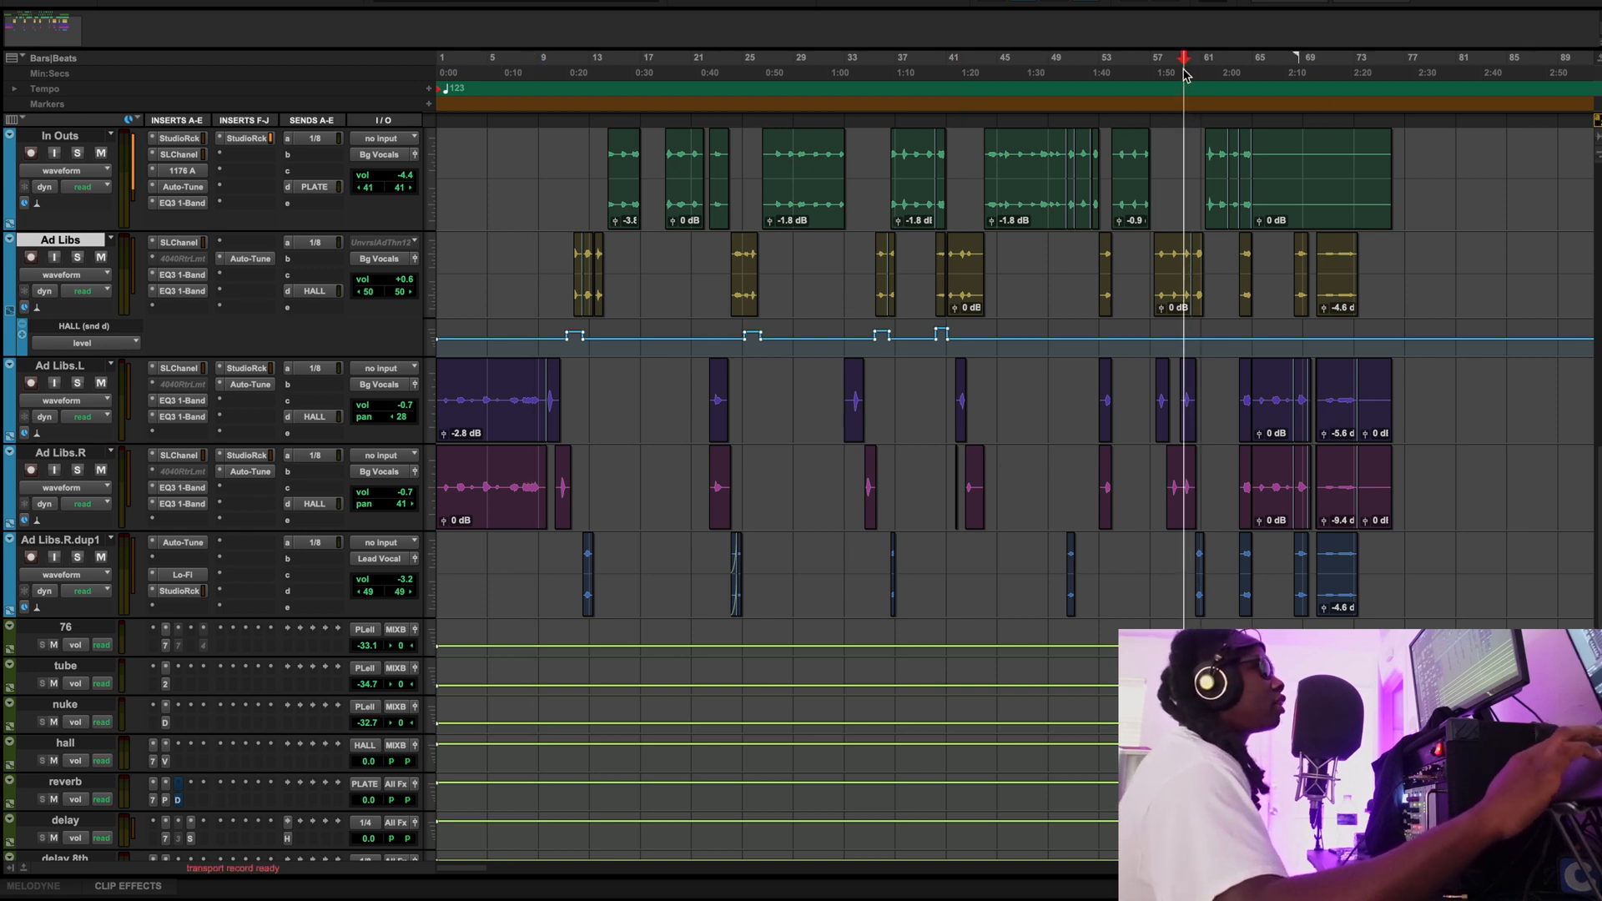
{"action": "key", "text": "space"}
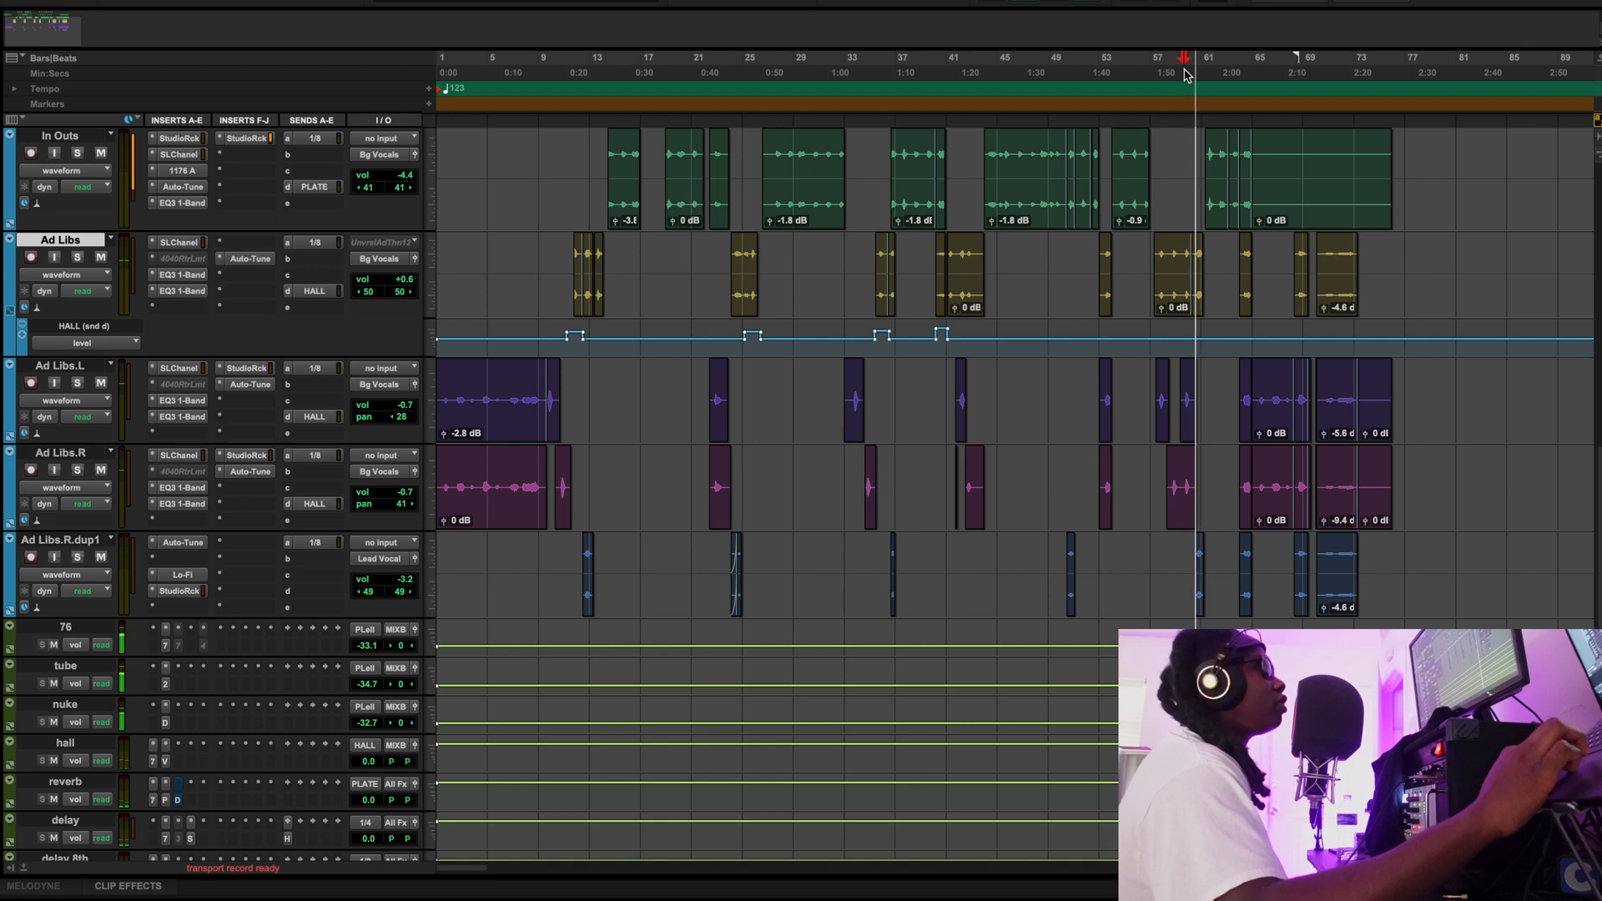
{"action": "left_click", "coordinate": [1245, 75]}
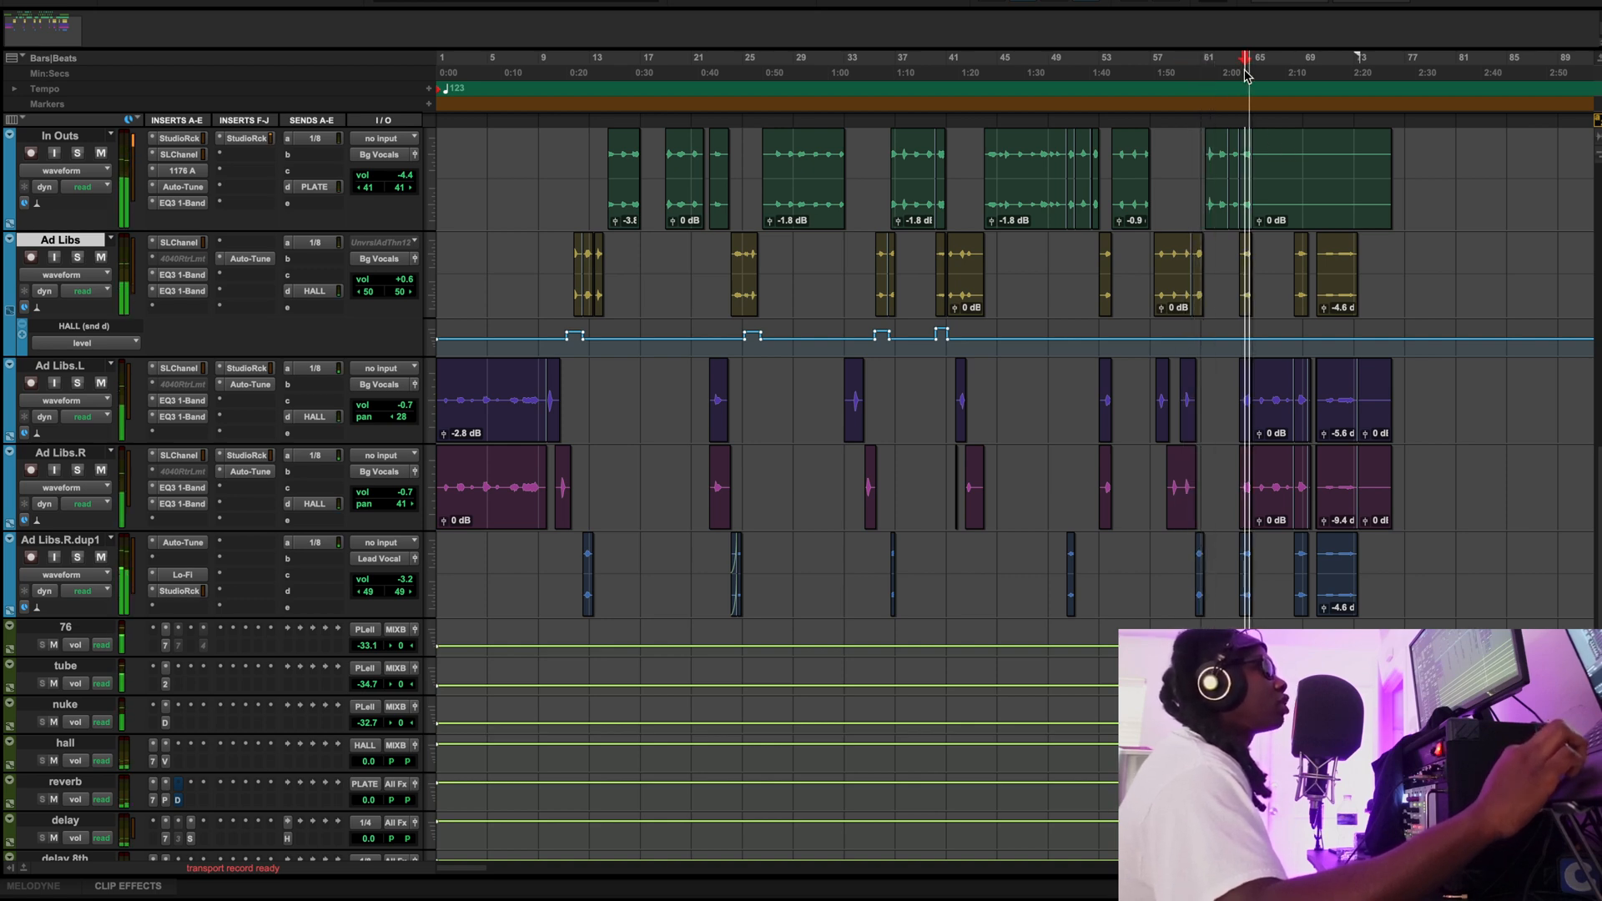
{"action": "left_click", "coordinate": [1224, 71]}
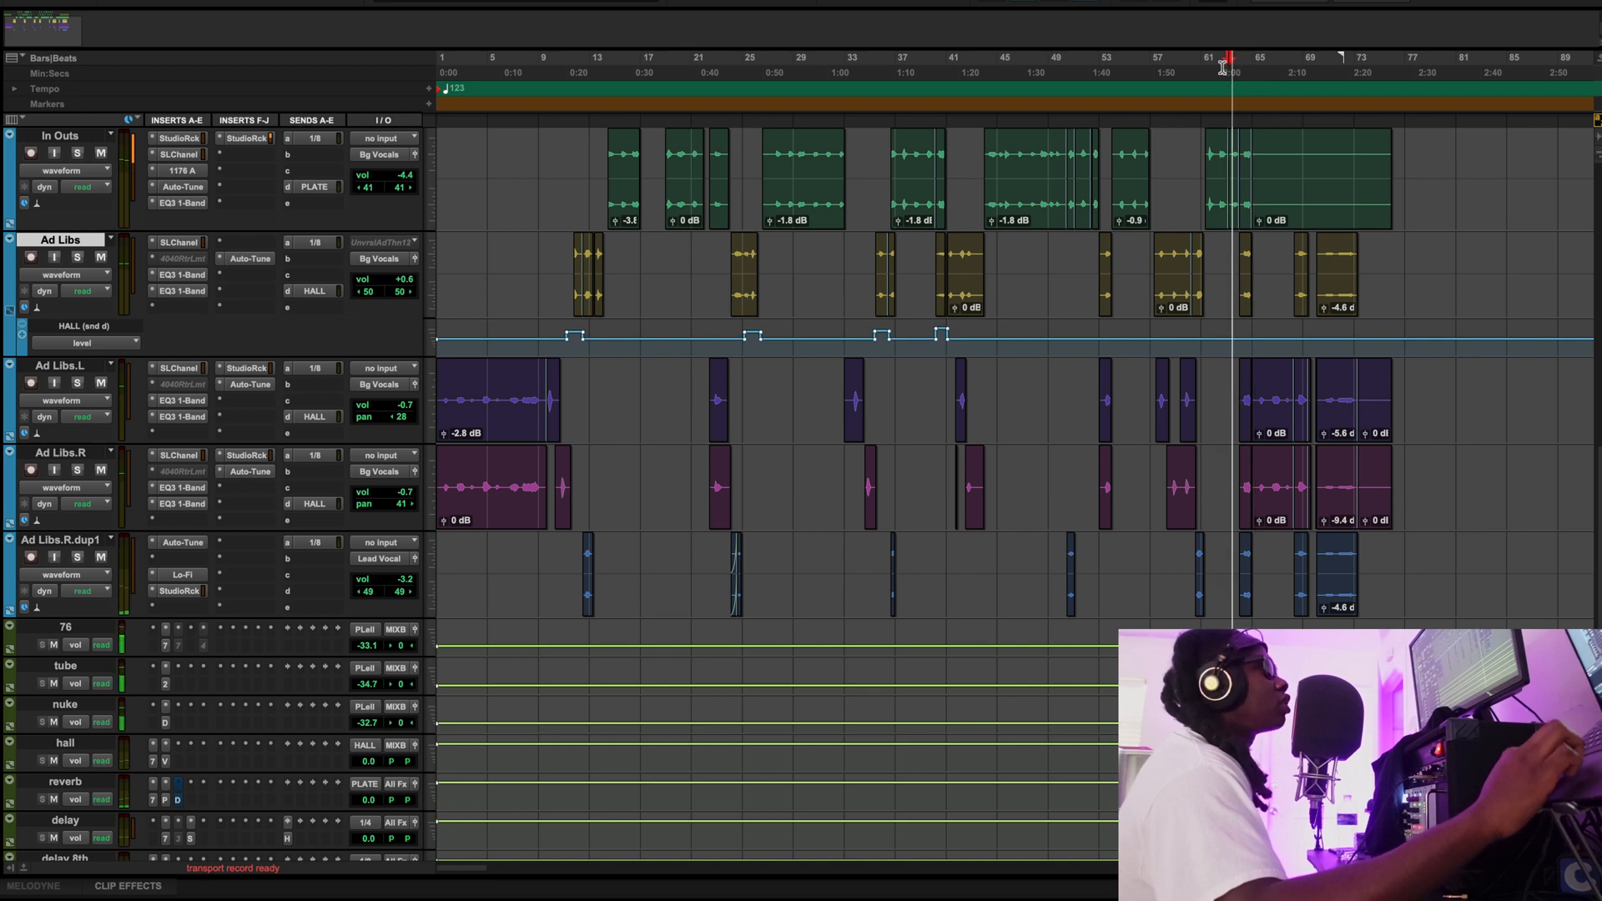
{"action": "left_click", "coordinate": [1218, 71]}
{"action": "scroll", "coordinate": [1220, 317], "scroll_direction": "down", "scroll_amount": 2}
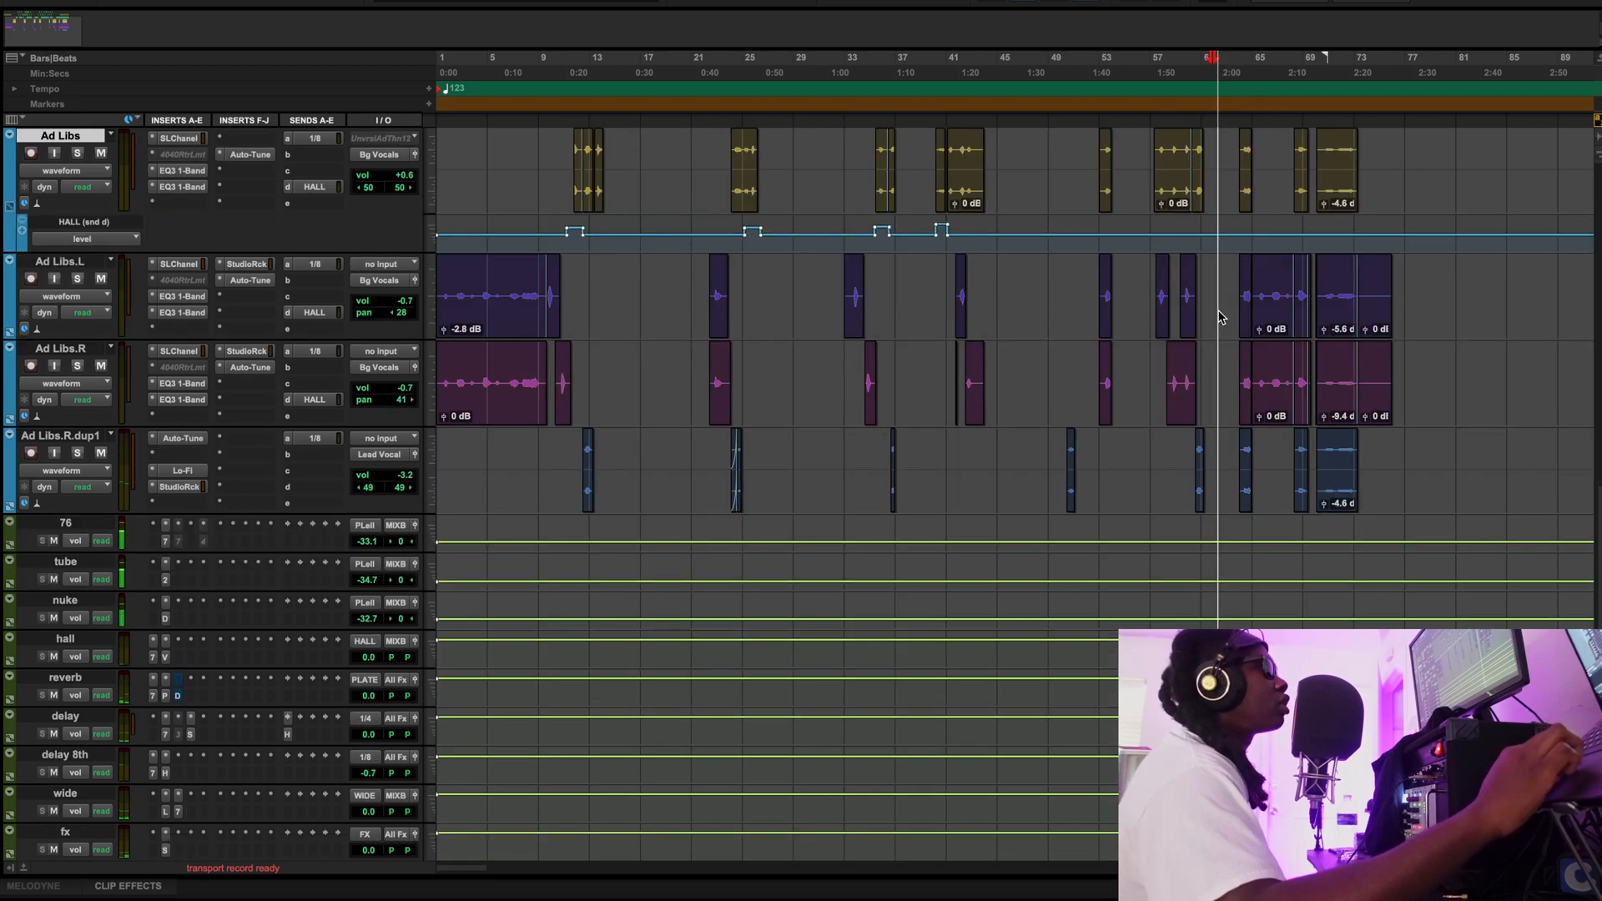
{"action": "scroll", "coordinate": [1219, 317], "scroll_direction": "down", "scroll_amount": 2}
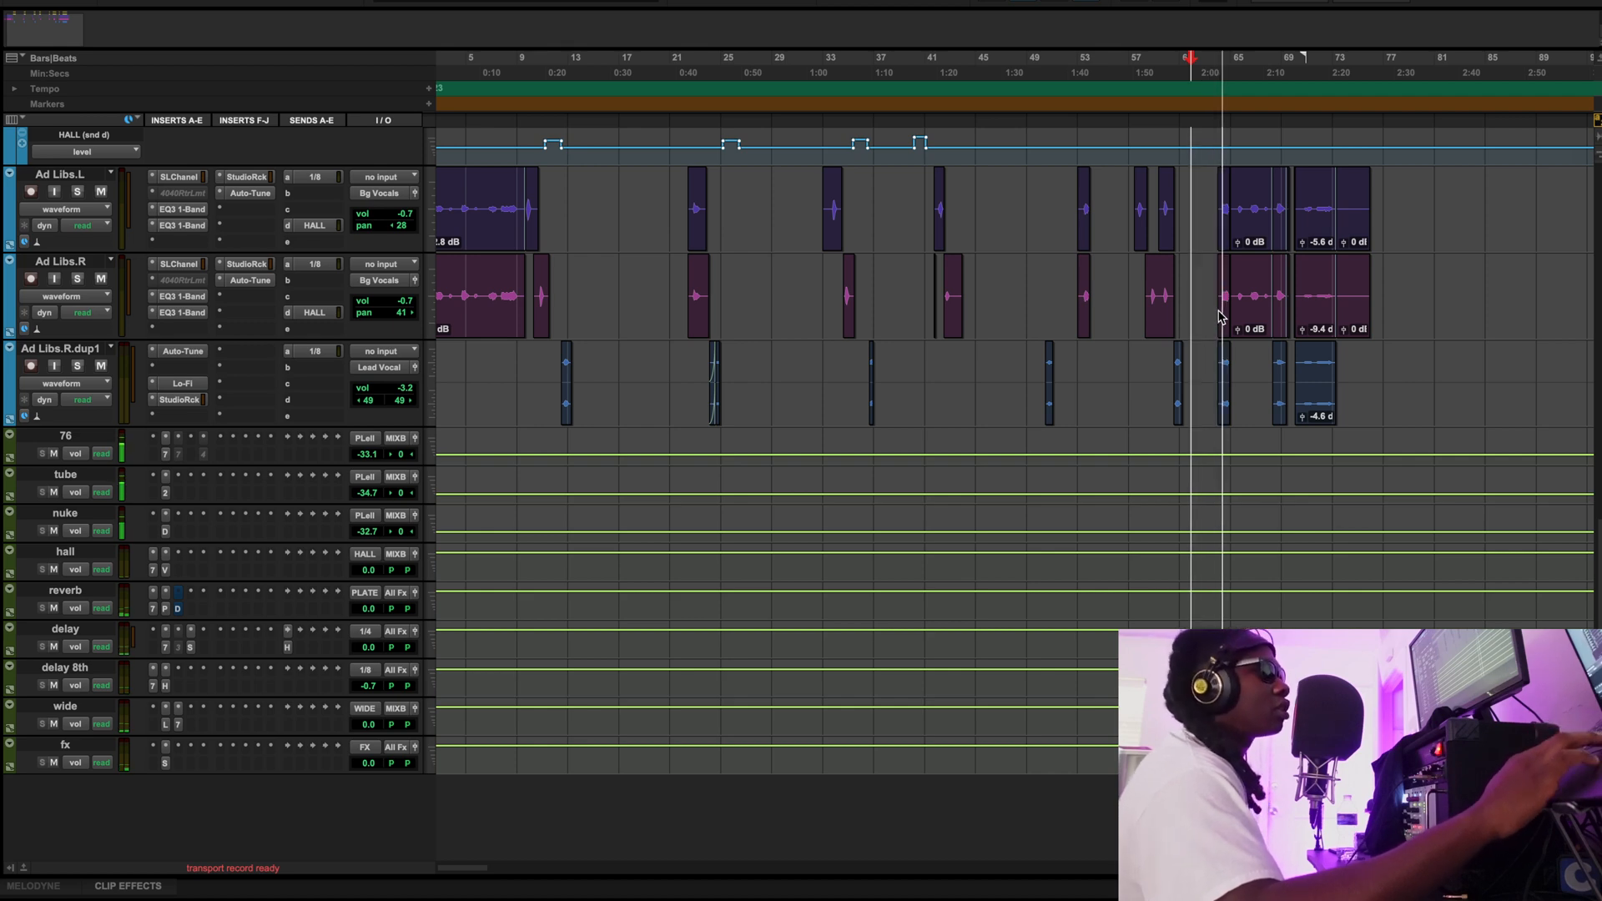
{"action": "key", "text": "space"}
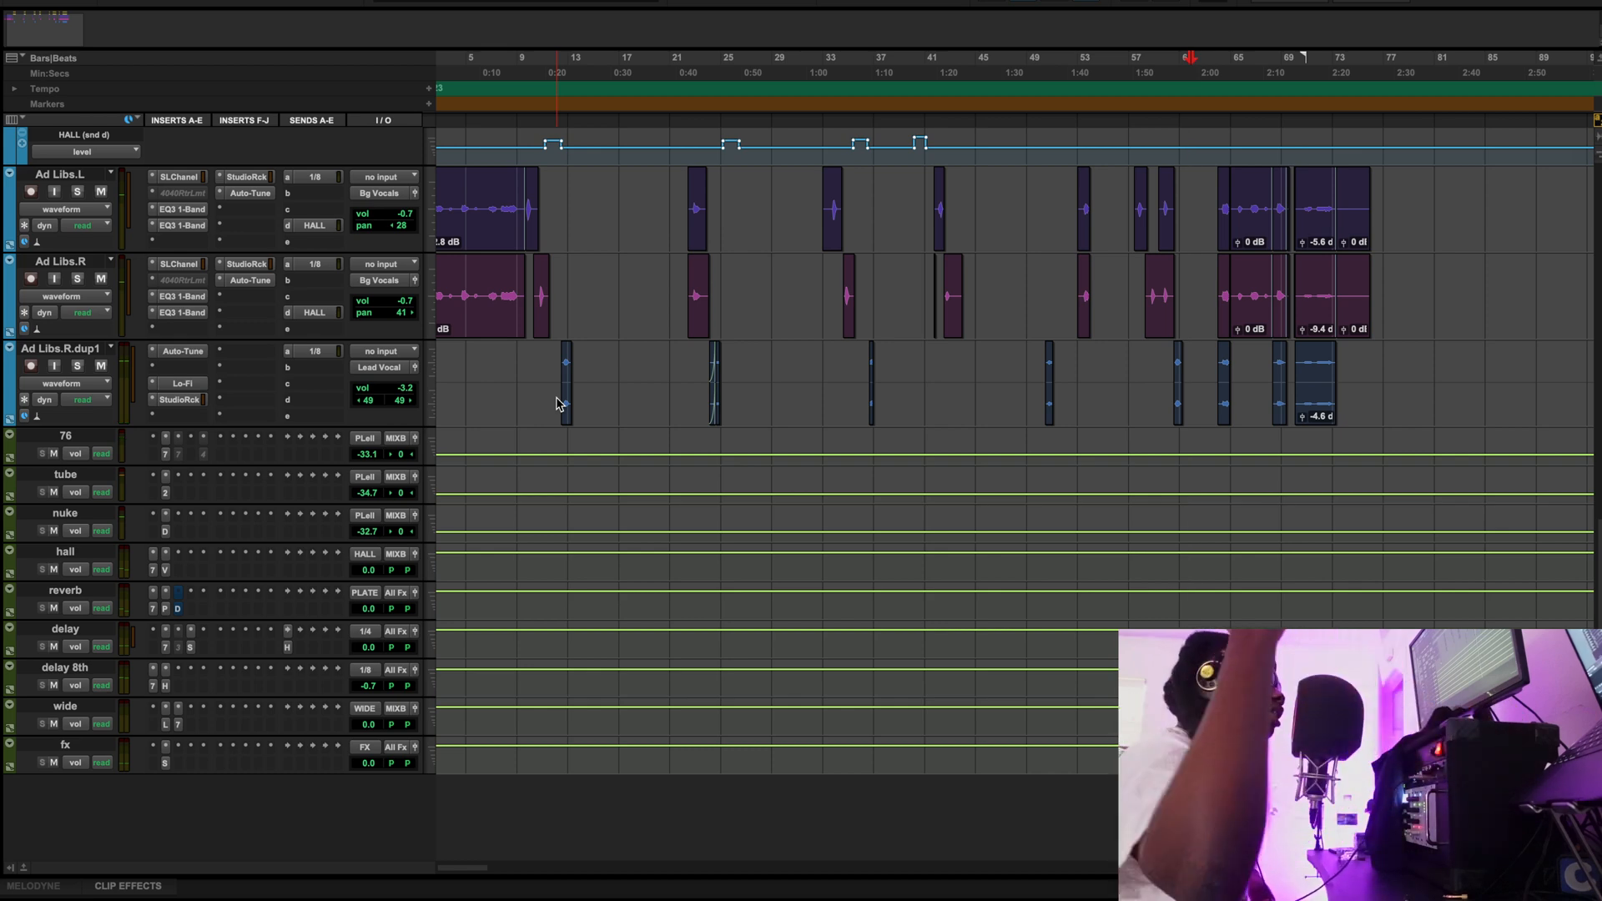
Open Lo-Fi on Ad Libs.R.dup1 and audition that track's ad-libs by playing from about bars 11, 22, 34 and 50
{"action": "left_click", "coordinate": [186, 386]}
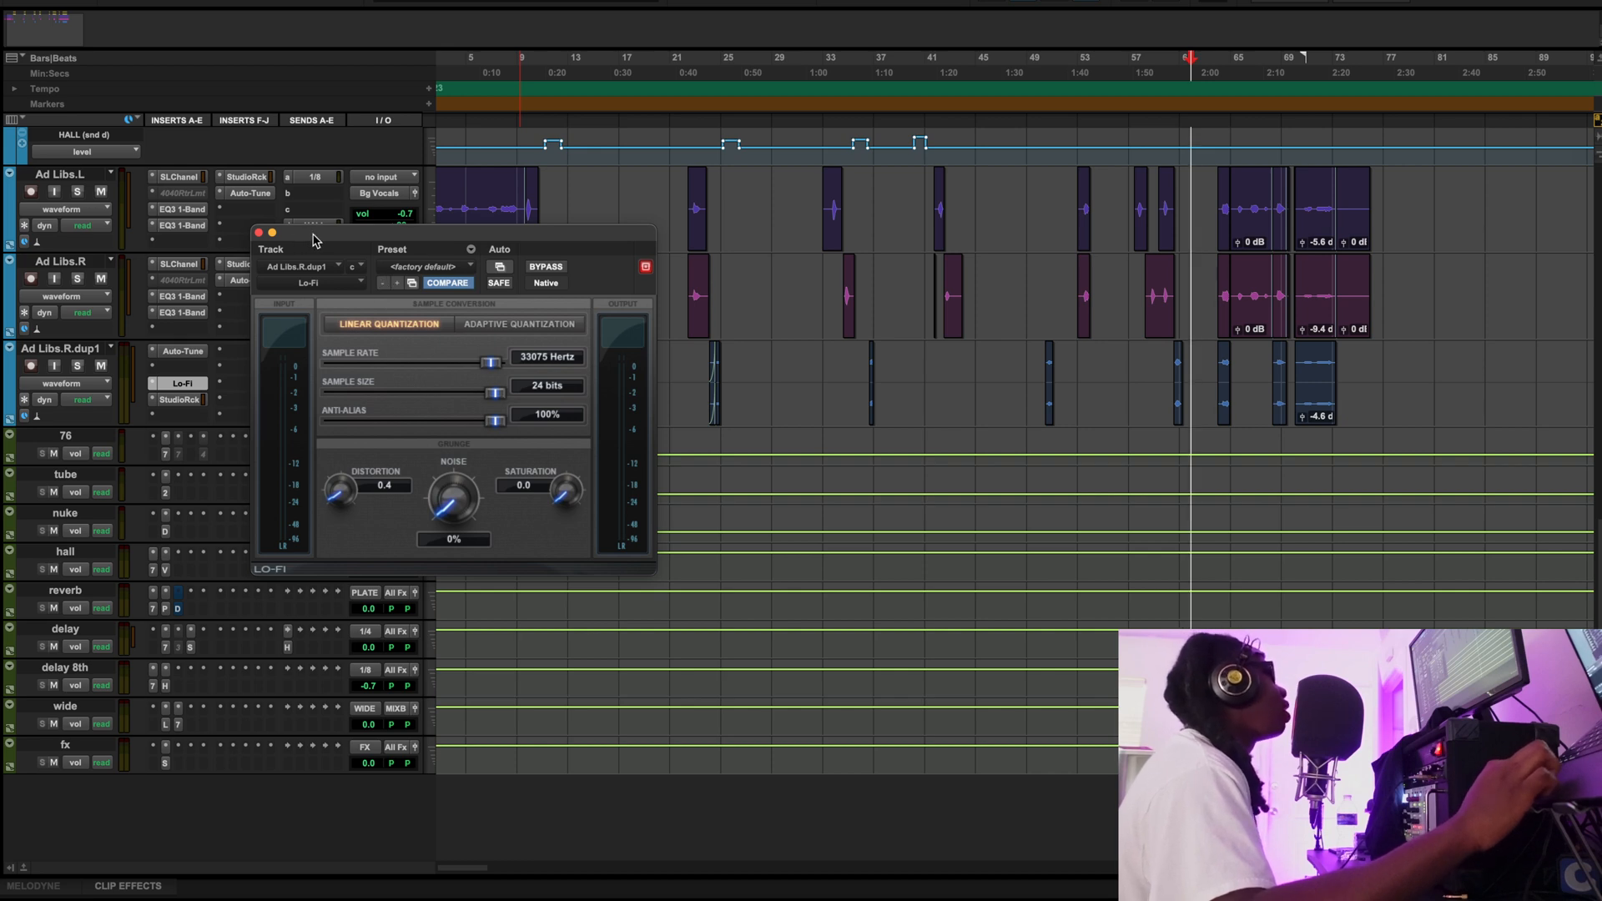
{"action": "left_click_drag", "start_coordinate": [315, 240], "coordinate": [417, 252]}
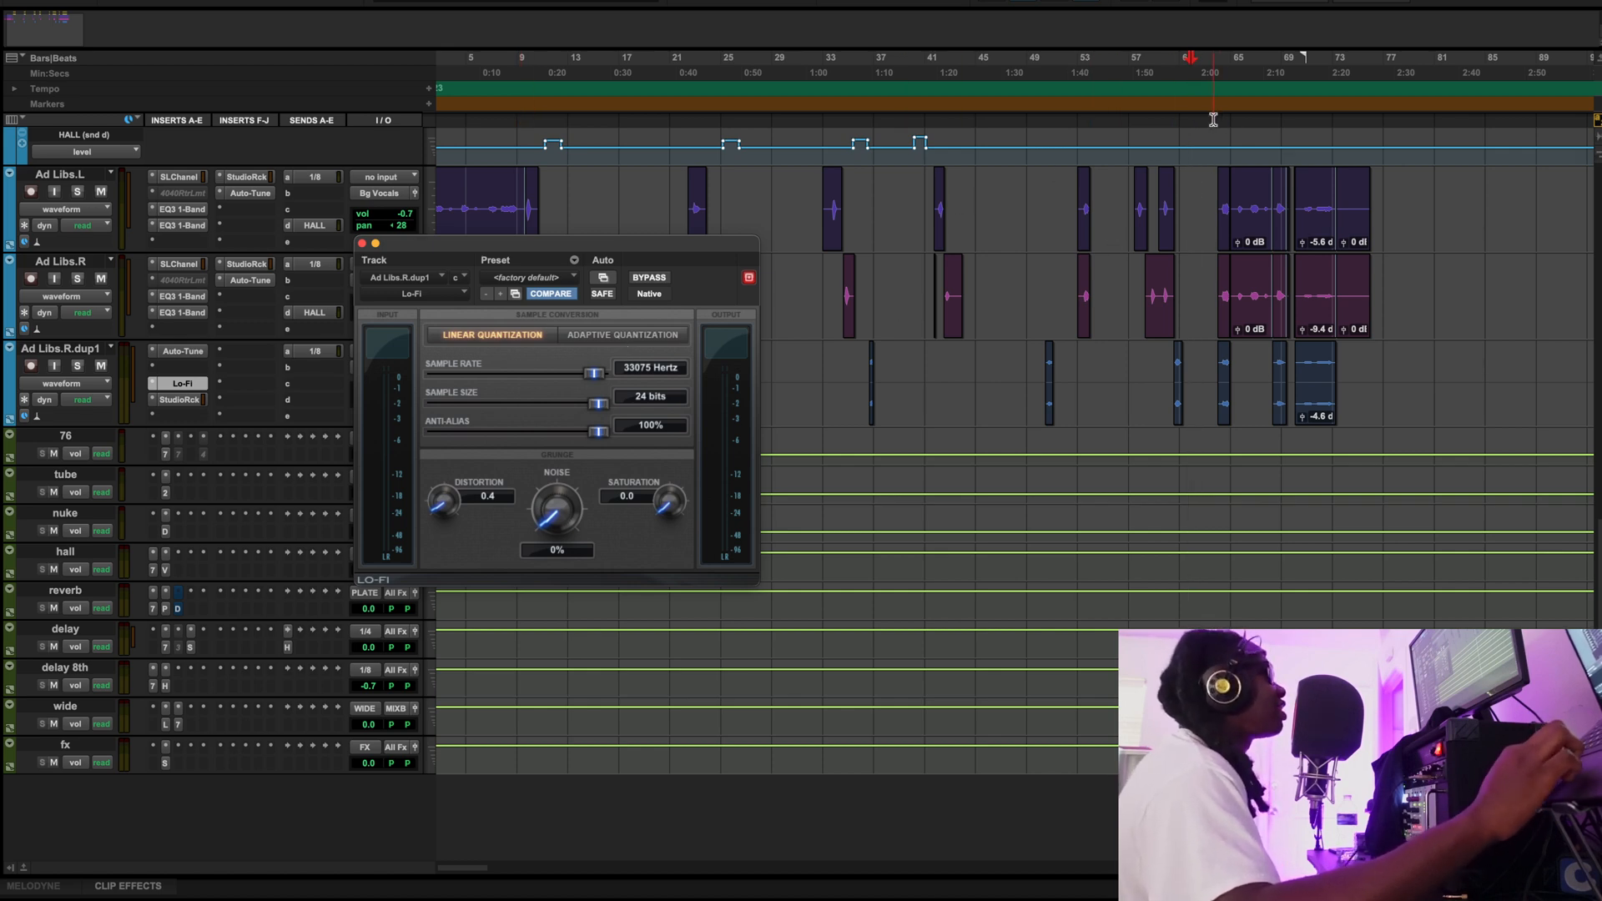
{"action": "scroll", "coordinate": [990, 166], "scroll_direction": "up", "scroll_amount": 5}
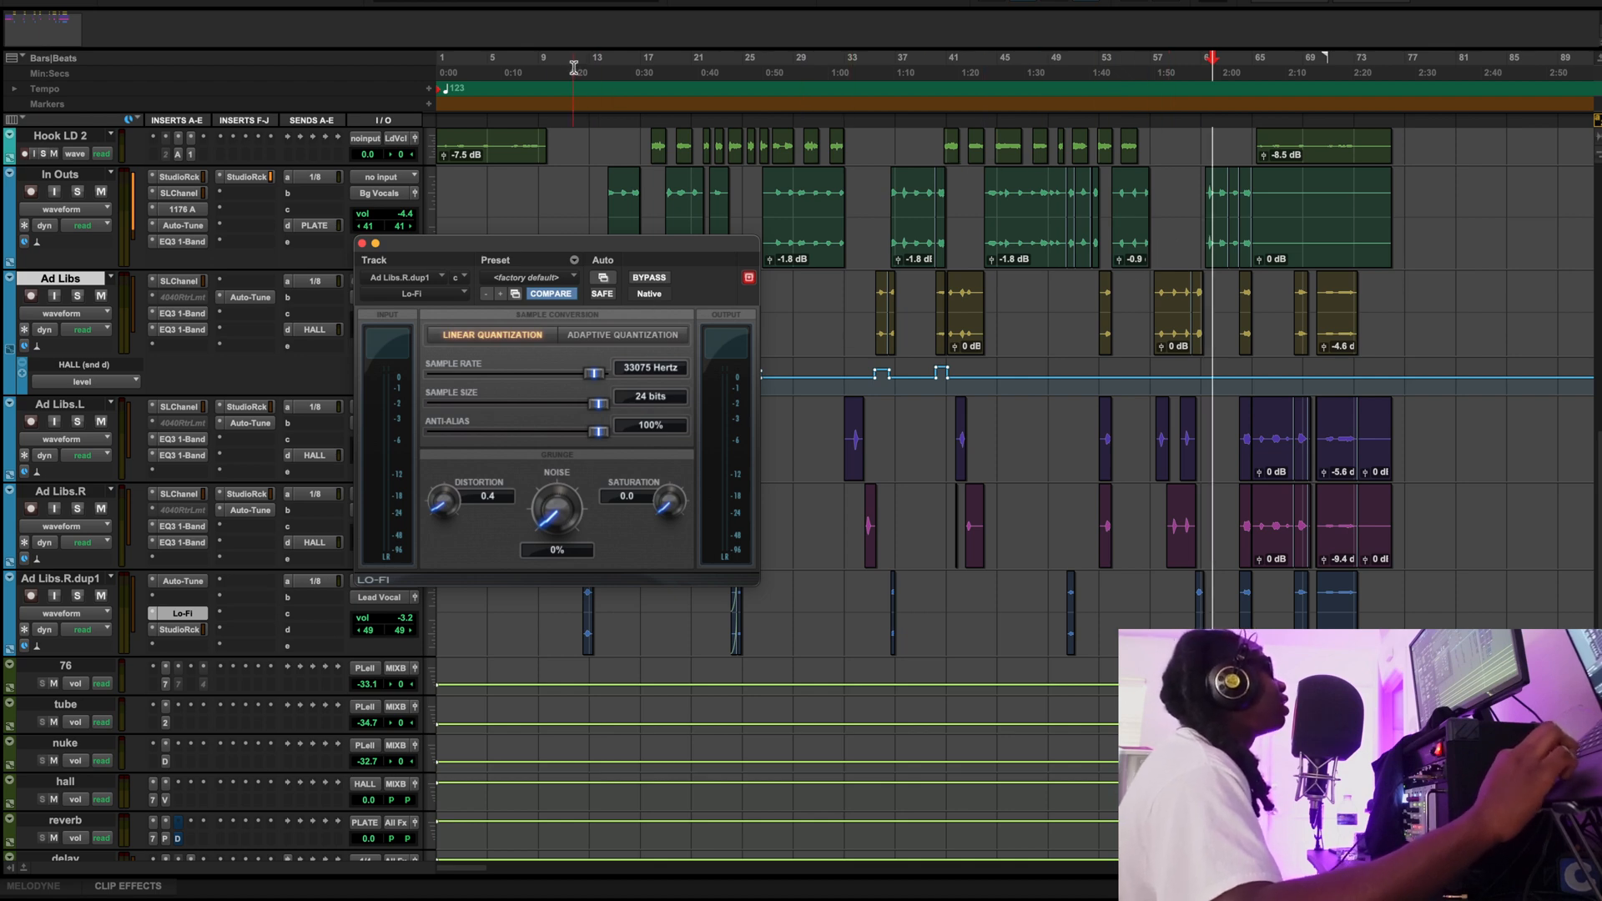
{"action": "key", "text": "space"}
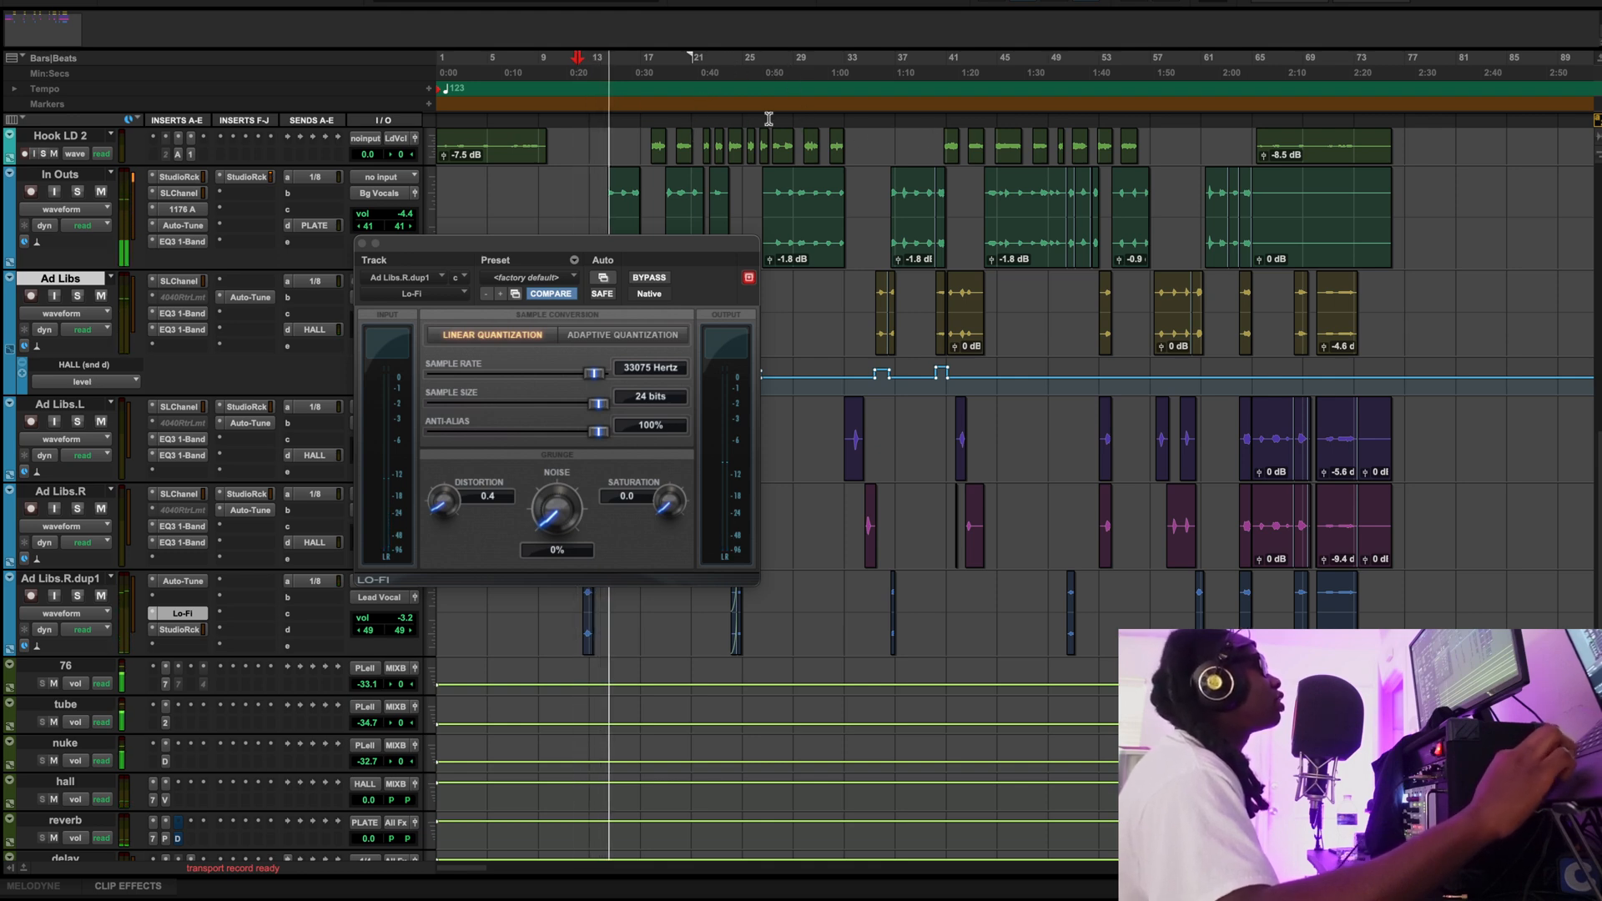
{"action": "left_click", "coordinate": [716, 71]}
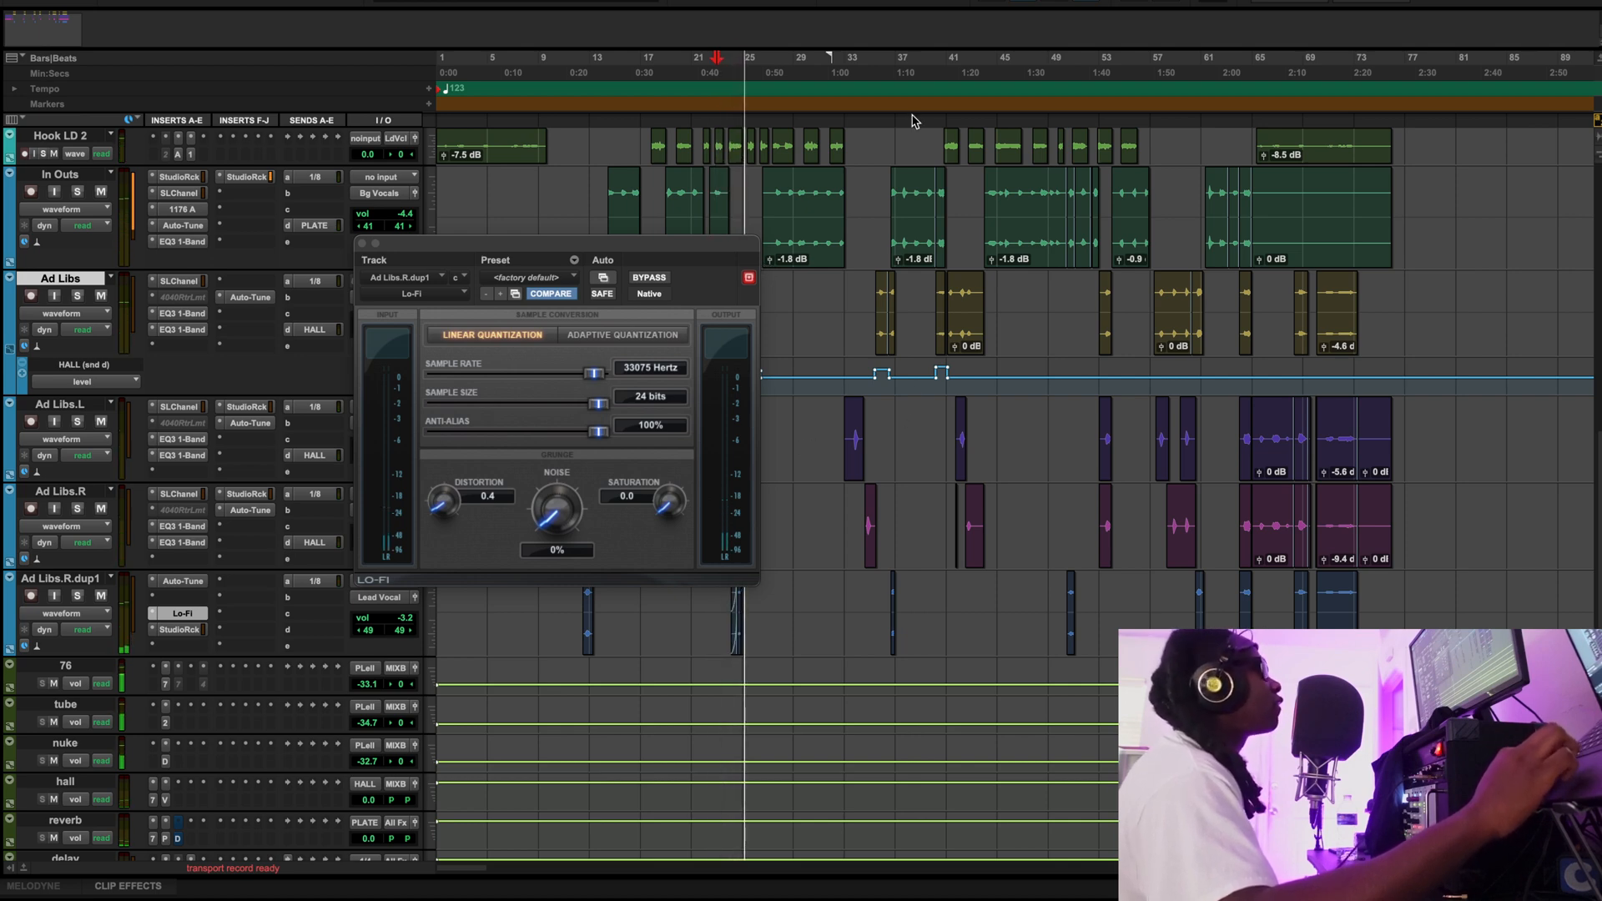
{"action": "left_click", "coordinate": [871, 74]}
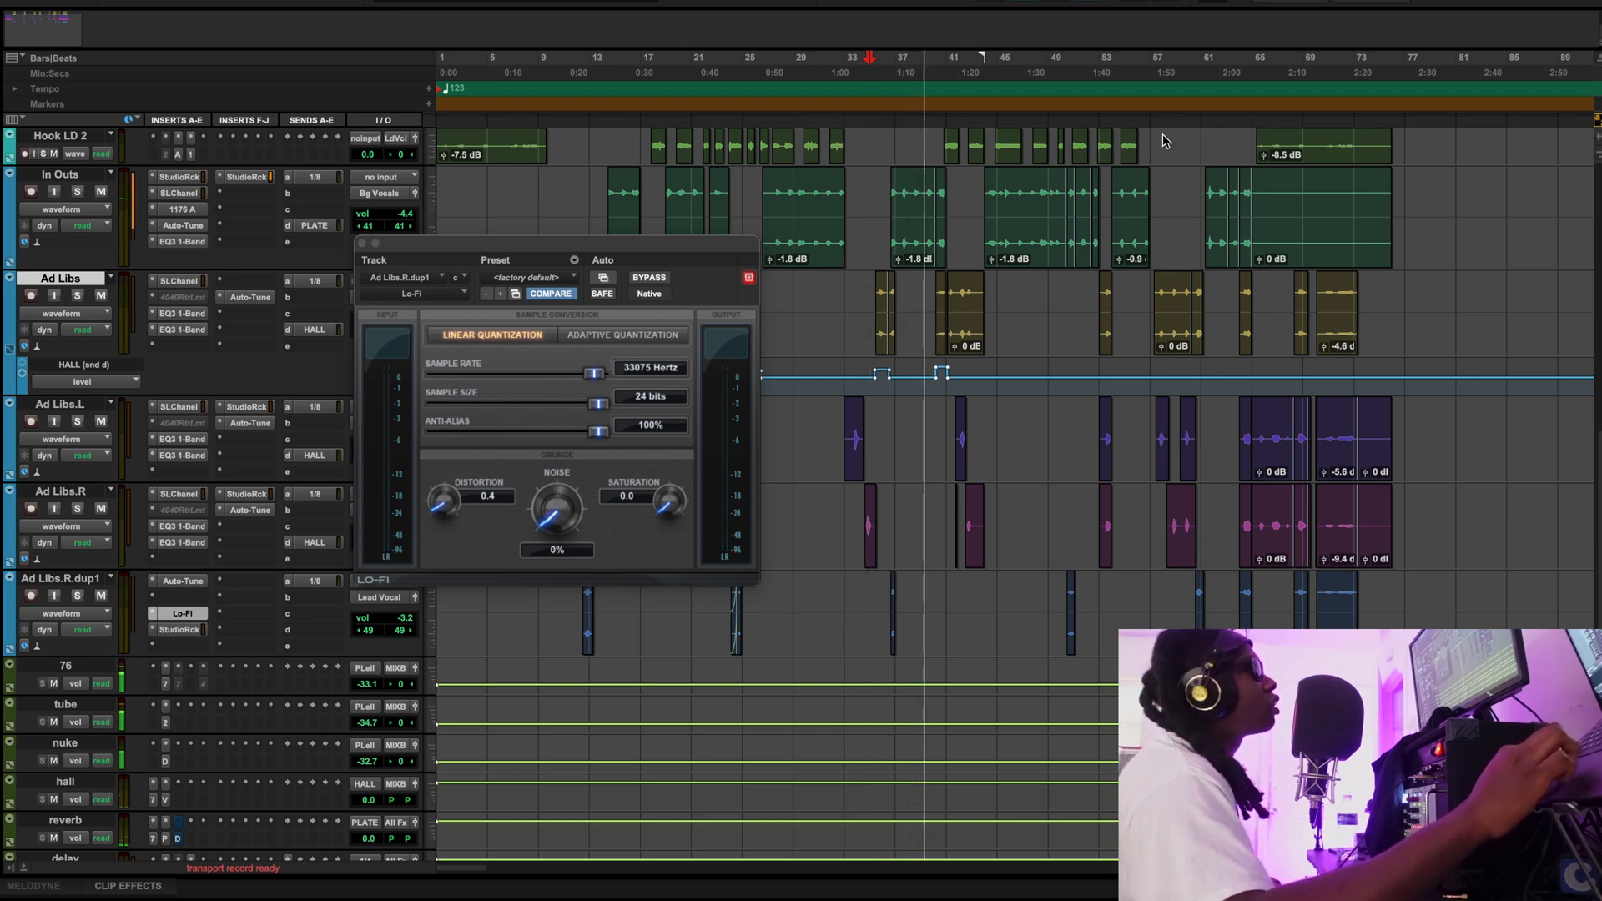
{"action": "left_click", "coordinate": [1068, 65]}
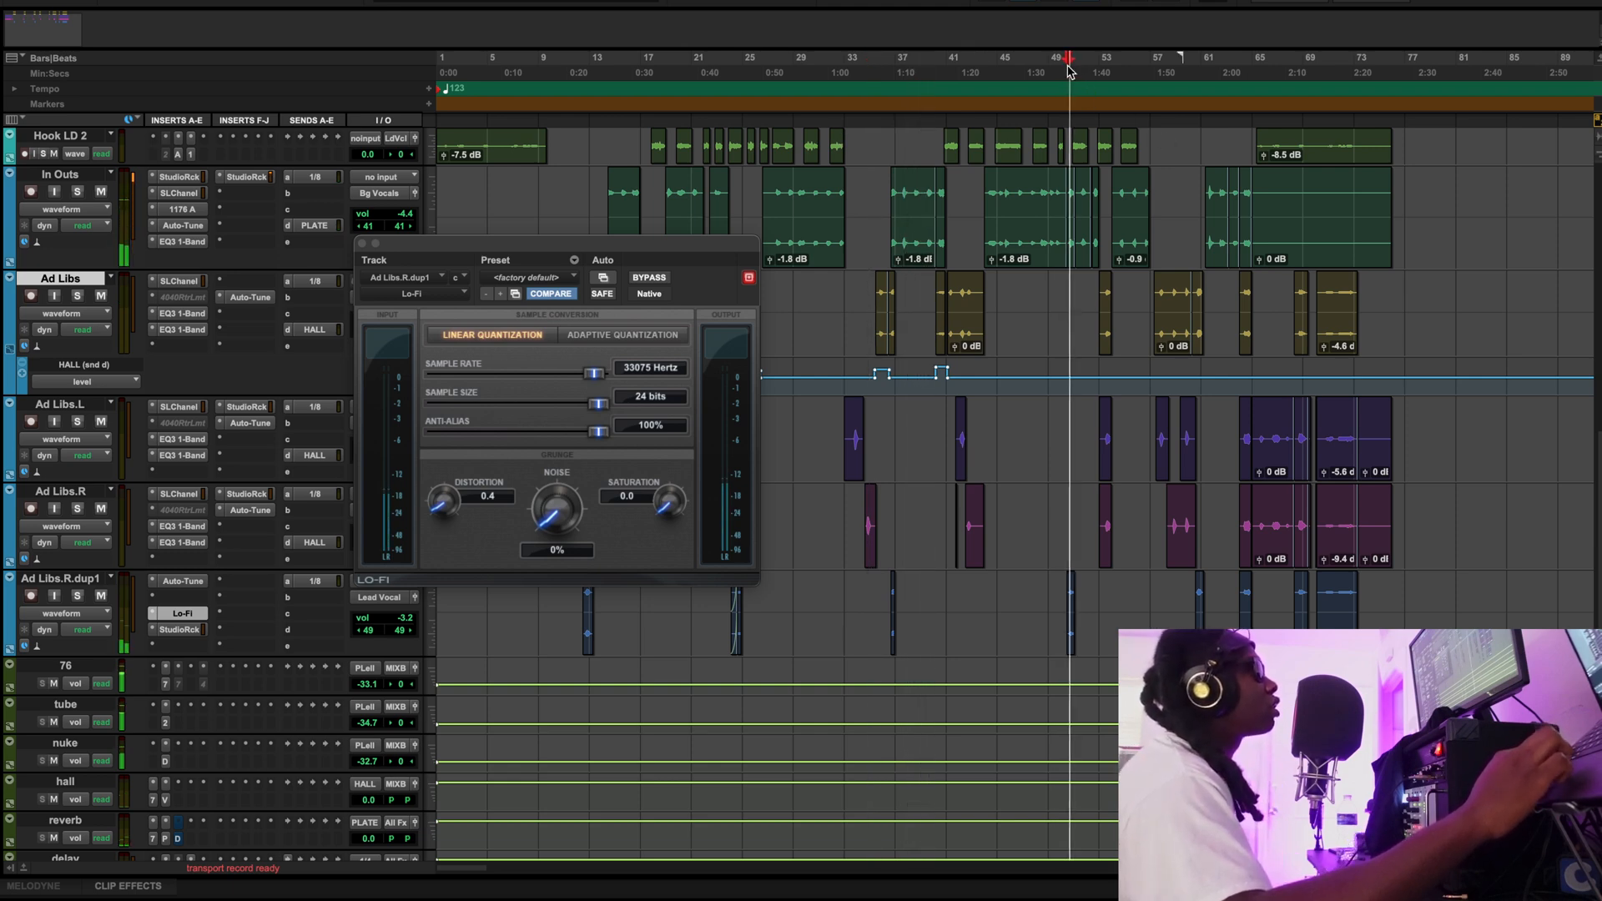
Replay the song from about bar 48 to hear the ad-lib tracks together, and stop playback
{"action": "left_click", "coordinate": [1048, 66]}
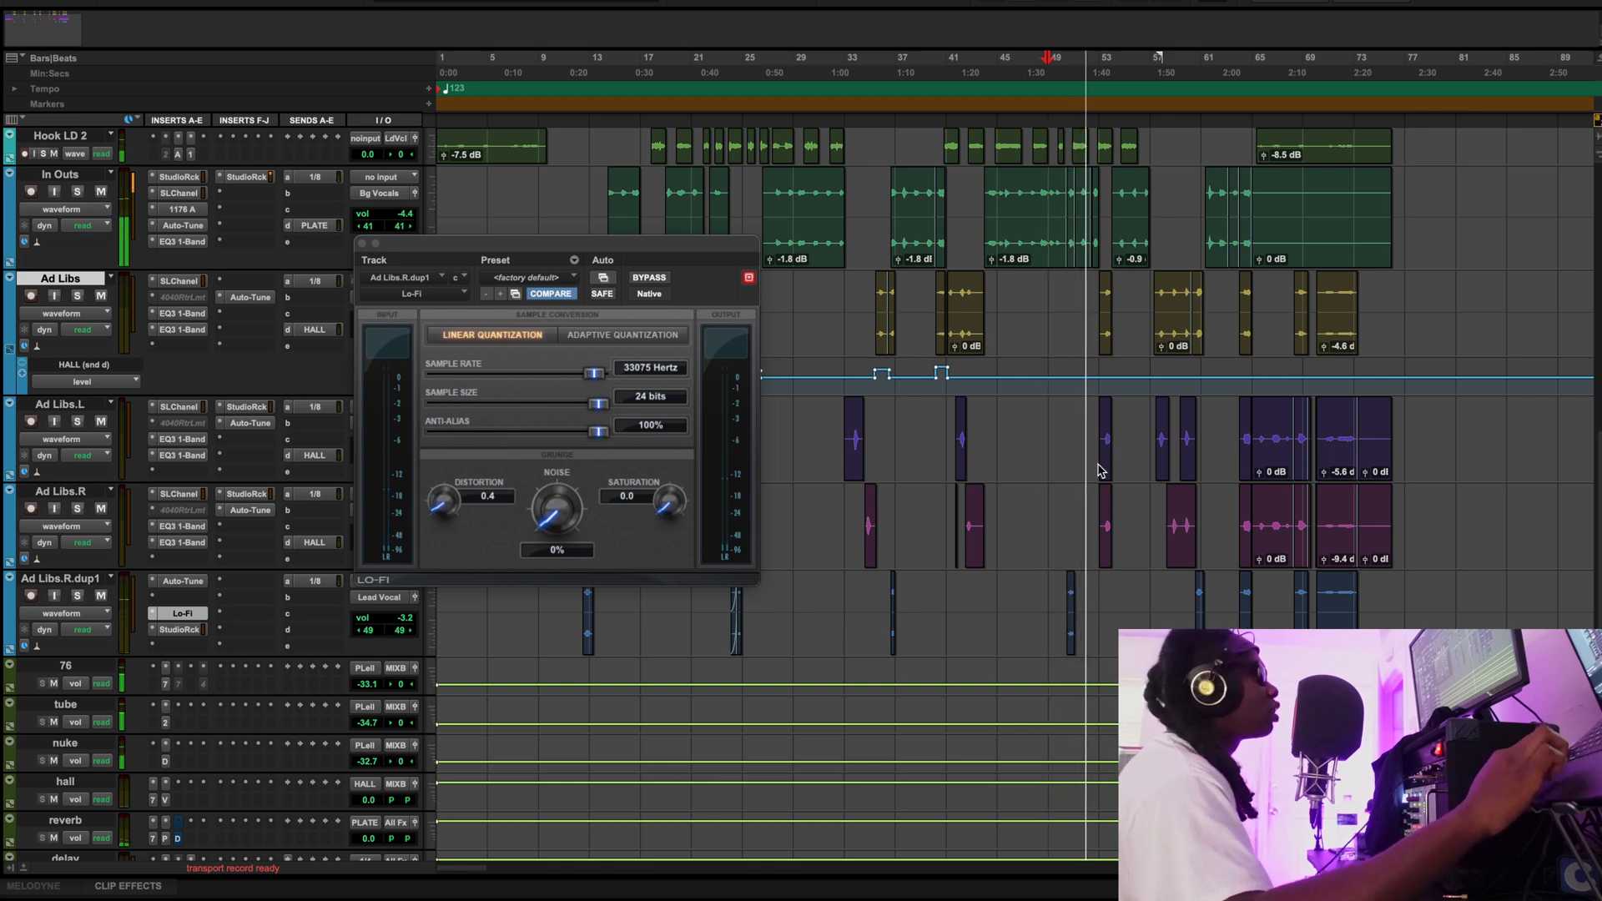
{"action": "scroll", "coordinate": [1098, 470], "scroll_direction": "down", "scroll_amount": 5}
{"action": "scroll", "coordinate": [1099, 470], "scroll_direction": "up", "scroll_amount": 2}
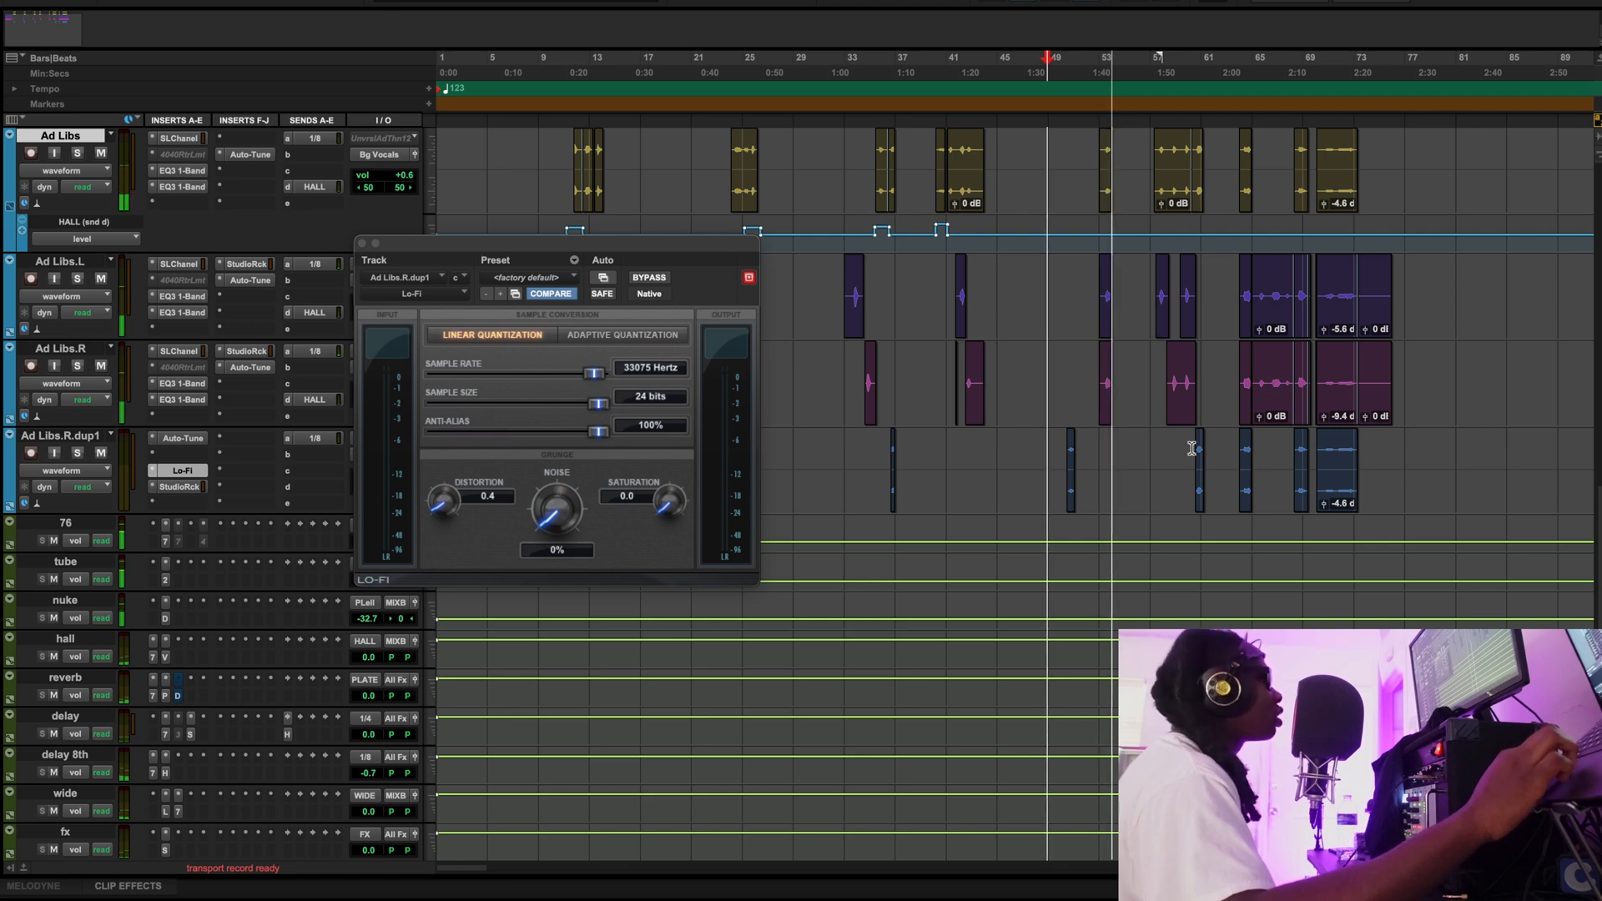
{"action": "key", "text": "space"}
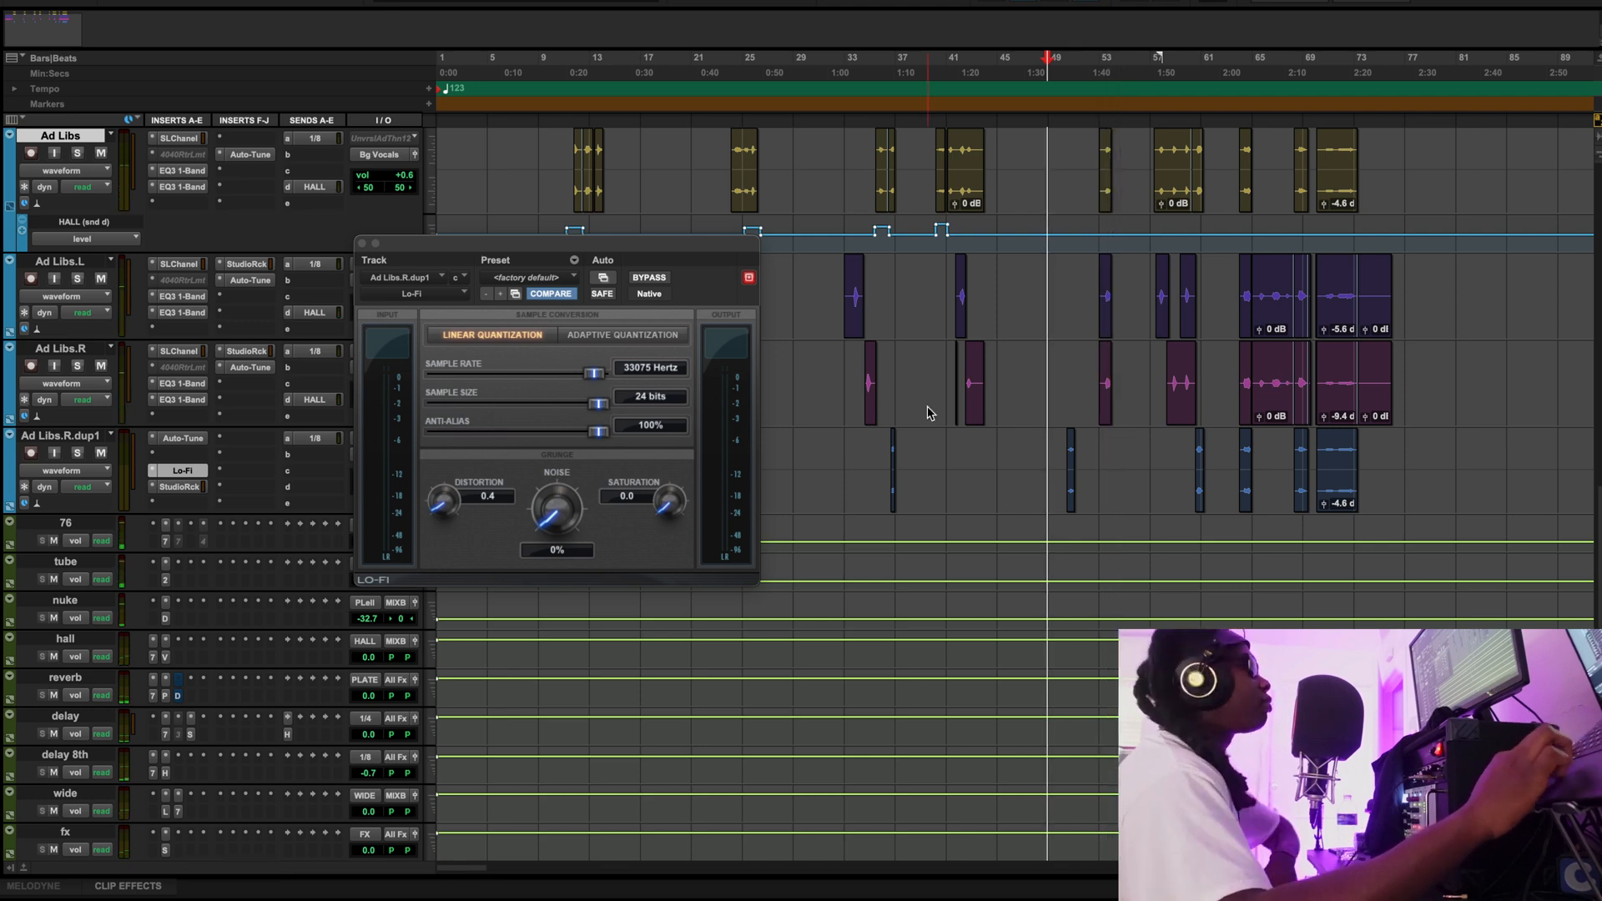
Check the effect inserts on the hall, delay and delay 8th tracks one after another, including the StudioRack on delay
{"action": "scroll", "coordinate": [175, 639], "scroll_direction": "down", "scroll_amount": 2}
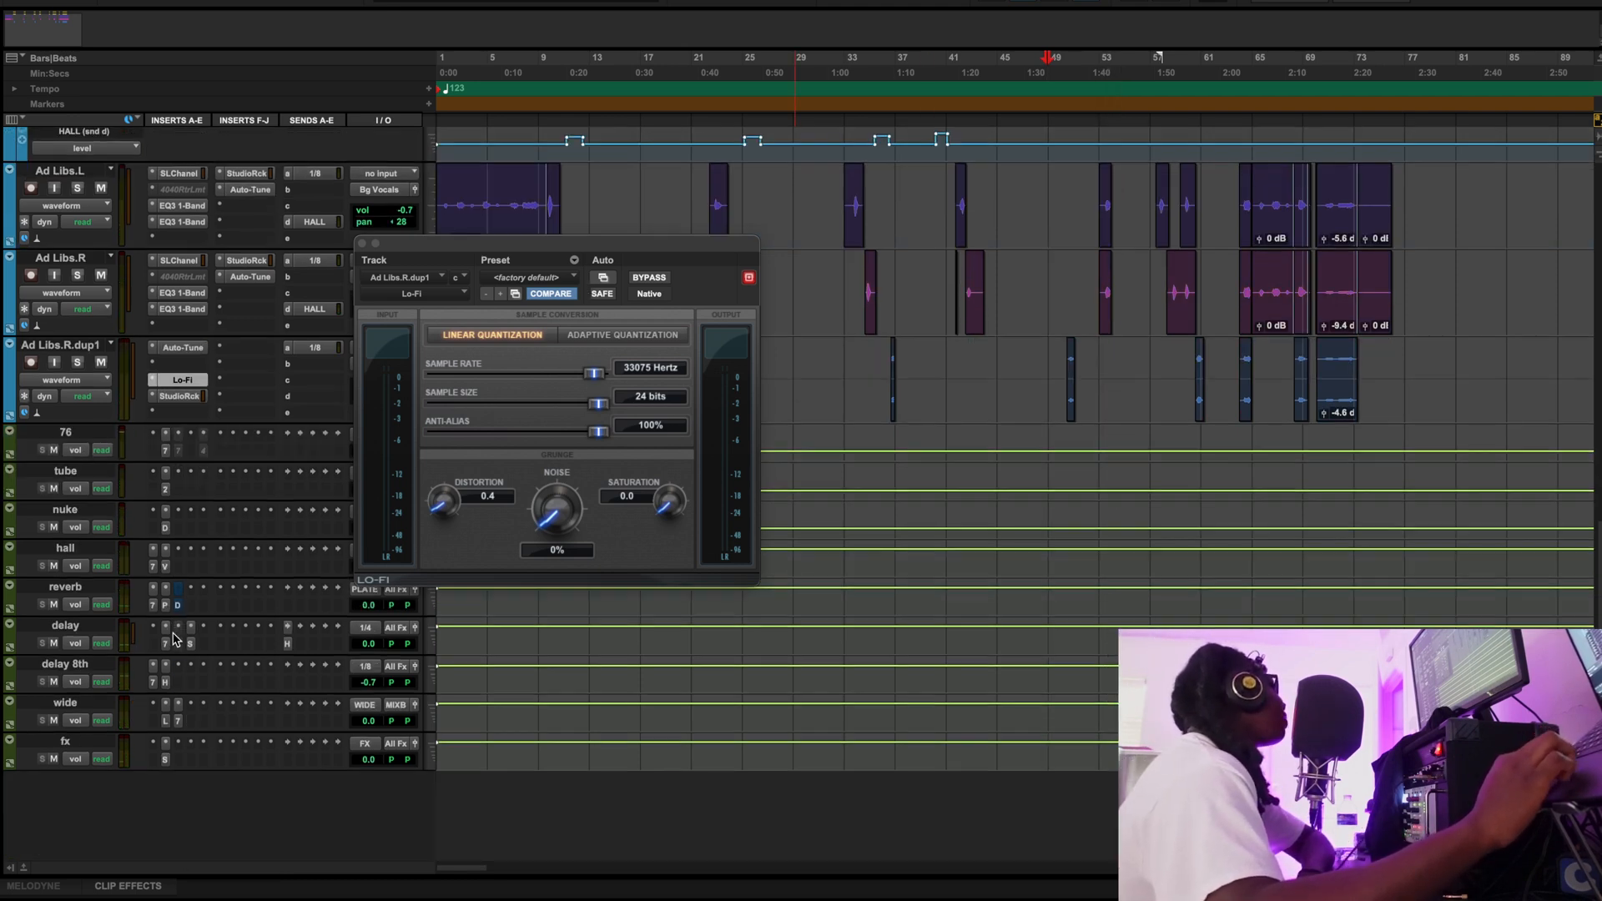
{"action": "left_click", "coordinate": [170, 568]}
{"action": "left_click", "coordinate": [169, 568]}
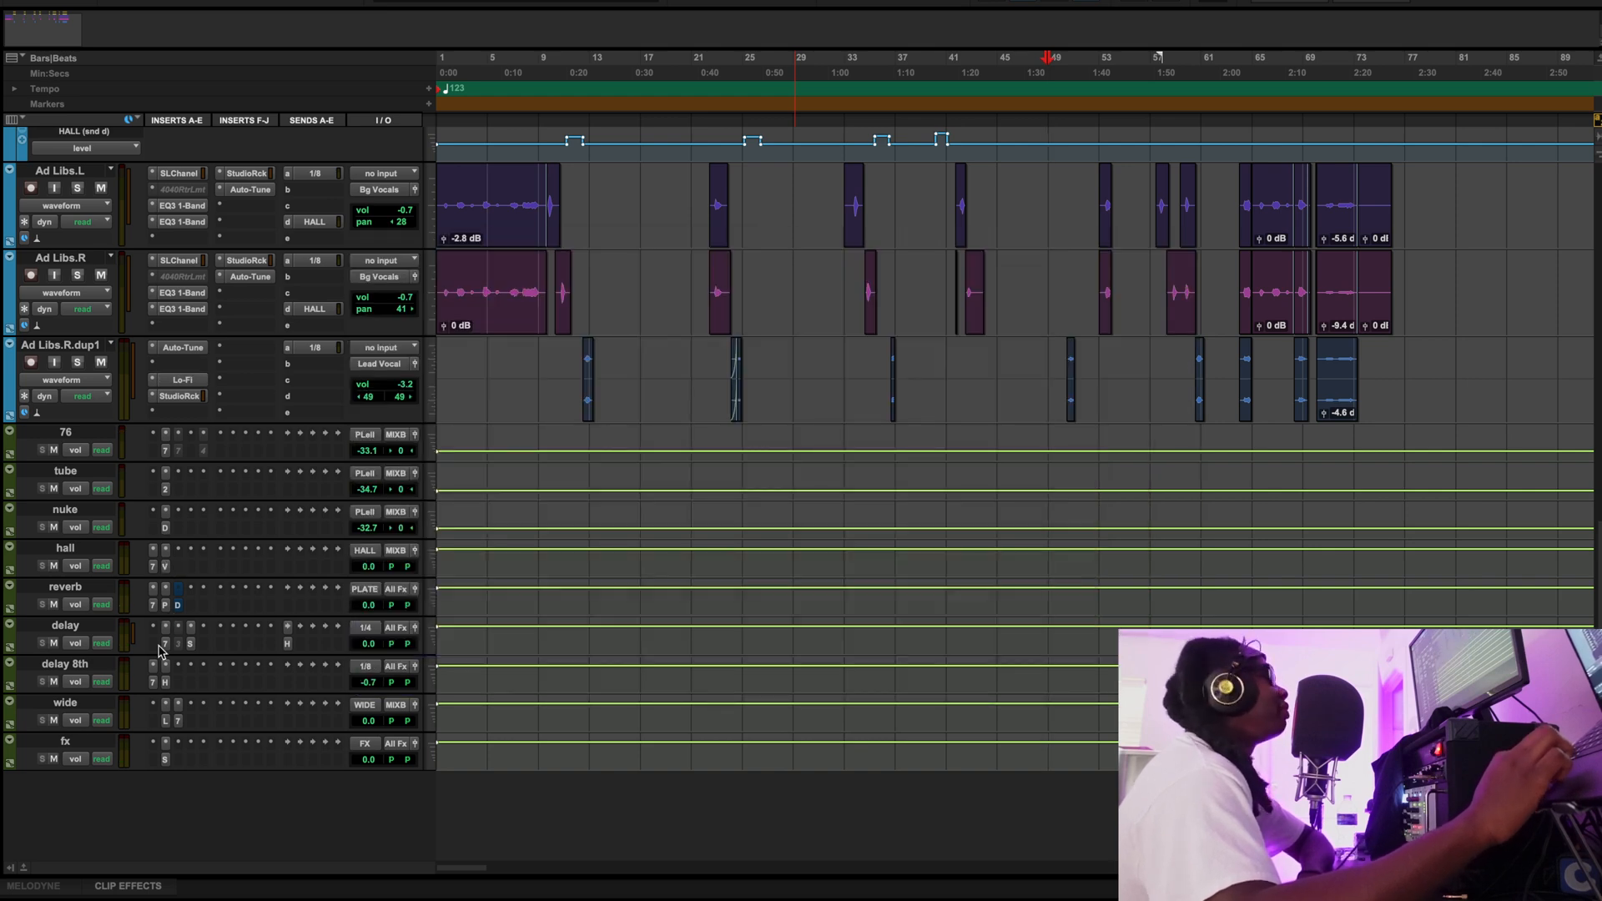
{"action": "left_click", "coordinate": [191, 644]}
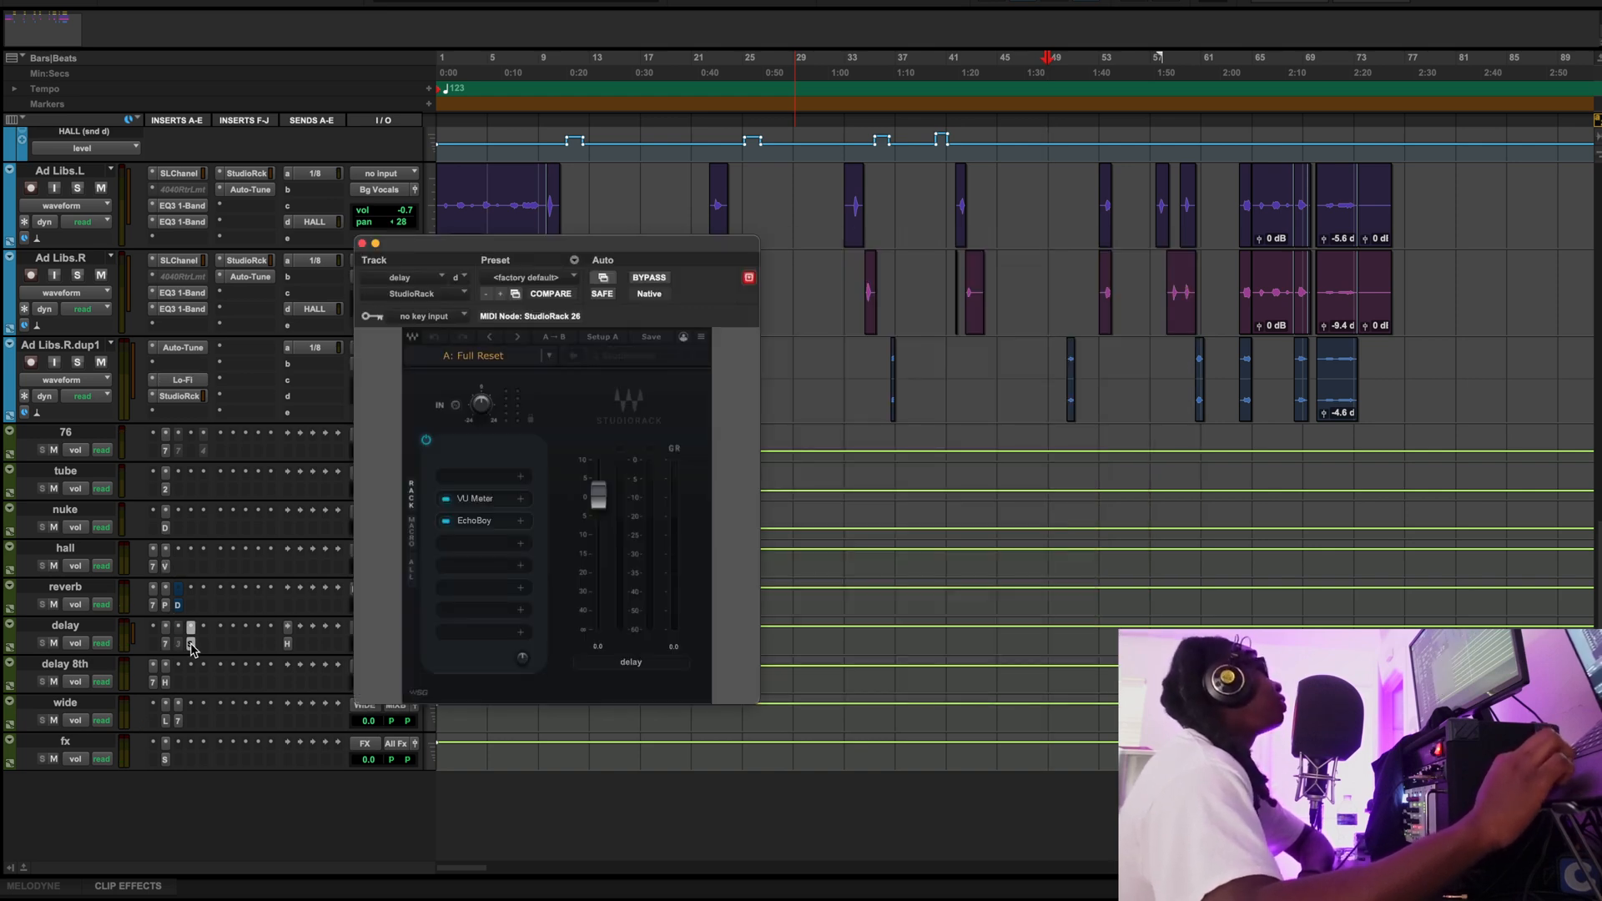
{"action": "left_click", "coordinate": [166, 683]}
{"action": "left_click", "coordinate": [166, 683]}
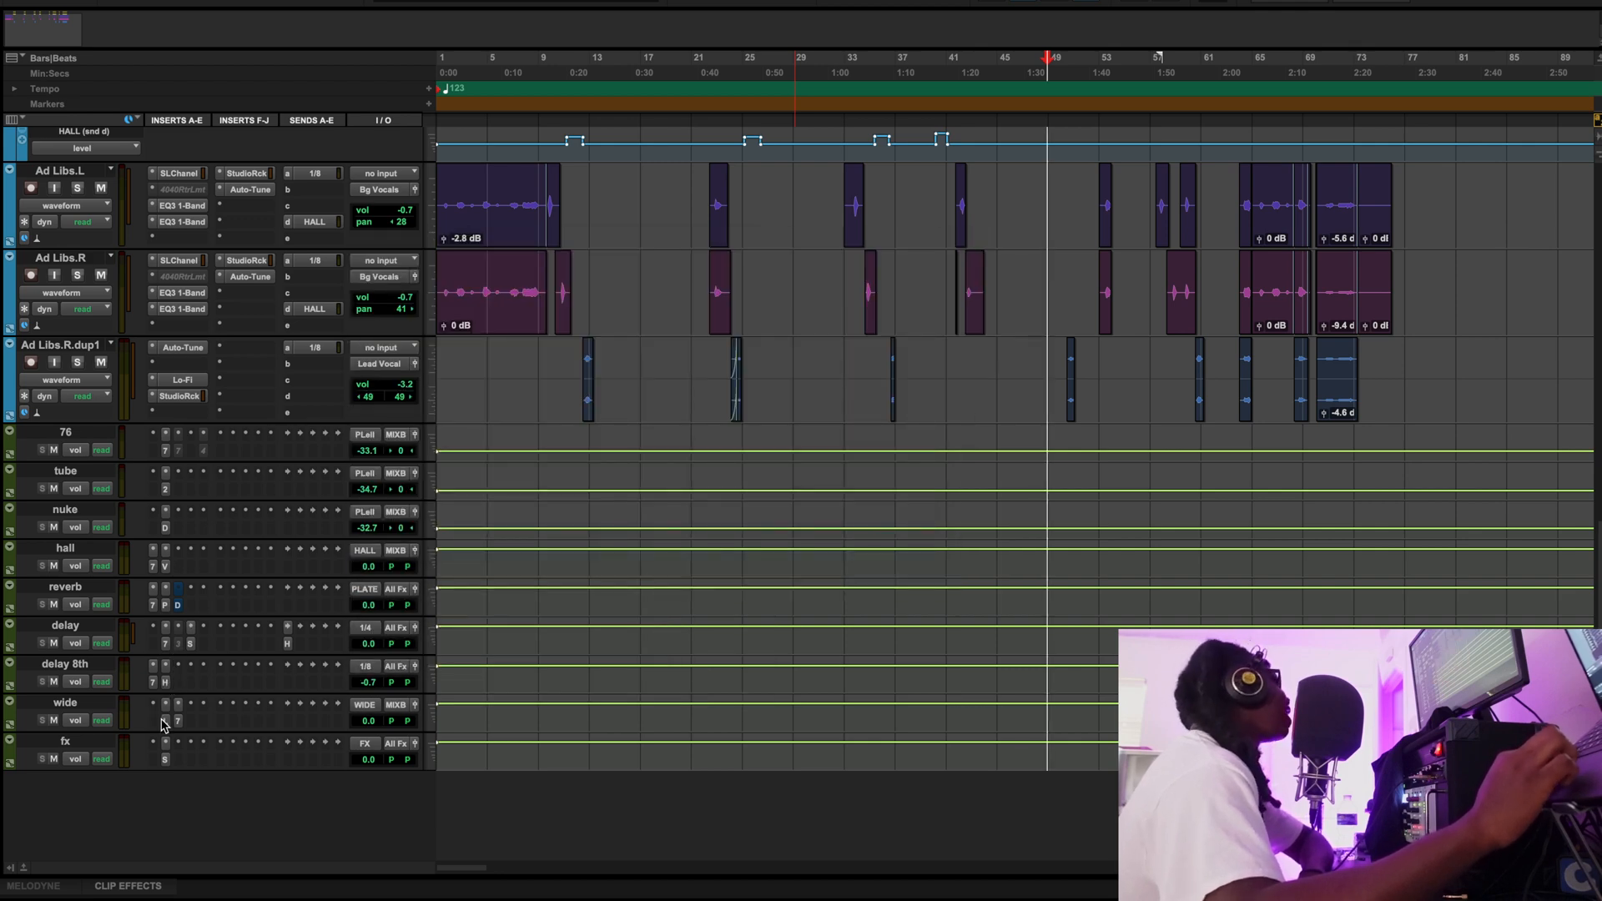
Check both inserts on the wide track, including EQ3 7-Band, and the insert on the nuke track, closing each window
{"action": "left_click", "coordinate": [166, 721]}
{"action": "left_click", "coordinate": [165, 721]}
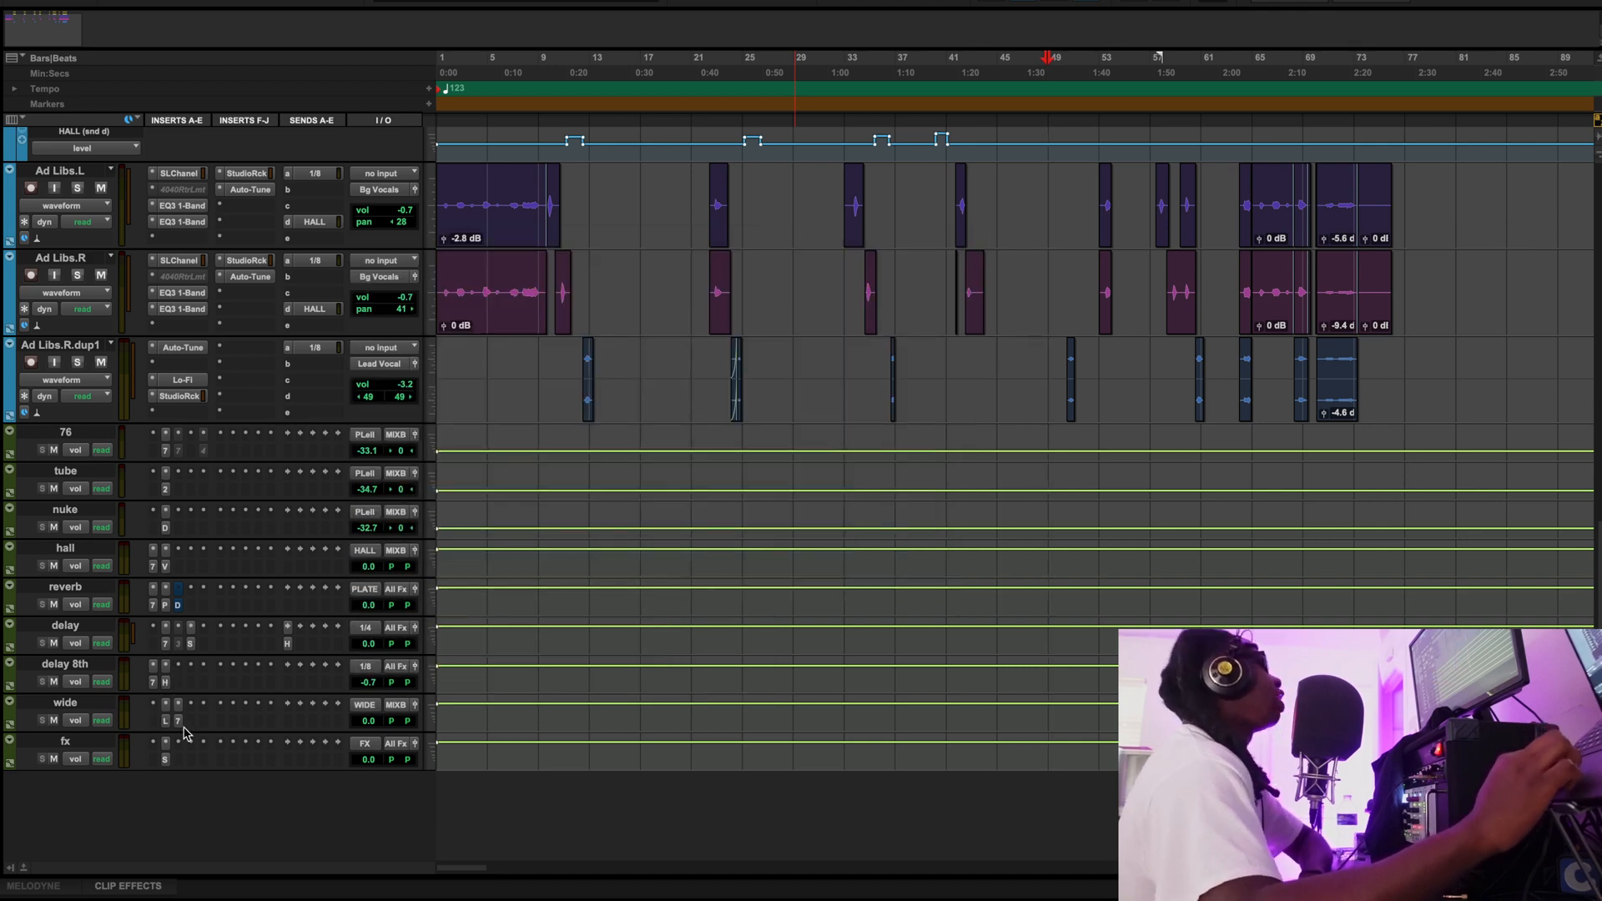
{"action": "left_click", "coordinate": [179, 723]}
{"action": "left_click", "coordinate": [178, 723]}
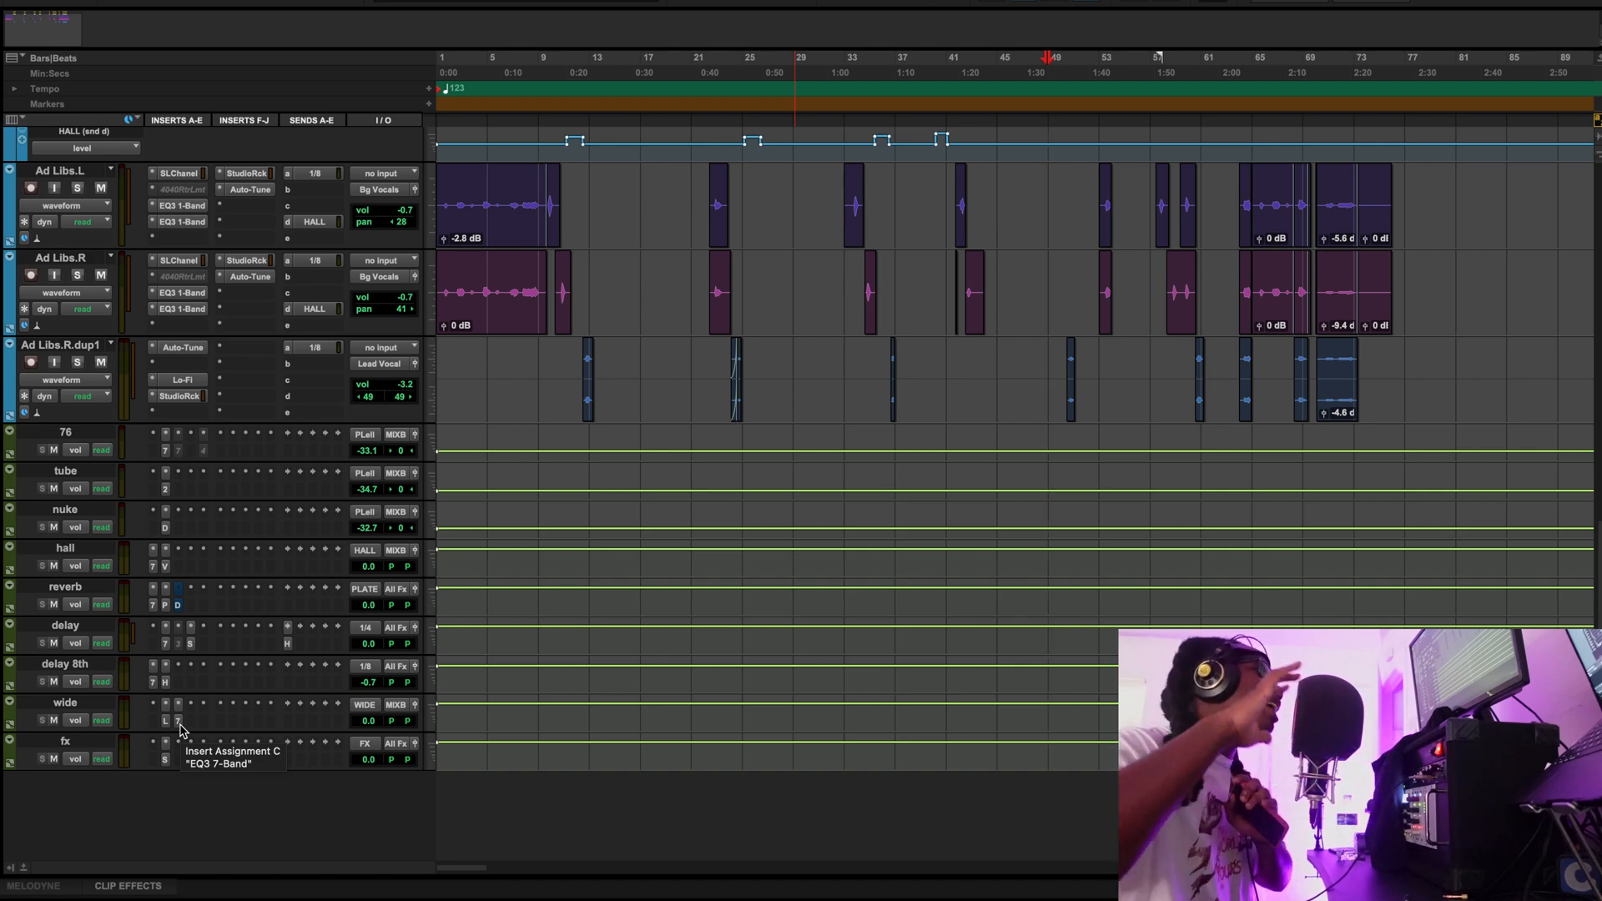
{"action": "left_click", "coordinate": [166, 529]}
{"action": "left_click", "coordinate": [166, 529]}
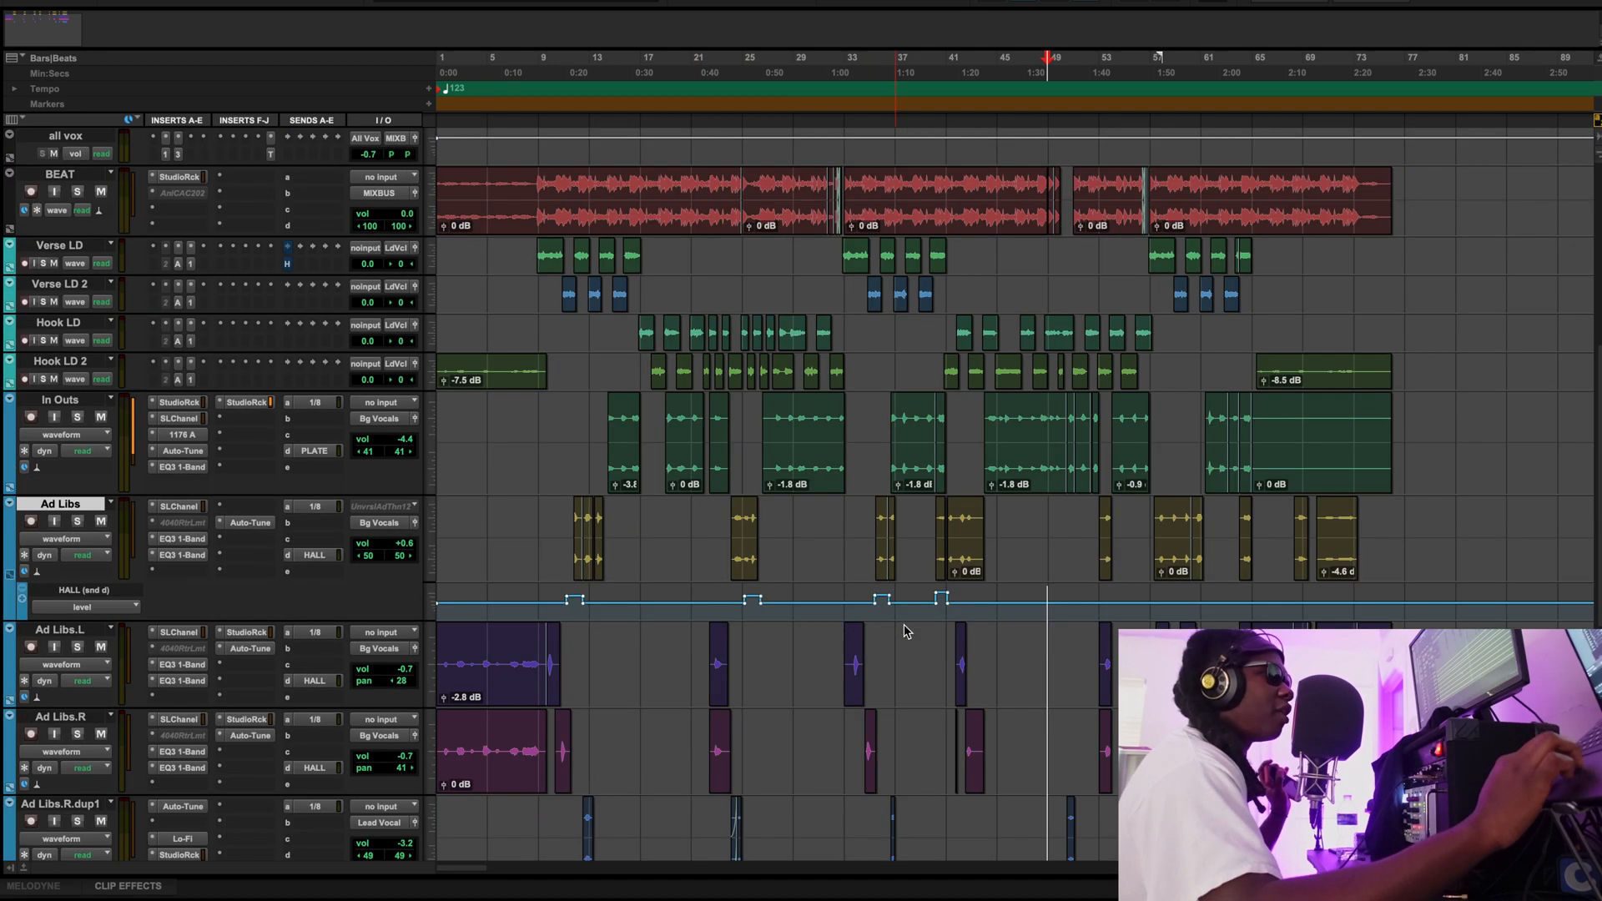
Examine the BEAT track's cuts and gap around bars 49 to 51 against the hook and In Outs clips
{"action": "scroll", "coordinate": [906, 632], "scroll_direction": "up", "scroll_amount": 5}
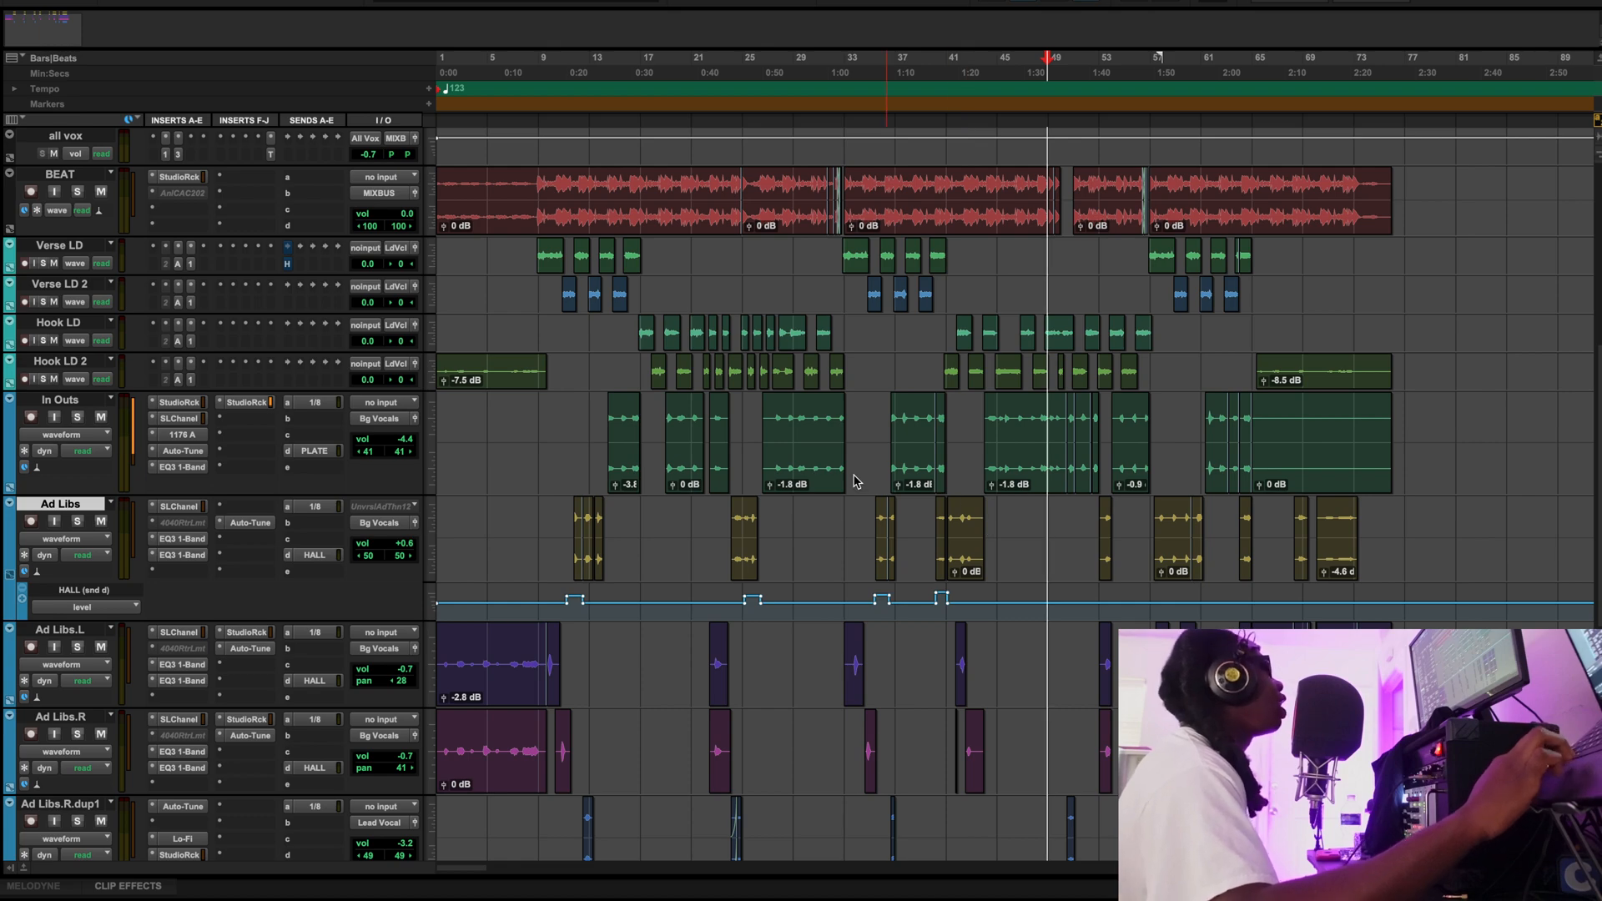
{"action": "scroll", "coordinate": [770, 486], "scroll_direction": "up", "scroll_amount": 3}
{"action": "scroll", "coordinate": [804, 384], "scroll_direction": "up", "scroll_amount": 2, "text": "alt"}
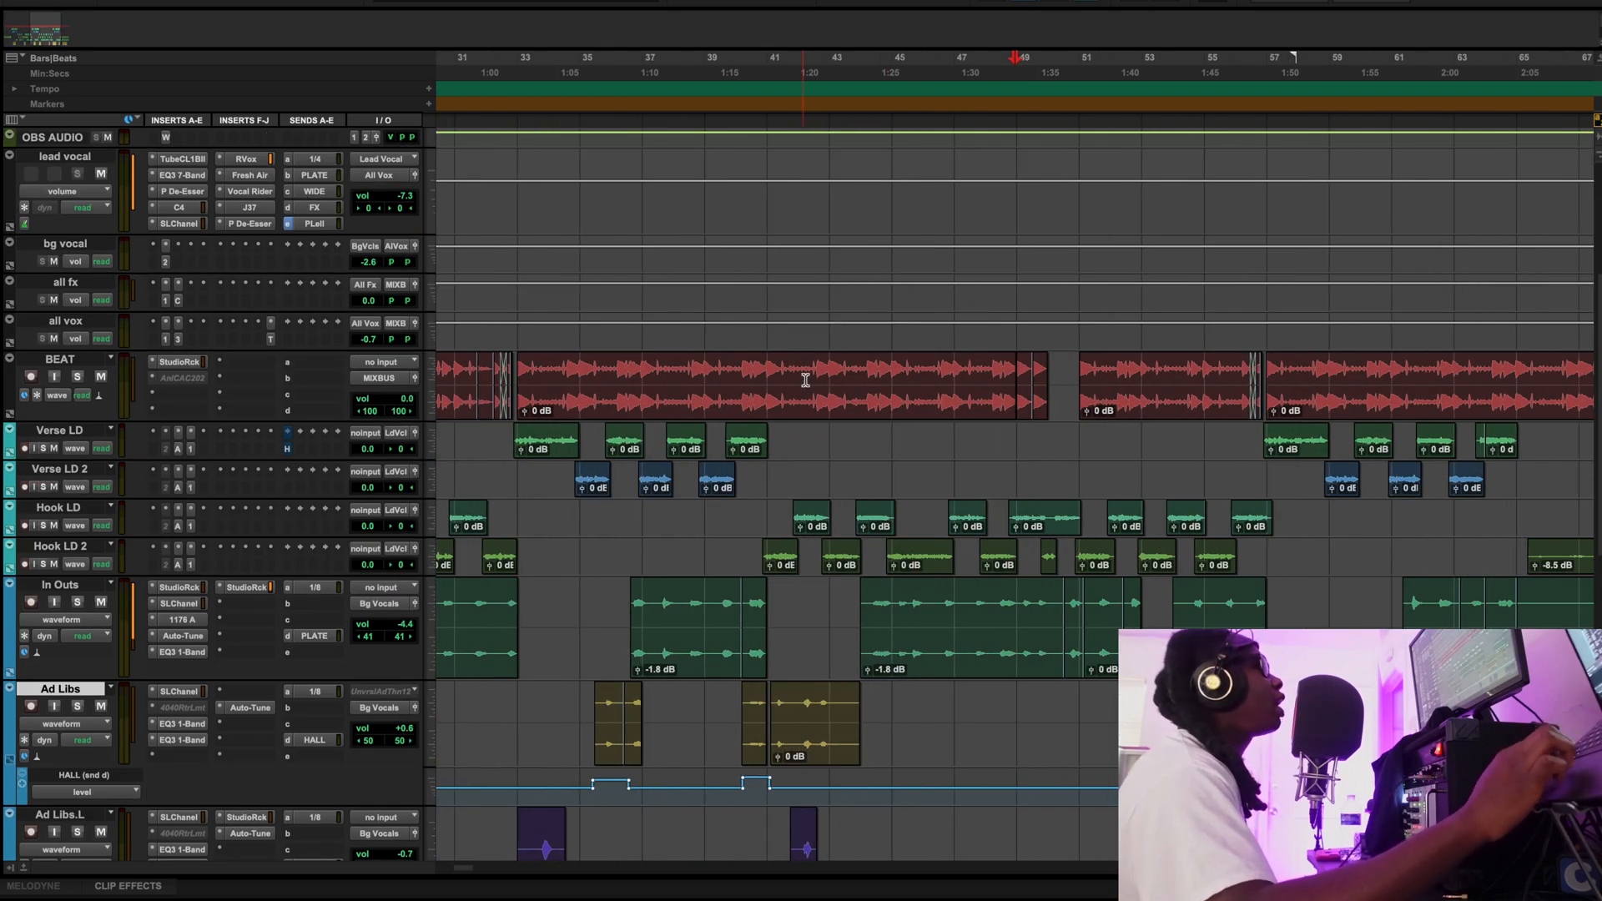
{"action": "scroll", "coordinate": [908, 372], "scroll_direction": "up", "scroll_amount": 1}
{"action": "scroll", "coordinate": [909, 373], "scroll_direction": "up", "scroll_amount": 1, "text": "alt"}
{"action": "scroll", "coordinate": [860, 392], "scroll_direction": "up", "scroll_amount": 1, "text": "alt"}
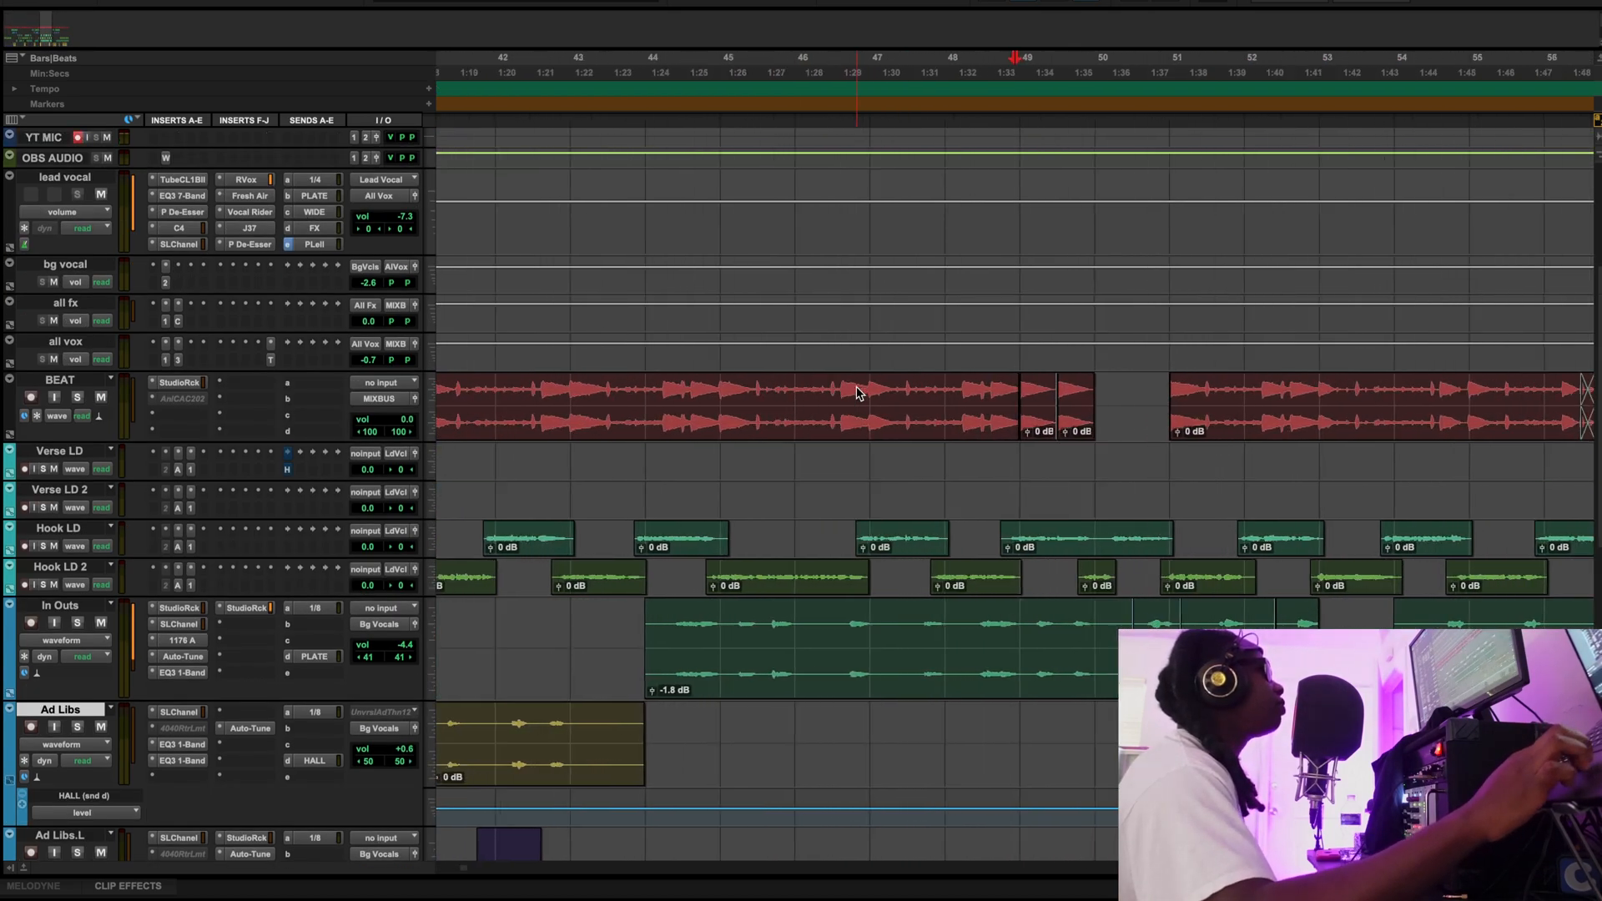
{"action": "scroll", "coordinate": [859, 392], "scroll_direction": "up", "scroll_amount": 2}
{"action": "scroll", "coordinate": [859, 392], "scroll_direction": "up", "scroll_amount": 1, "text": "alt"}
{"action": "scroll", "coordinate": [859, 393], "scroll_direction": "right", "scroll_amount": 5}
{"action": "scroll", "coordinate": [860, 393], "scroll_direction": "down", "scroll_amount": 1}
{"action": "scroll", "coordinate": [859, 409], "scroll_direction": "down", "scroll_amount": 1, "text": "alt"}
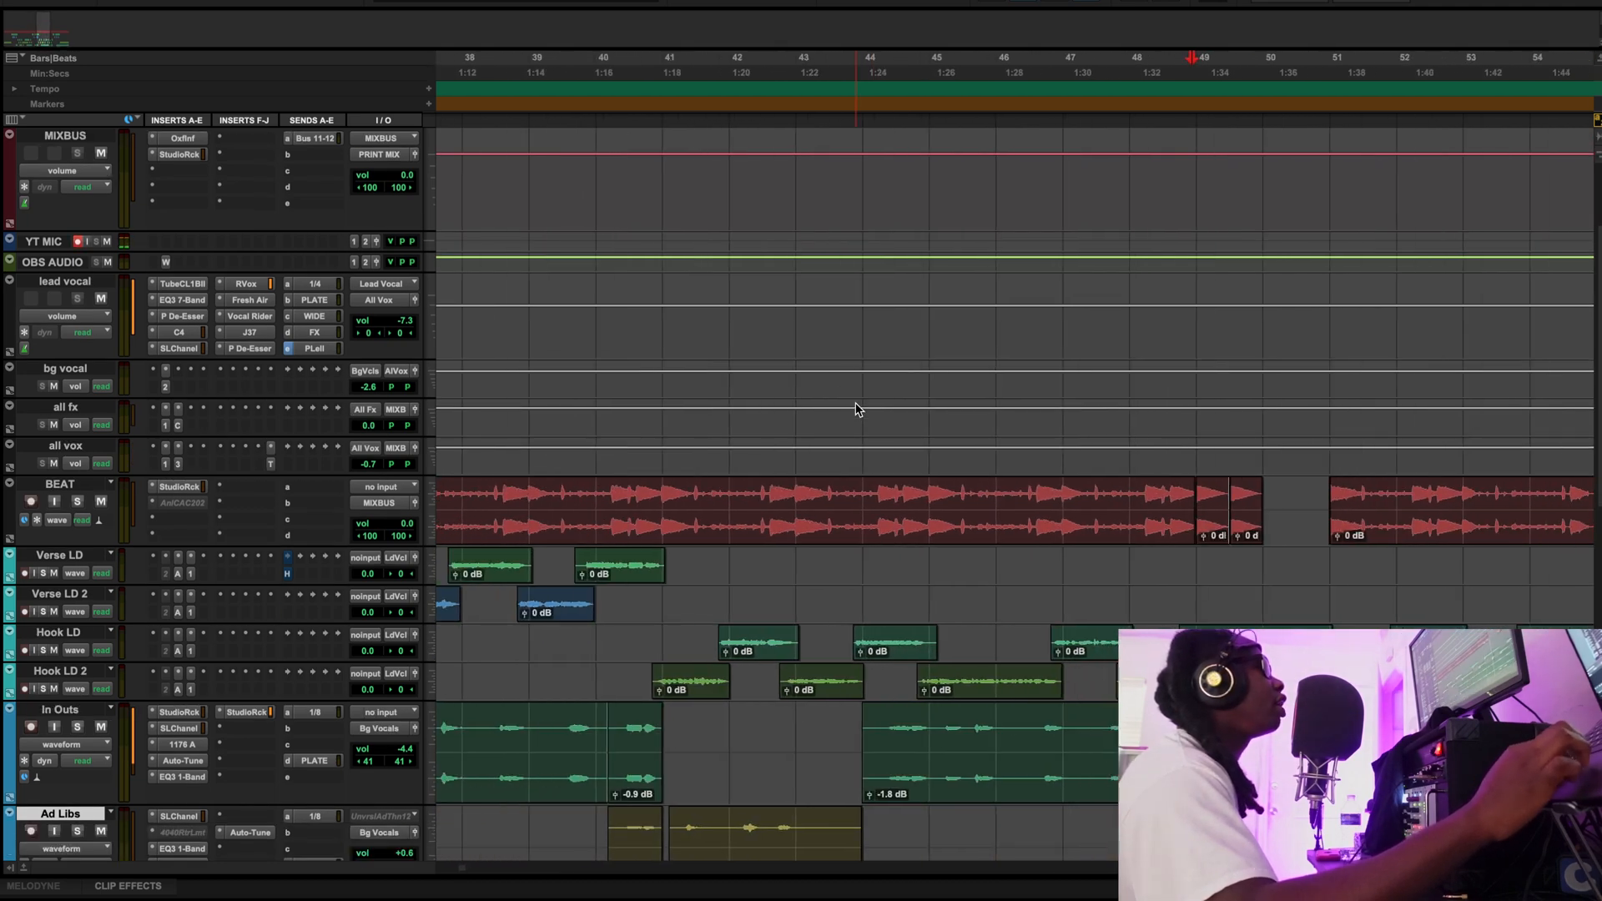
{"action": "scroll", "coordinate": [1298, 484], "scroll_direction": "down", "scroll_amount": 2, "text": "alt"}
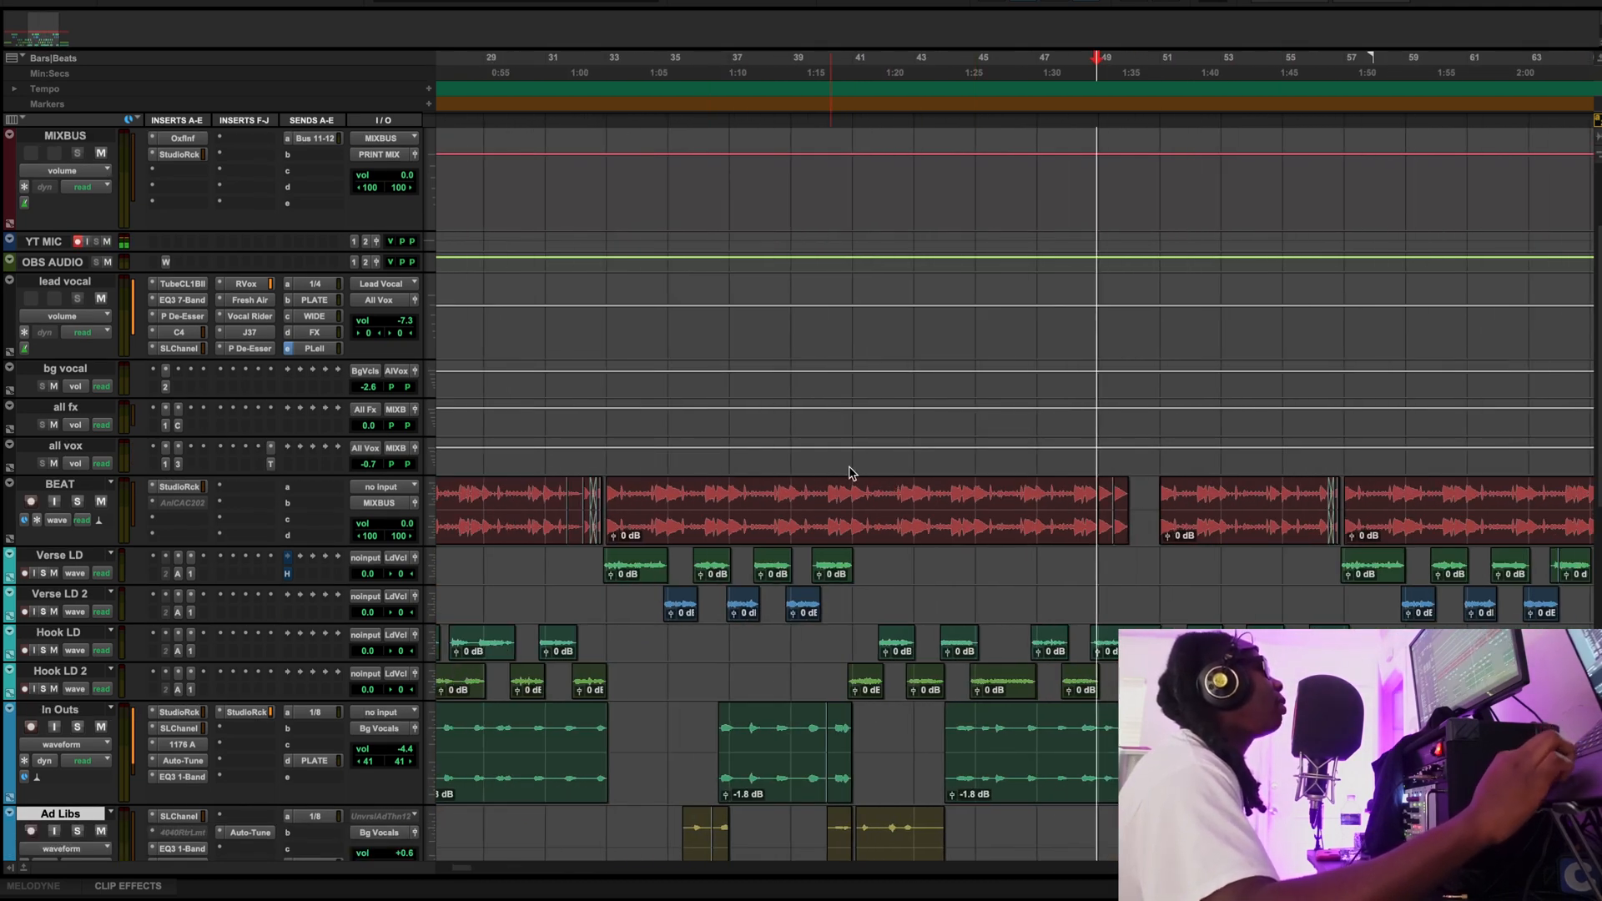
{"action": "scroll", "coordinate": [852, 473], "scroll_direction": "down", "scroll_amount": 2}
{"action": "scroll", "coordinate": [1074, 361], "scroll_direction": "up", "scroll_amount": 2, "text": "alt"}
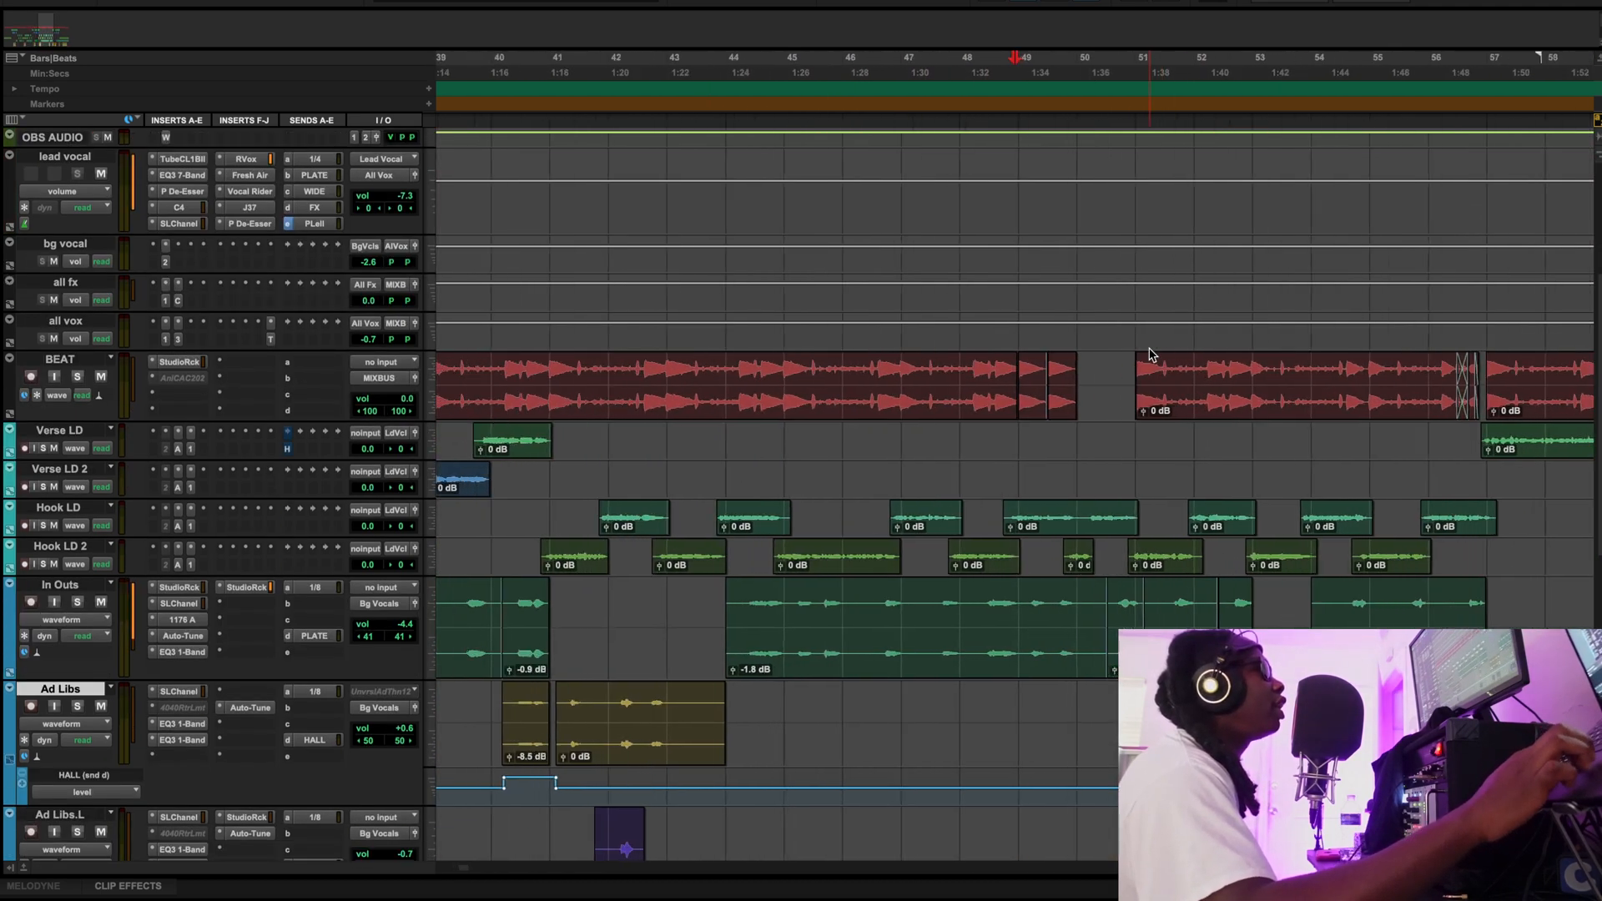
{"action": "scroll", "coordinate": [1074, 362], "scroll_direction": "up", "scroll_amount": 1, "text": "alt"}
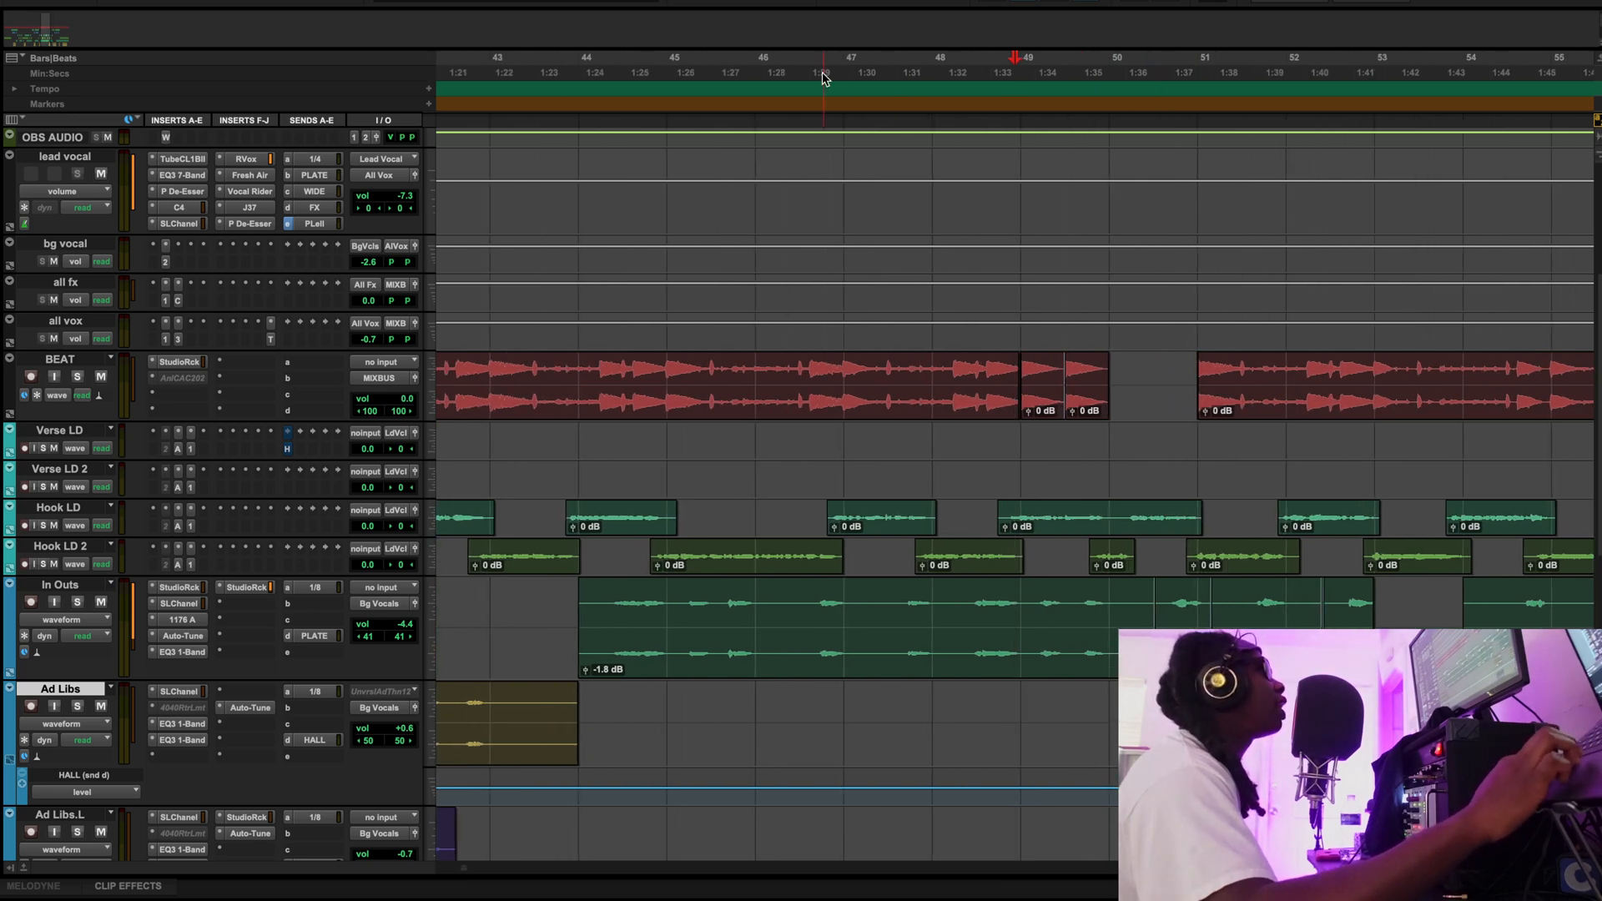
Play the song from about bar 45 through the beat's gap and second hook, and stop playback
{"action": "left_click", "coordinate": [823, 76]}
{"action": "left_click", "coordinate": [718, 100]}
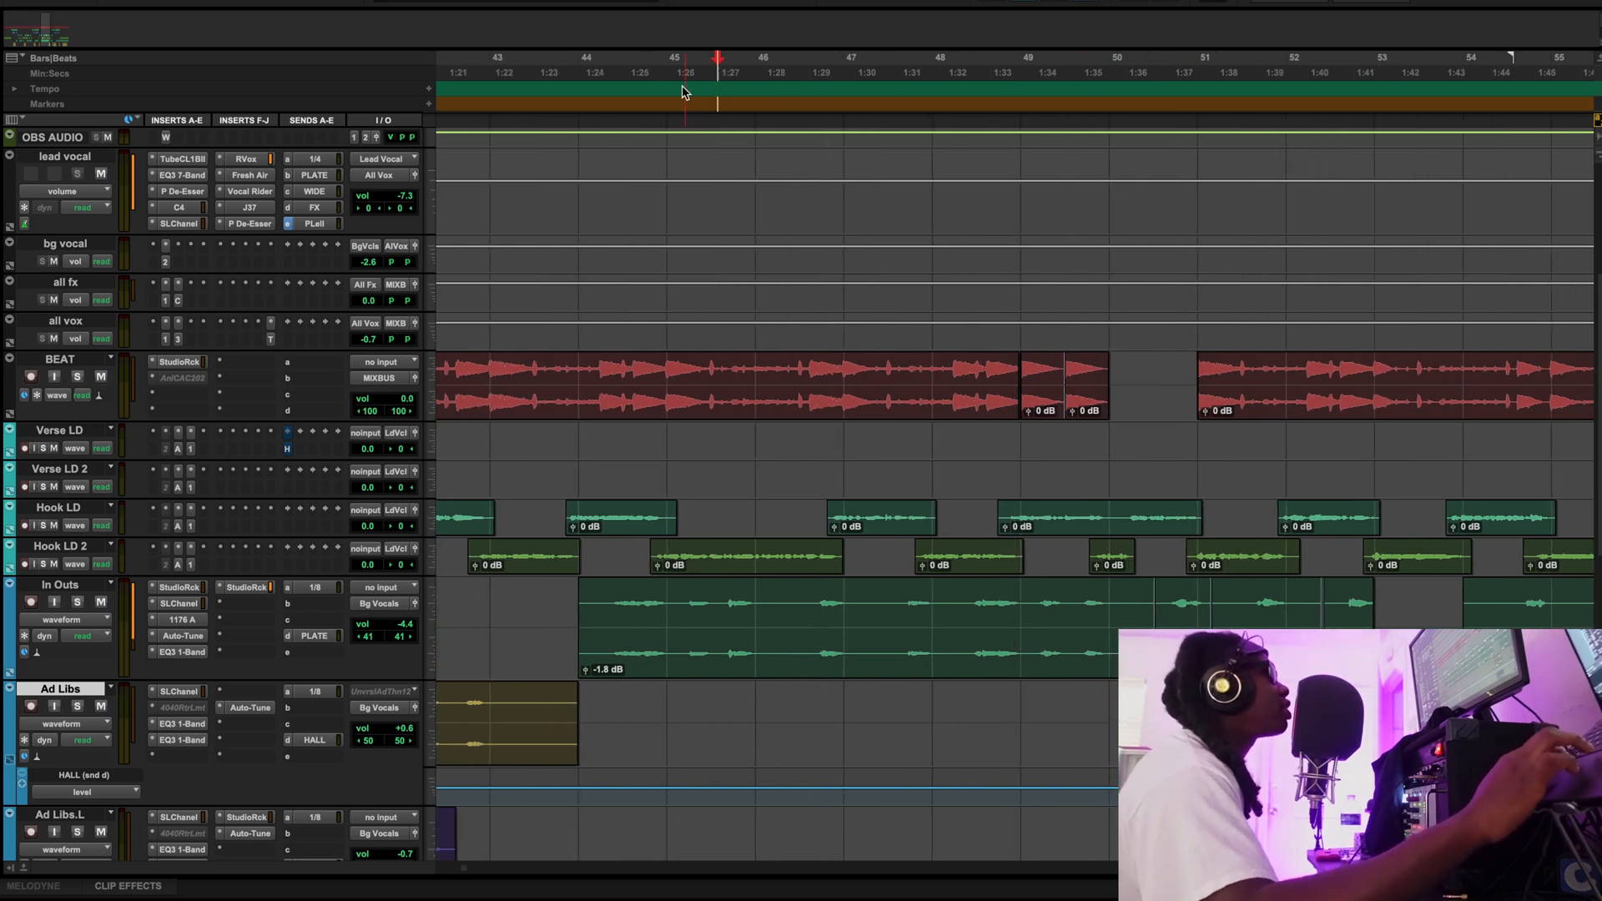
{"action": "key", "text": "space"}
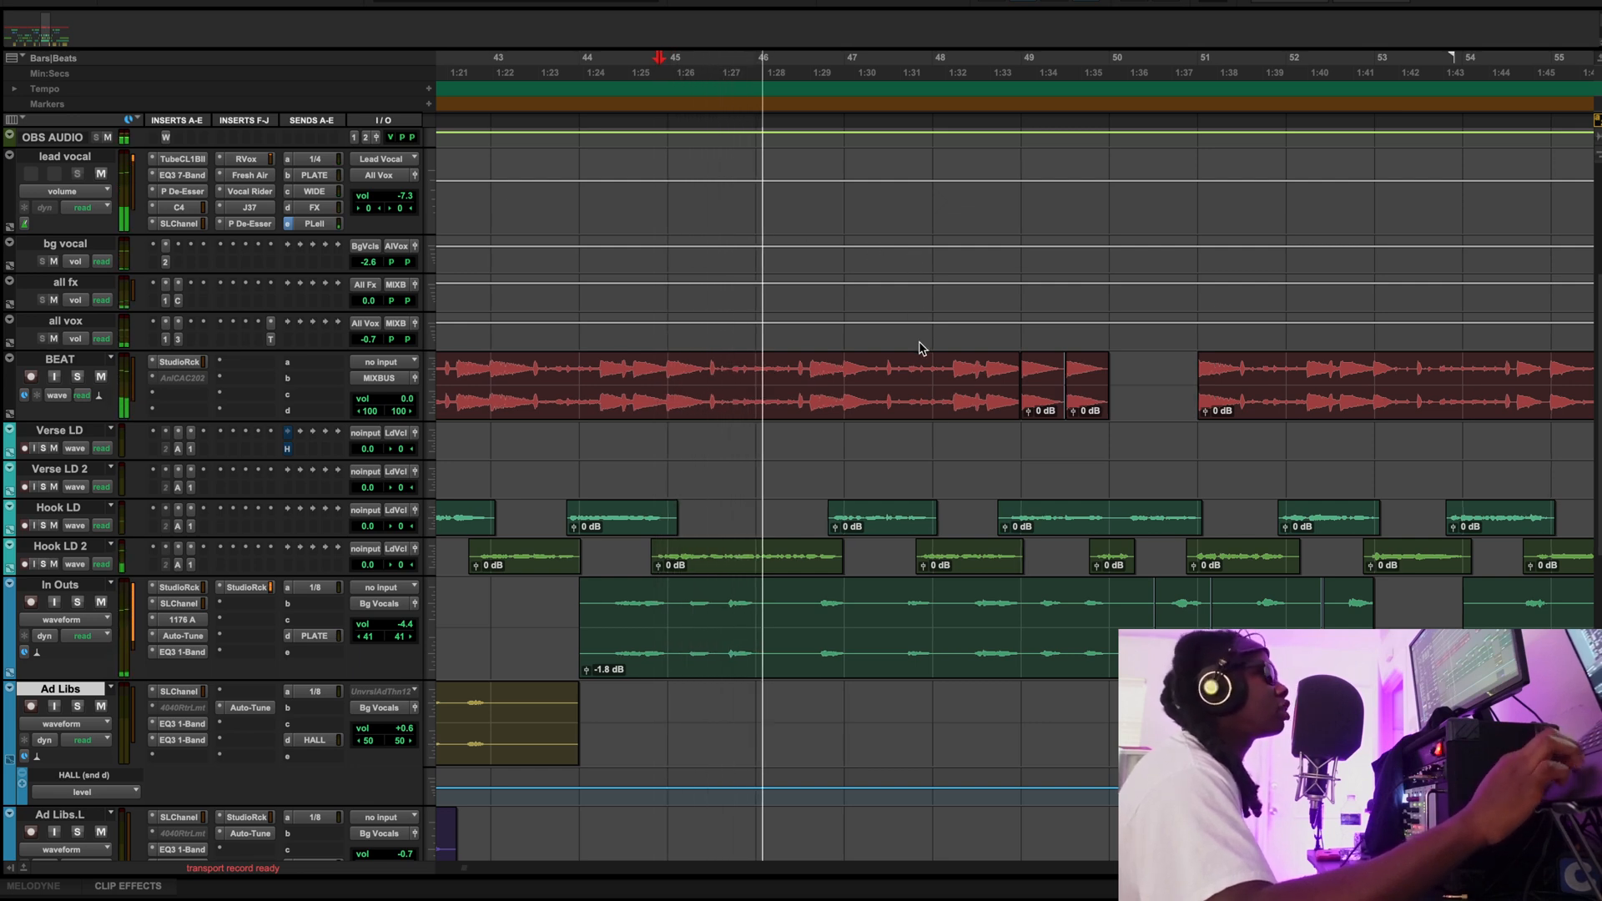
{"action": "key", "text": "r"}
{"action": "key", "text": "r"}
{"action": "scroll", "coordinate": [922, 349], "scroll_direction": "down", "scroll_amount": 3}
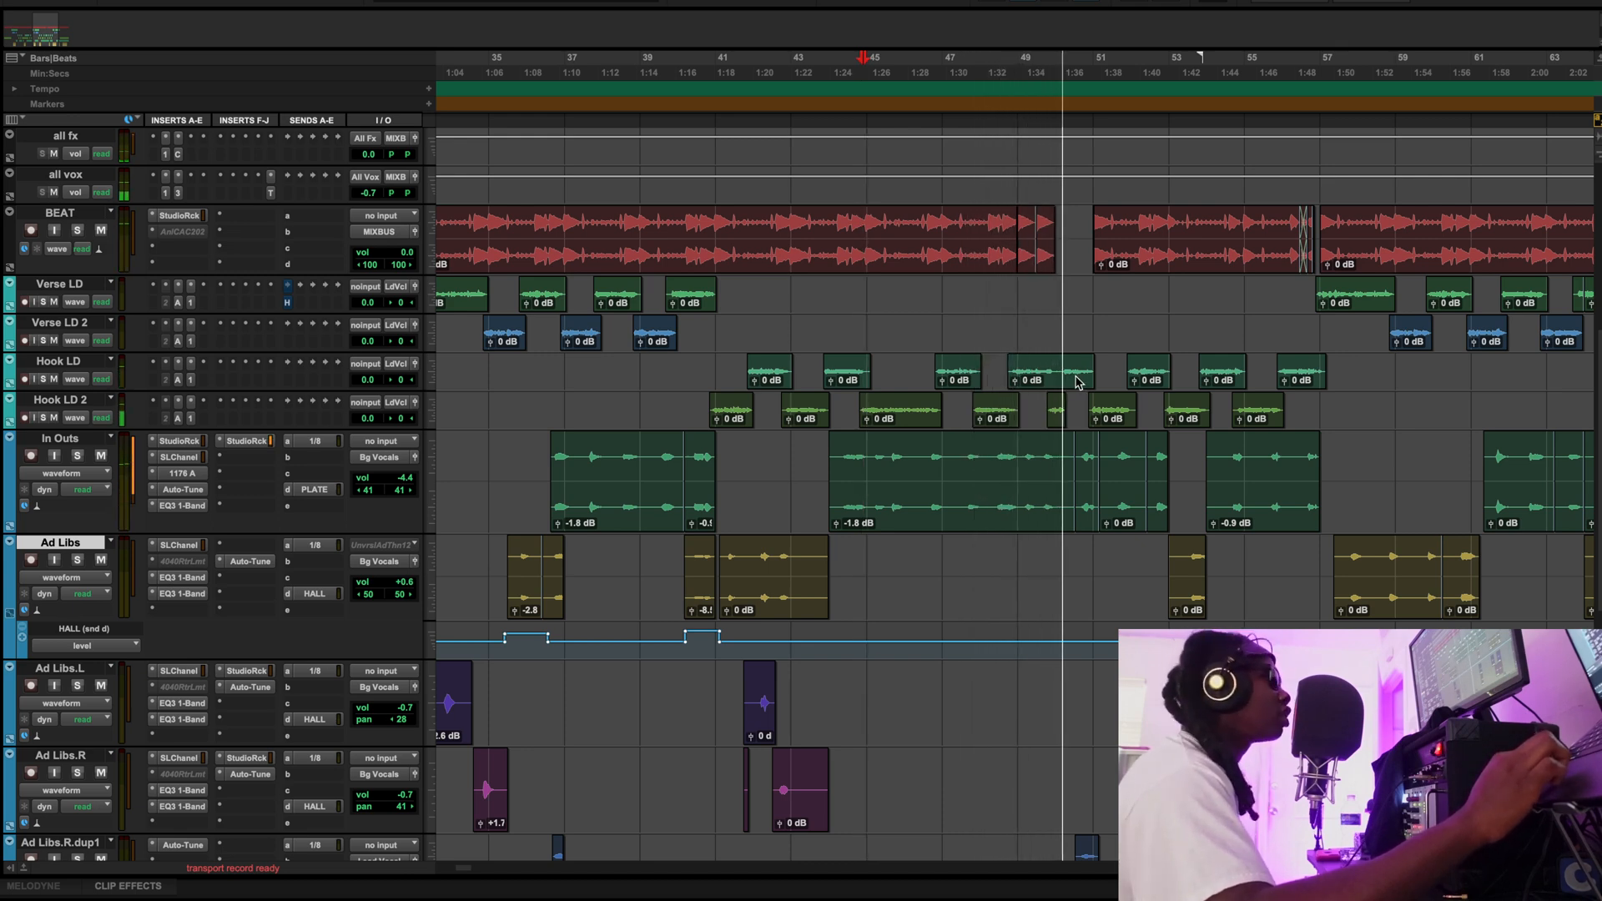
{"action": "scroll", "coordinate": [1152, 529], "scroll_direction": "down", "scroll_amount": 3}
{"action": "scroll", "coordinate": [1152, 532], "scroll_direction": "up", "scroll_amount": 5}
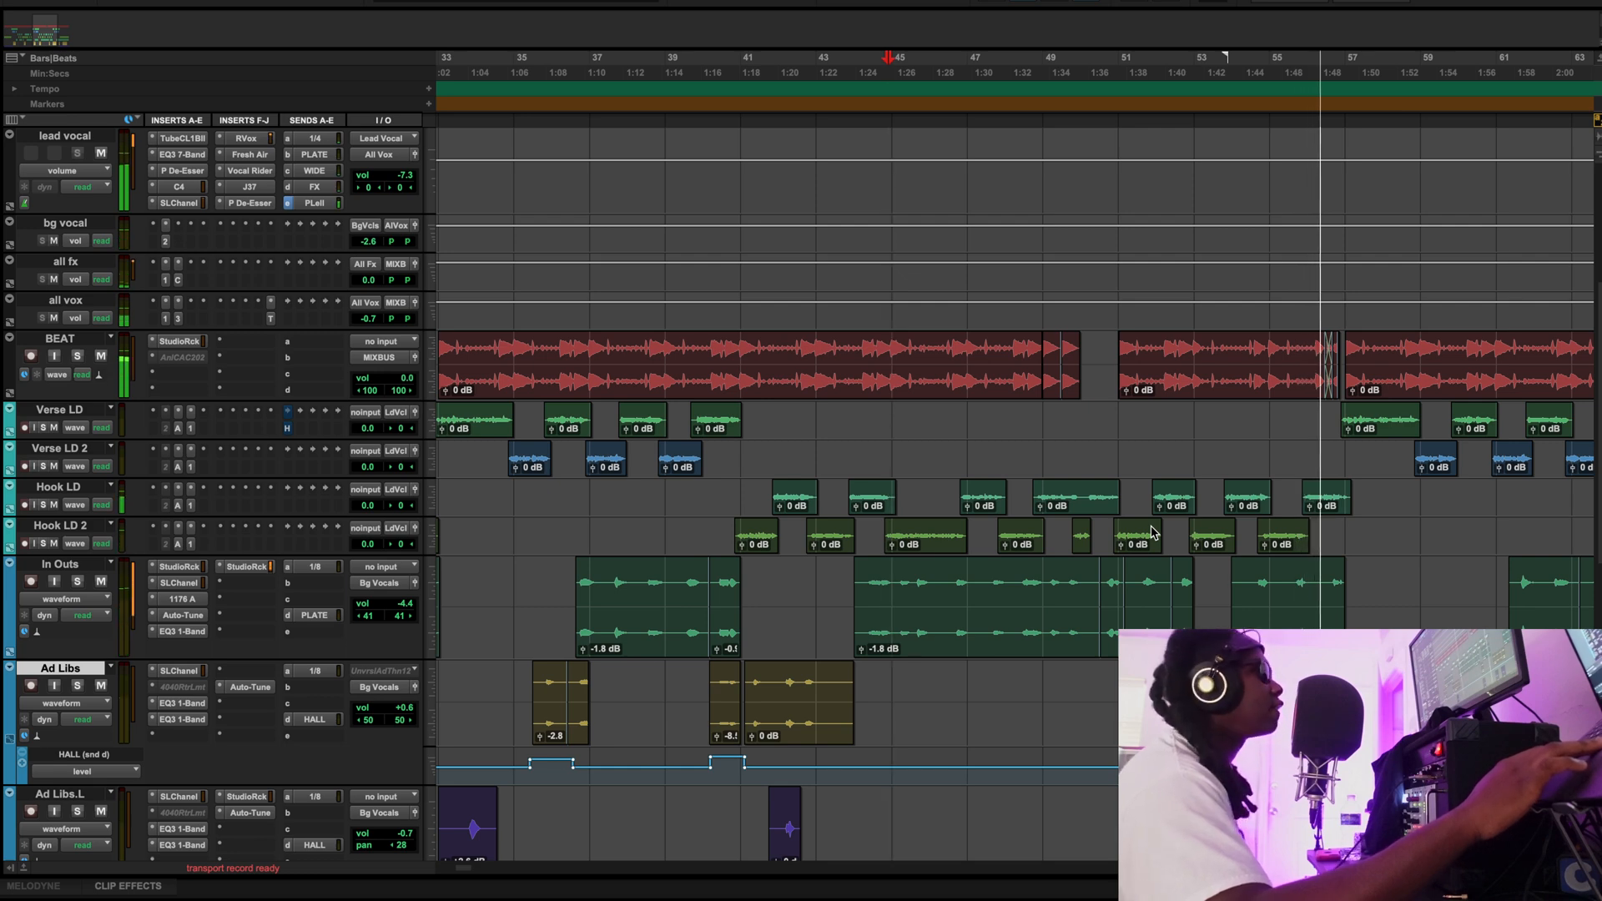
{"action": "key", "text": "space"}
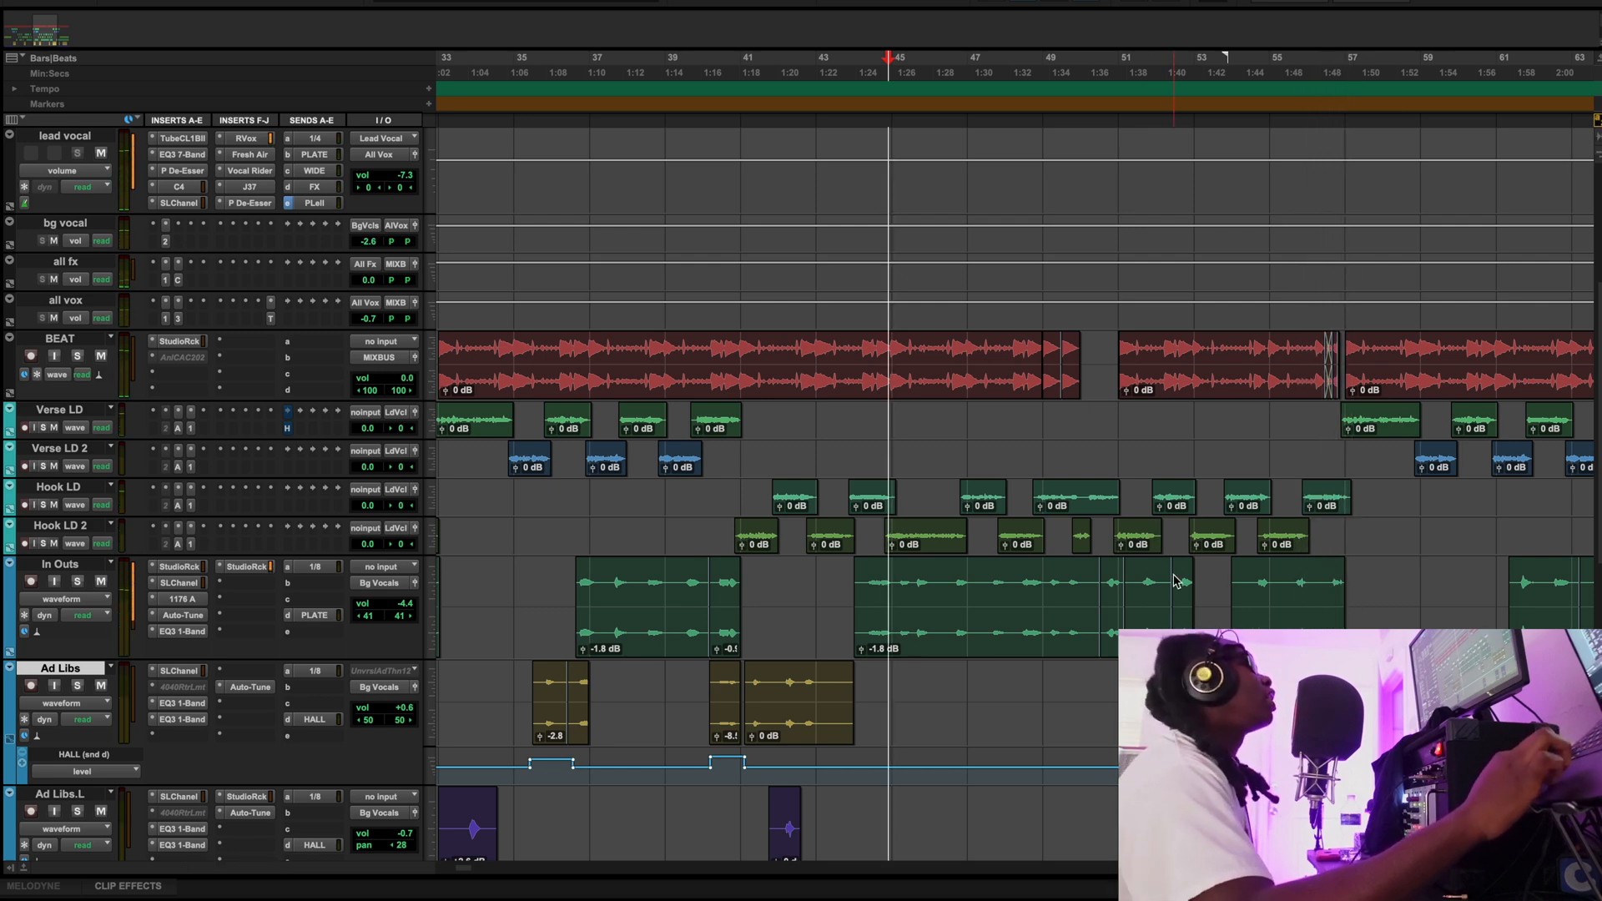
Examine how the In Outs and ad-lib clips are placed around the lead vocals, from the full song to the second verse
{"action": "scroll", "coordinate": [1160, 551], "scroll_direction": "down", "scroll_amount": 3}
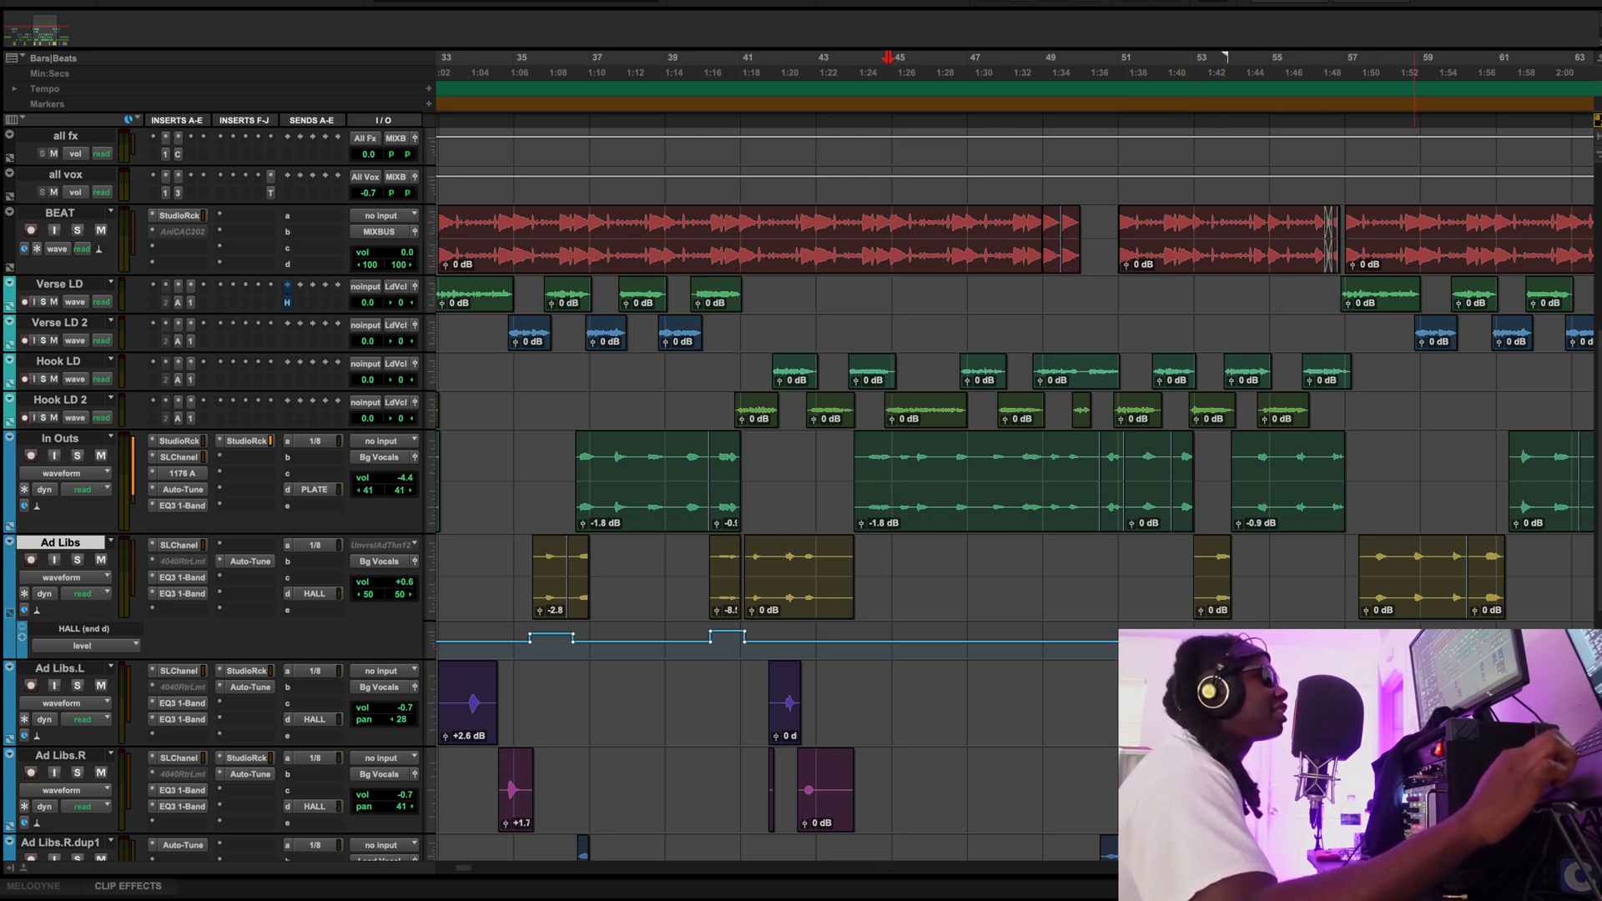
{"action": "scroll", "coordinate": [1410, 598], "scroll_direction": "down", "scroll_amount": 5}
{"action": "scroll", "coordinate": [1410, 598], "scroll_direction": "right", "scroll_amount": 2}
{"action": "key", "text": "r"}
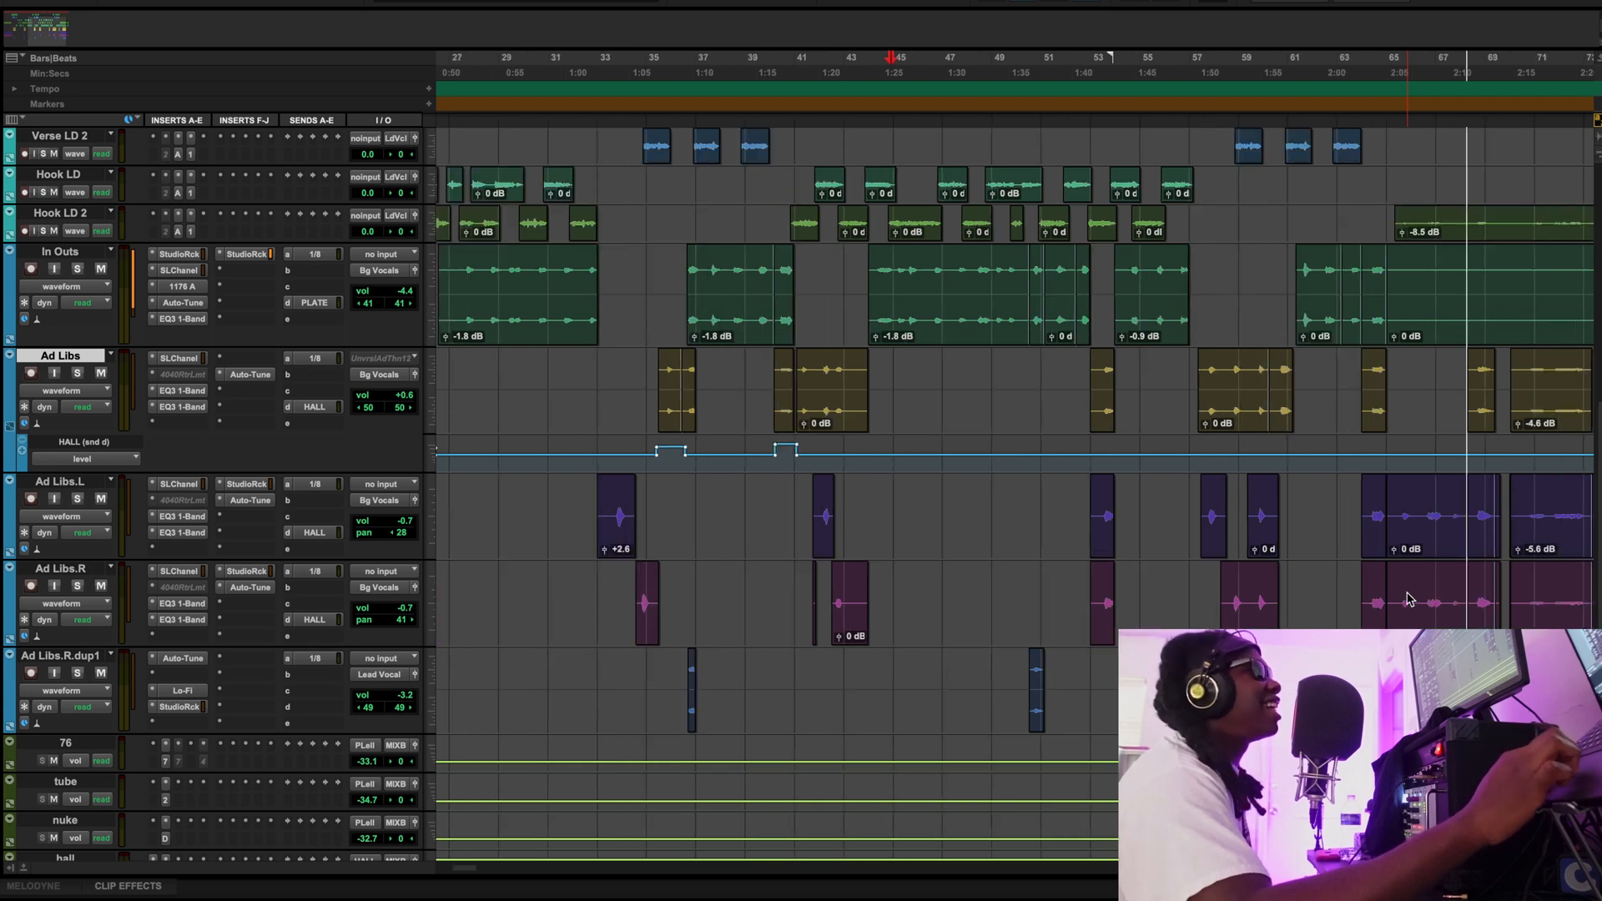
{"action": "key", "text": "r"}
{"action": "key", "text": "r"}
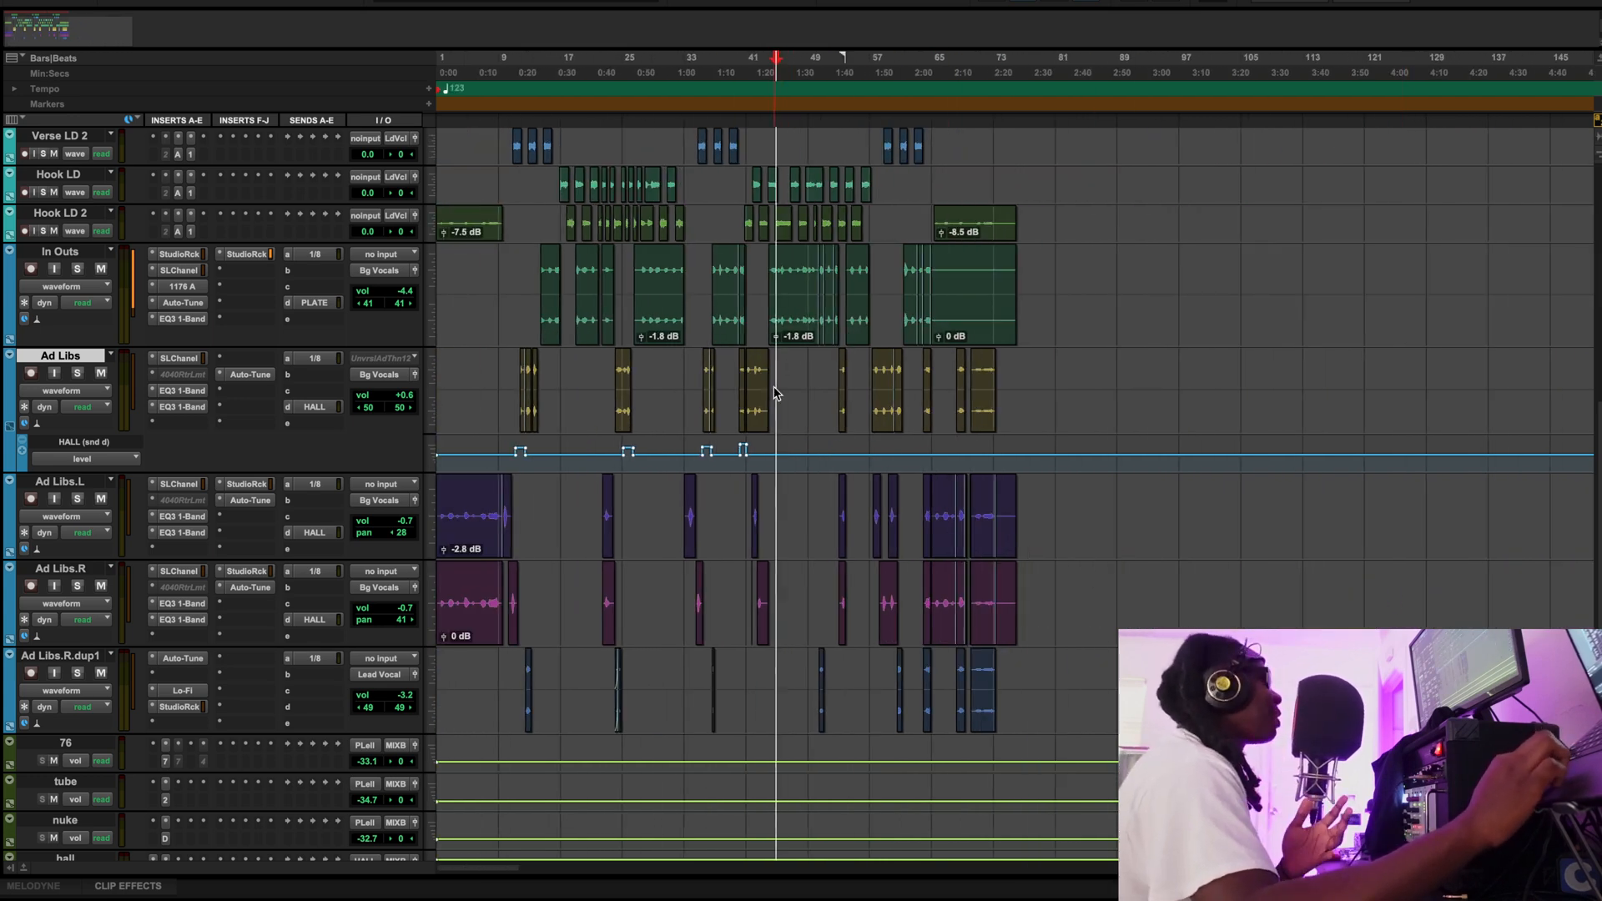
{"action": "key", "text": "t"}
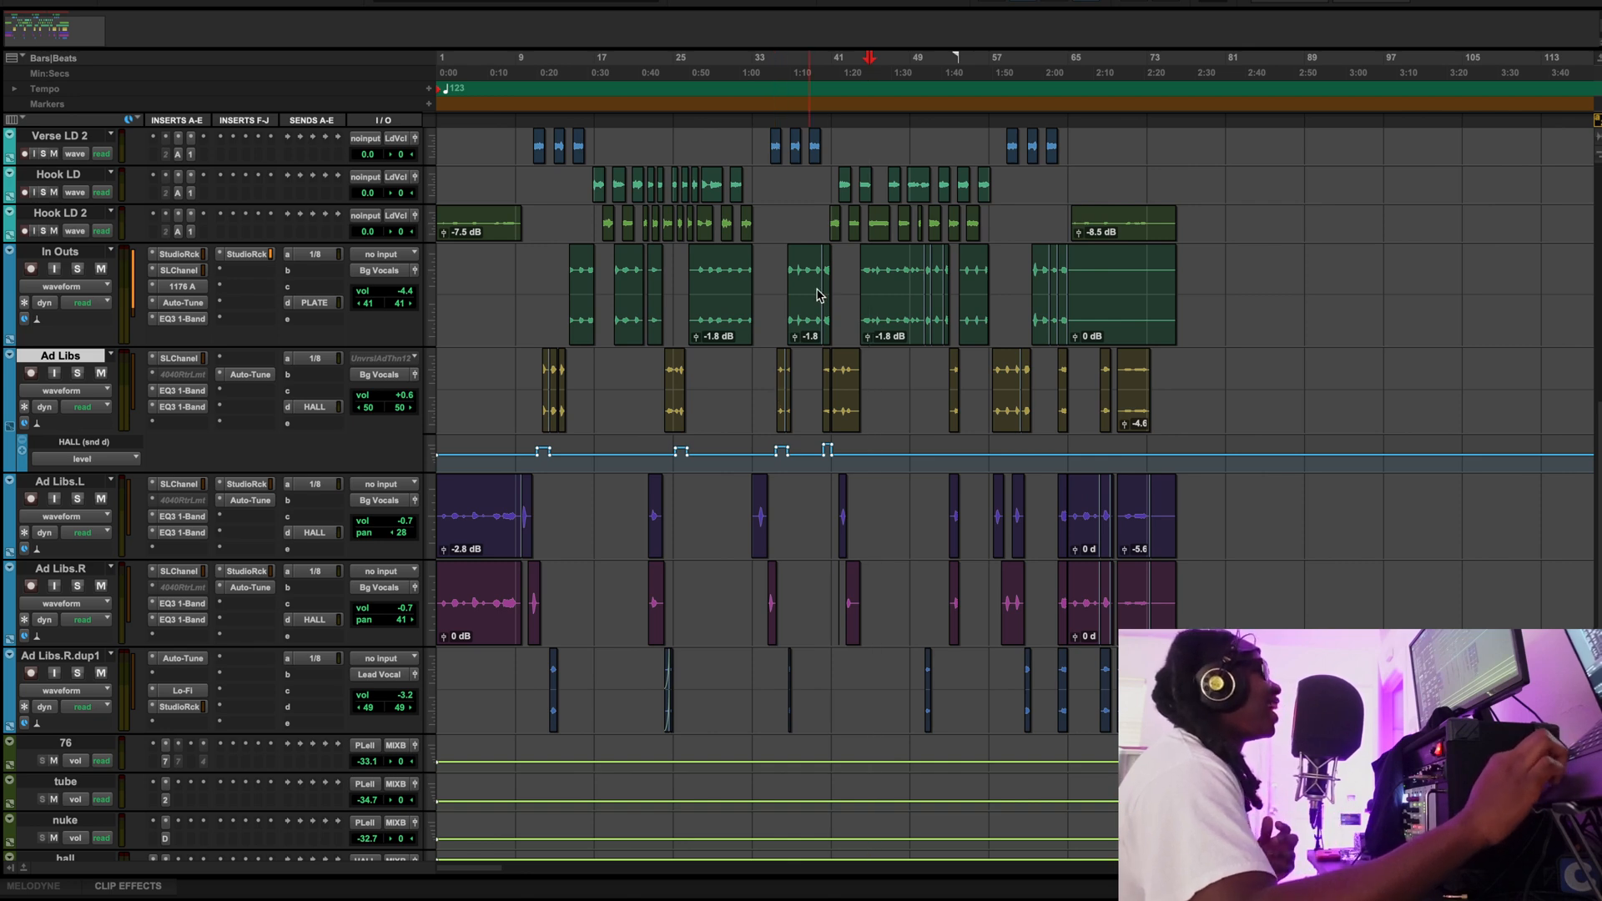
{"action": "key", "text": "t"}
{"action": "key", "text": "t"}
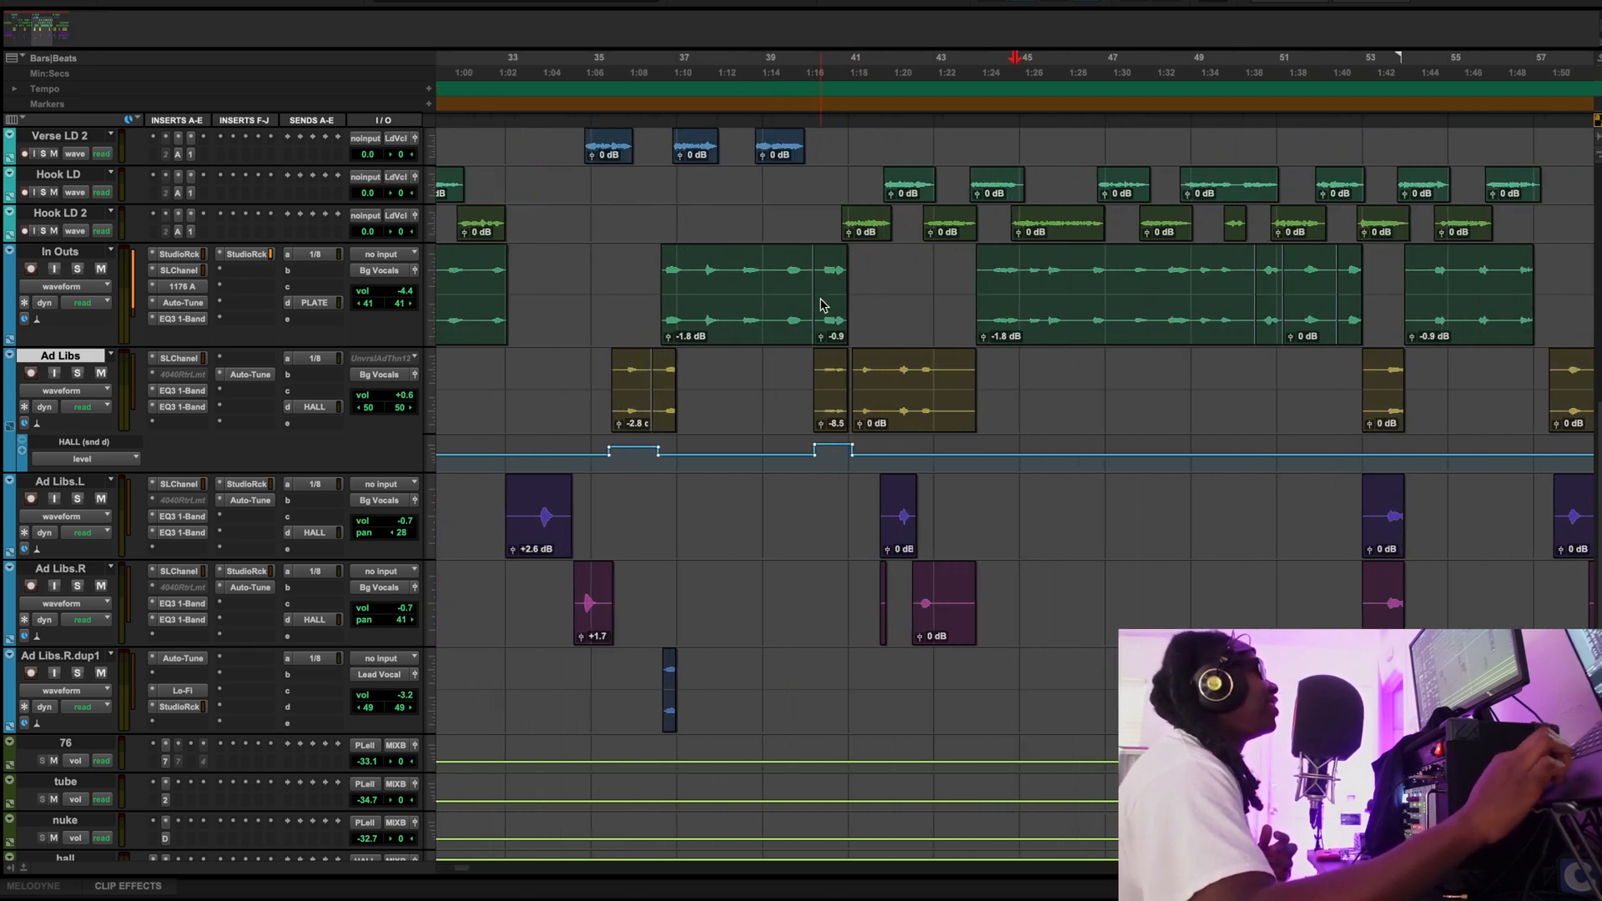
{"action": "scroll", "coordinate": [859, 276], "scroll_direction": "left", "scroll_amount": 5}
{"action": "scroll", "coordinate": [877, 317], "scroll_direction": "up", "scroll_amount": 3}
{"action": "scroll", "coordinate": [900, 362], "scroll_direction": "down", "scroll_amount": 2}
{"action": "scroll", "coordinate": [900, 362], "scroll_direction": "up", "scroll_amount": 4}
{"action": "scroll", "coordinate": [900, 362], "scroll_direction": "right", "scroll_amount": 1}
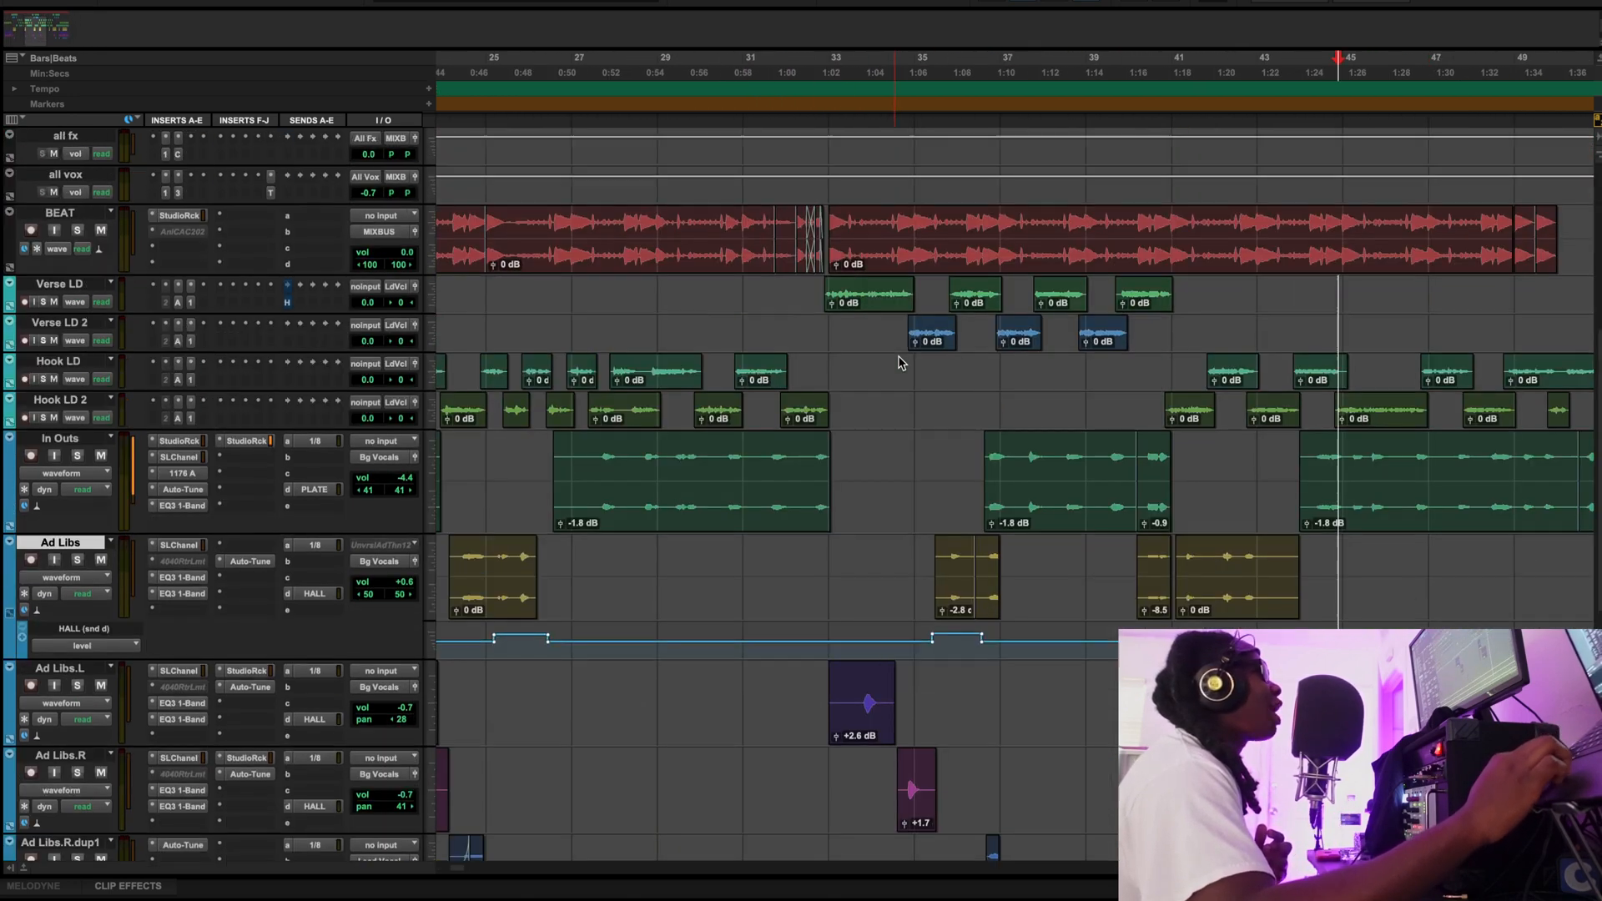
Examine the In Outs and ad-lib clips around the second hook, selecting the short In Outs clip near bar 52
{"action": "key", "text": "r"}
{"action": "scroll", "coordinate": [900, 363], "scroll_direction": "down", "scroll_amount": 1}
{"action": "key", "text": "r"}
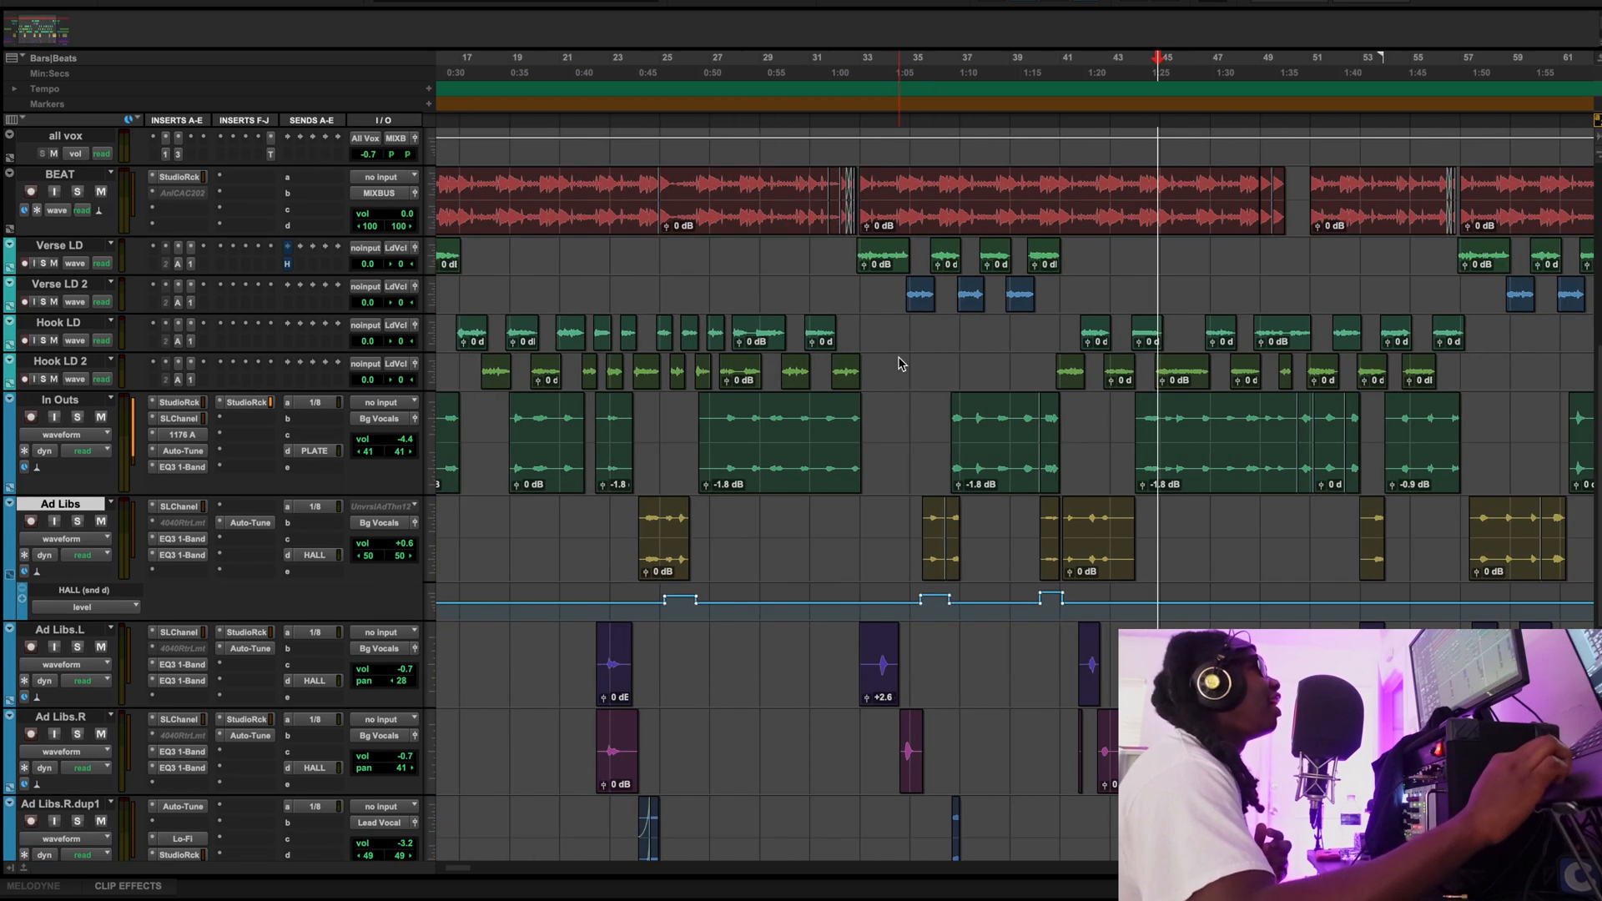
{"action": "key", "text": "r"}
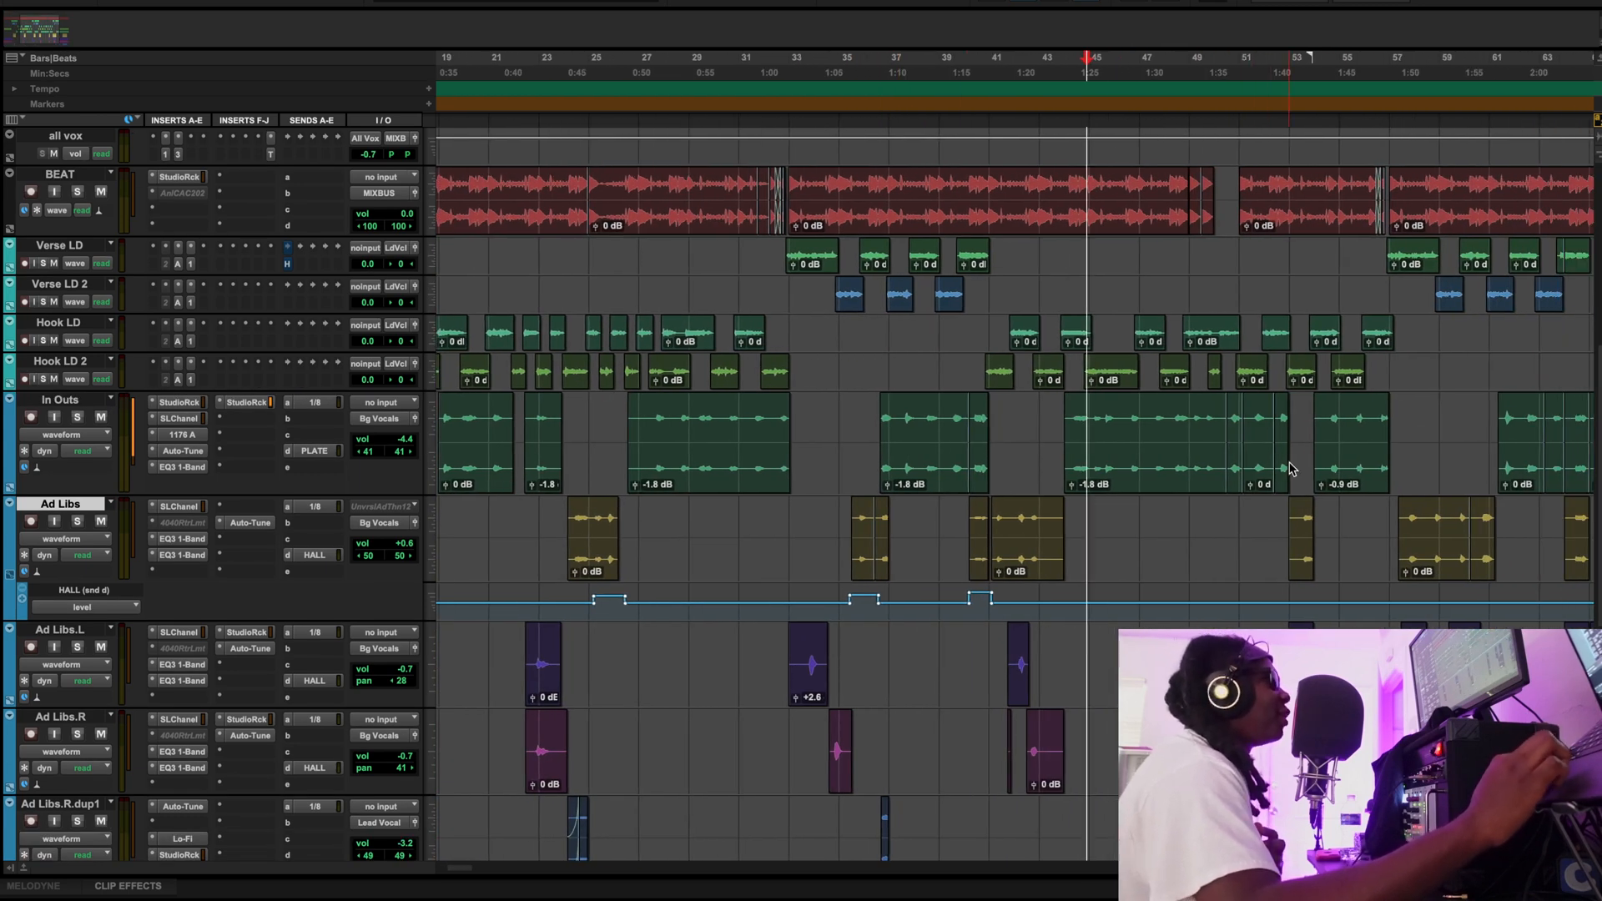
{"action": "scroll", "coordinate": [900, 362], "scroll_direction": "down", "scroll_amount": 2}
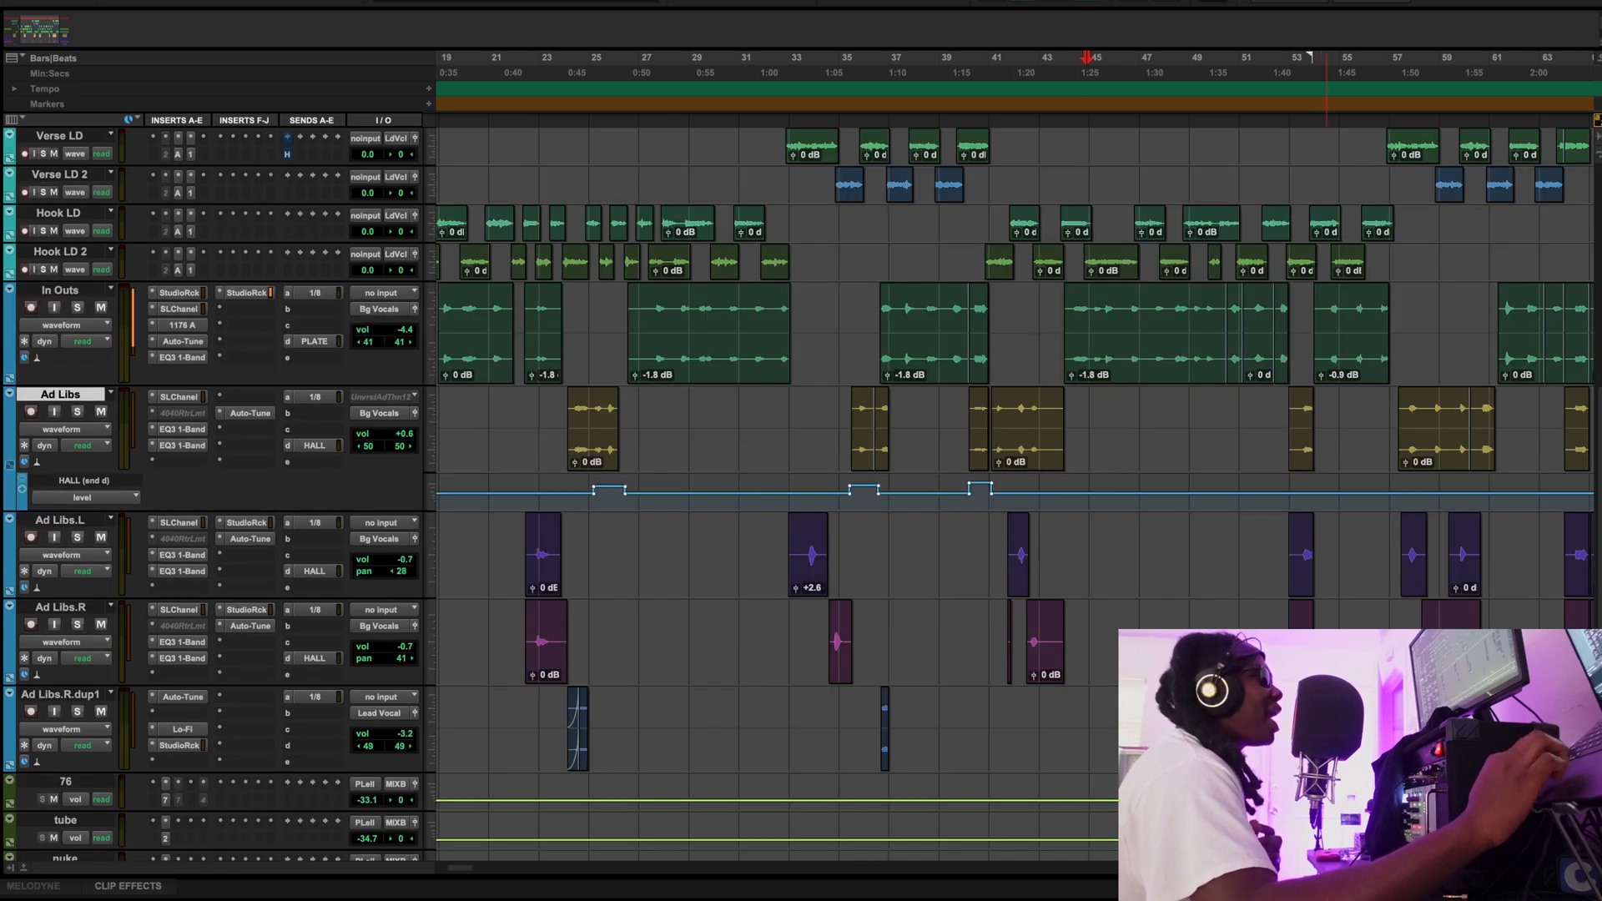
{"action": "scroll", "coordinate": [1314, 373], "scroll_direction": "down", "scroll_amount": 6}
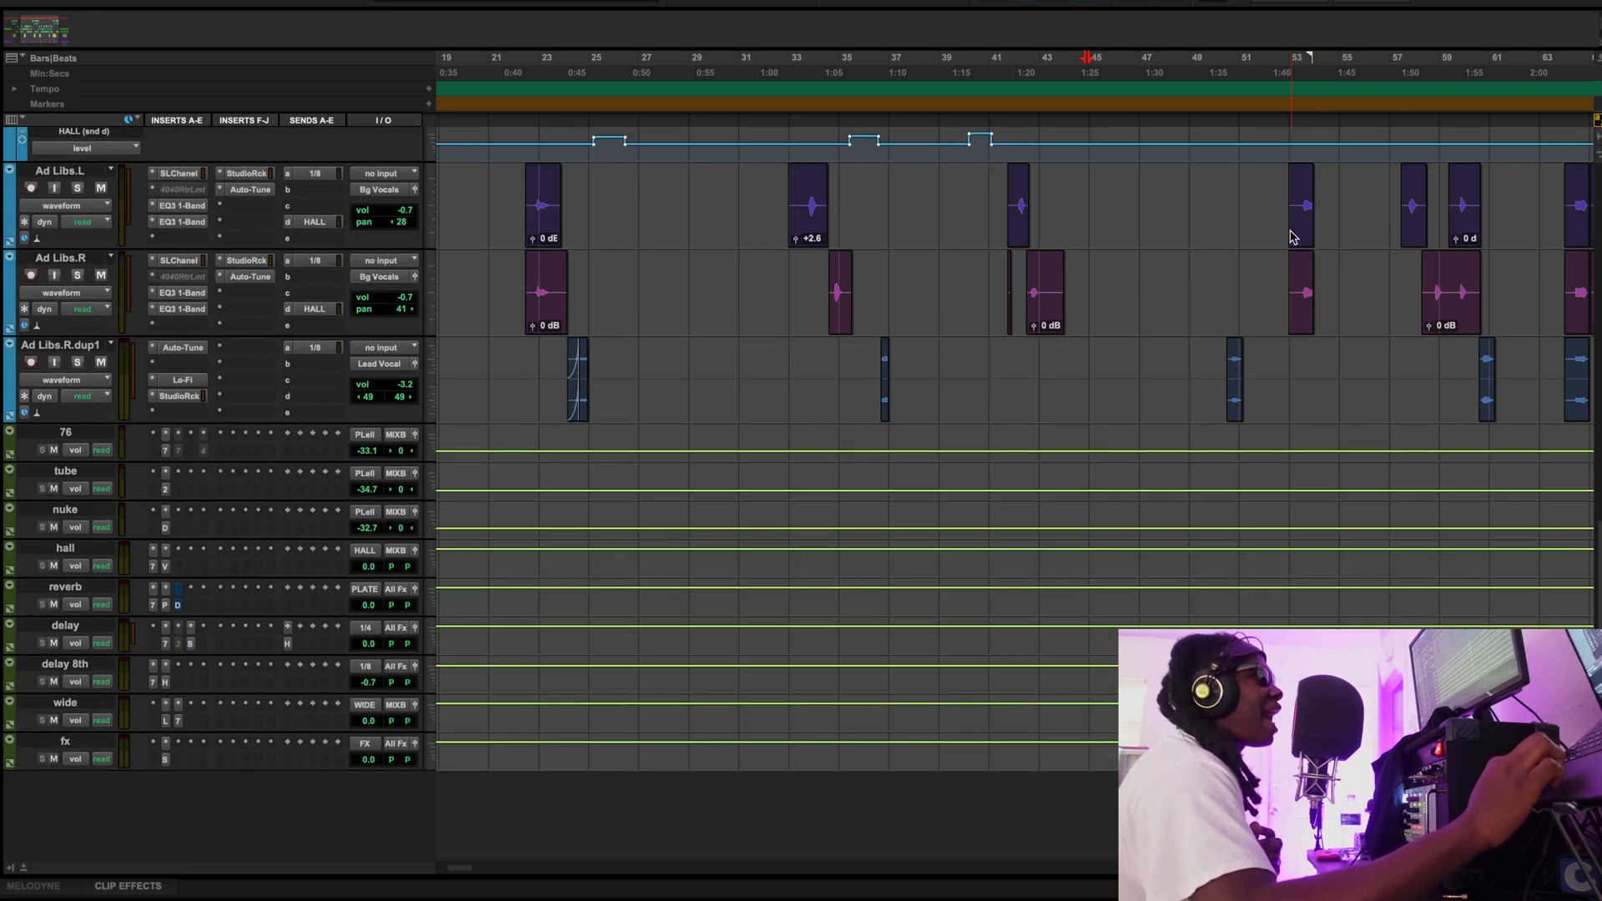
{"action": "scroll", "coordinate": [1290, 333], "scroll_direction": "up", "scroll_amount": 7}
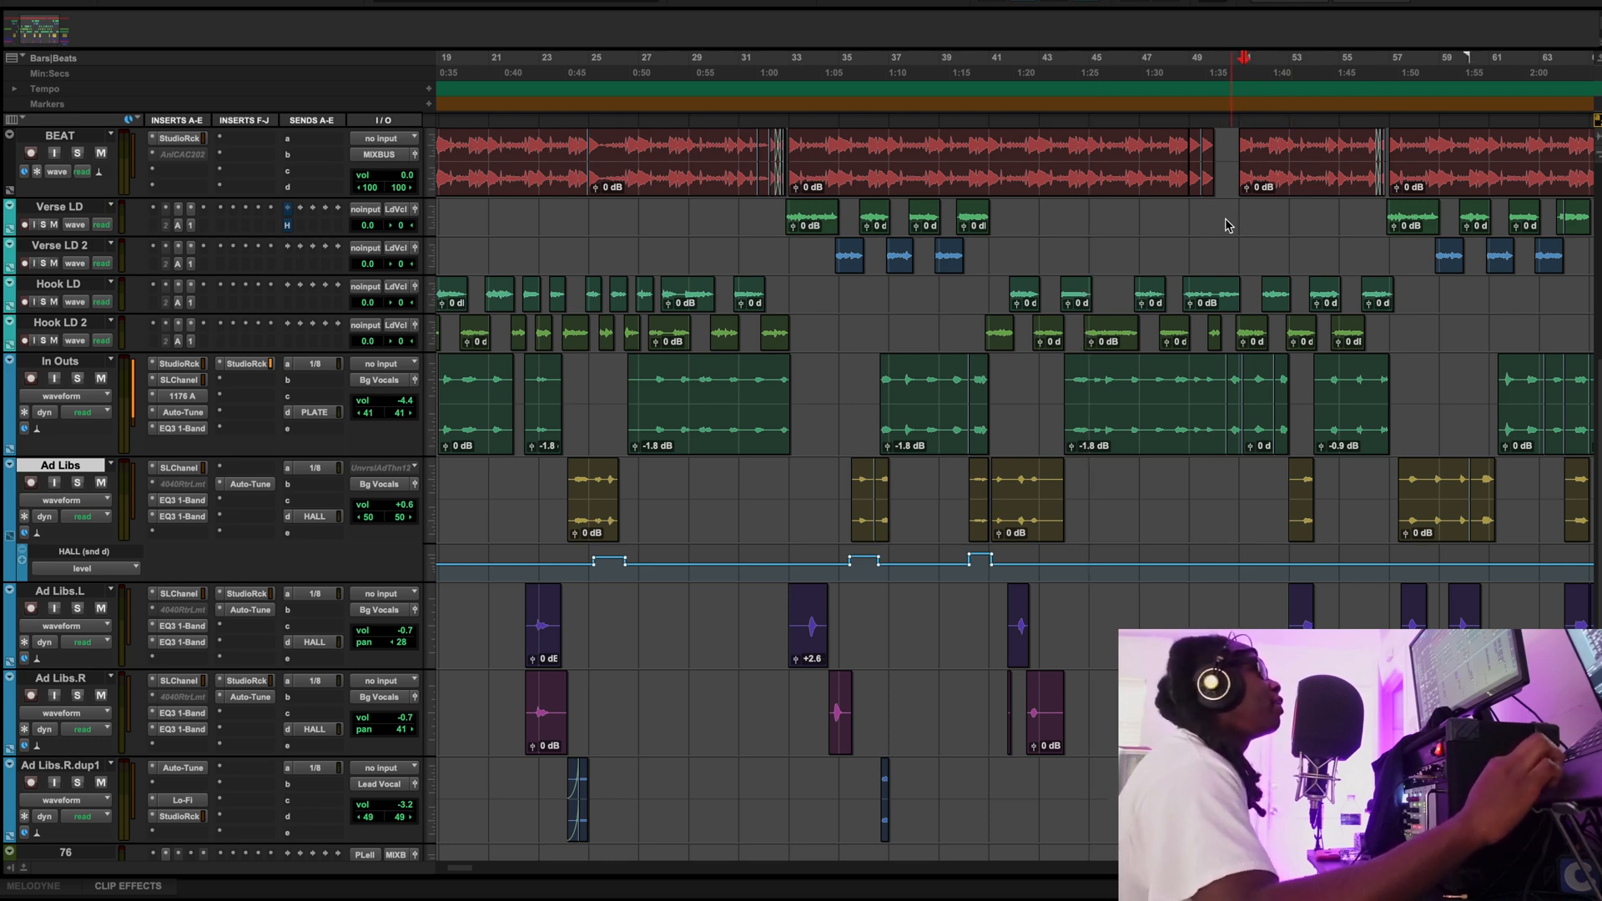
{"action": "left_click", "coordinate": [1283, 435]}
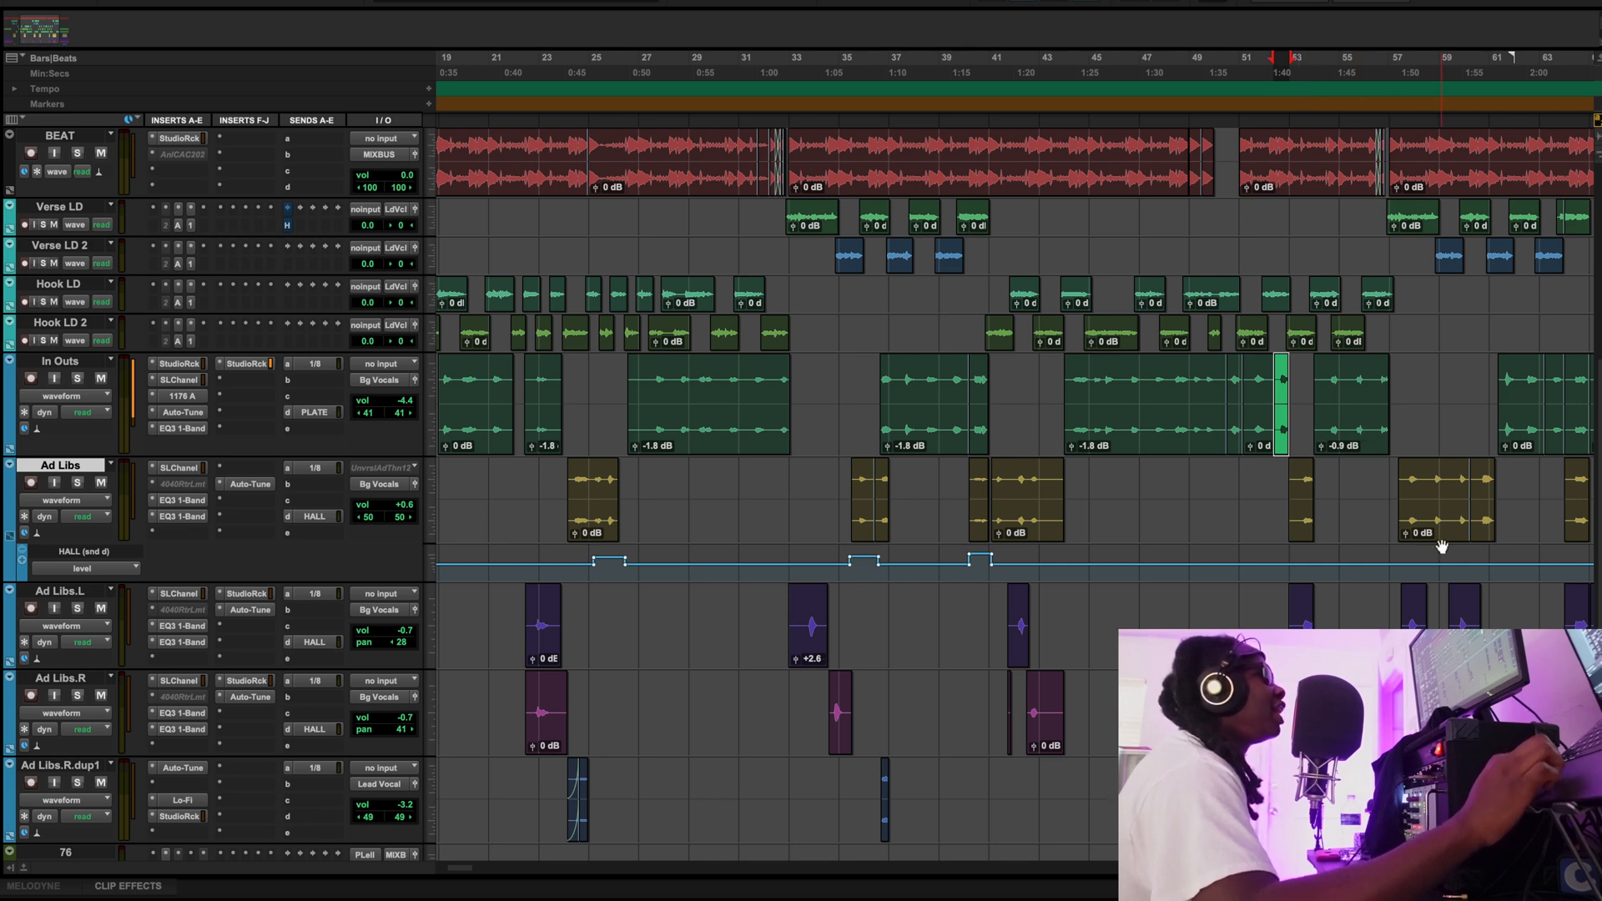
Play the song from bar 51, then again from about bar 47 through the third verse, following the In Outs and ad-lib clips
{"action": "left_click", "coordinate": [1238, 65]}
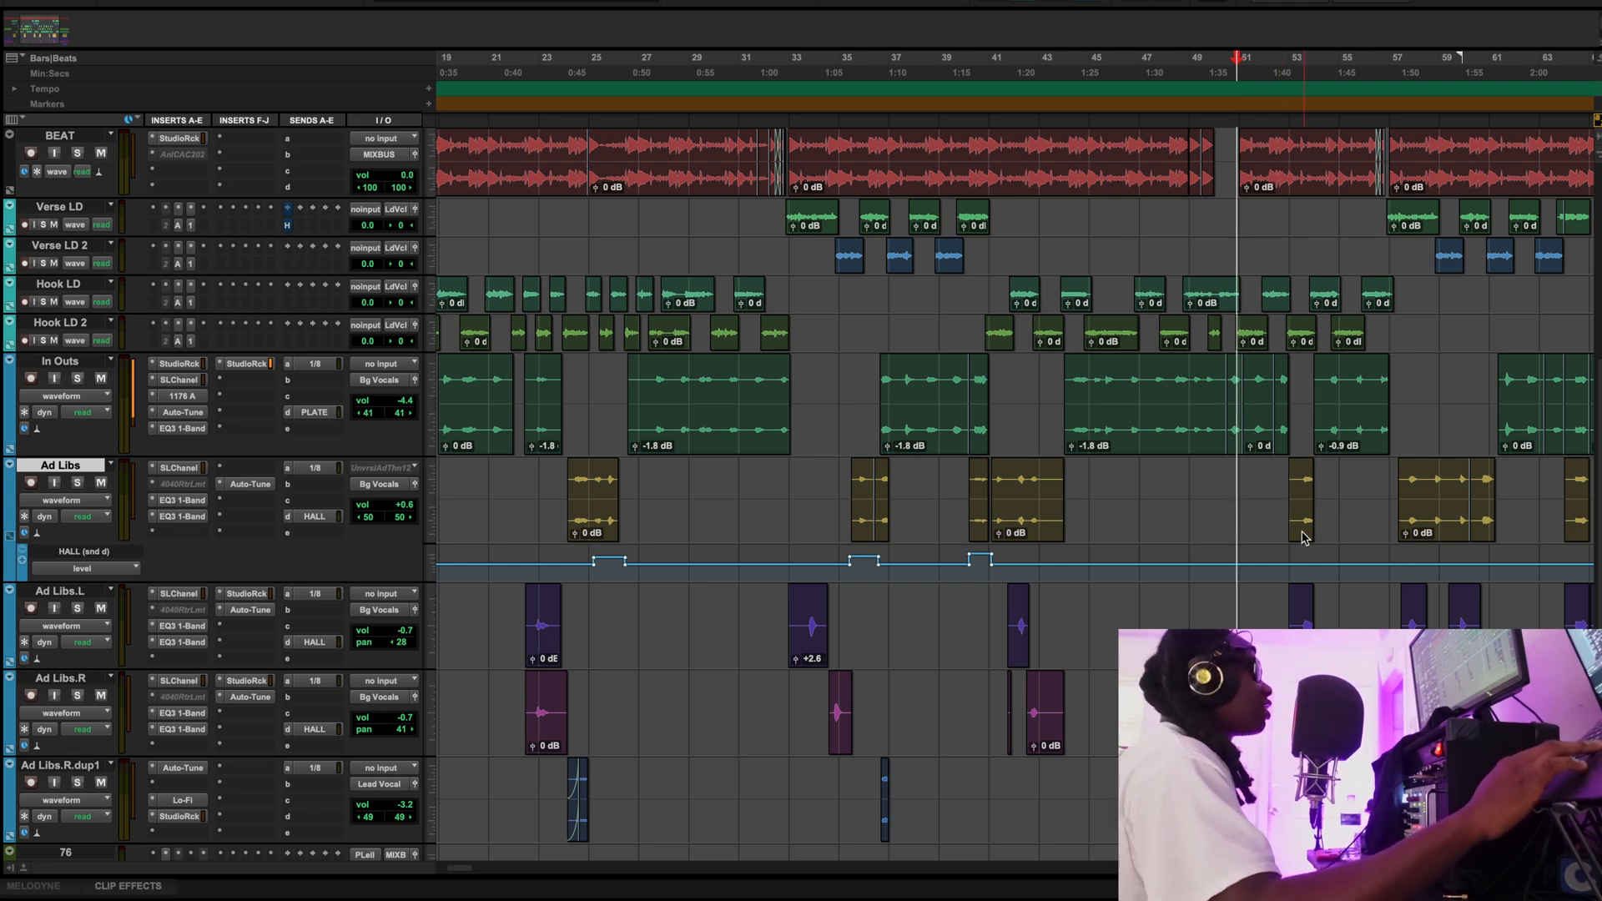
{"action": "key", "text": "space"}
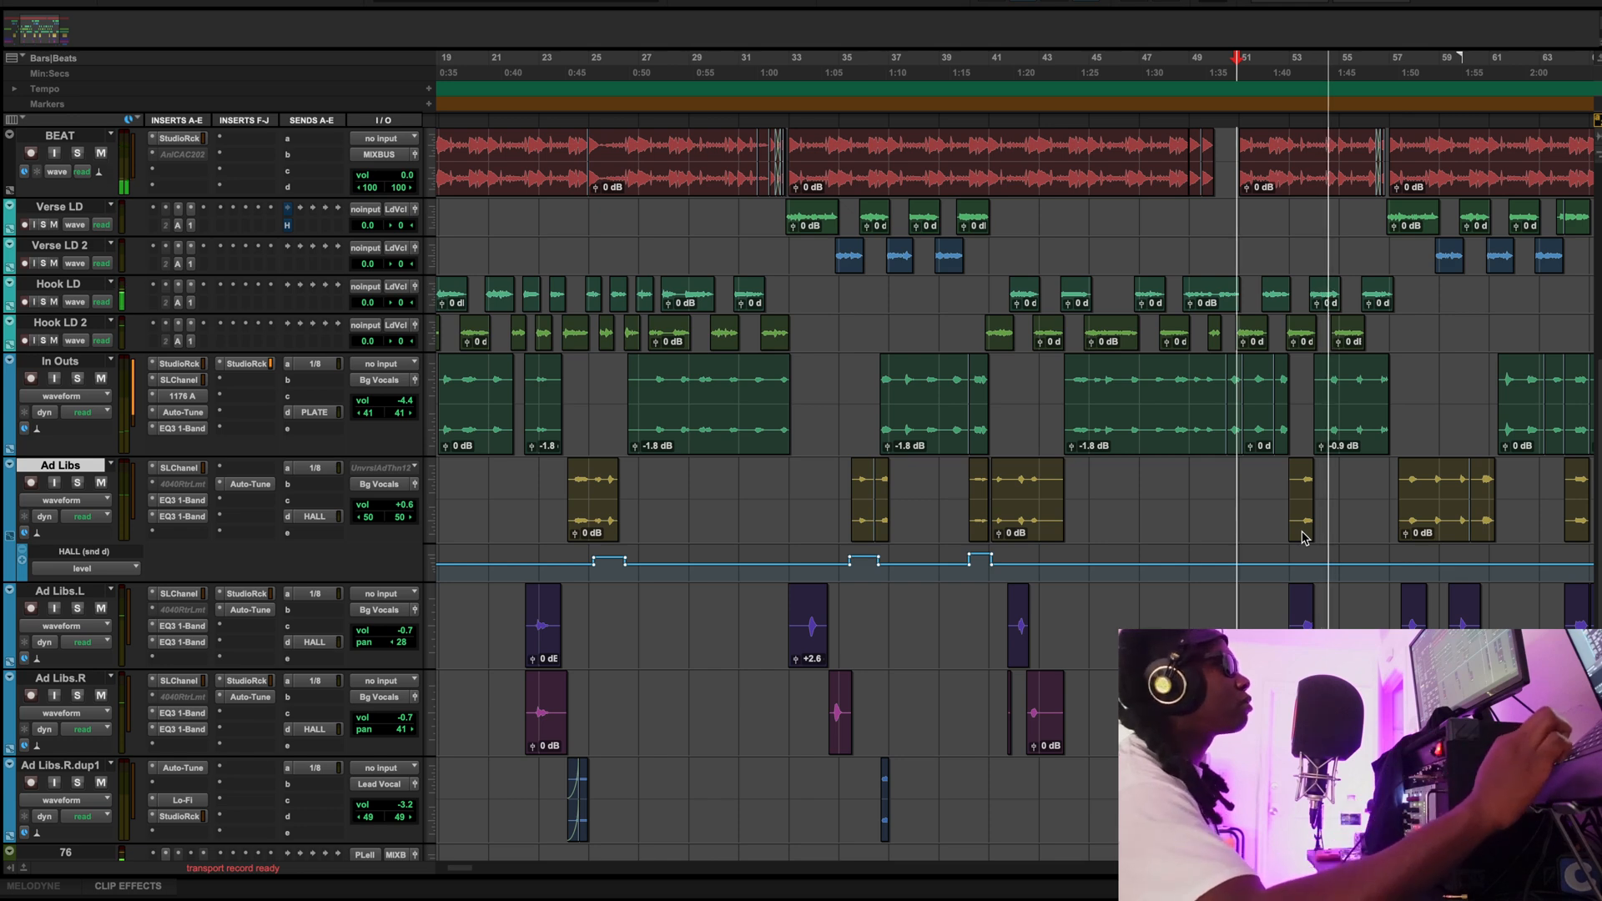
{"action": "left_click", "coordinate": [1167, 72]}
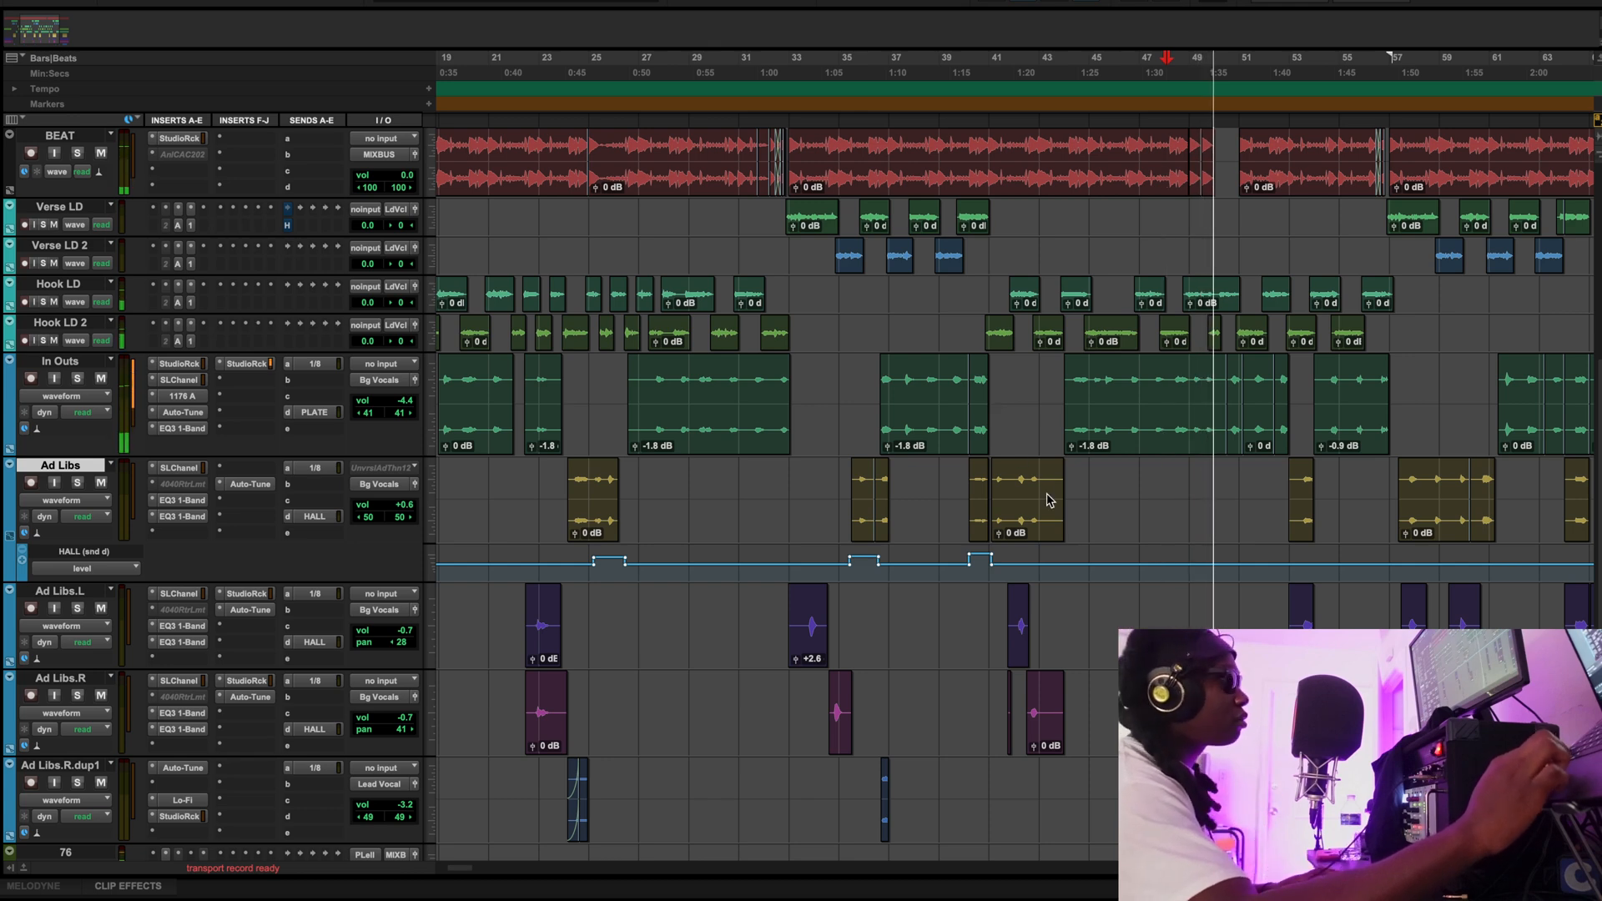
{"action": "scroll", "coordinate": [1050, 501], "scroll_direction": "down", "scroll_amount": 8}
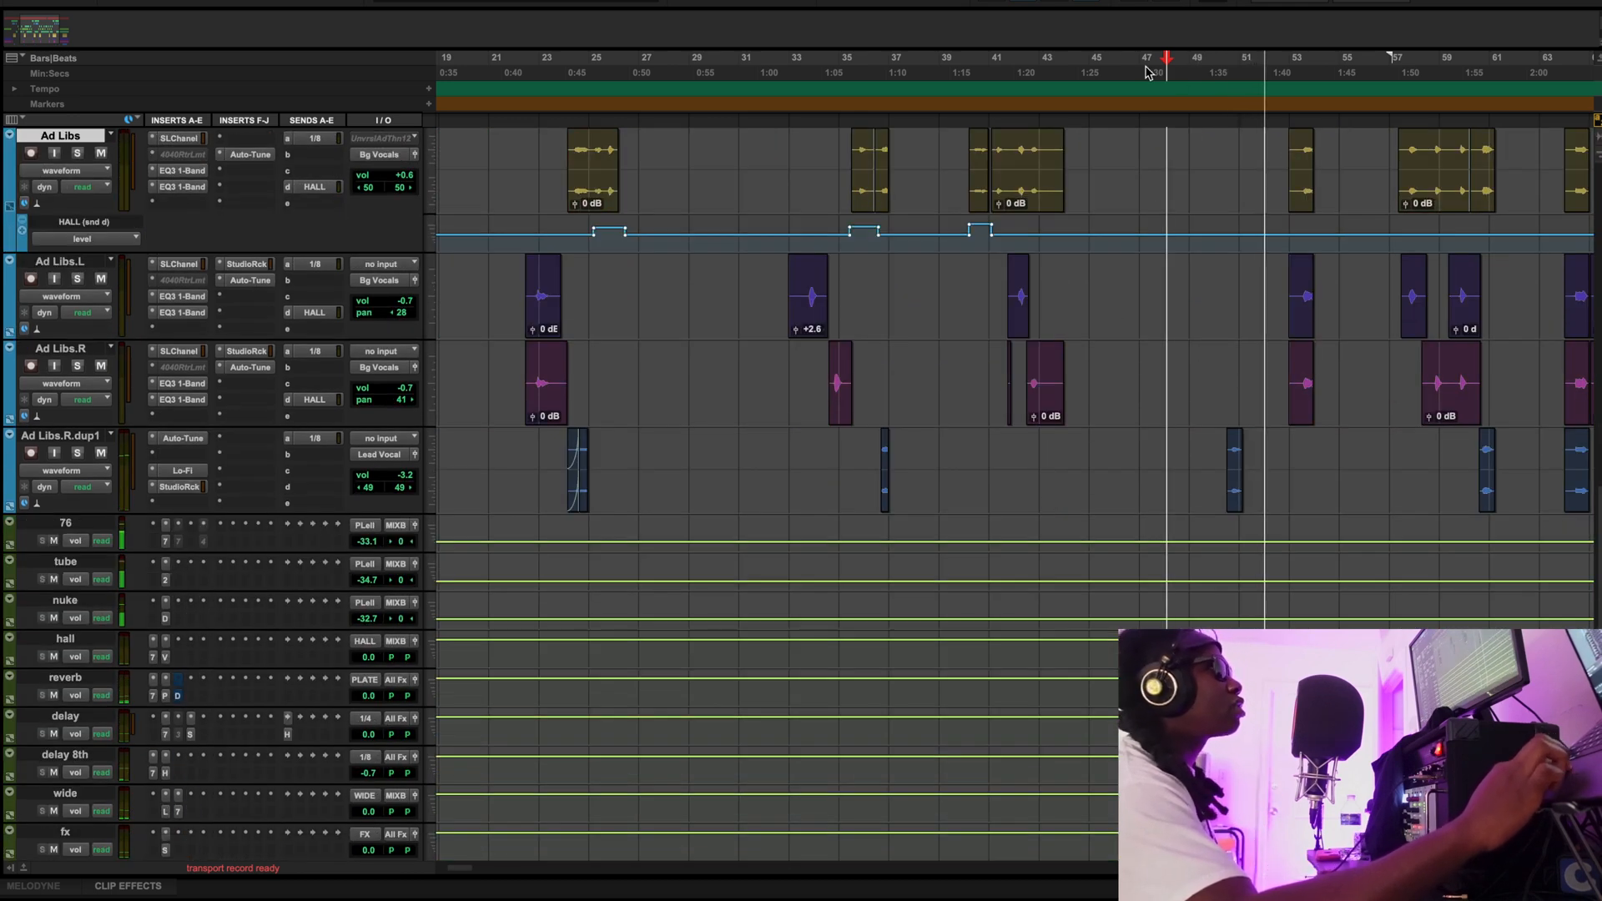
{"action": "key", "text": "space"}
{"action": "scroll", "coordinate": [1227, 328], "scroll_direction": "up", "scroll_amount": 3}
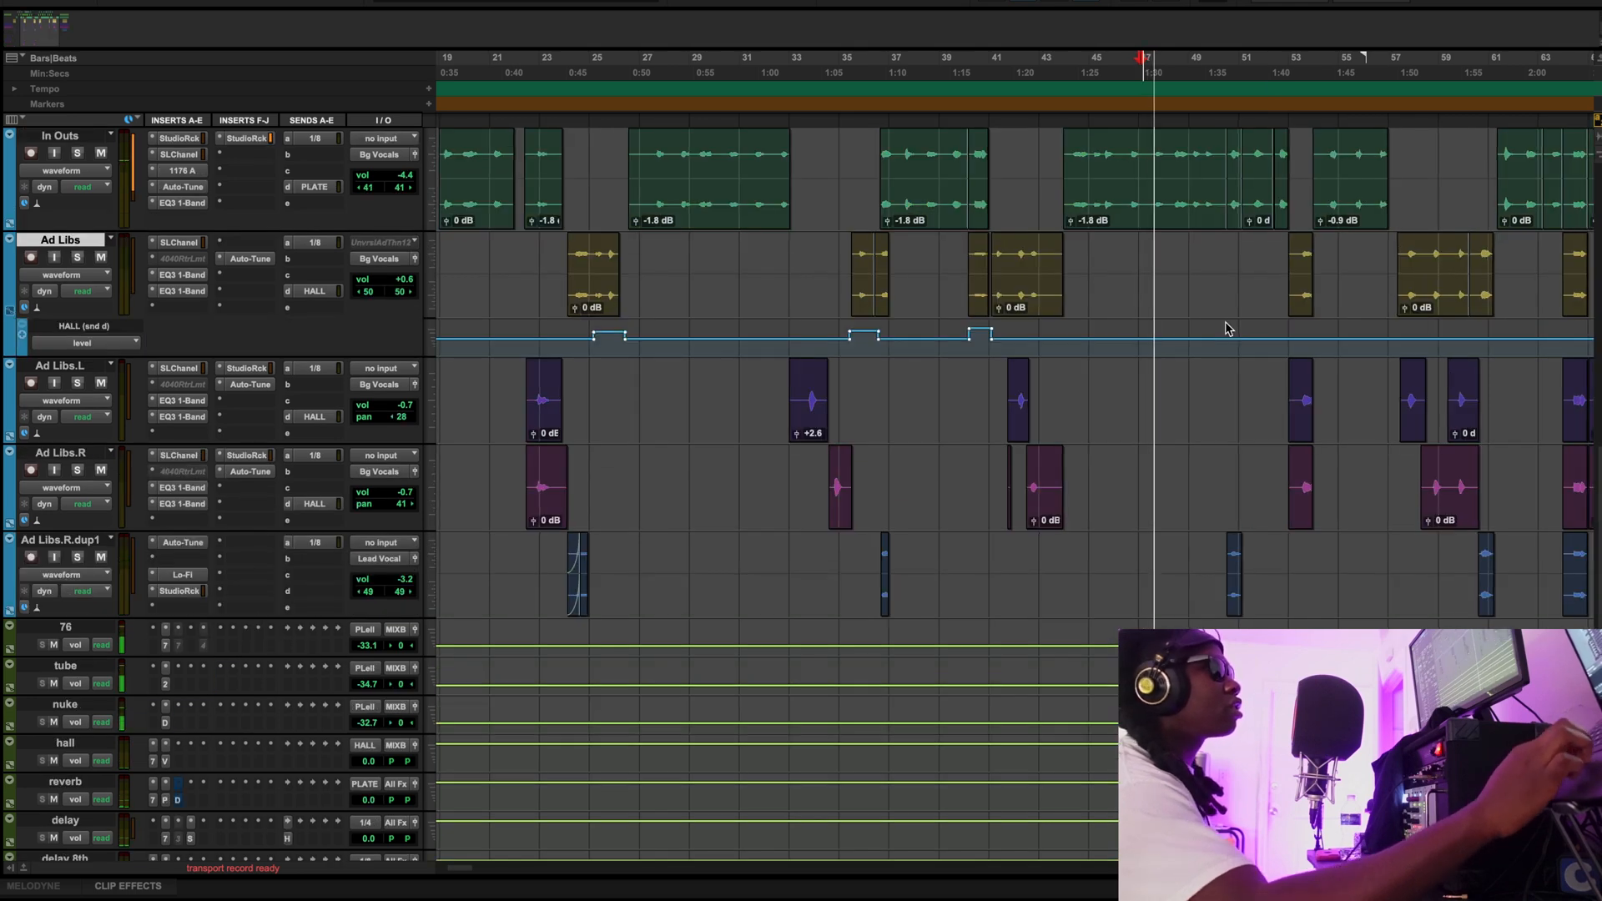
{"action": "scroll", "coordinate": [1227, 328], "scroll_direction": "down", "scroll_amount": 4}
{"action": "scroll", "coordinate": [1227, 328], "scroll_direction": "up", "scroll_amount": 1}
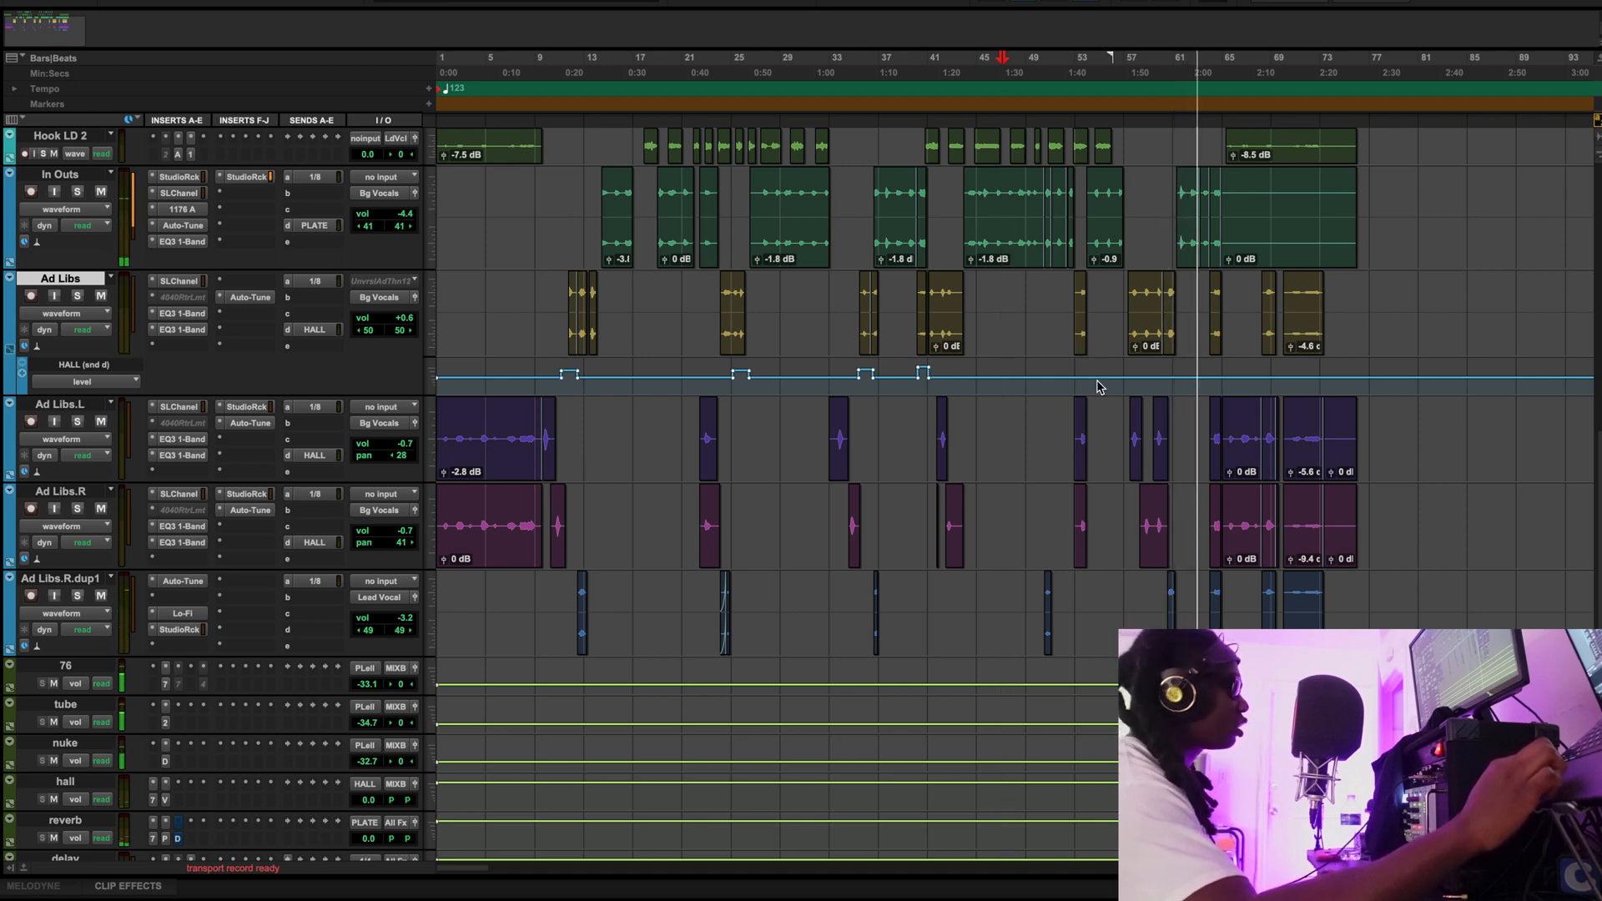
{"action": "scroll", "coordinate": [1100, 384], "scroll_direction": "right", "scroll_amount": 4}
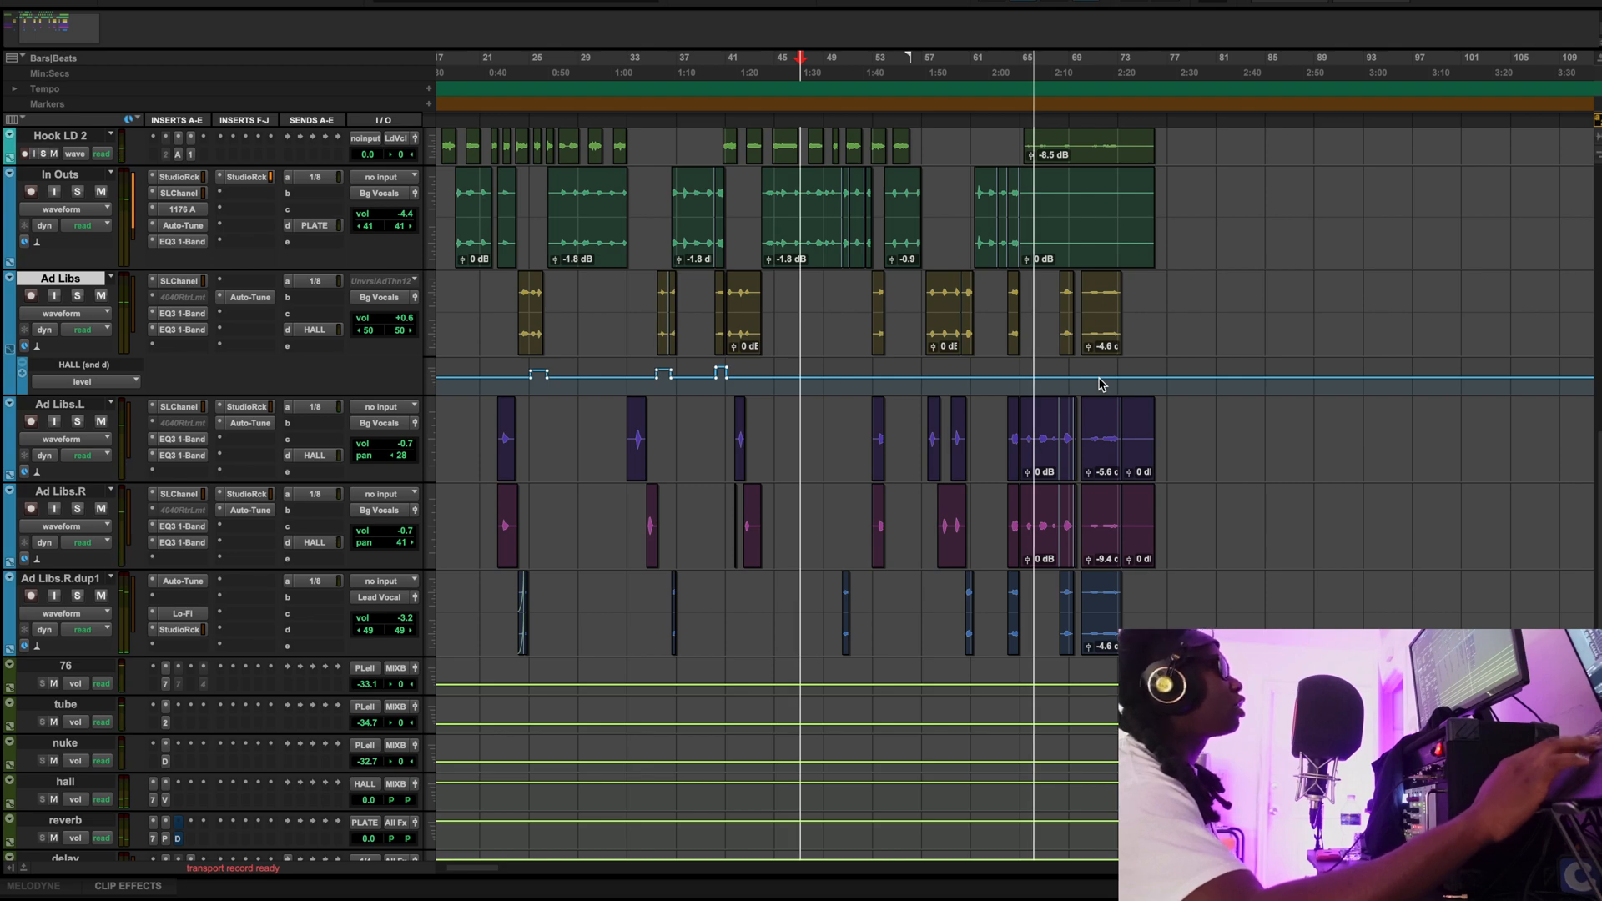
Examine the closing section's beat, hook and ad-lib clips, then the arrangement of the full song
{"action": "scroll", "coordinate": [1100, 384], "scroll_direction": "up", "scroll_amount": 2}
{"action": "scroll", "coordinate": [1100, 383], "scroll_direction": "up", "scroll_amount": 3}
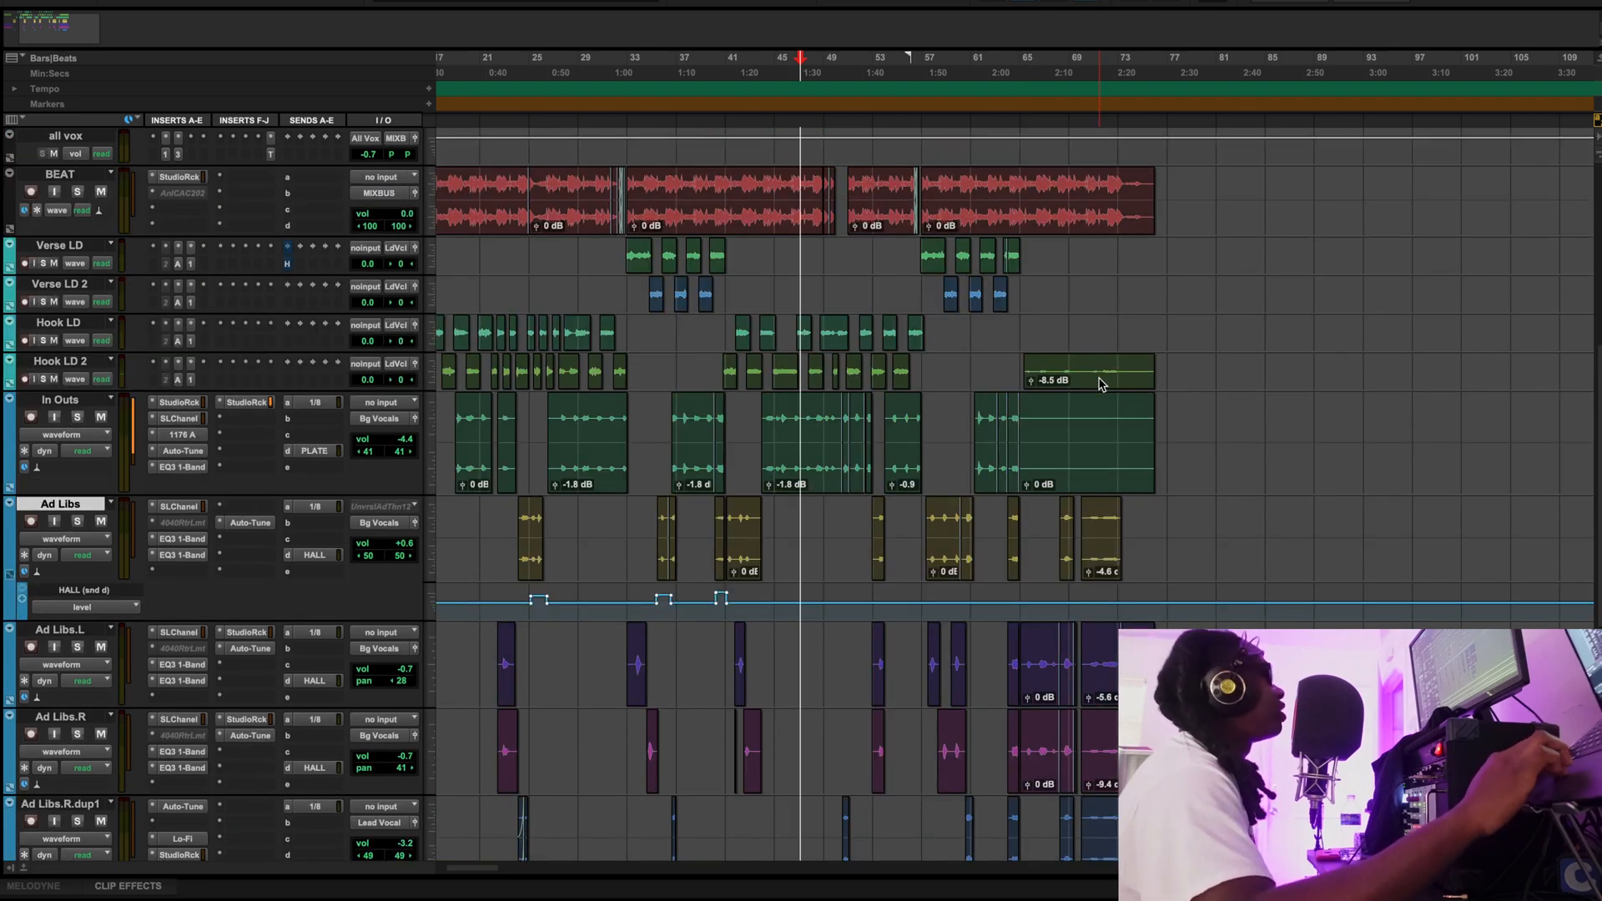
{"action": "scroll", "coordinate": [1100, 384], "scroll_direction": "down", "scroll_amount": 4}
{"action": "scroll", "coordinate": [1100, 384], "scroll_direction": "up", "scroll_amount": 6}
{"action": "scroll", "coordinate": [1100, 383], "scroll_direction": "down", "scroll_amount": 3}
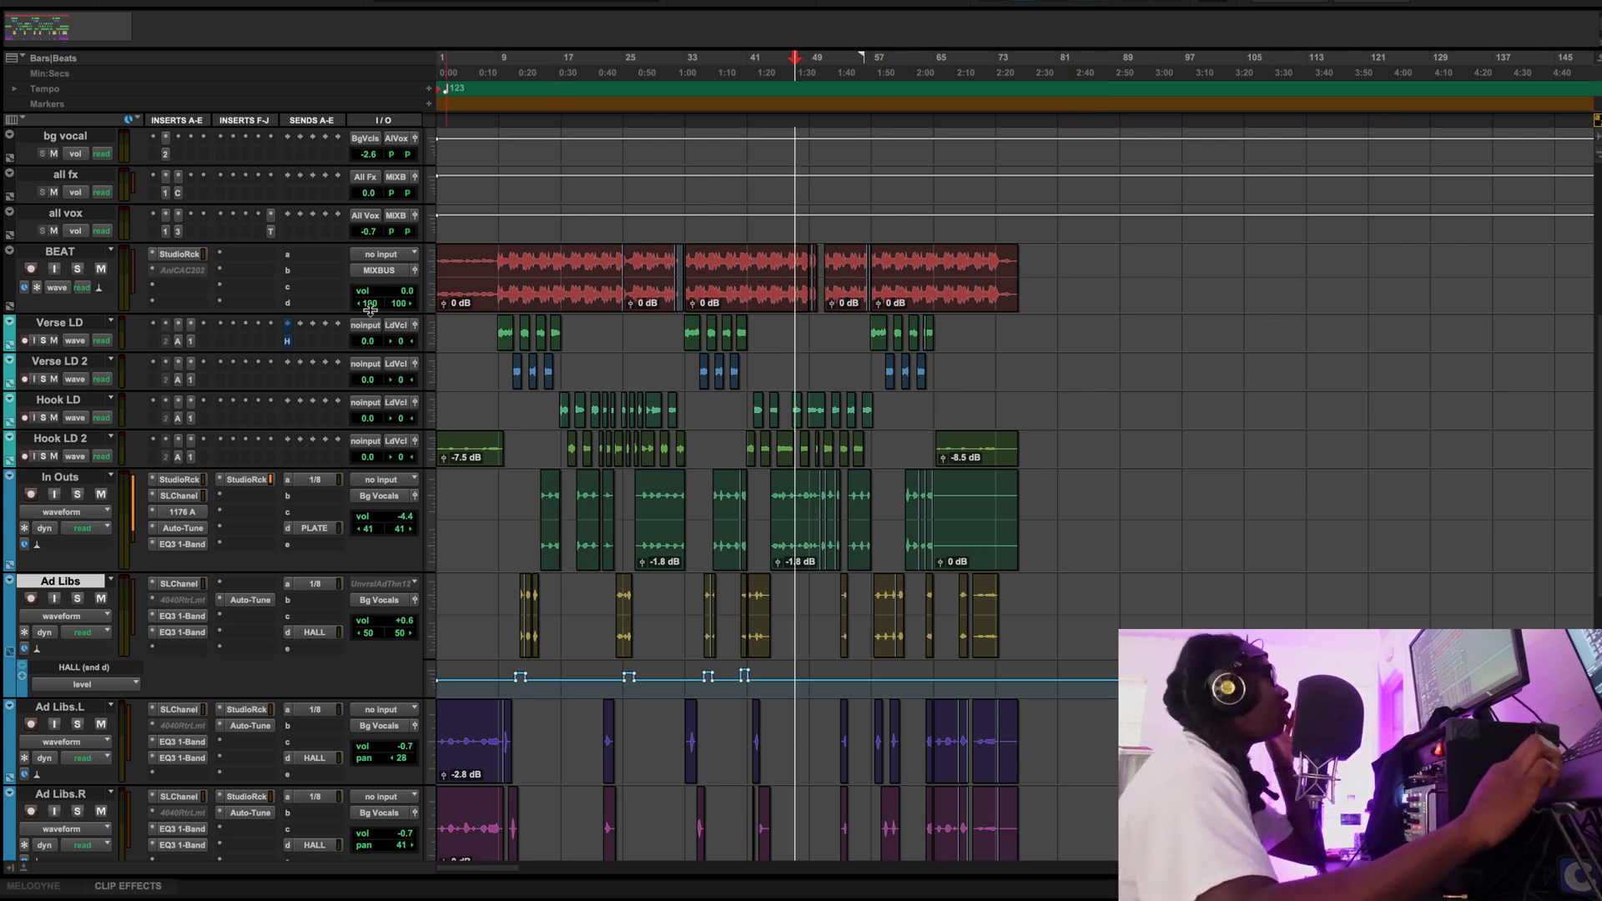
Open the Oxford Inflator on MIXBUS and compare the mix with it bypassed and active while playing from about bar 33, then stop playback
{"action": "scroll", "coordinate": [337, 324], "scroll_direction": "up", "scroll_amount": 2}
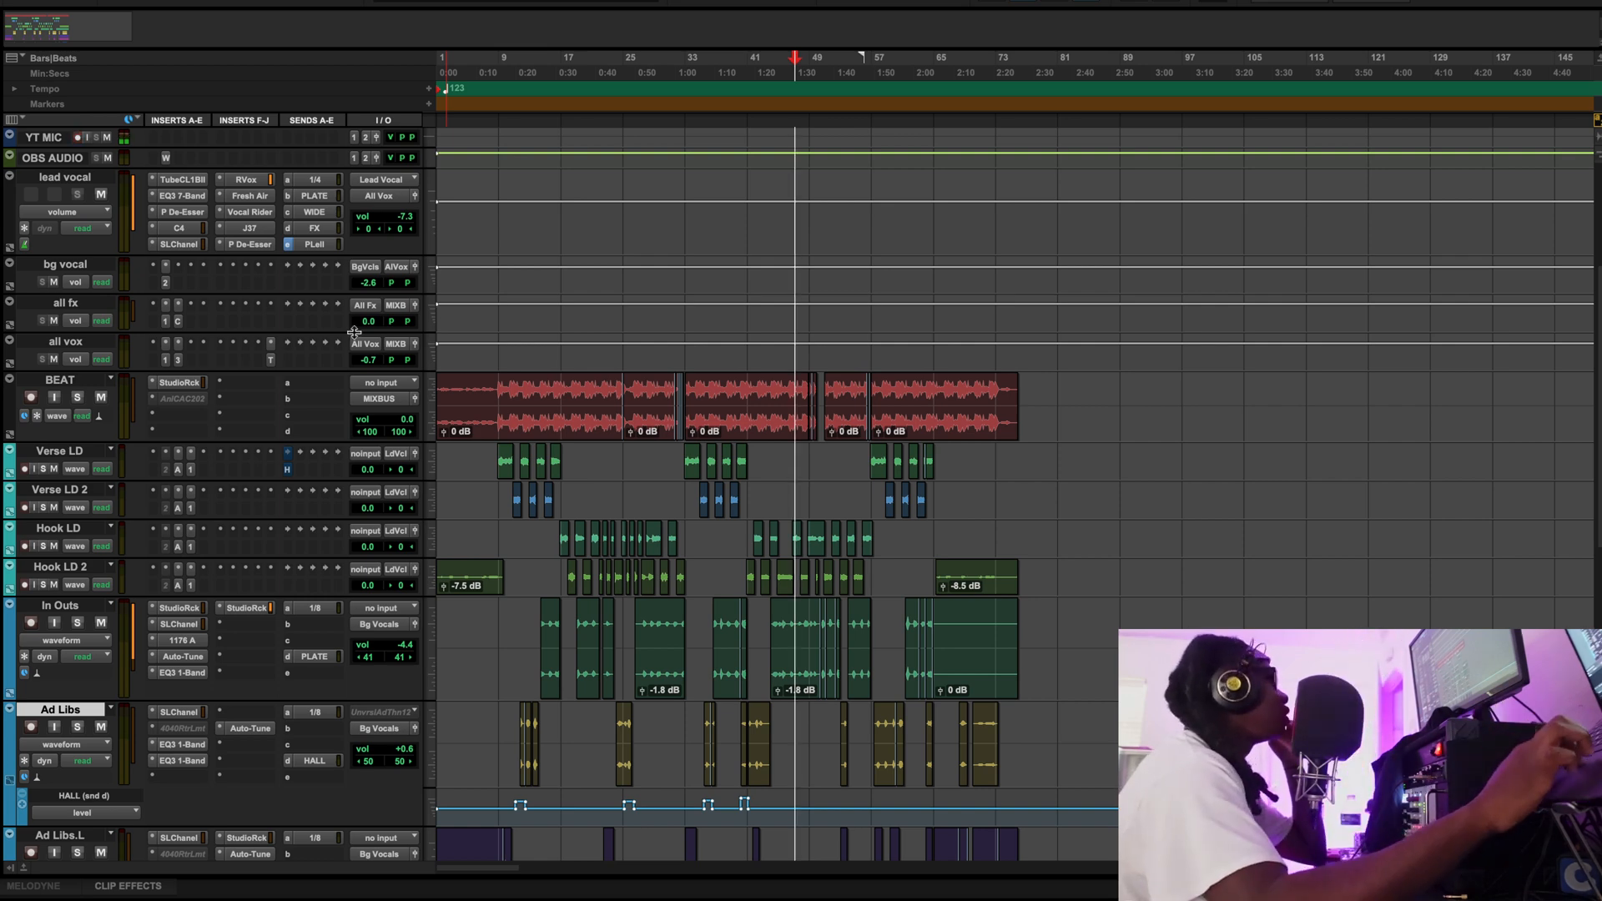
{"action": "scroll", "coordinate": [351, 336], "scroll_direction": "up", "scroll_amount": 5}
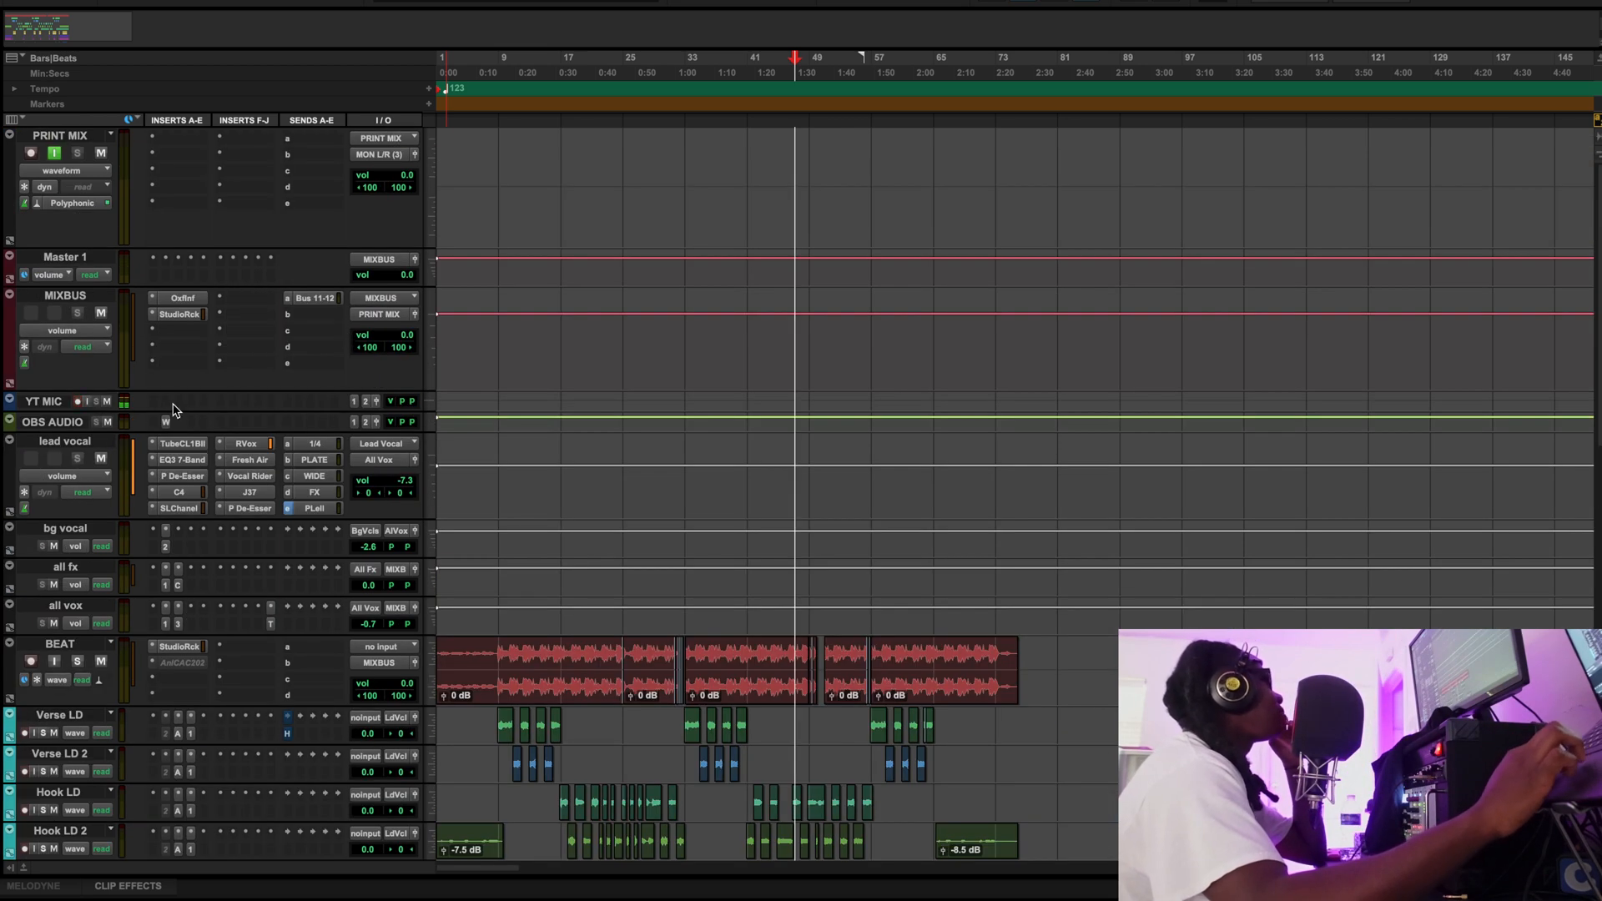
{"action": "left_click", "coordinate": [182, 299]}
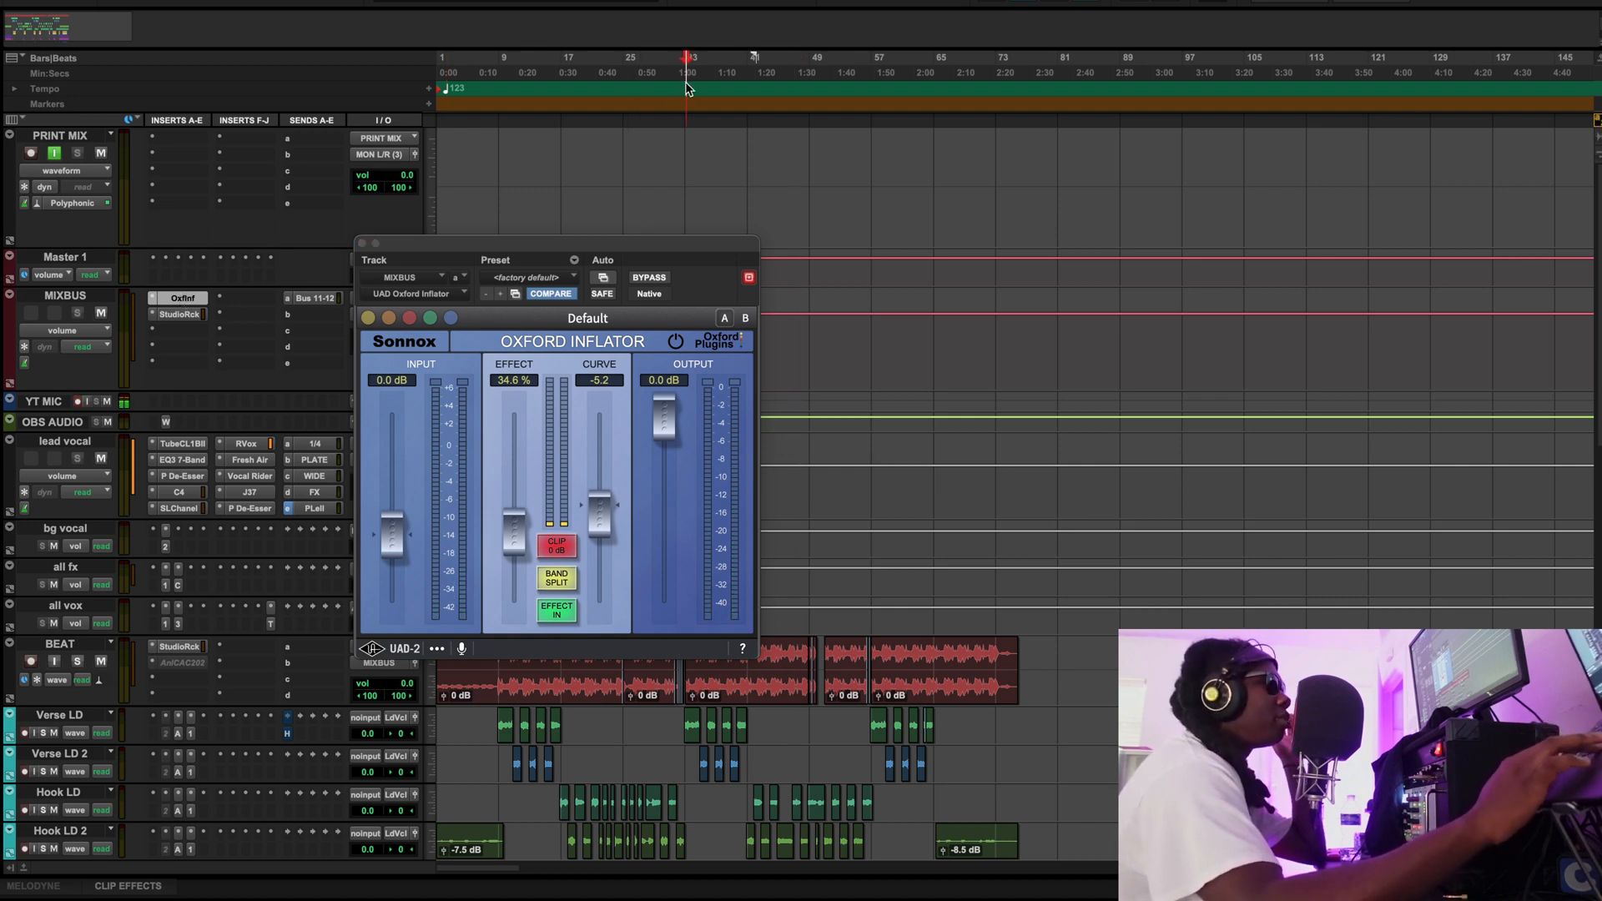
{"action": "key", "text": "space"}
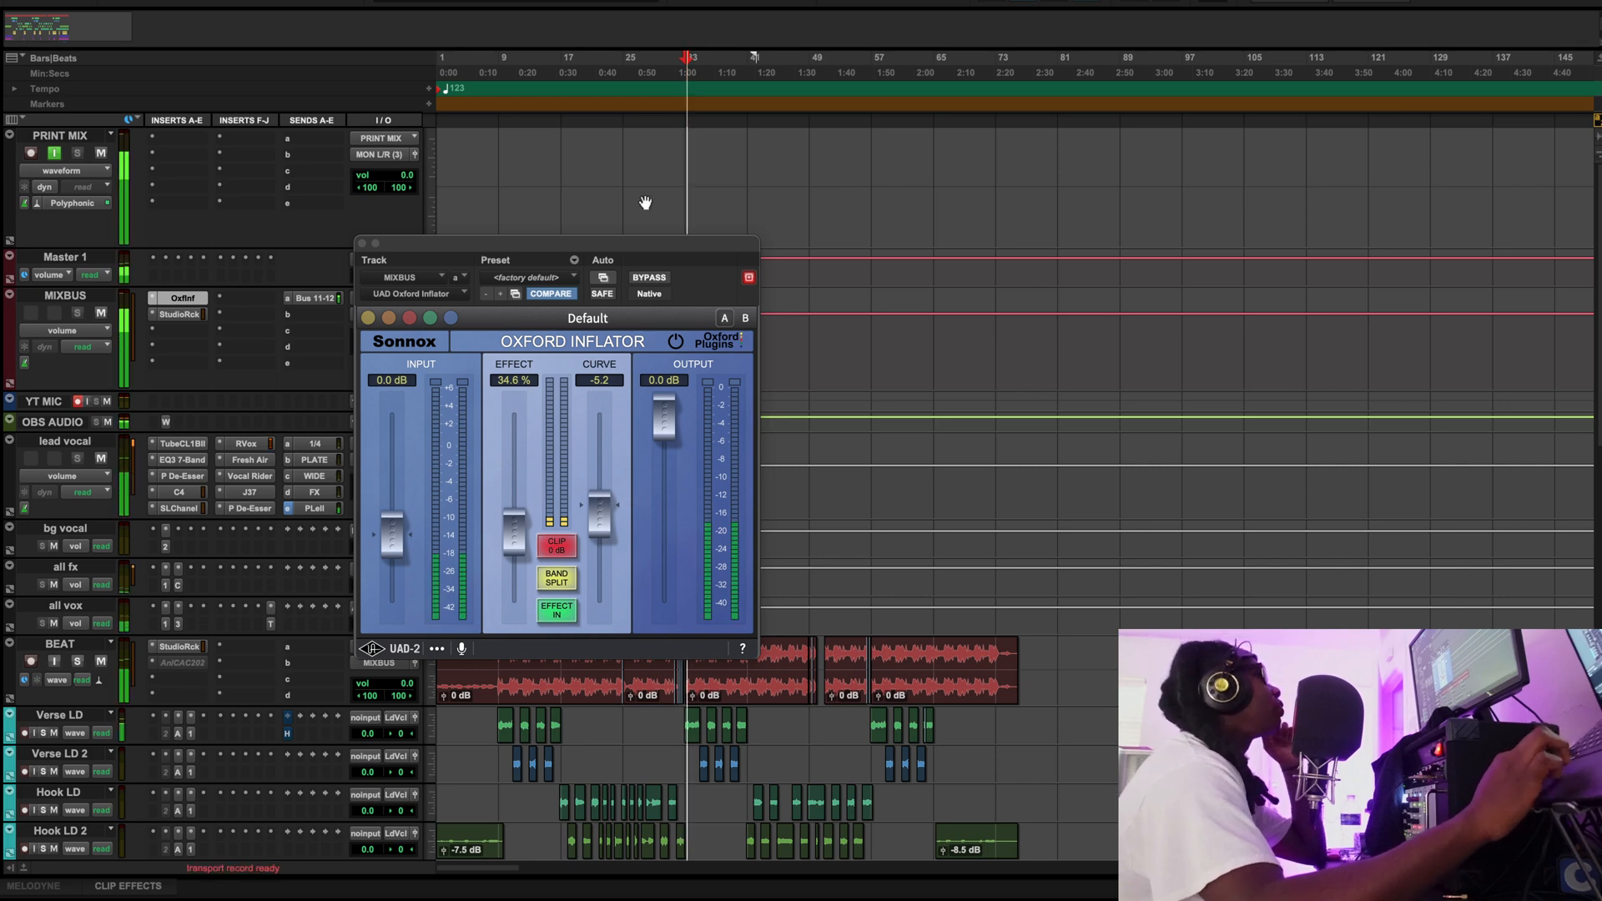
{"action": "left_click", "coordinate": [649, 277]}
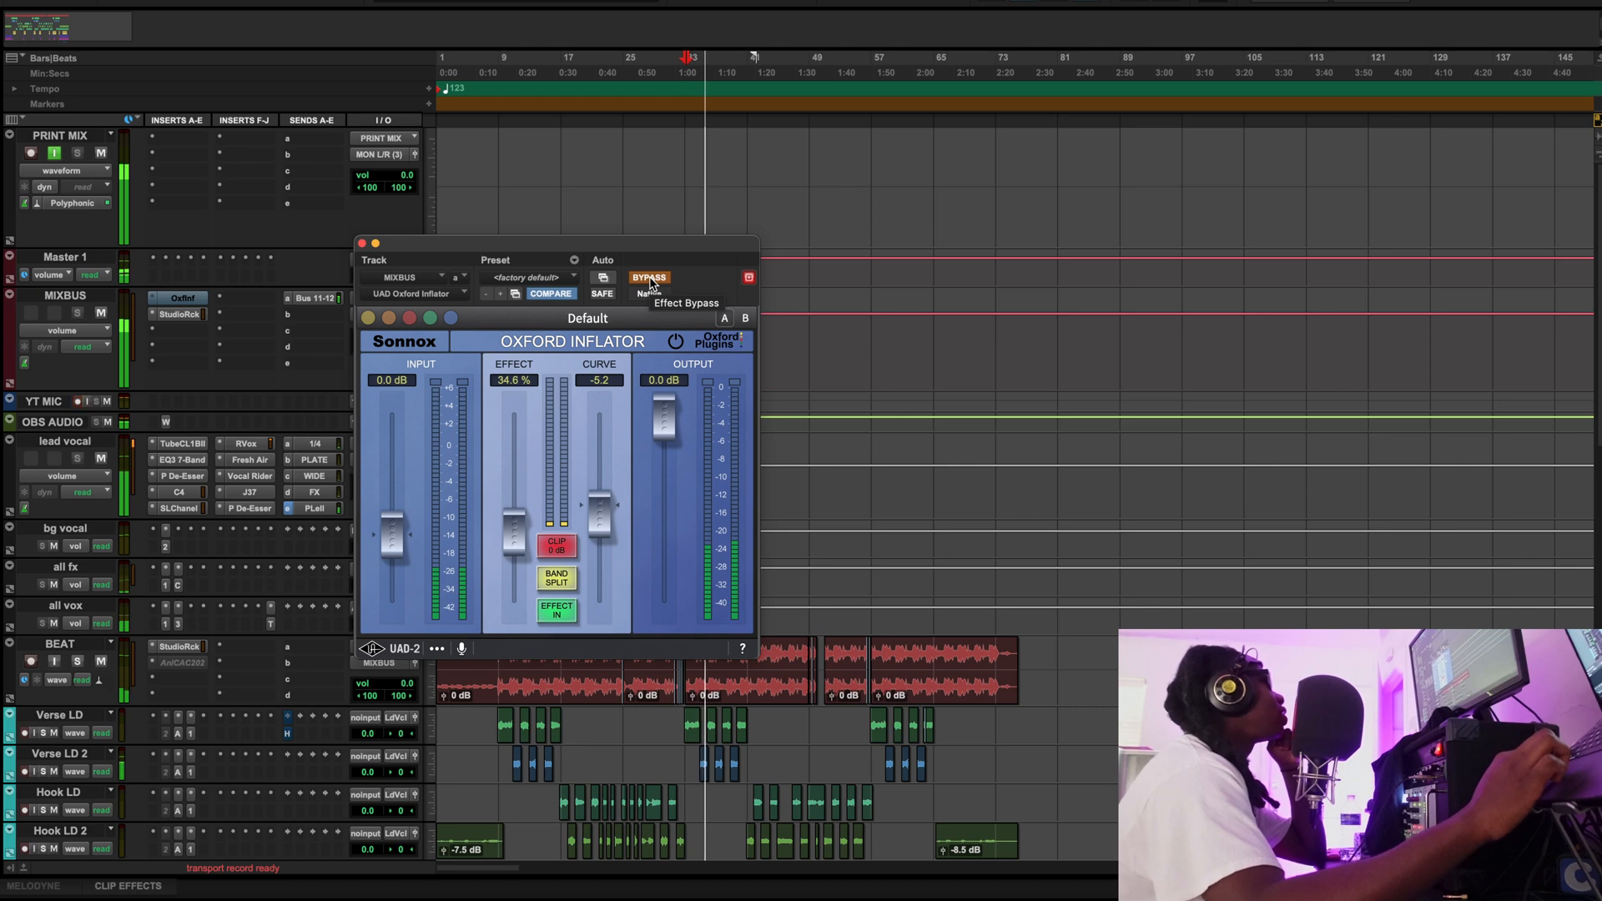
{"action": "left_click", "coordinate": [649, 280]}
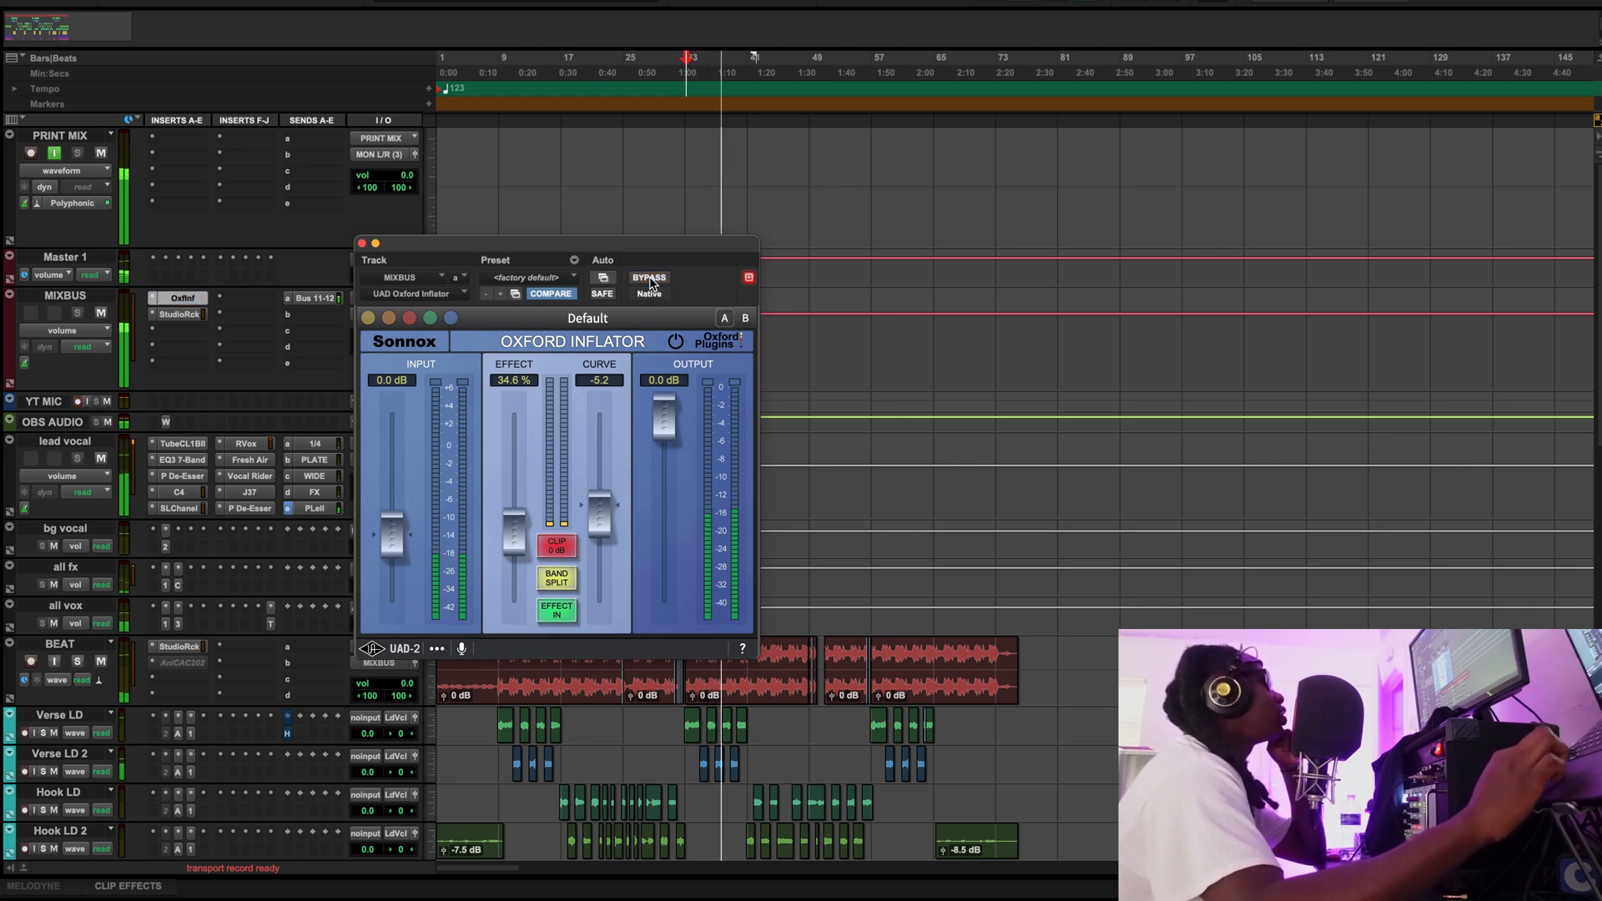
{"action": "left_click", "coordinate": [649, 279]}
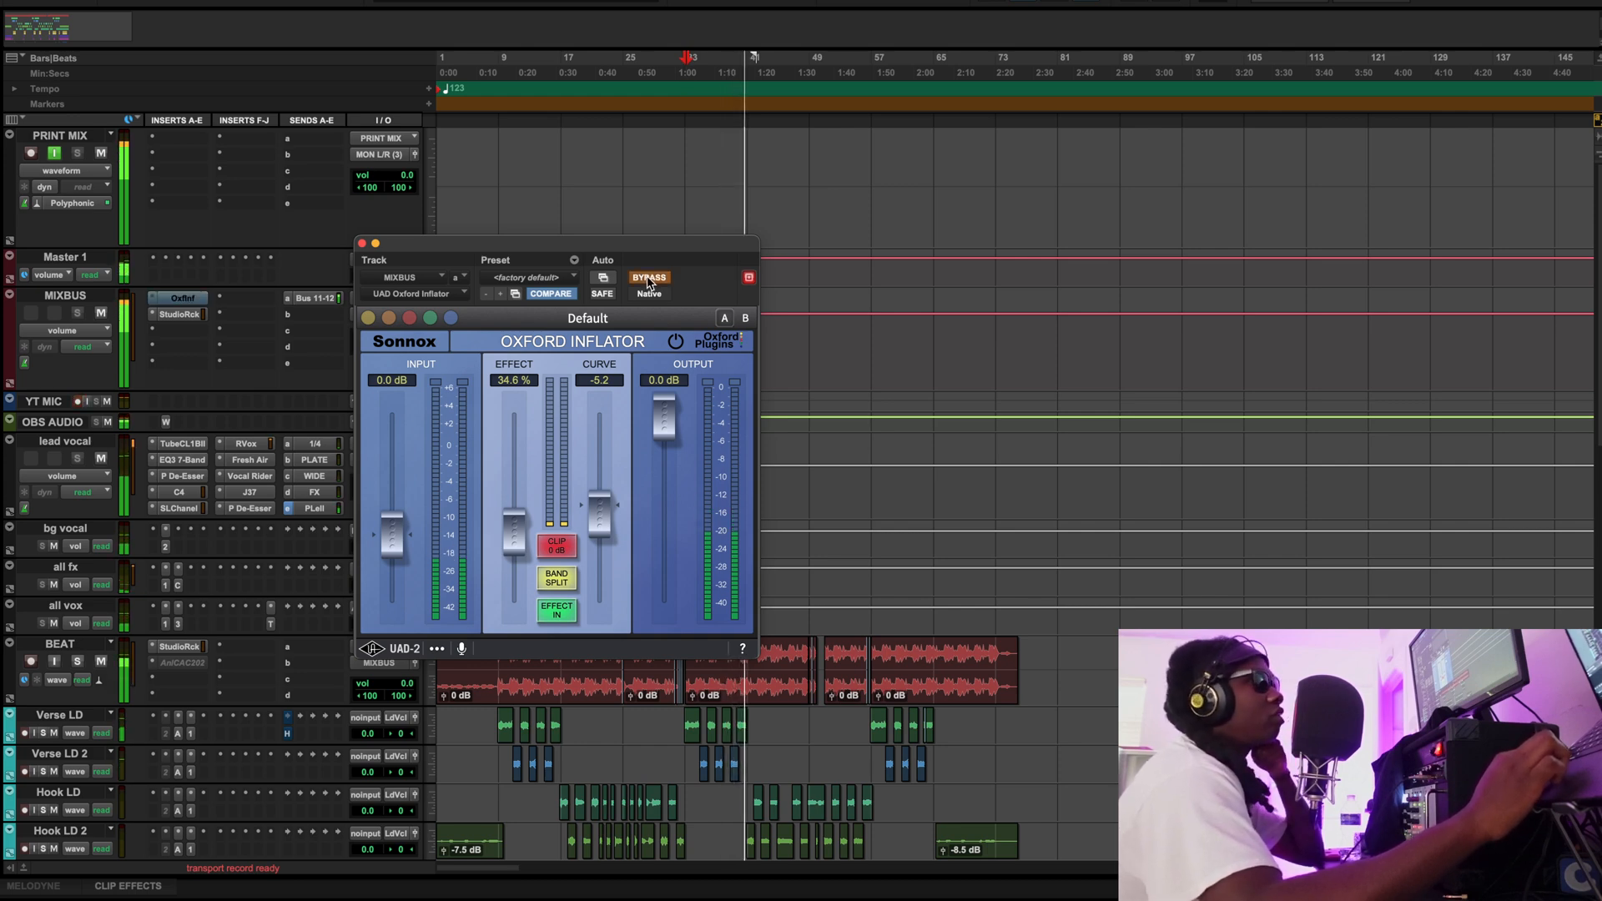
{"action": "left_click", "coordinate": [649, 279]}
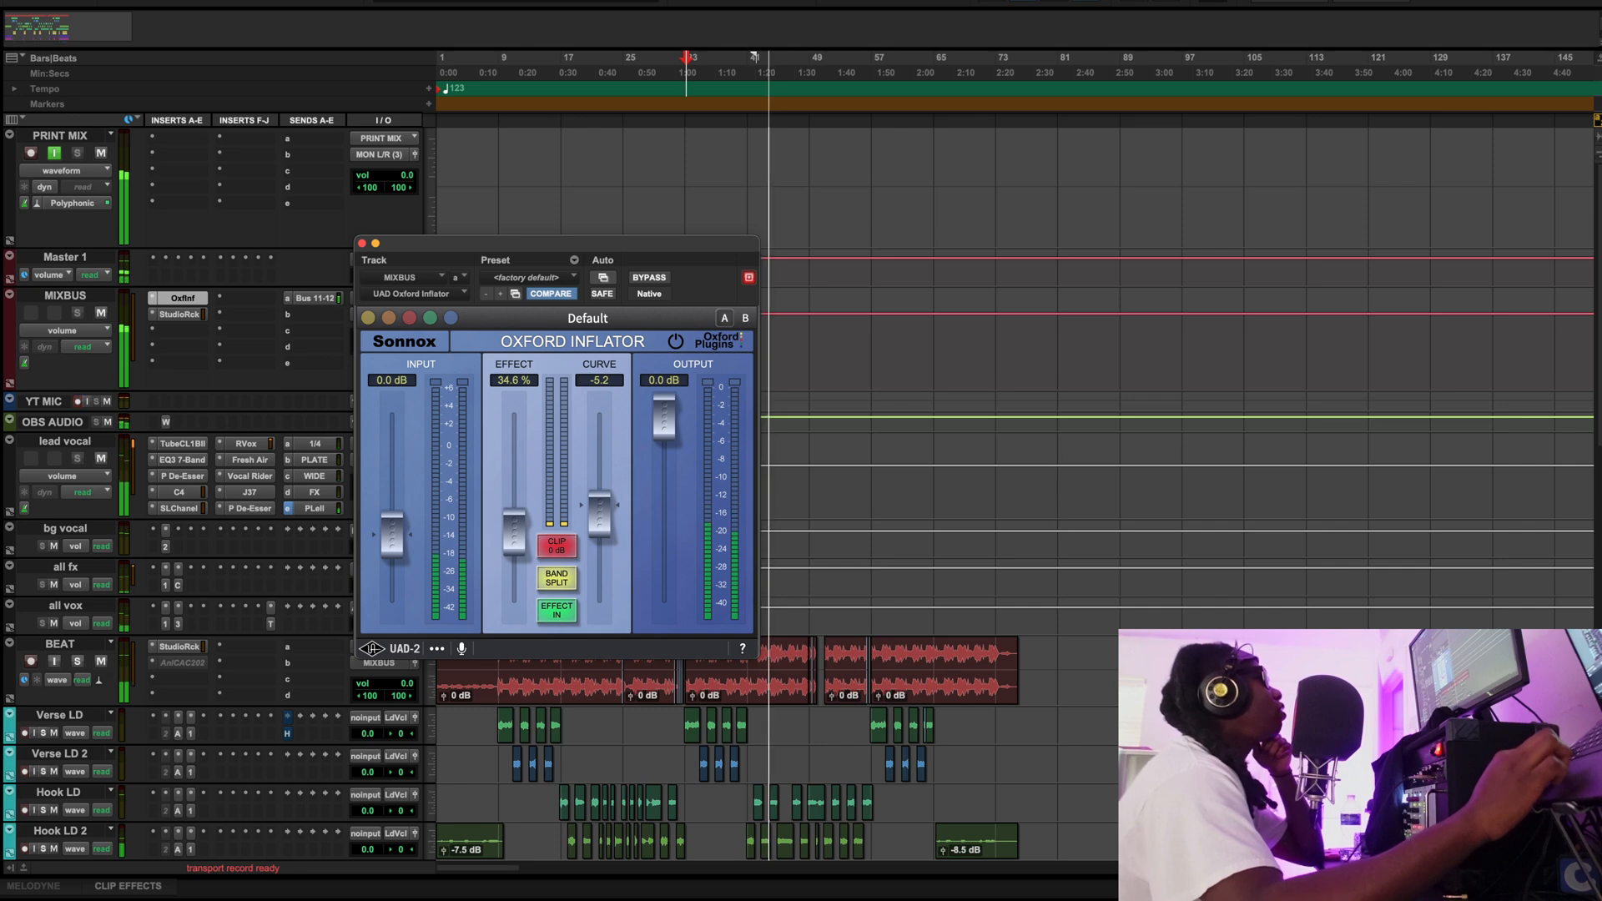
{"action": "left_click", "coordinate": [558, 106]}
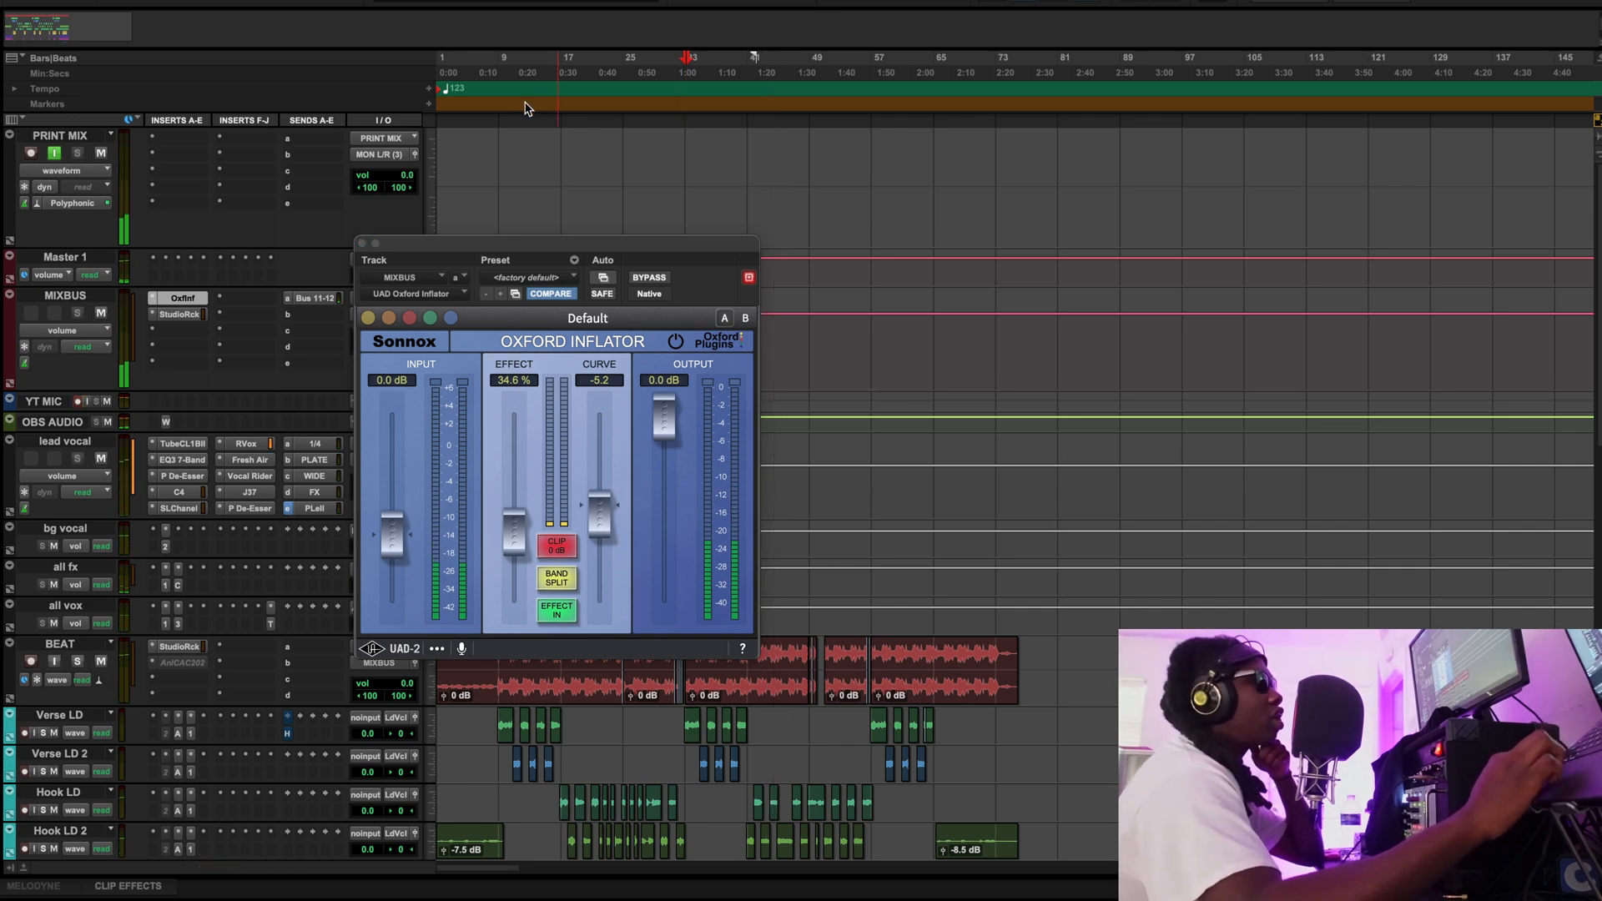
Open the StudioRack chain on MIXBUS, check its PuigChild 670 settings and close that plugin's window
{"action": "left_click", "coordinate": [197, 312]}
{"action": "left_click", "coordinate": [473, 476]}
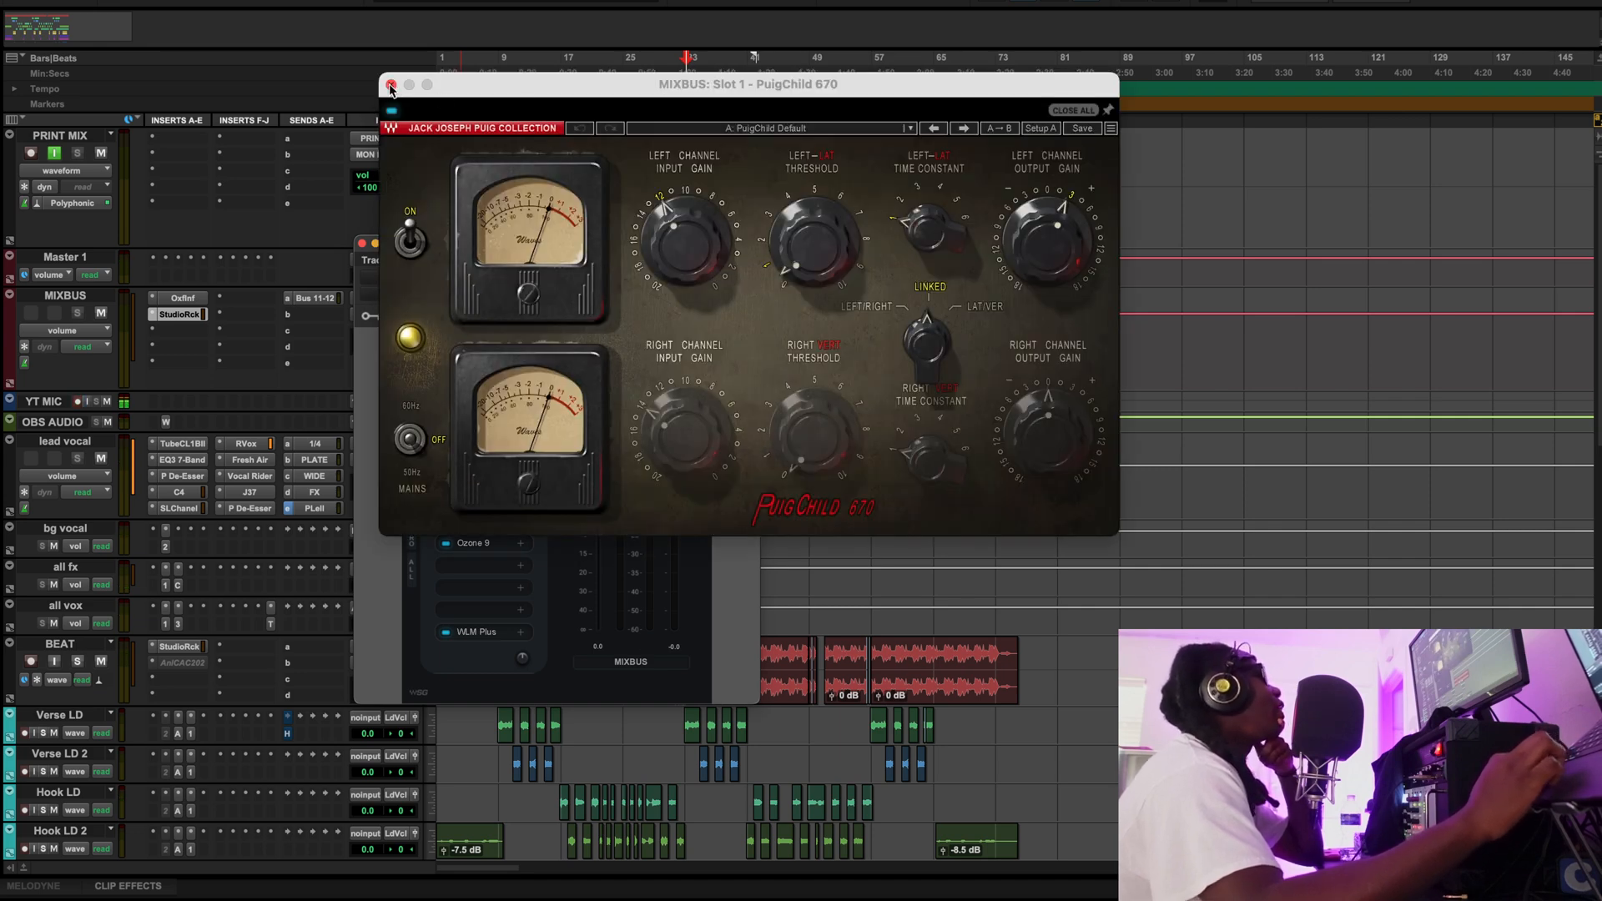
{"action": "left_click", "coordinate": [390, 85]}
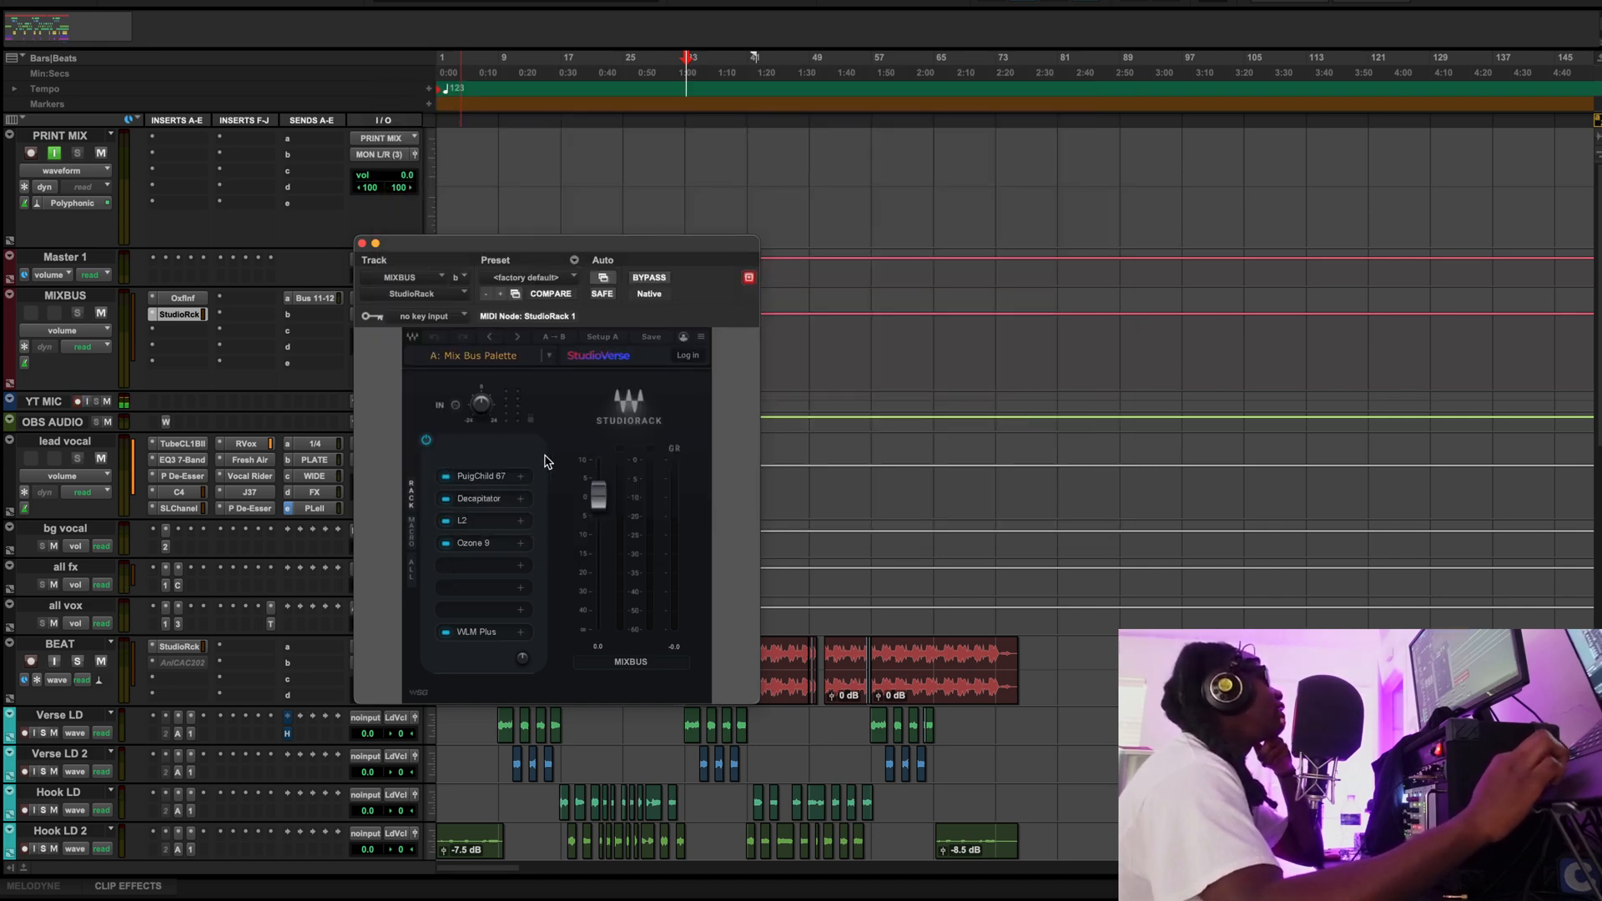
Open Decapitator from the MIXBUS StudioRack, compare it bypassed and active while playing from about bar 33, then stop and close it
{"action": "left_click", "coordinate": [480, 499]}
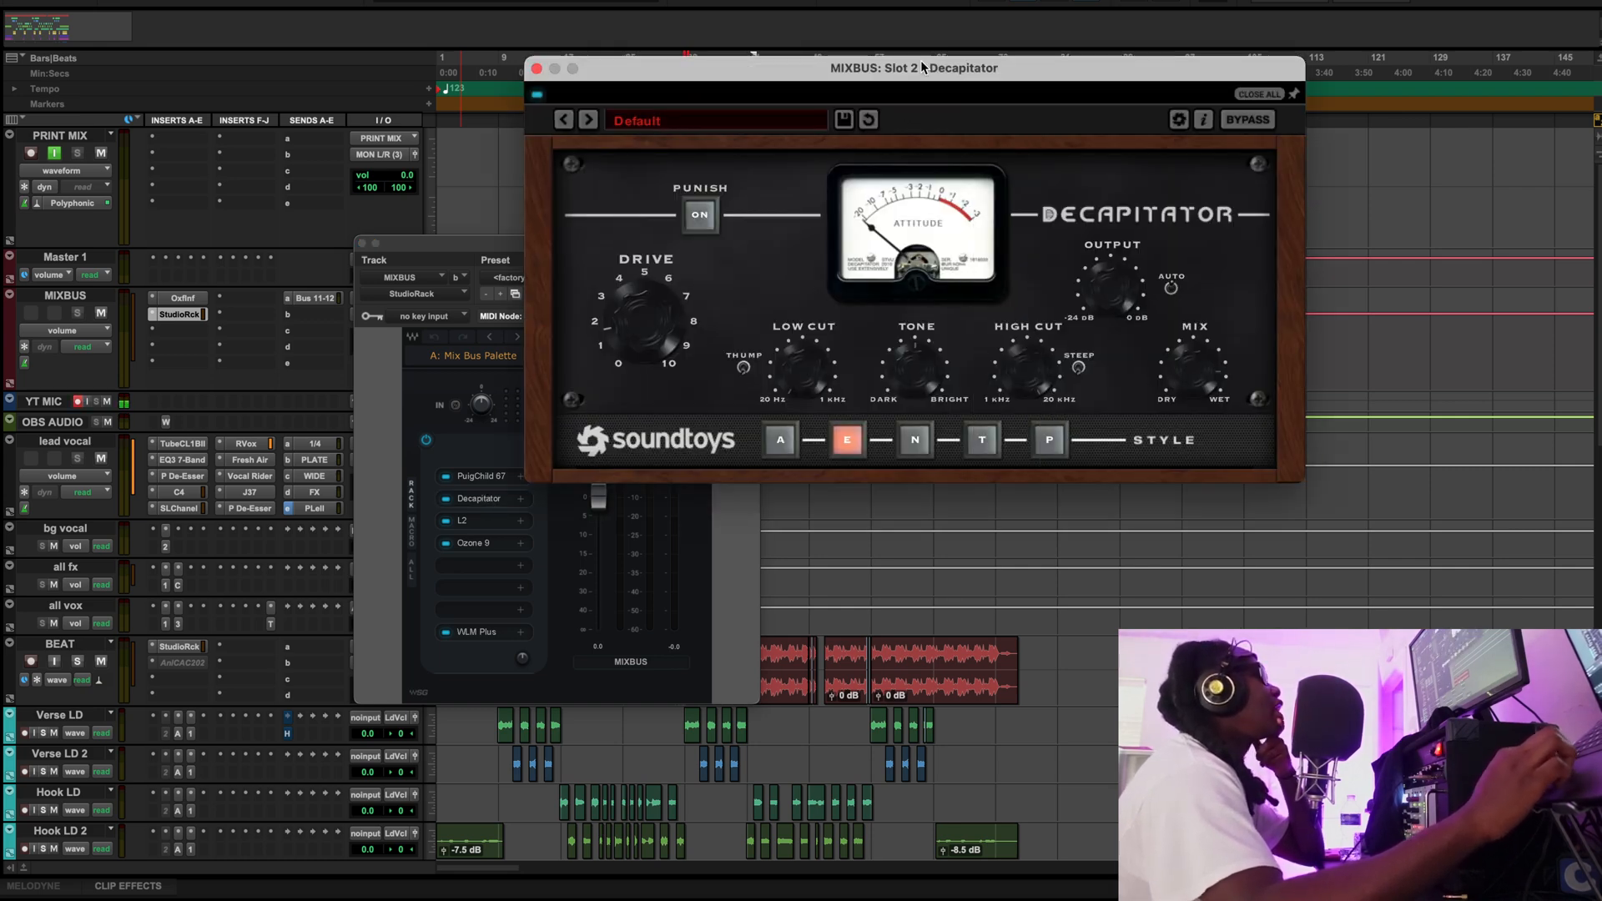
{"action": "left_click_drag", "start_coordinate": [929, 61], "coordinate": [845, 224]}
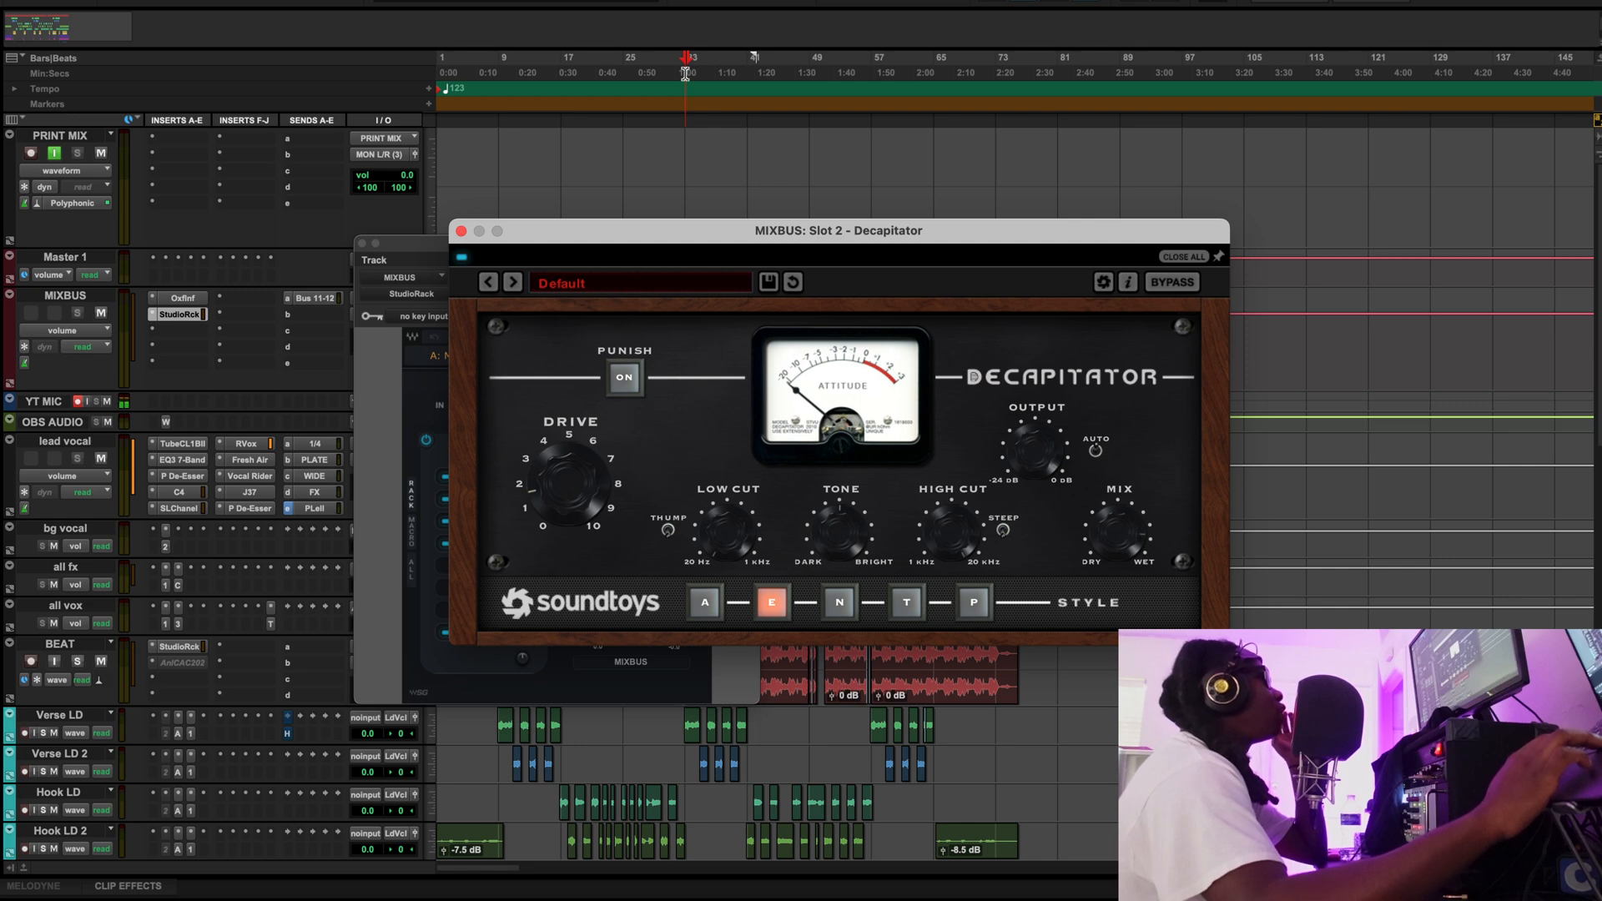
{"action": "key", "text": "space"}
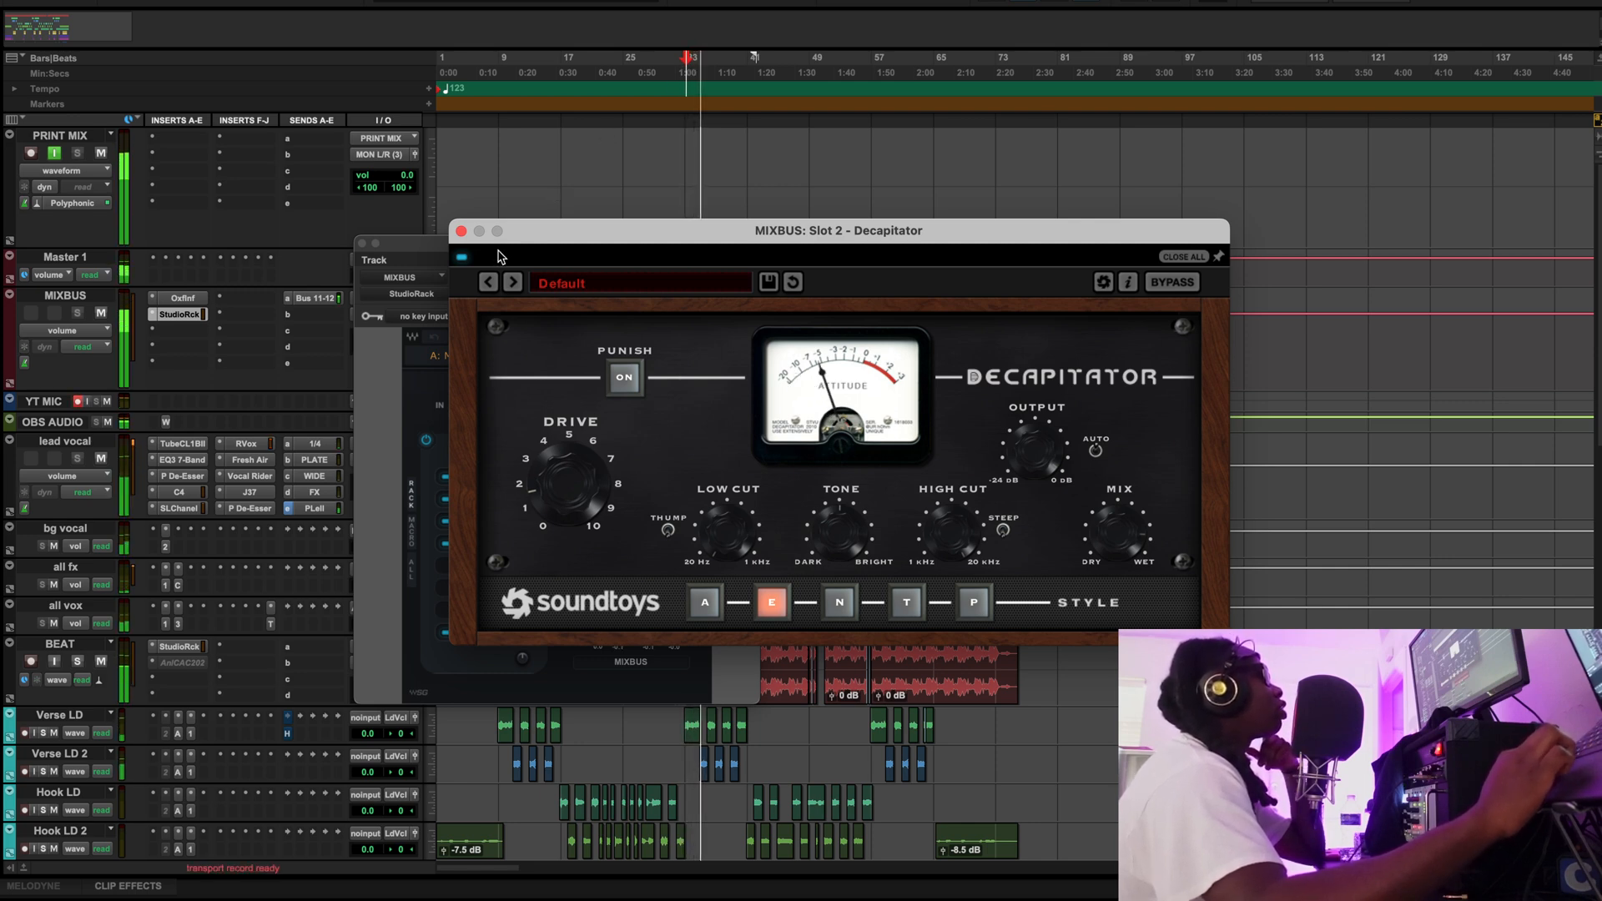
{"action": "left_click", "coordinate": [461, 258]}
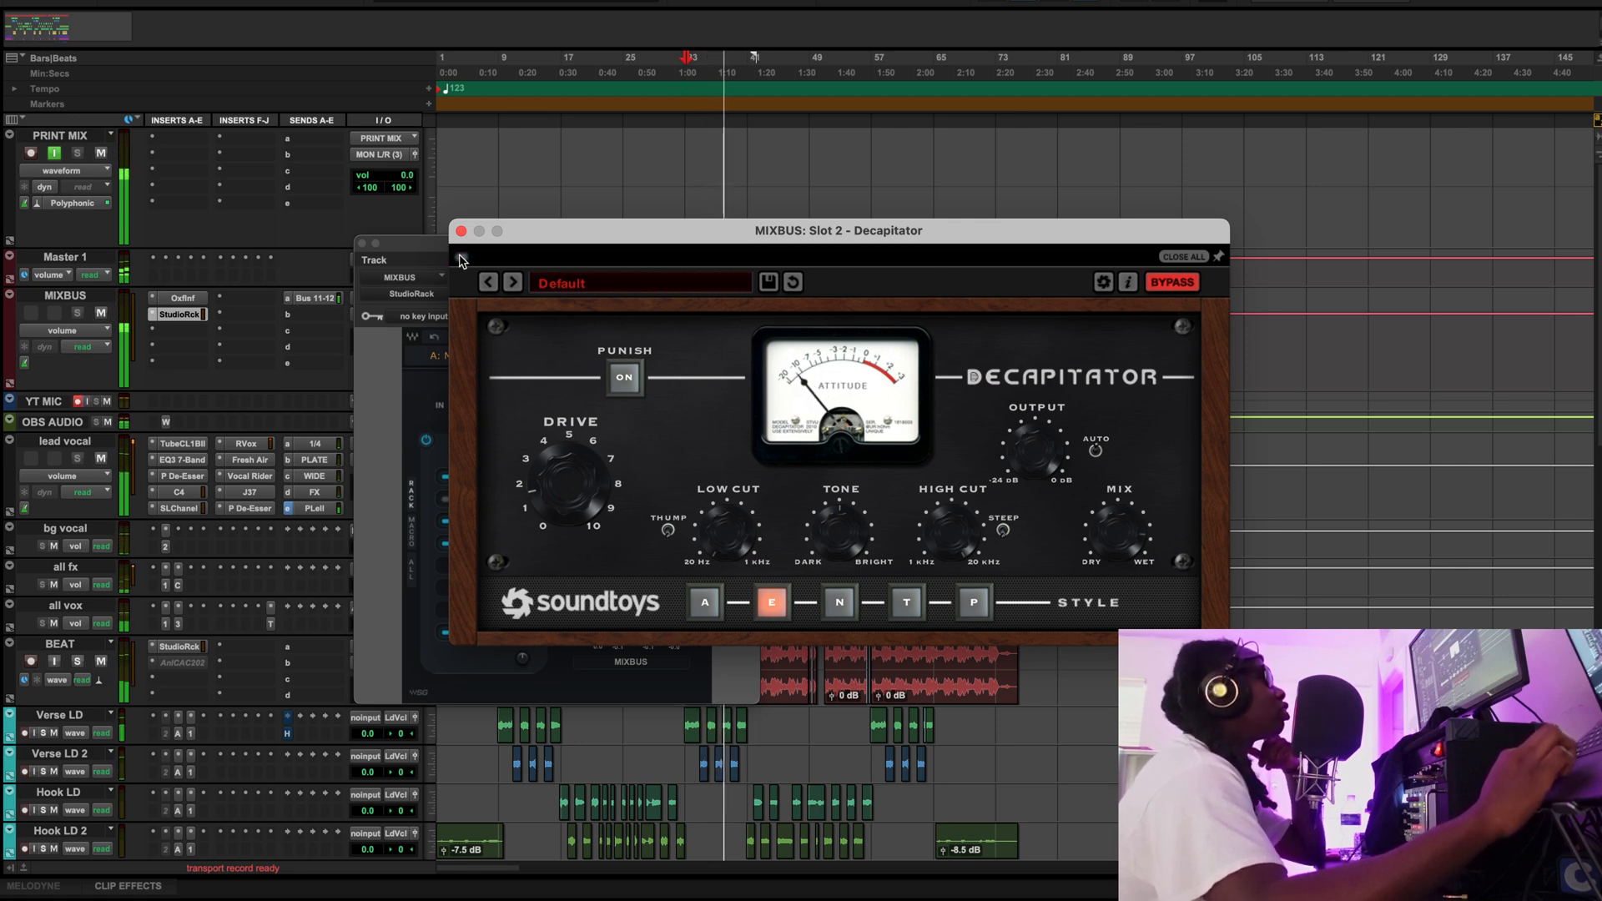
{"action": "left_click", "coordinate": [462, 258]}
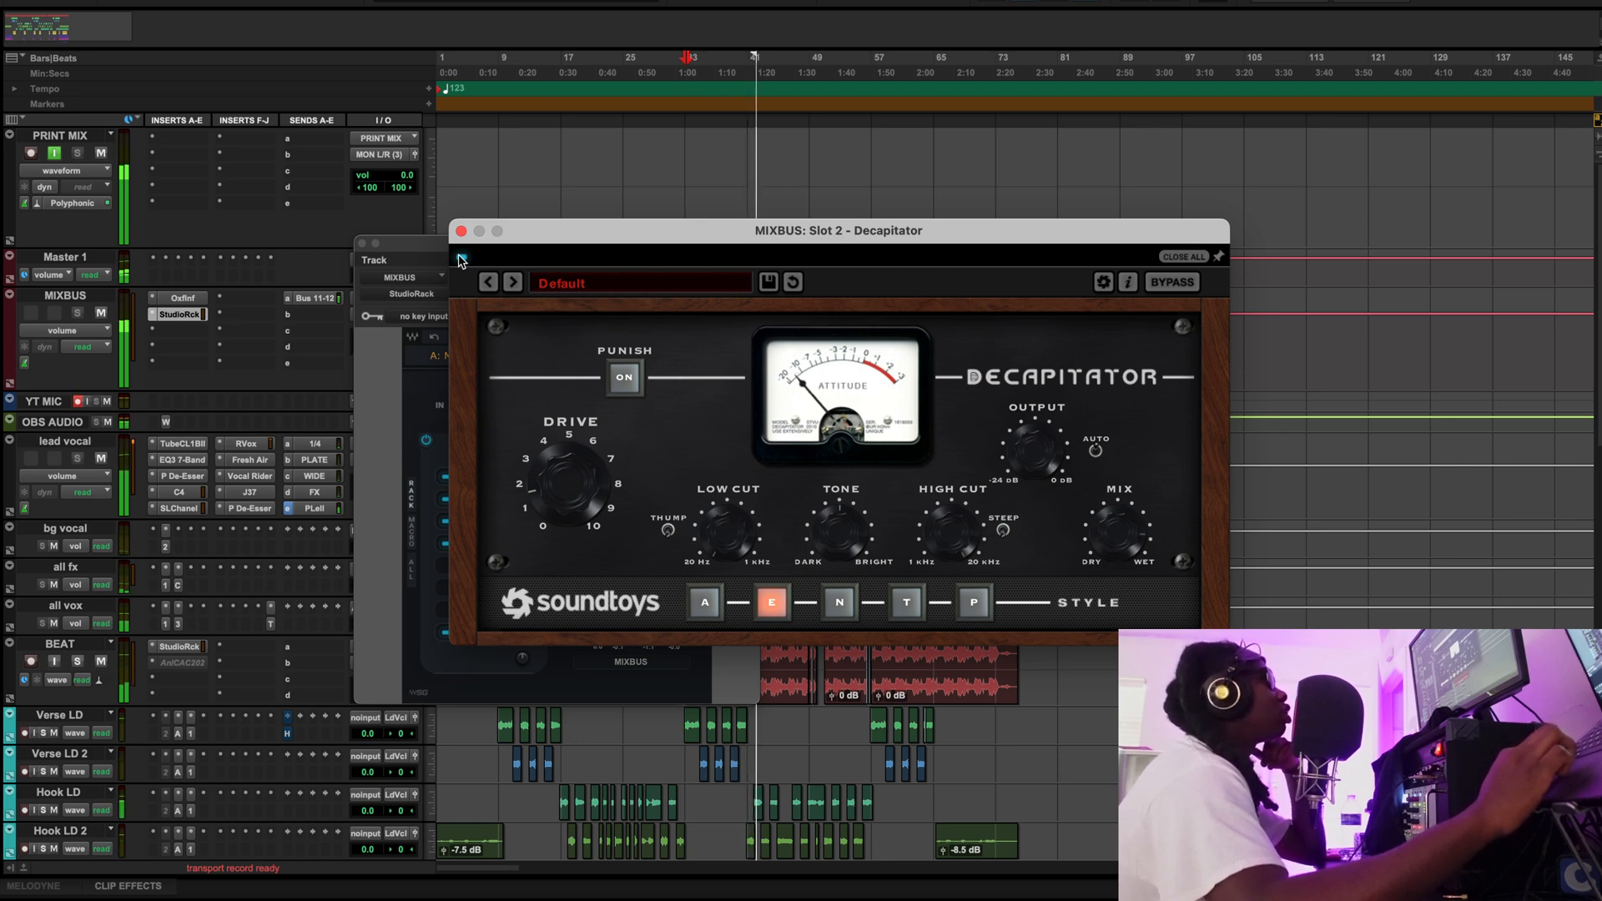
{"action": "left_click", "coordinate": [461, 259]}
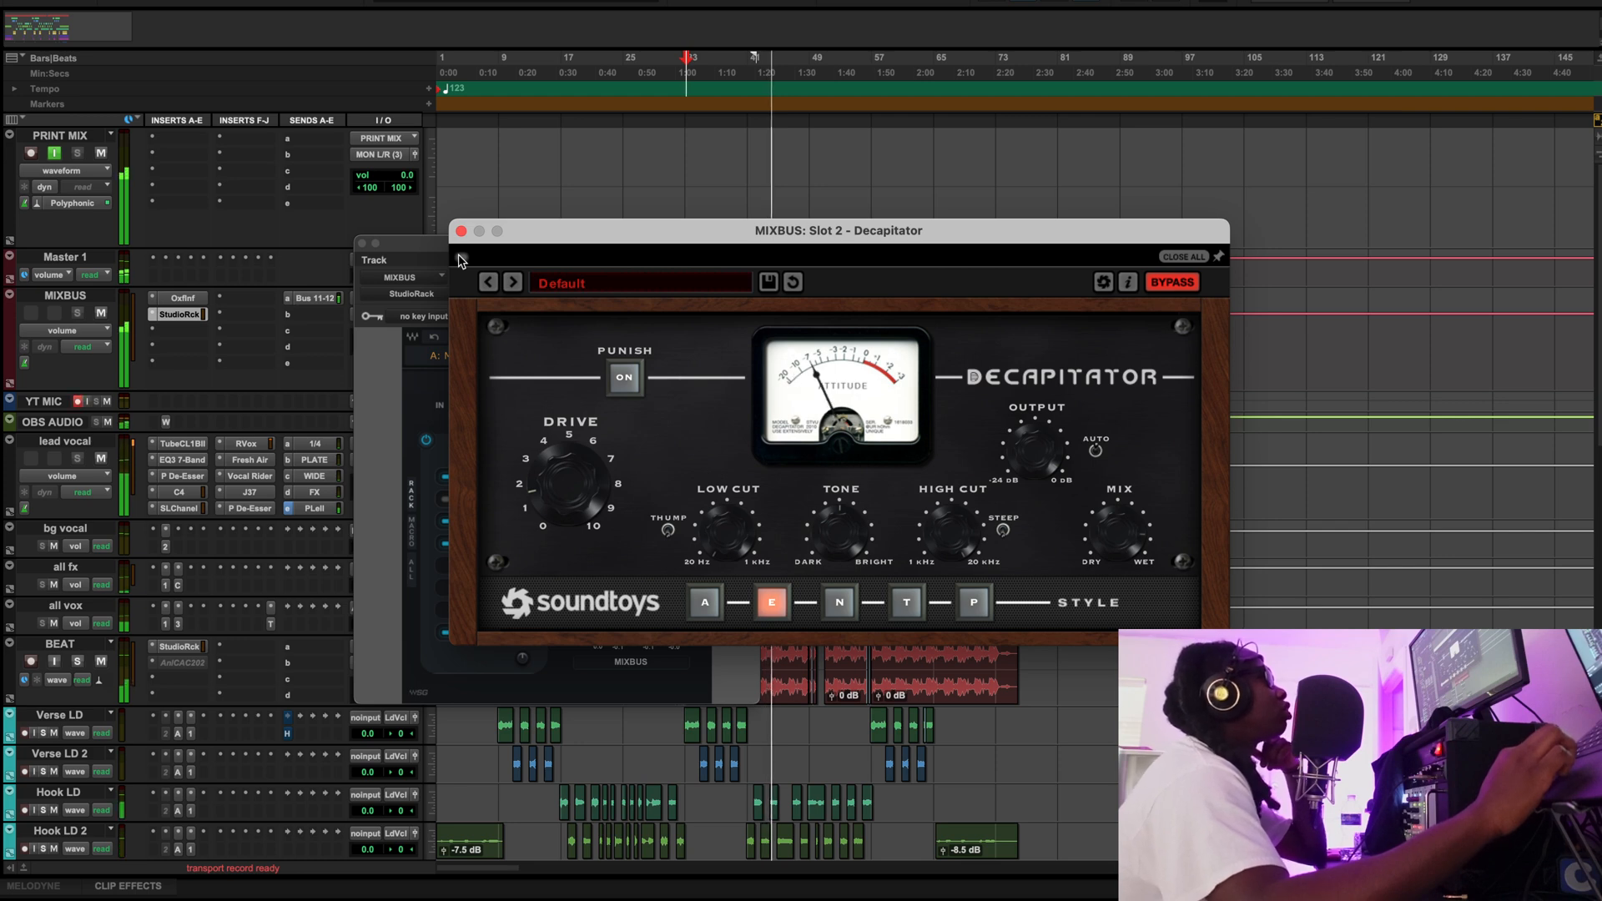
{"action": "left_click", "coordinate": [462, 258]}
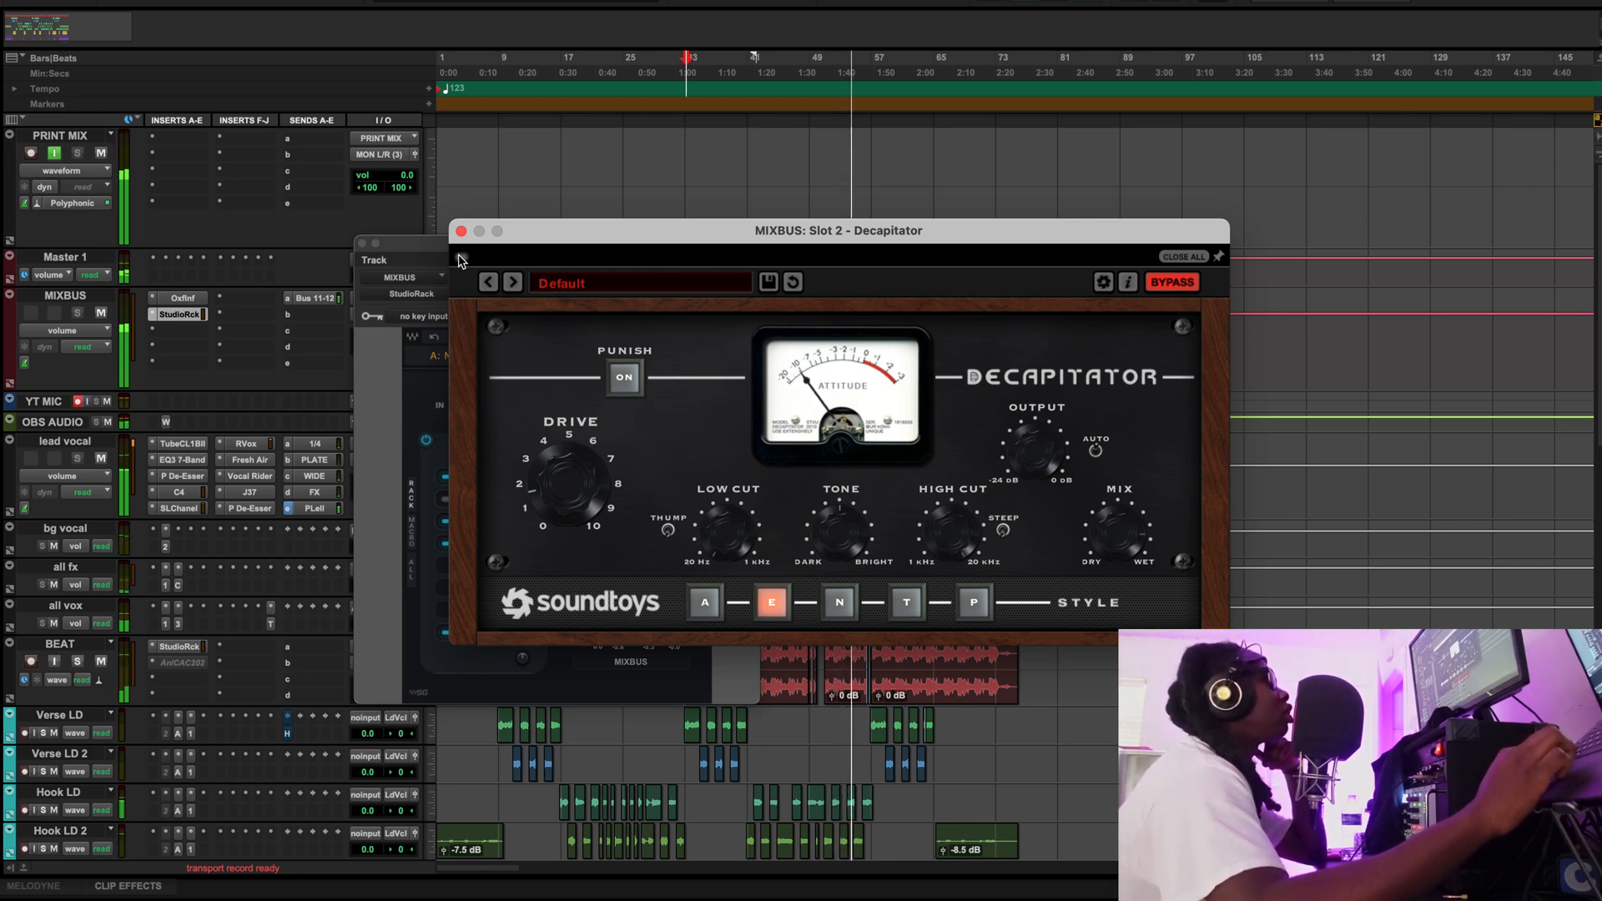
{"action": "left_click", "coordinate": [460, 259]}
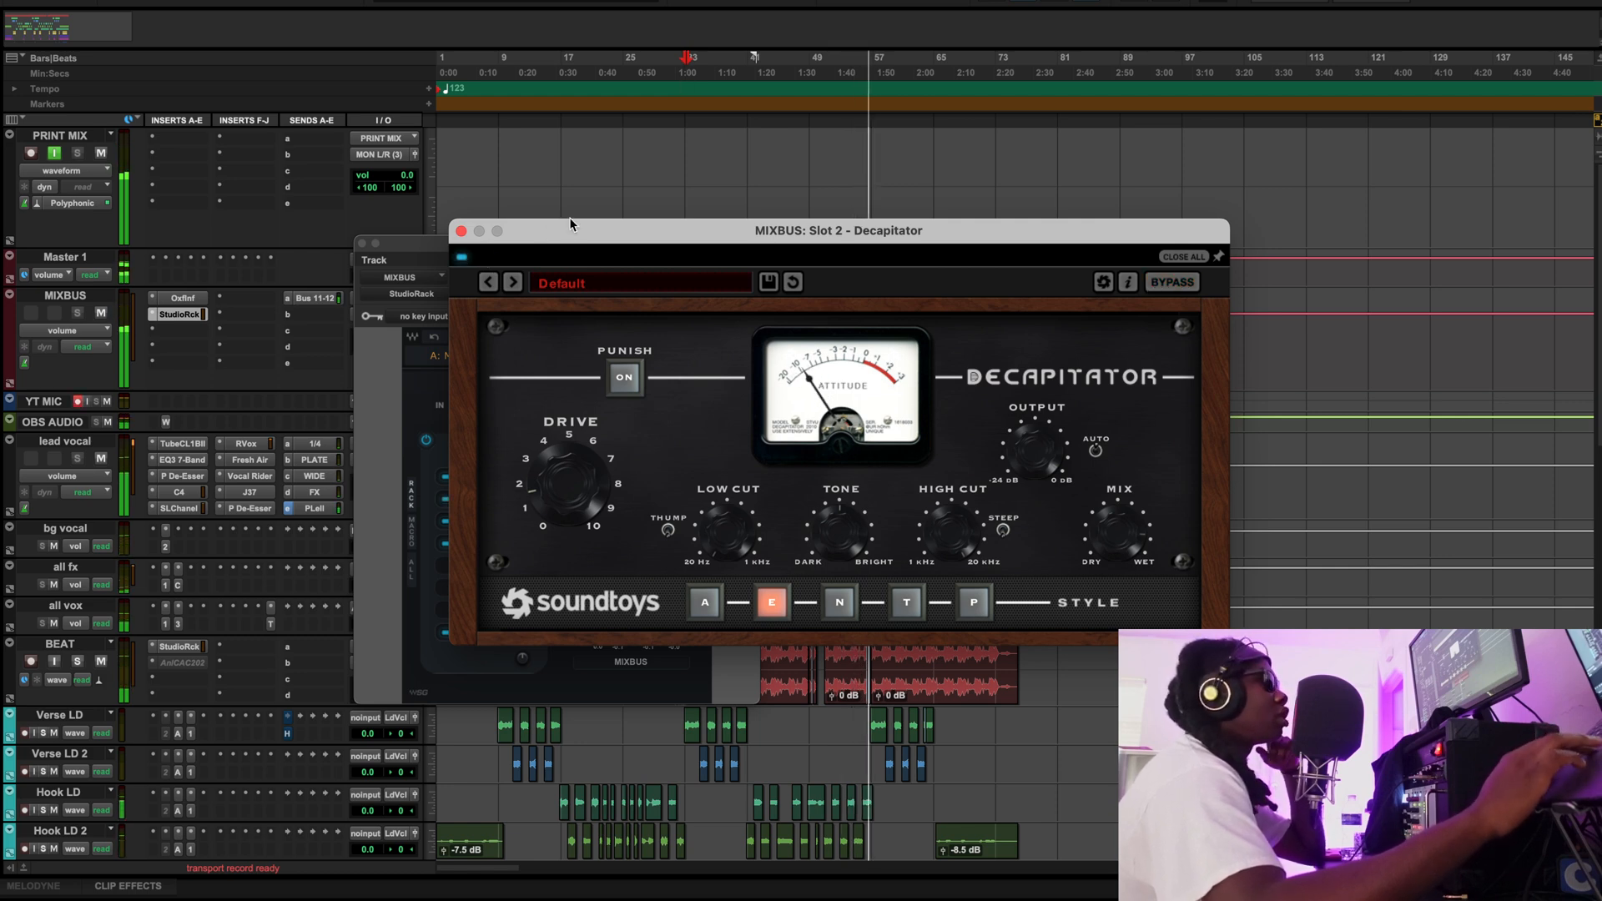
{"action": "key", "text": "space"}
{"action": "left_click", "coordinate": [461, 231]}
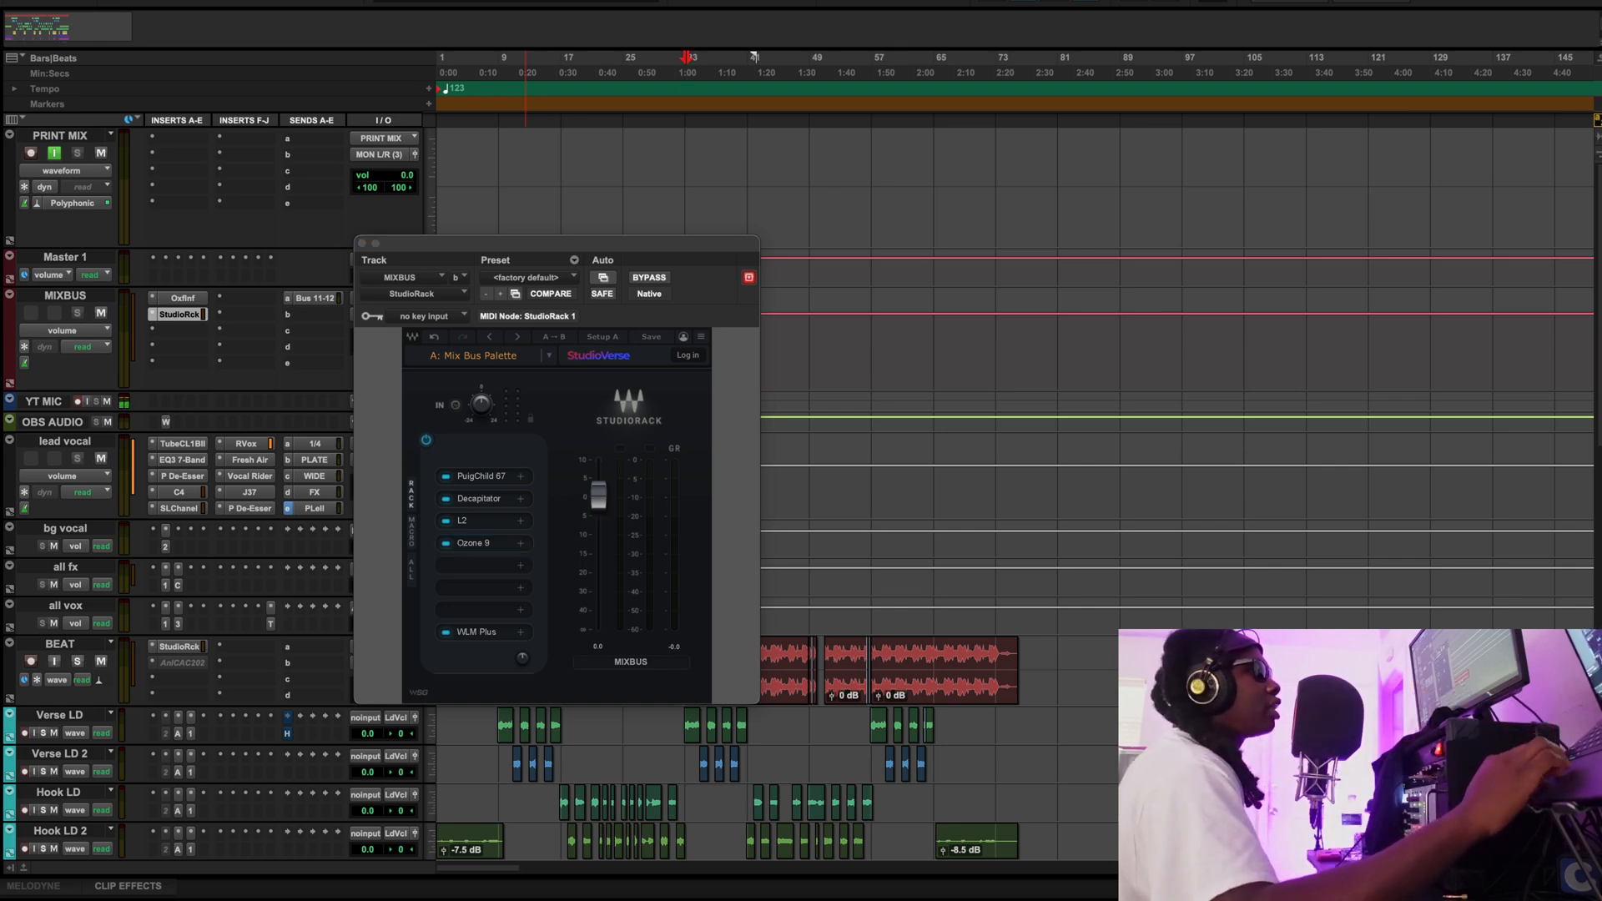
Open Ozone 9 from the MIXBUS StudioRack and review its Imager, Exciter and Maximizer module settings, finishing on the Exciter
{"action": "left_click_drag", "start_coordinate": [0, 158], "coordinate": [779, 230]}
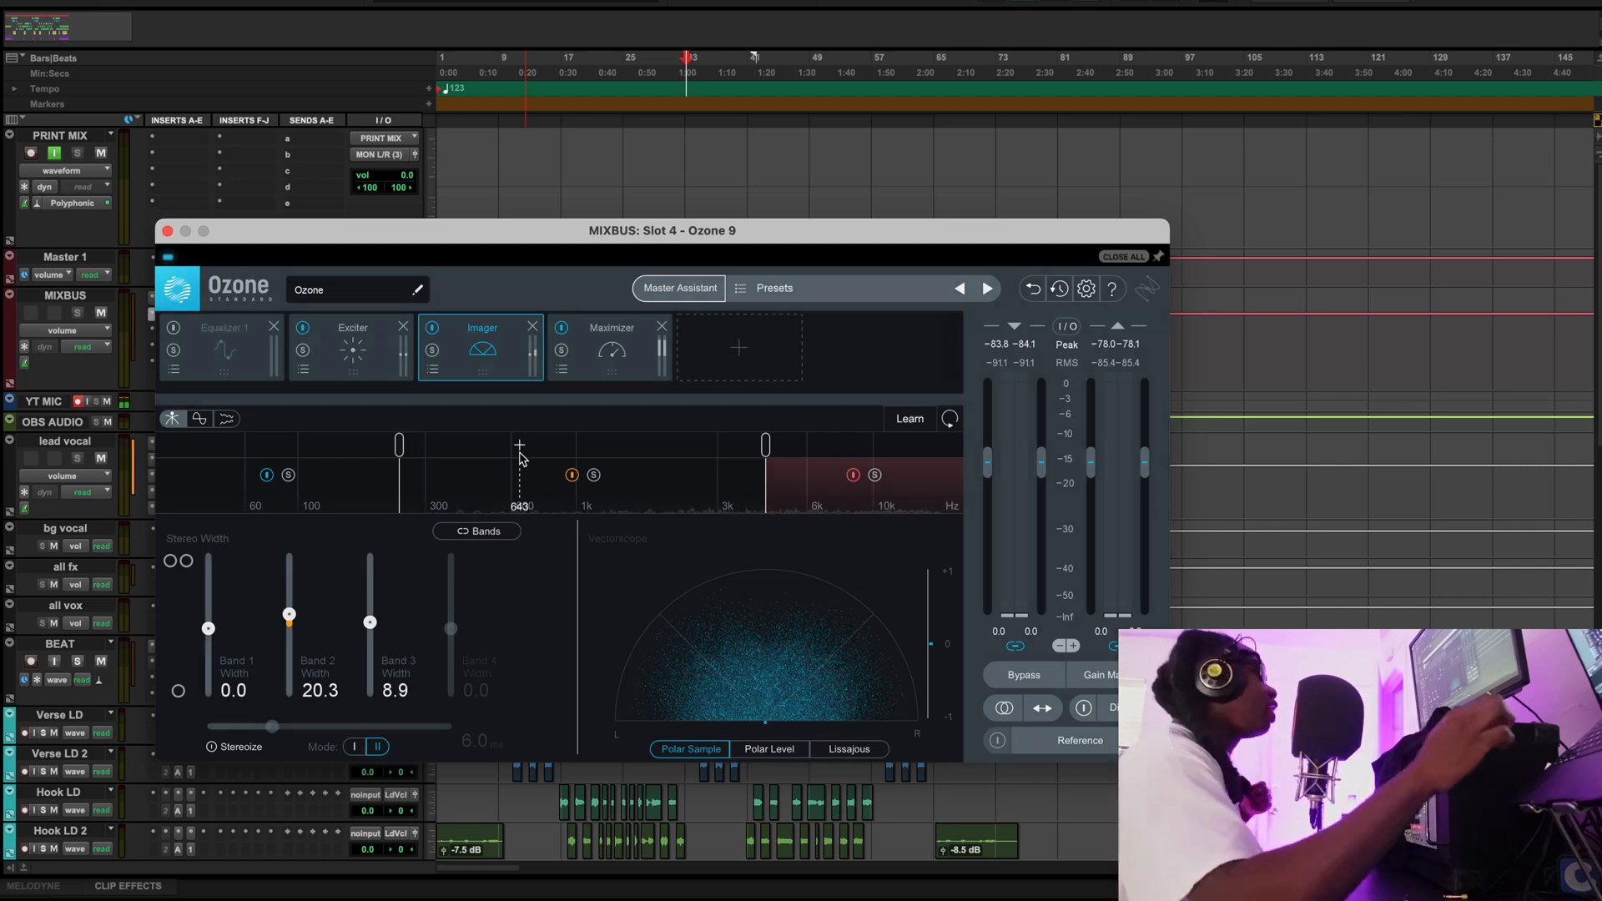
{"action": "left_click", "coordinate": [379, 348]}
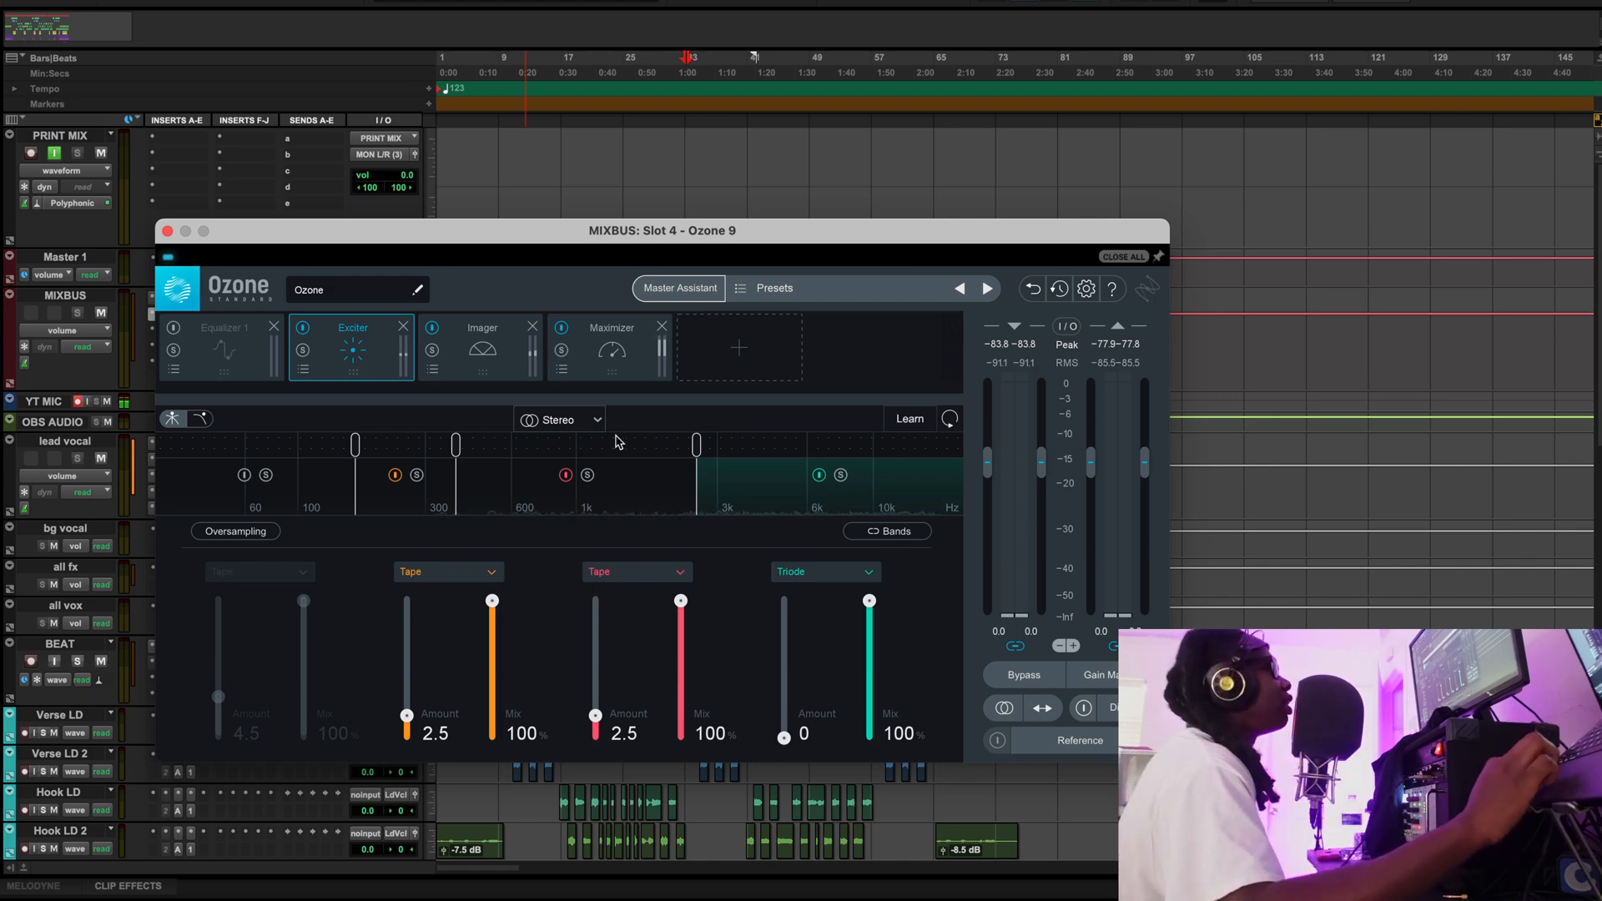
{"action": "left_click", "coordinate": [612, 349]}
{"action": "left_click", "coordinate": [353, 349]}
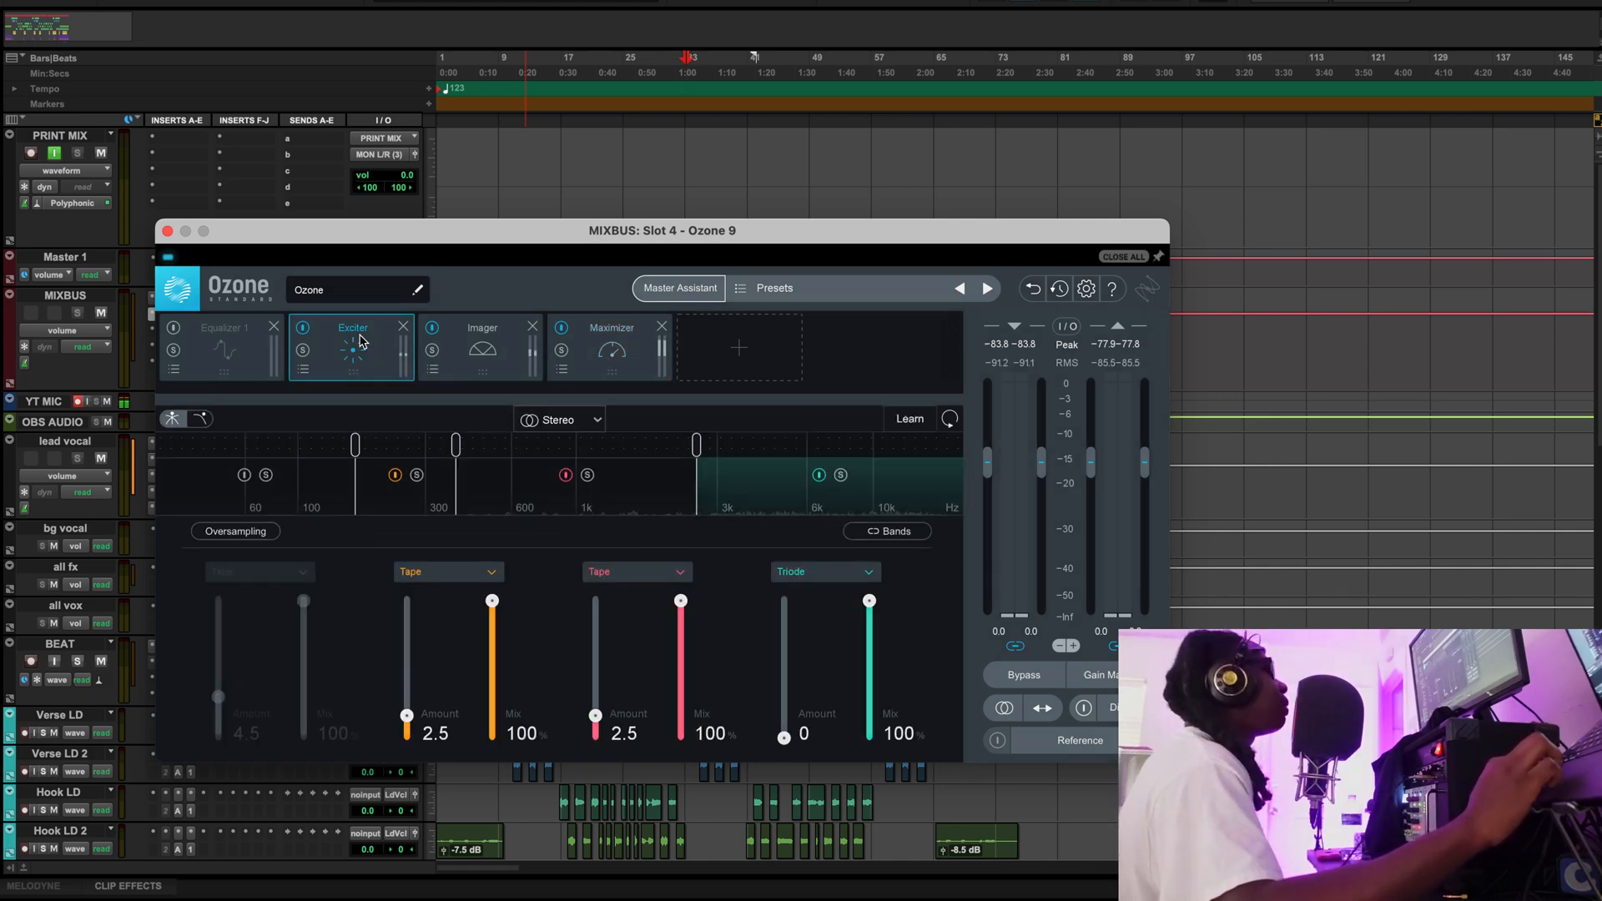
Play from about bar 33 and compare the mix with Ozone's Exciter and Imager modules bypassed and active
{"action": "key", "text": "space"}
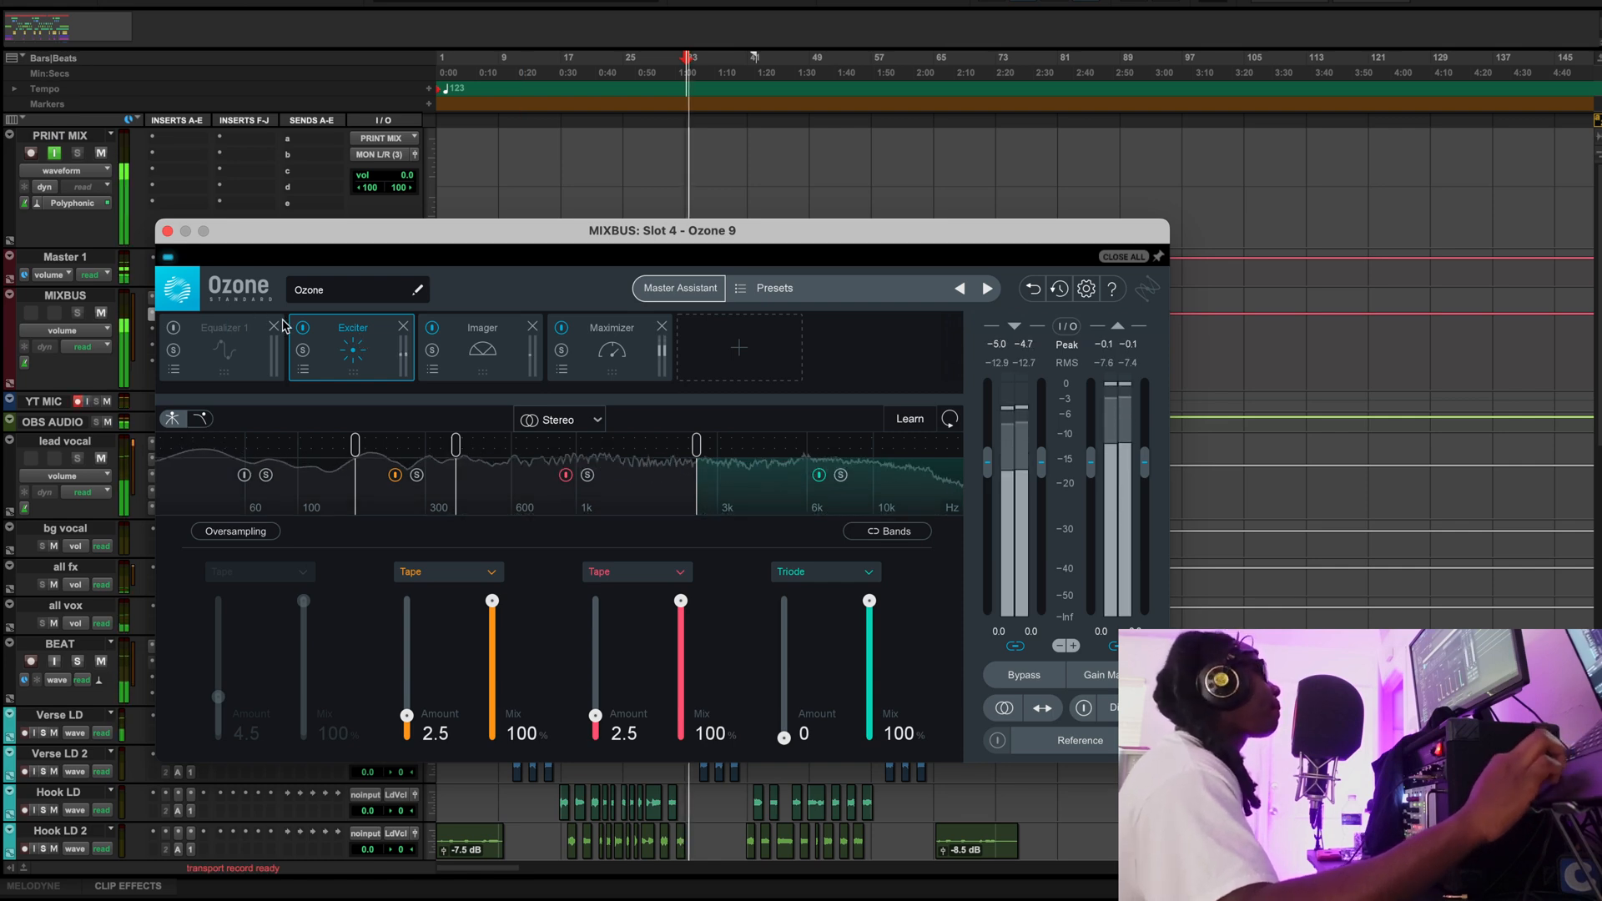
{"action": "left_click", "coordinate": [303, 327]}
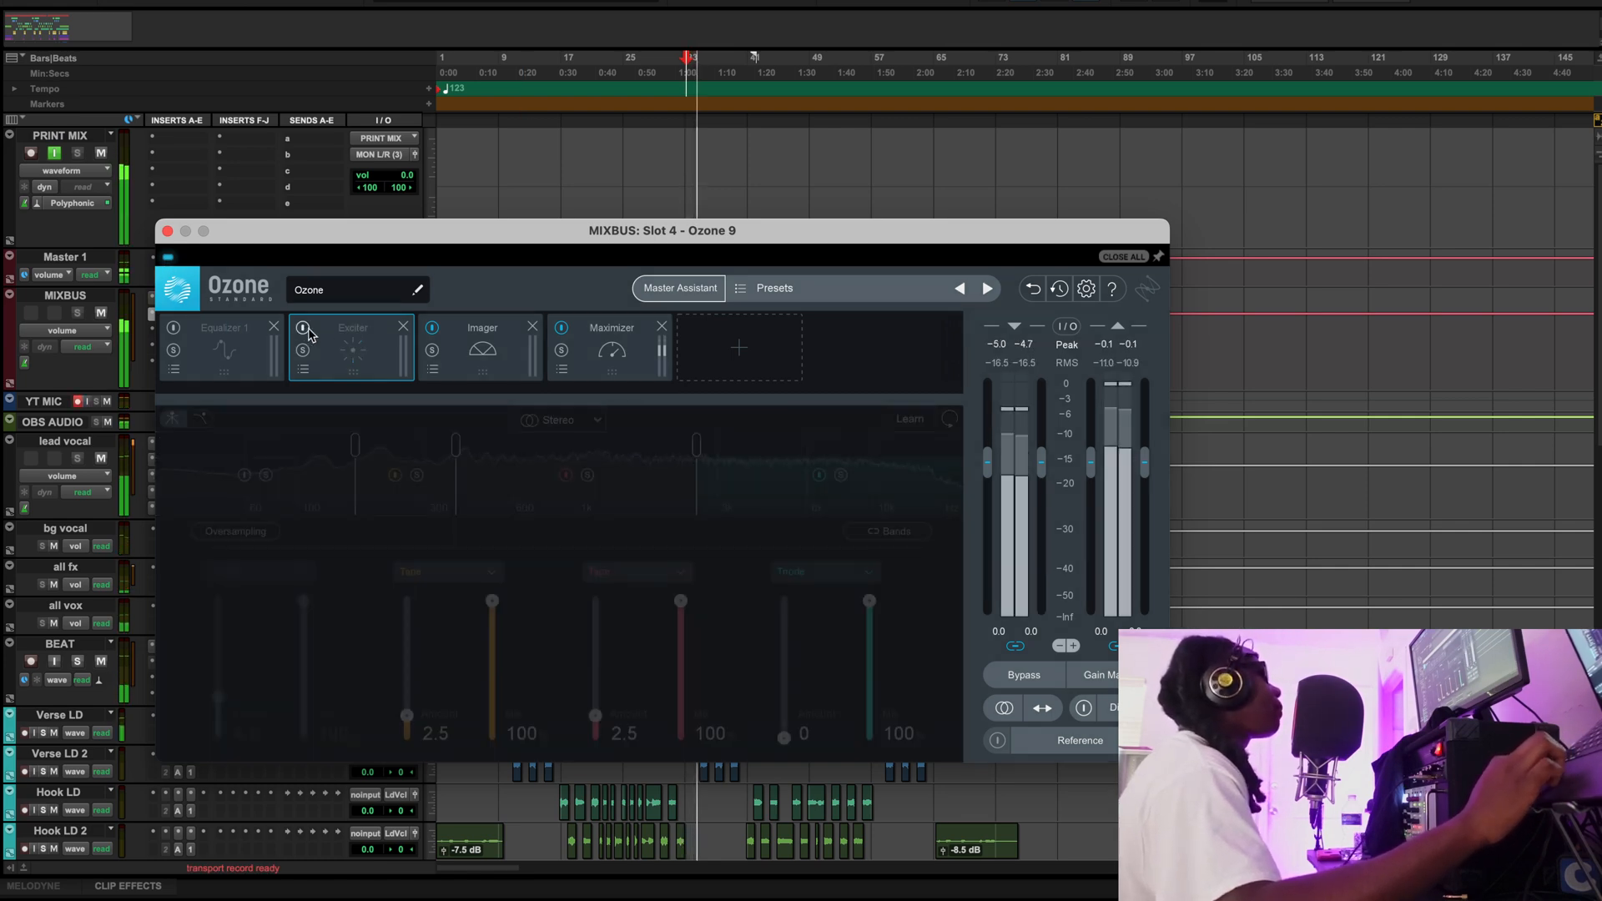
{"action": "left_click", "coordinate": [433, 327]}
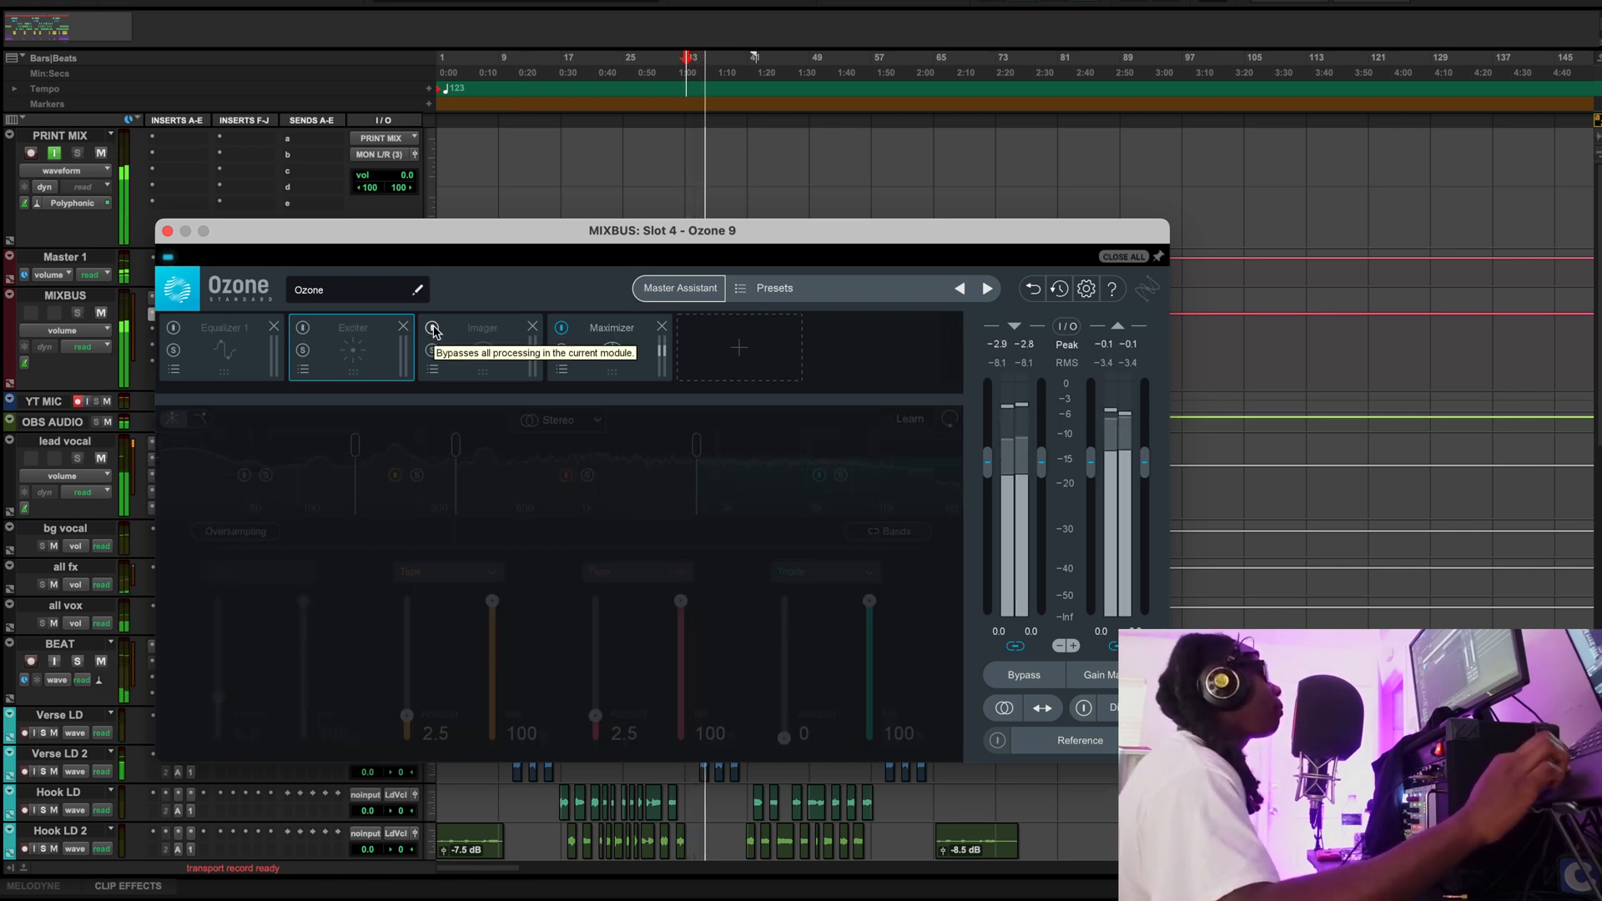
{"action": "left_click", "coordinate": [432, 327]}
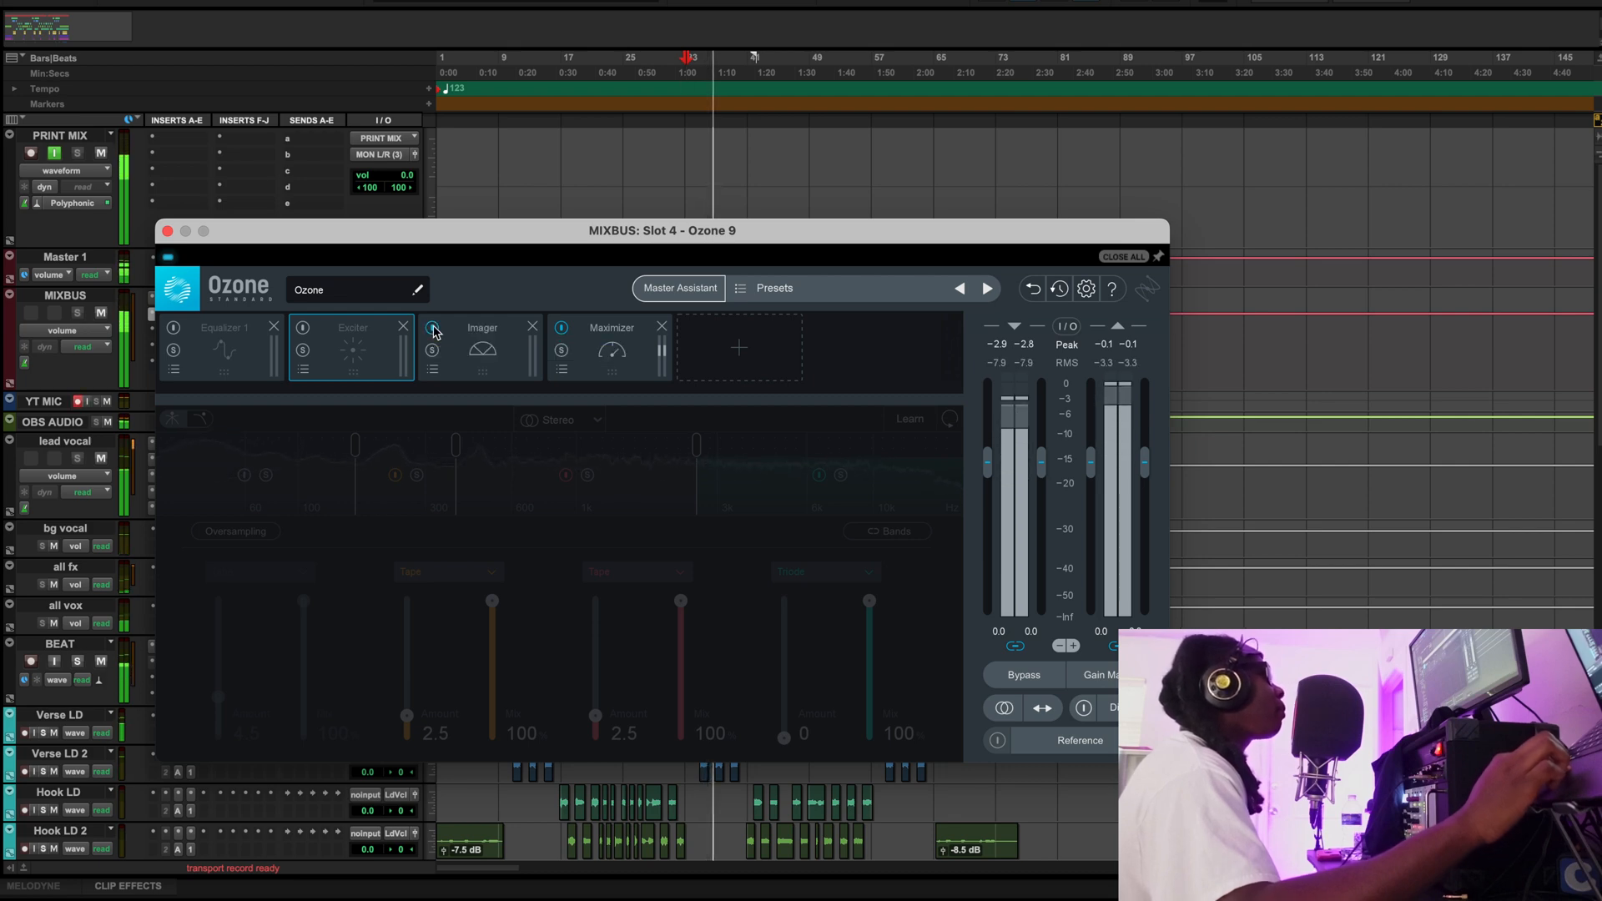
{"action": "left_click", "coordinate": [432, 328]}
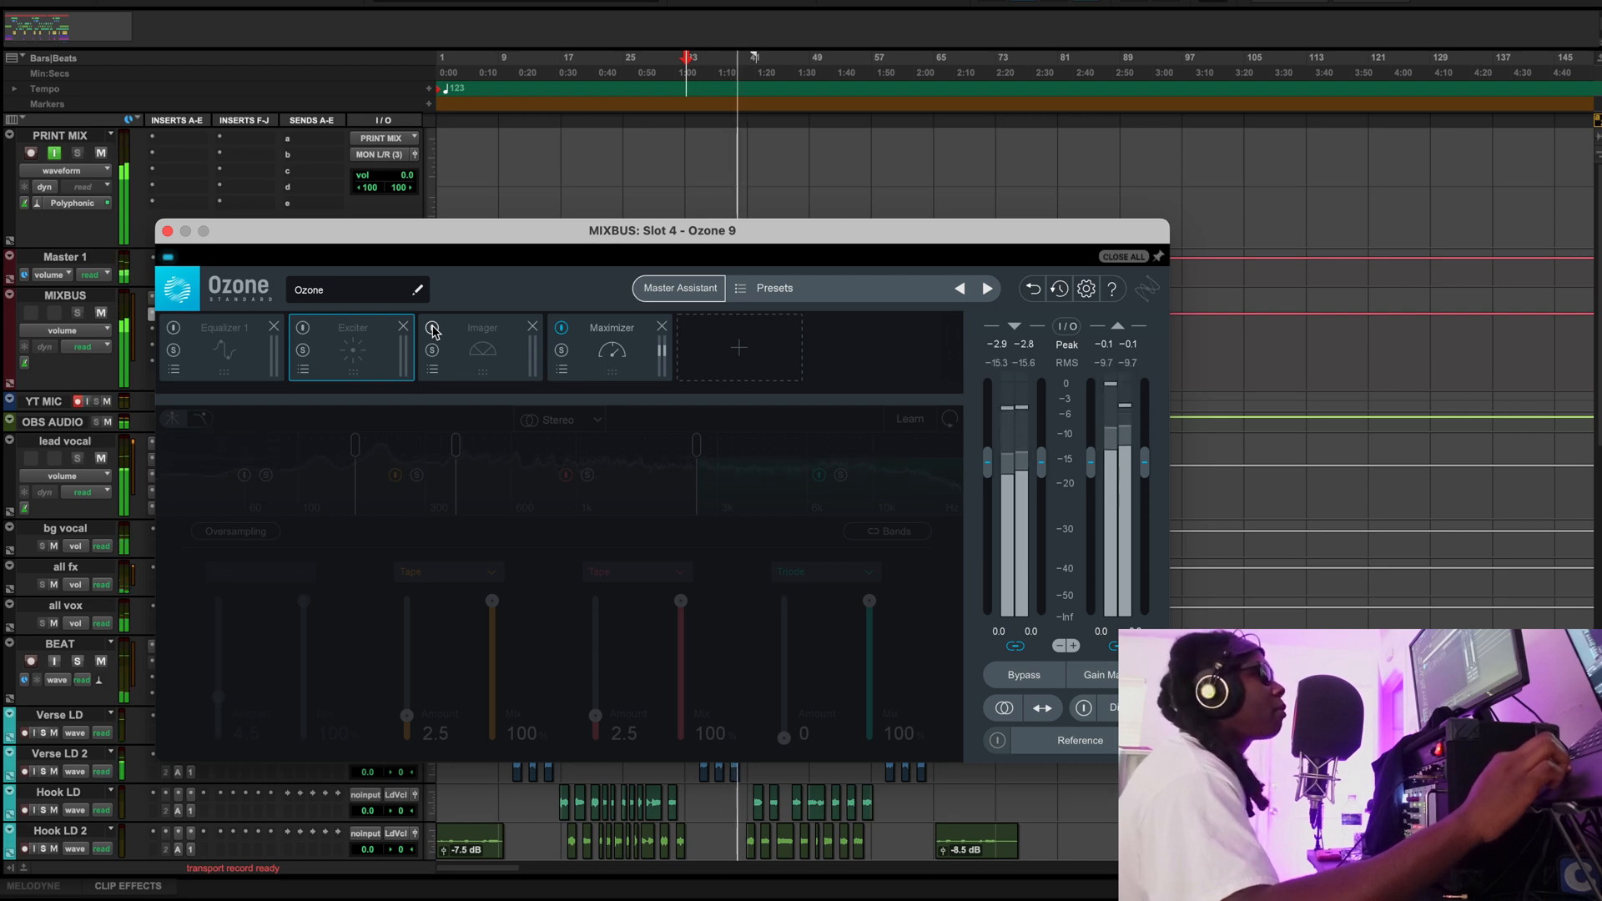
{"action": "left_click", "coordinate": [433, 327]}
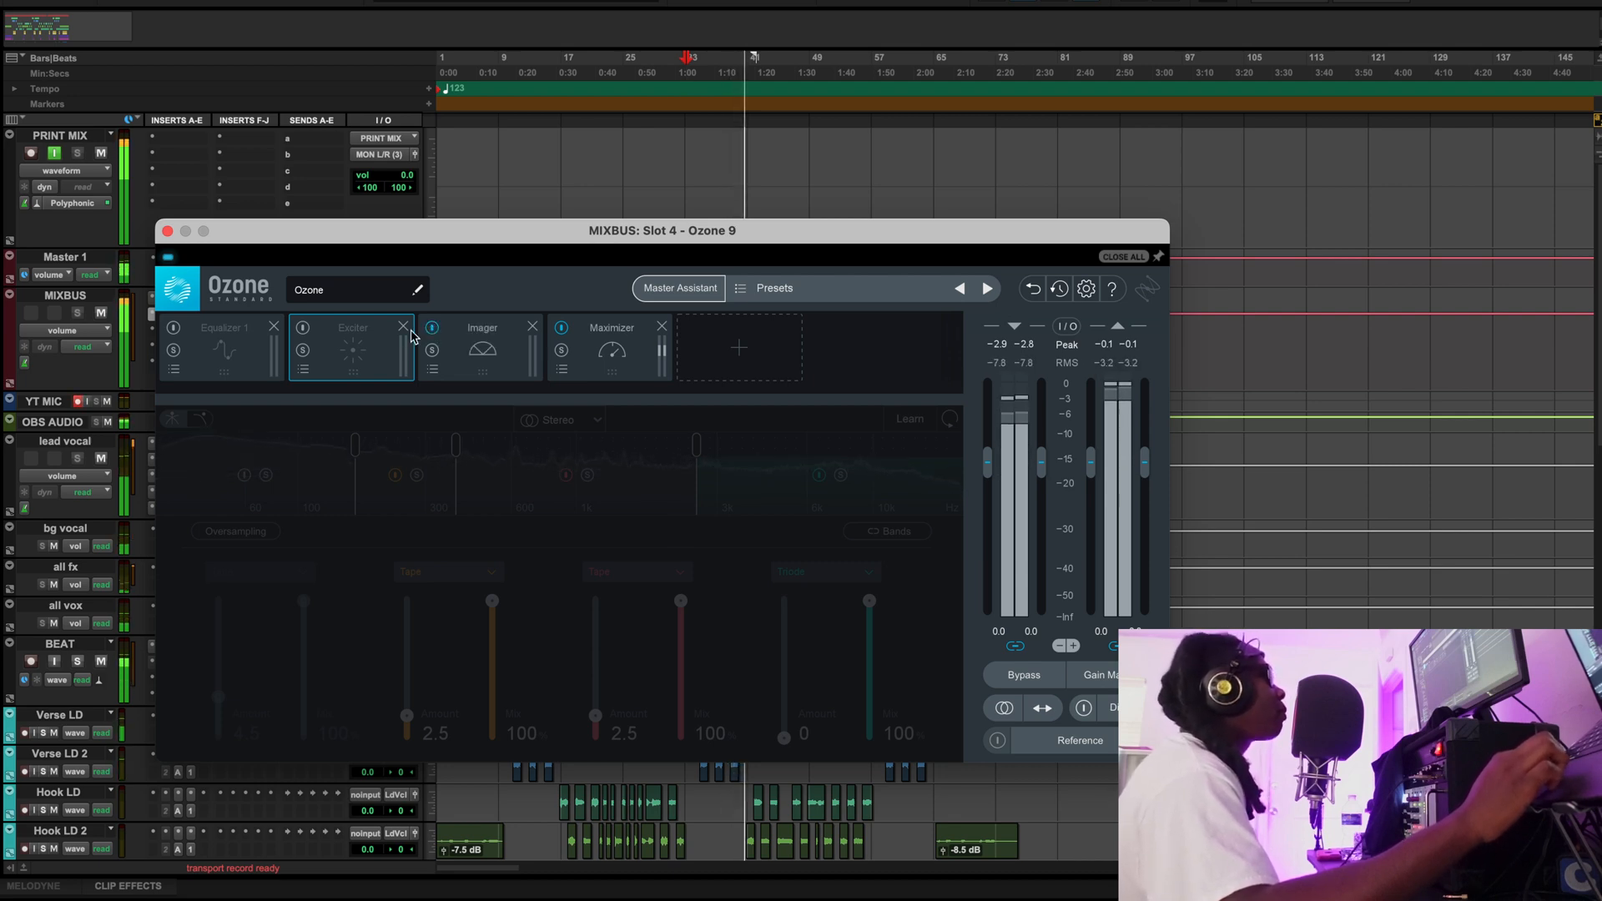
{"action": "left_click", "coordinate": [302, 328]}
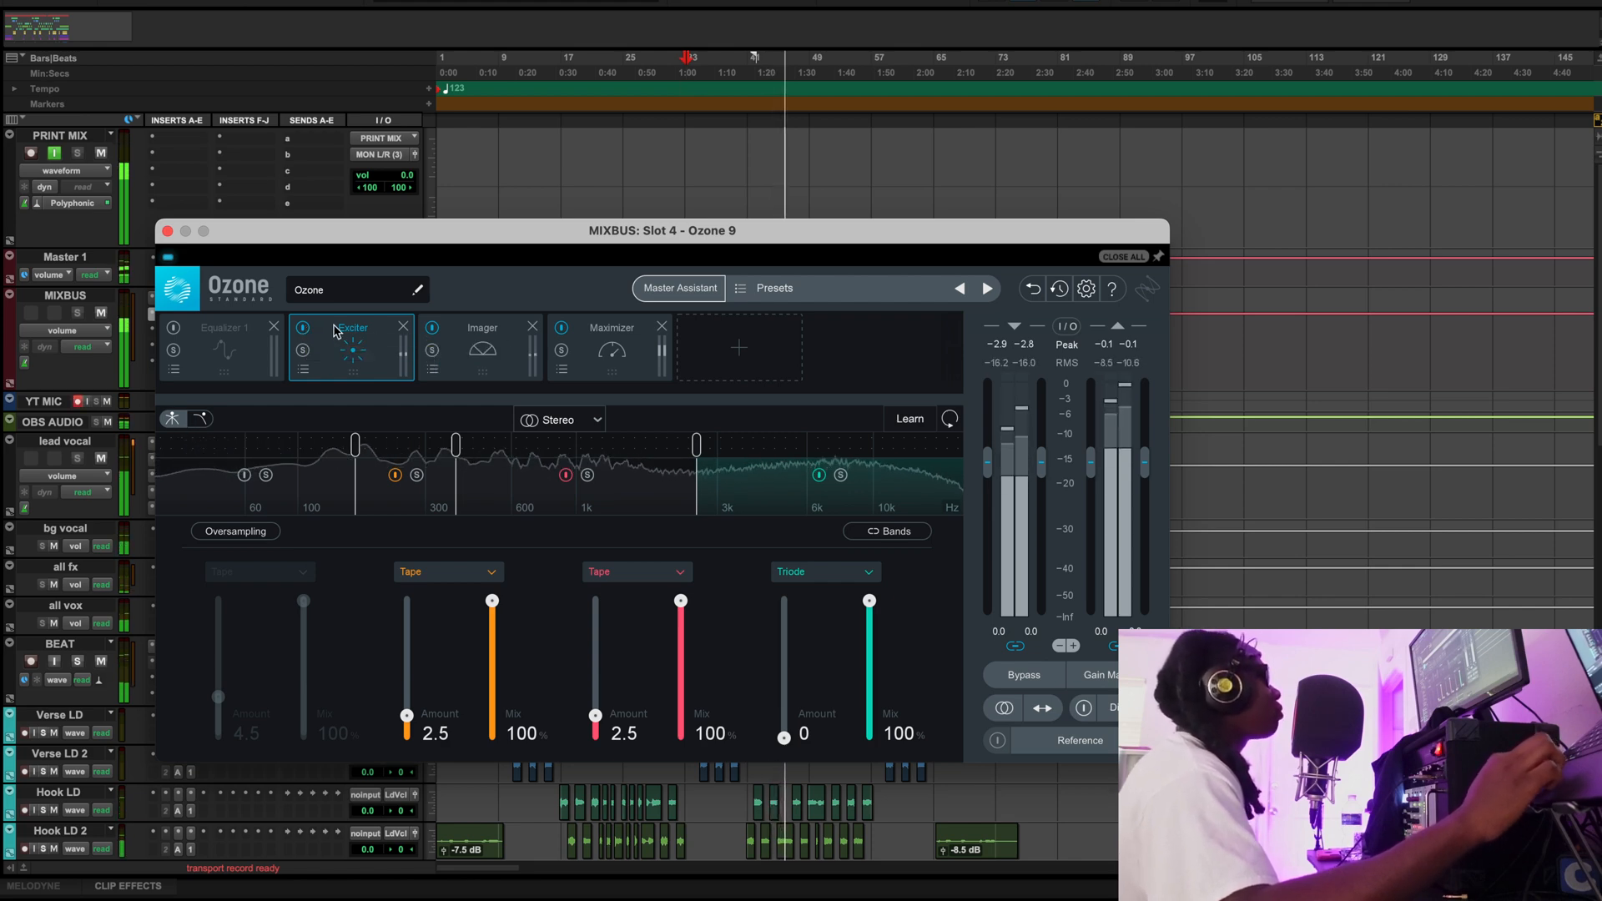
Bypass Ozone's Exciter and Imager once more during playback, reactivate both modules, then stop playback and close Ozone 9
{"action": "left_click", "coordinate": [303, 328]}
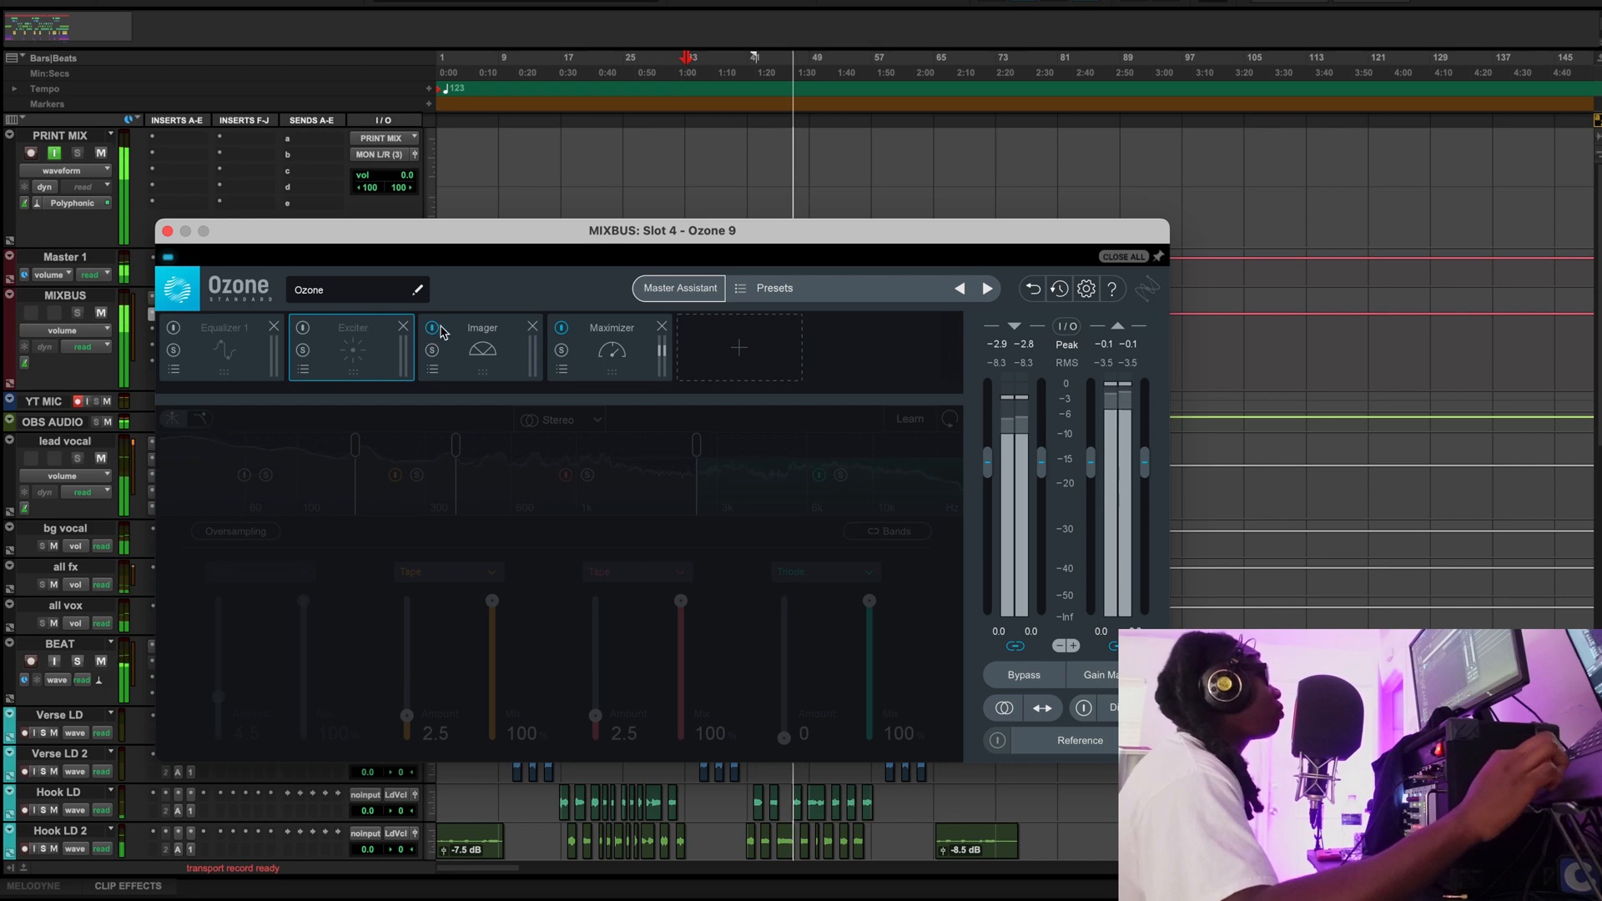
{"action": "left_click", "coordinate": [455, 346]}
{"action": "left_click", "coordinate": [432, 328]}
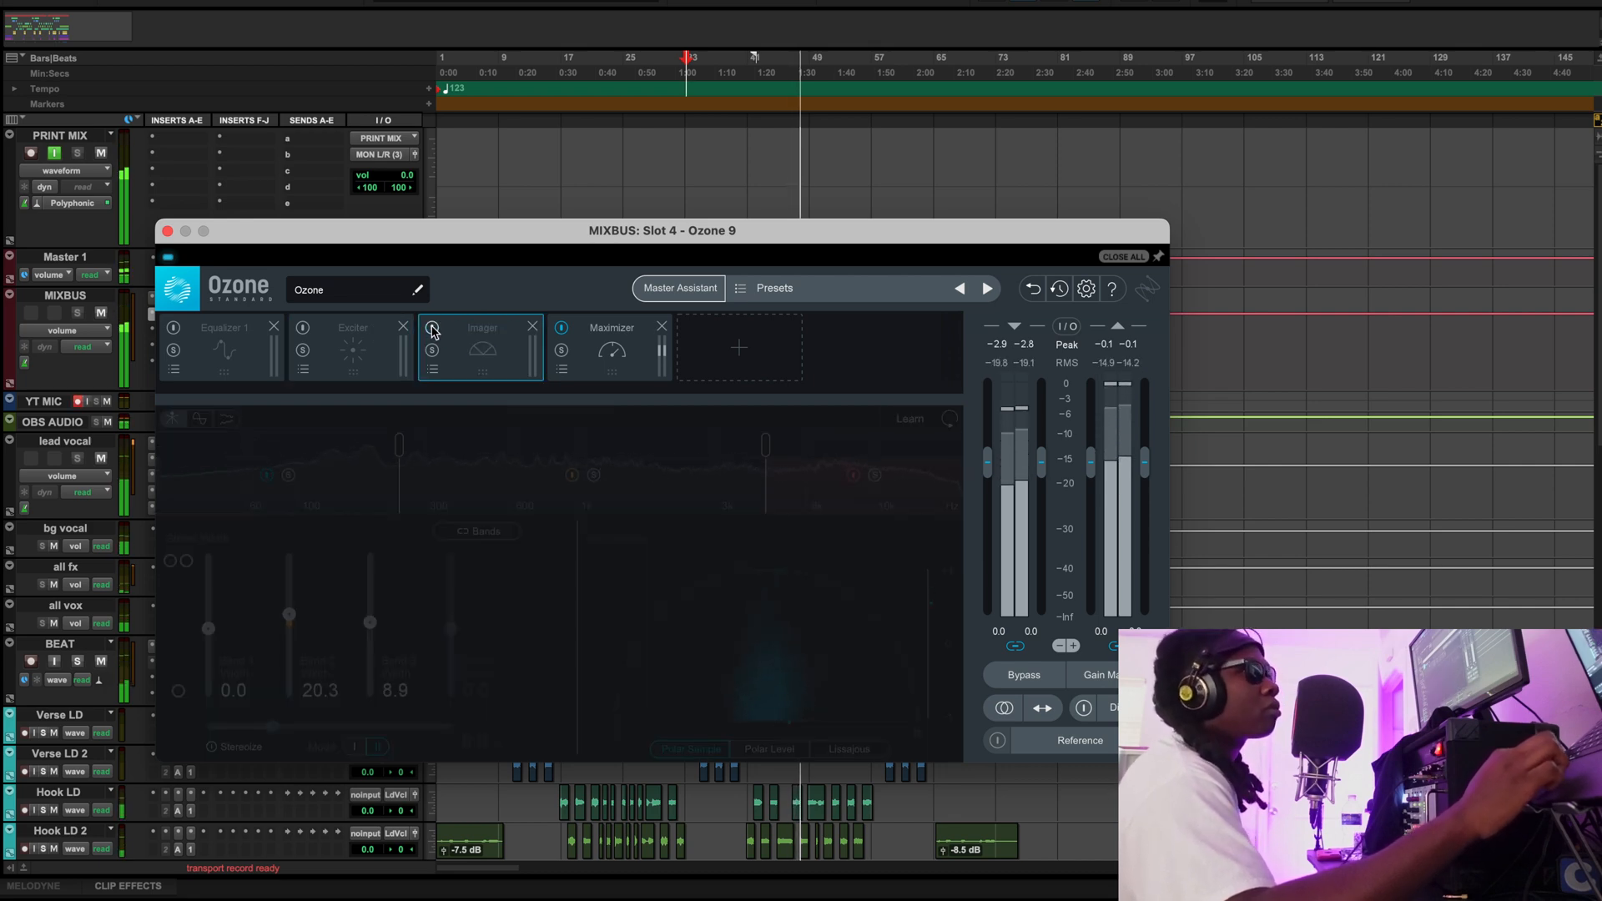
{"action": "left_click", "coordinate": [432, 328]}
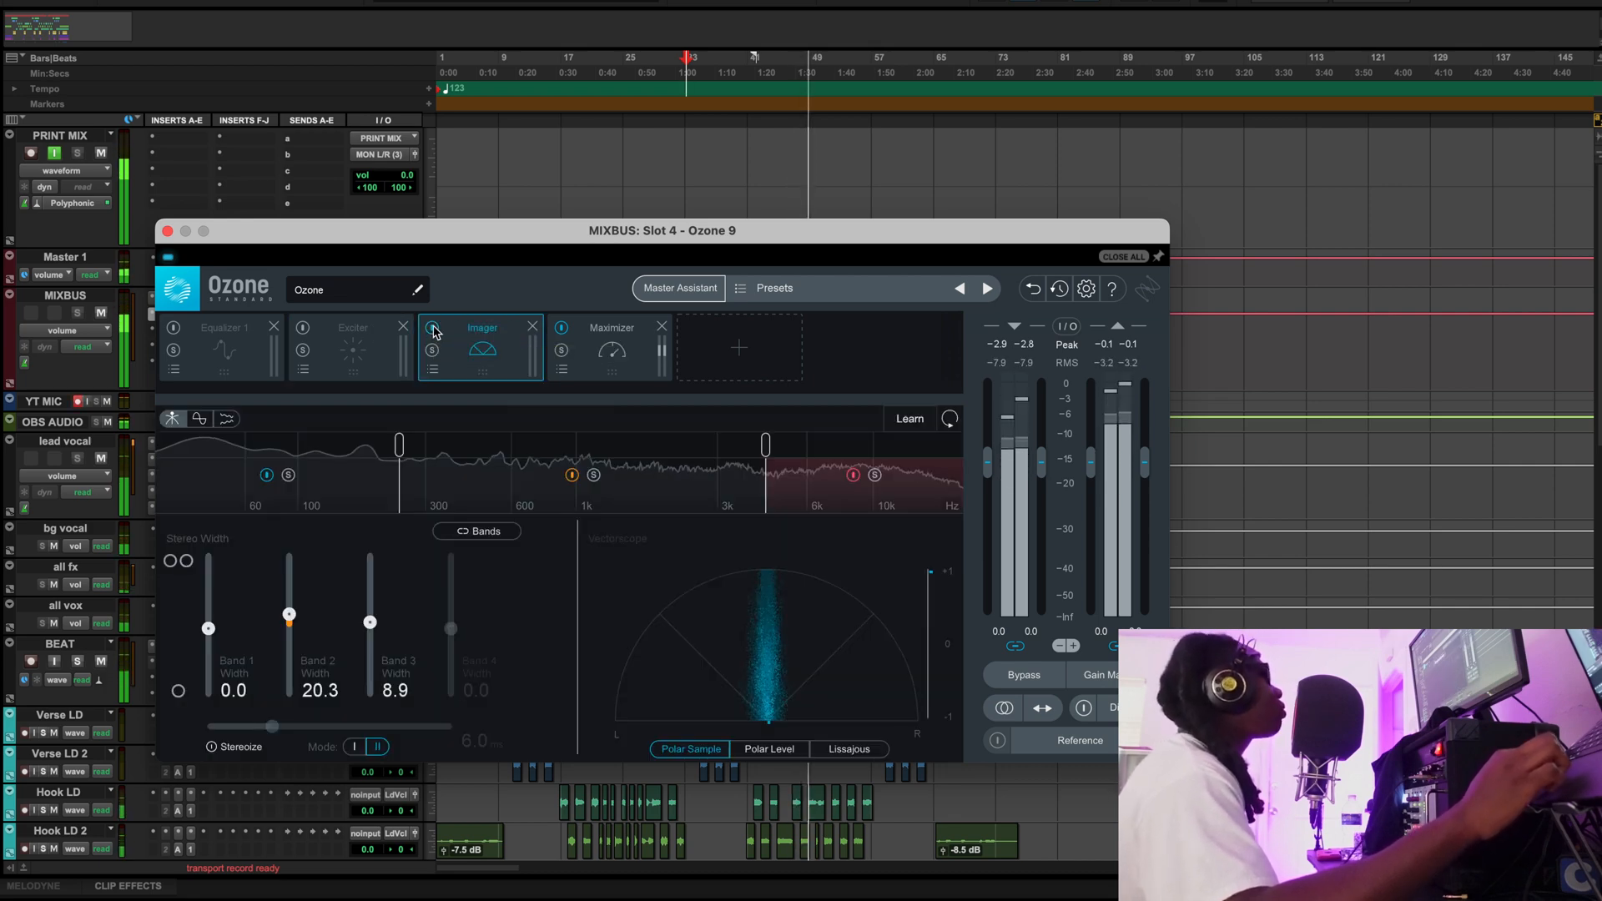
{"action": "left_click", "coordinate": [303, 328]}
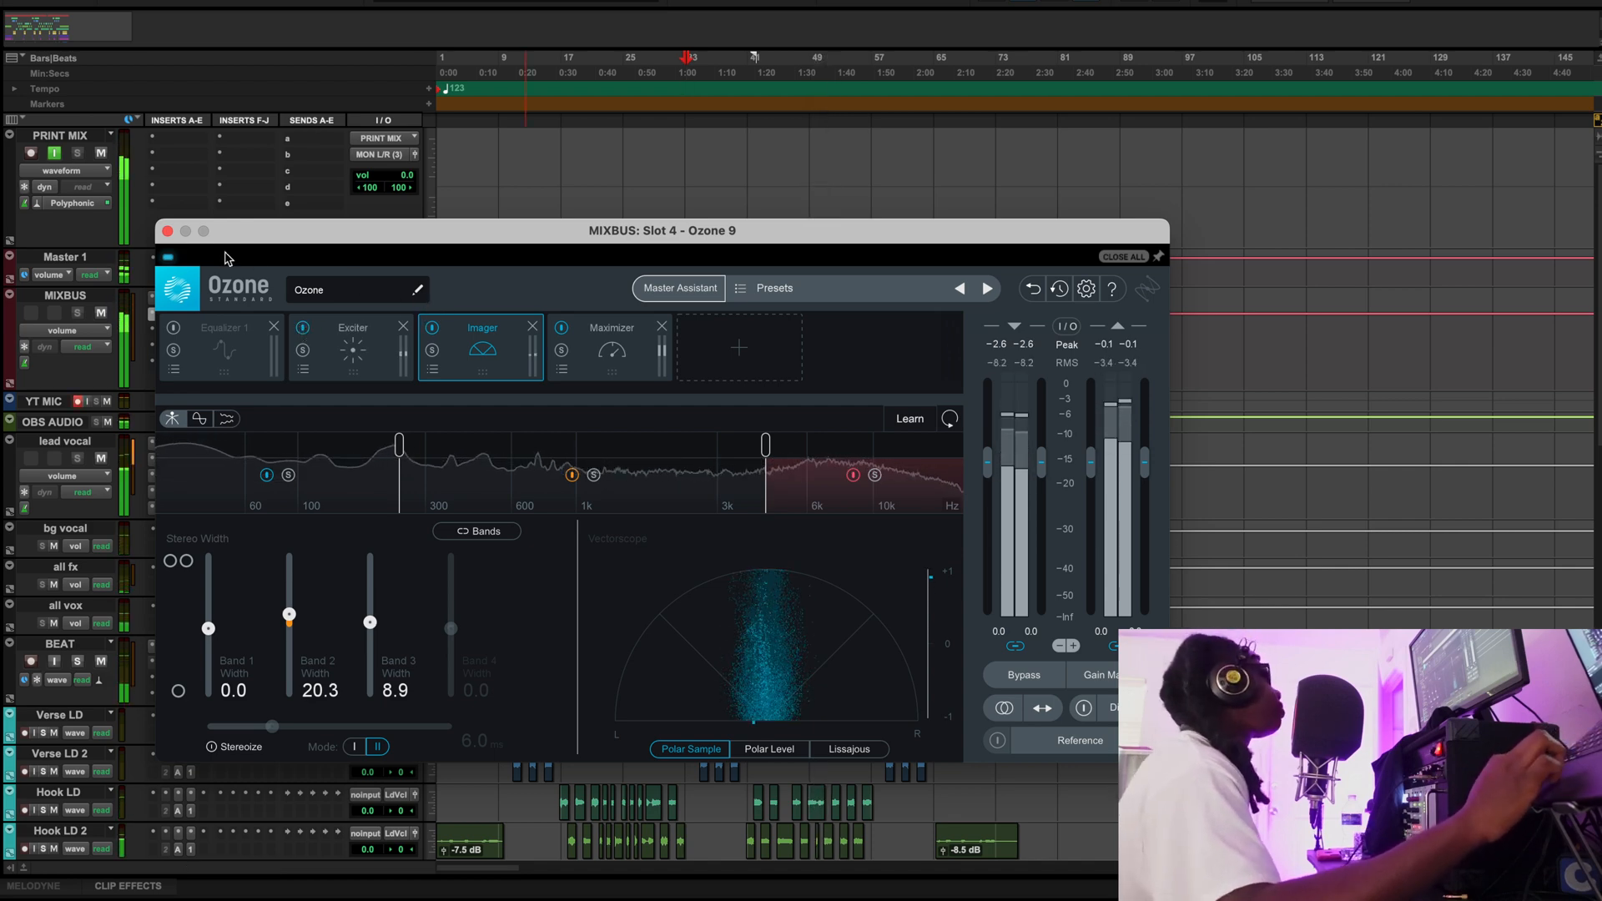
{"action": "left_click", "coordinate": [167, 232]}
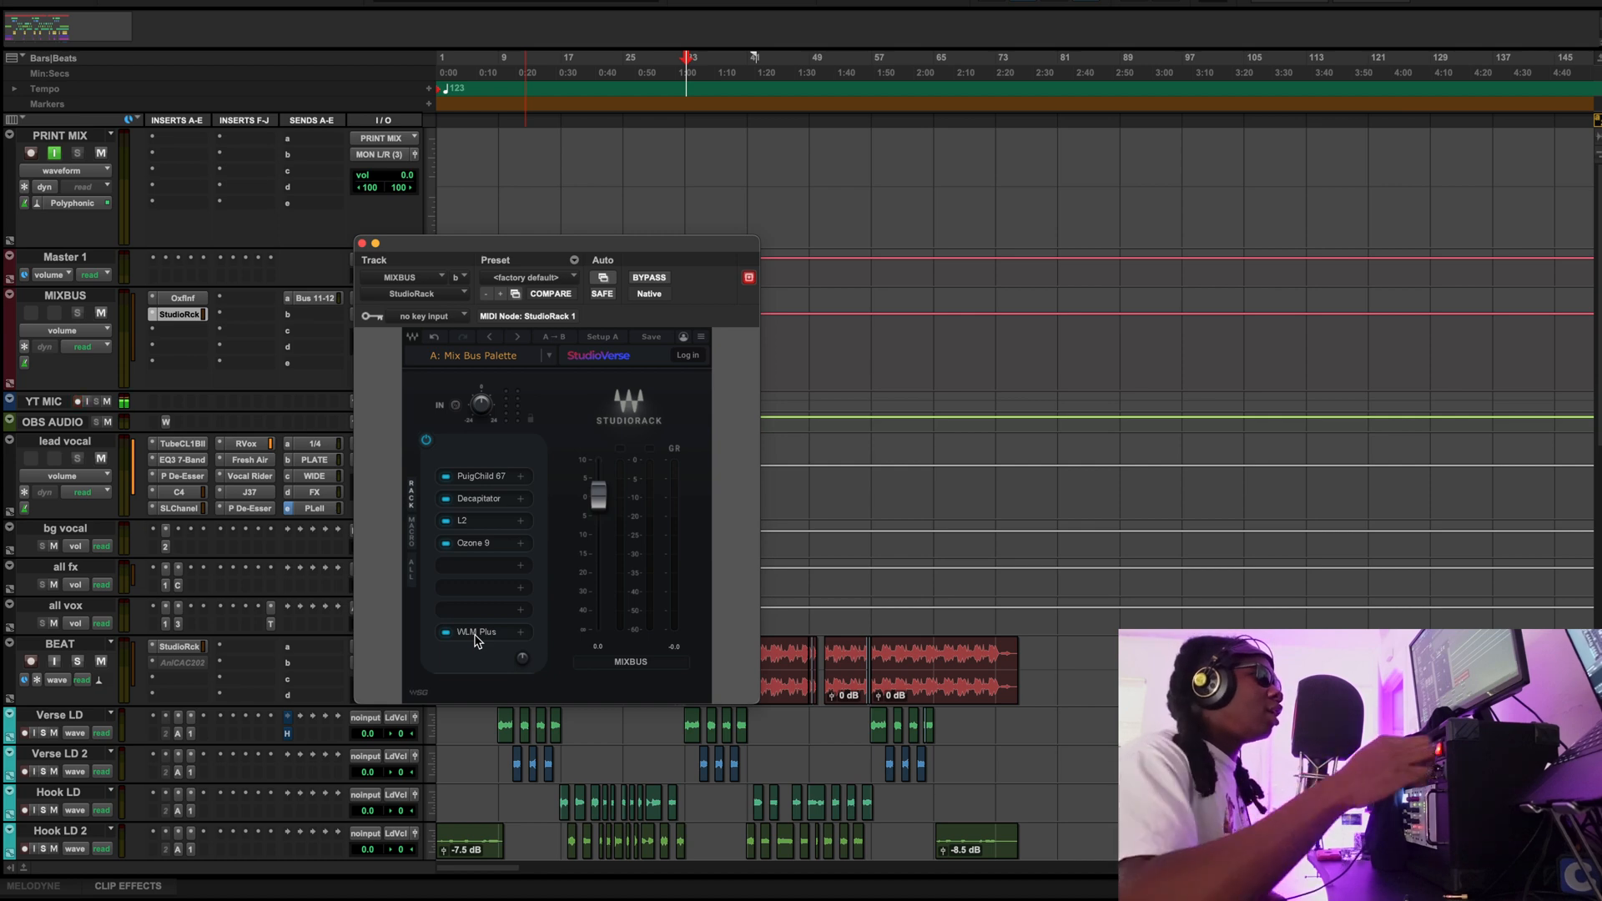
{"action": "left_click", "coordinate": [907, 437]}
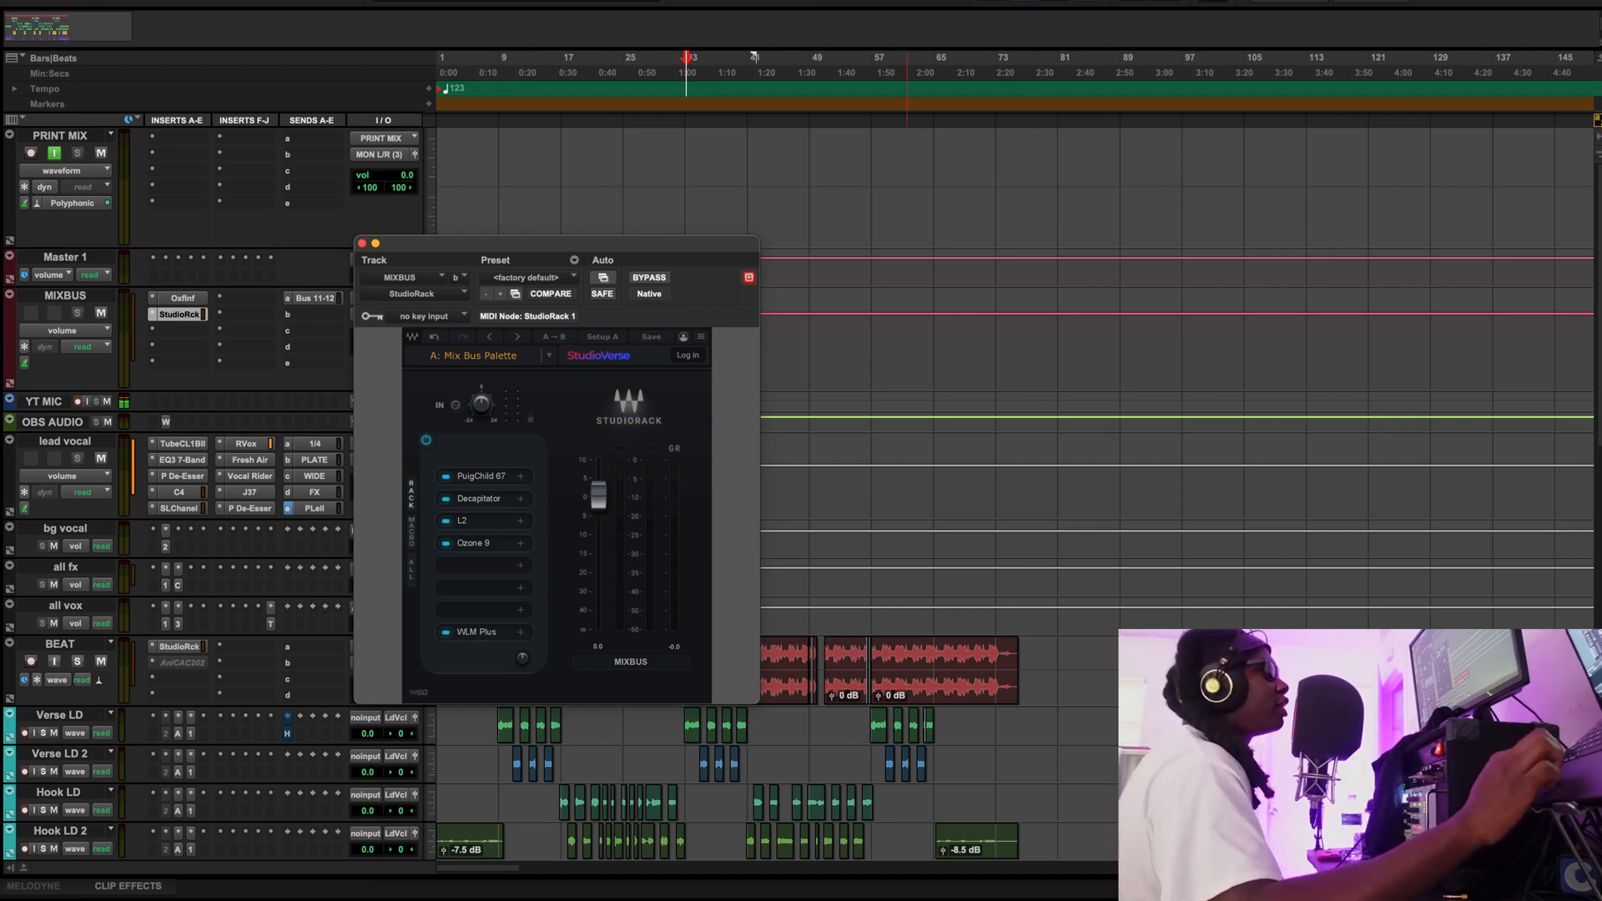